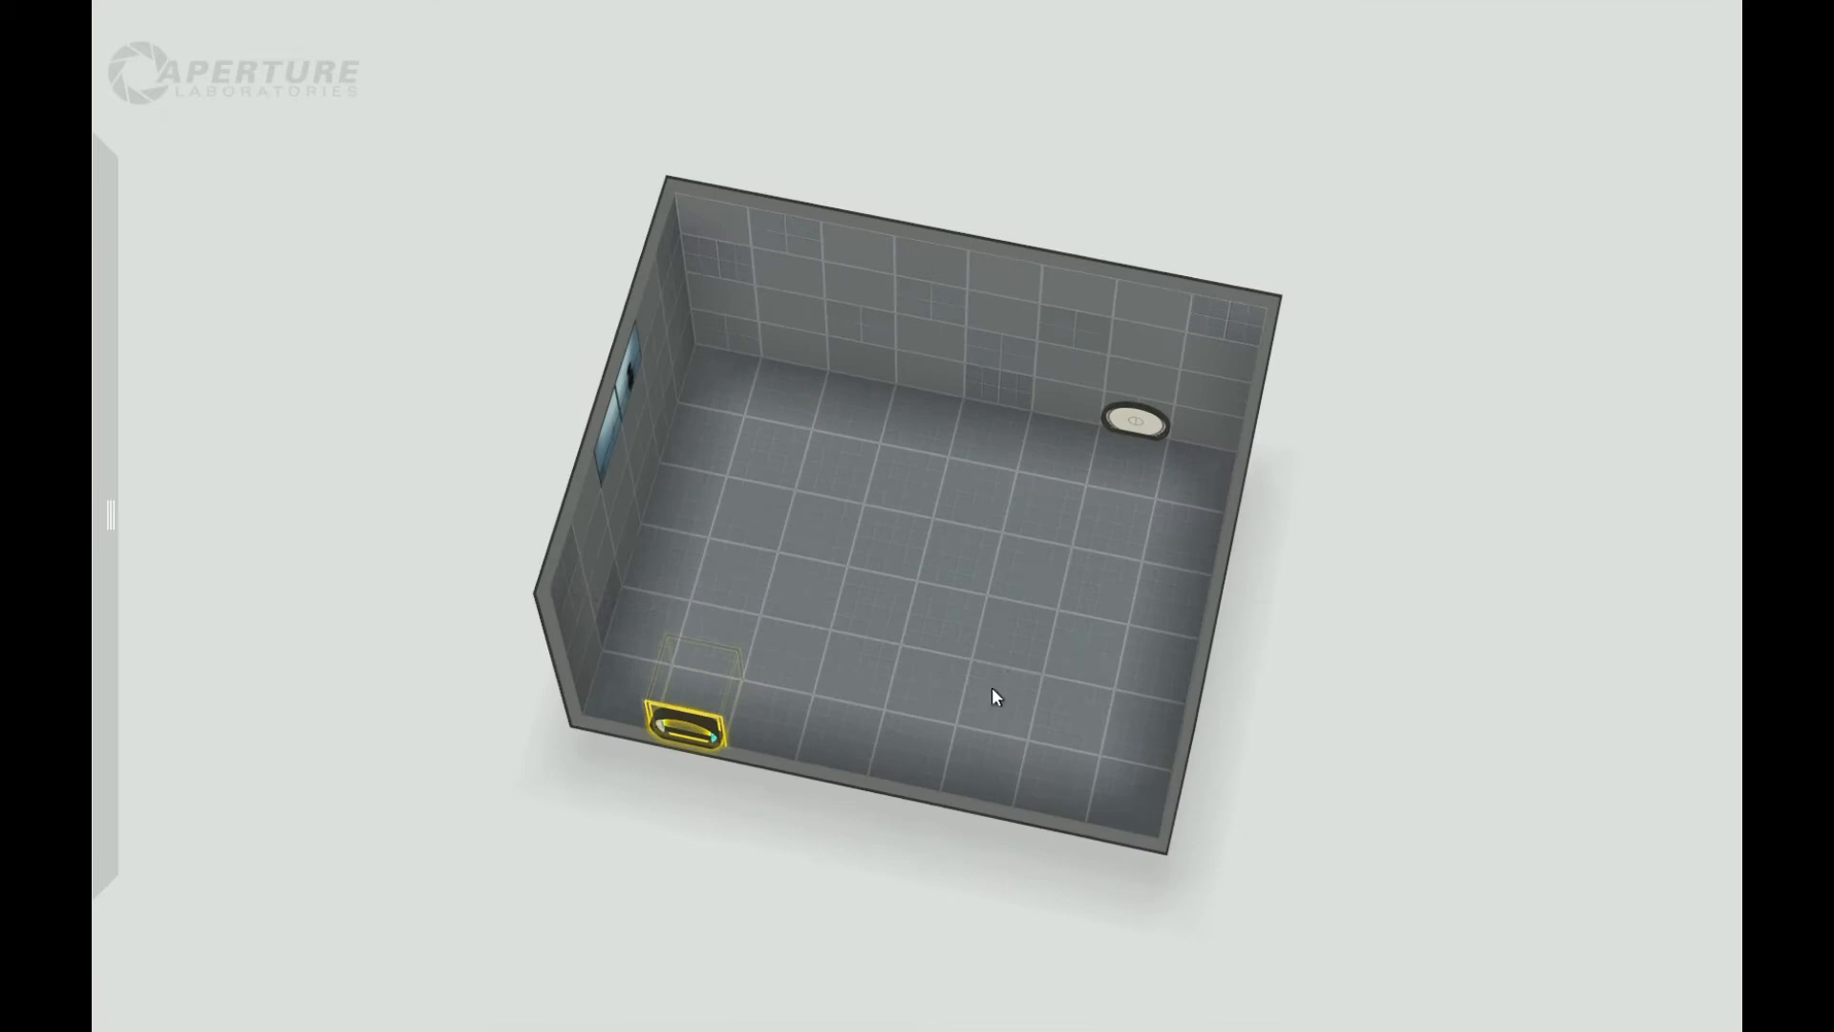
Step: Raise a 3-by-3 tile platform one block high in the middle of the floor and sink its centre tile into a shaft below the floor
left_click_drag(1015, 730, 1019, 713)
right_click_drag(919, 561, 860, 577)
left_click(869, 584)
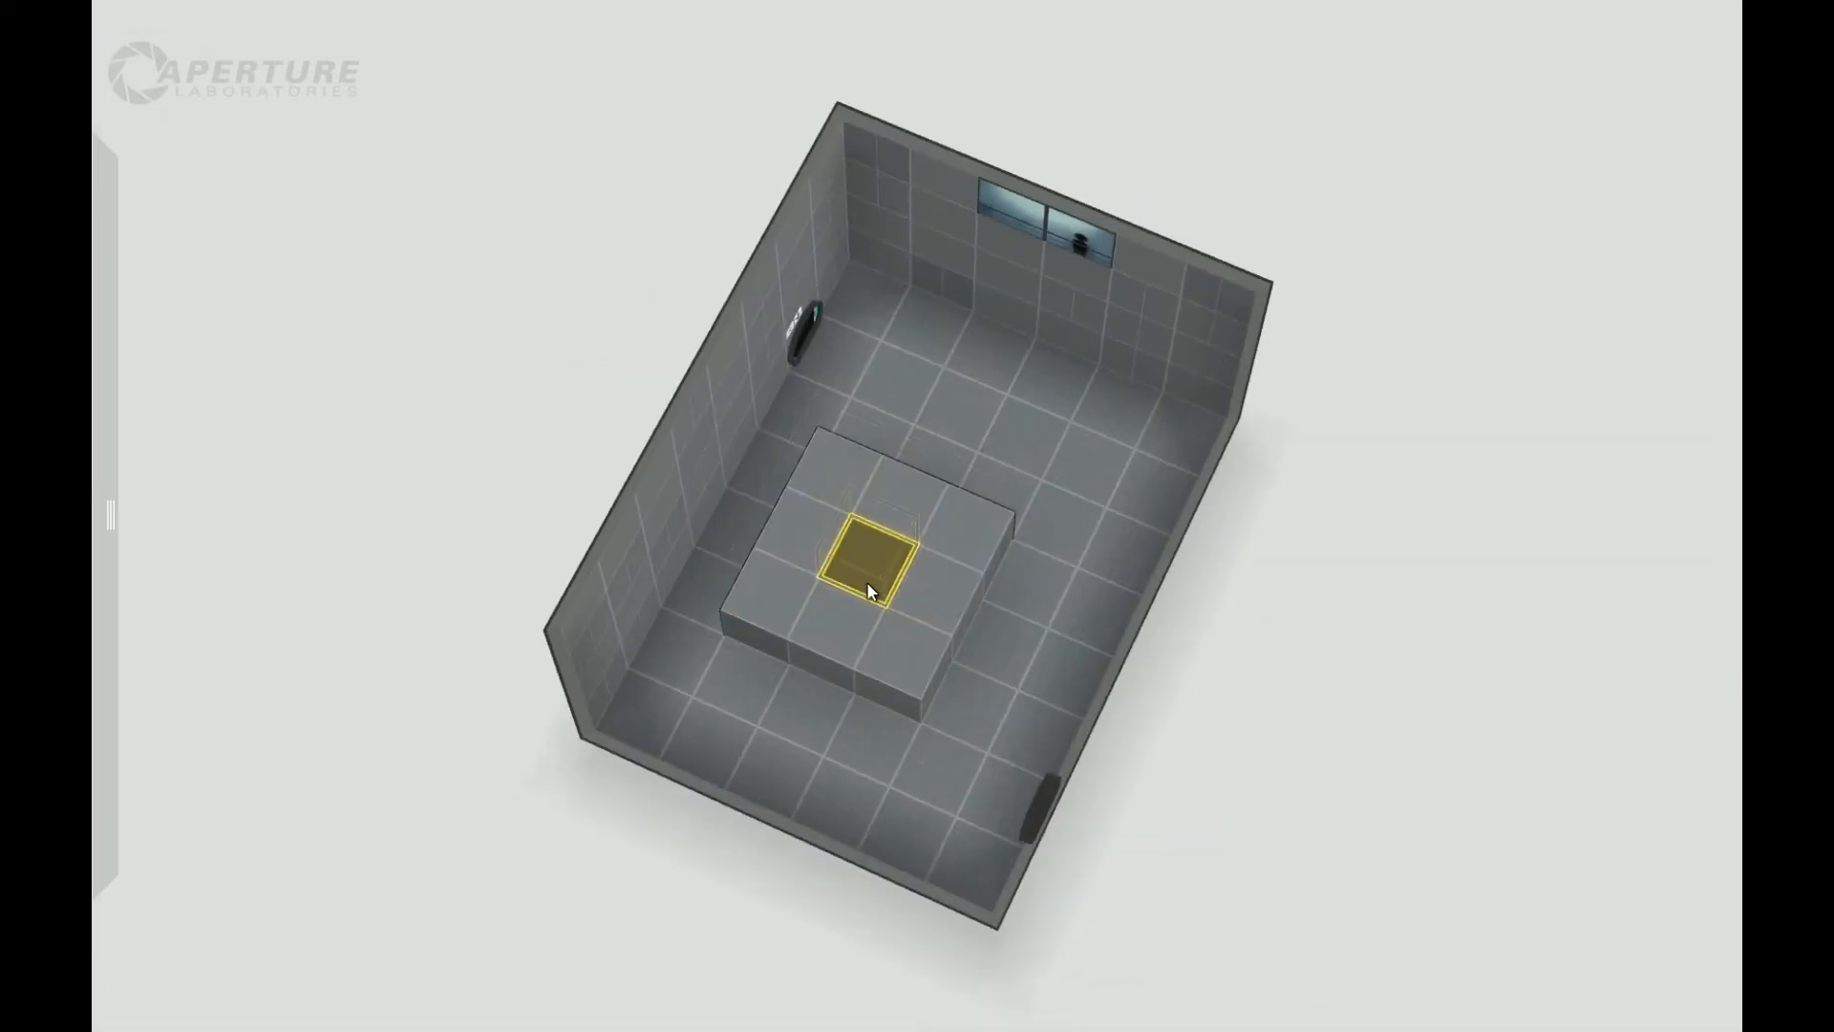
right_click_drag(1139, 716, 1263, 382)
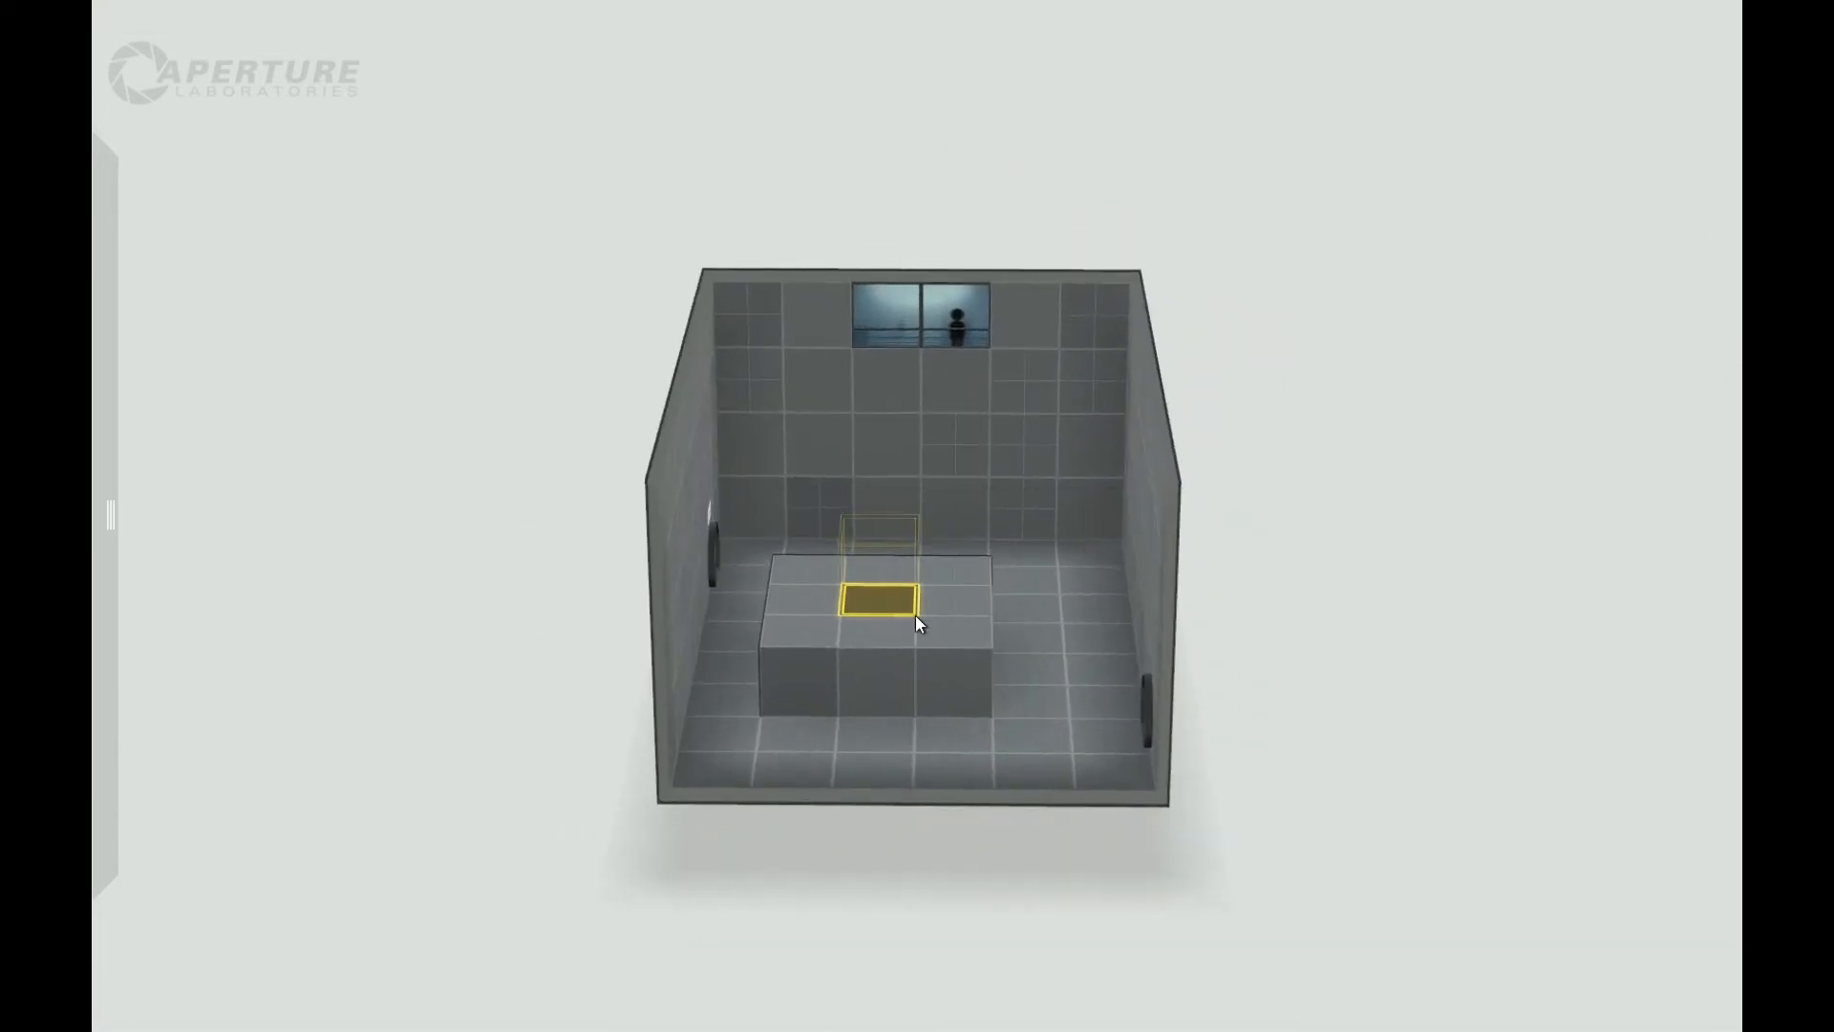
left_click_drag(868, 616, 874, 893)
Step: Enlarge the chamber by pulling the exit wall, the entrance wall and the wall opposite the observation window outward
right_click_drag(1282, 568, 1122, 497)
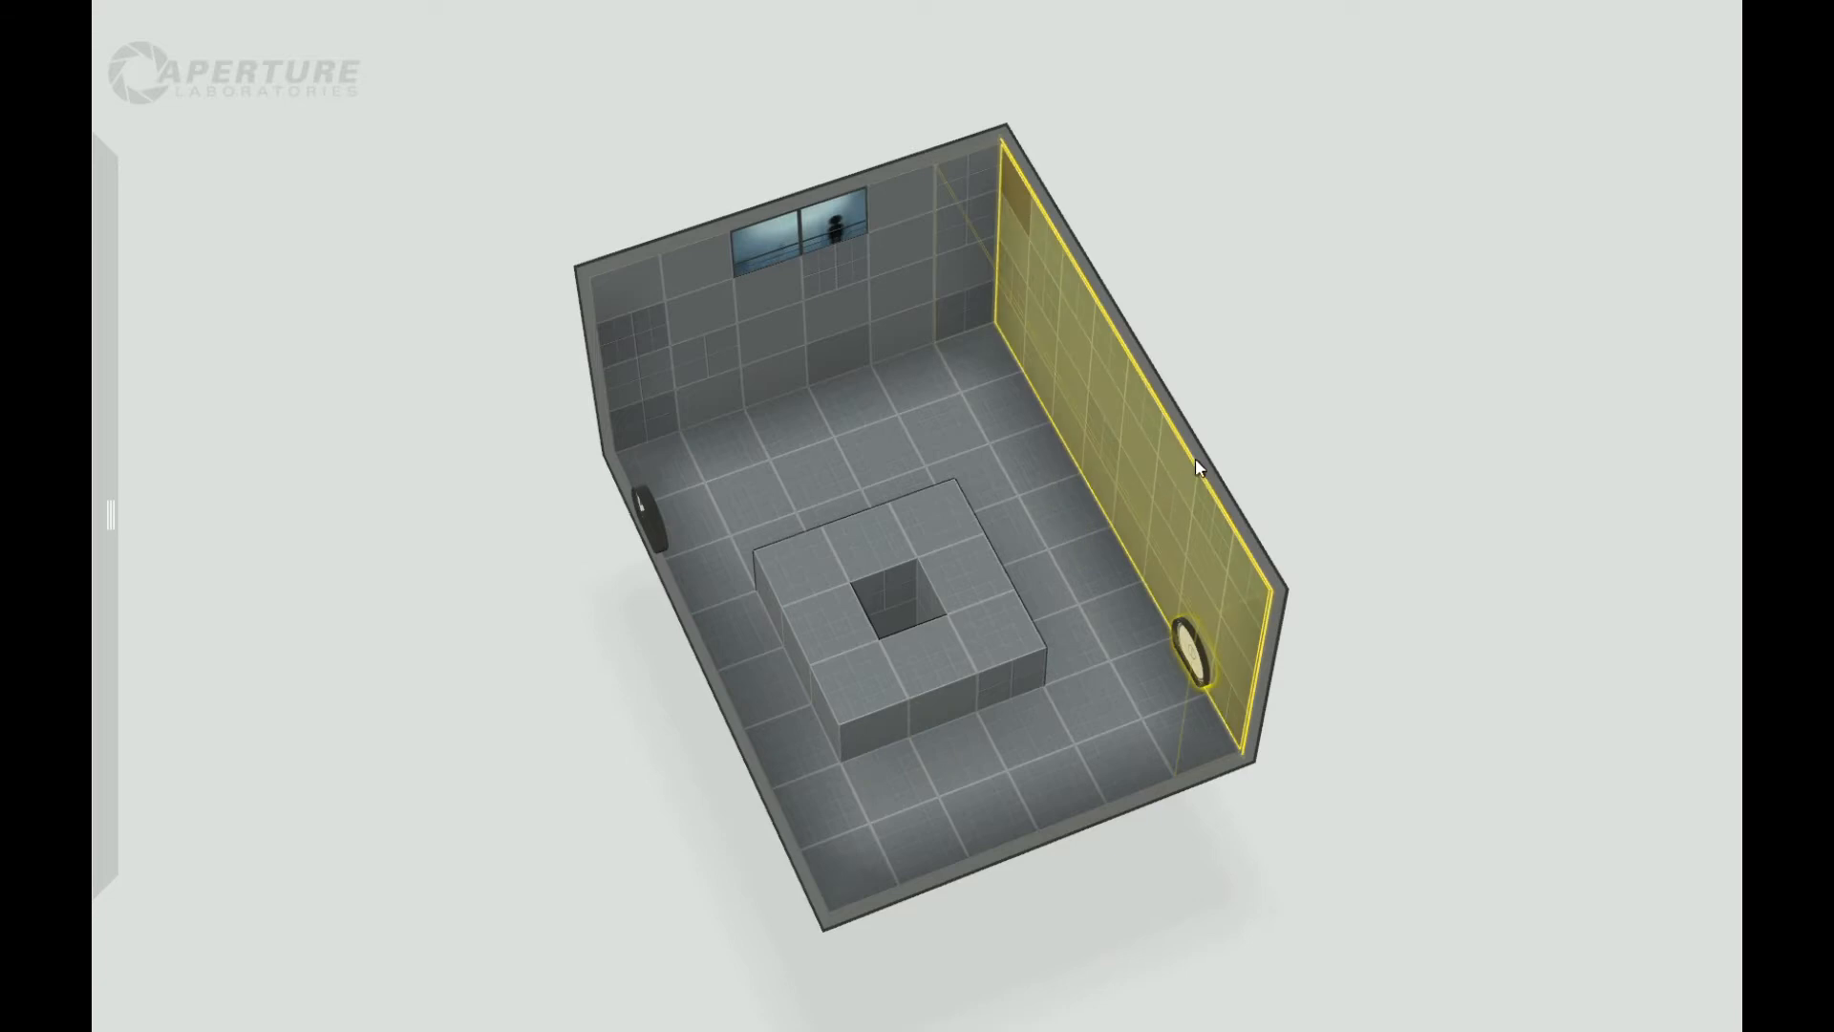
left_click_drag(1182, 457, 1229, 457)
right_click_drag(1146, 577, 697, 471)
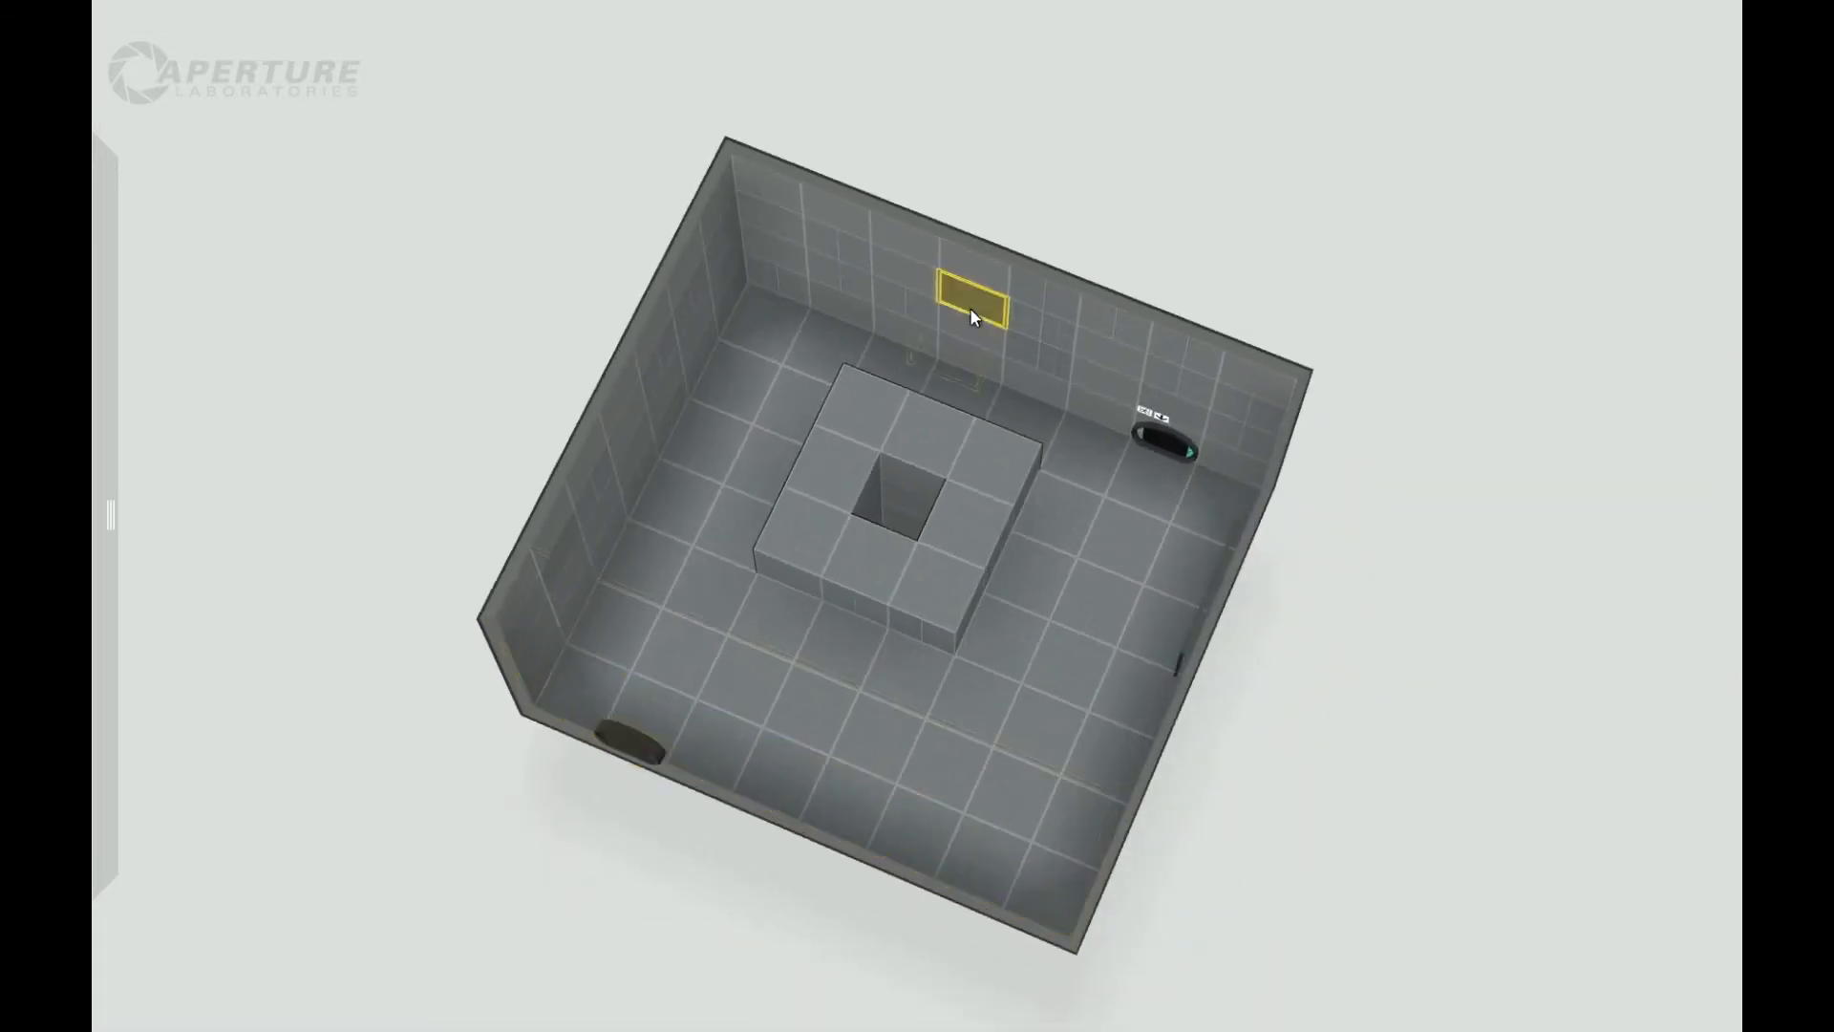
left_click_drag(1036, 277, 1118, 176)
left_click_drag(624, 364, 534, 364)
Step: Push the bottom of the central shaft further down to deepen it
right_click_drag(1530, 520, 1200, 994)
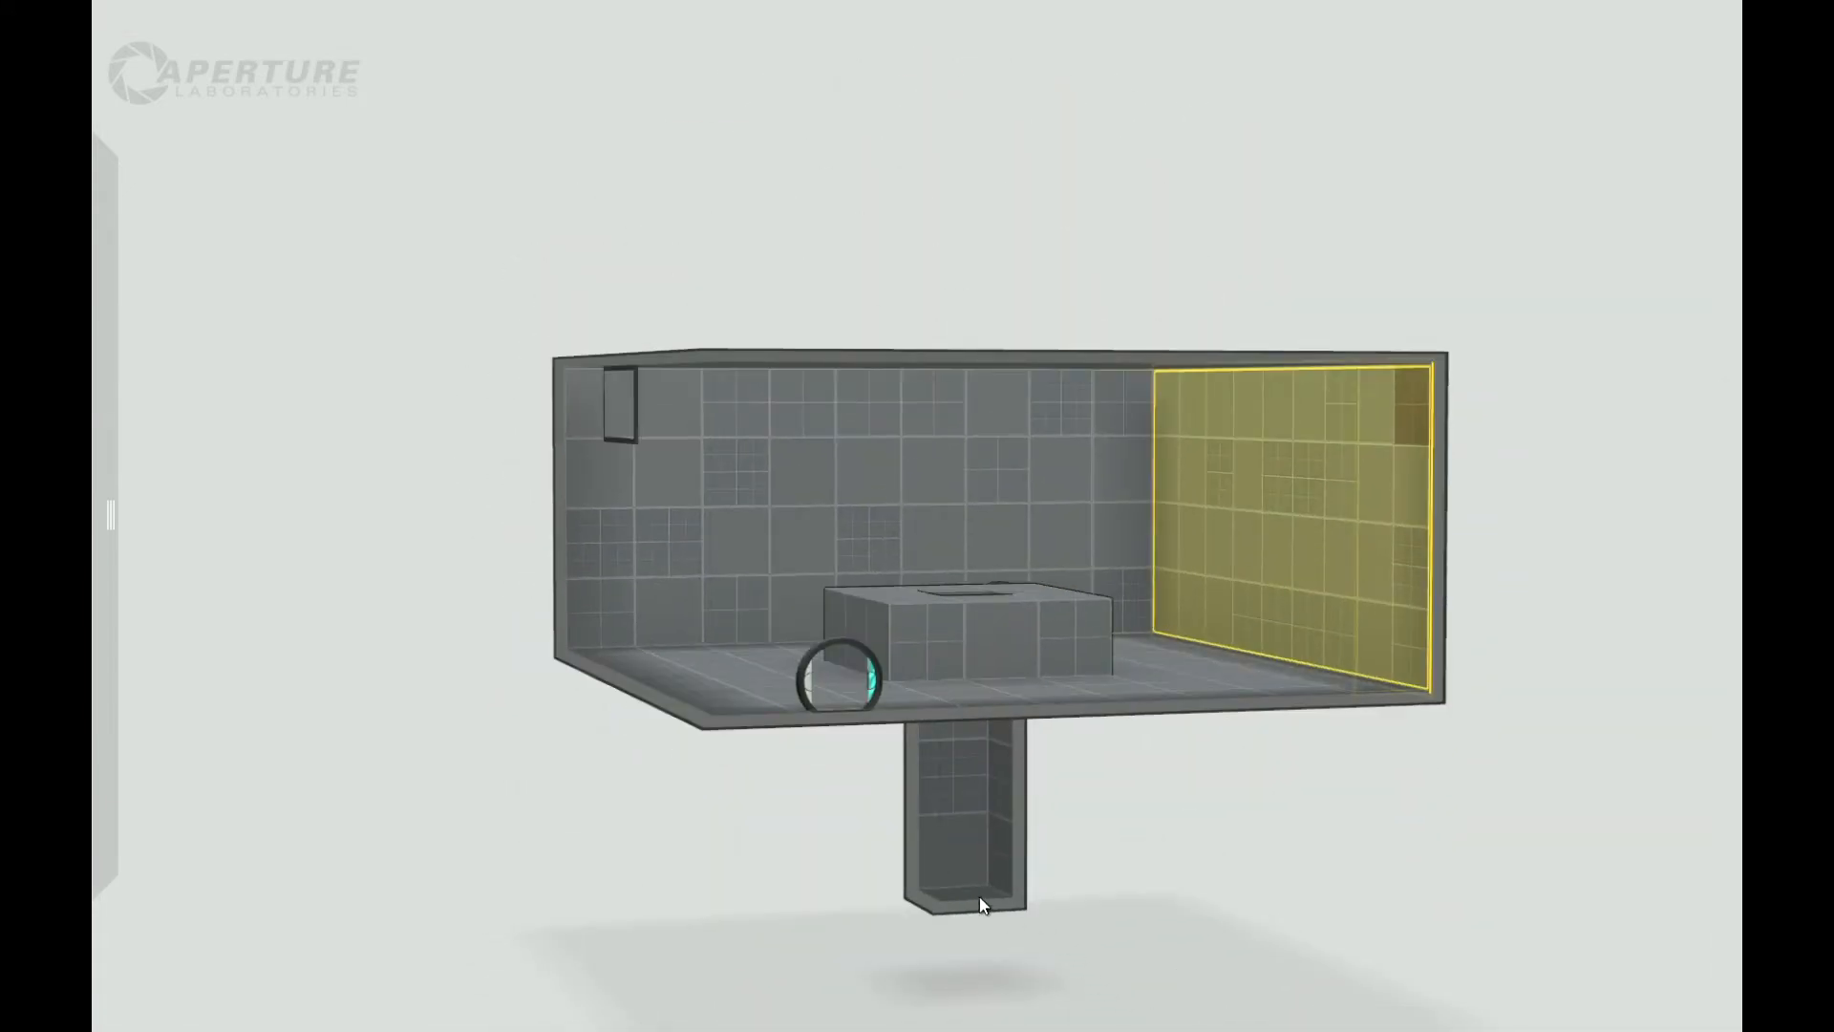
left_click_drag(967, 898, 1077, 939)
right_click_drag(1554, 386, 1481, 602)
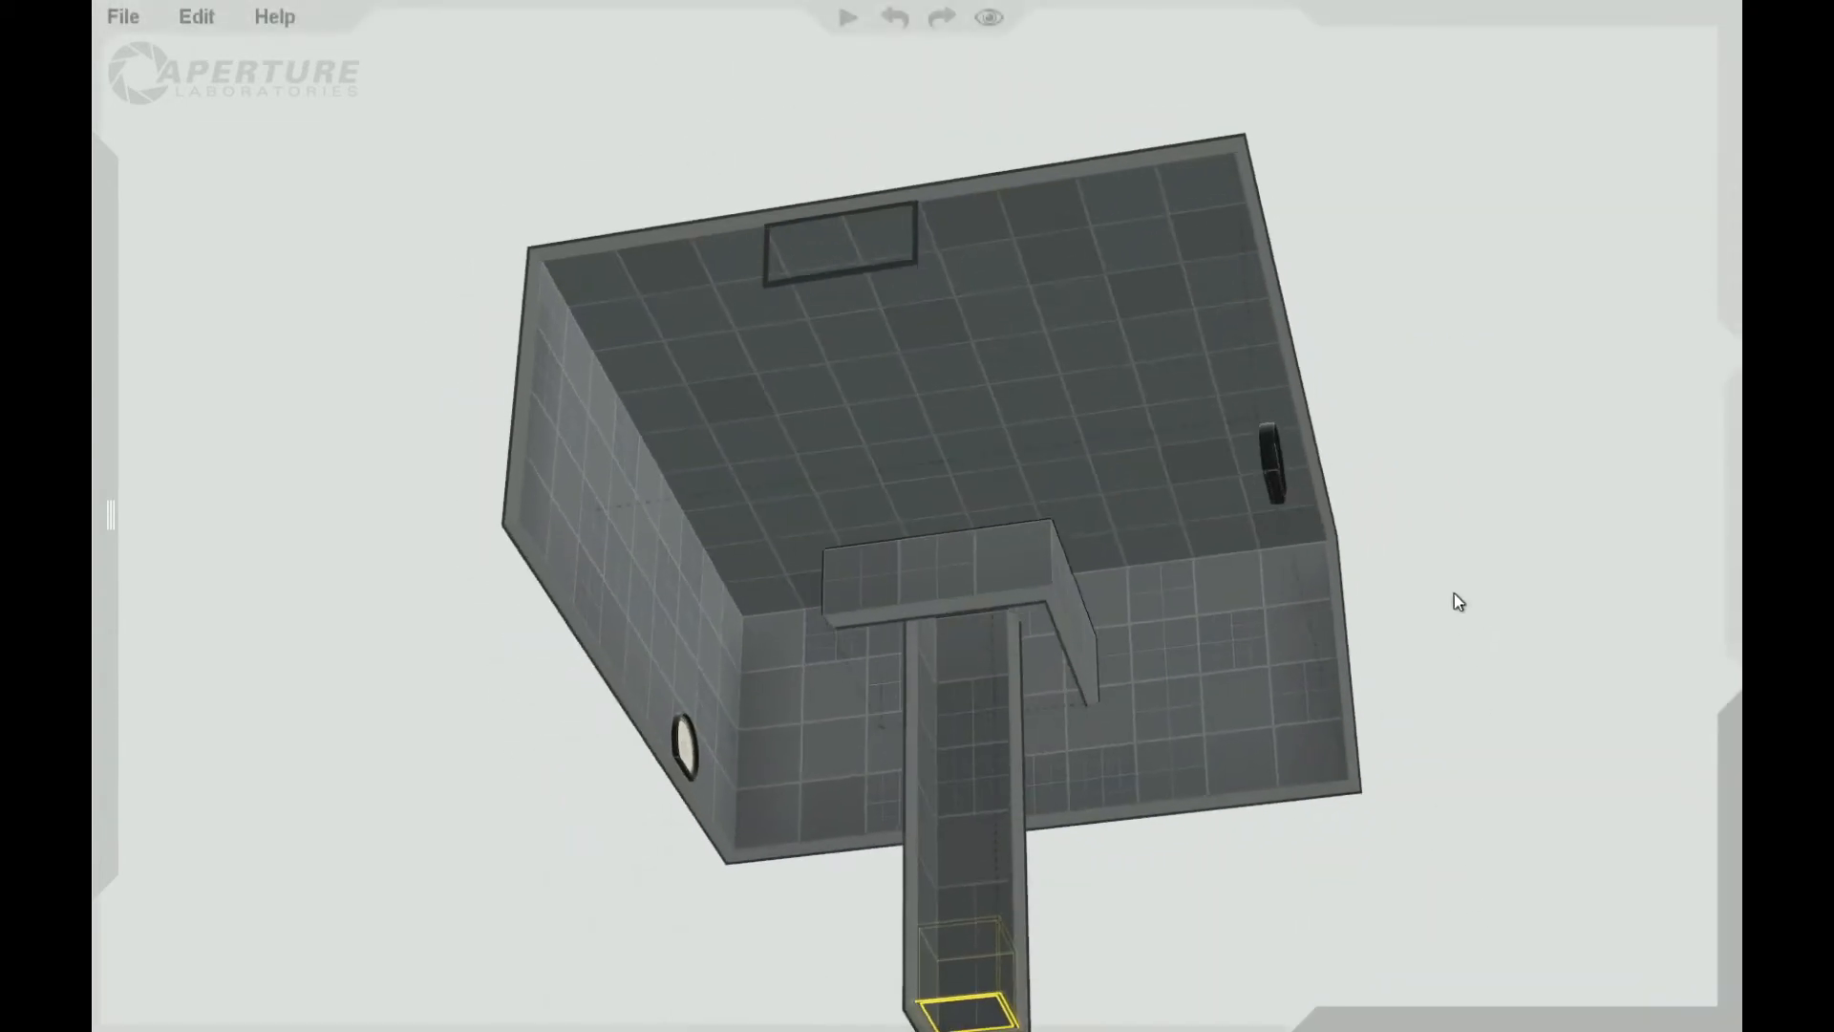
Step: Extend the single ceiling tile above the central shaft upward to form a matching upper shaft
left_click(990, 434)
right_click_drag(1458, 328, 967, 391)
right_click_drag(1541, 214, 893, 472)
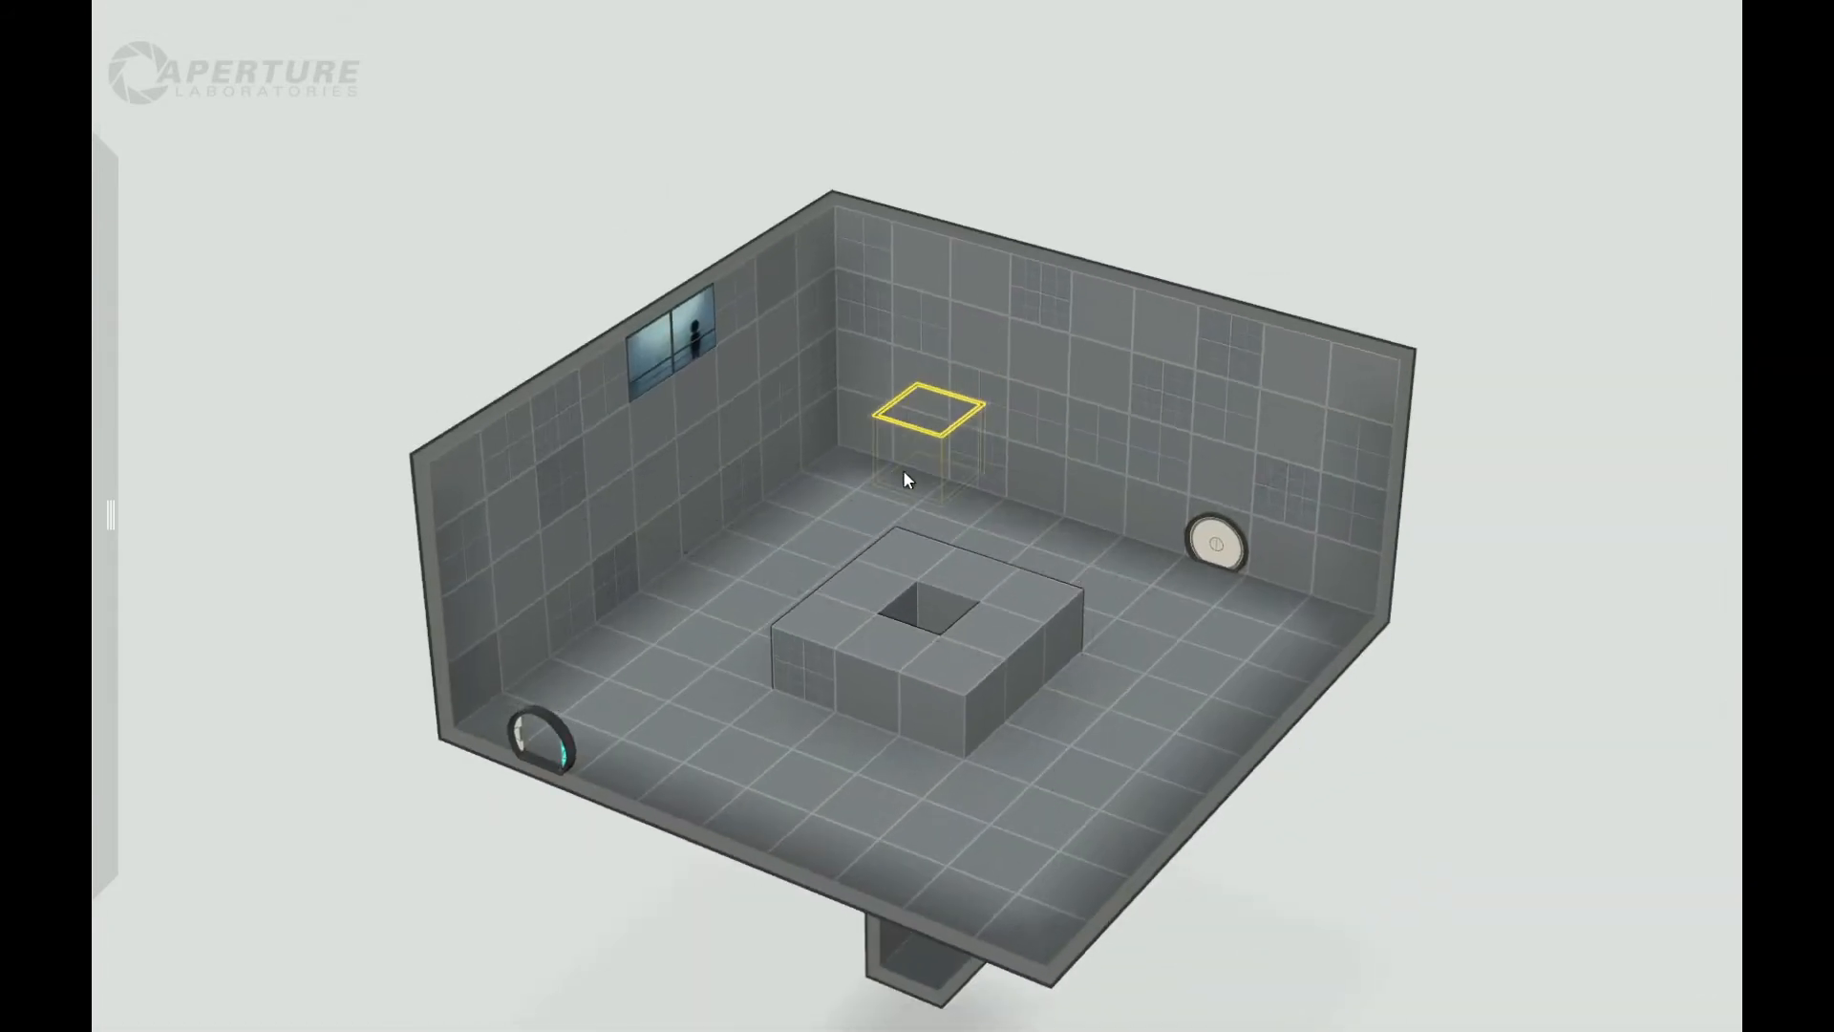
left_click_drag(935, 432, 1053, 270)
Step: Move the exit door and the entrance door one block higher on their walls
right_click_drag(1060, 287, 1217, 493)
left_click(1210, 492)
right_click_drag(1425, 459, 714, 409)
left_click(705, 411)
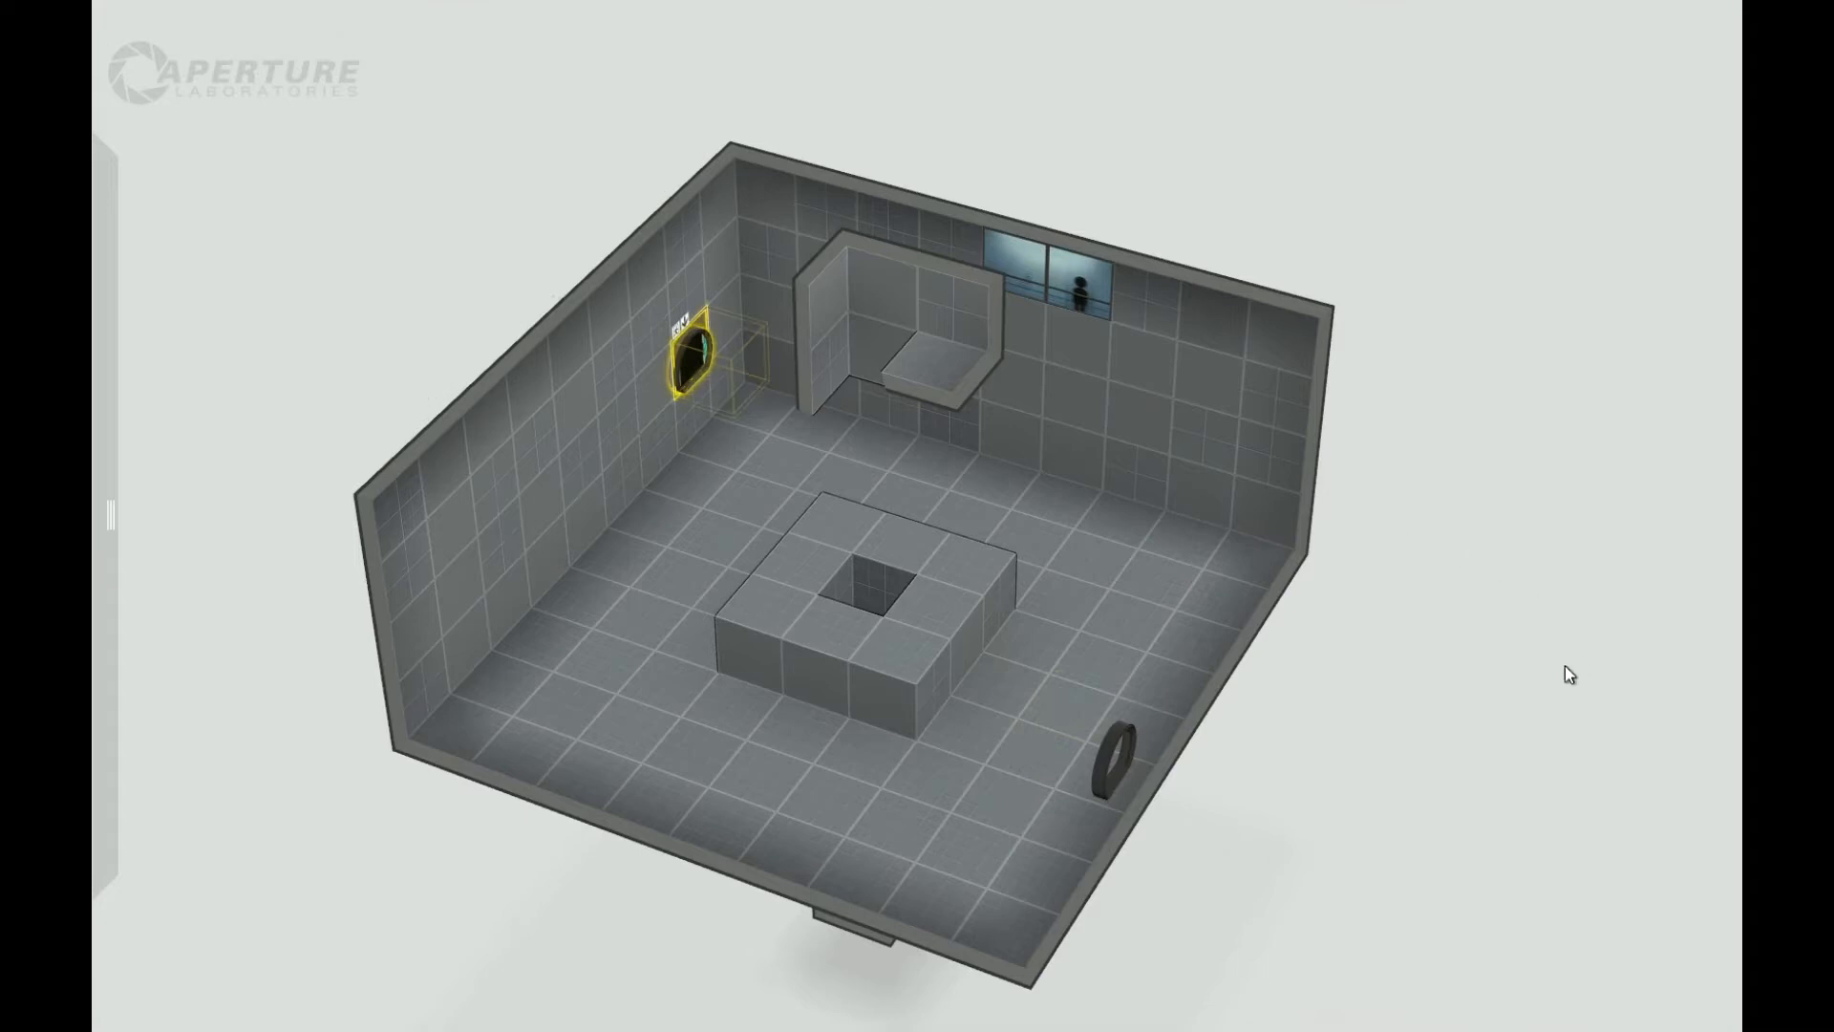
Step: Flood the chamber floor around the central platform with goo
right_click_drag(1576, 666, 375, 717)
mouse_move(108, 708)
left_click_drag(174, 640, 737, 686)
Step: Raise two 2-by-2 corner platforms above the goo, one beneath the entrance door and one at the other end of the entrance wall
right_click_drag(1568, 869, 1350, 880)
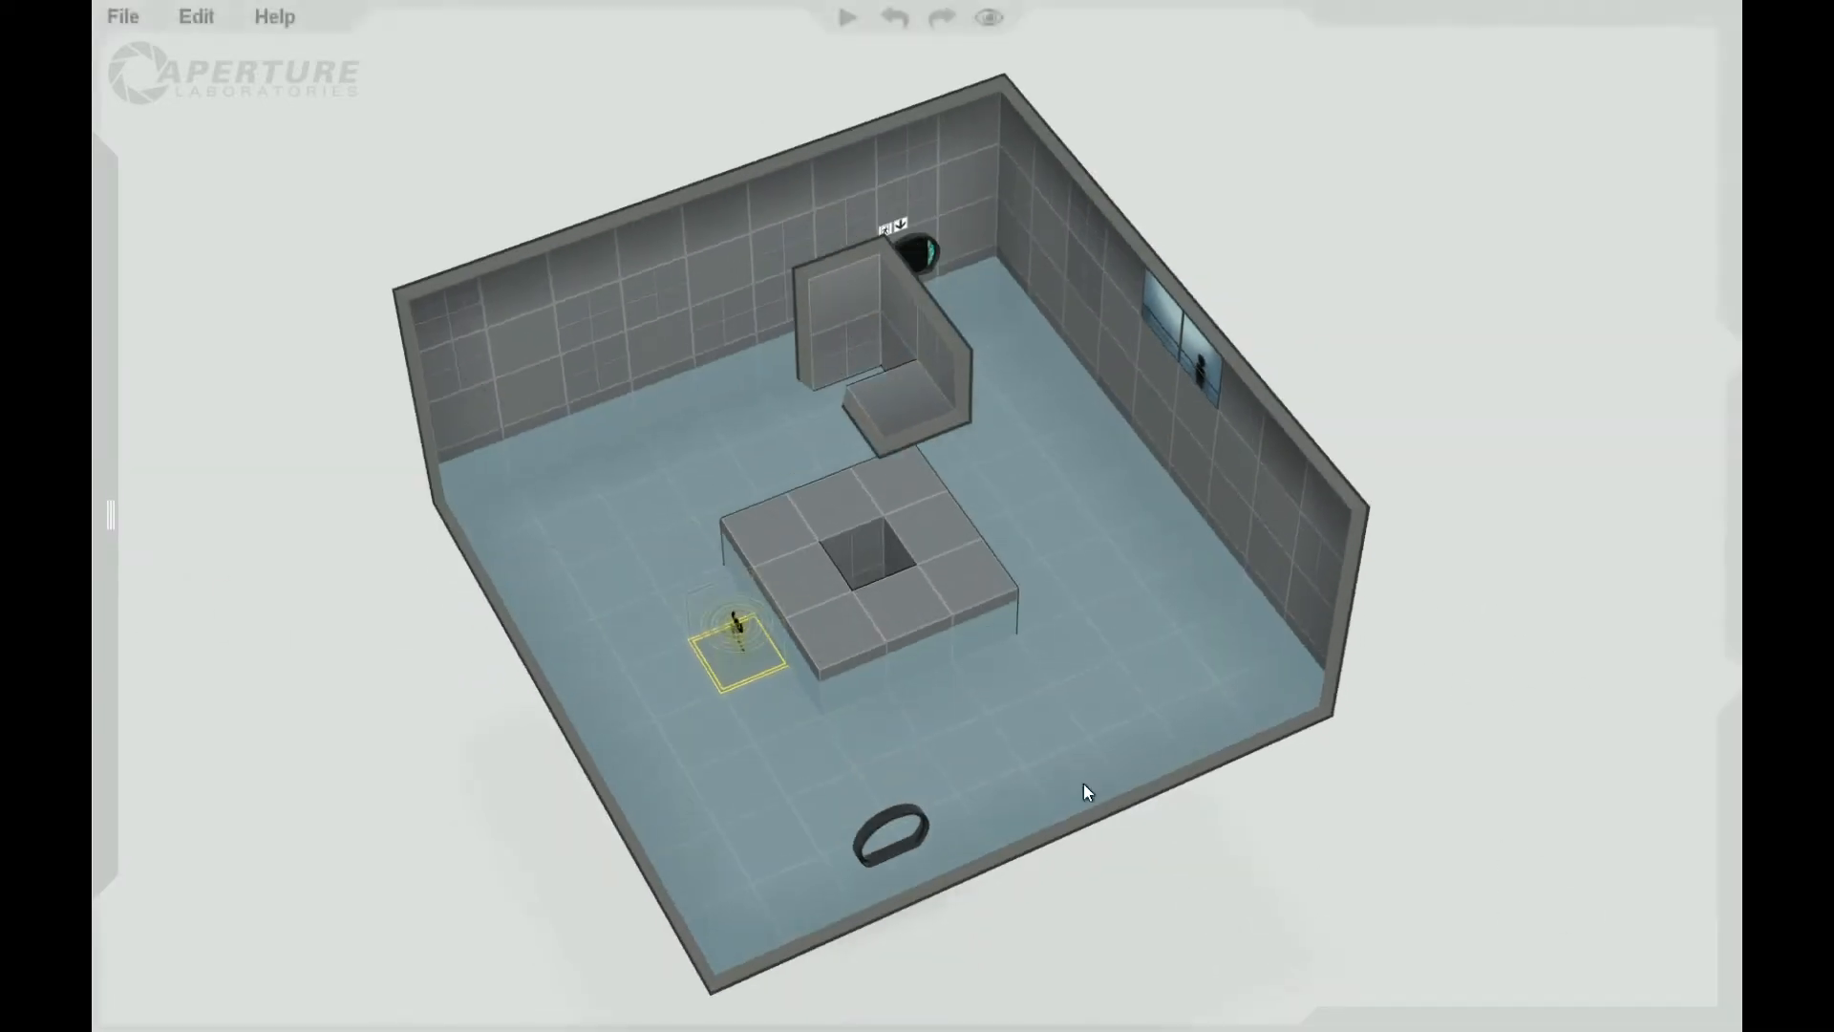
left_click_drag(483, 520, 589, 497)
right_click_drag(597, 592, 643, 810)
left_click_drag(627, 476, 585, 438)
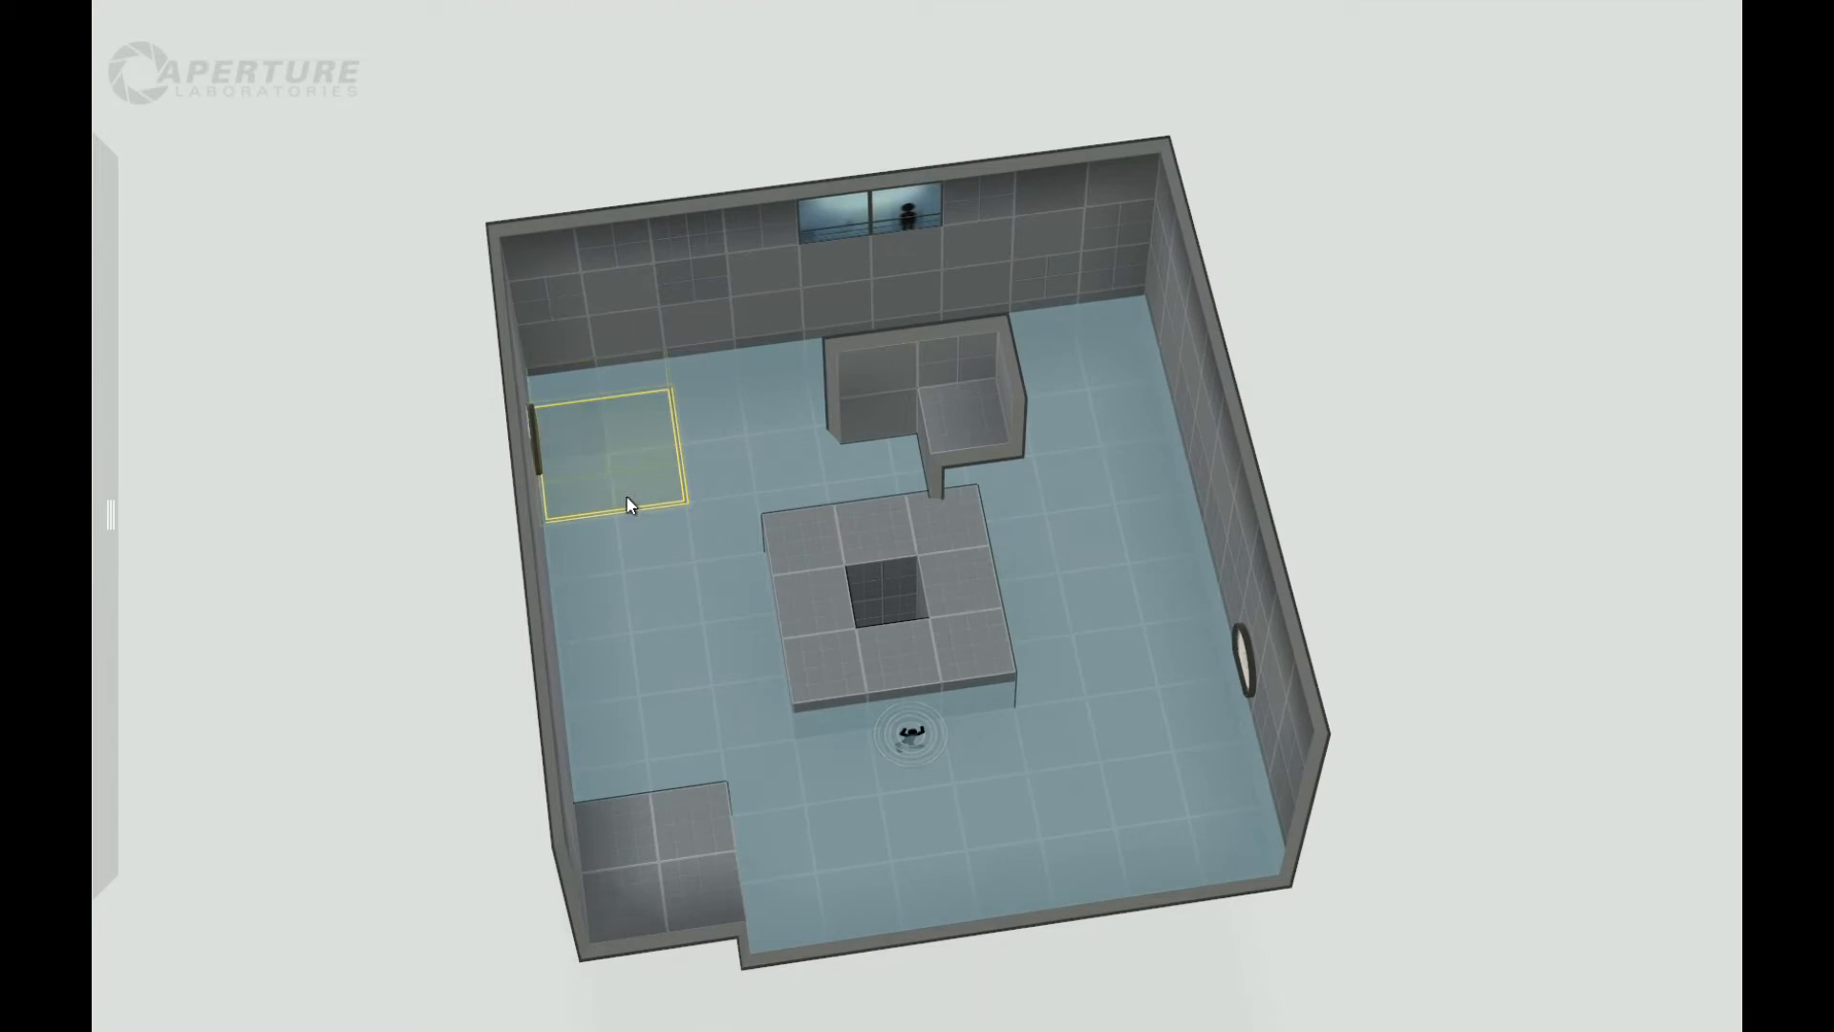
left_click_drag(635, 508, 632, 468)
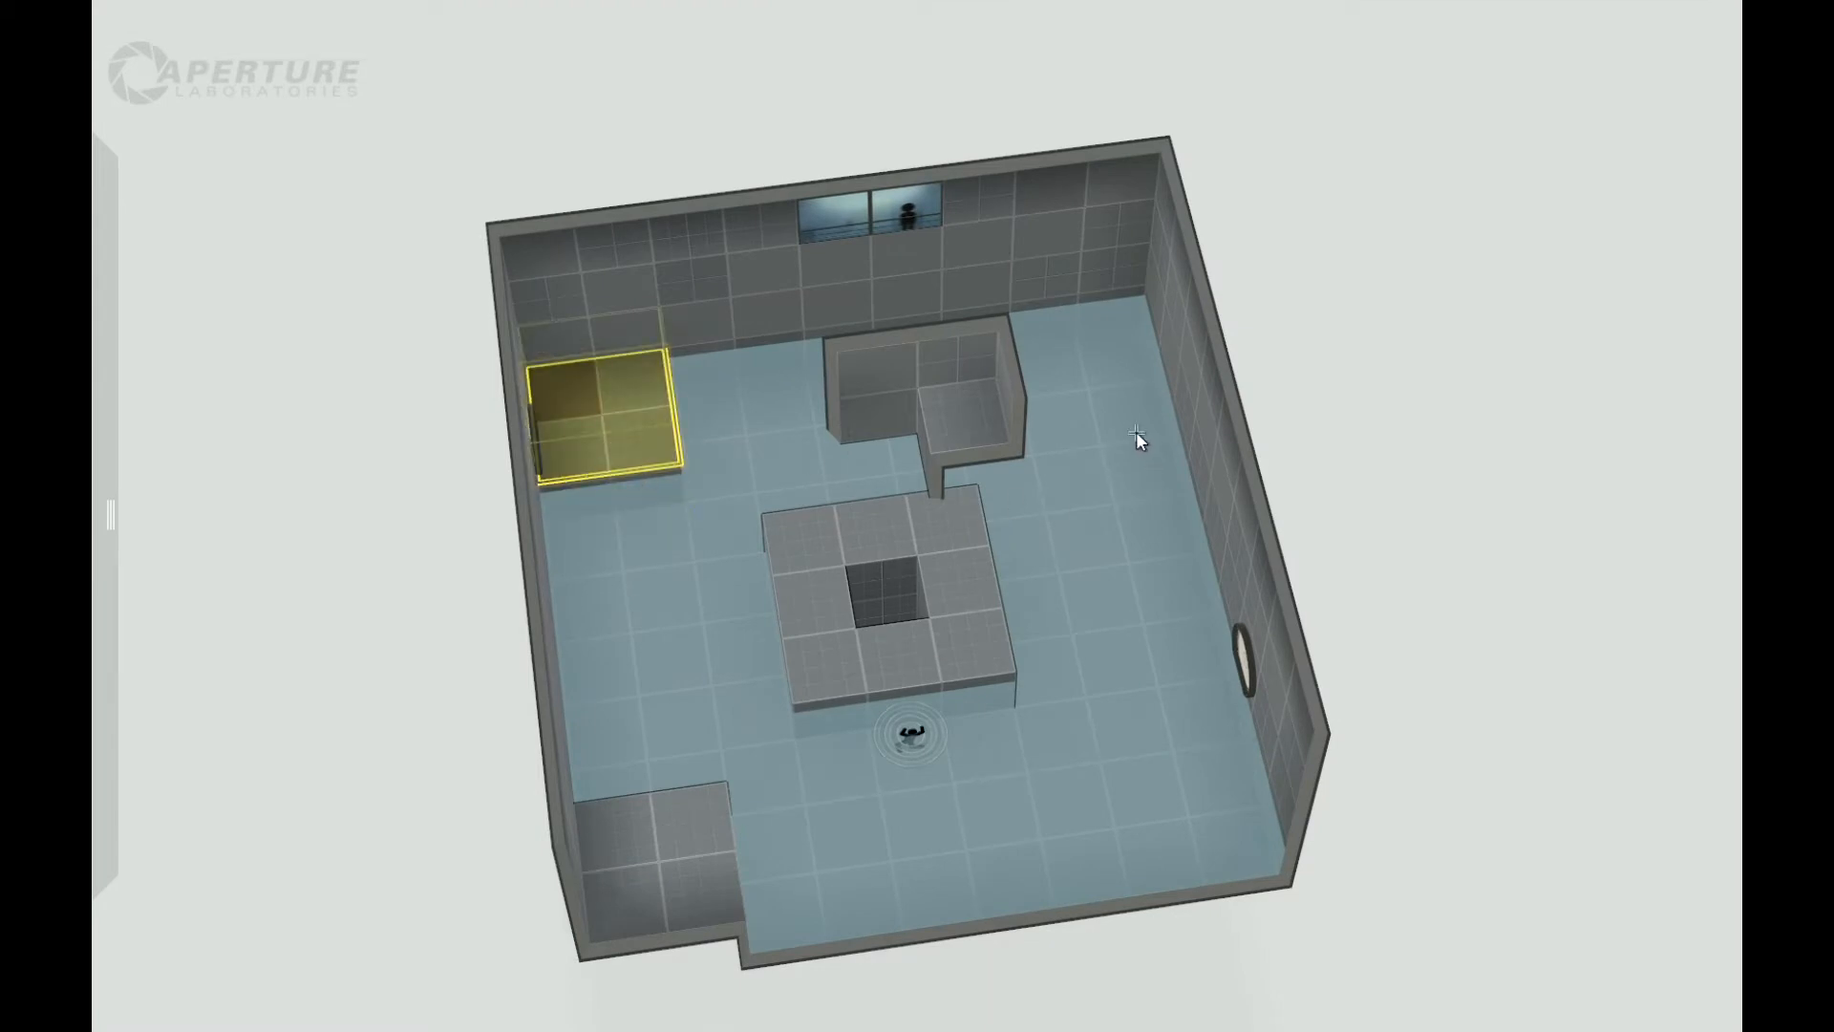
Step: Raise a 2-by-3 platform in the corner between the window and exit walls, and extend the entrance-wall corner platform opposite the window by one row
left_click_drag(1137, 442, 1060, 371)
left_click_drag(1126, 430, 1124, 390)
left_click_drag(1152, 482, 1088, 466)
mouse_move(659, 785)
left_mouse_down()
mouse_move(724, 773)
mouse_move(645, 781)
left_mouse_up()
right_click_drag(976, 910, 621, 726)
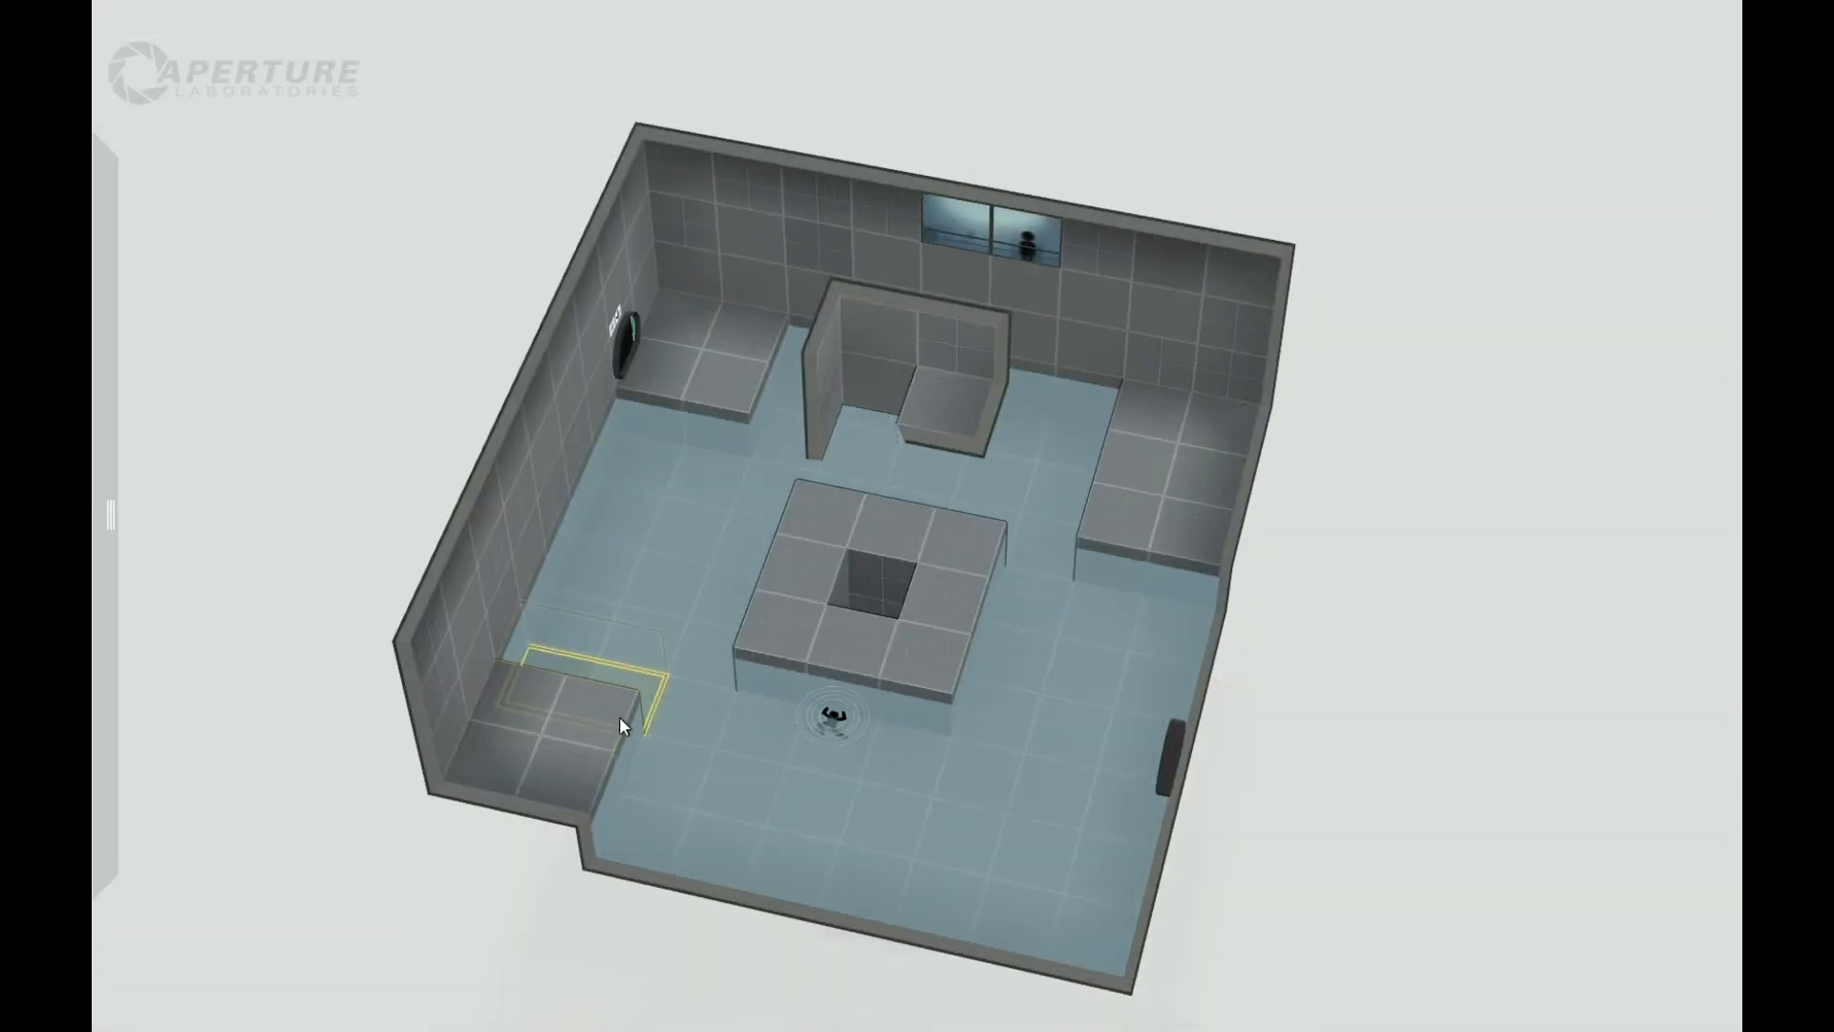
left_click_drag(657, 697, 656, 649)
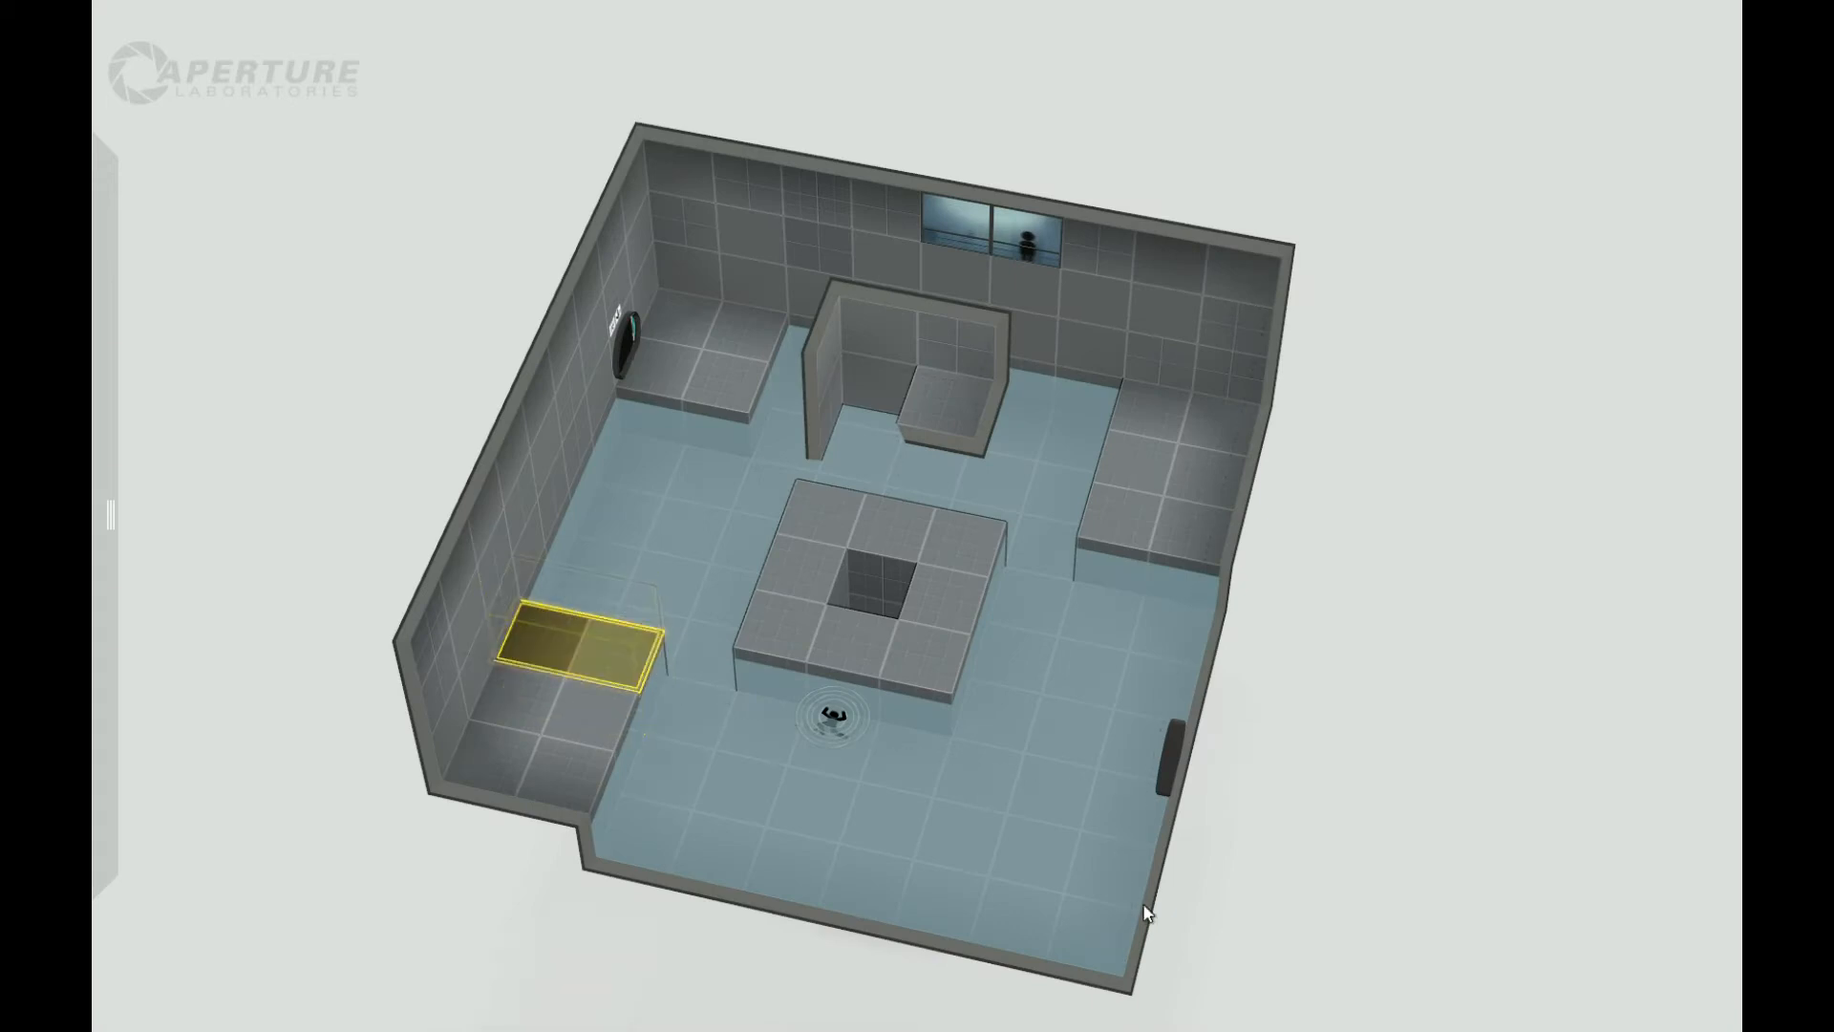
Step: Raise a 2-by-3 platform above the goo in the corner beneath the exit door
left_click(1093, 938)
left_click_drag(1058, 796, 1057, 791)
left_click_drag(1081, 967, 1084, 930)
Step: Raise a 1-by-2 tile block, higher than the platforms, beside the entrance-wall corner platform opposite the window
left_click(646, 812)
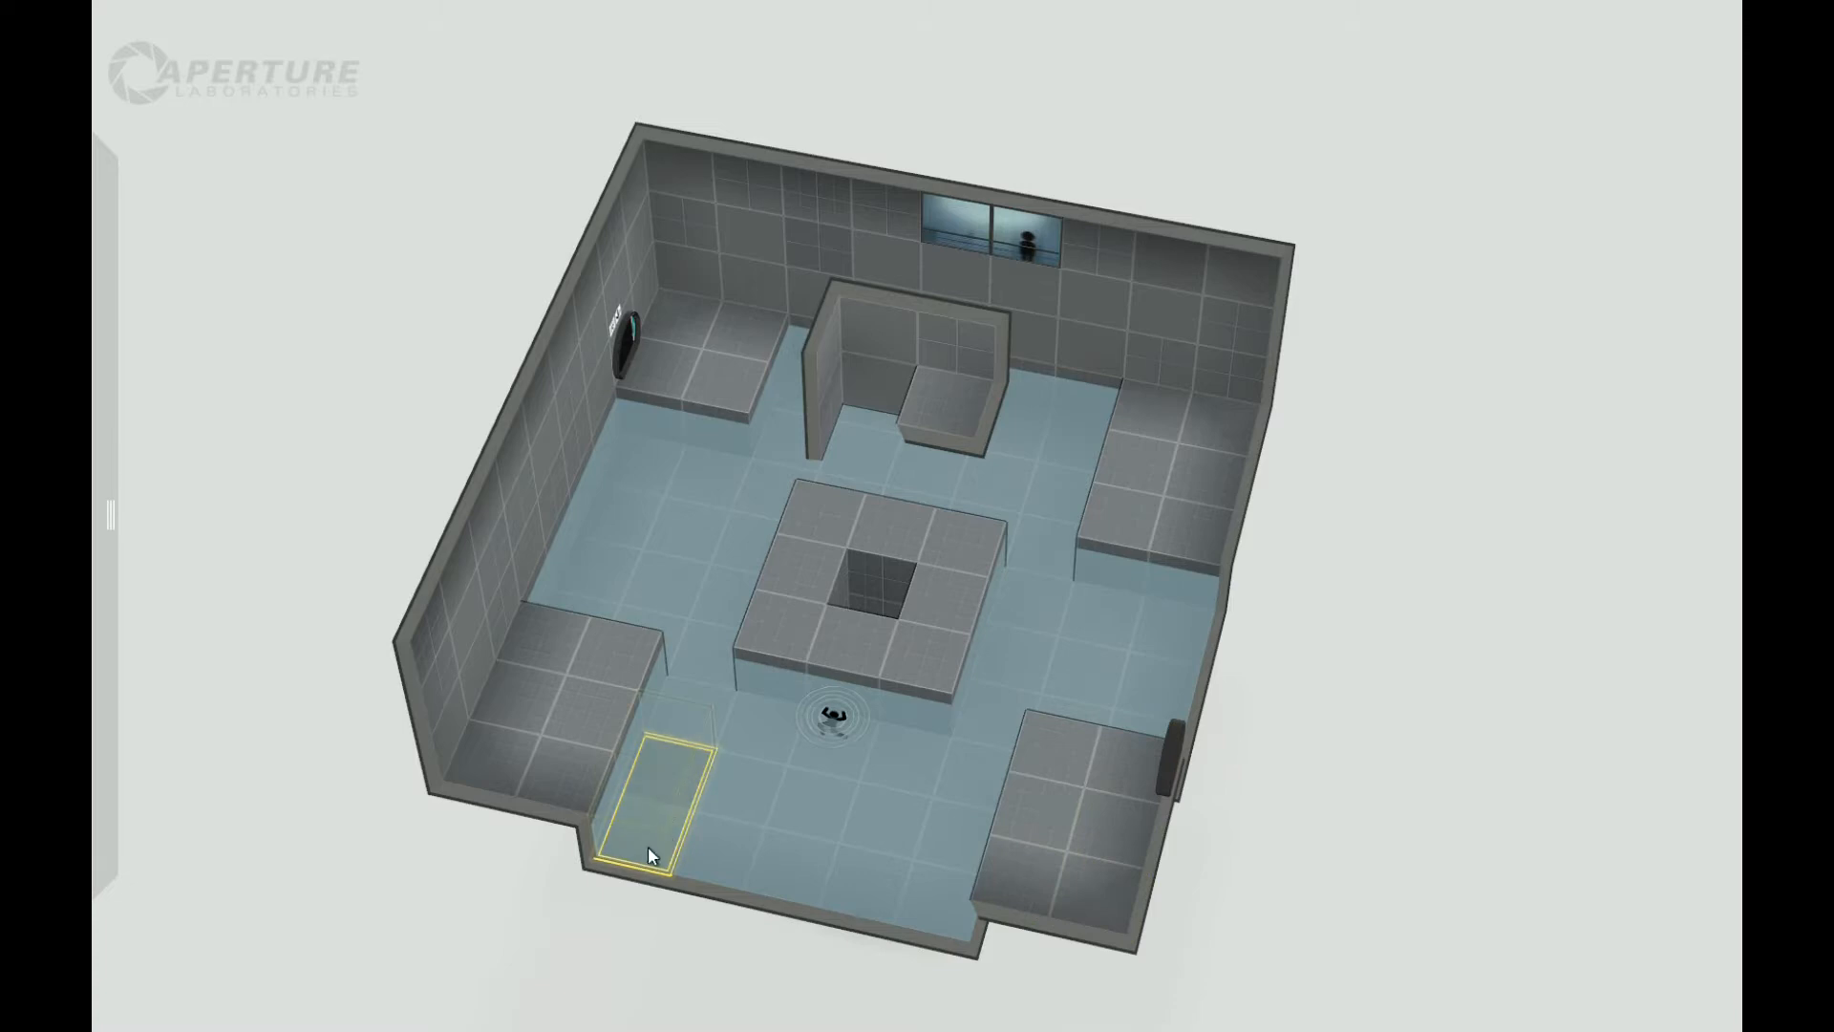
left_click_drag(649, 871, 638, 776)
left_click_drag(1213, 861, 1328, 812)
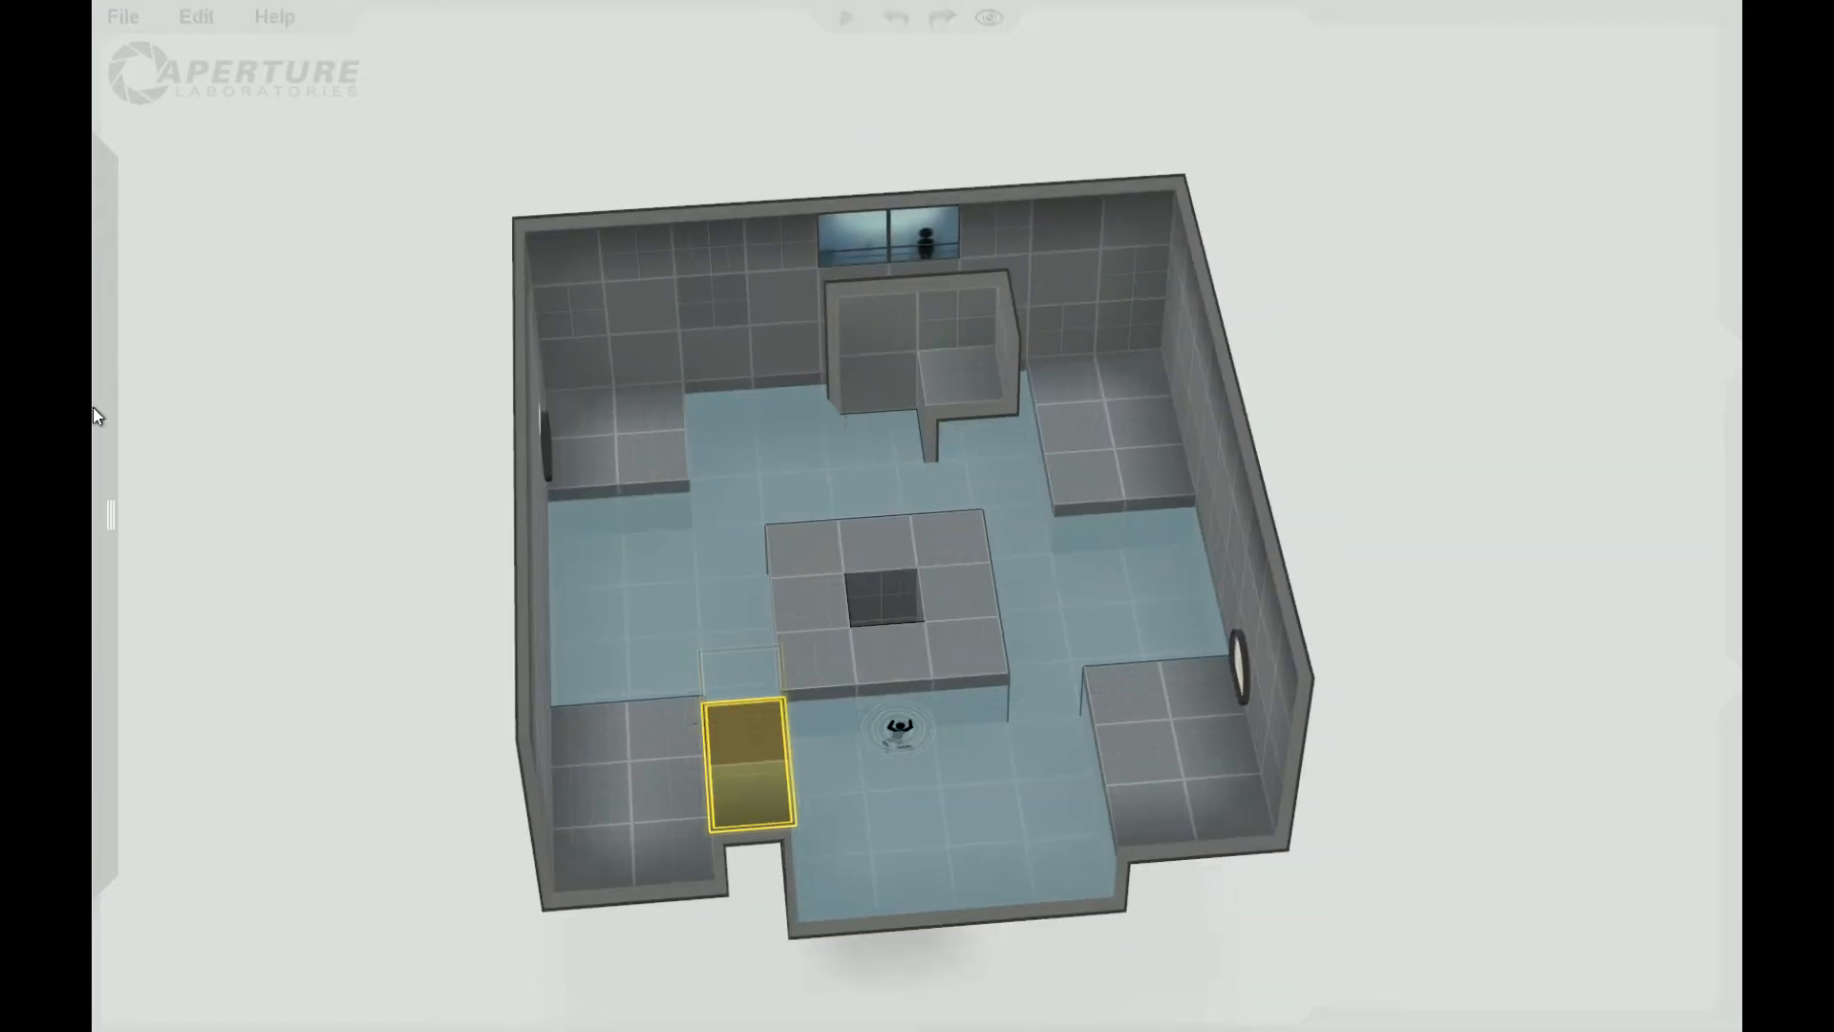
Step: Place a cube dropper in the entrance-wall corner opposite the window and set its cube type to Reflective
mouse_move(94, 407)
left_click_drag(339, 205, 596, 859)
right_click(597, 855)
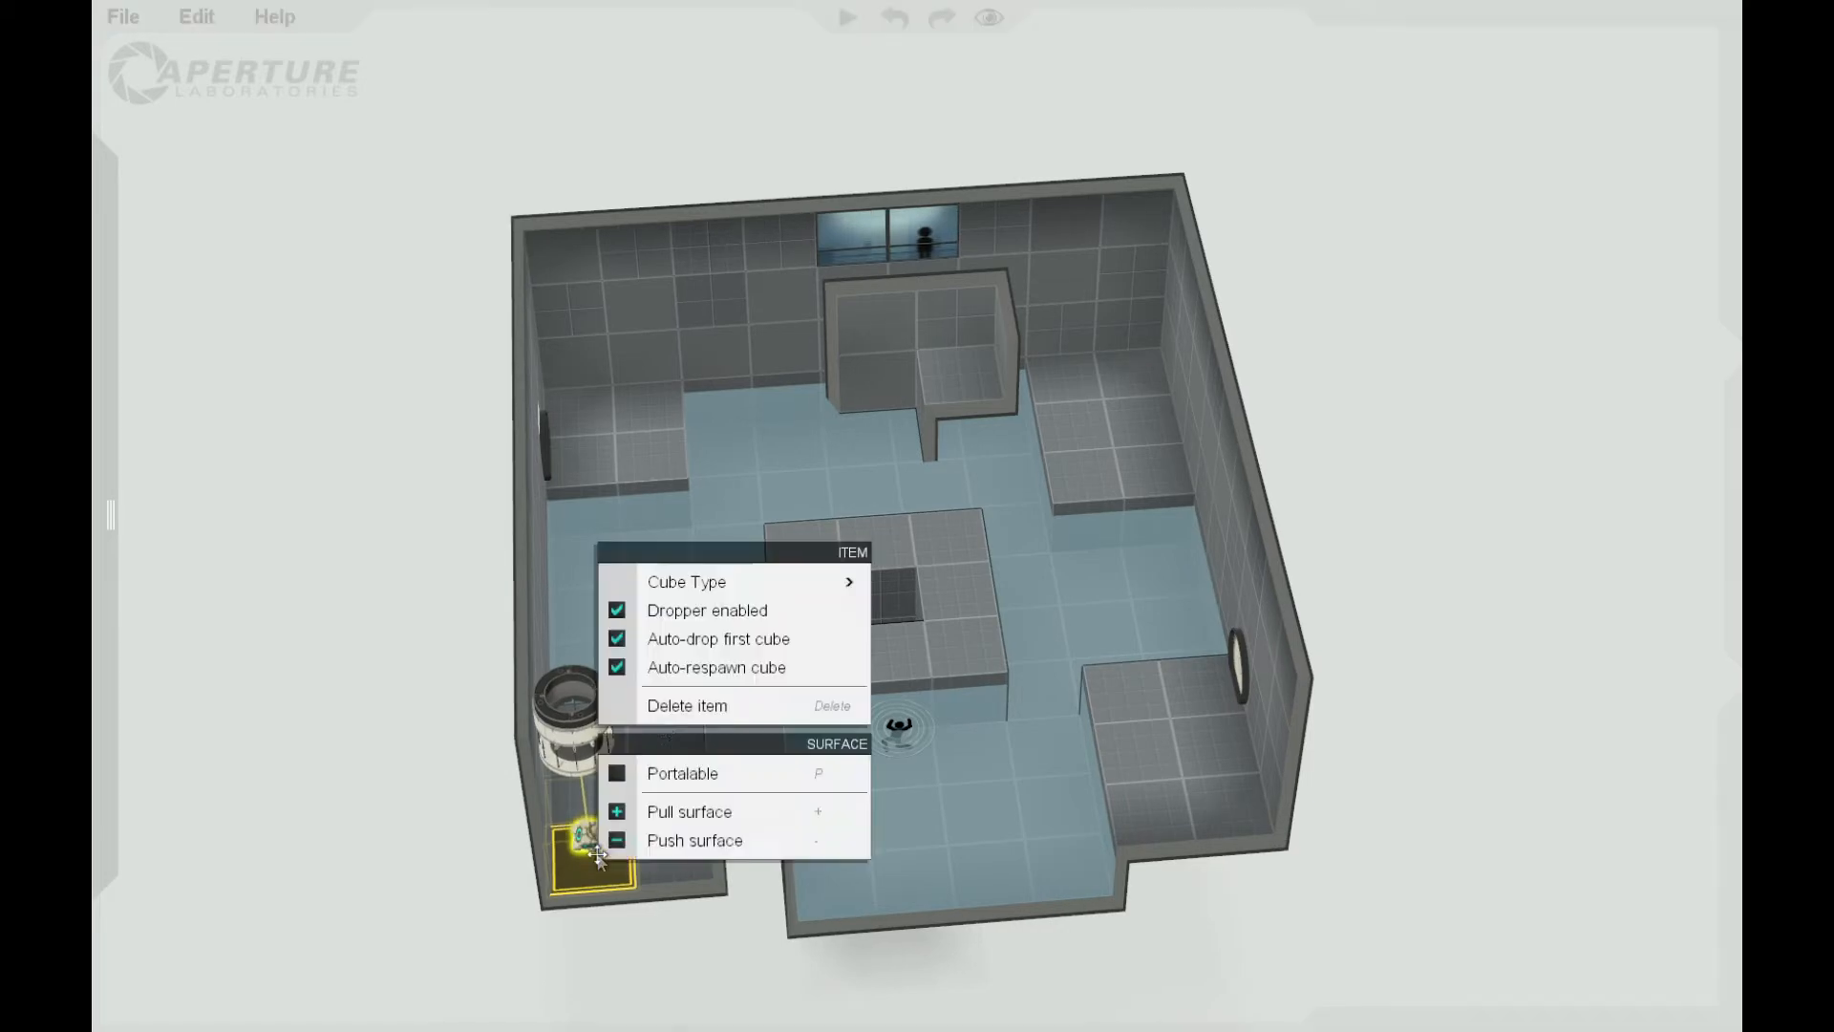
mouse_move(745, 581)
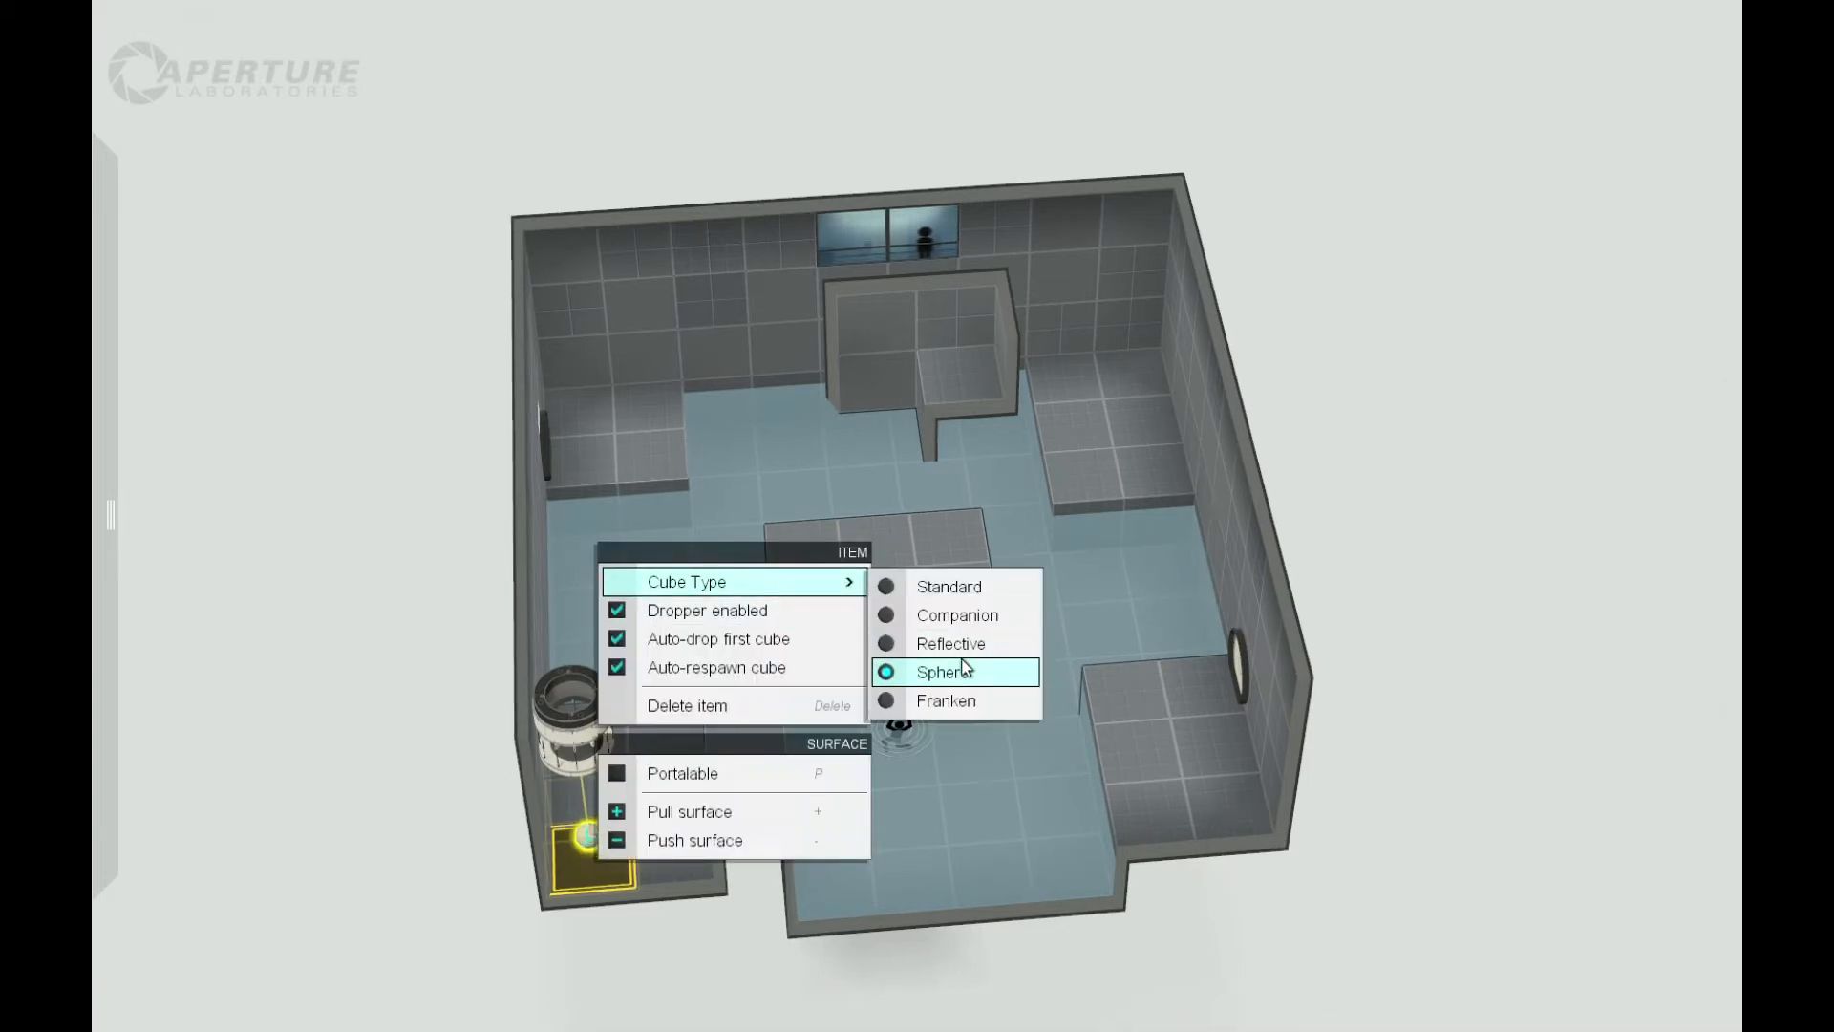
left_click(914, 646)
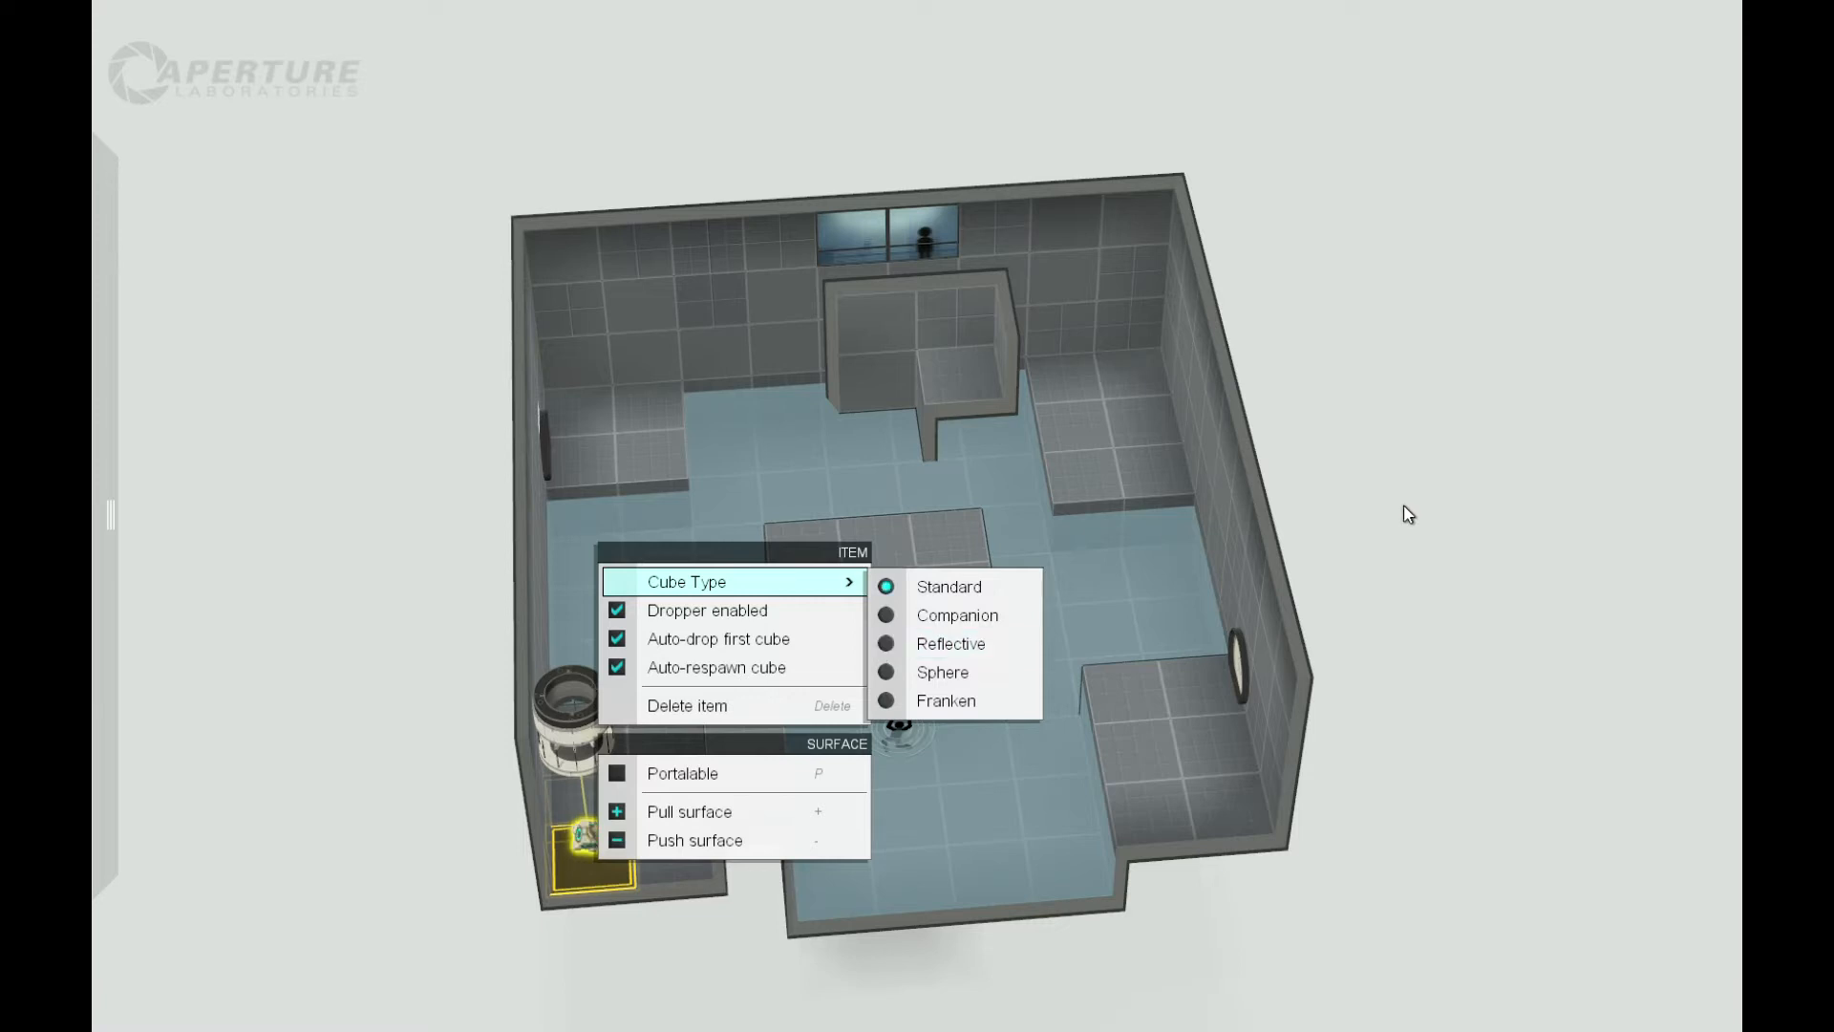
left_click(963, 653)
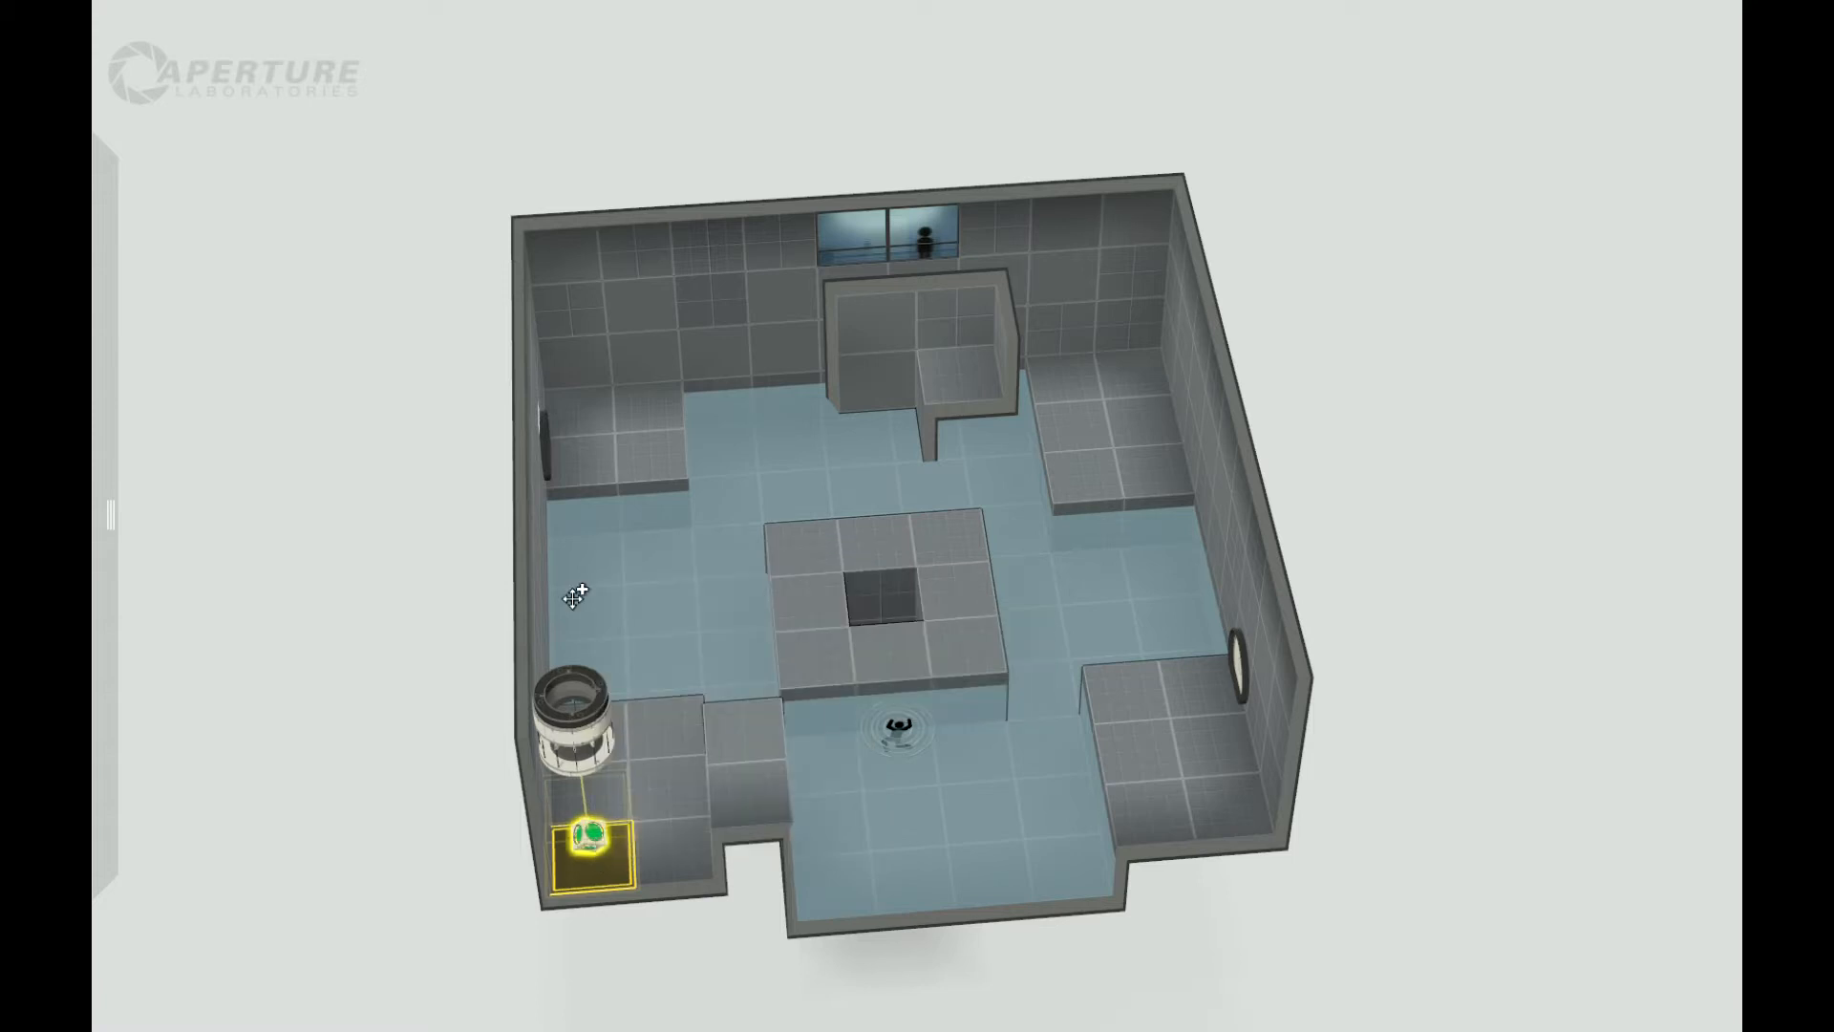
Step: Duplicate the reflective cube dropper onto the other three corner platforms
left_click_drag(573, 427, 584, 393, "ctrl")
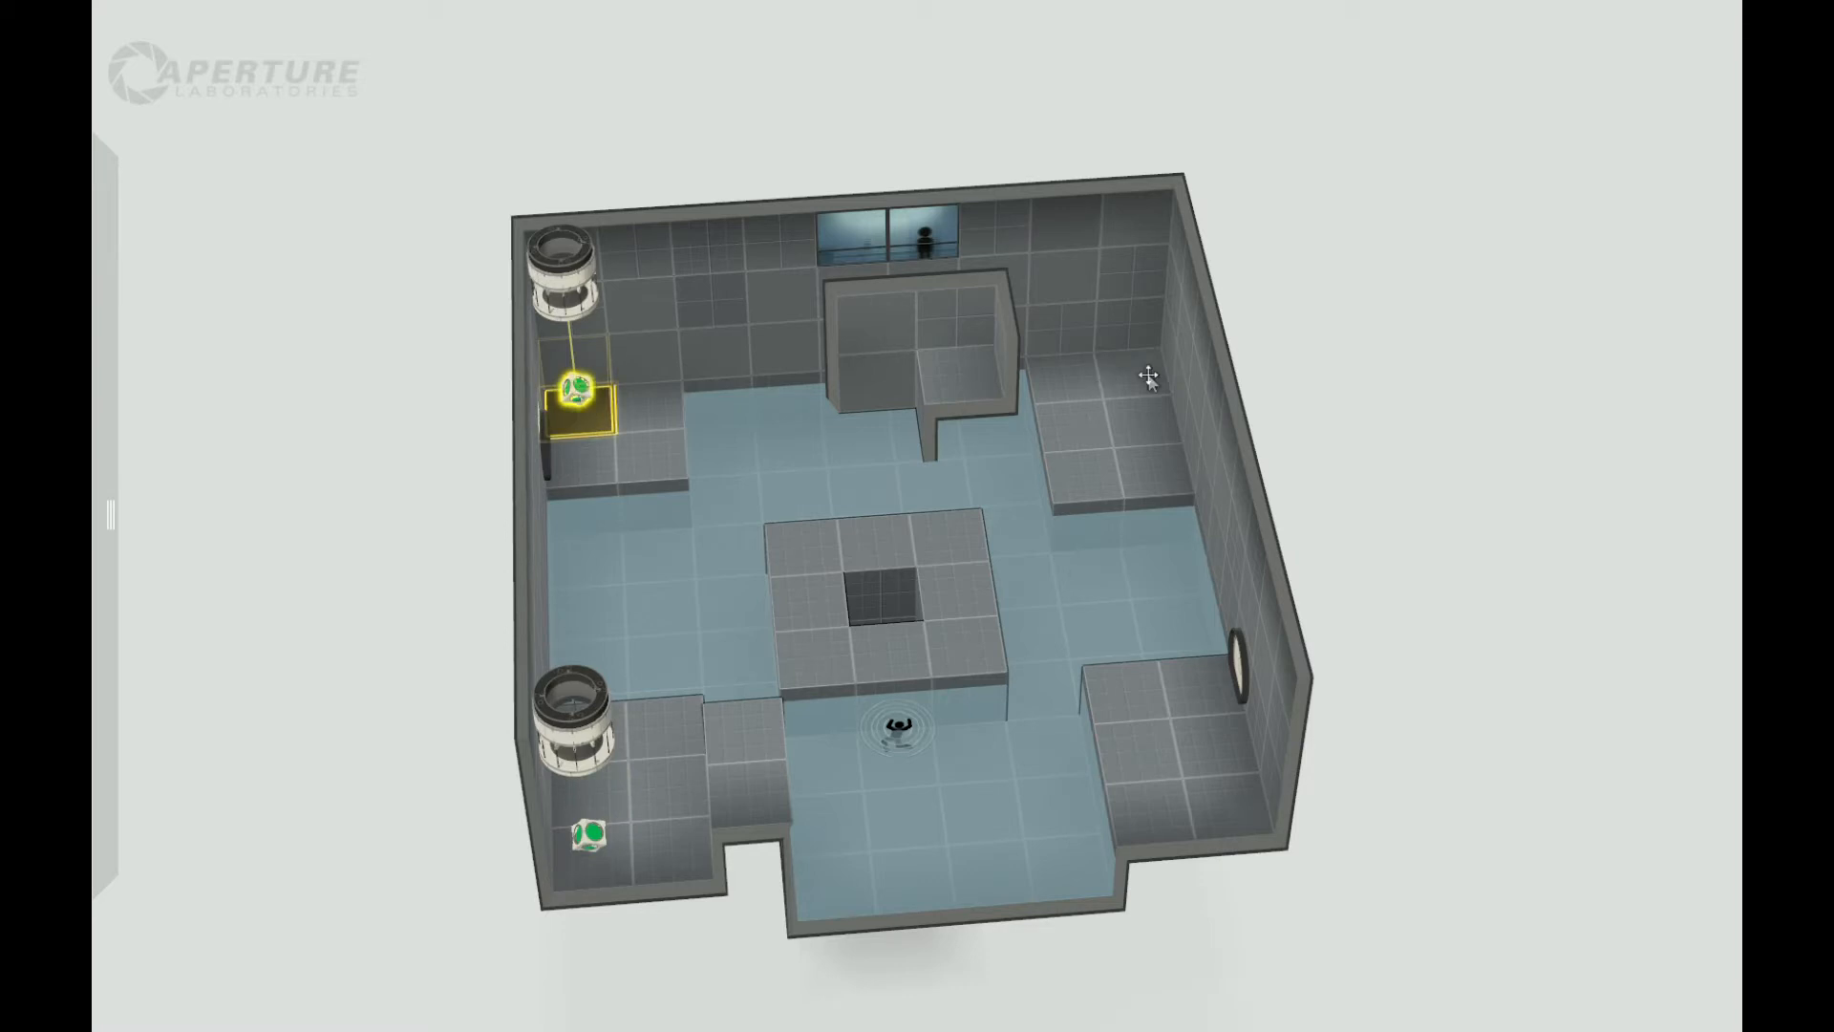
left_click_drag(1149, 377, 1138, 373, "ctrl")
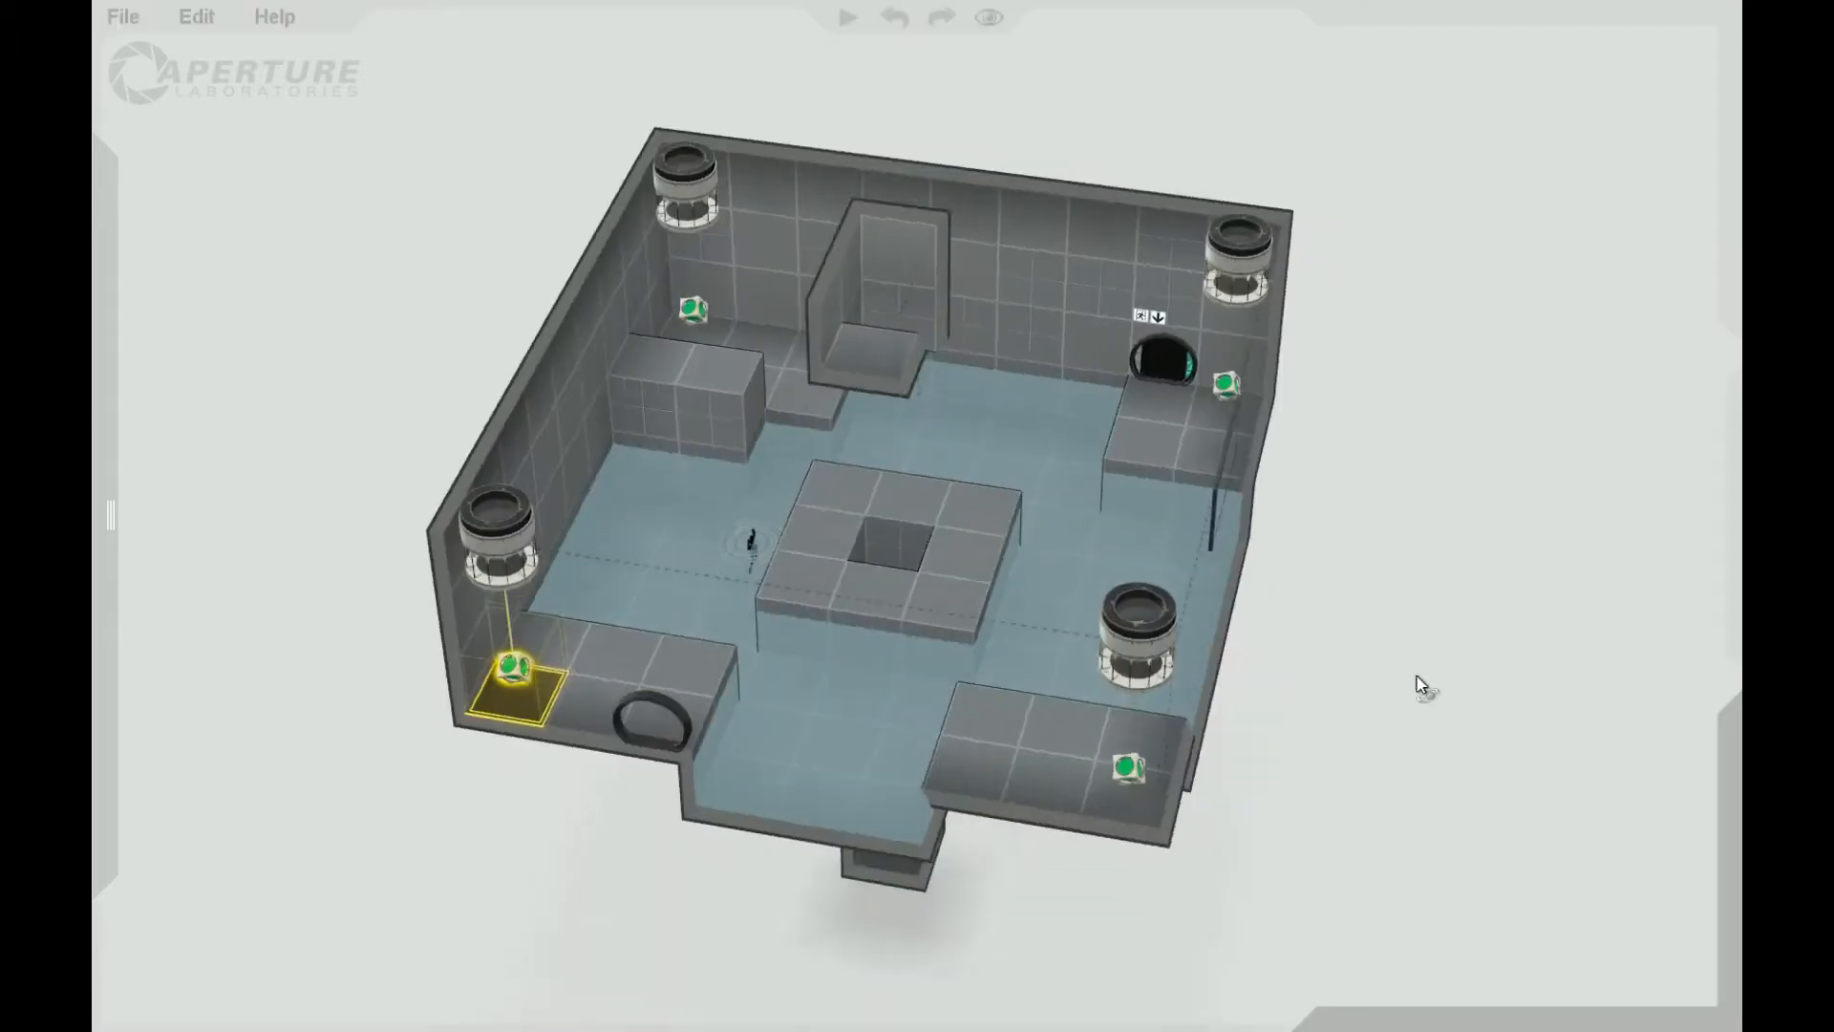
left_click_drag(1453, 726, 1395, 761)
right_click_drag(1395, 760, 1499, 793)
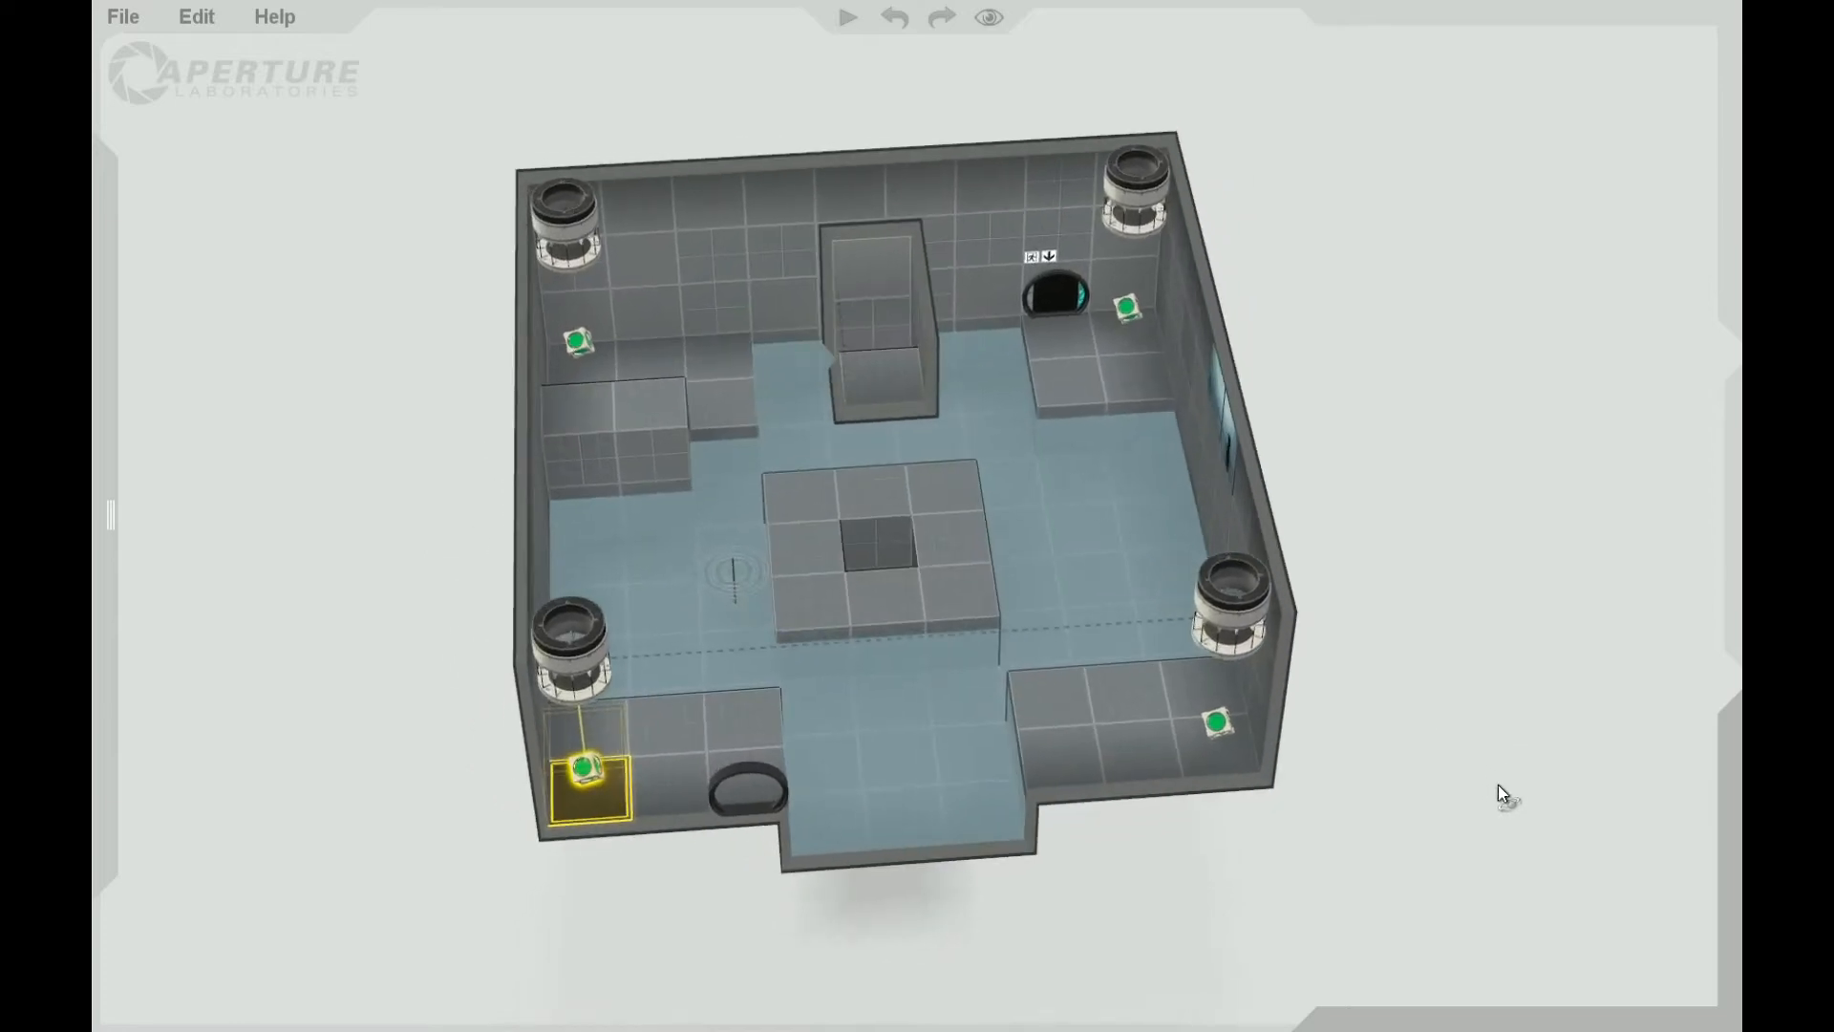
Step: Place a laser emitter on the tall block's side facing the entrance wall and a laser catcher on the wall opposite it
left_click_drag(535, 787, 965, 707)
mouse_move(95, 546)
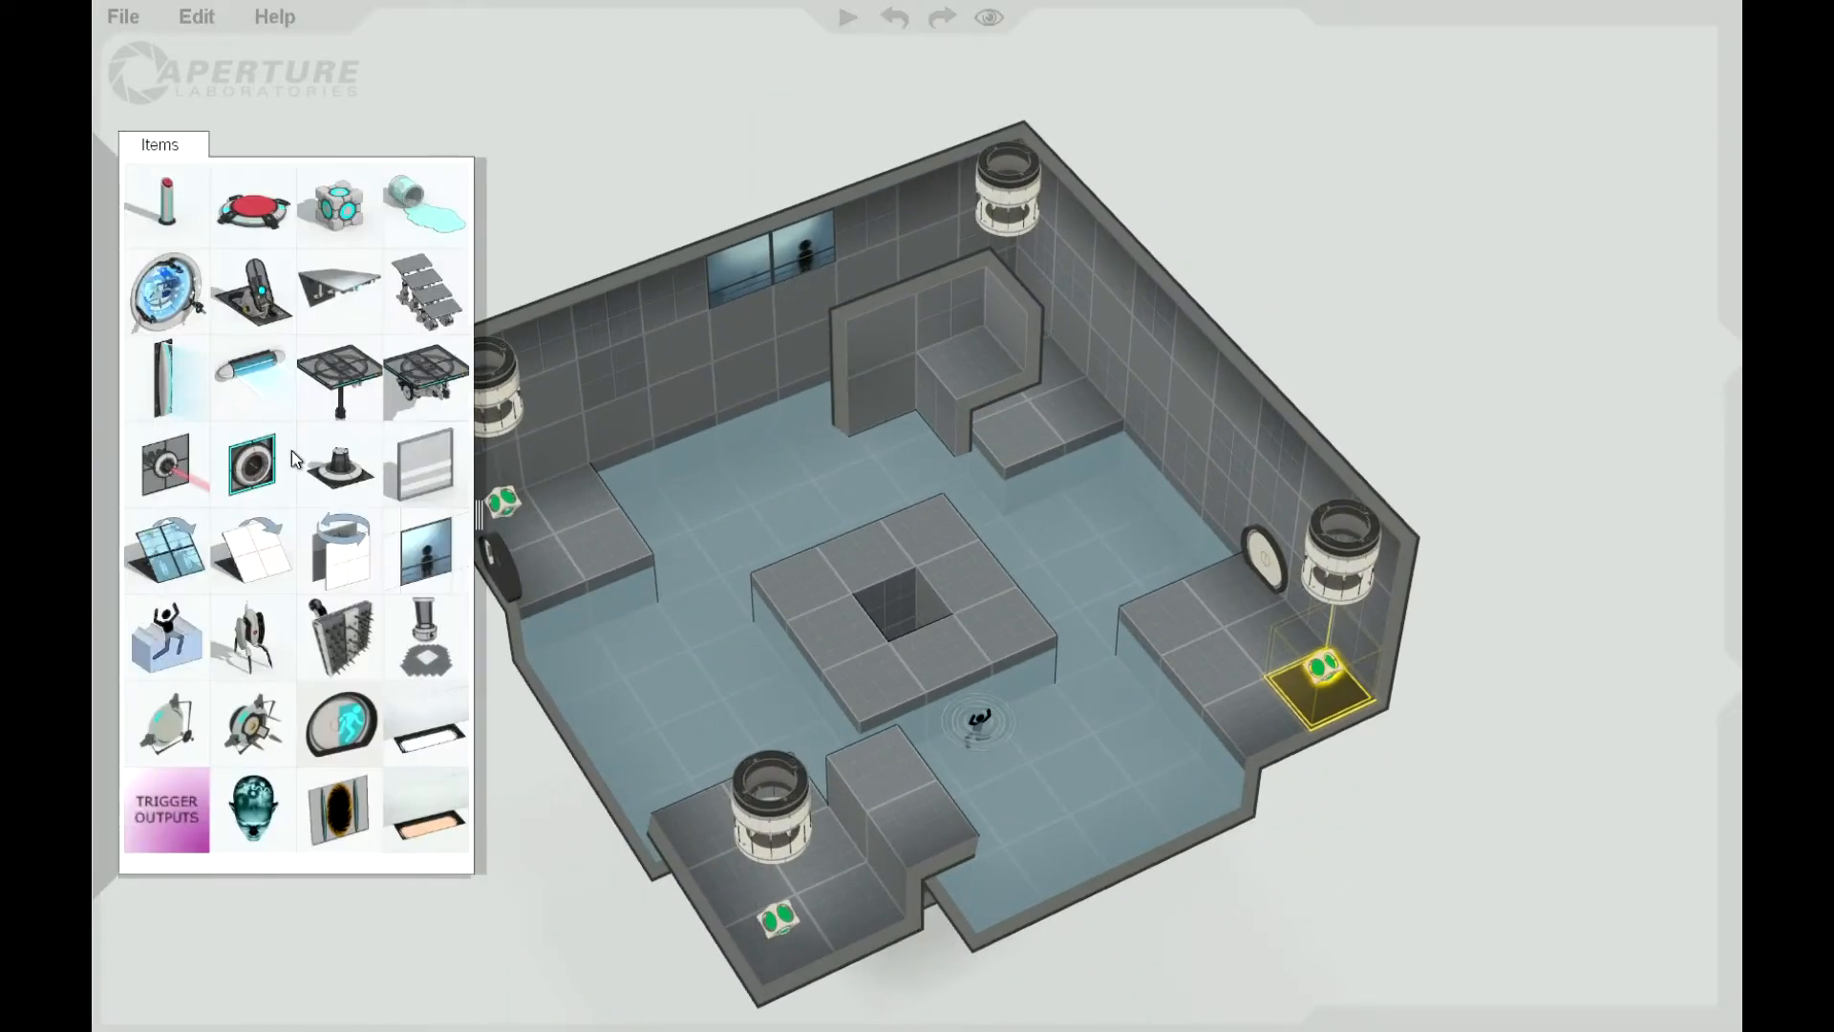
left_click_drag(290, 453, 852, 807)
right_click_drag(1362, 751, 95, 420)
mouse_move(95, 420)
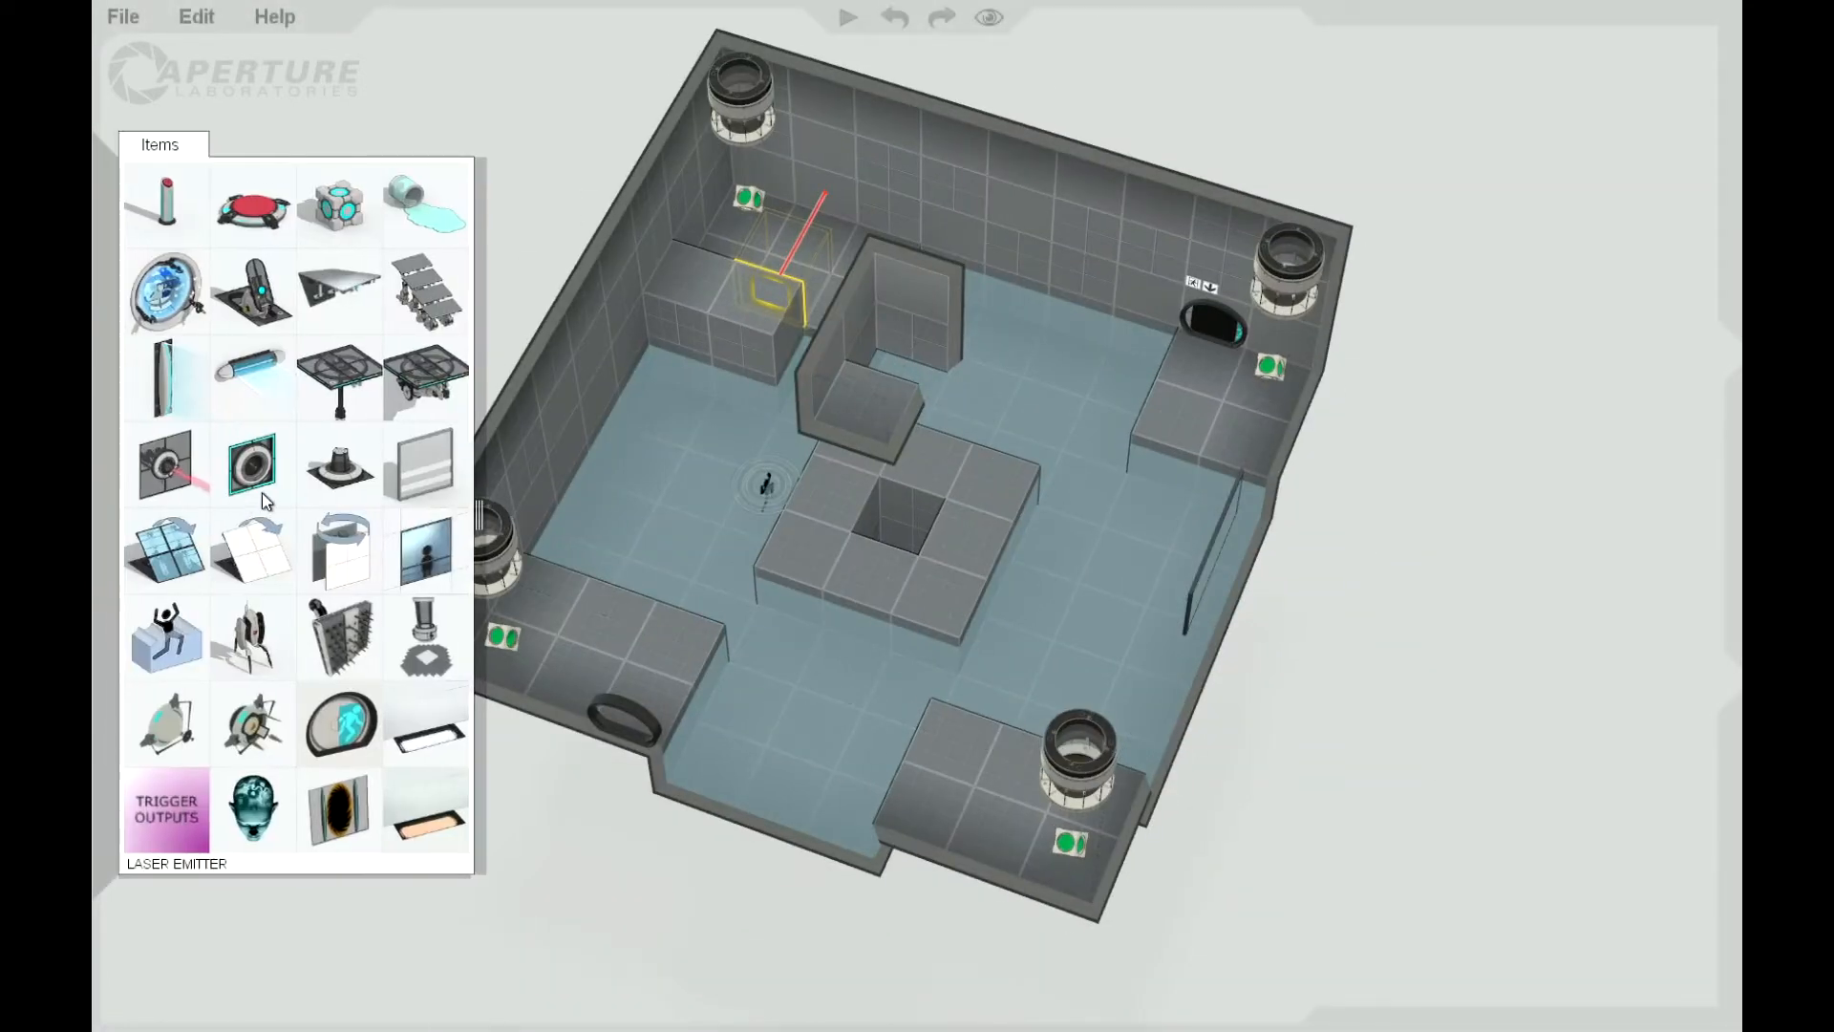
left_click_drag(255, 464, 799, 193)
mouse_move(1437, 684)
right_mouse_down()
mouse_move(1442, 516)
mouse_move(1715, 573)
mouse_move(1687, 489)
mouse_move(1586, 683)
mouse_move(1420, 682)
right_mouse_up()
Step: Place the oval door item with the cyan figure over the central shaft's opening
mouse_move(227, 866)
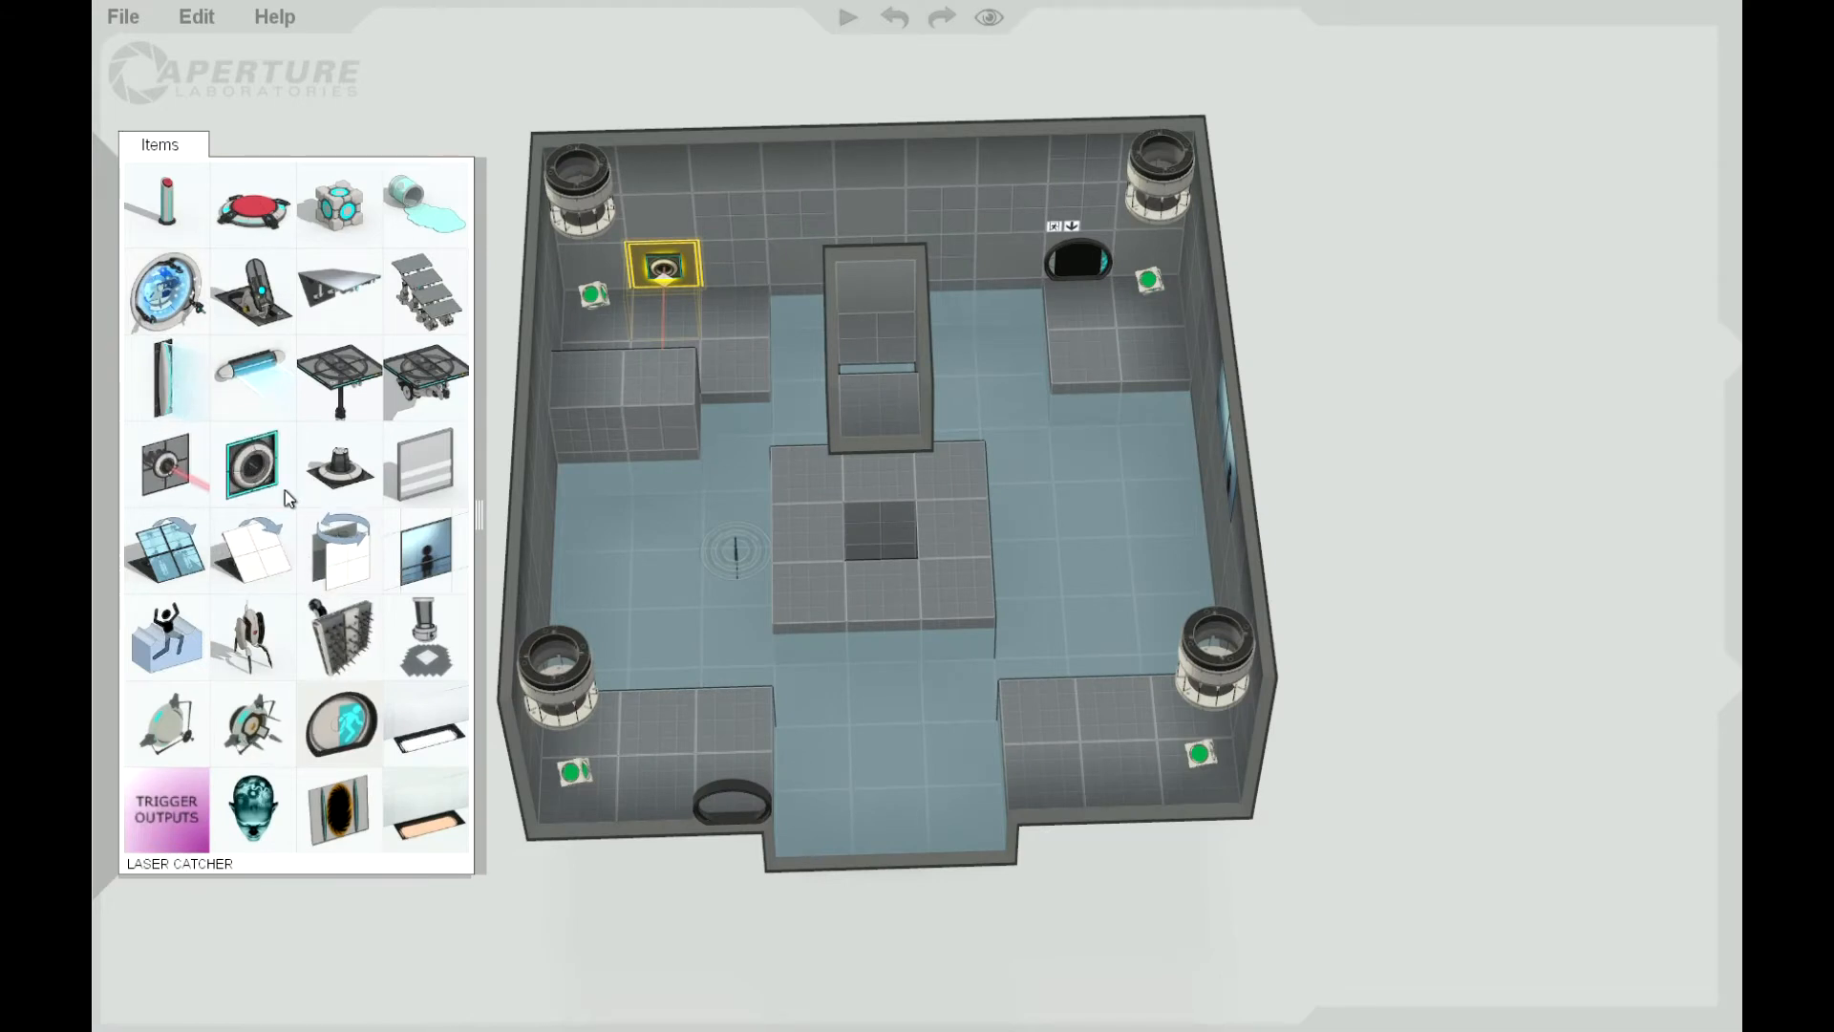
left_click_drag(378, 721, 862, 547)
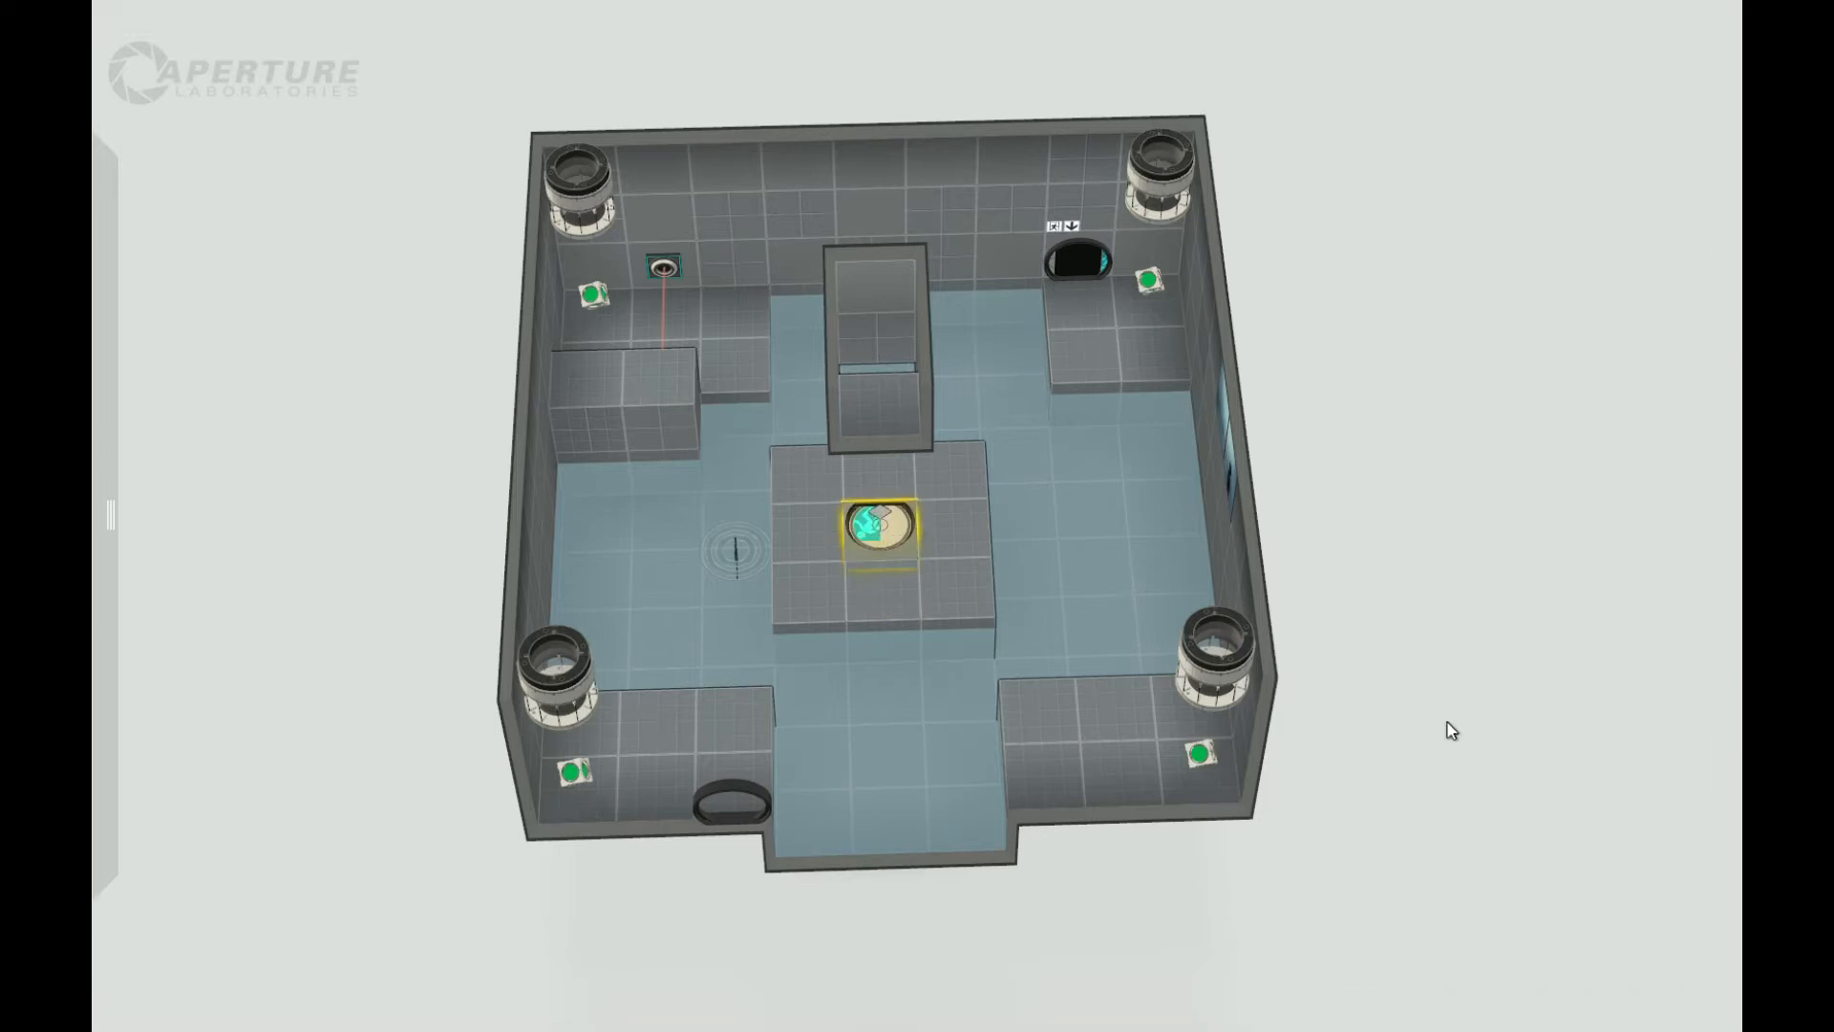
Step: Add a horizontal hazard field running from the entrance wall across the central shaft and change its hazard type to the red laser field
mouse_move(96, 443)
left_click_drag(204, 382, 915, 423)
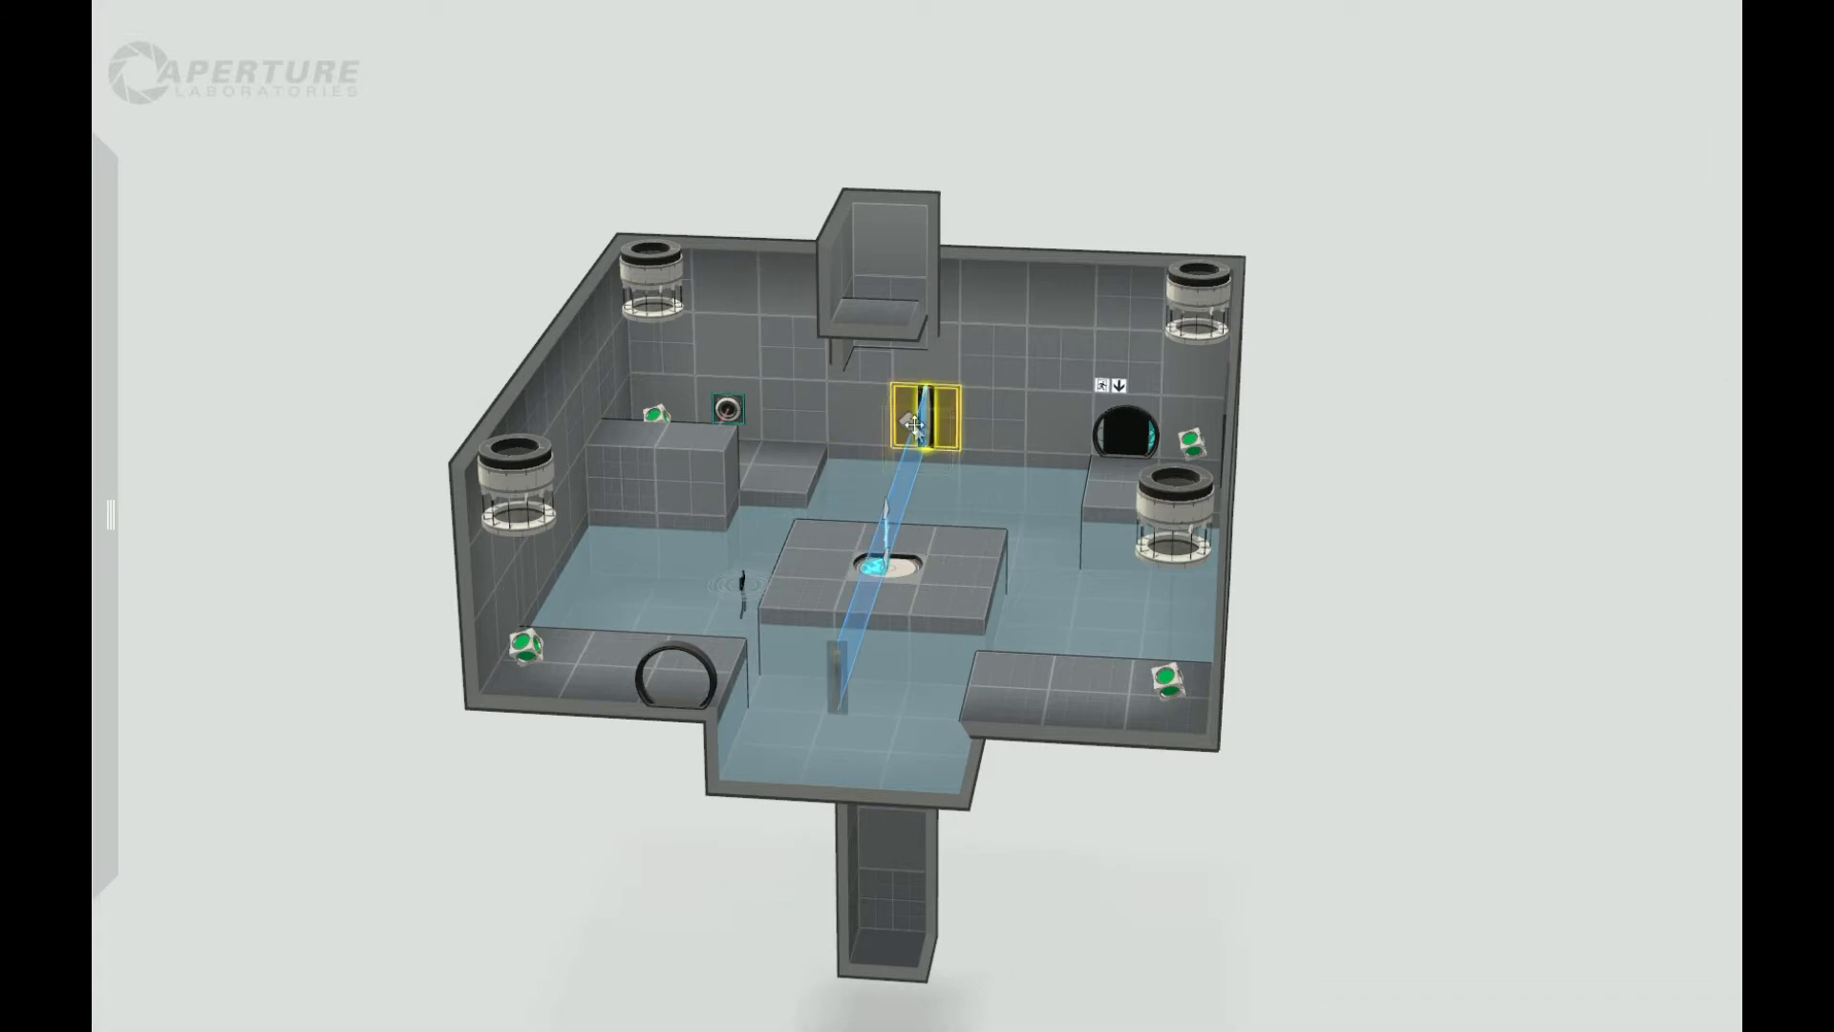
right_click(919, 439)
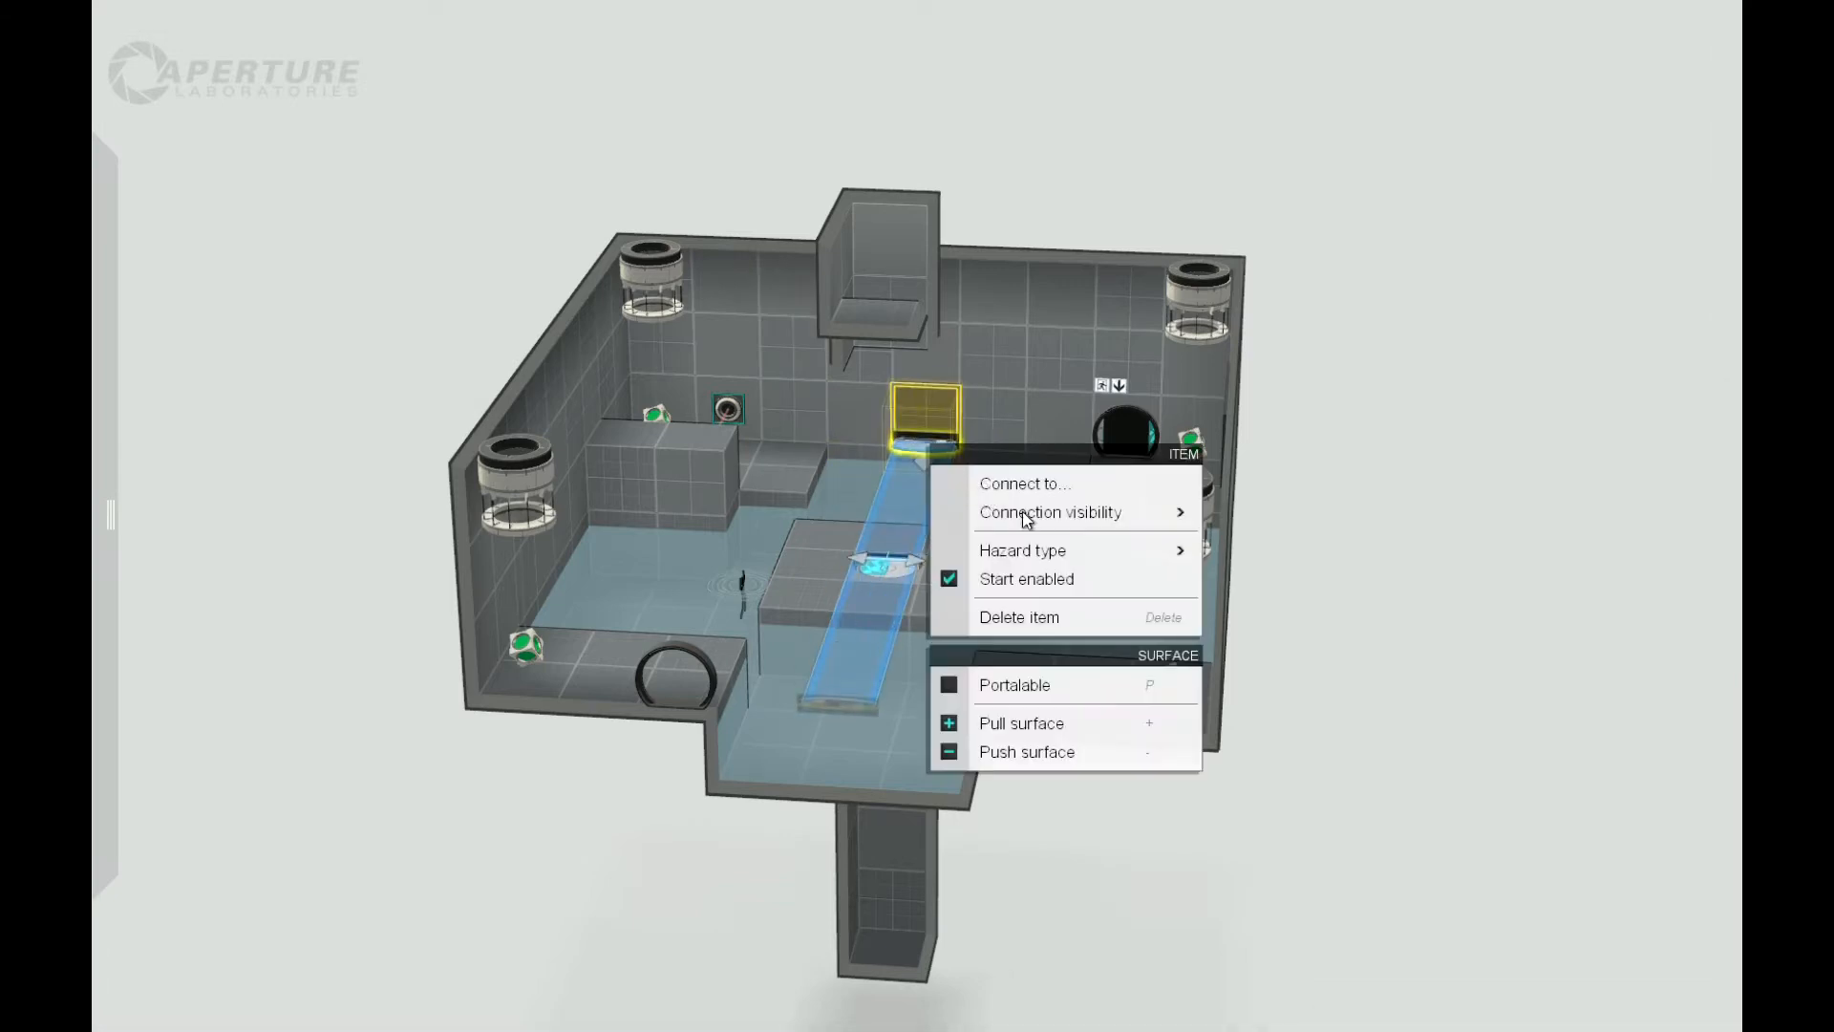
mouse_move(1147, 529)
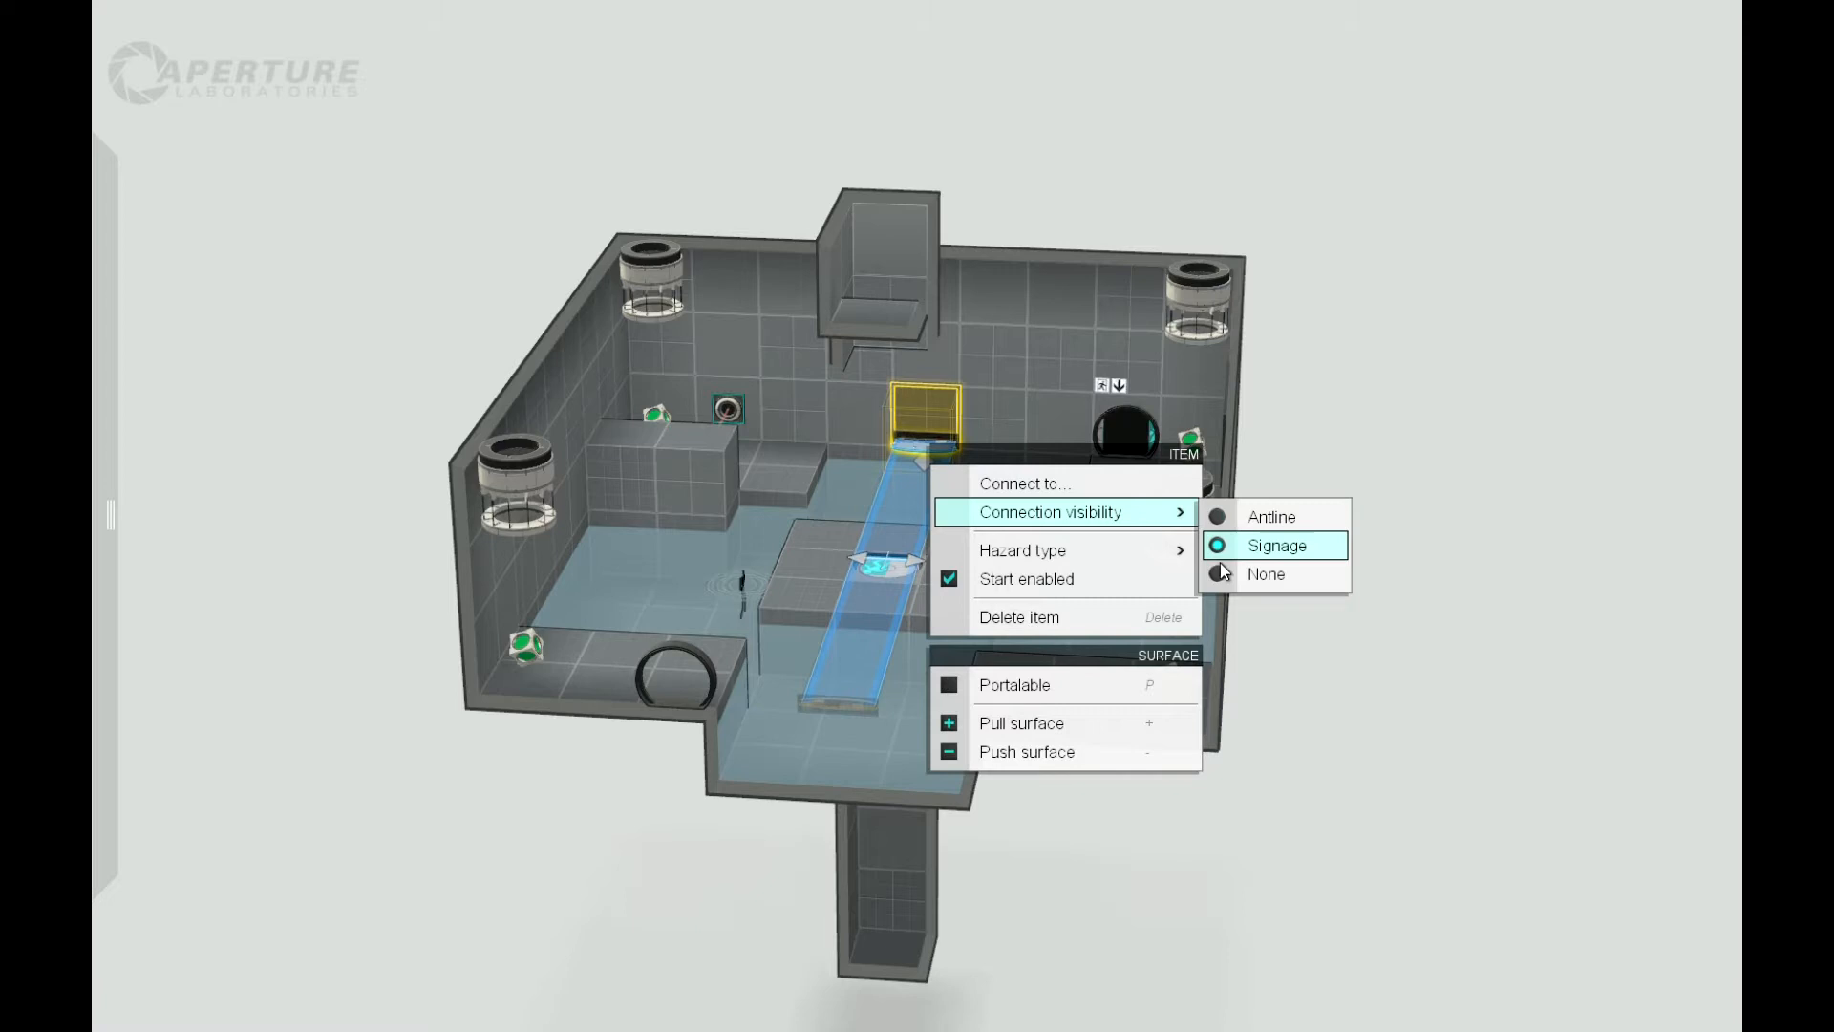
mouse_move(1118, 556)
left_click(1268, 584)
left_click_drag(1326, 480, 1362, 582)
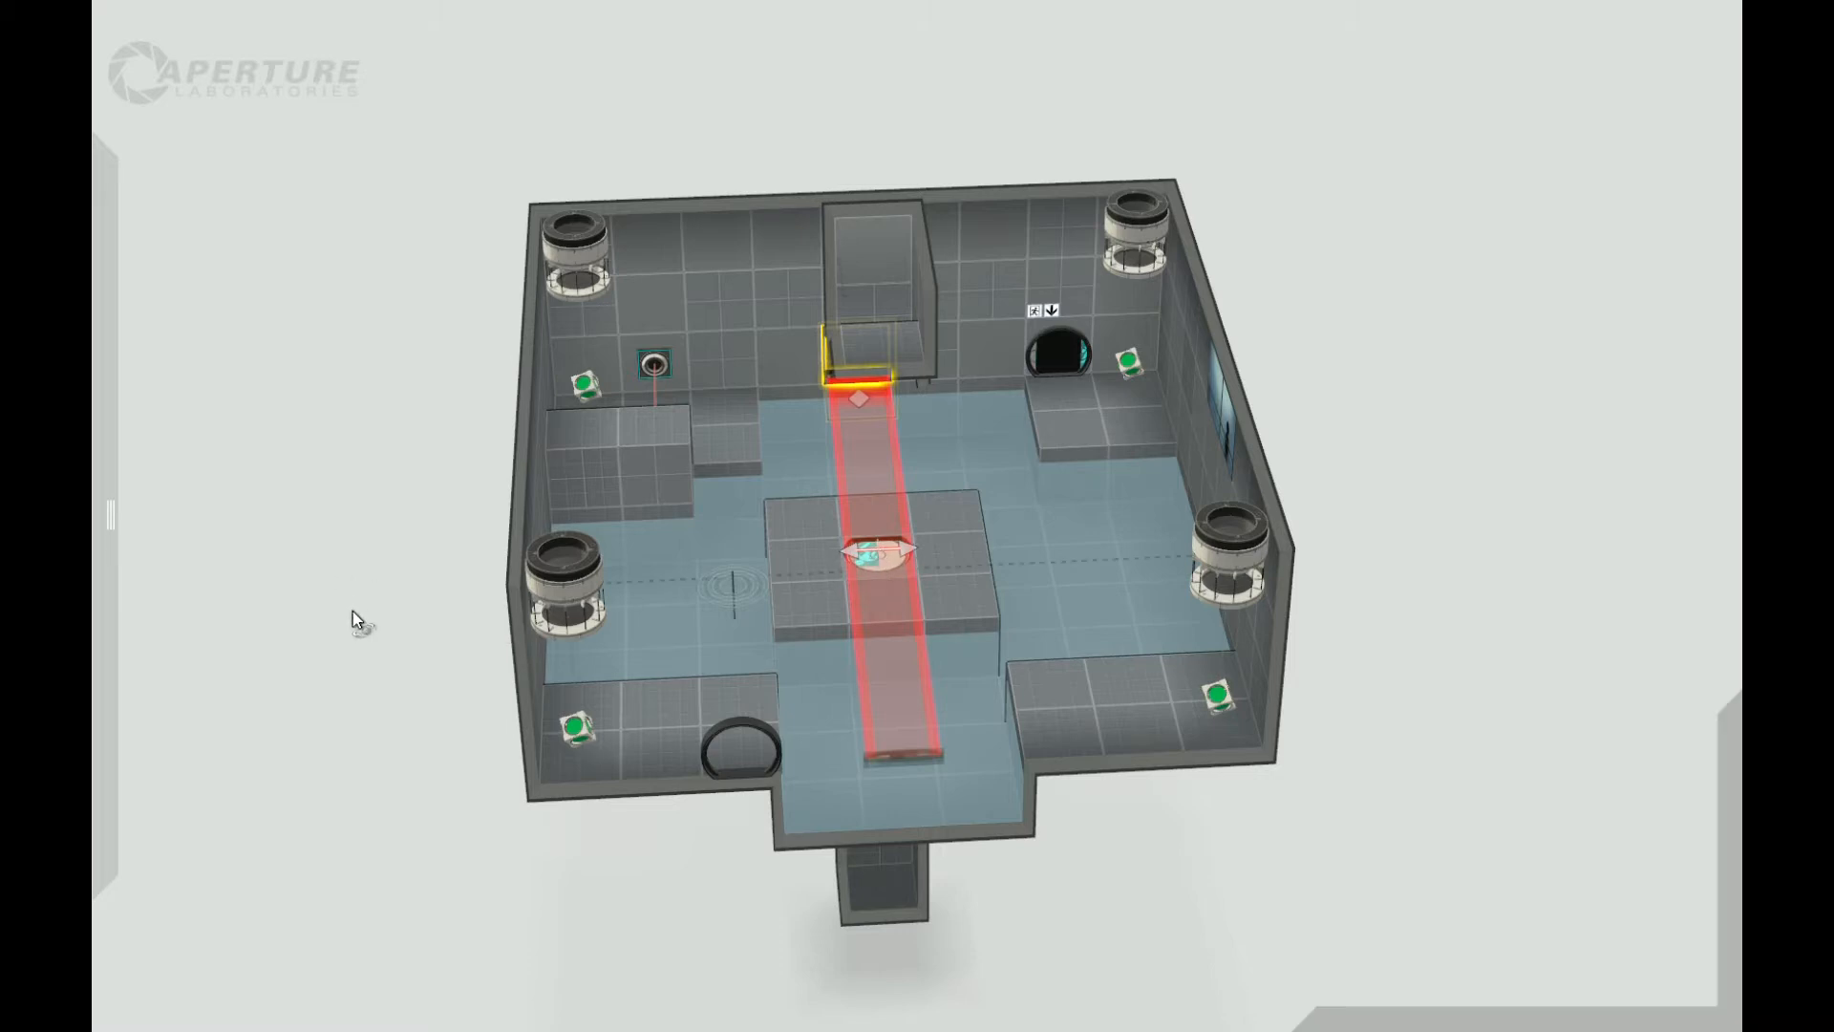
Step: Place a laser relay on the exit platform between the cube dropper and the exit door
left_click_drag(353, 612, 388, 640)
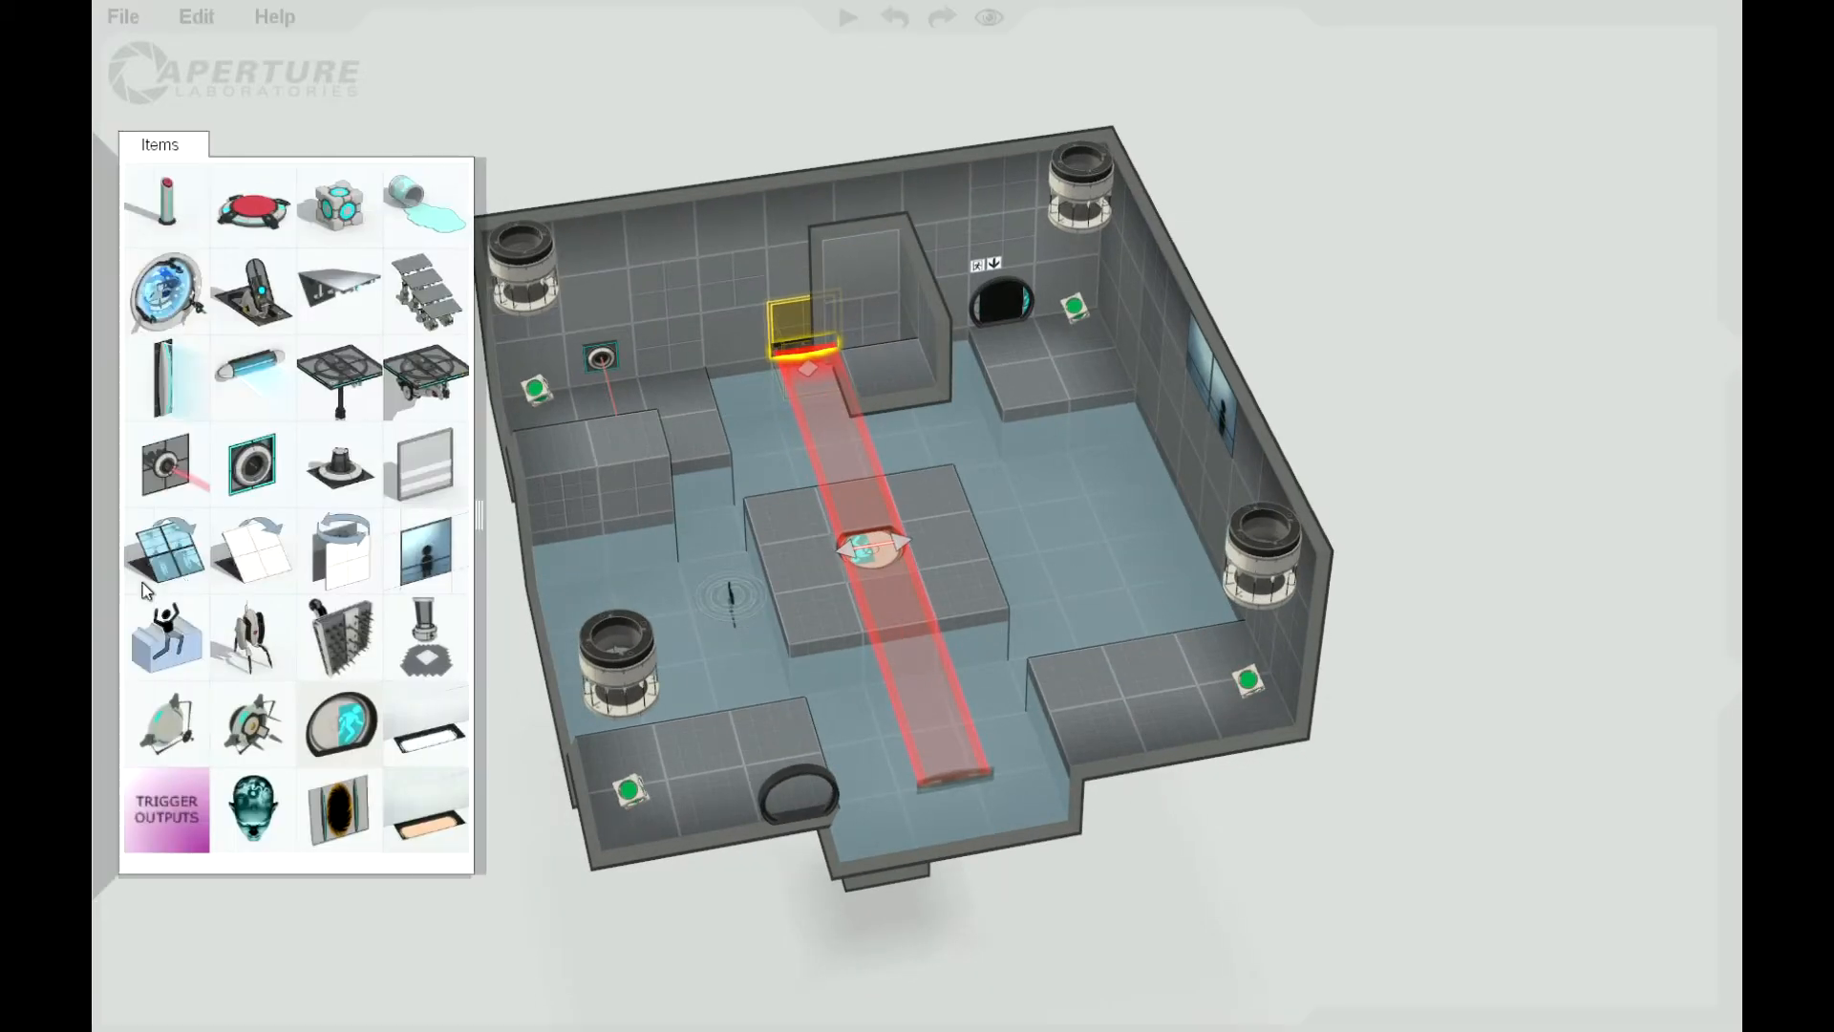
left_click_drag(481, 598, 721, 789)
left_click_drag(667, 919, 690, 925)
right_click_drag(694, 934, 99, 408)
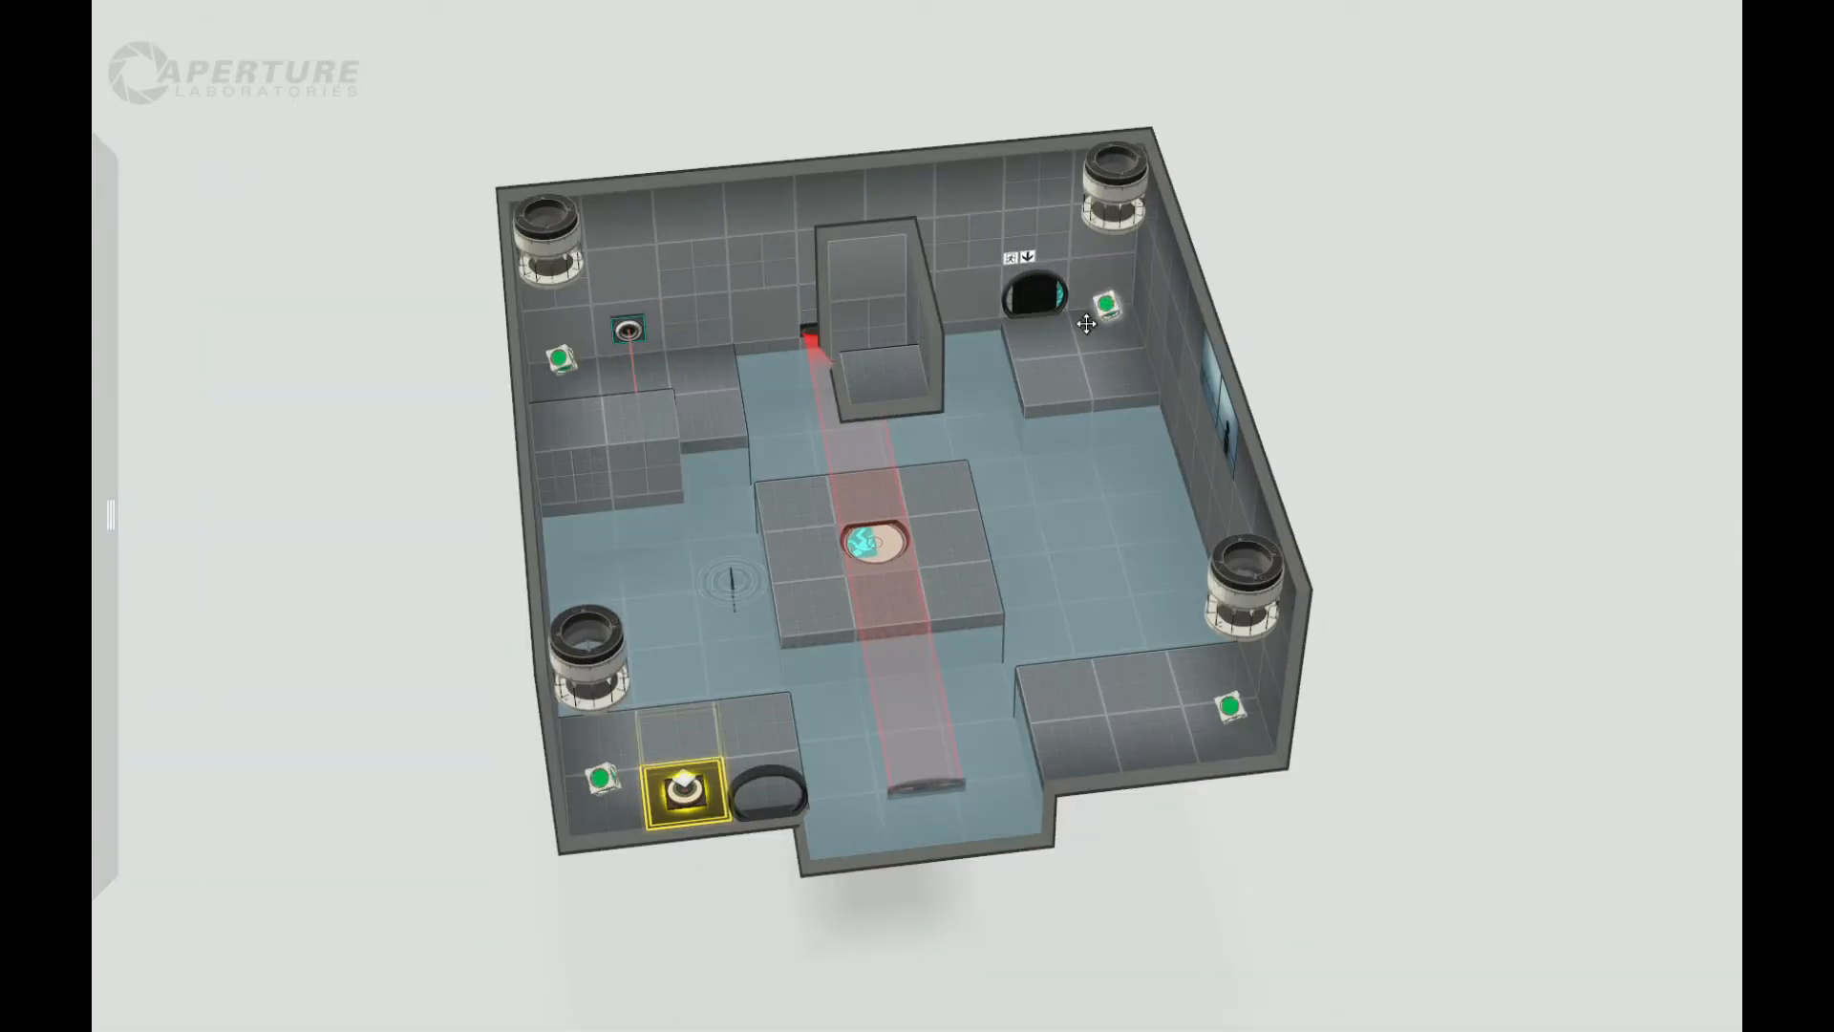
Step: Shift the nearby cube dropper in front of the entrance door and move the exit door inside the upper central shaft
left_click_drag(1087, 323, 1020, 333)
mouse_move(98, 328)
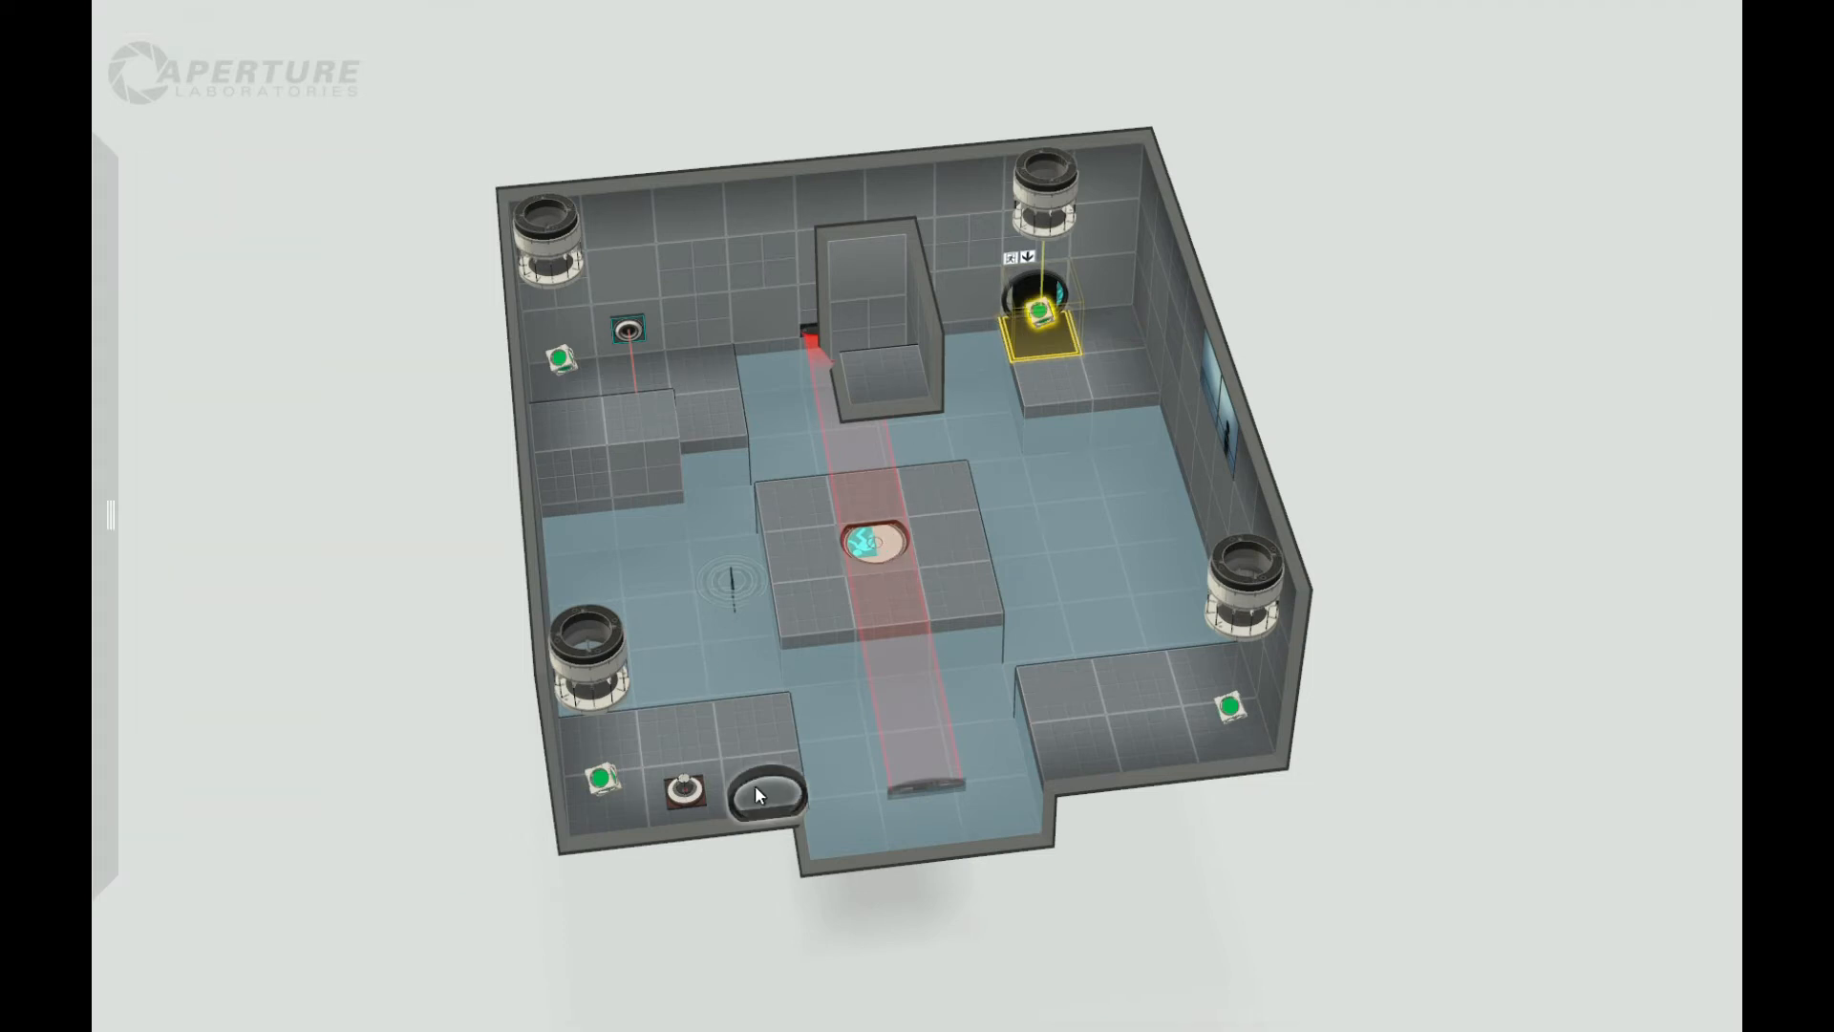
left_click_drag(754, 785, 894, 381)
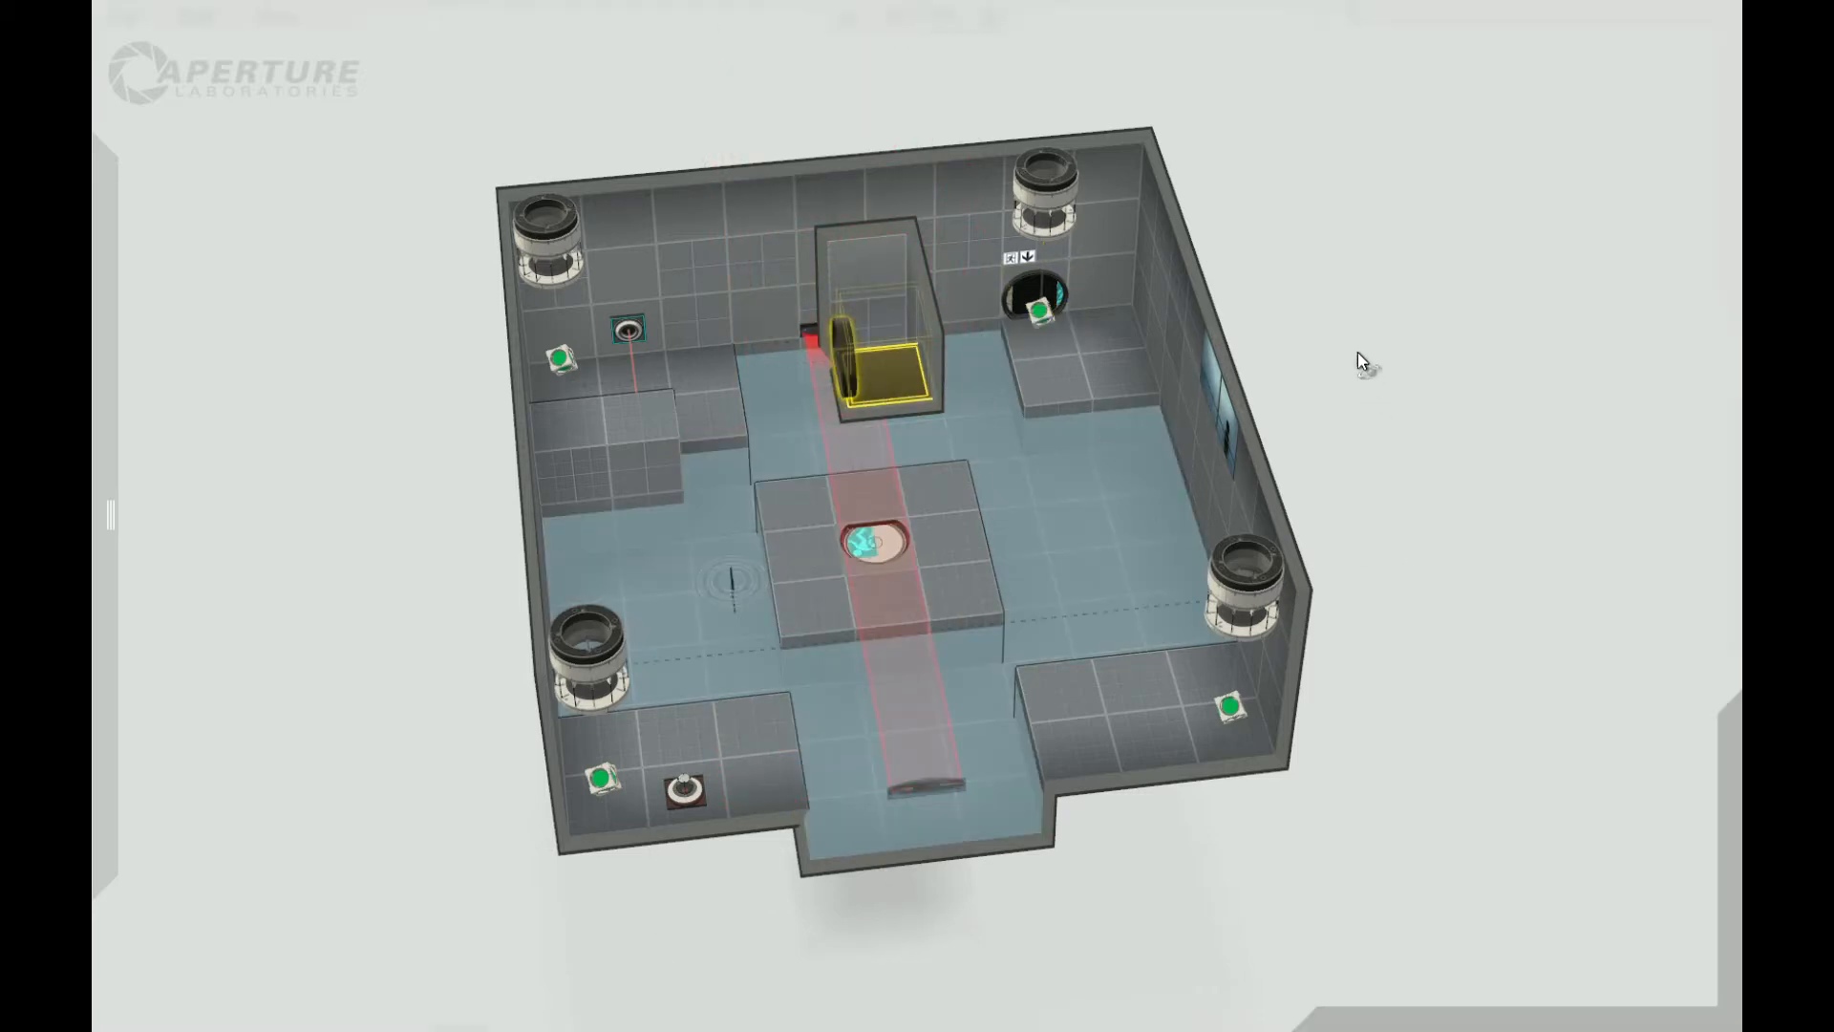
left_click_drag(1358, 349, 1369, 364)
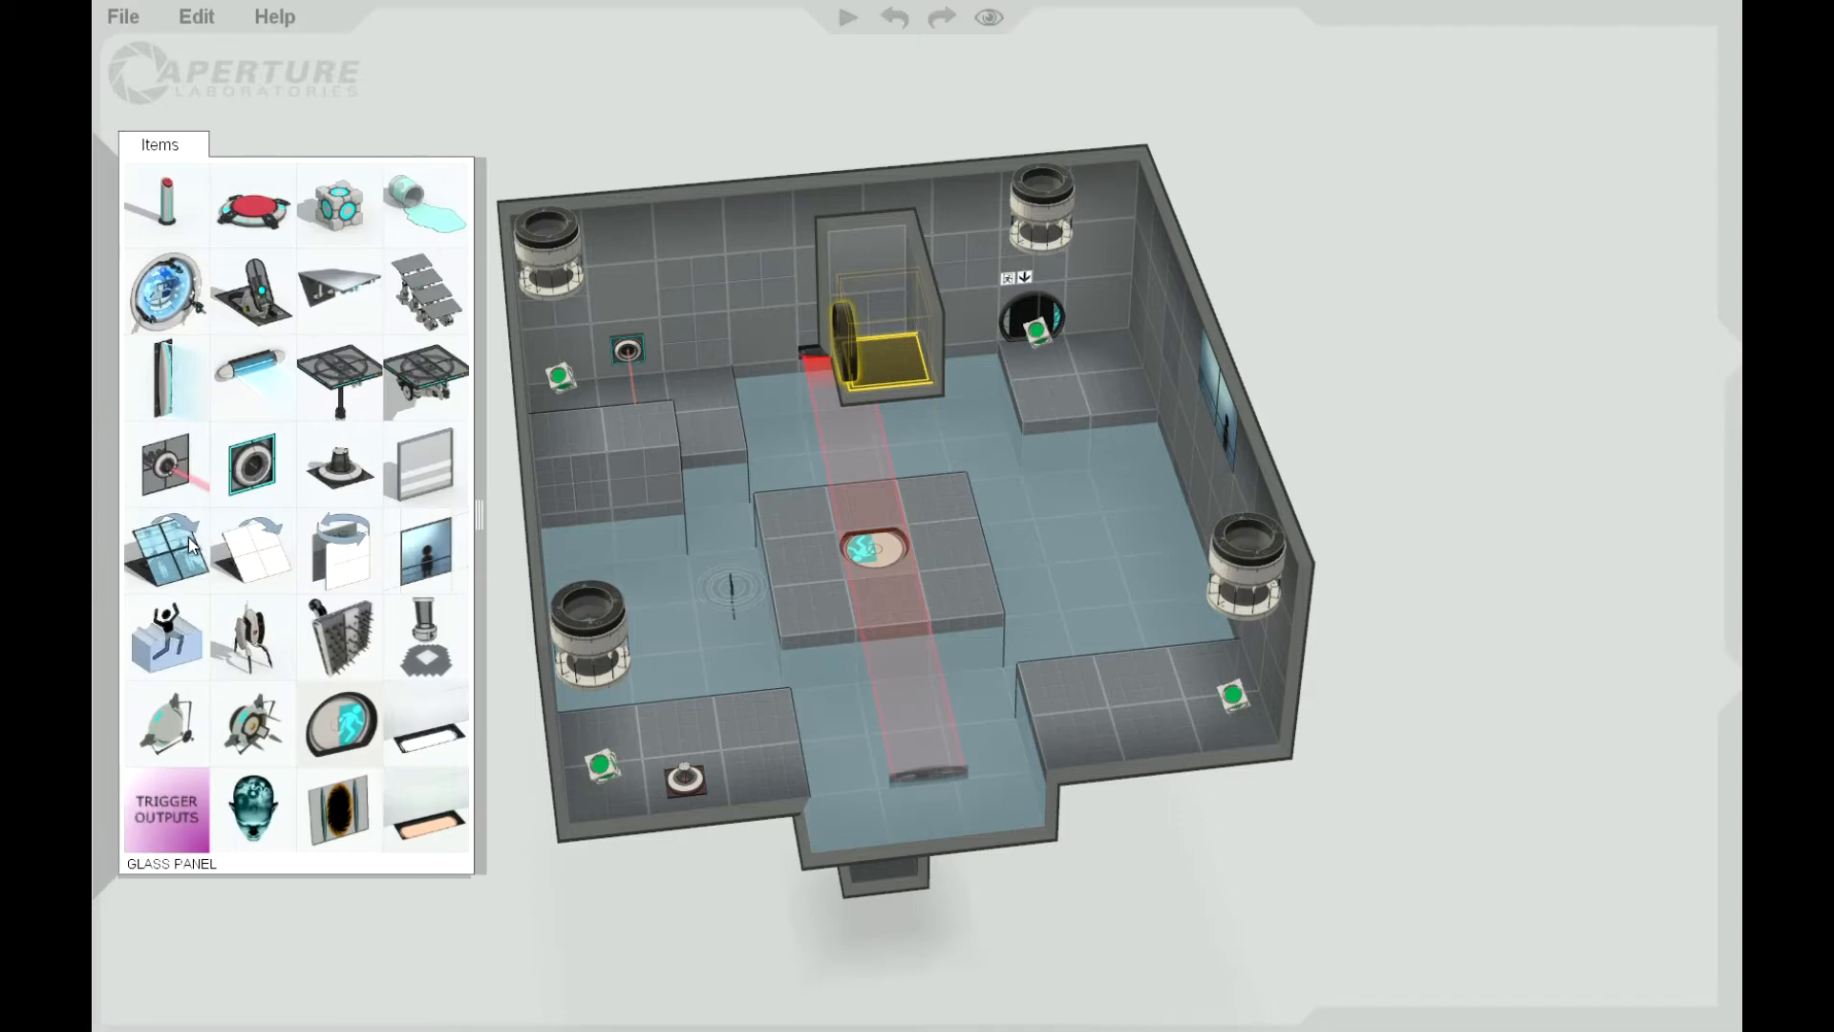
Step: Place a laser relay beside the entrance door and shift the cube of the dropper in the far corner by one tile
left_click_drag(344, 485, 1076, 354)
left_click_drag(381, 574, 1137, 775)
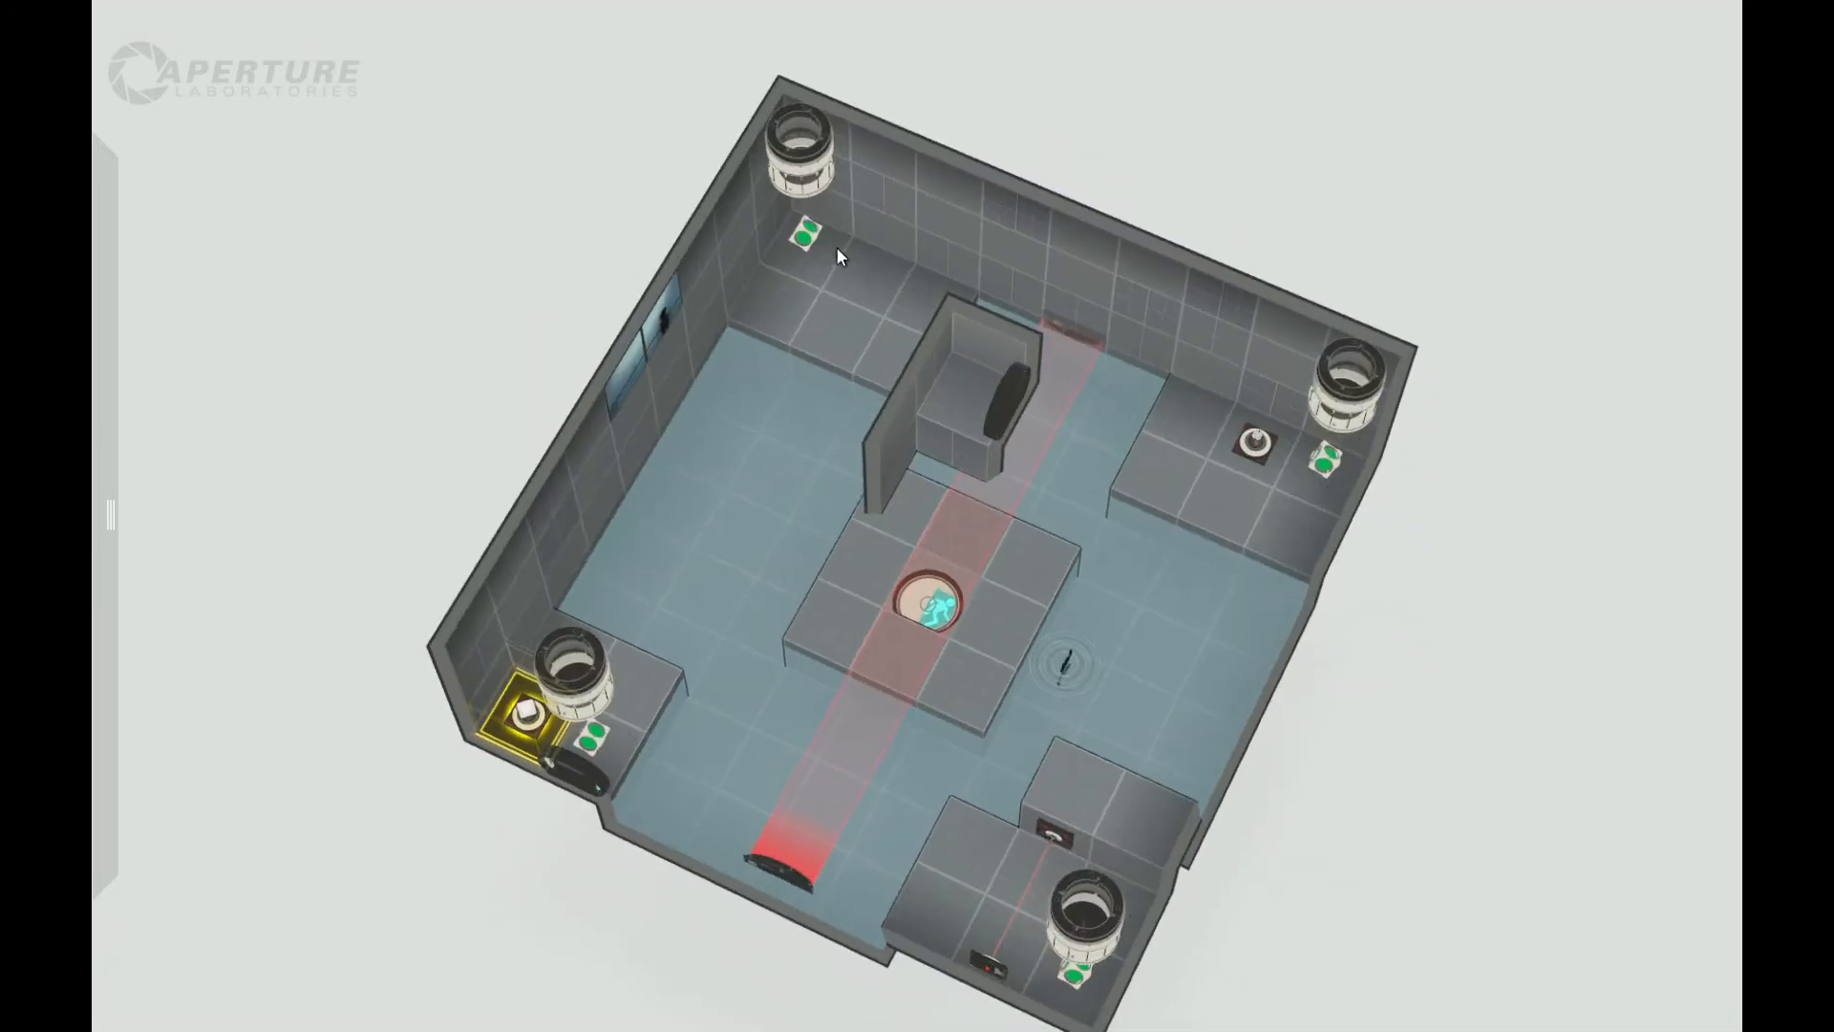
left_click_drag(804, 232, 866, 261)
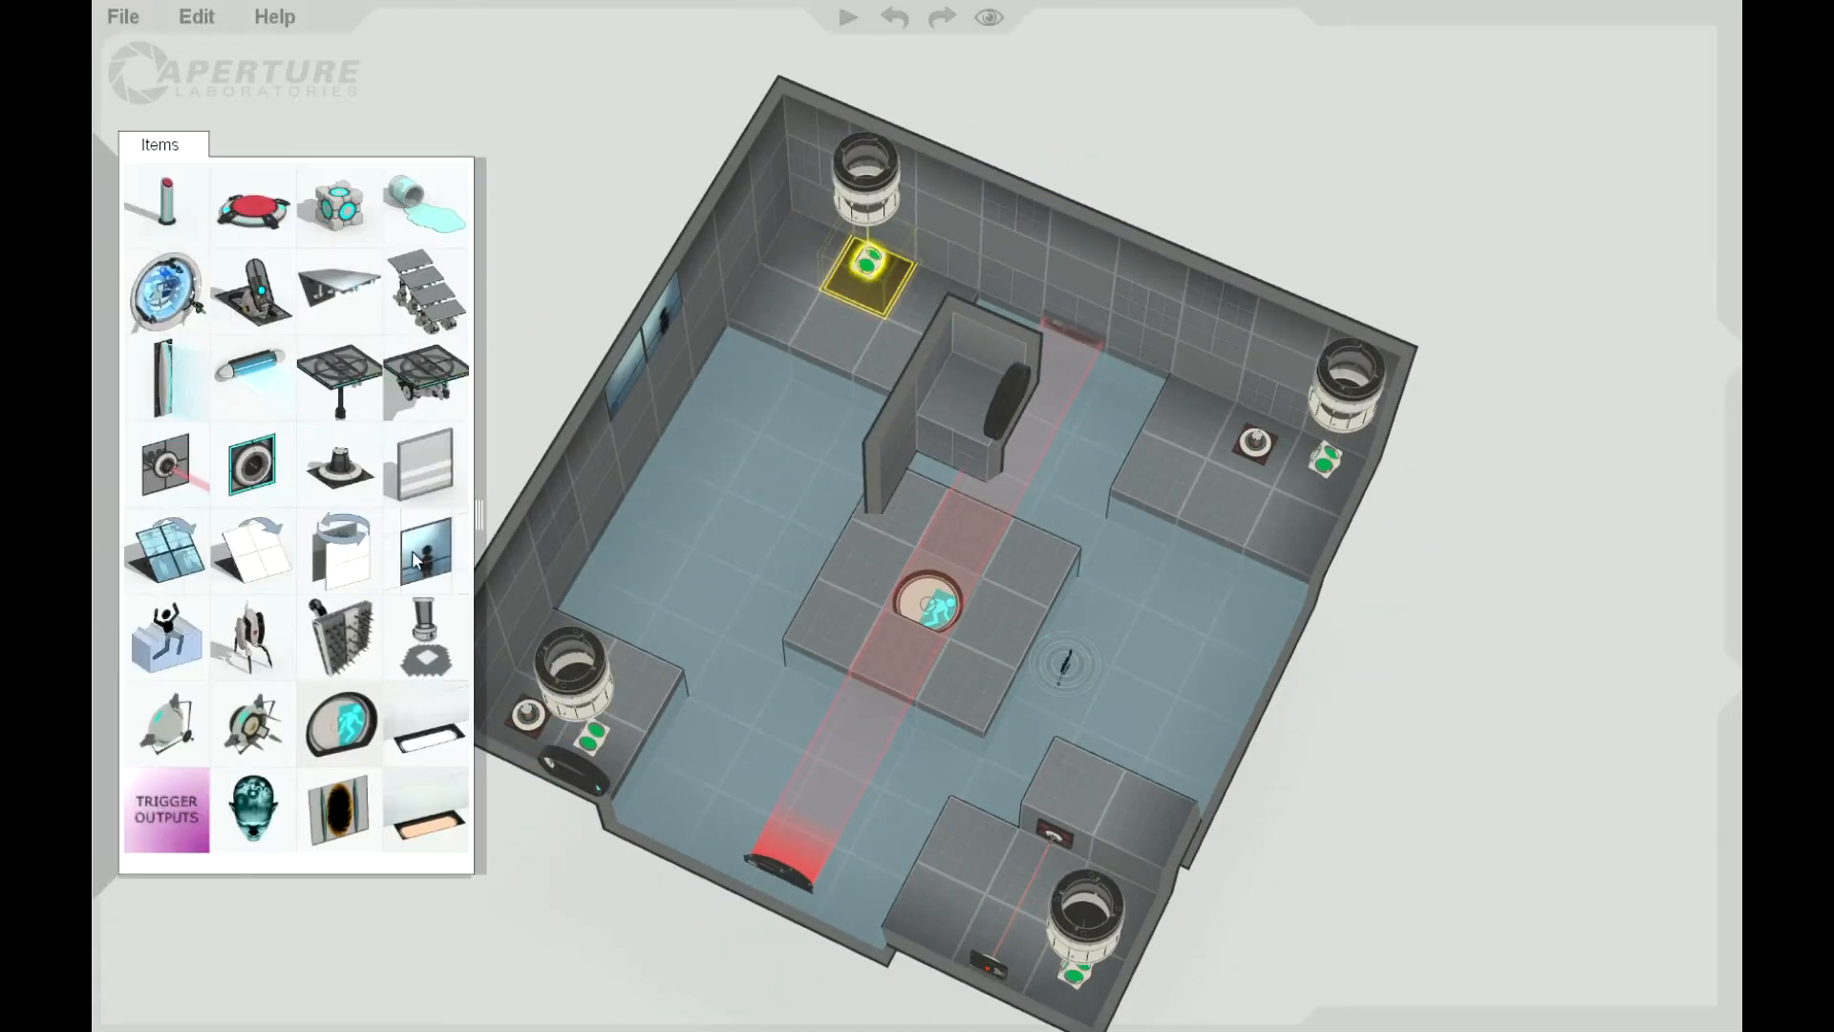
Step: Place a laser emitter on the far corner wall aimed at that relay and another laser relay on the laser catcher's platform
left_click_drag(156, 469, 815, 203)
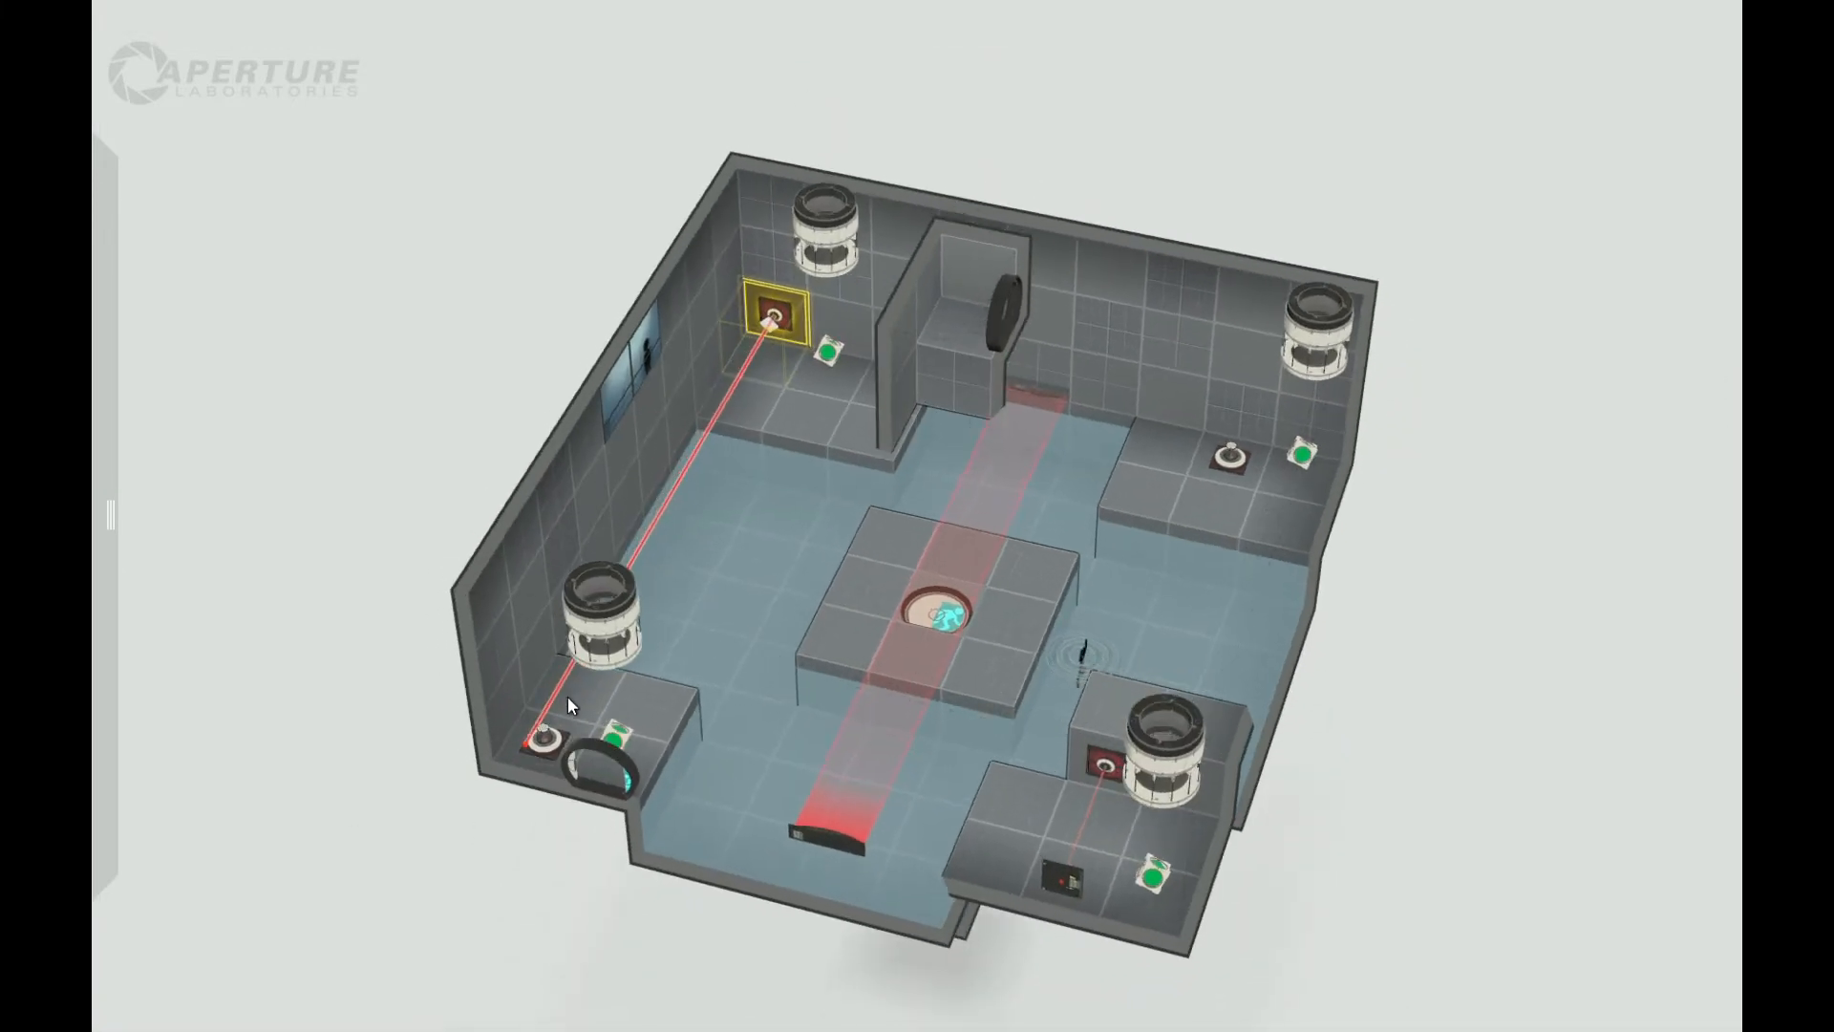
mouse_move(99, 760)
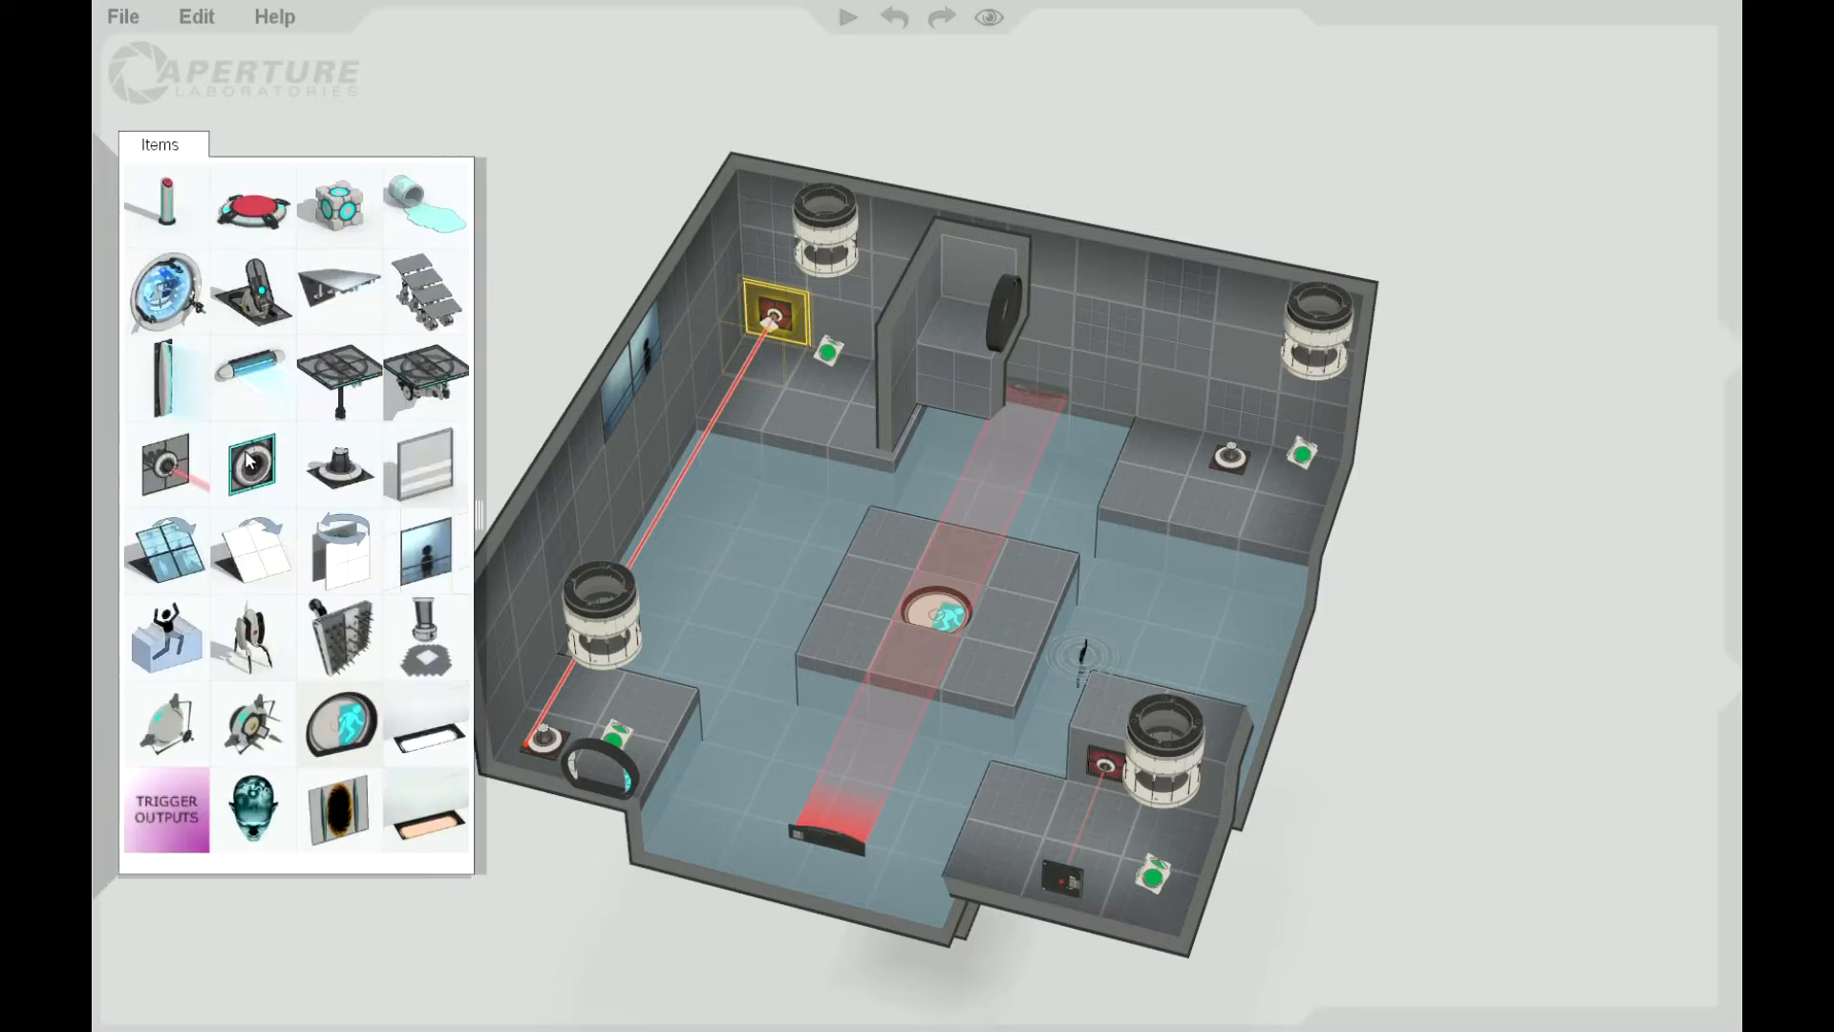
left_click_drag(333, 475, 1190, 841)
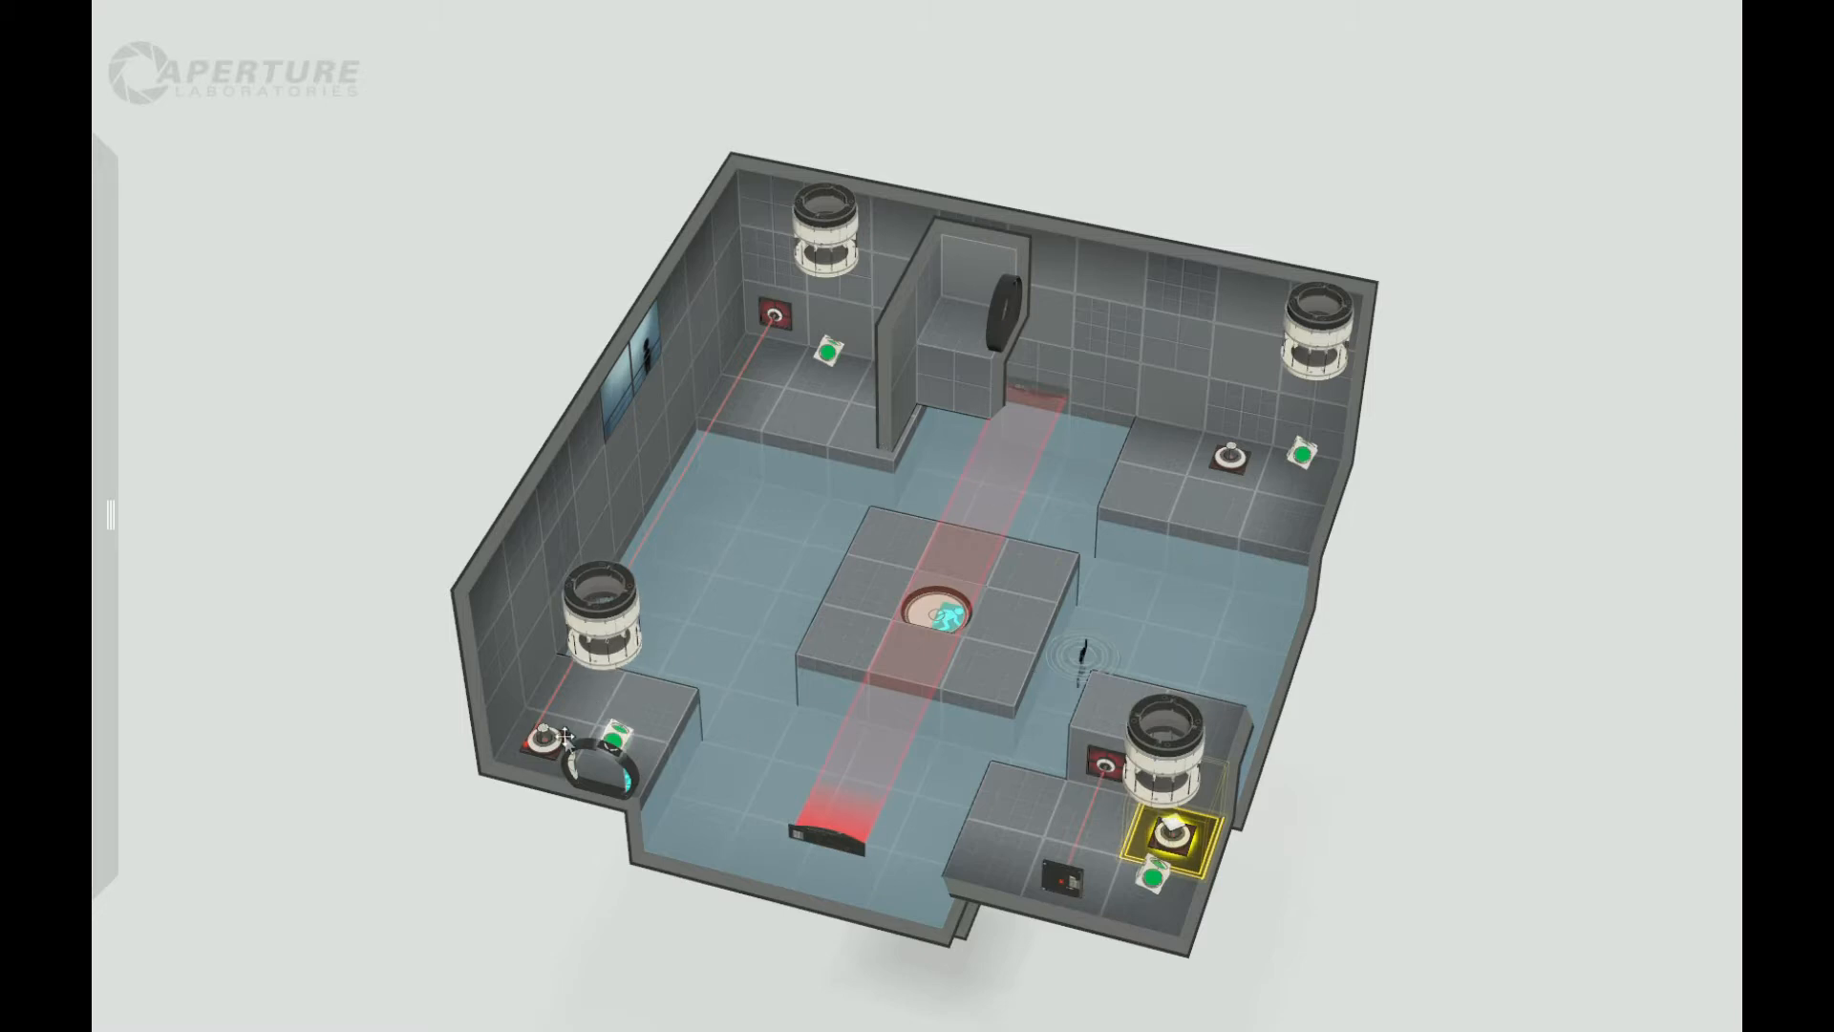
Step: Raise a block at the goo edge of the far corner platform and move the laser emitter onto its face
left_click_drag(374, 648, 319, 783)
left_click(747, 394)
left_click_drag(751, 442, 740, 378)
Step: Place a second laser emitter on the wall beside the corner cube dropper and shift both emitters lower on their panels
mouse_move(99, 298)
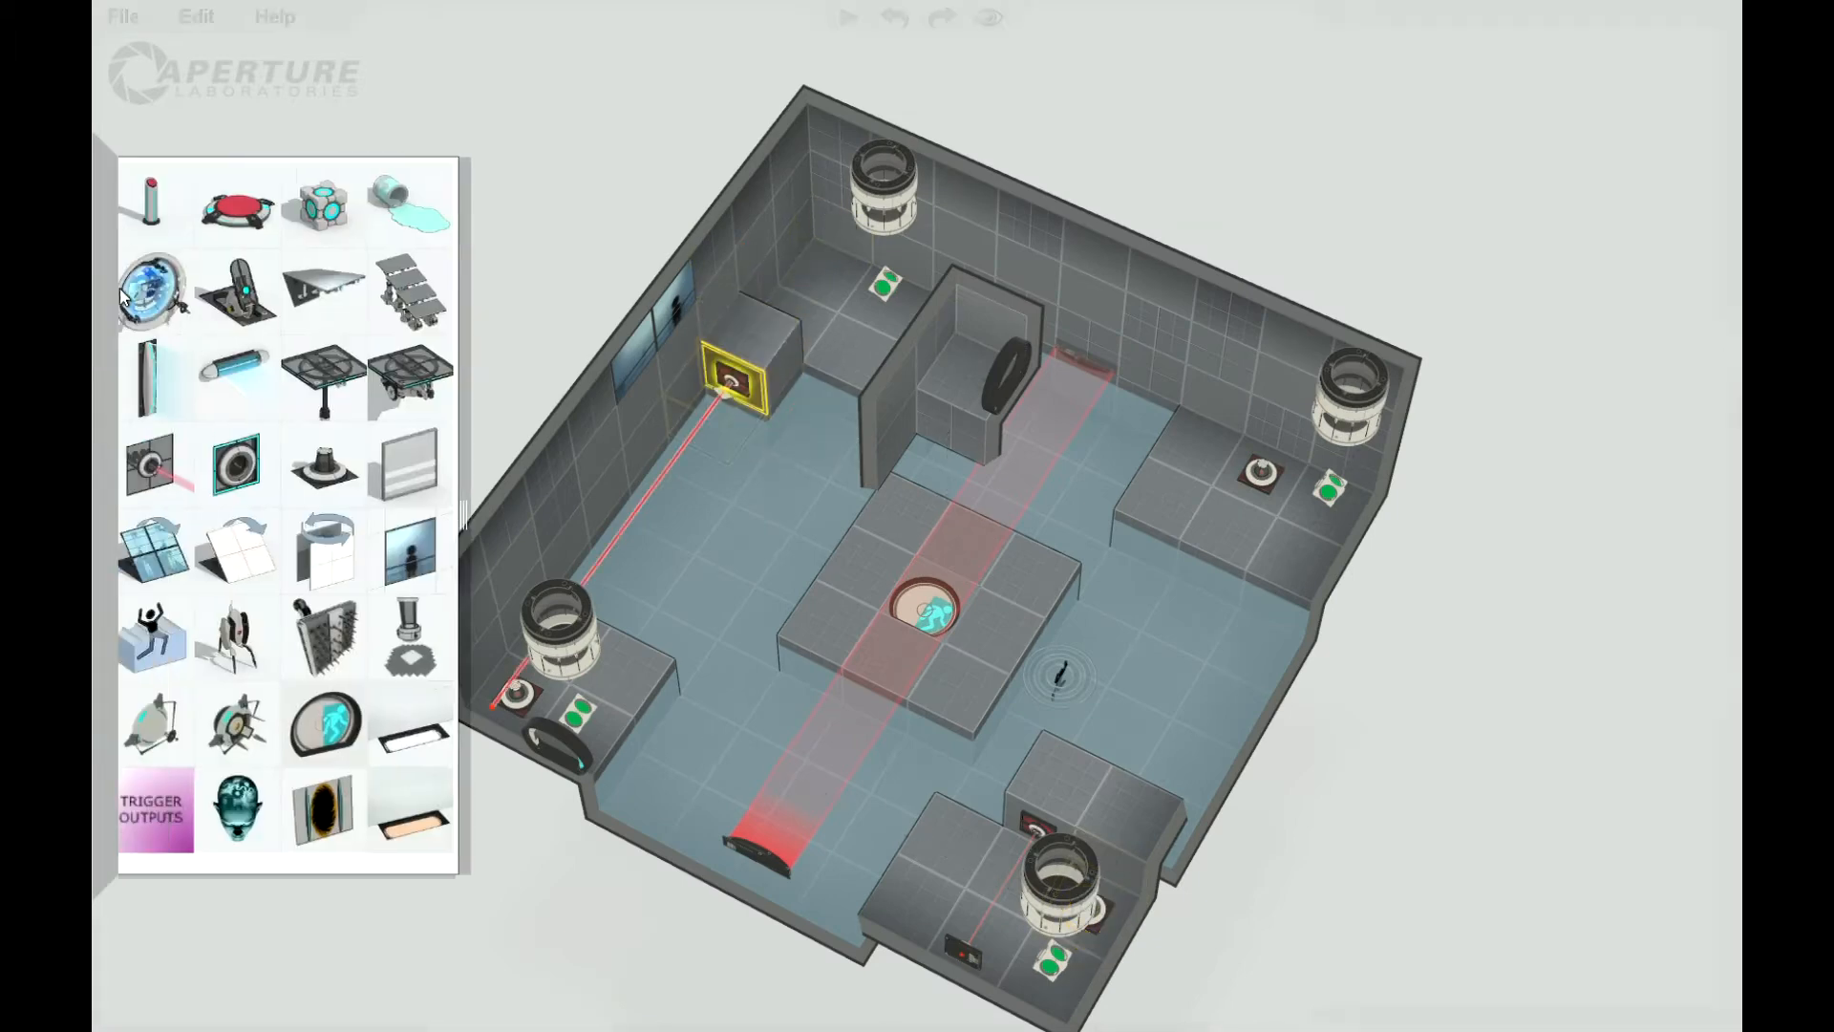
left_click_drag(201, 464, 807, 247)
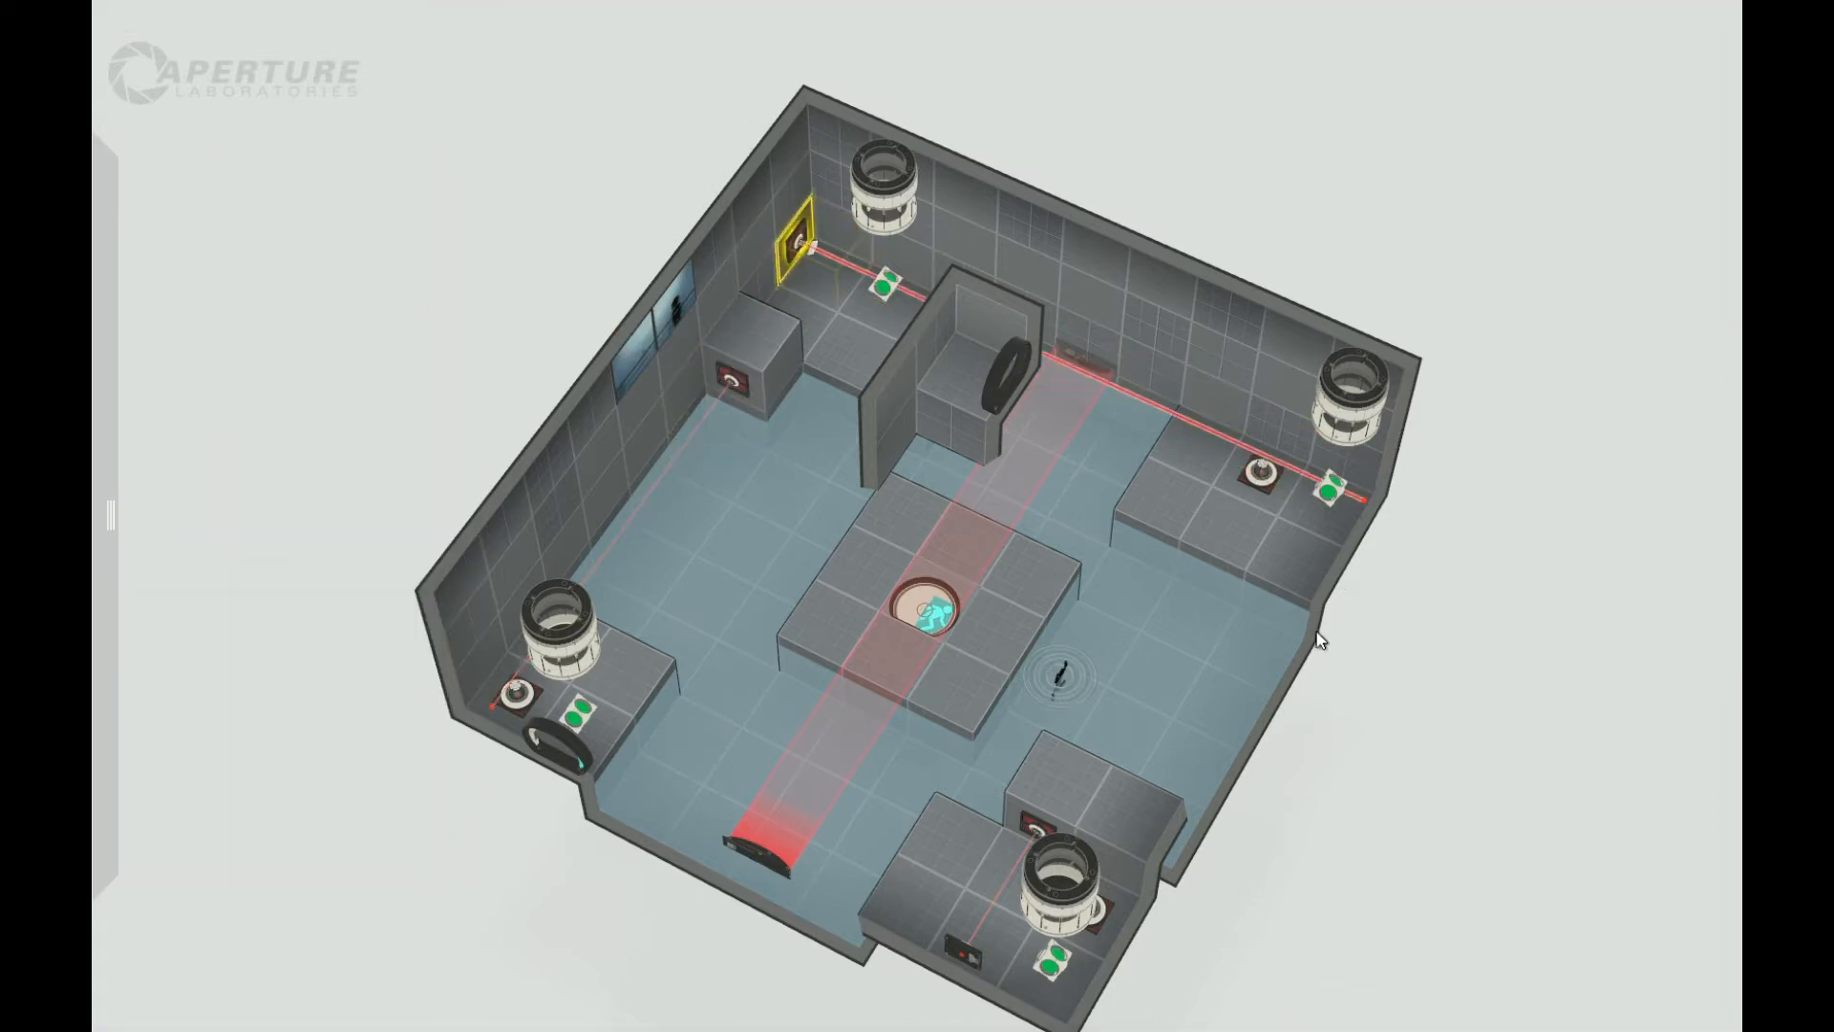
left_click(733, 387)
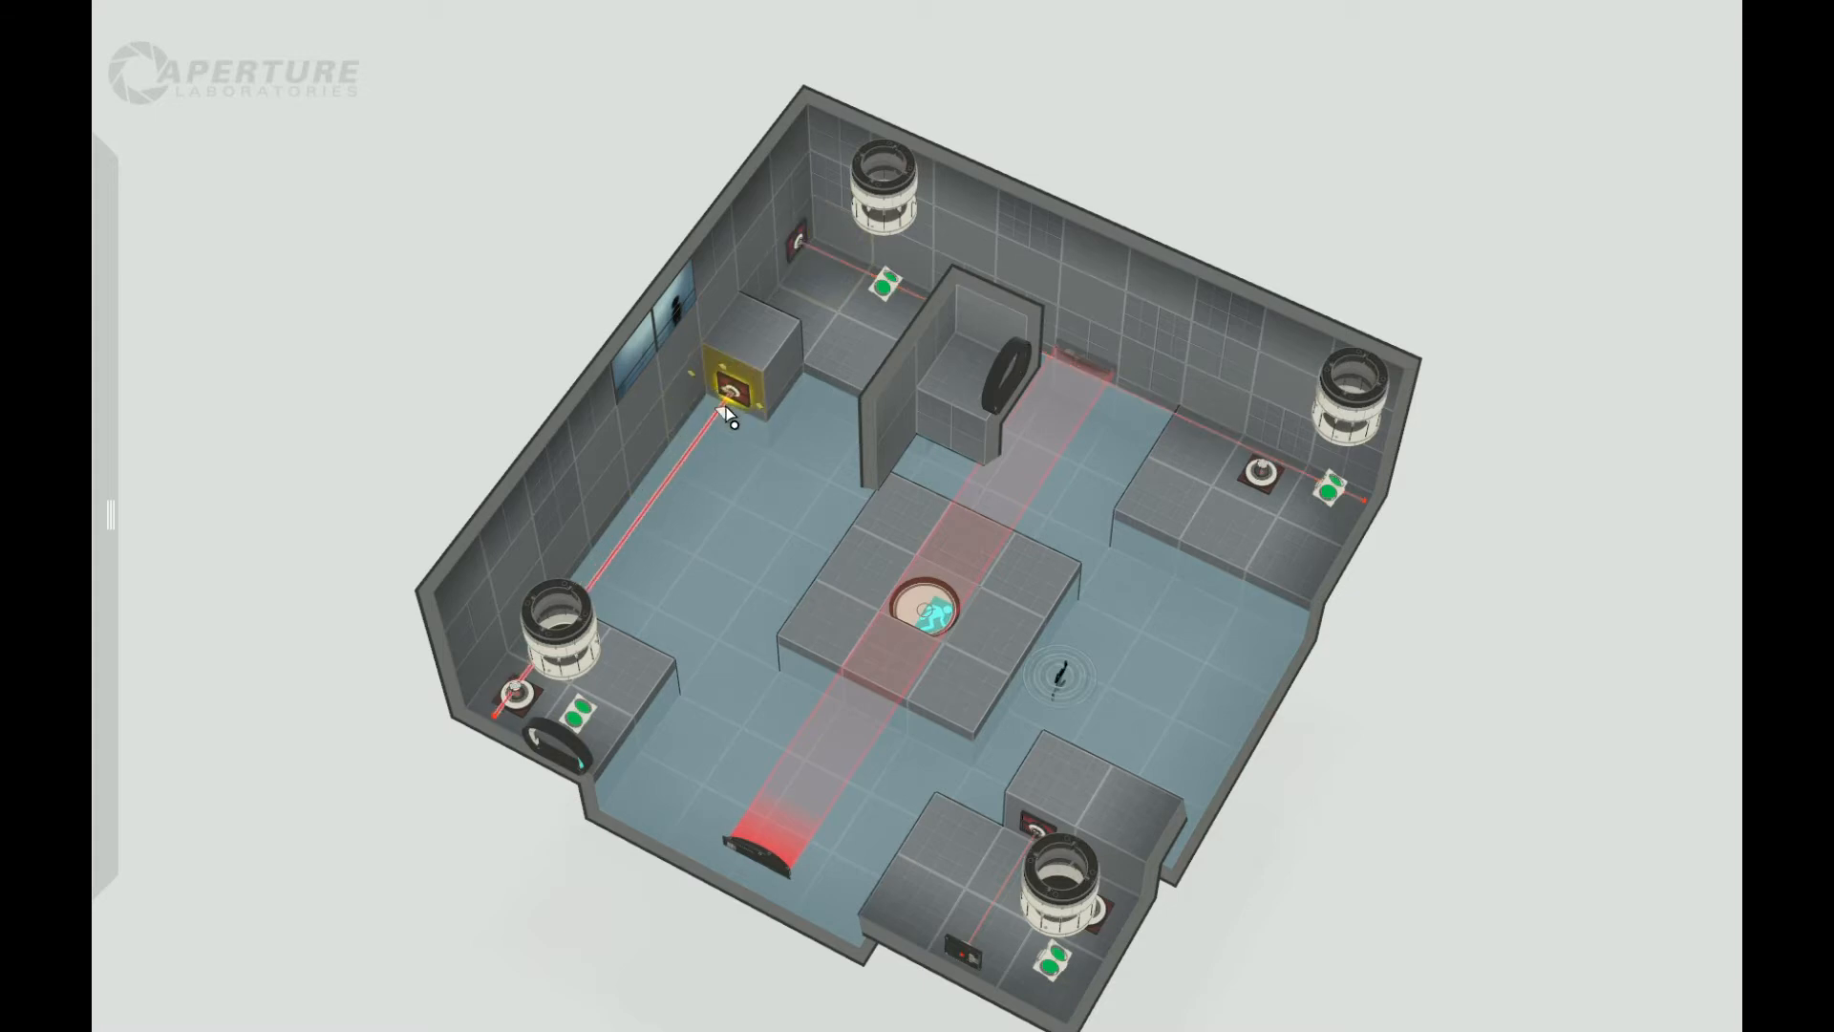
left_click(803, 246)
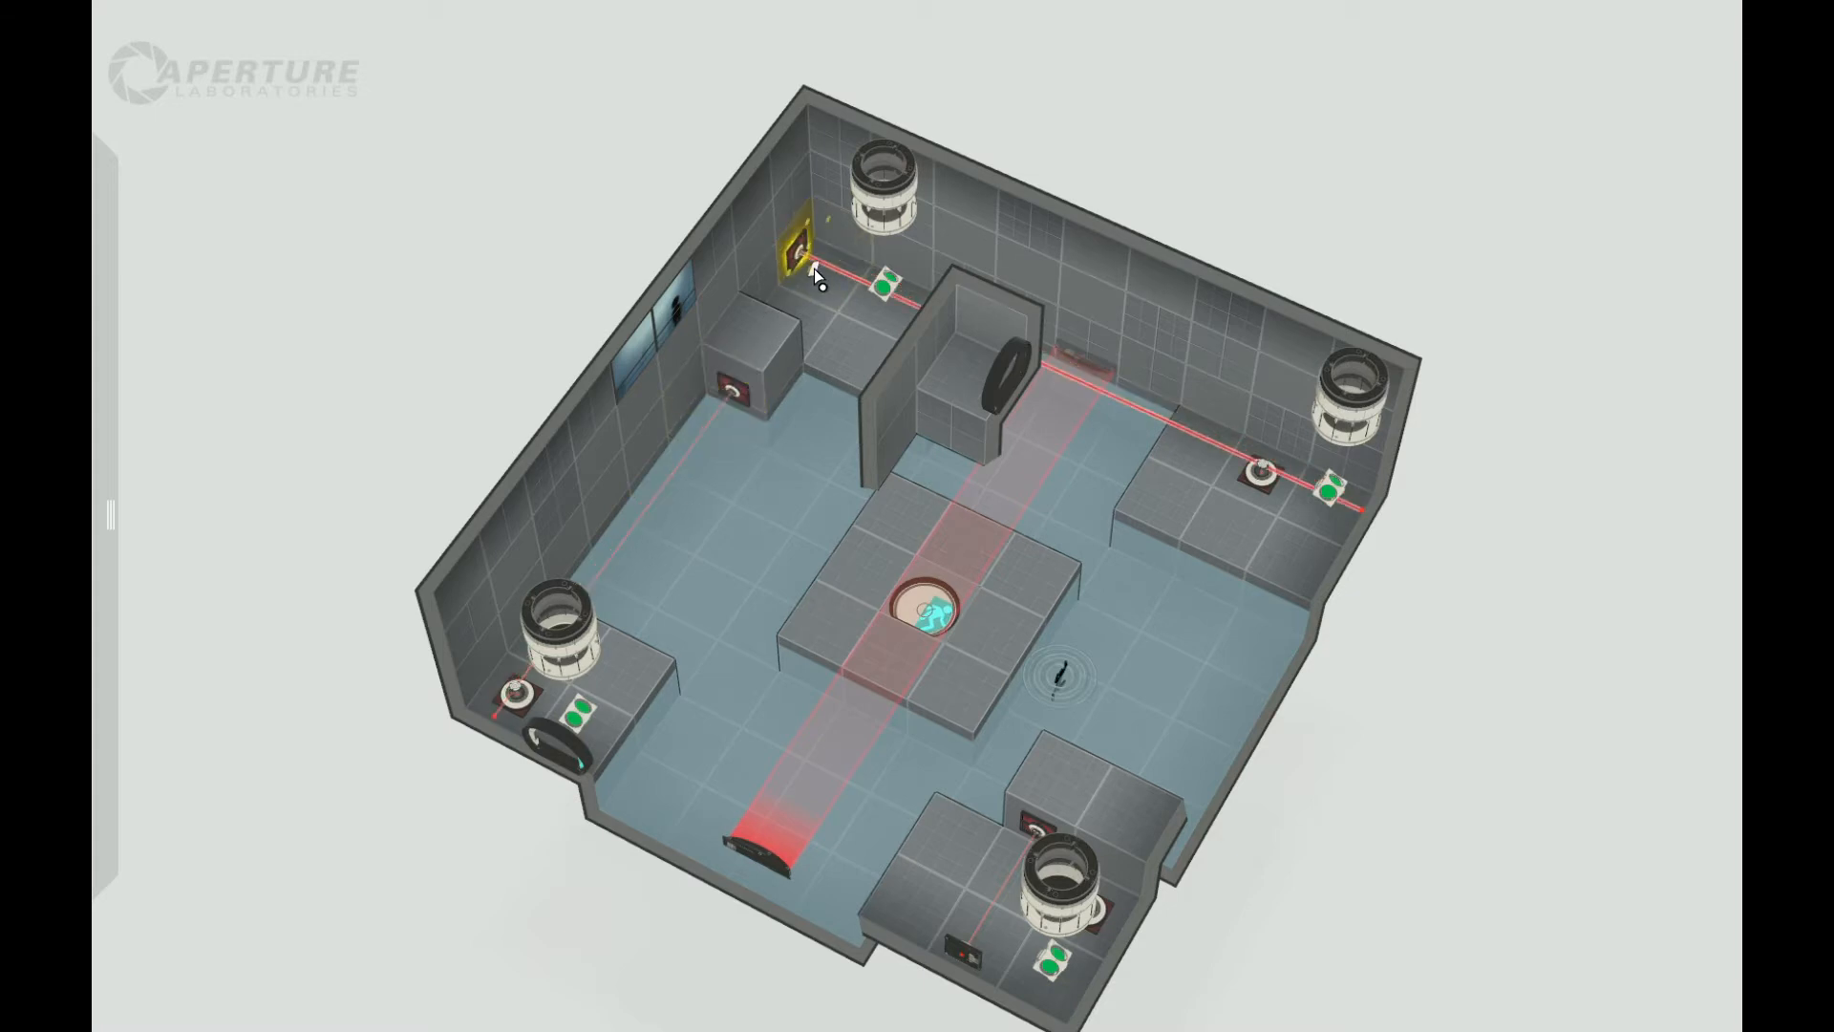
Step: Raise one goo tile next to the neighbouring corner platform to platform height
right_click_drag(1446, 762, 663, 851)
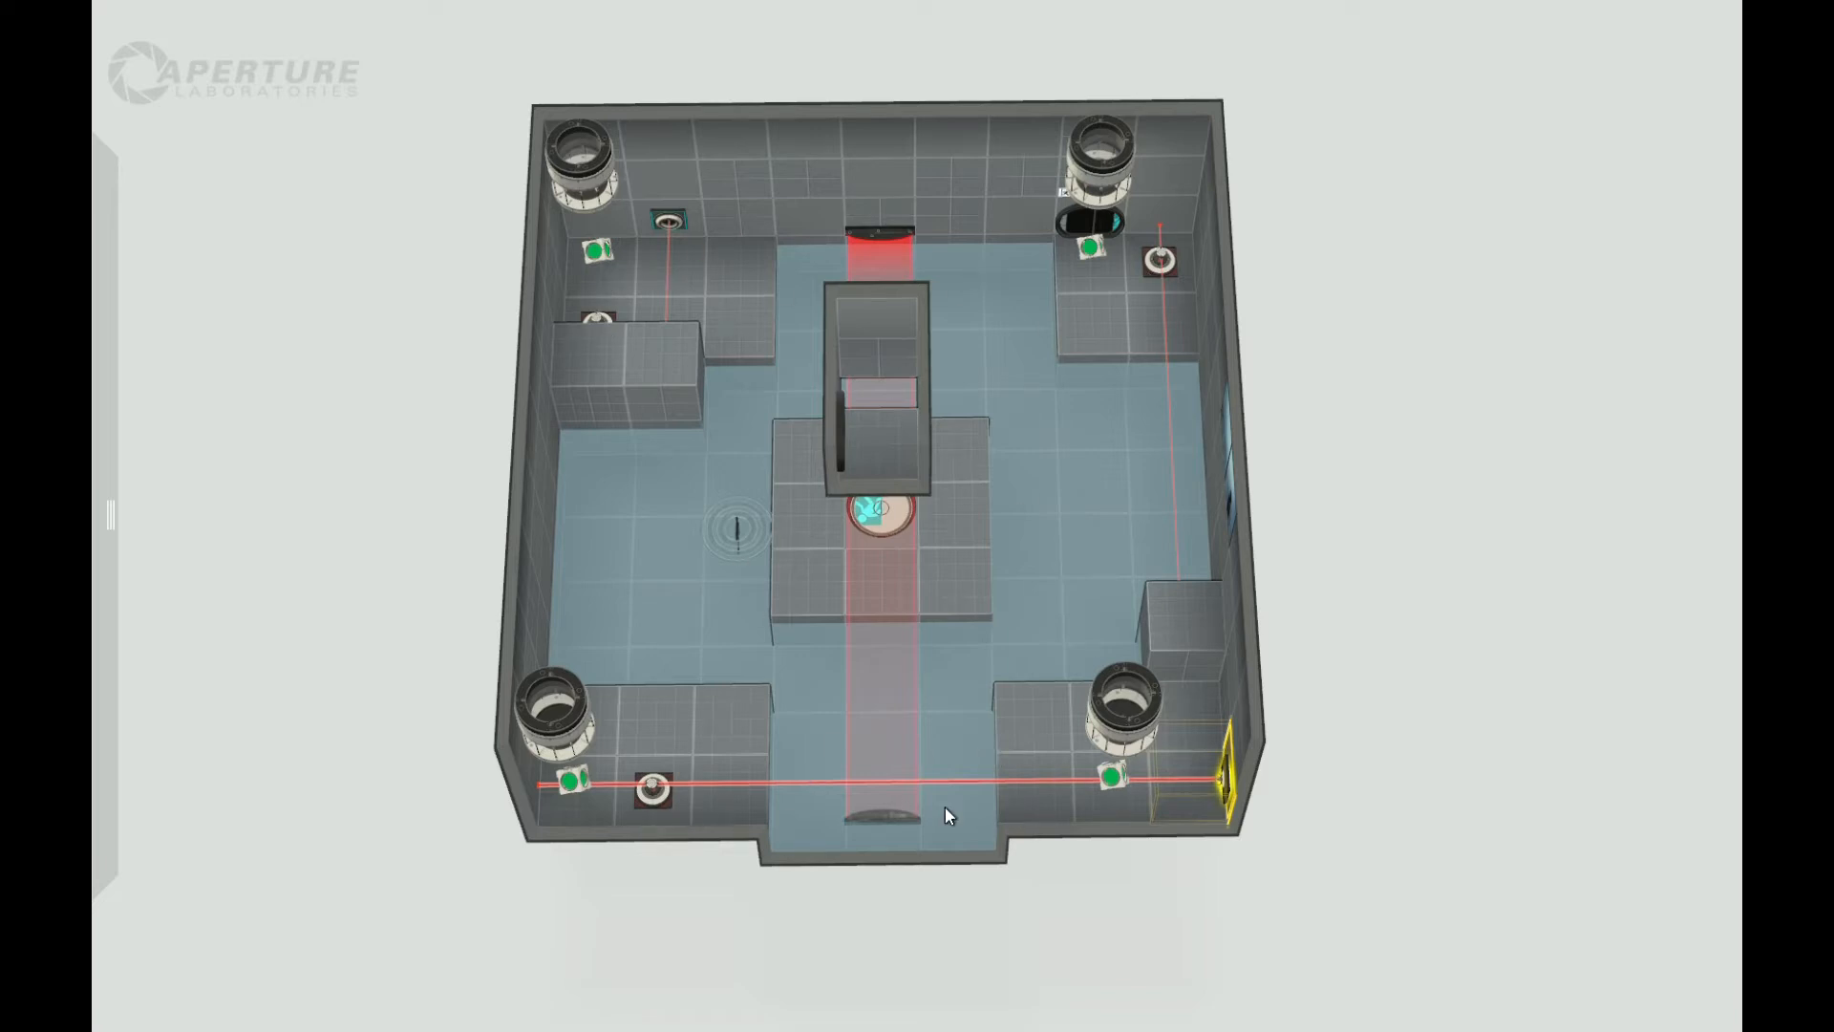
right_click_drag(693, 812, 1023, 882)
left_click(1005, 898)
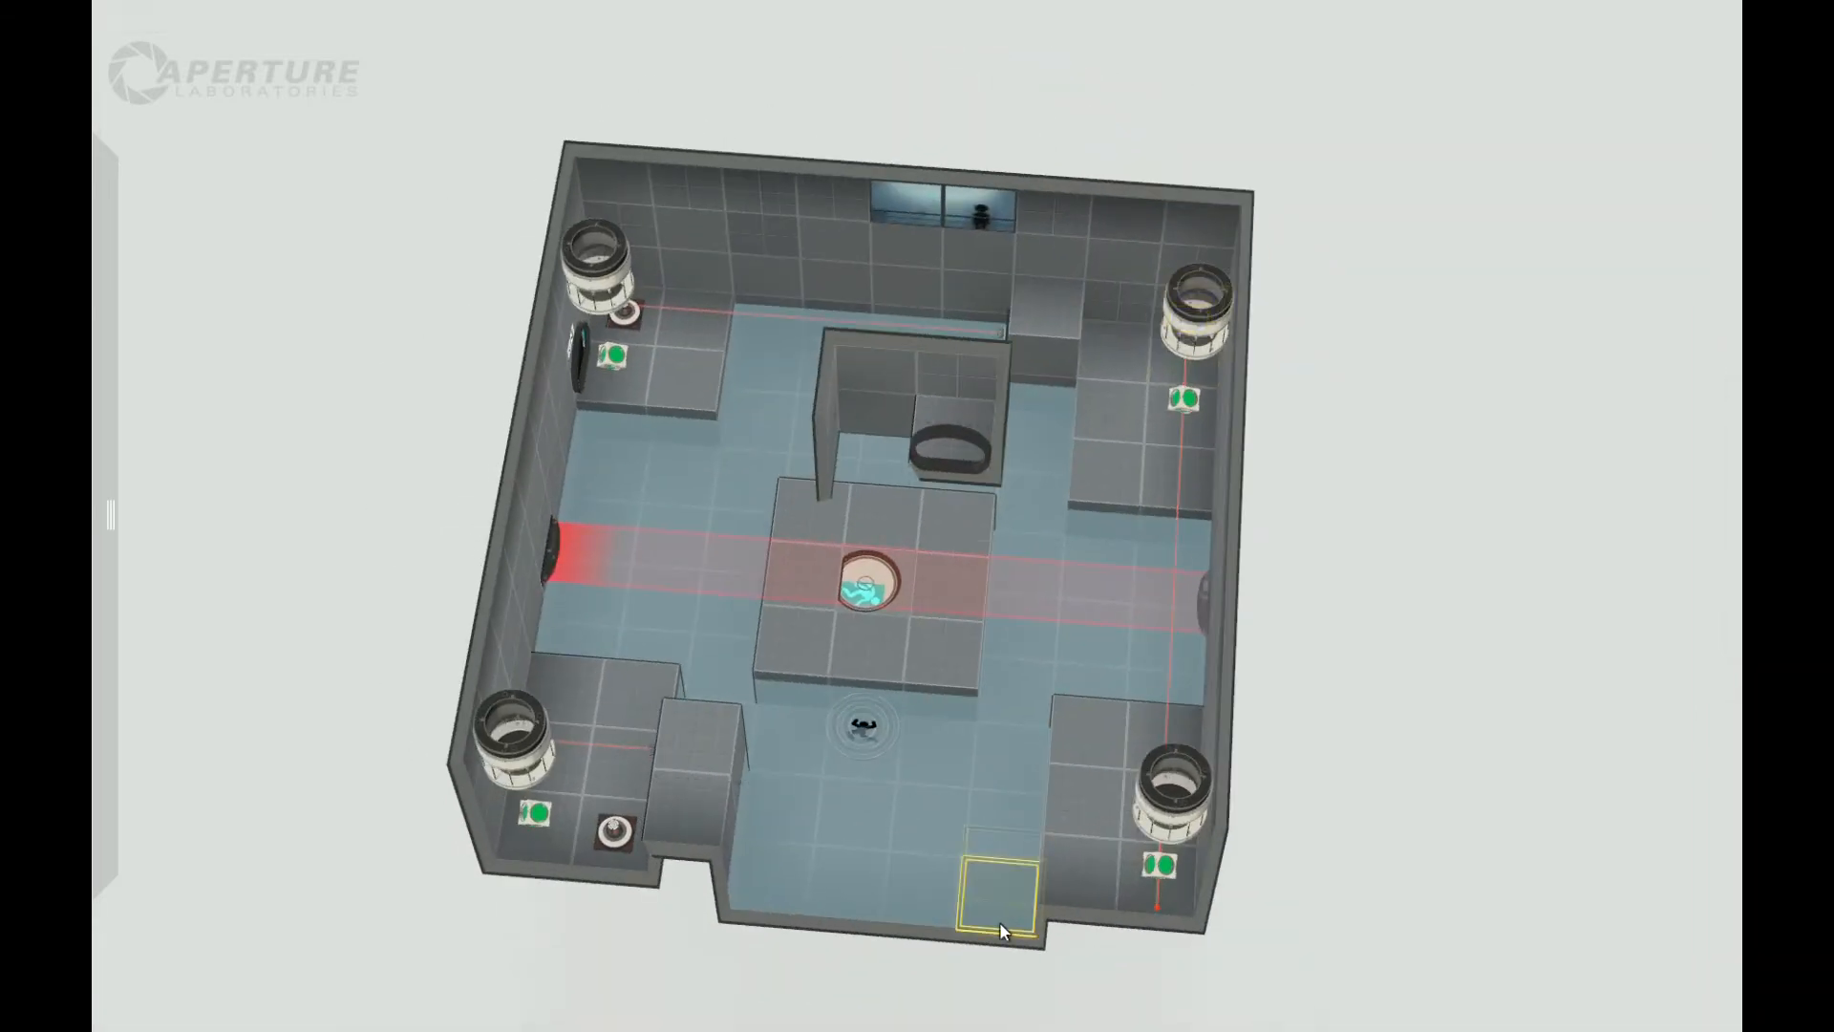
left_click_drag(998, 934, 976, 865)
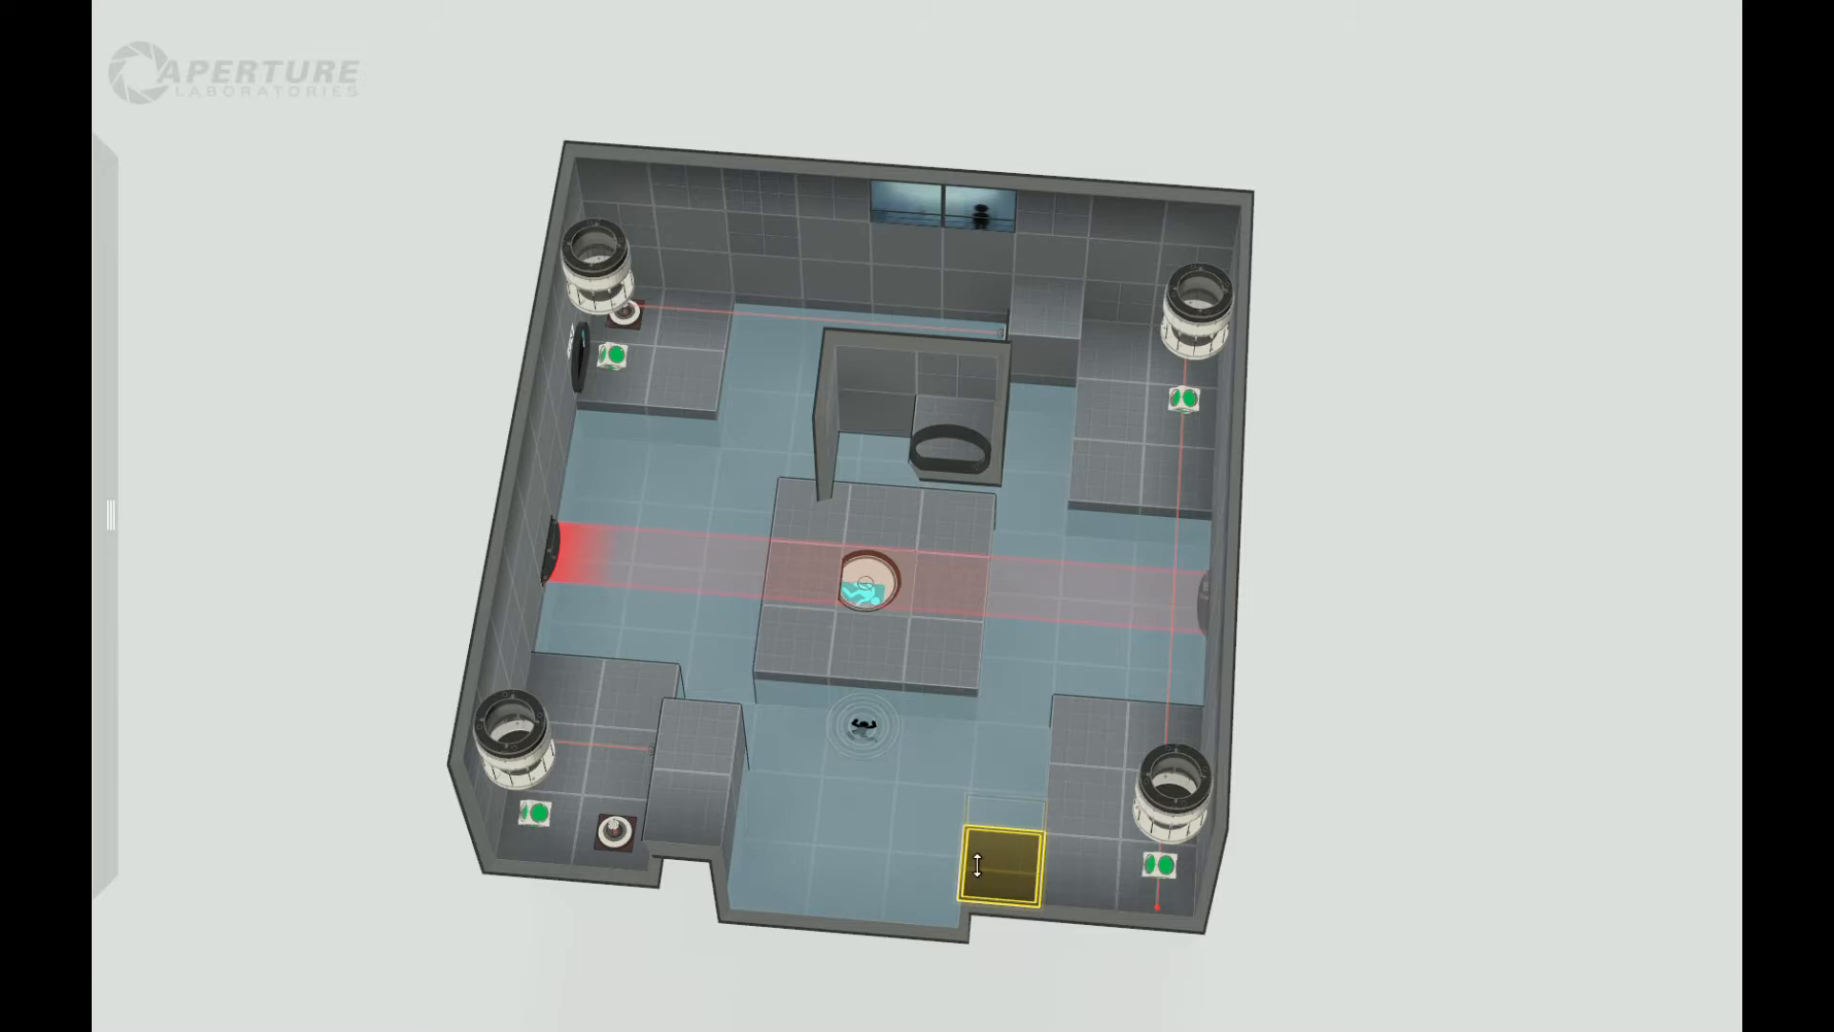
Step: Place a laser relay on the newly raised tile beside the corner platform
right_click_drag(1240, 917, 95, 605)
left_click_drag(258, 442, 617, 718)
right_click_drag(440, 856, 784, 840)
right_click_drag(455, 861, 554, 876)
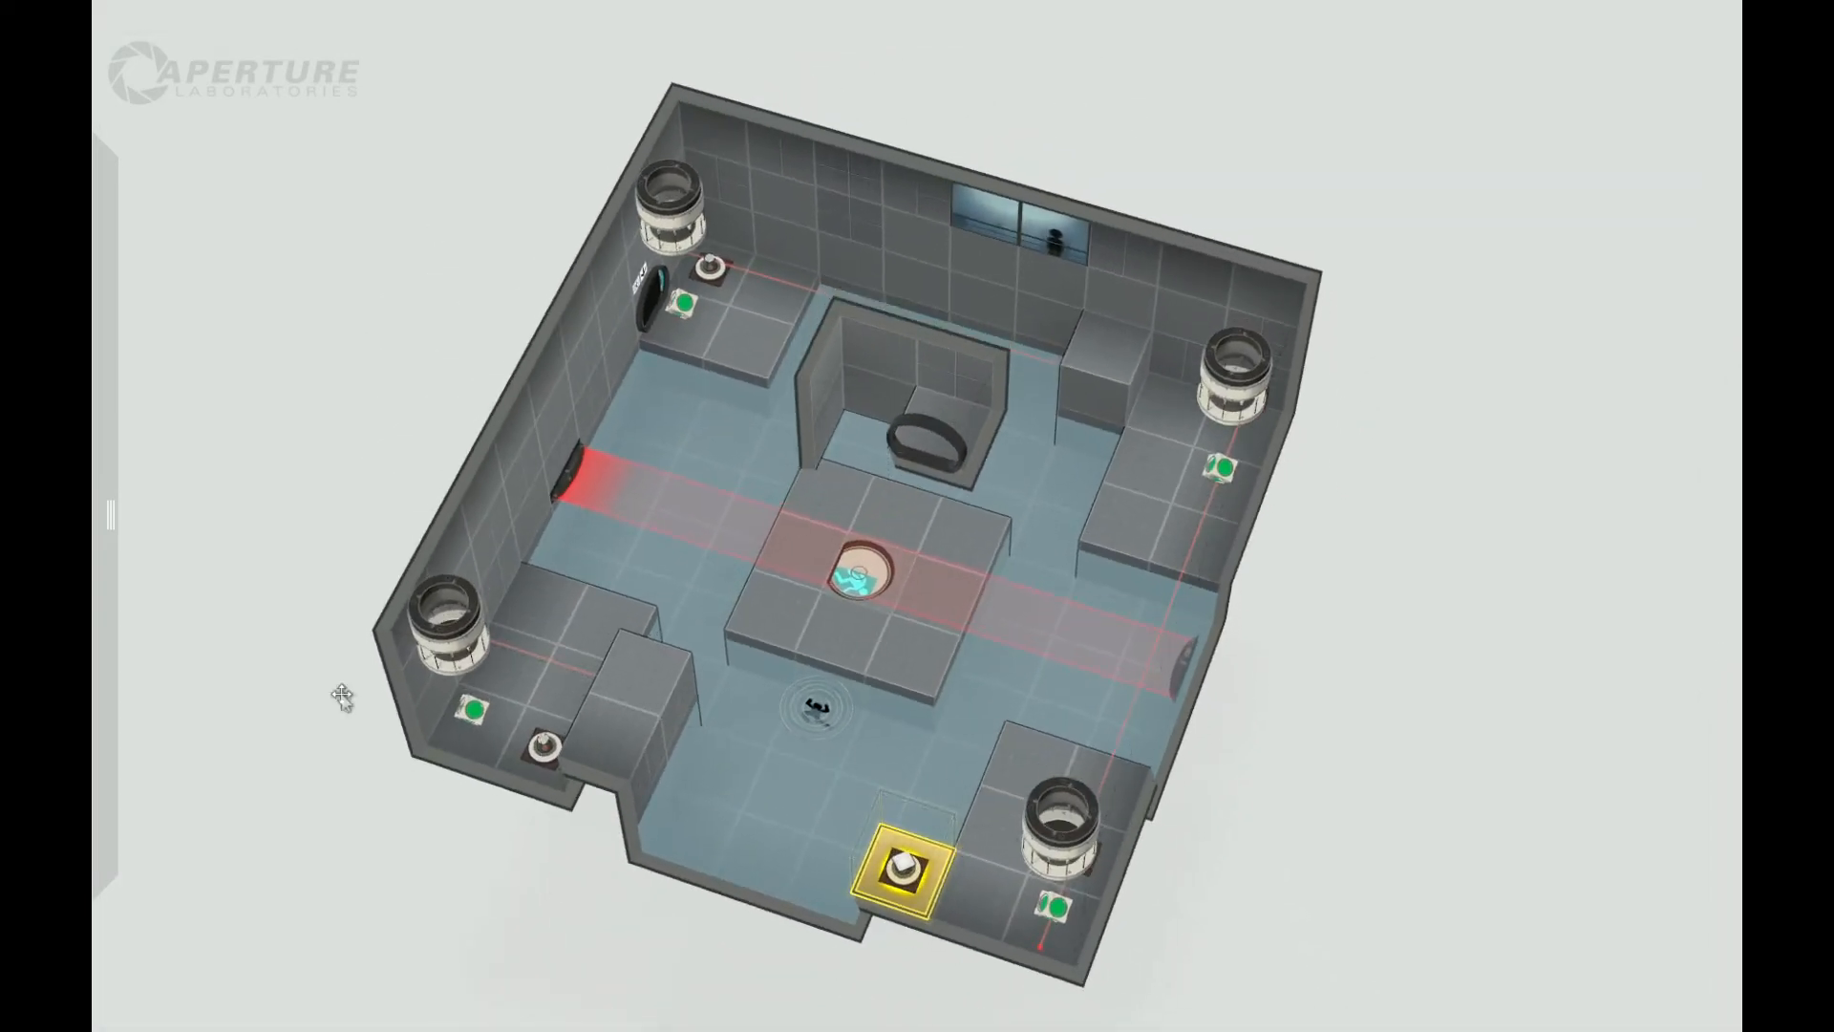
right_click_drag(178, 565, 290, 623)
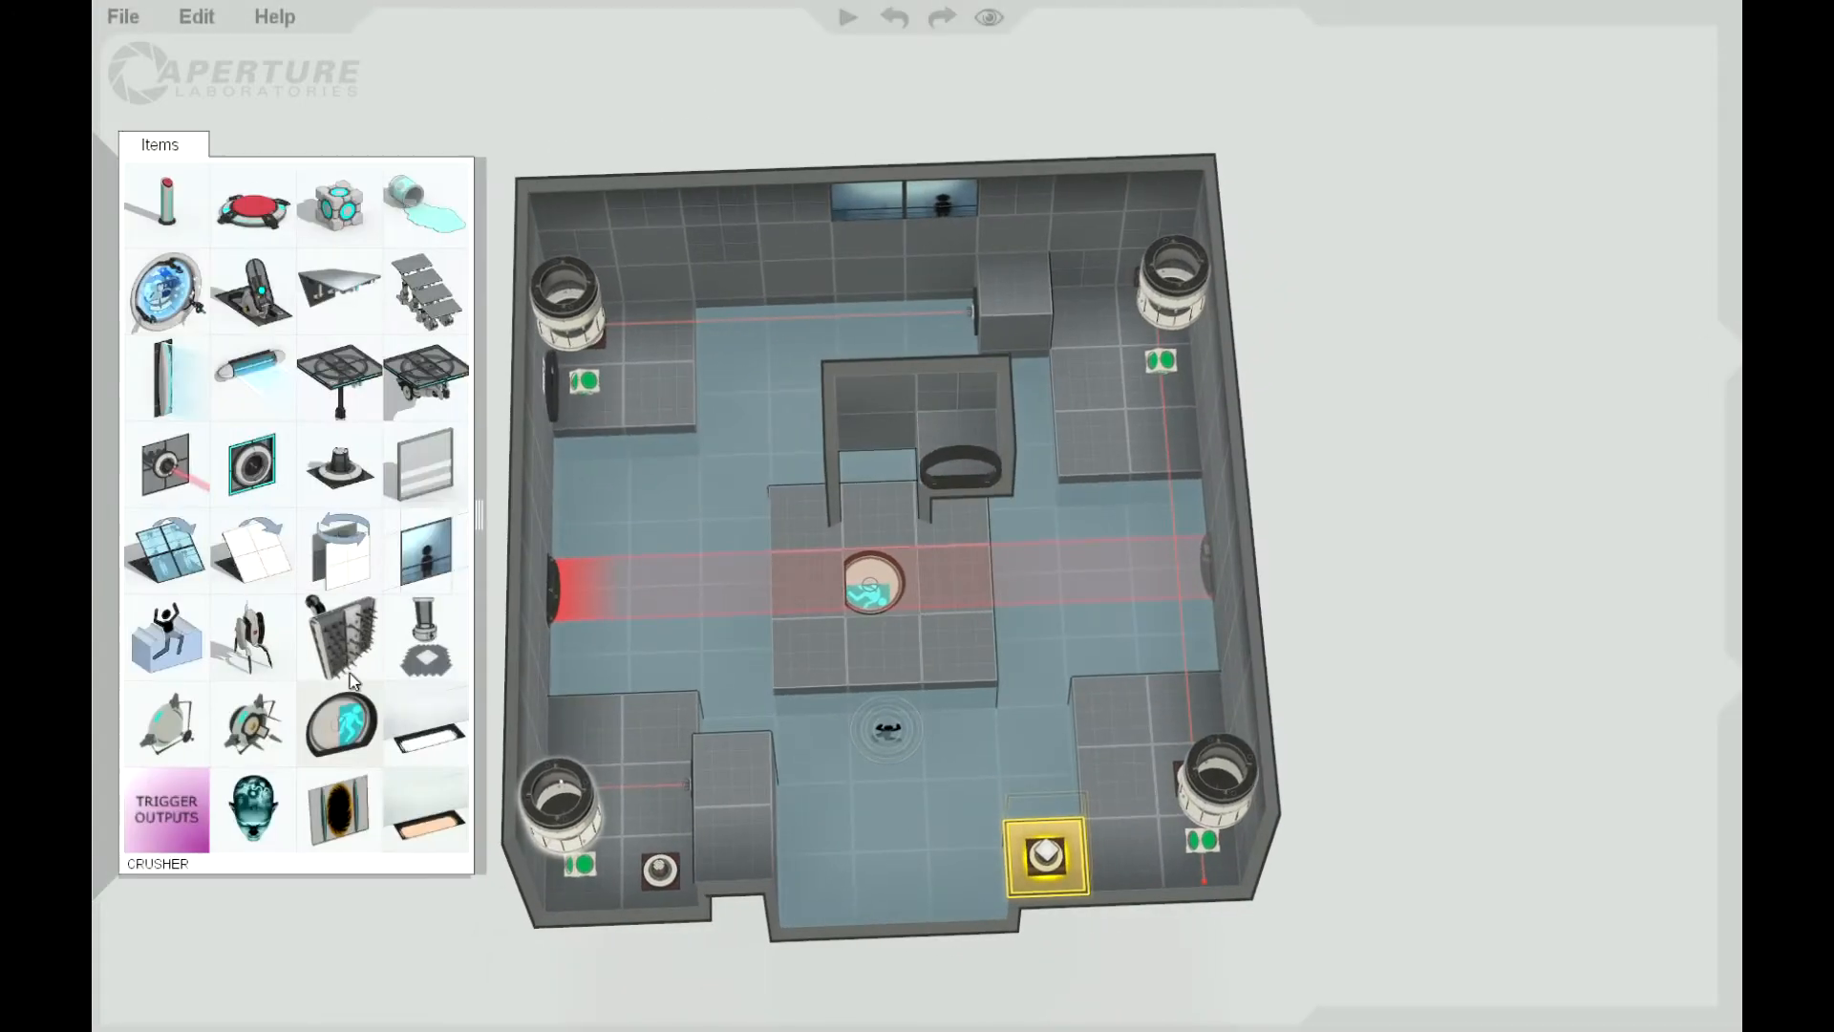
Step: Place a piston platform in the goo beside the entrance platform and raise a goo tile extending the corner platform under the second laser
left_click_drag(325, 376, 713, 422)
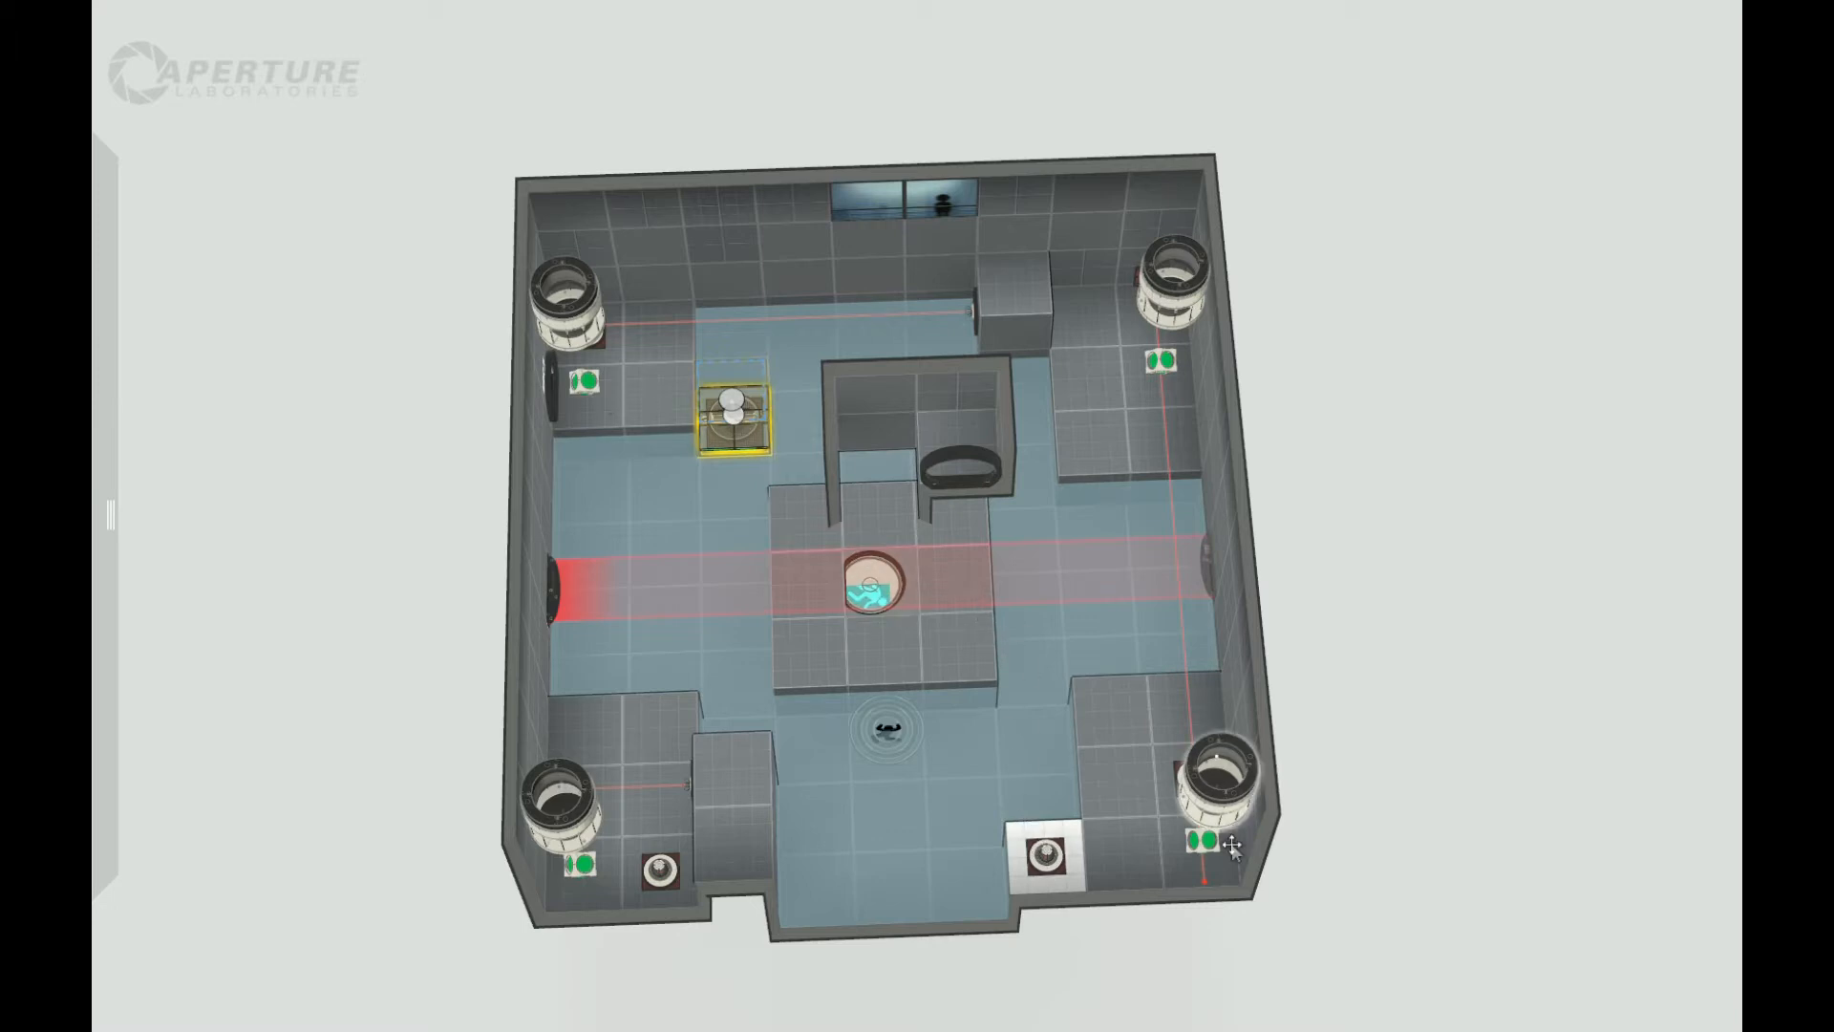
left_click_drag(1440, 665, 1150, 592)
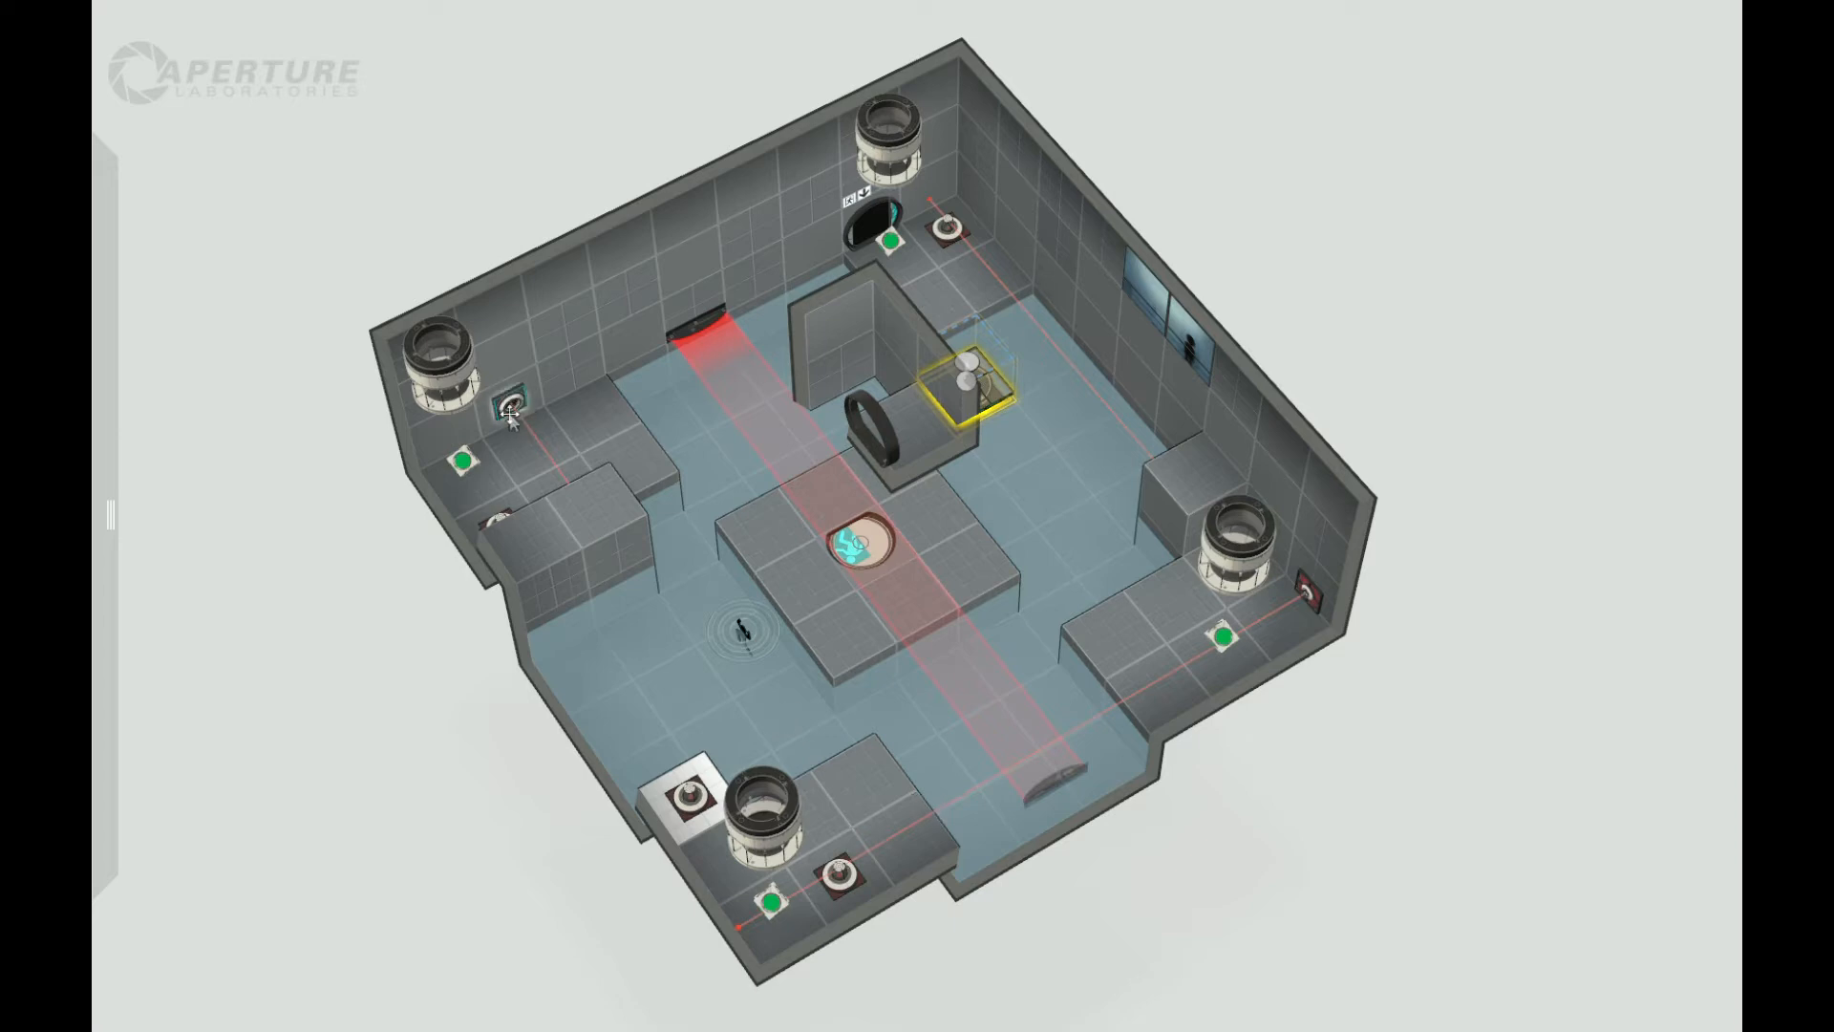
left_click(963, 837)
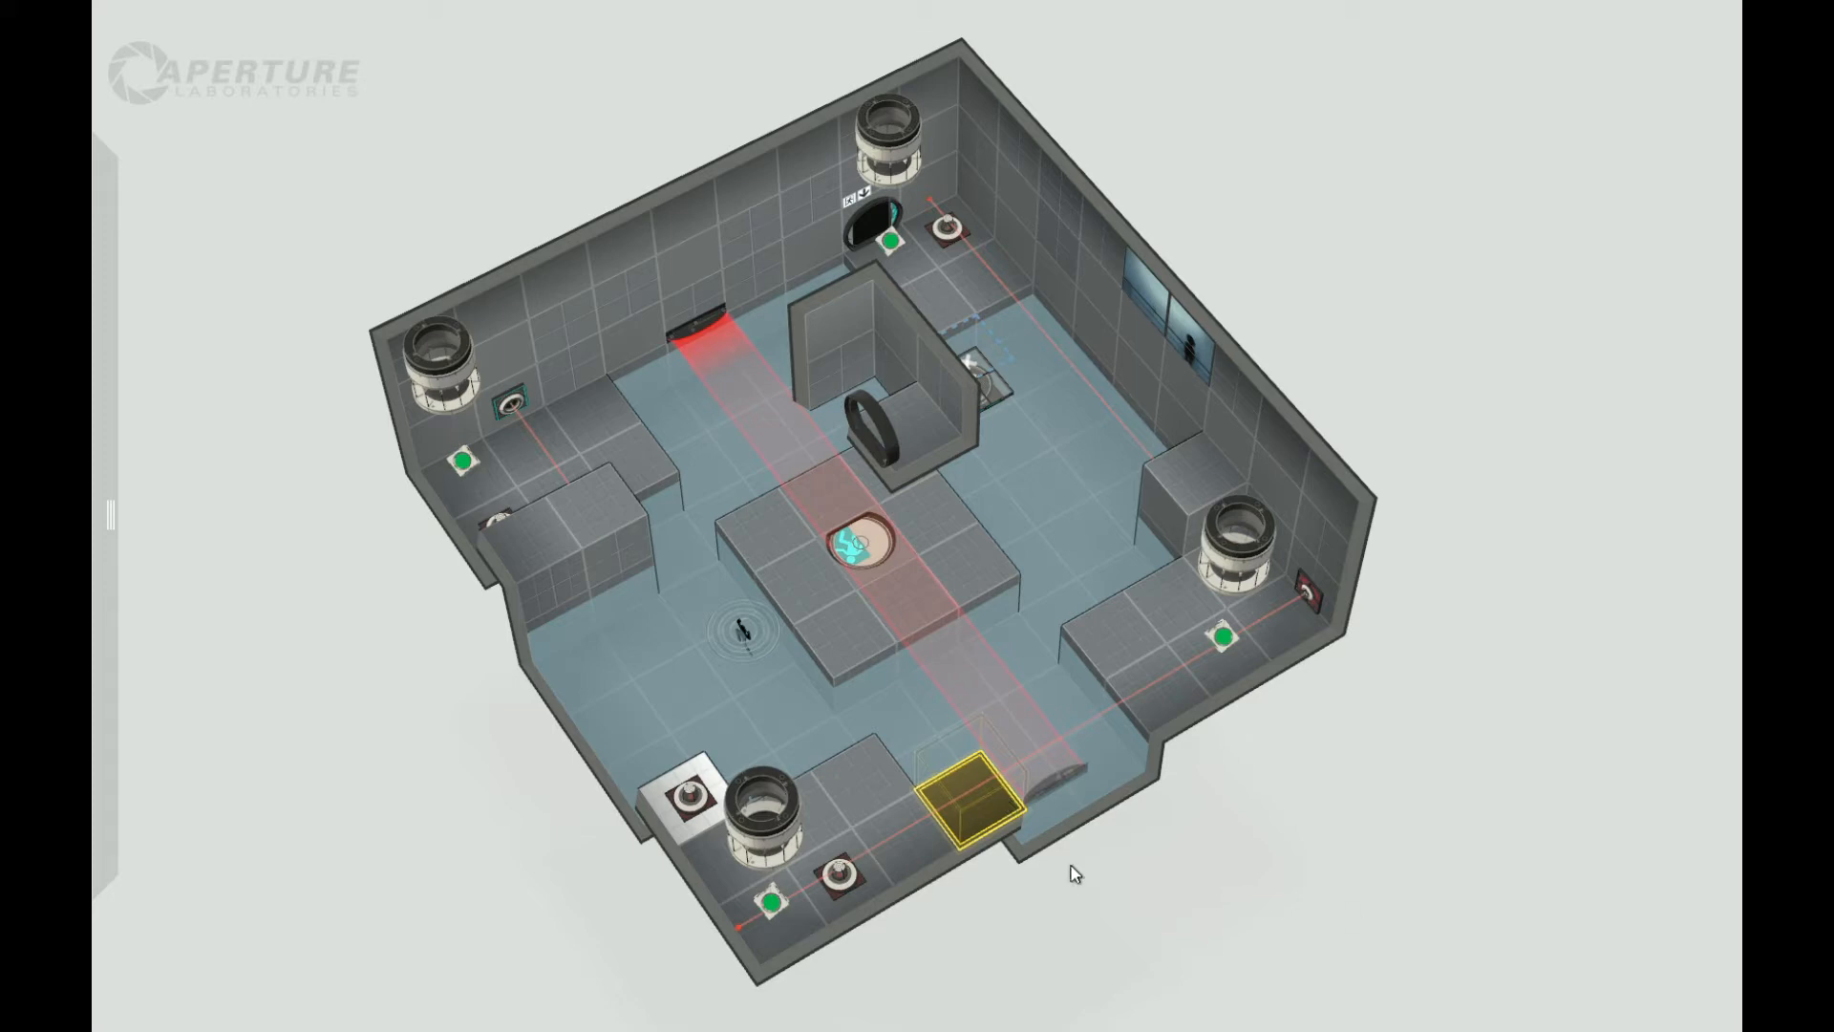
Step: Move the exit door from the side wall to the end wall above the ledge in the upper shaft
left_click_drag(1353, 911, 1392, 554)
right_click_drag(1392, 554, 851, 346)
mouse_move(915, 327)
left_mouse_down()
mouse_move(868, 325)
mouse_move(900, 352)
mouse_move(886, 329)
left_mouse_up()
Step: Select the bottom of the central shaft below the goo floor and extend it deeper
right_click_drag(529, 832, 651, 795)
scroll(715, 789, "down", 2)
scroll(807, 831, "up", 4)
middle_click_drag(829, 798, 697, 726)
right_click_drag(713, 657, 715, 591)
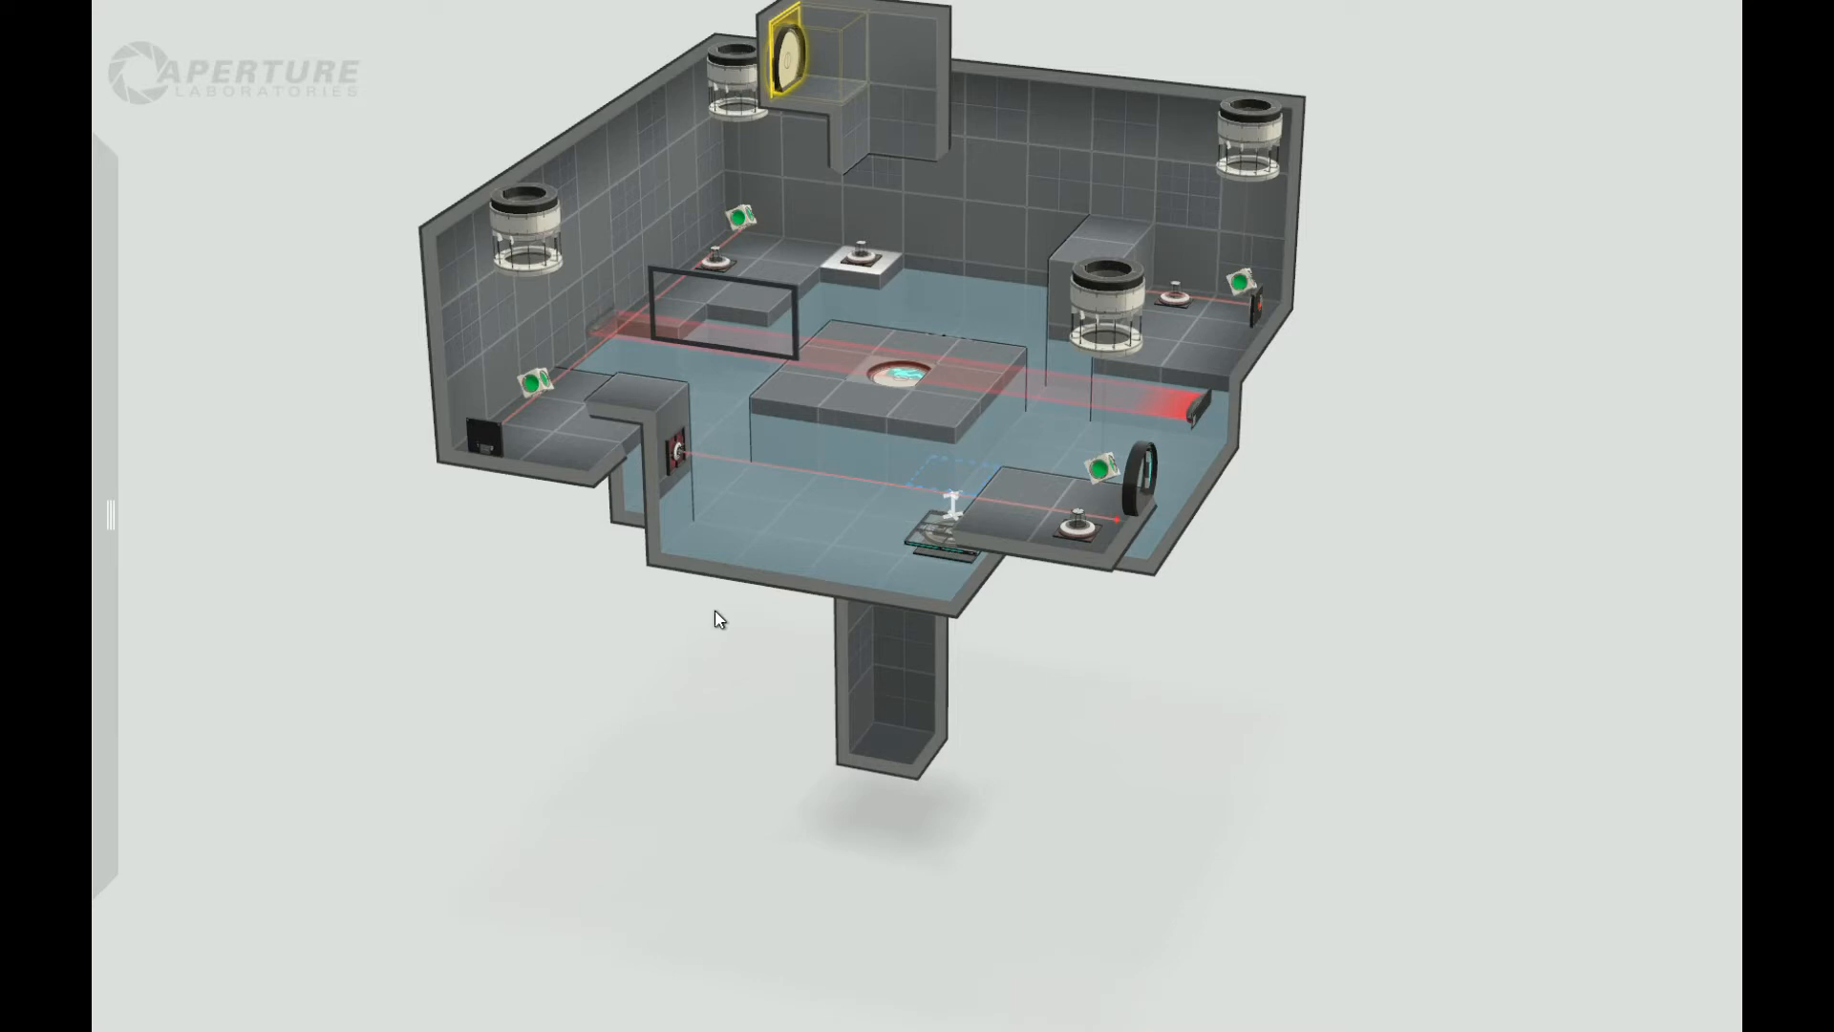
right_click_drag(1130, 924, 983, 834)
left_click(985, 846)
right_click_drag(1175, 790, 1089, 869)
left_click_drag(1087, 871, 1104, 969)
right_click_drag(1118, 948, 1124, 846)
Step: Widen the bottom of the shaft sideways into a lower room three blocks high
left_click(1140, 891)
left_click_drag(1137, 785, 1217, 849)
right_click_drag(1217, 850, 1058, 820)
left_click_drag(1059, 820, 1135, 937)
right_click_drag(1135, 937, 948, 888)
left_click_drag(926, 885, 1207, 838)
right_click_drag(1189, 913, 726, 872)
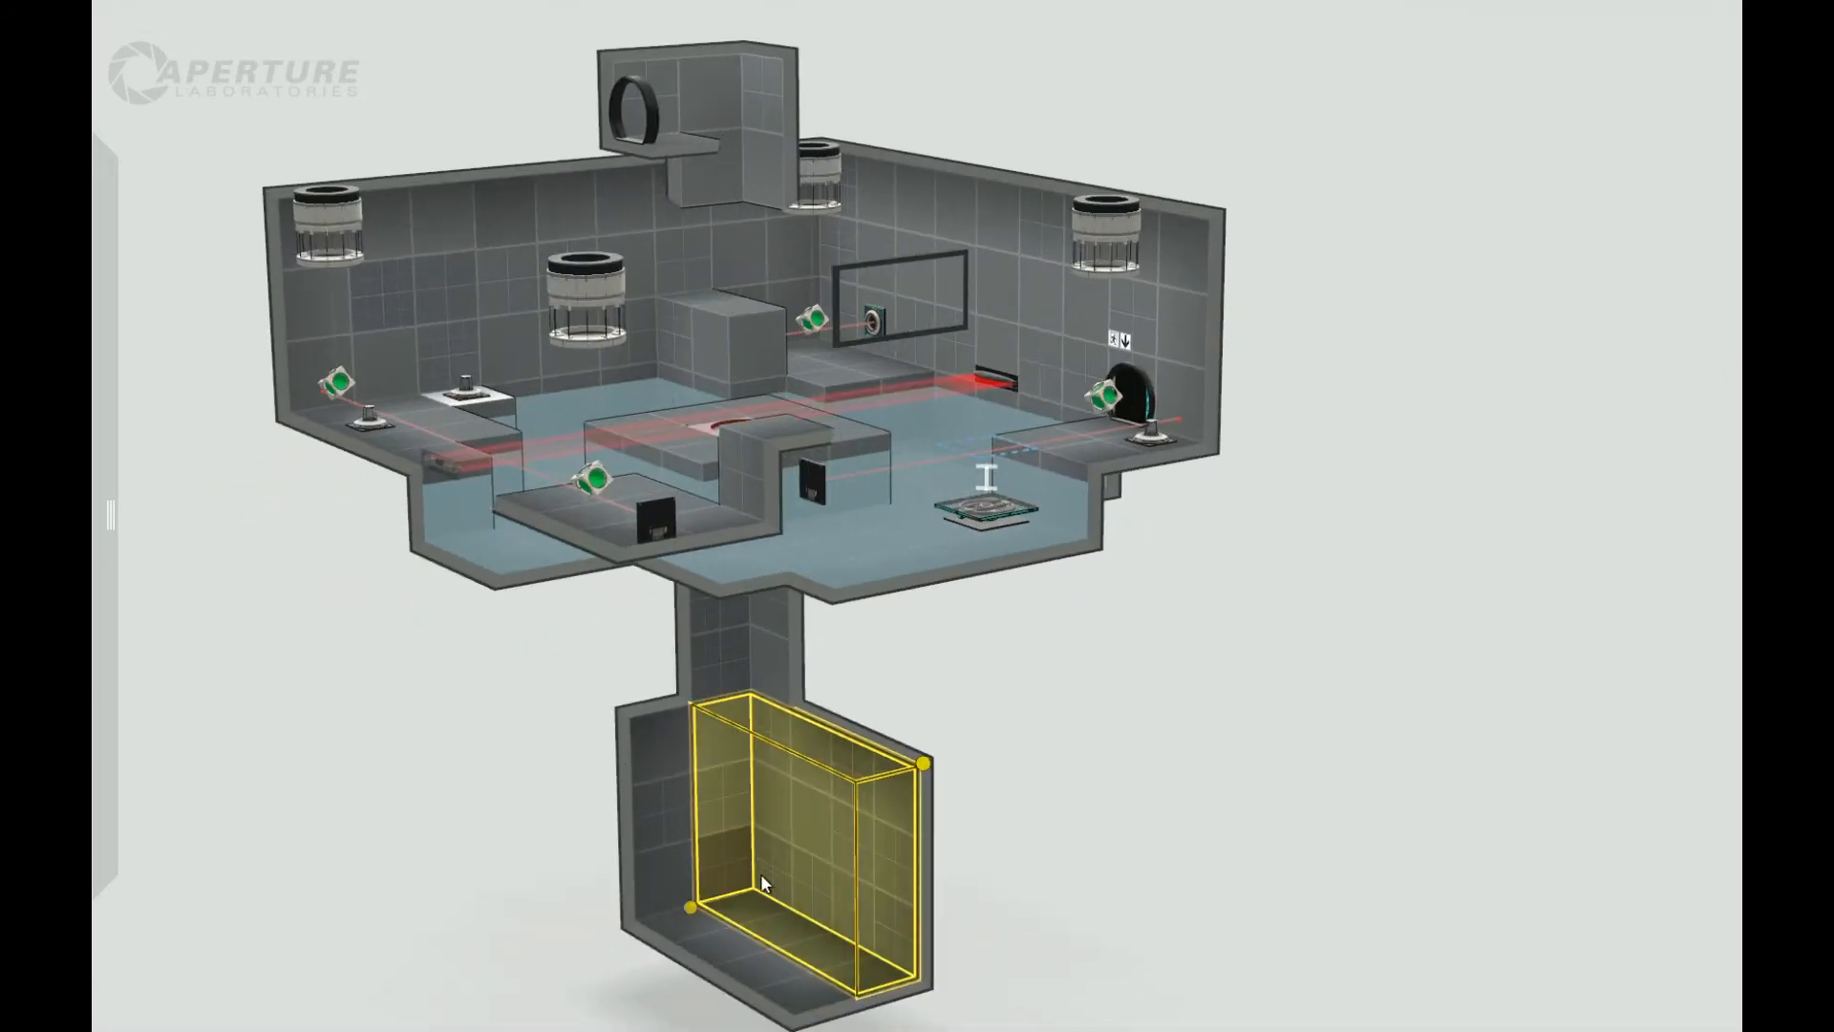
Step: Extend the lower room outward on the opposite side of the shaft
left_click(723, 860)
left_click_drag(636, 759, 561, 836)
right_click_drag(755, 1001, 507, 863)
left_click_drag(506, 864, 432, 865)
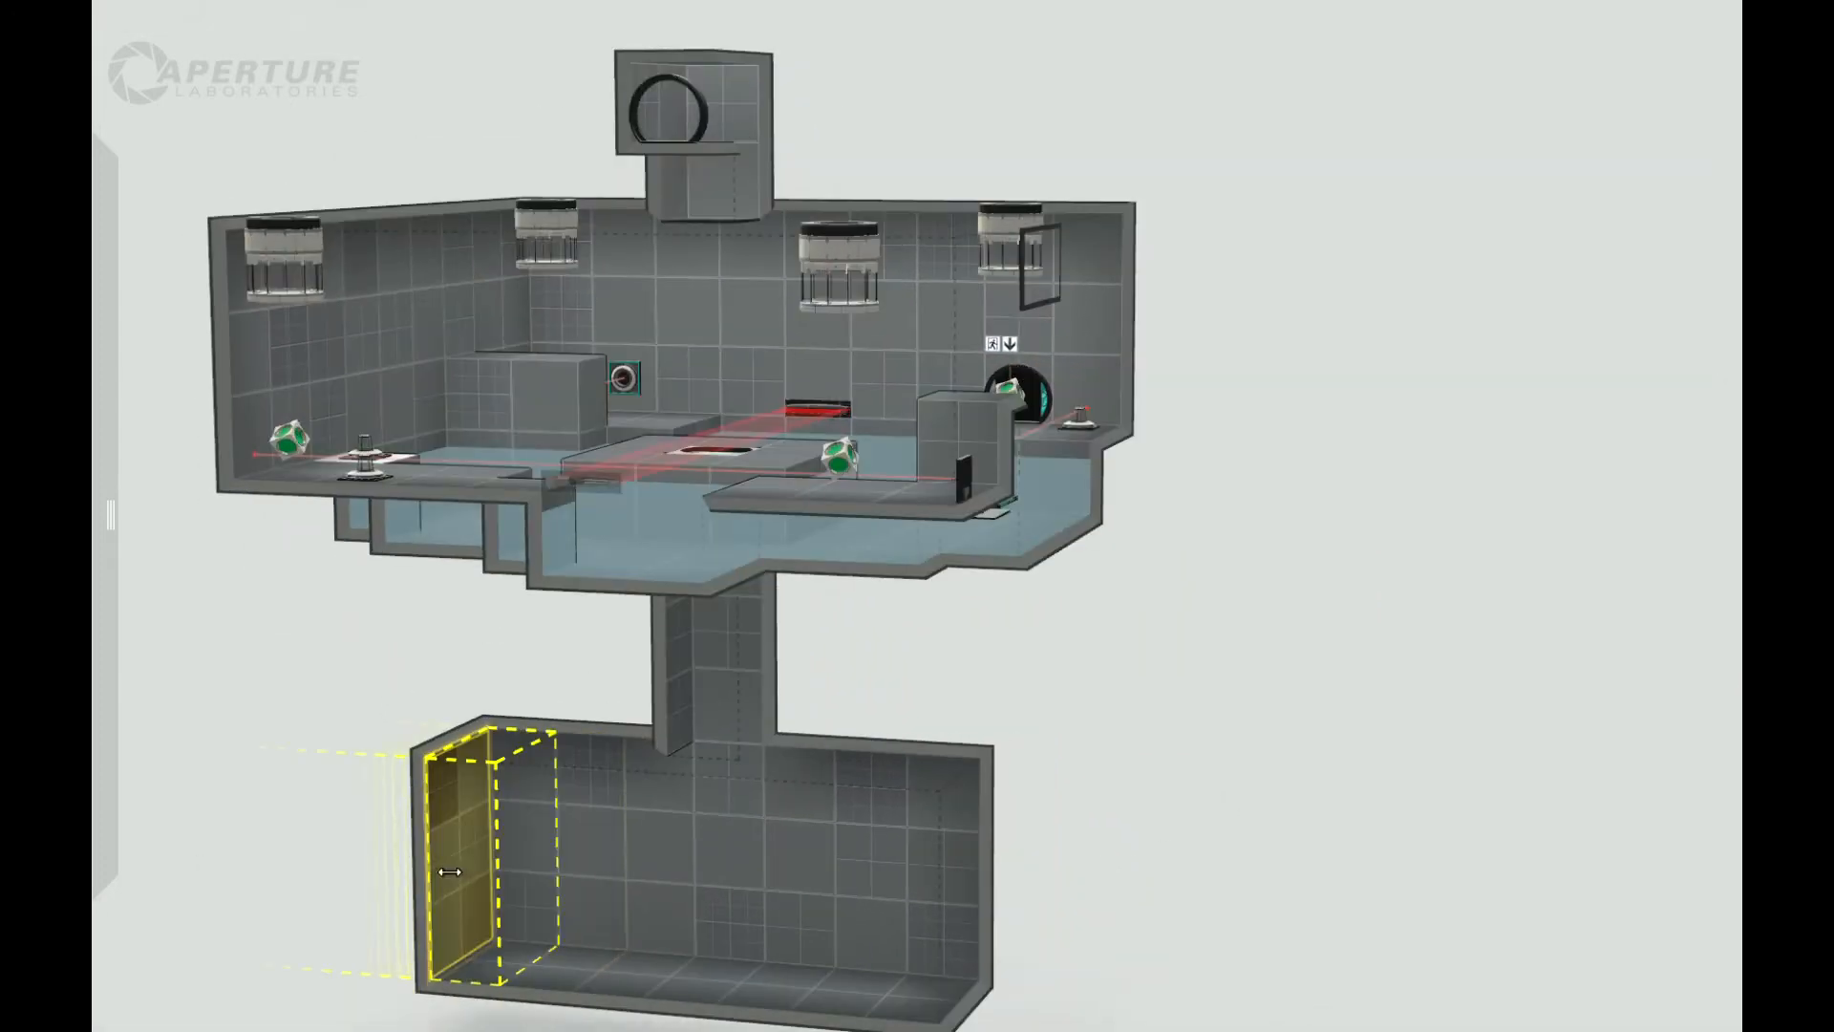
Step: Pull the lower room's long side wall far outward to turn the room into a long hall
right_click_drag(1194, 801, 583, 808)
left_click(744, 821)
left_click(899, 808)
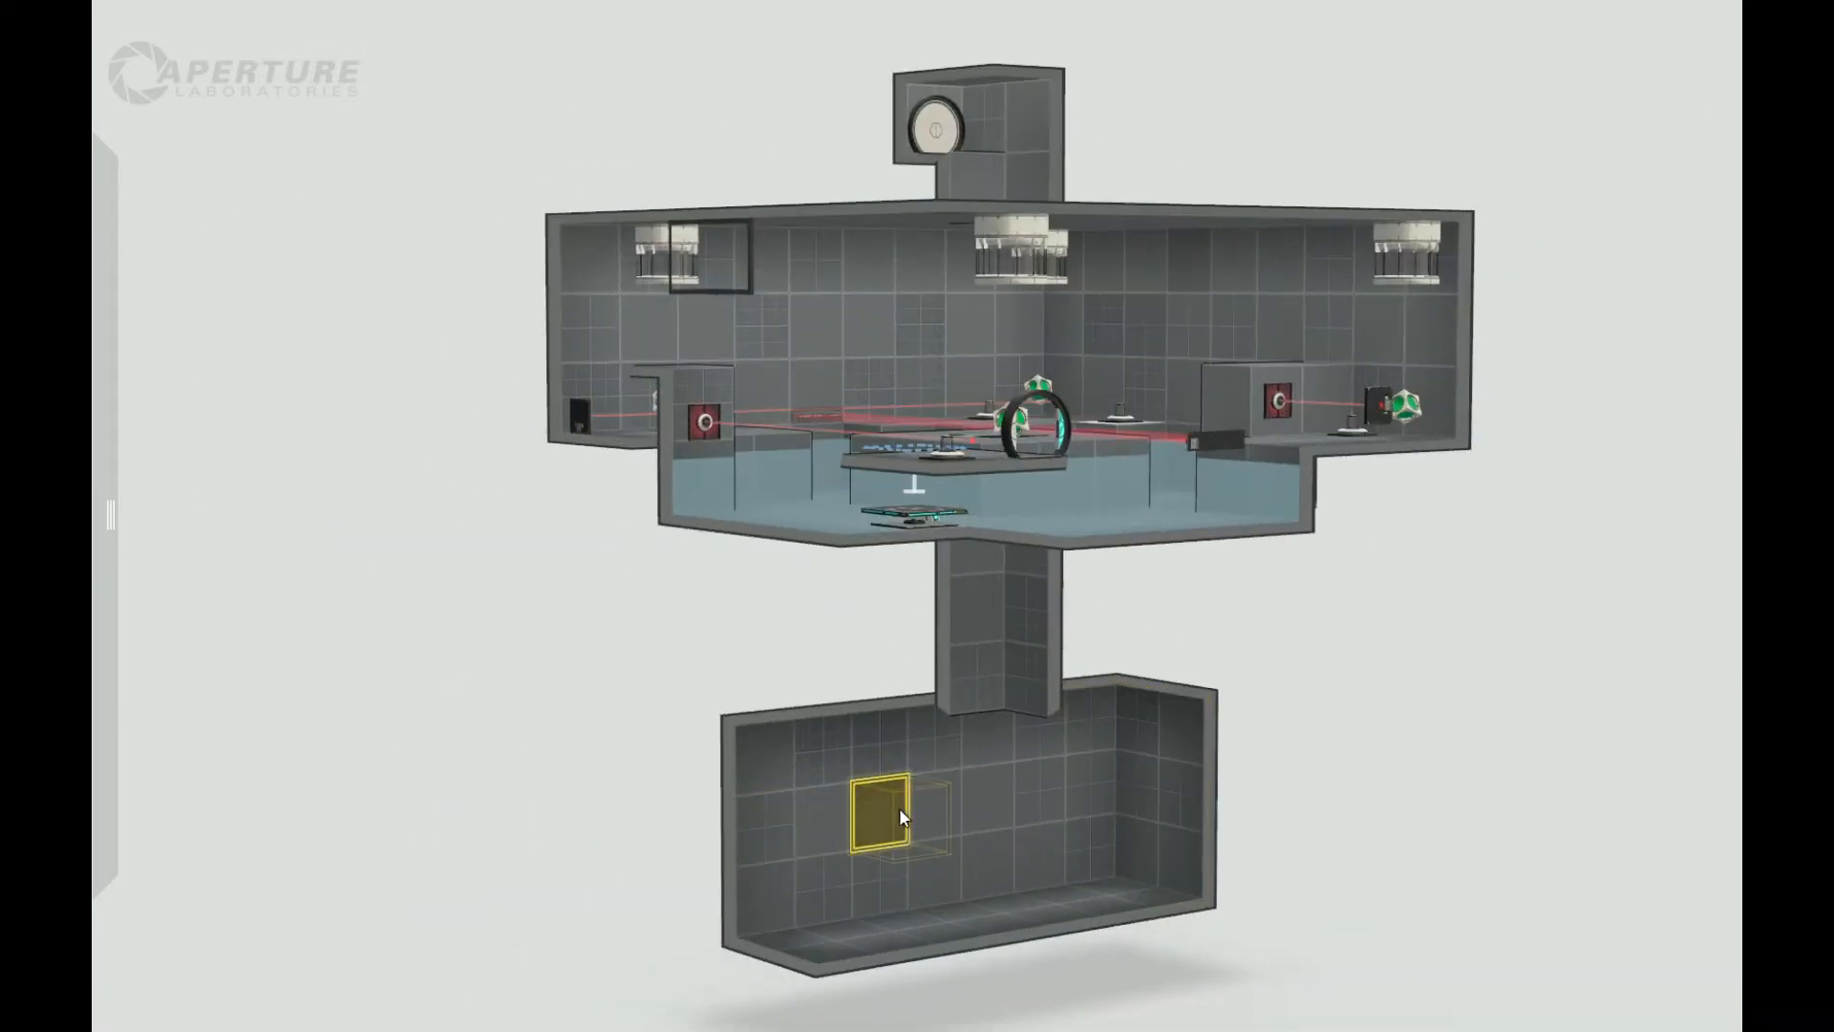
double_click(899, 810)
left_click_drag(733, 827, 143, 755)
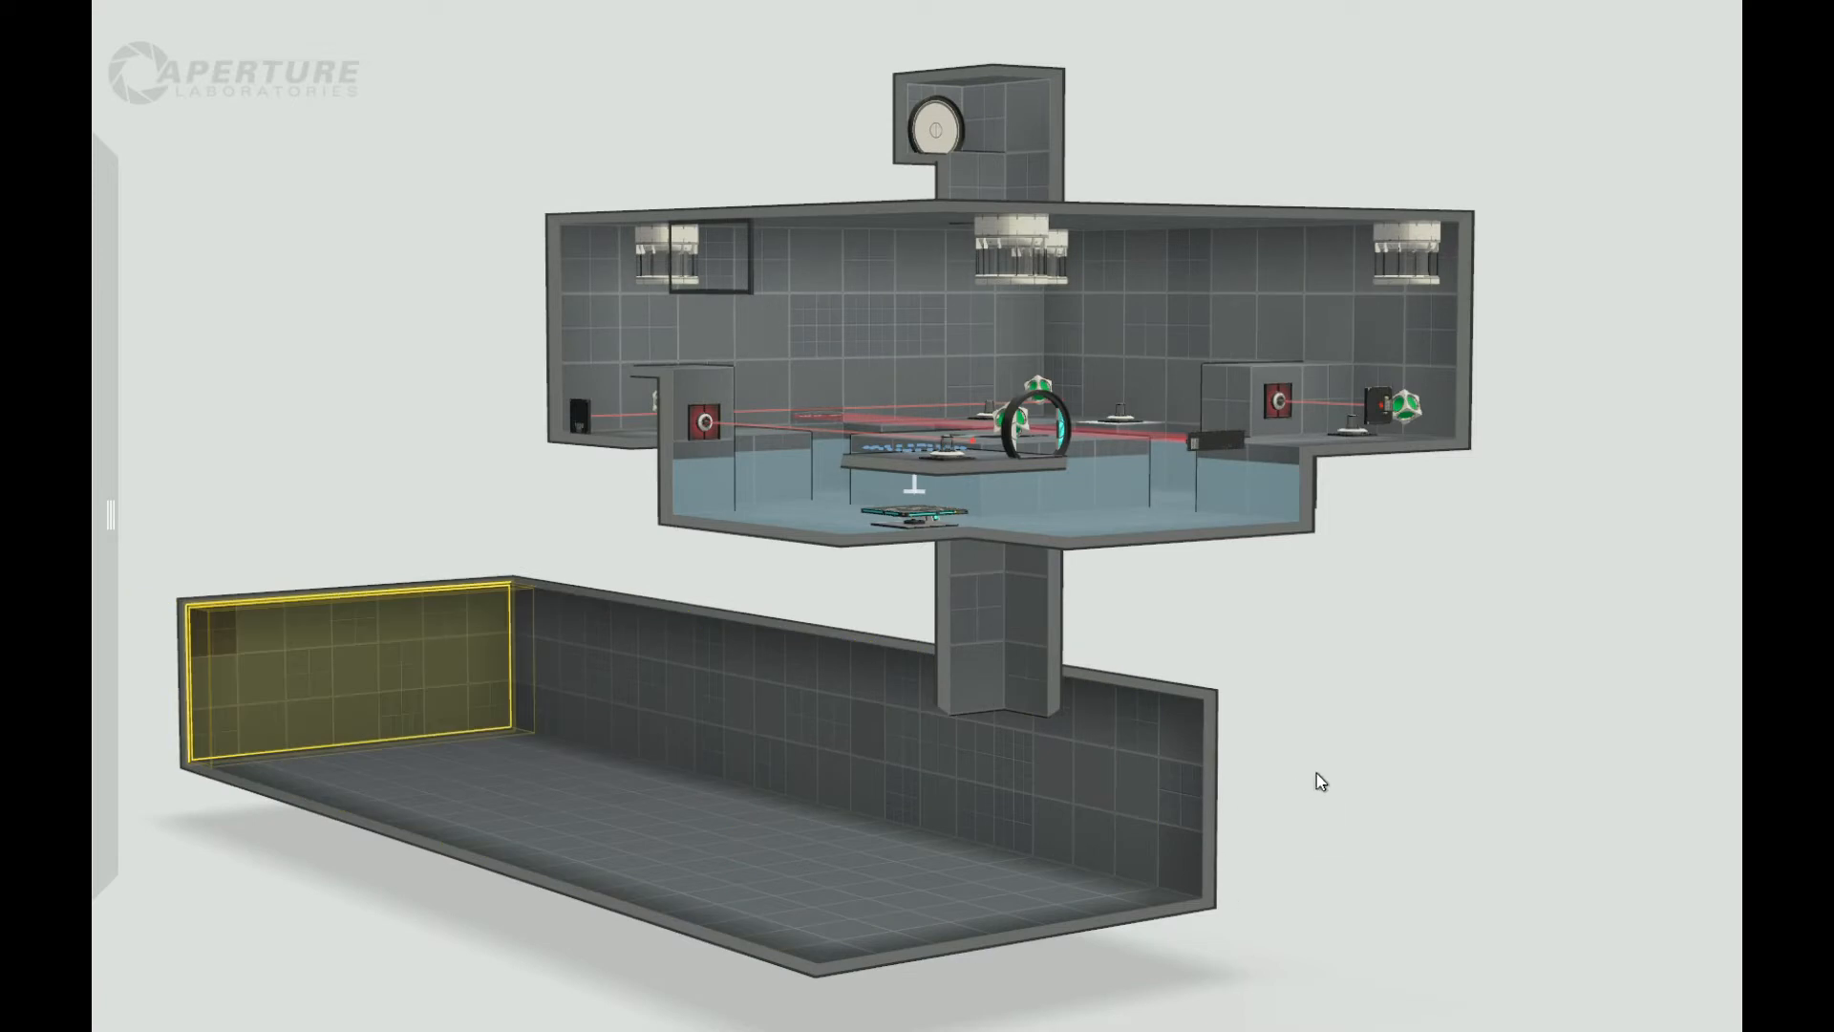
Step: Place a set of stairs on the lower hall's floor near the shaft and duplicate it into a row of three
right_click_drag(1316, 772, 1244, 858)
middle_click_drag(1244, 858, 1584, 693)
right_click_drag(1584, 693, 1519, 794)
left_click_drag(415, 318, 1108, 689)
key("ctrl+c")
key("ctrl+v")
left_click_drag(1105, 614, 1099, 564, "shift")
Step: Raise the full-width row of floor tiles behind the stairs into a ledge one block high
left_click(935, 718)
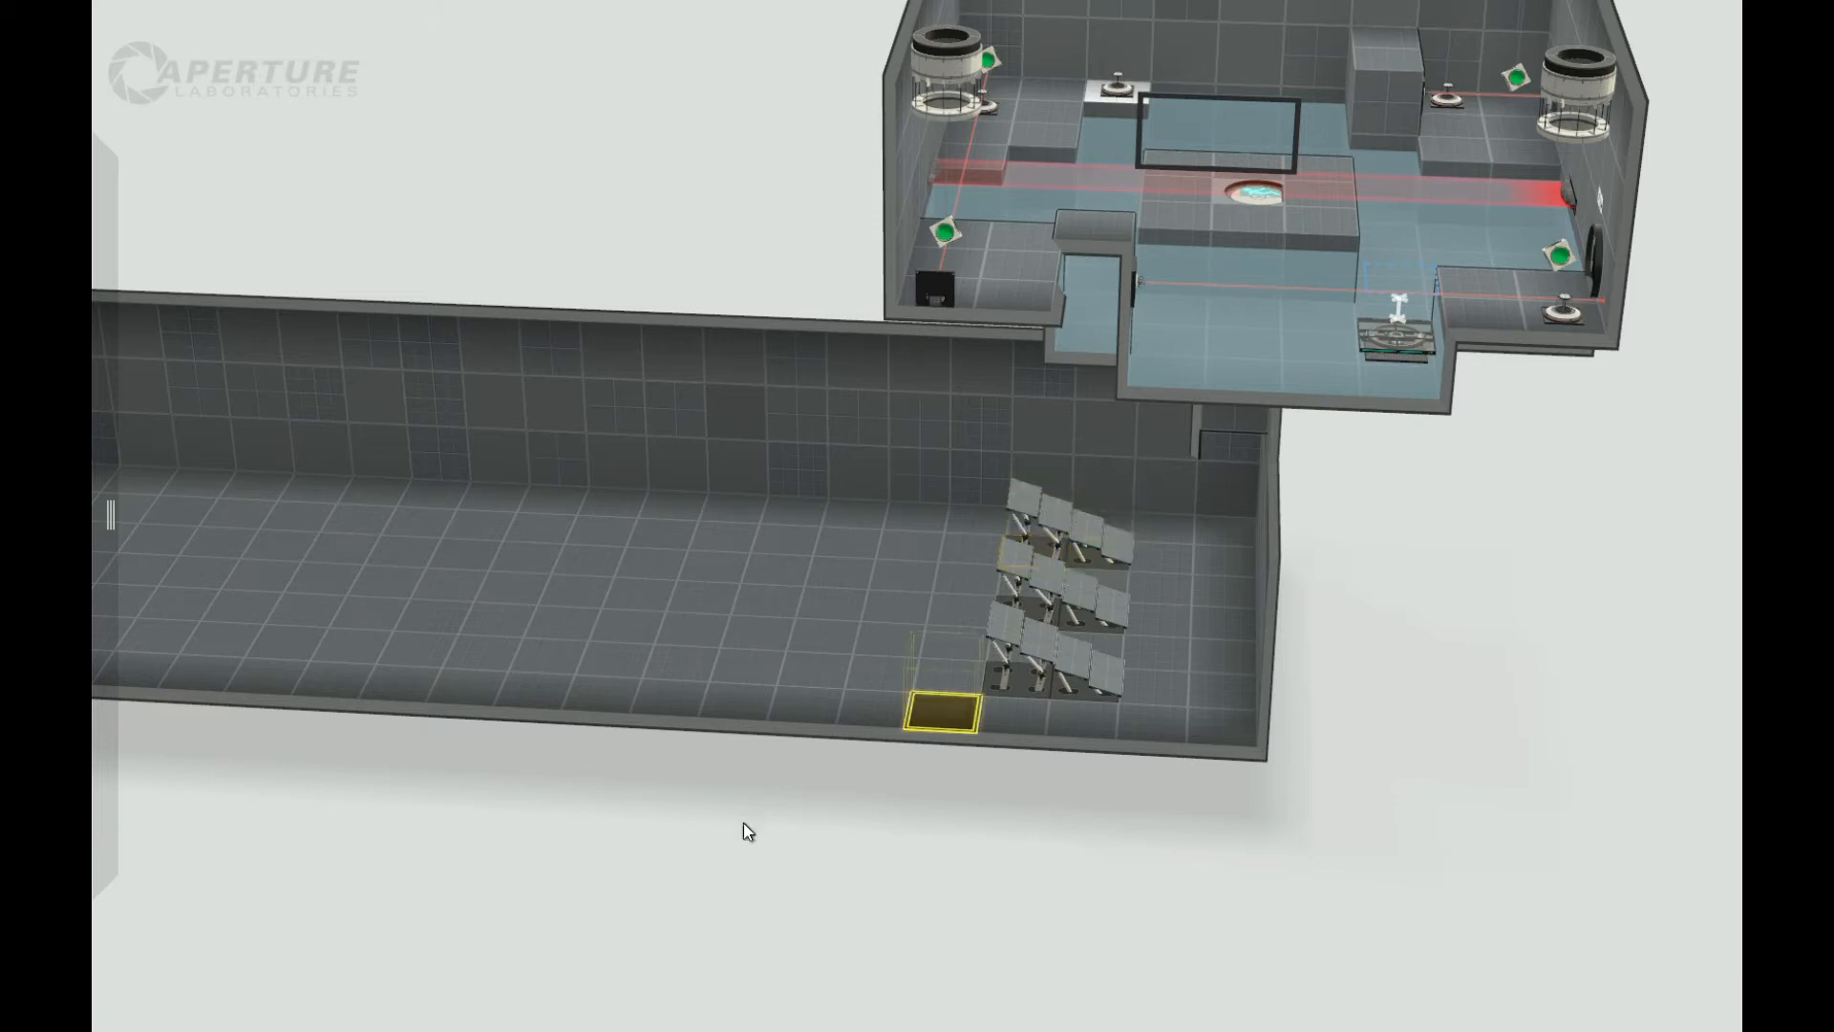
left_click_drag(743, 823, 823, 673)
left_click_drag(898, 731, 894, 673)
left_click_drag(1156, 848, 802, 873)
middle_click_drag(705, 743, 340, 520)
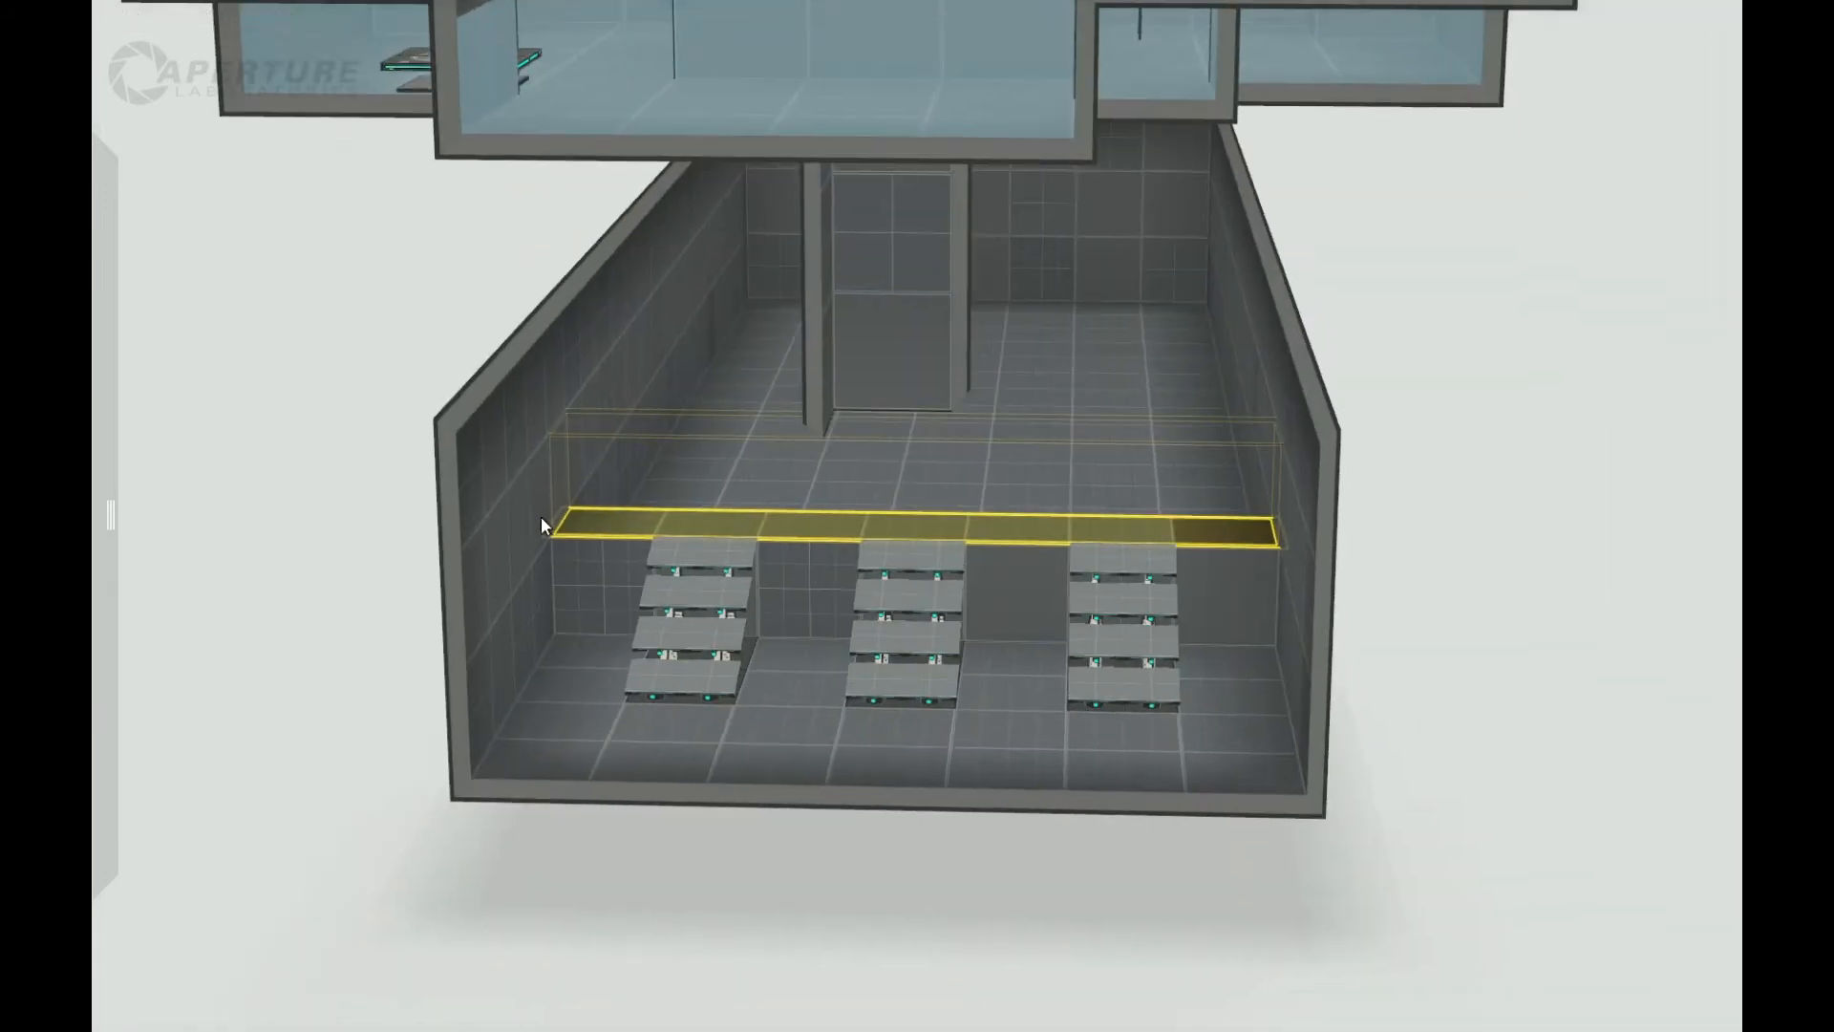
left_click_drag(1427, 540, 1376, 516)
Step: Place a glass panel at one end of the ledge beside the stairs and set its barrier type to Grating
mouse_move(164, 546)
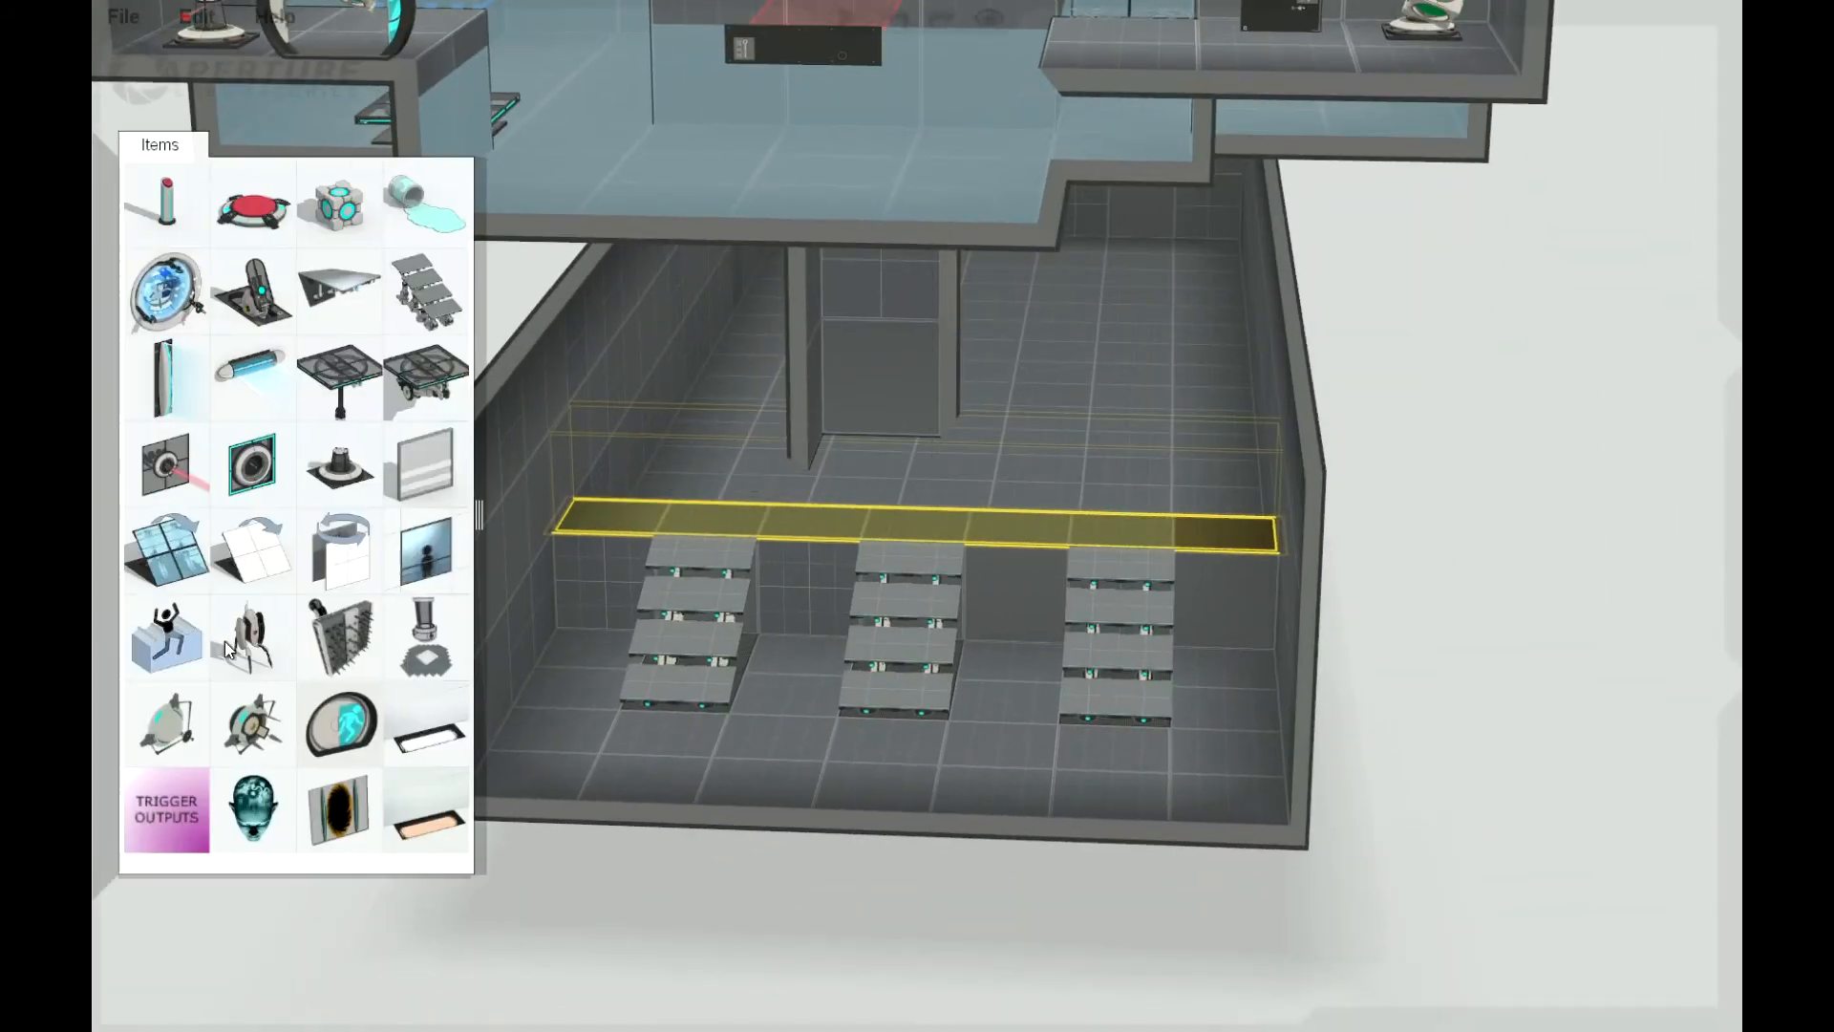
left_click_drag(449, 490, 633, 509)
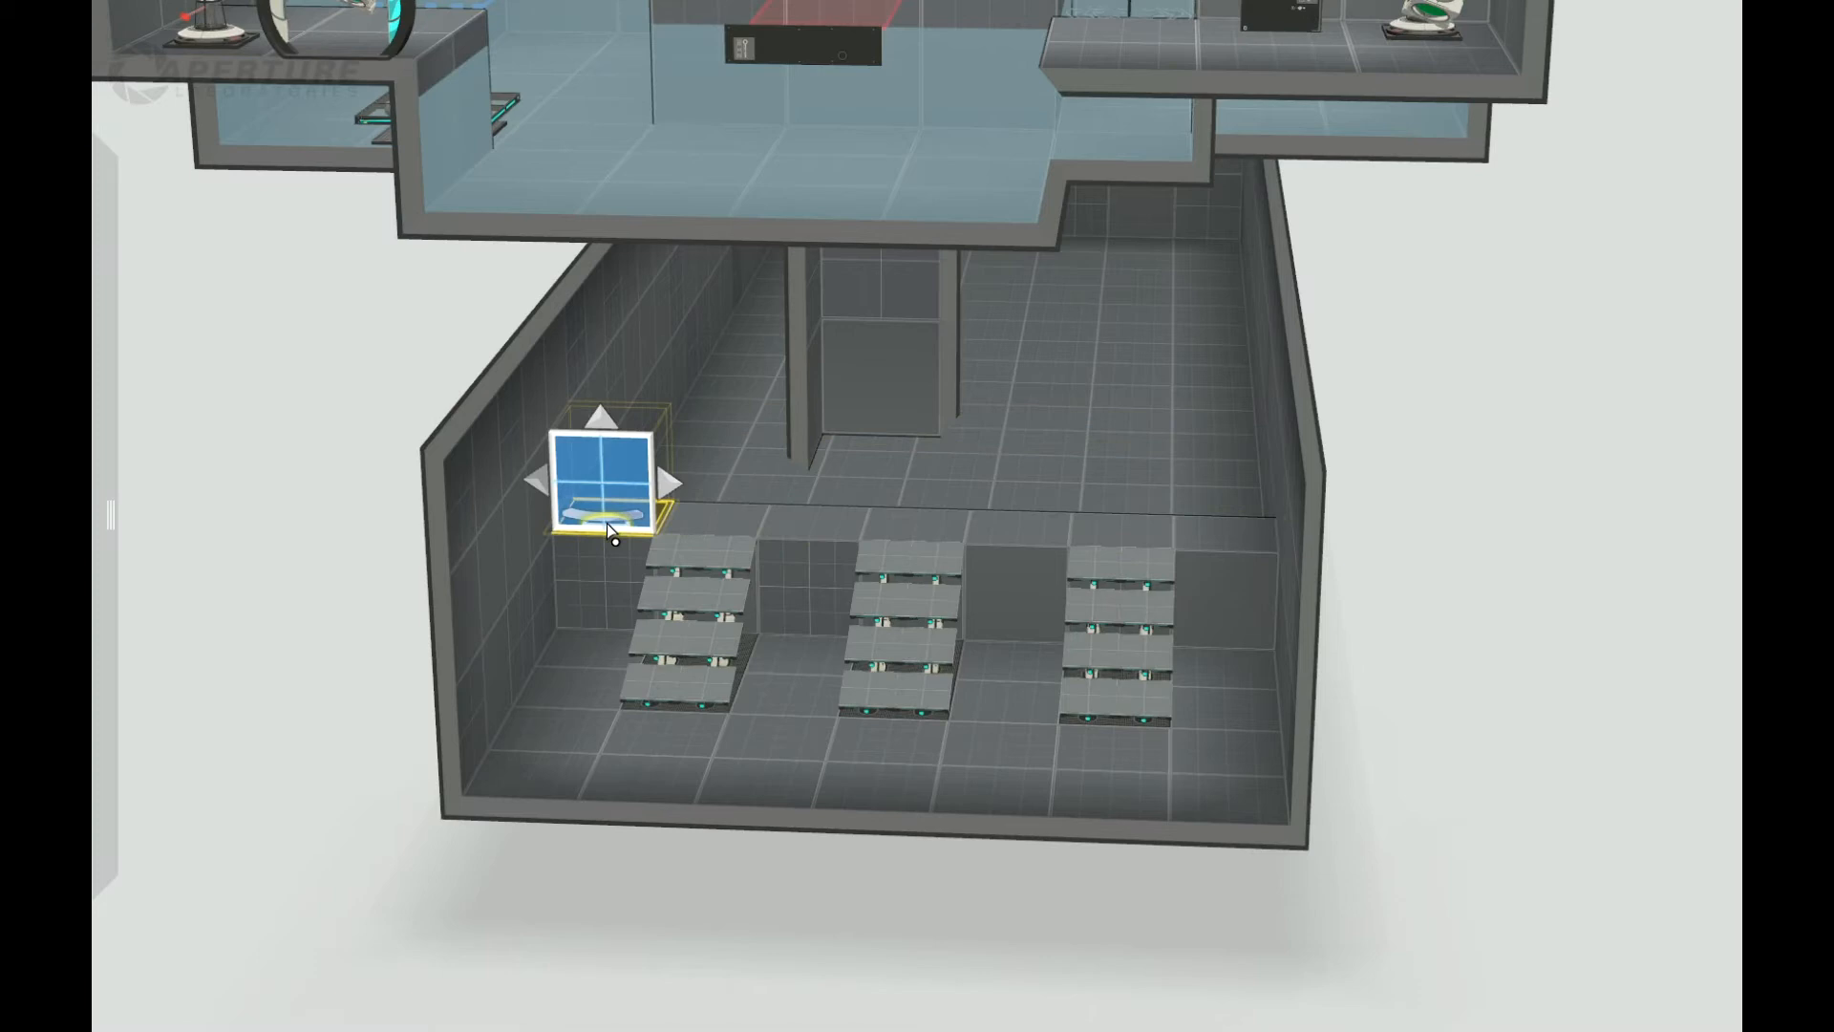
right_click(606, 527)
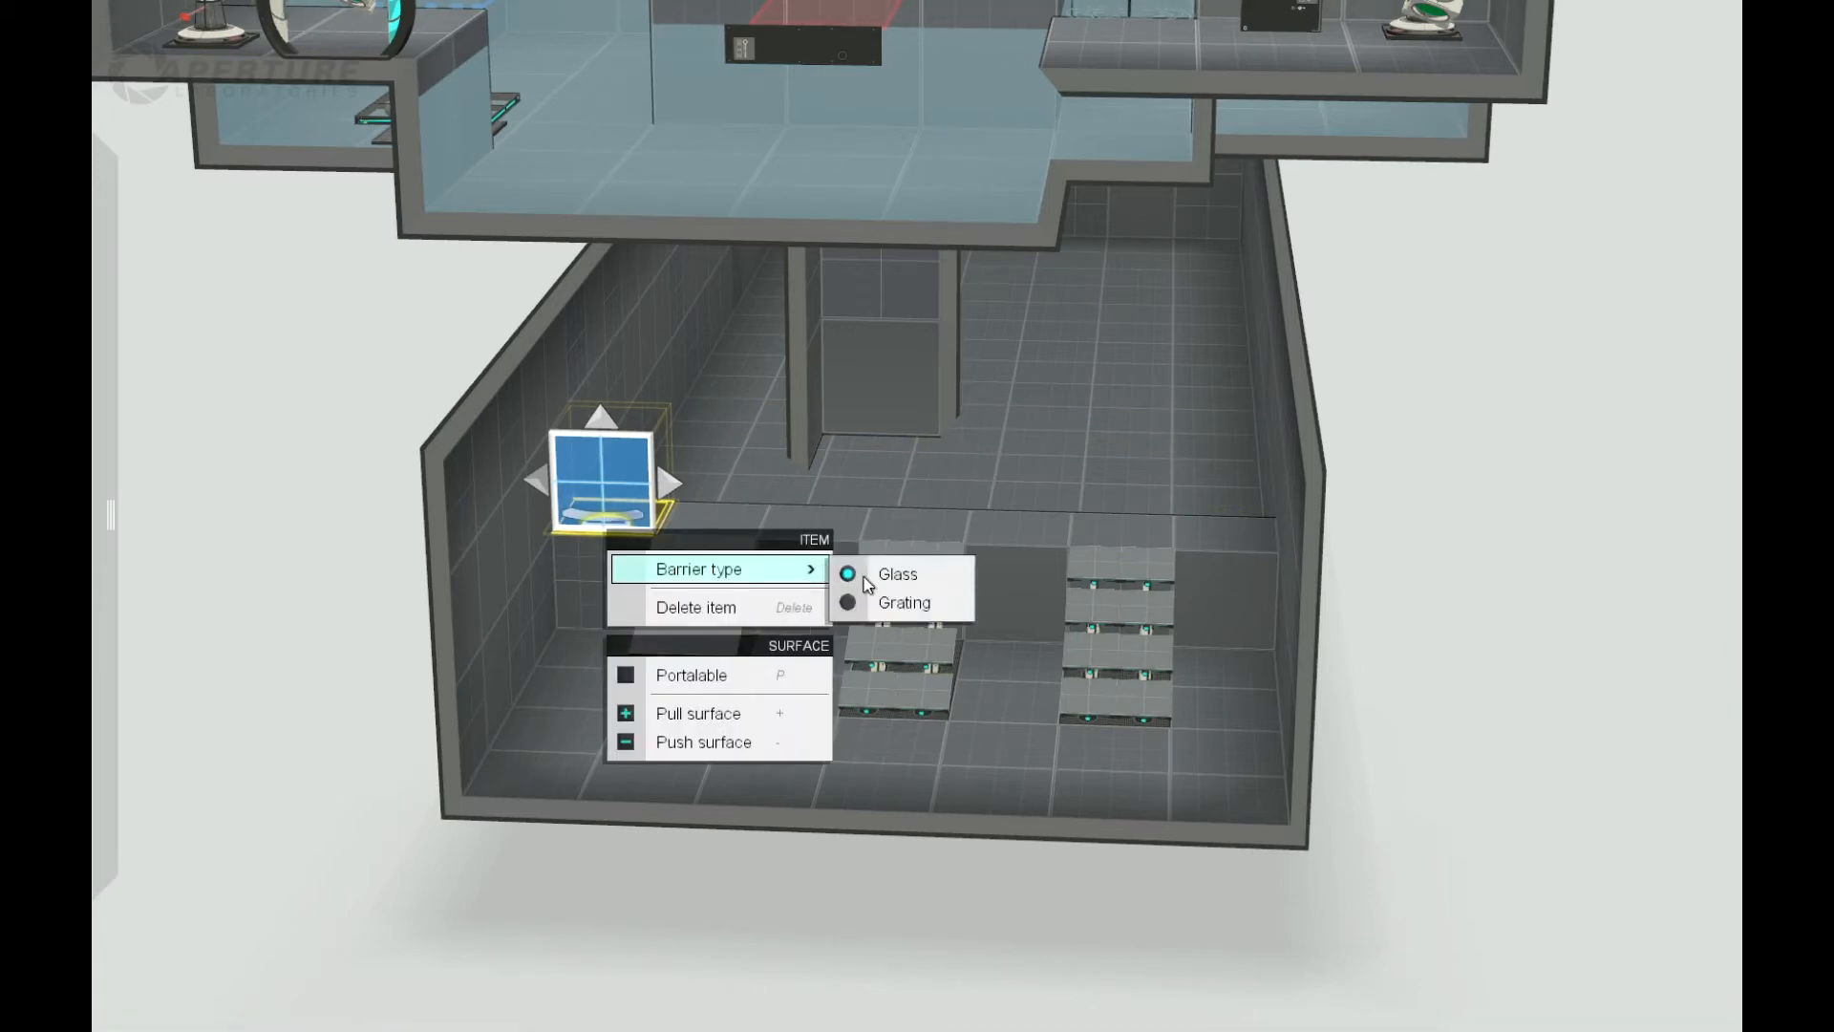
left_click(734, 588)
left_click(612, 529)
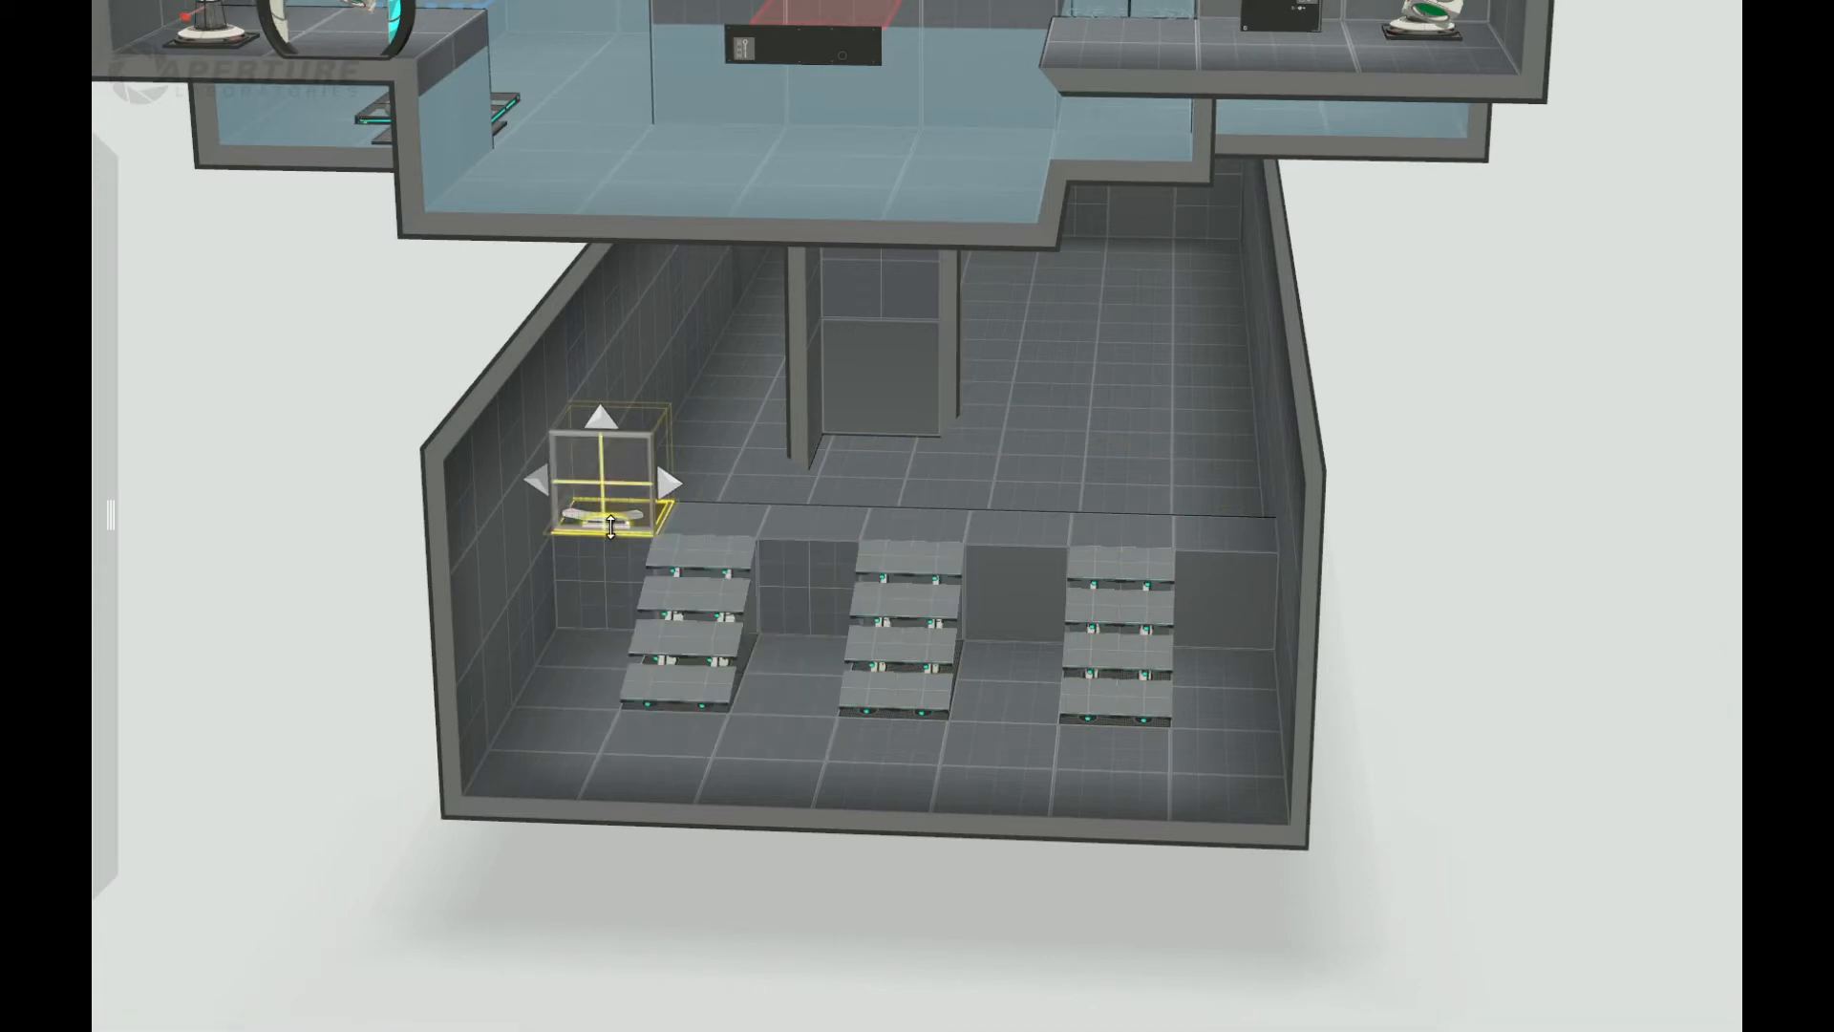
Step: Duplicate the grating panel three times along the ledge to close the gaps beside the stairs
left_click_drag(346, 579, 92, 673)
left_click_drag(1282, 837, 1080, 839)
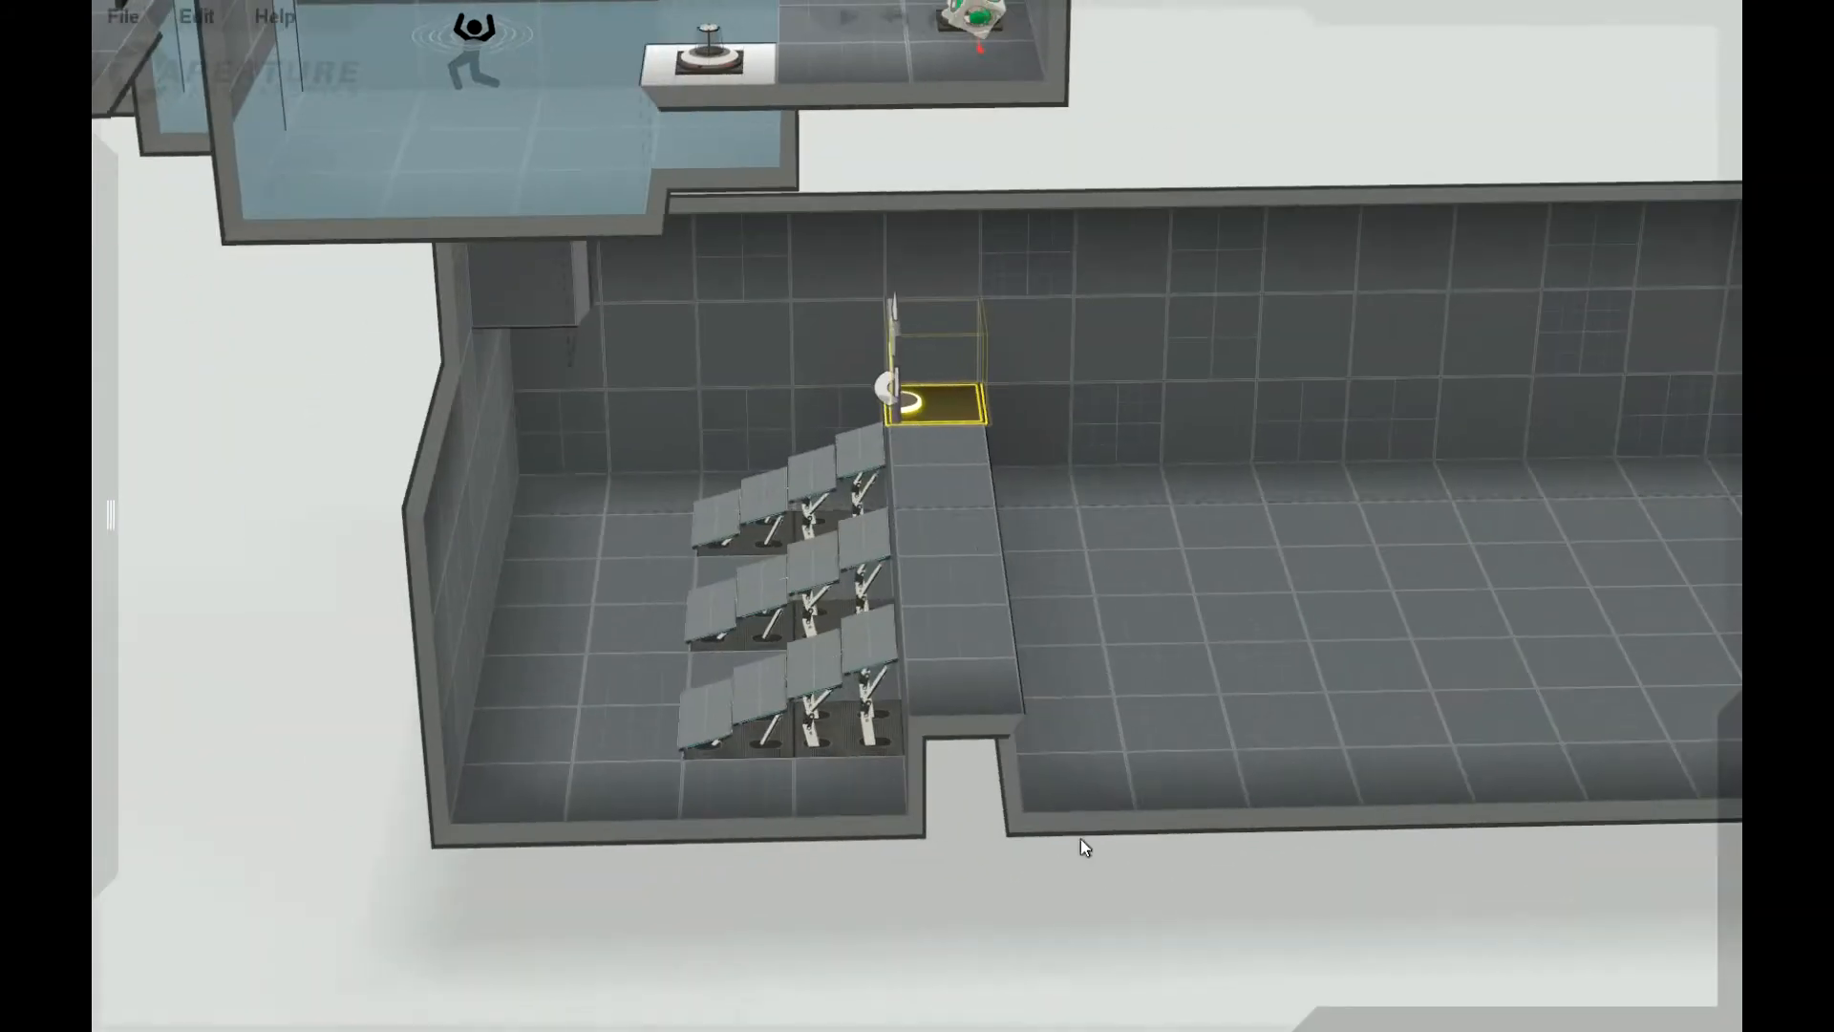
left_click_drag(906, 417, 936, 695)
left_click_drag(871, 898, 736, 888)
left_click(1040, 358)
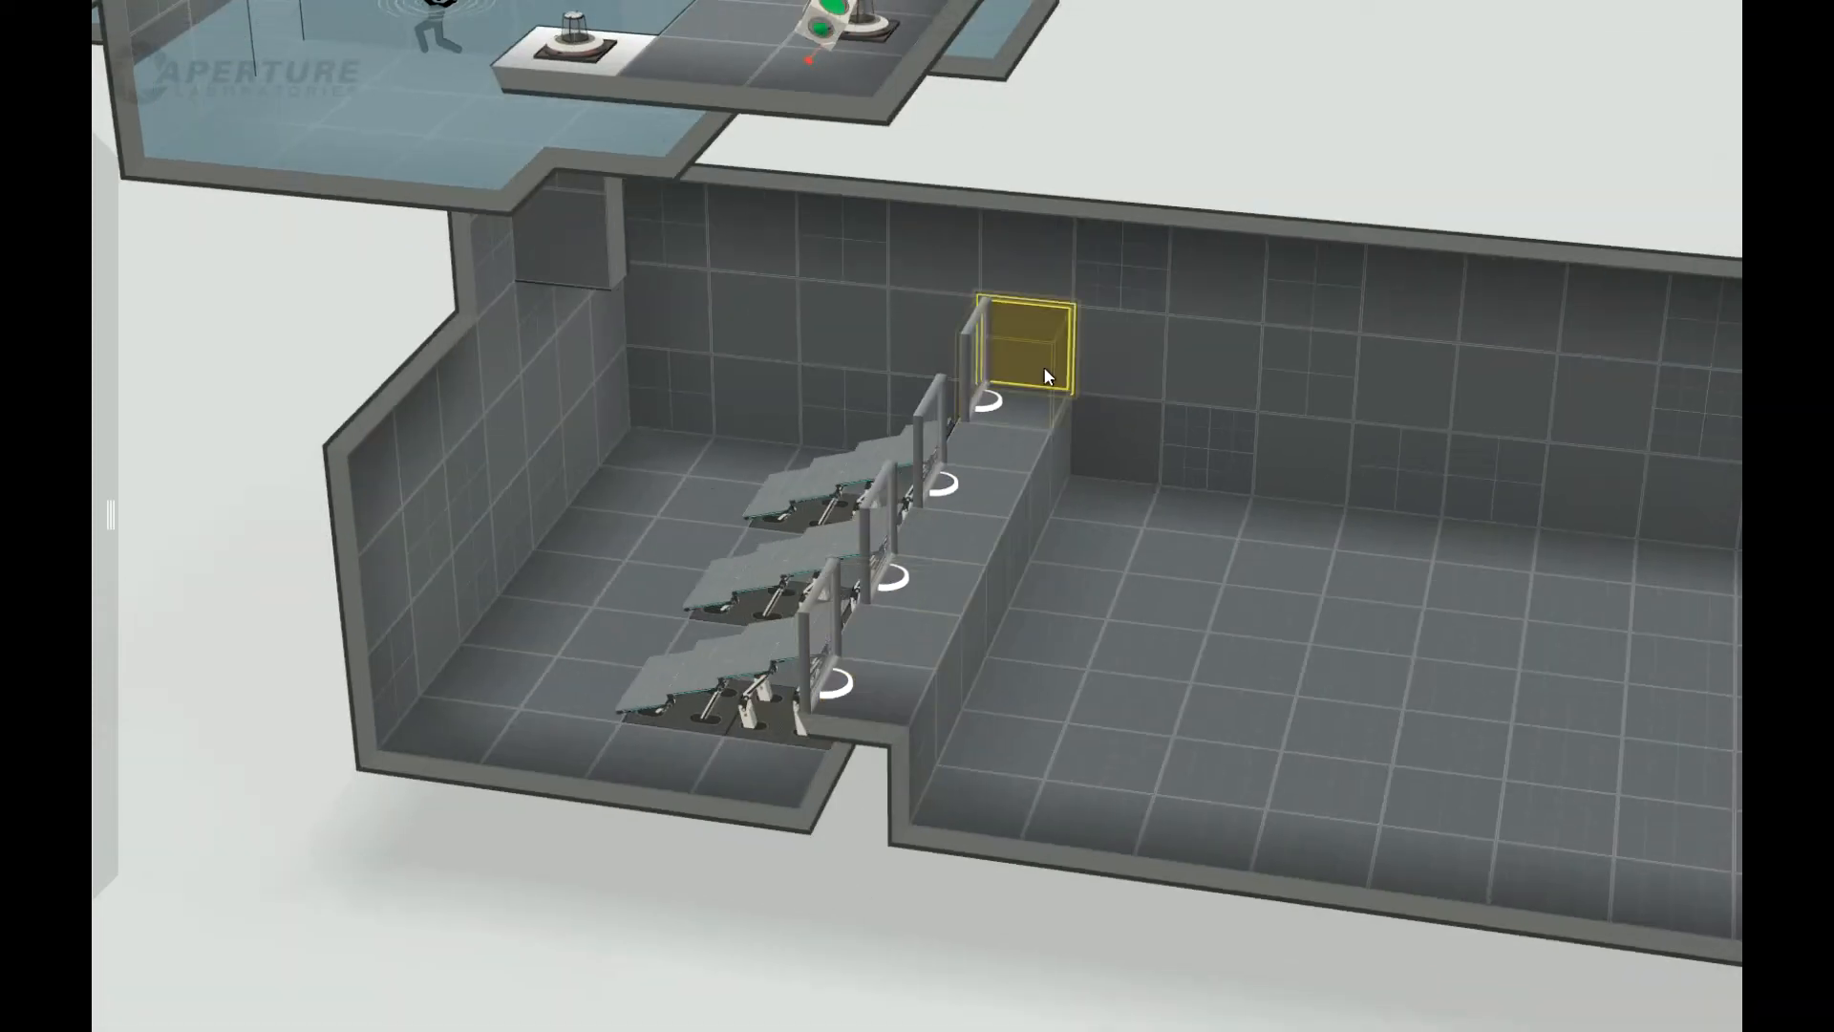
left_click_drag(867, 847, 730, 942)
Step: Place a light bridge along the top of the ledge and recess the wall tiles at both of its ends
mouse_move(101, 495)
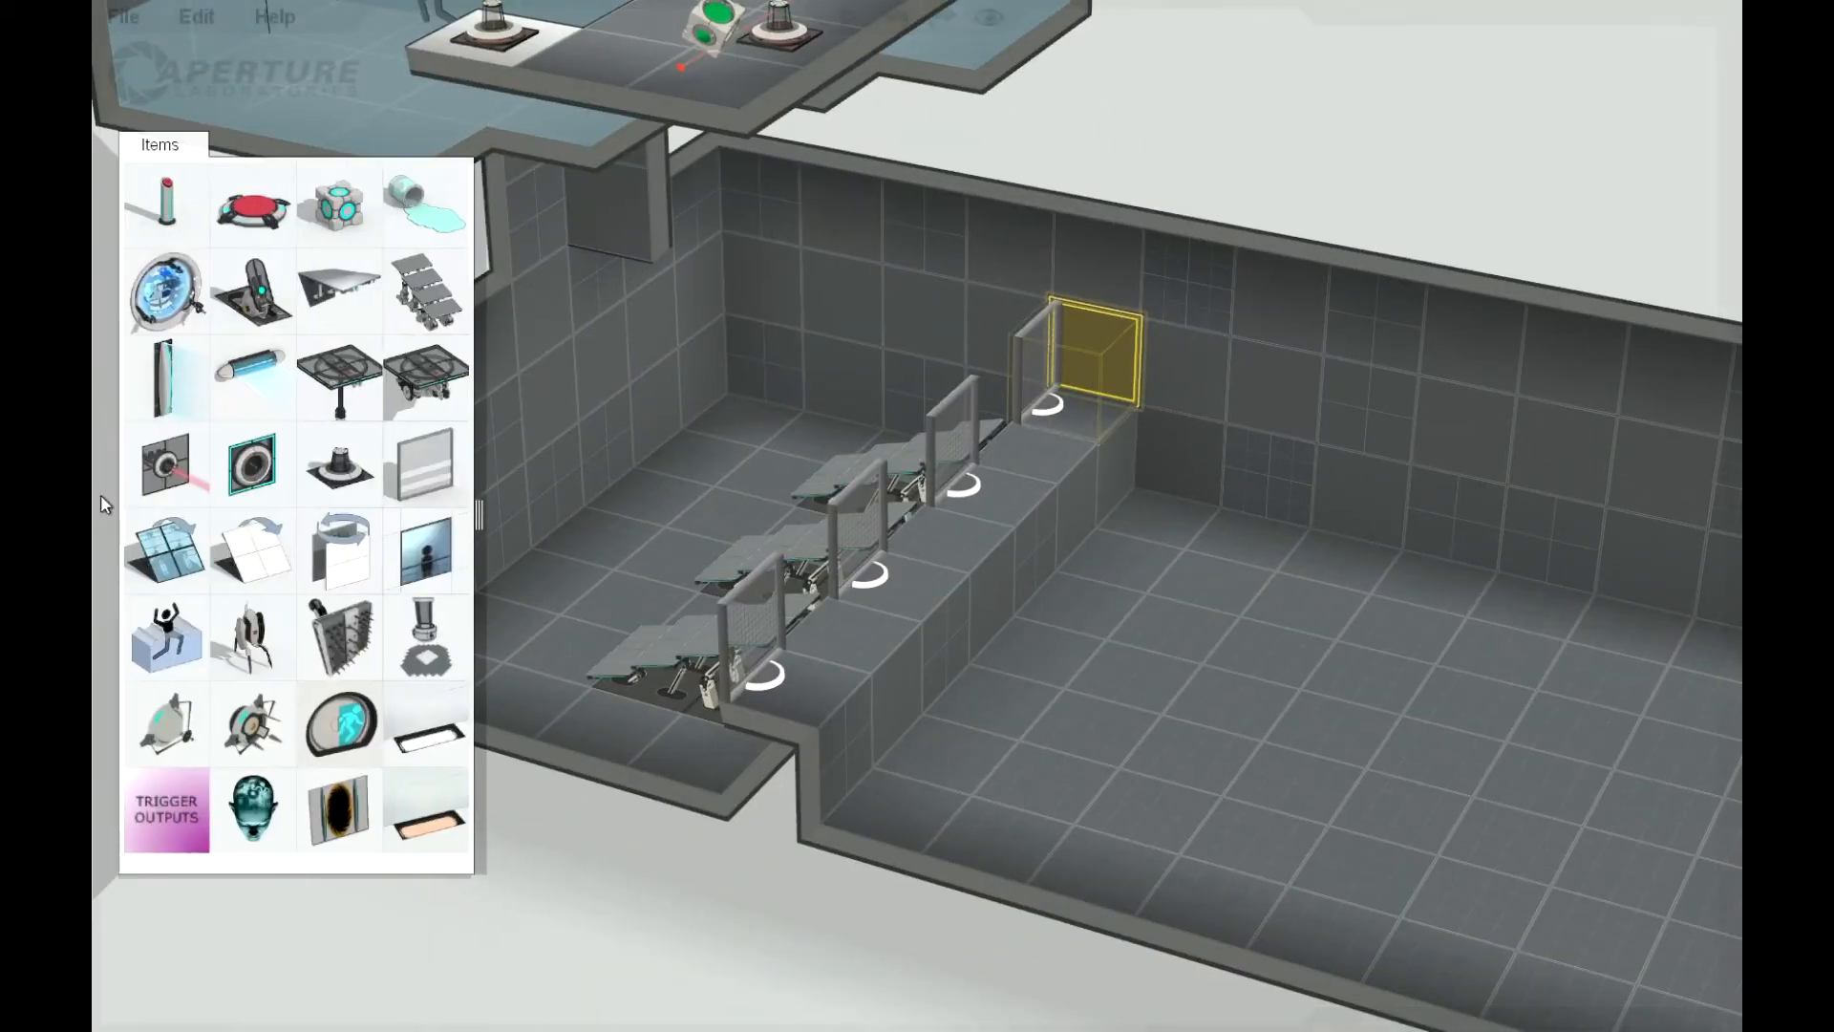
left_click_drag(160, 374, 1064, 390)
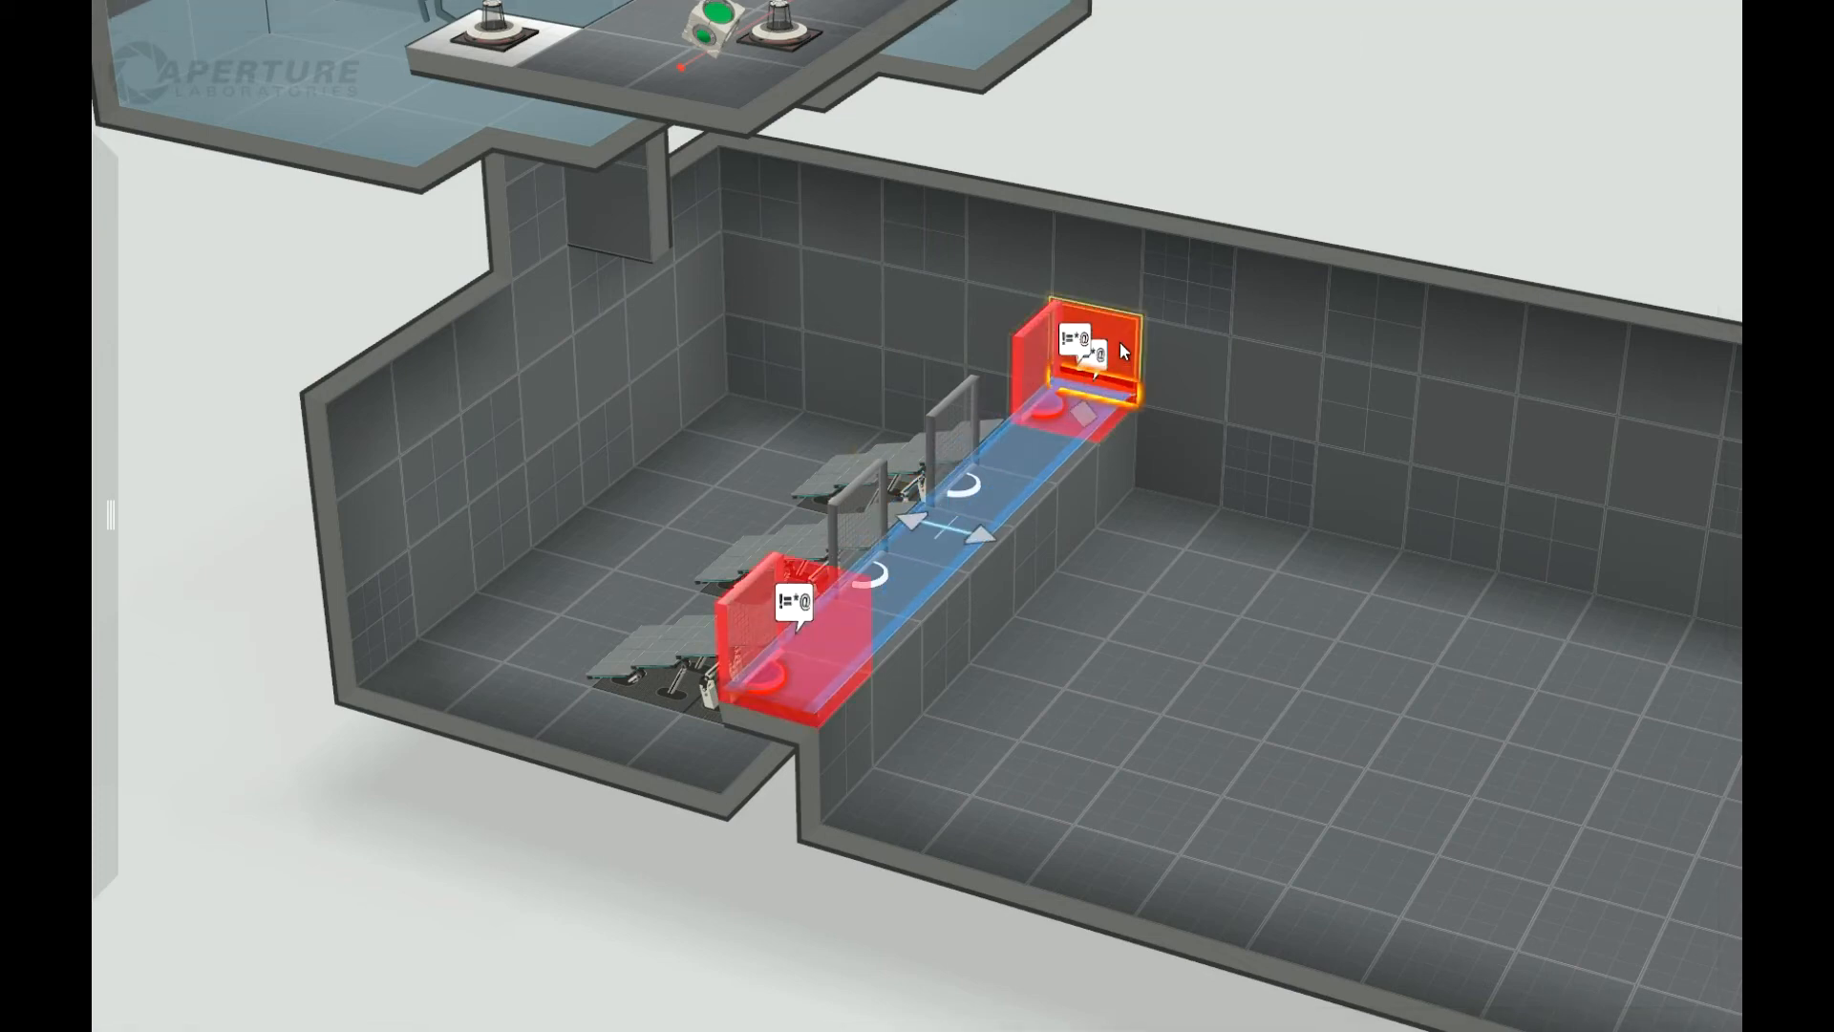
key("minus")
left_click_drag(826, 928, 515, 513)
left_click(560, 489)
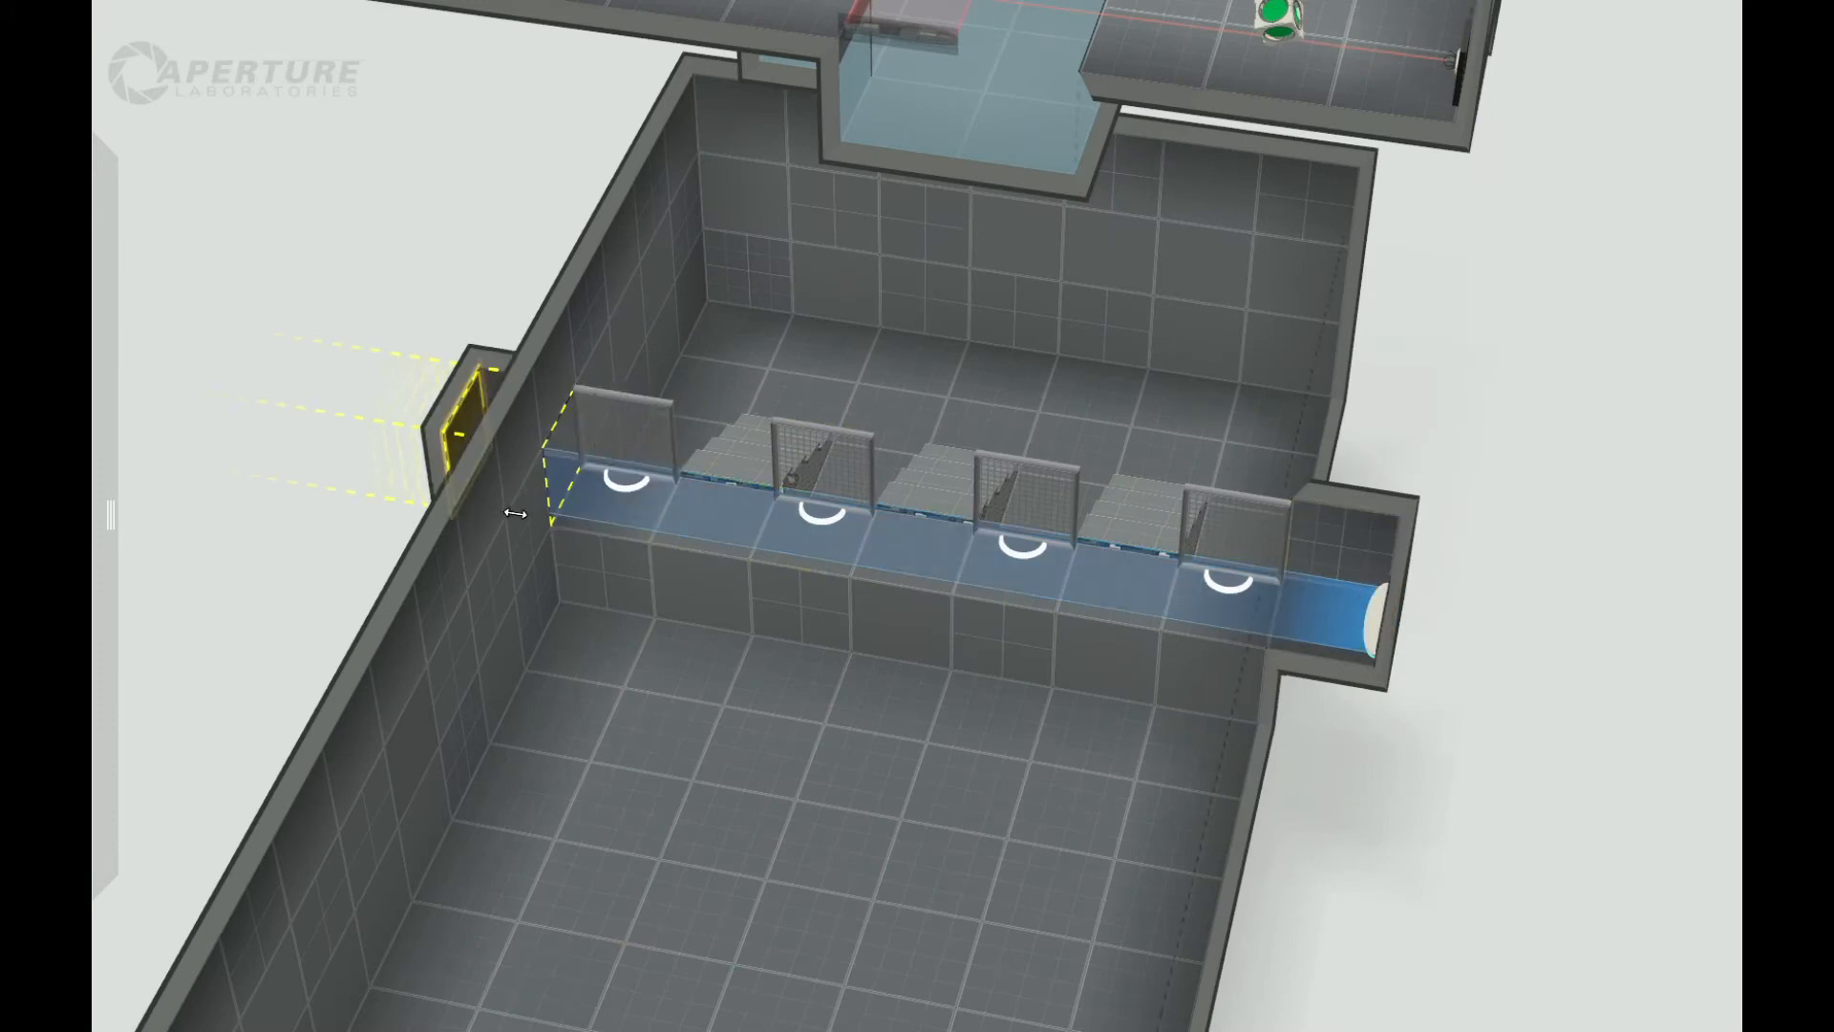
Step: Try the Glass barrier type on the third grating panel along the ledge, and return it to Grating
right_click_drag(1380, 790, 1170, 824)
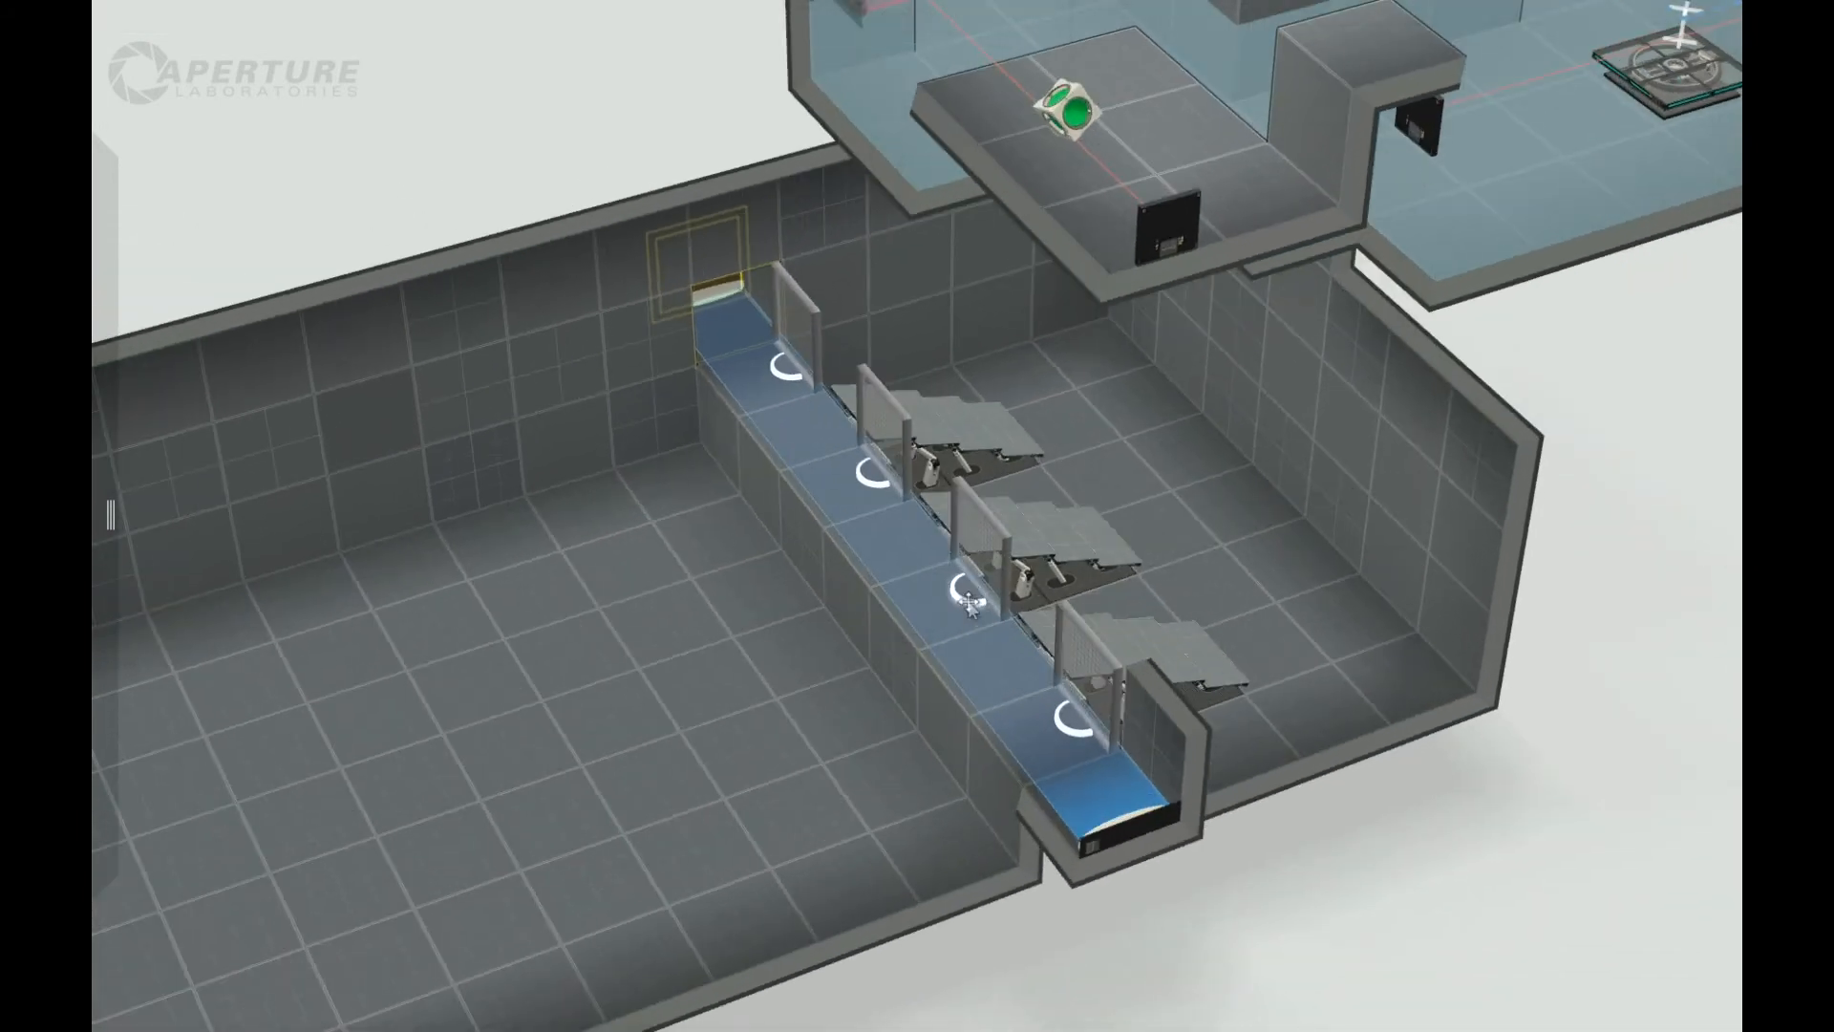
right_click(970, 597)
mouse_move(1184, 635)
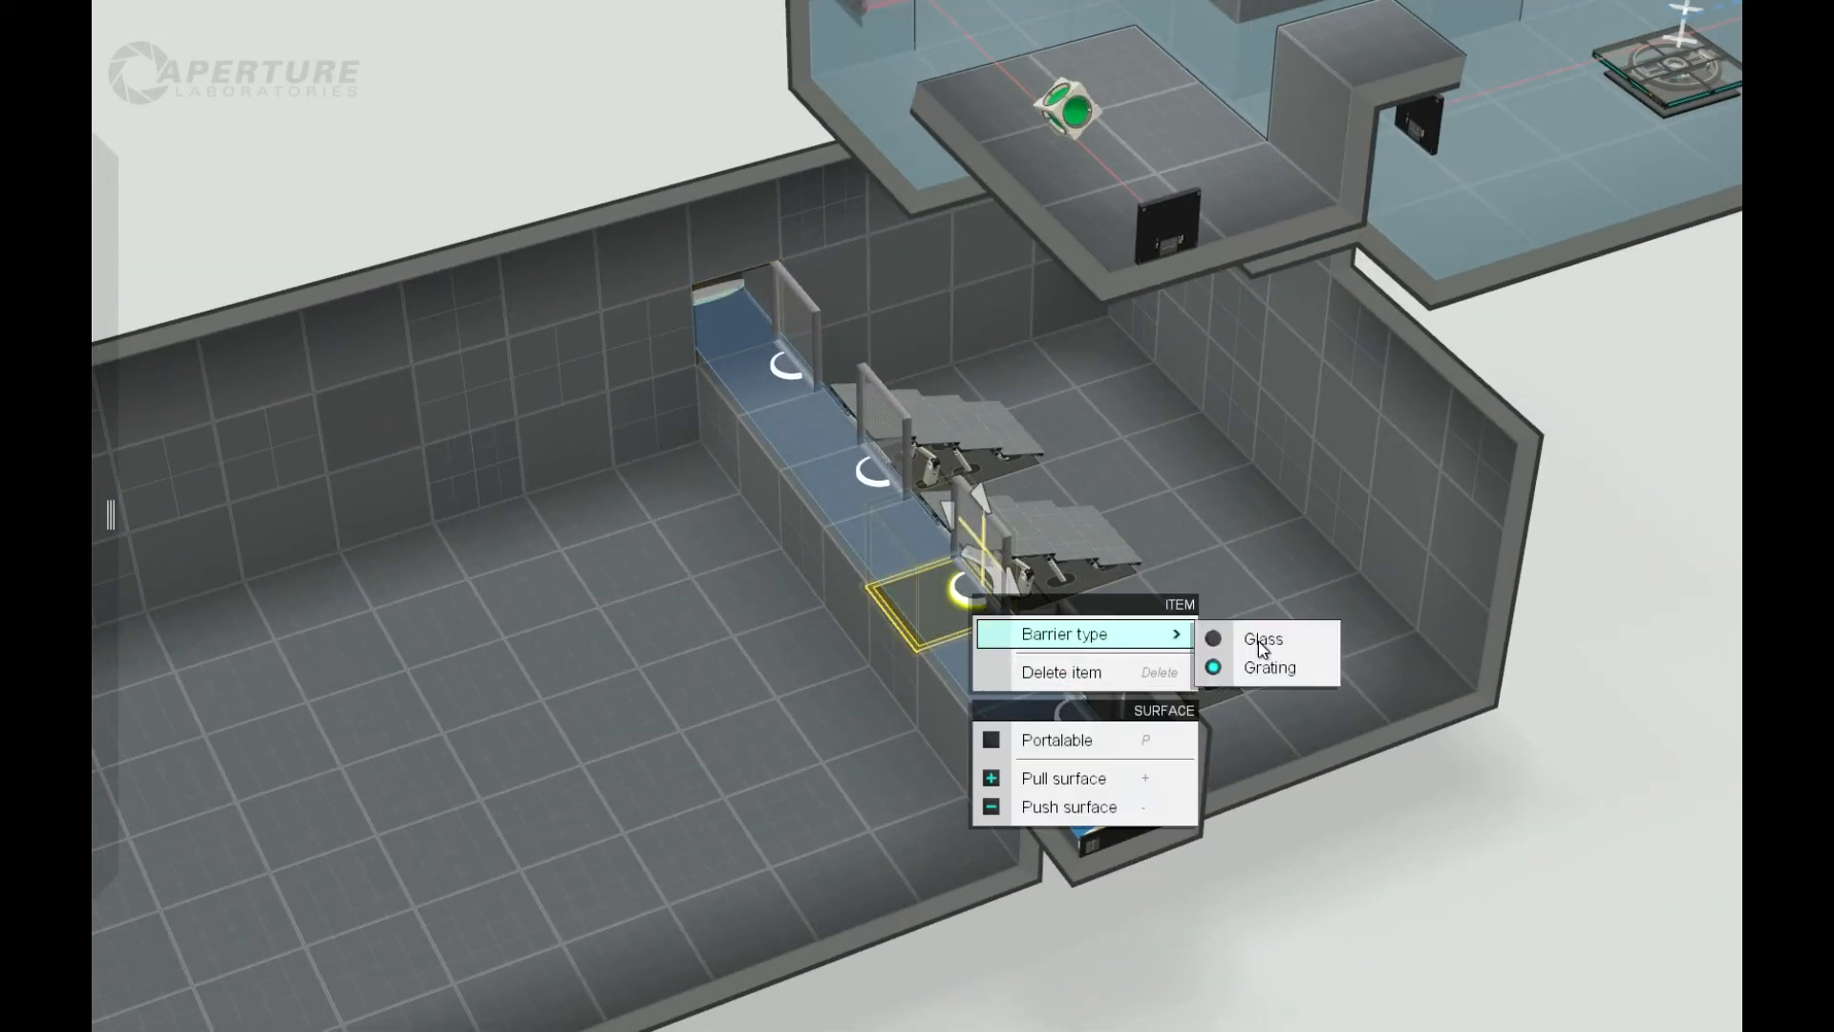
left_click(1284, 646)
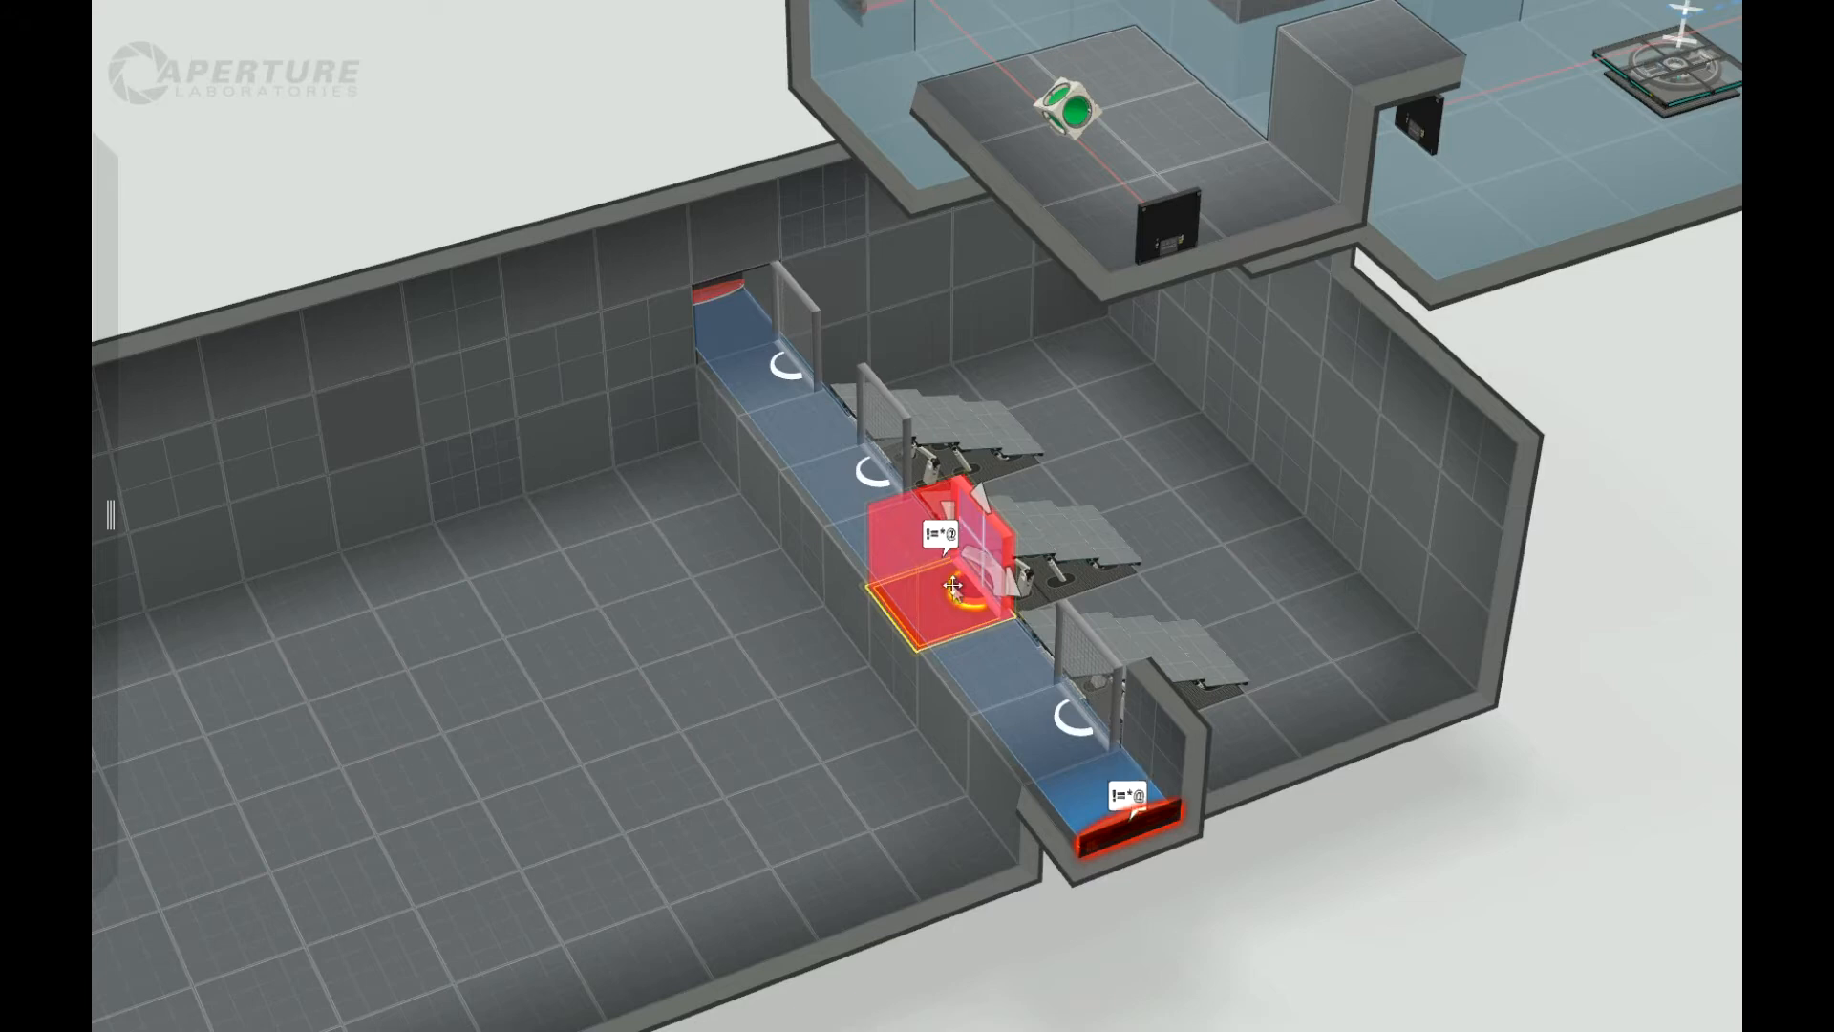
right_click(957, 593)
mouse_move(1140, 625)
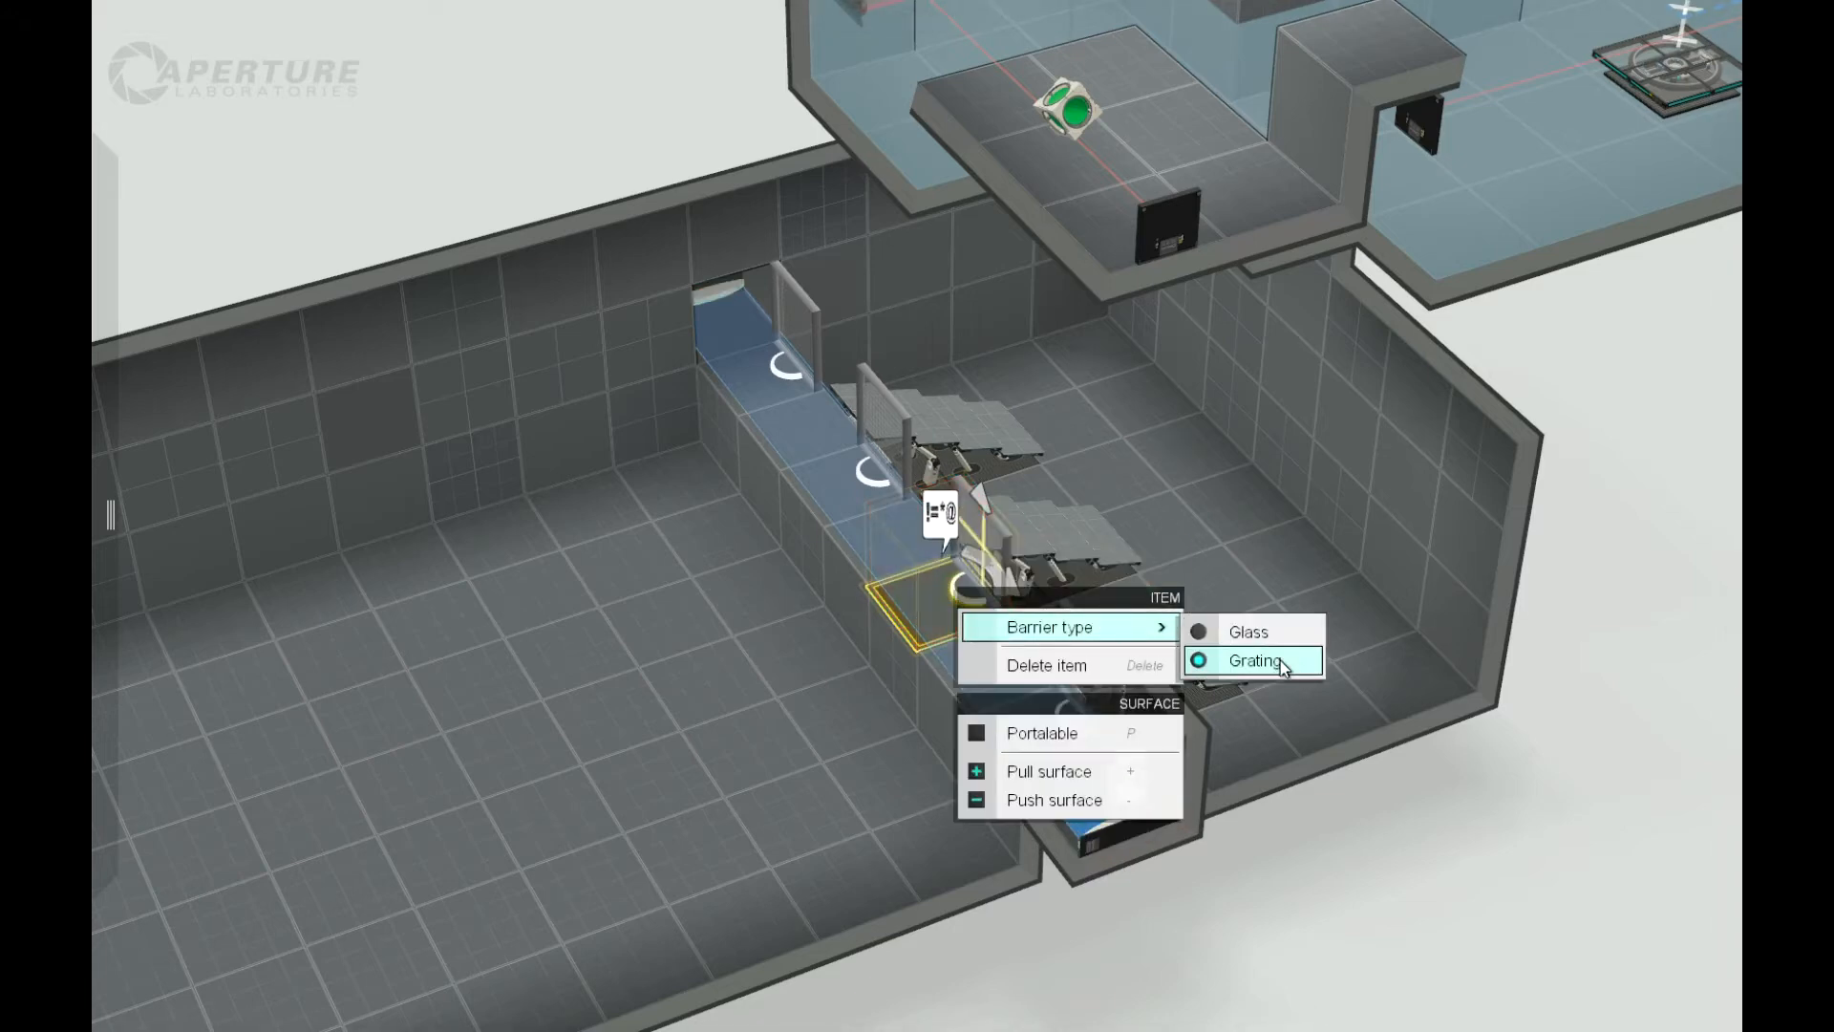
left_click(1231, 659)
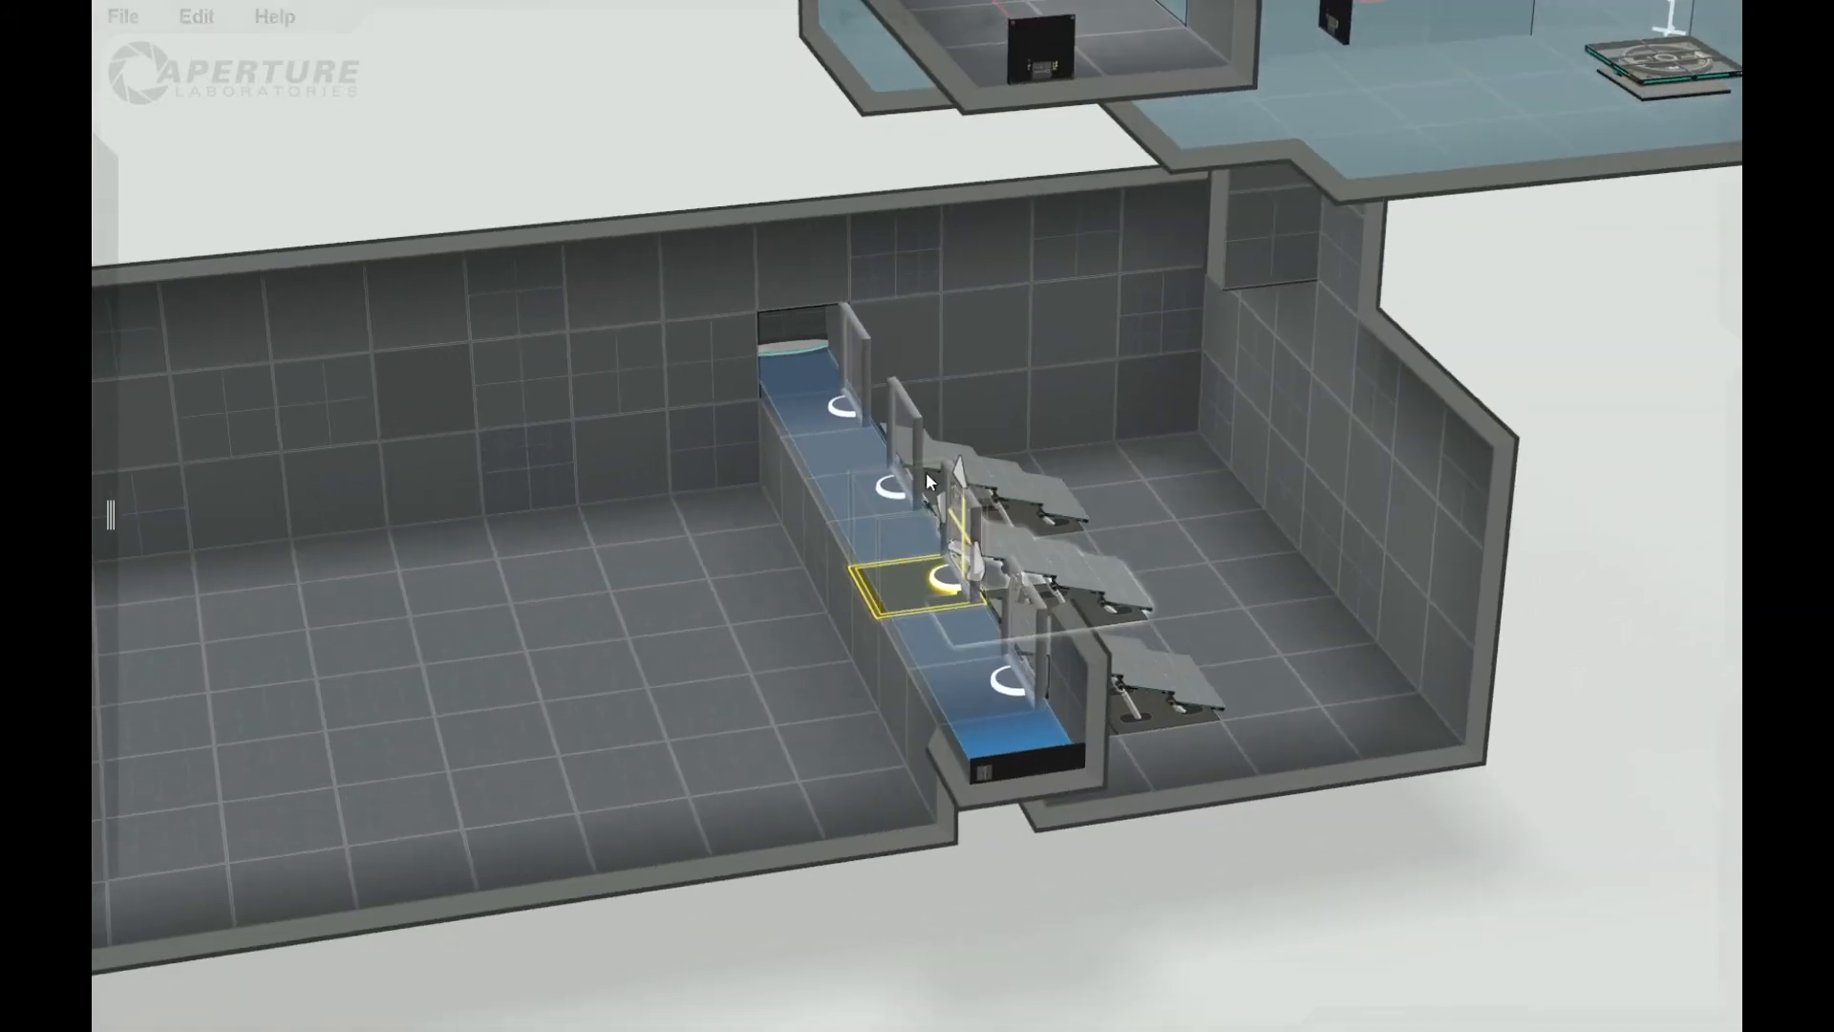
Step: Switch the field along the ledge to the red laser hazard type and disable its Start enabled option
right_click(988, 754)
left_click(1342, 581)
right_click(1026, 761)
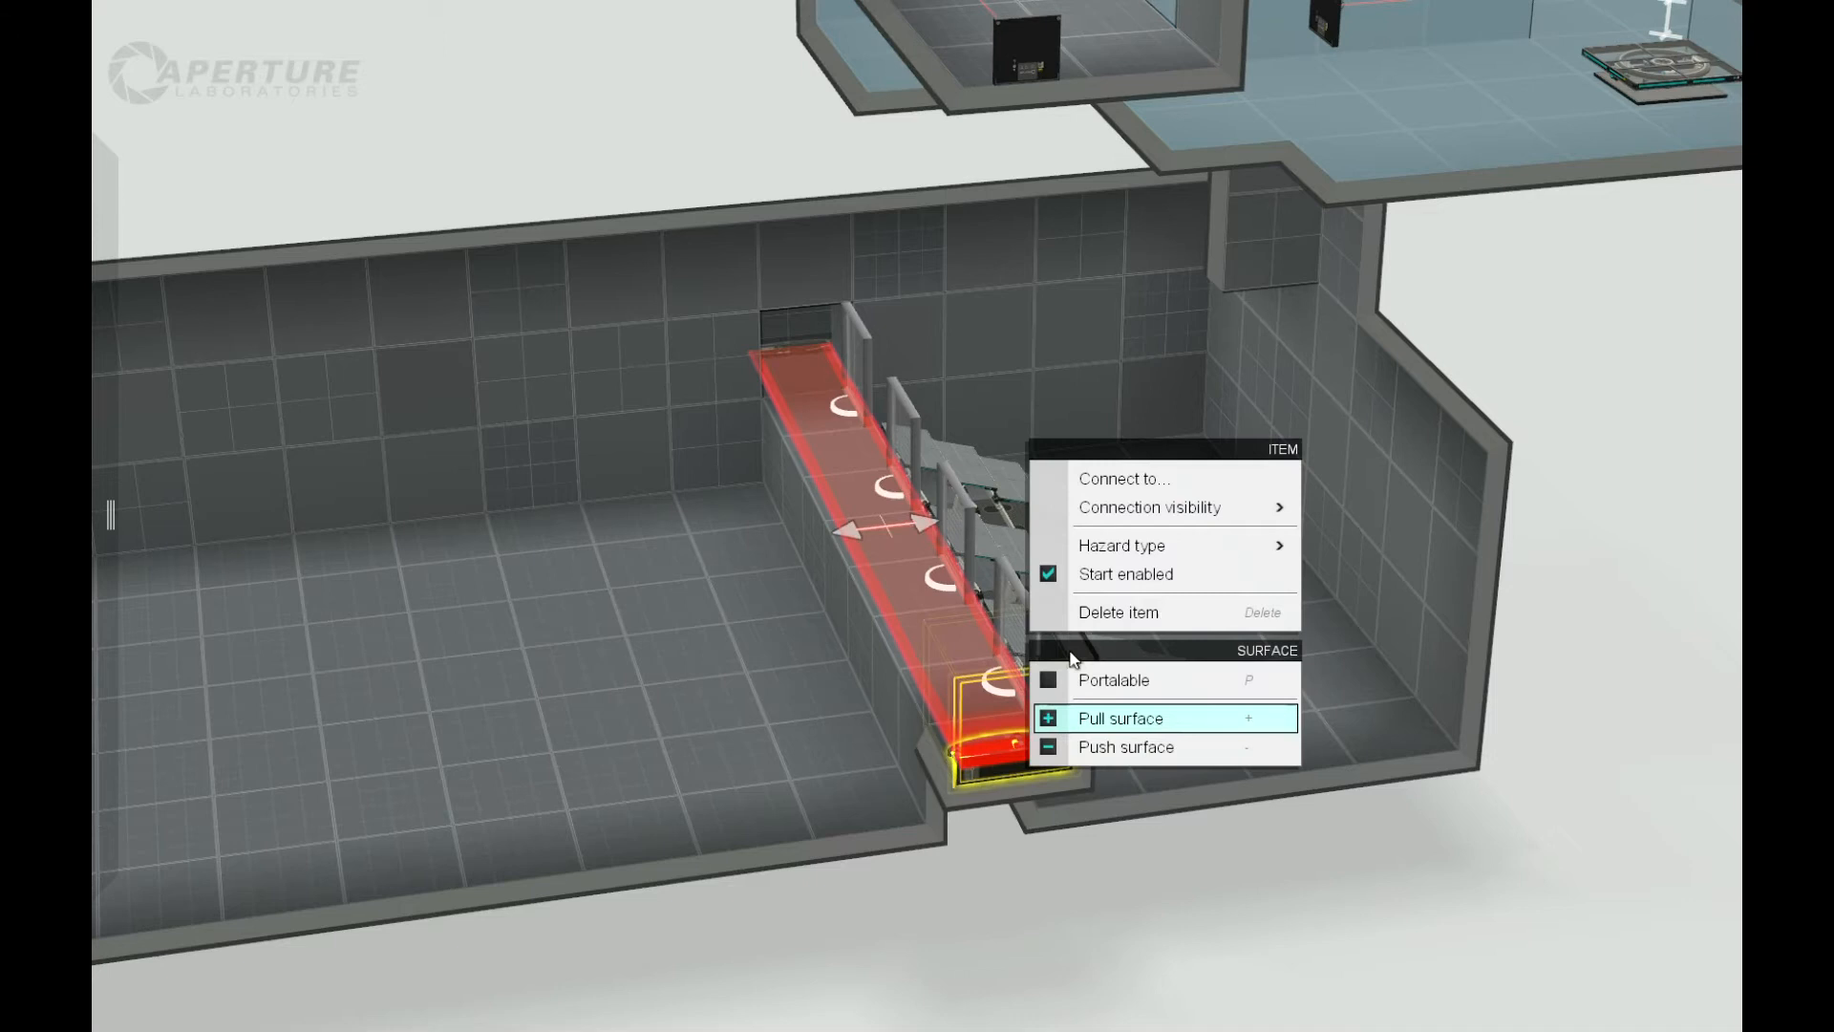
left_click(1049, 575)
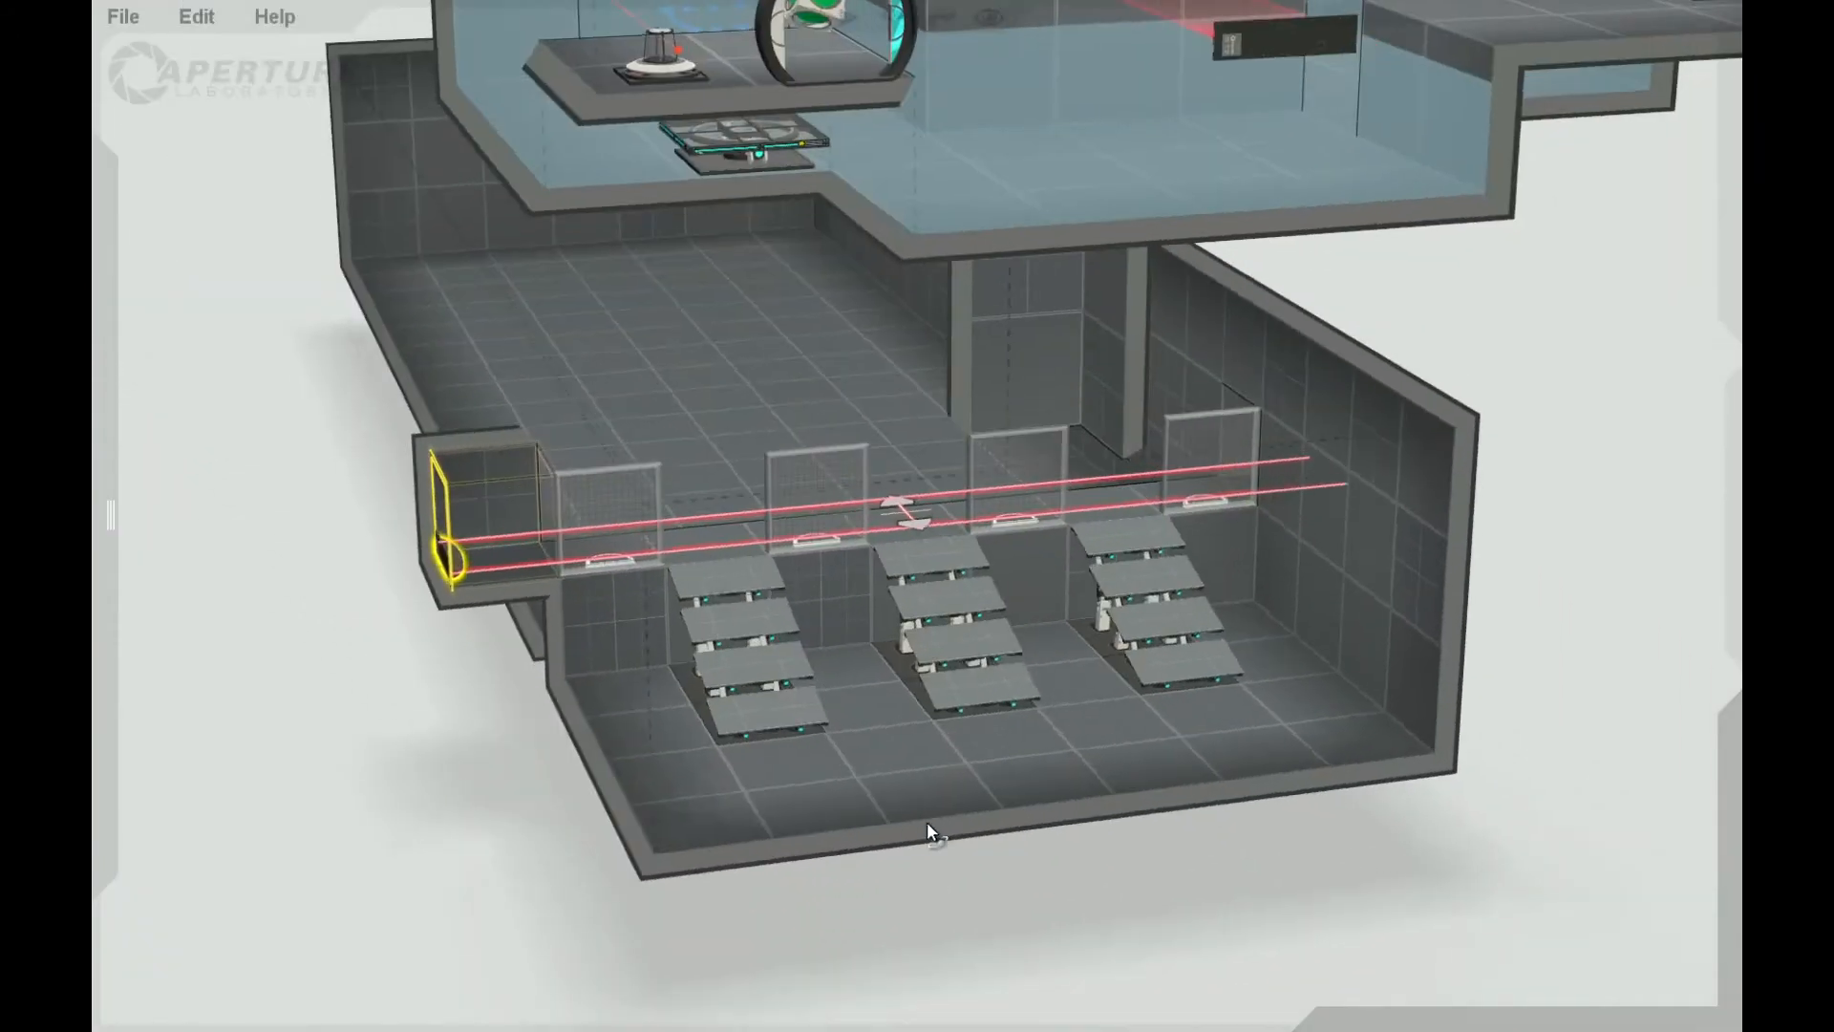
Step: Place a Trigger Once block on the ledge at the top of the end staircase
left_click_drag(927, 822, 1060, 873)
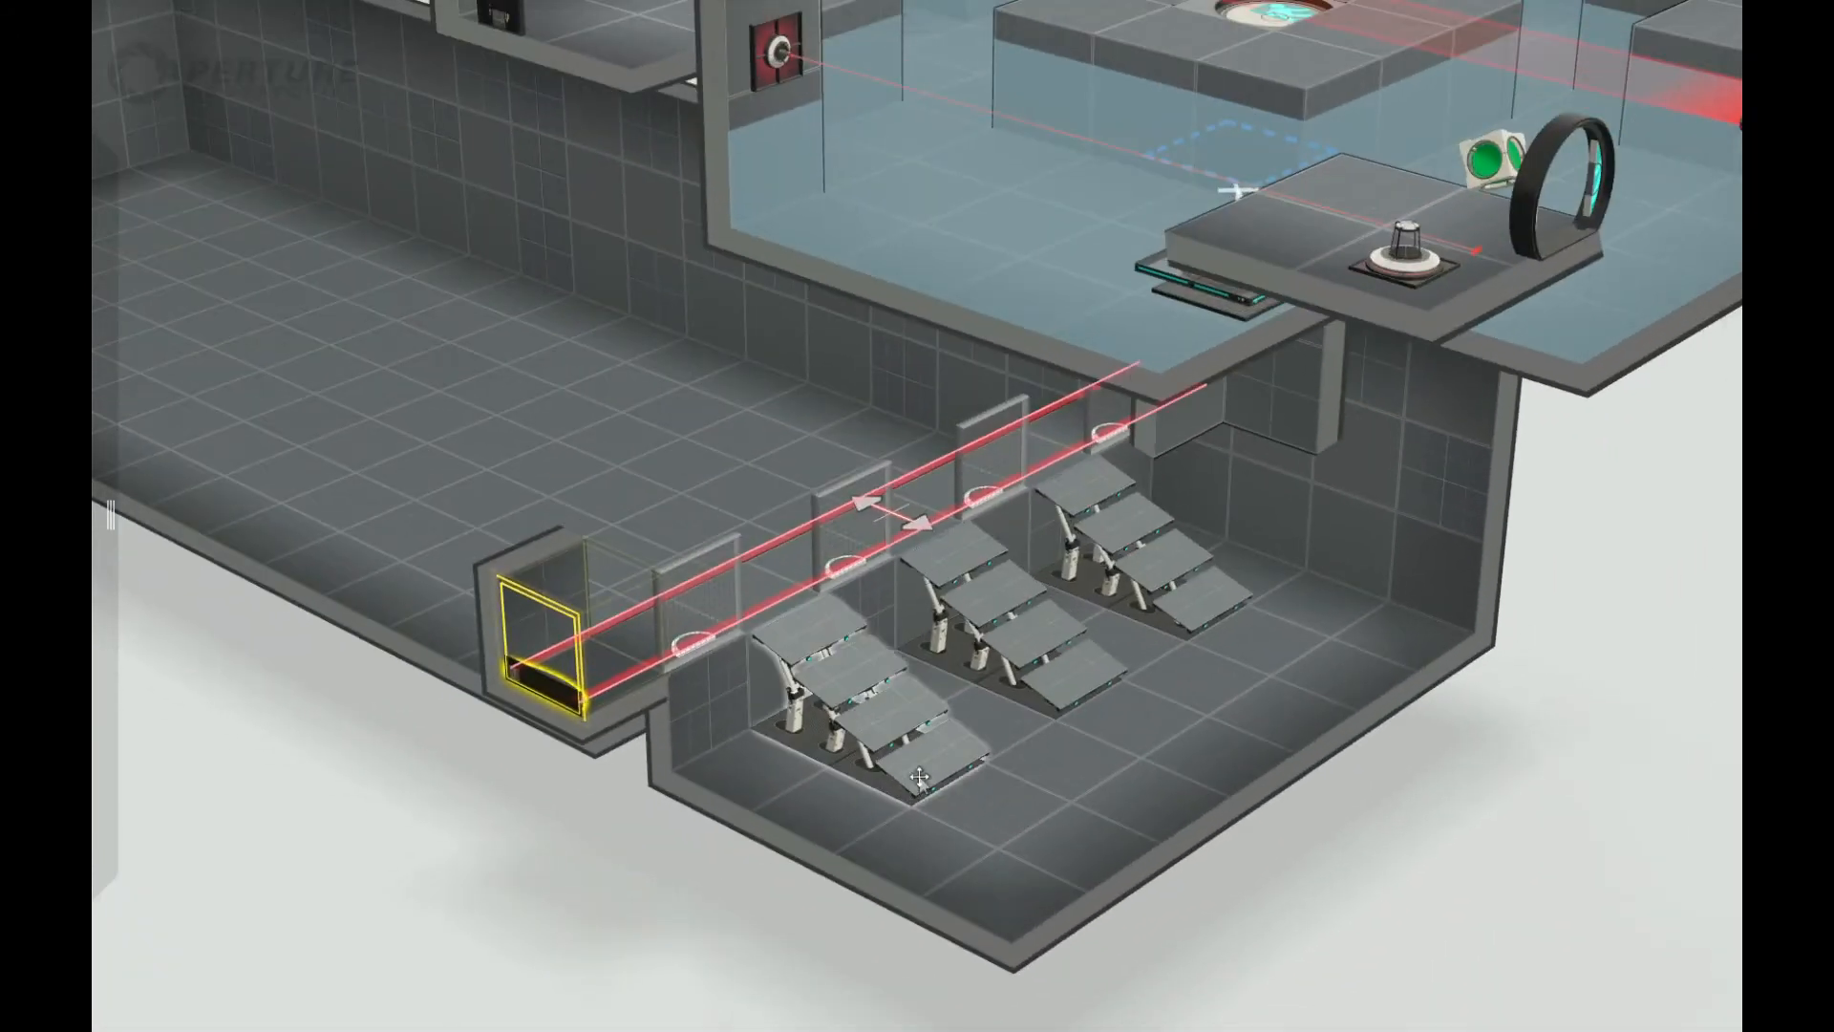
mouse_move(112, 655)
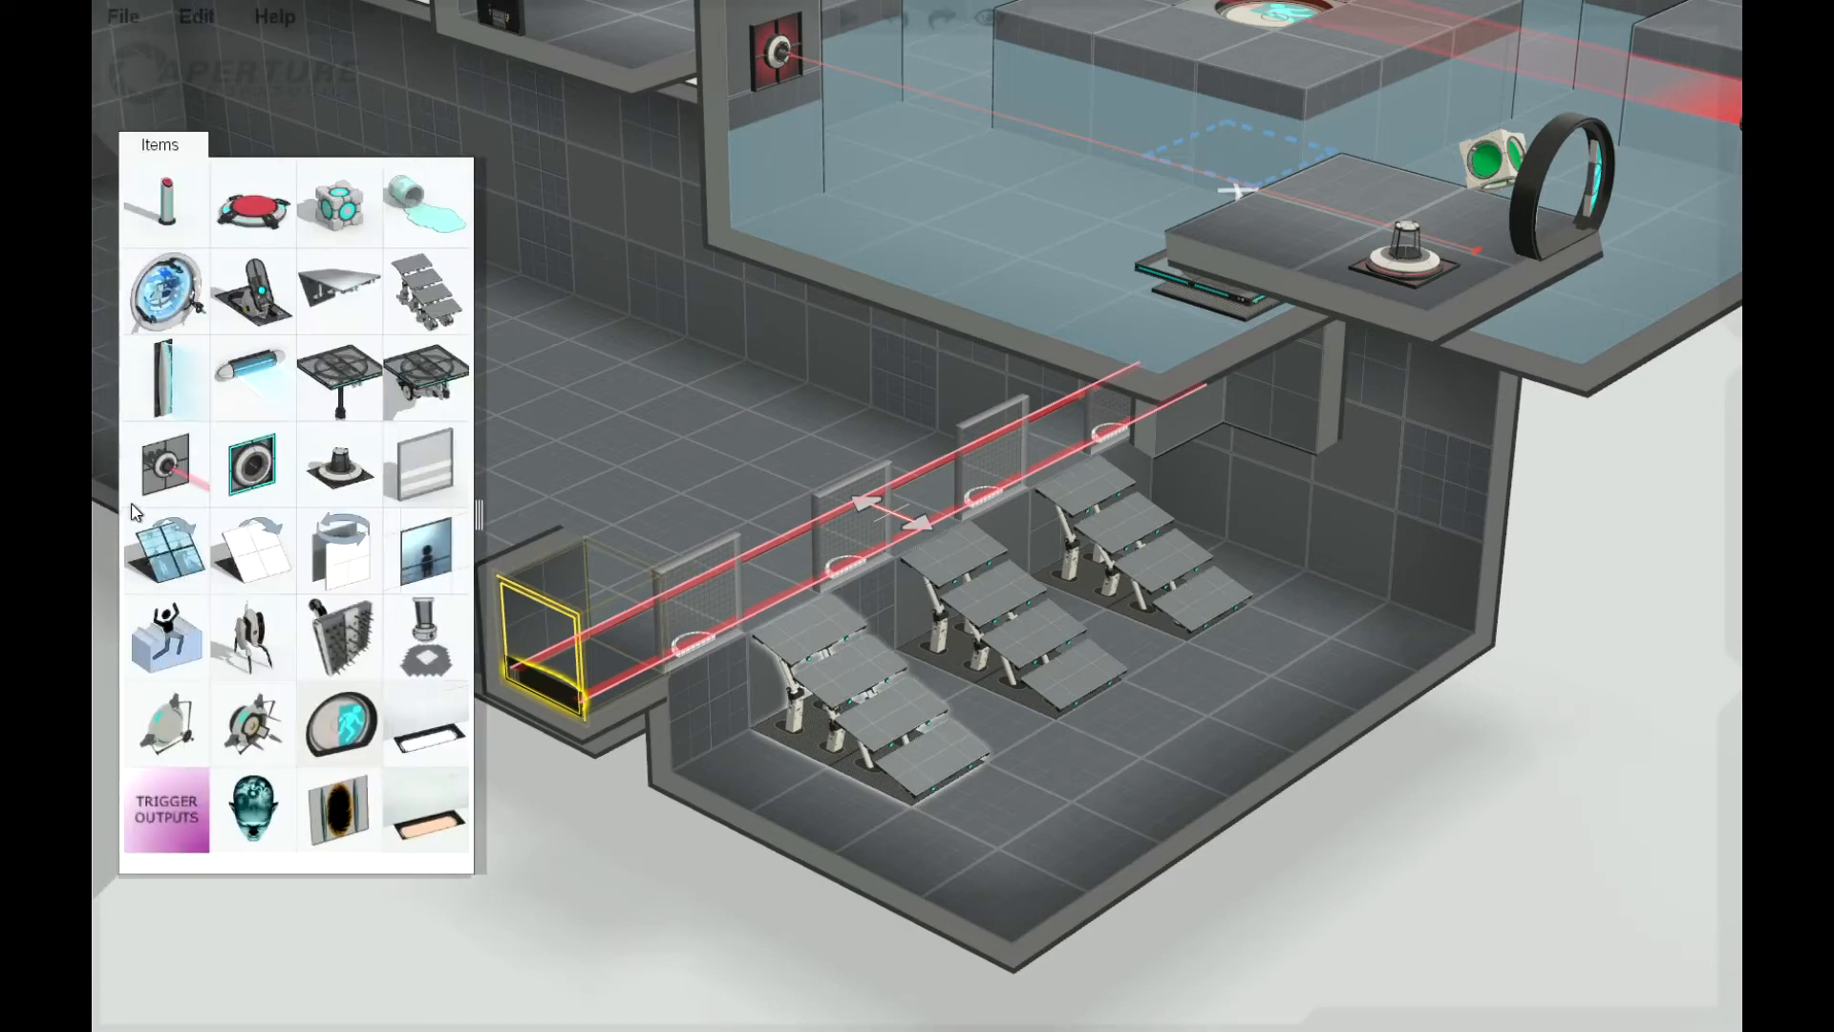
left_click_drag(166, 810, 712, 587)
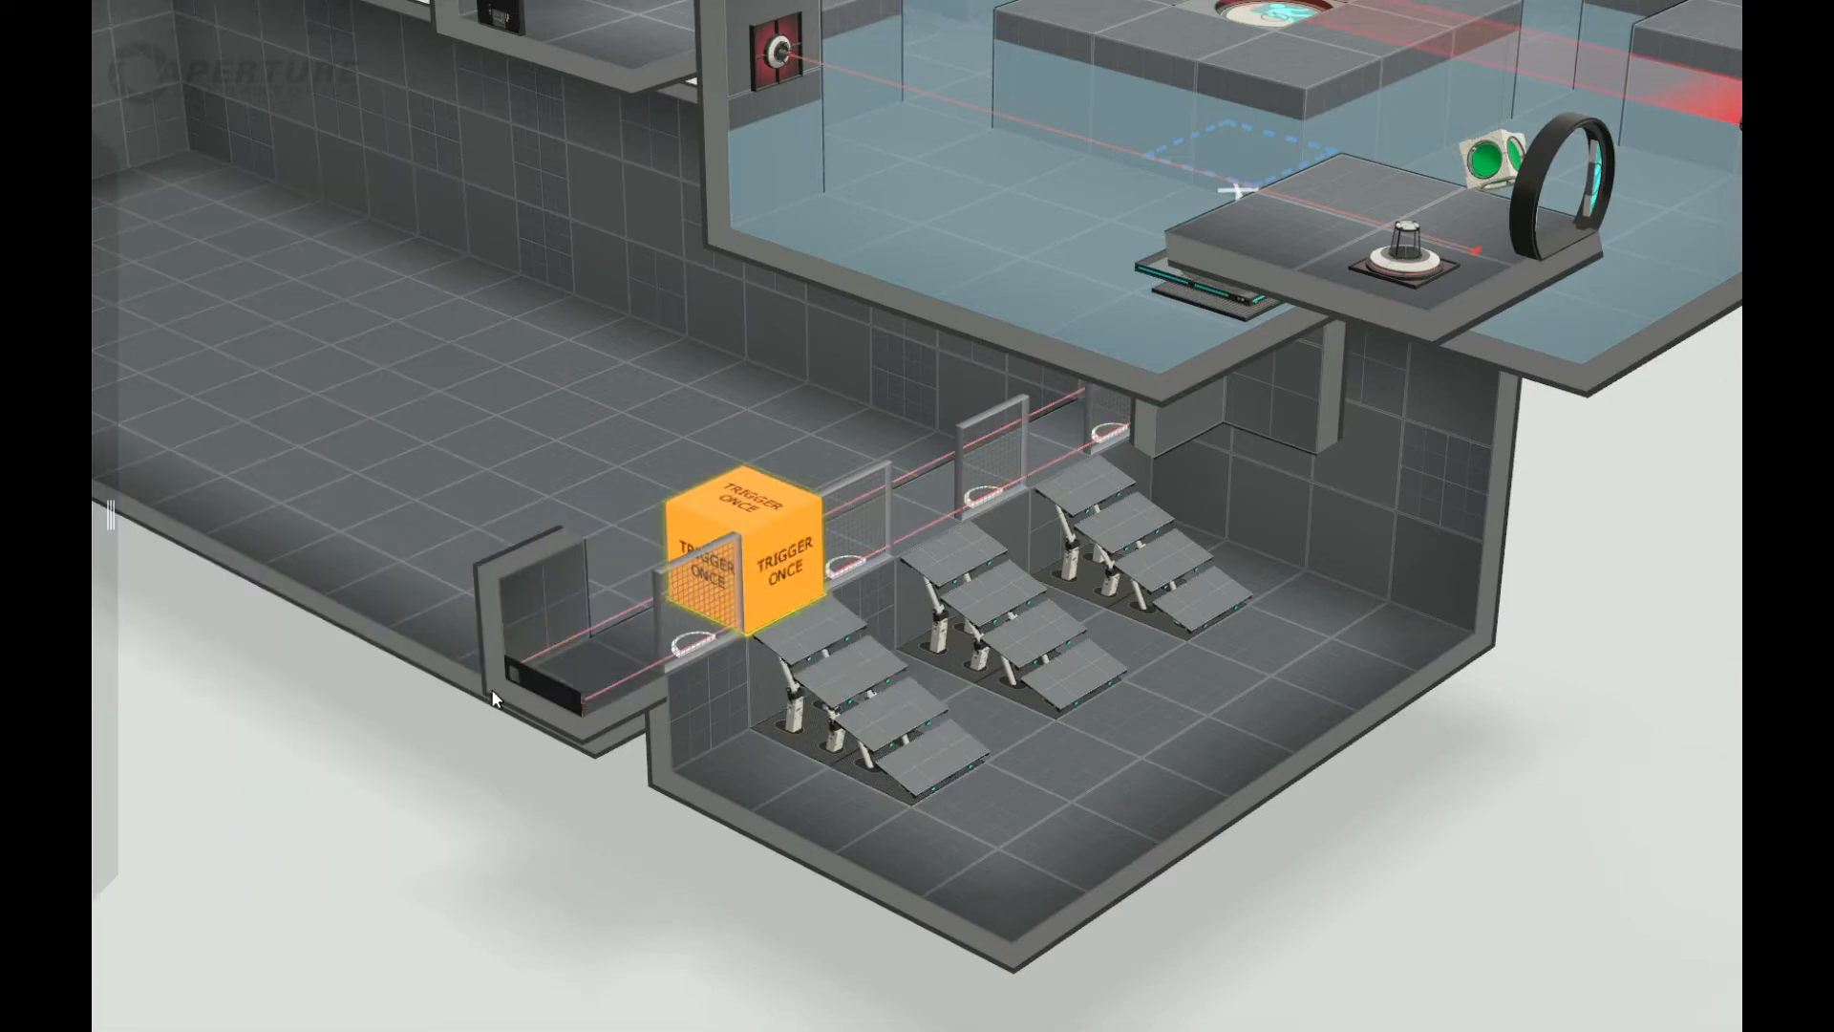
Step: Place a second trigger block on the floor by the foot of the stairs and set its button type to Trigger Multiple
left_click_drag(1370, 829, 1215, 639)
right_click_drag(1216, 644, 732, 828)
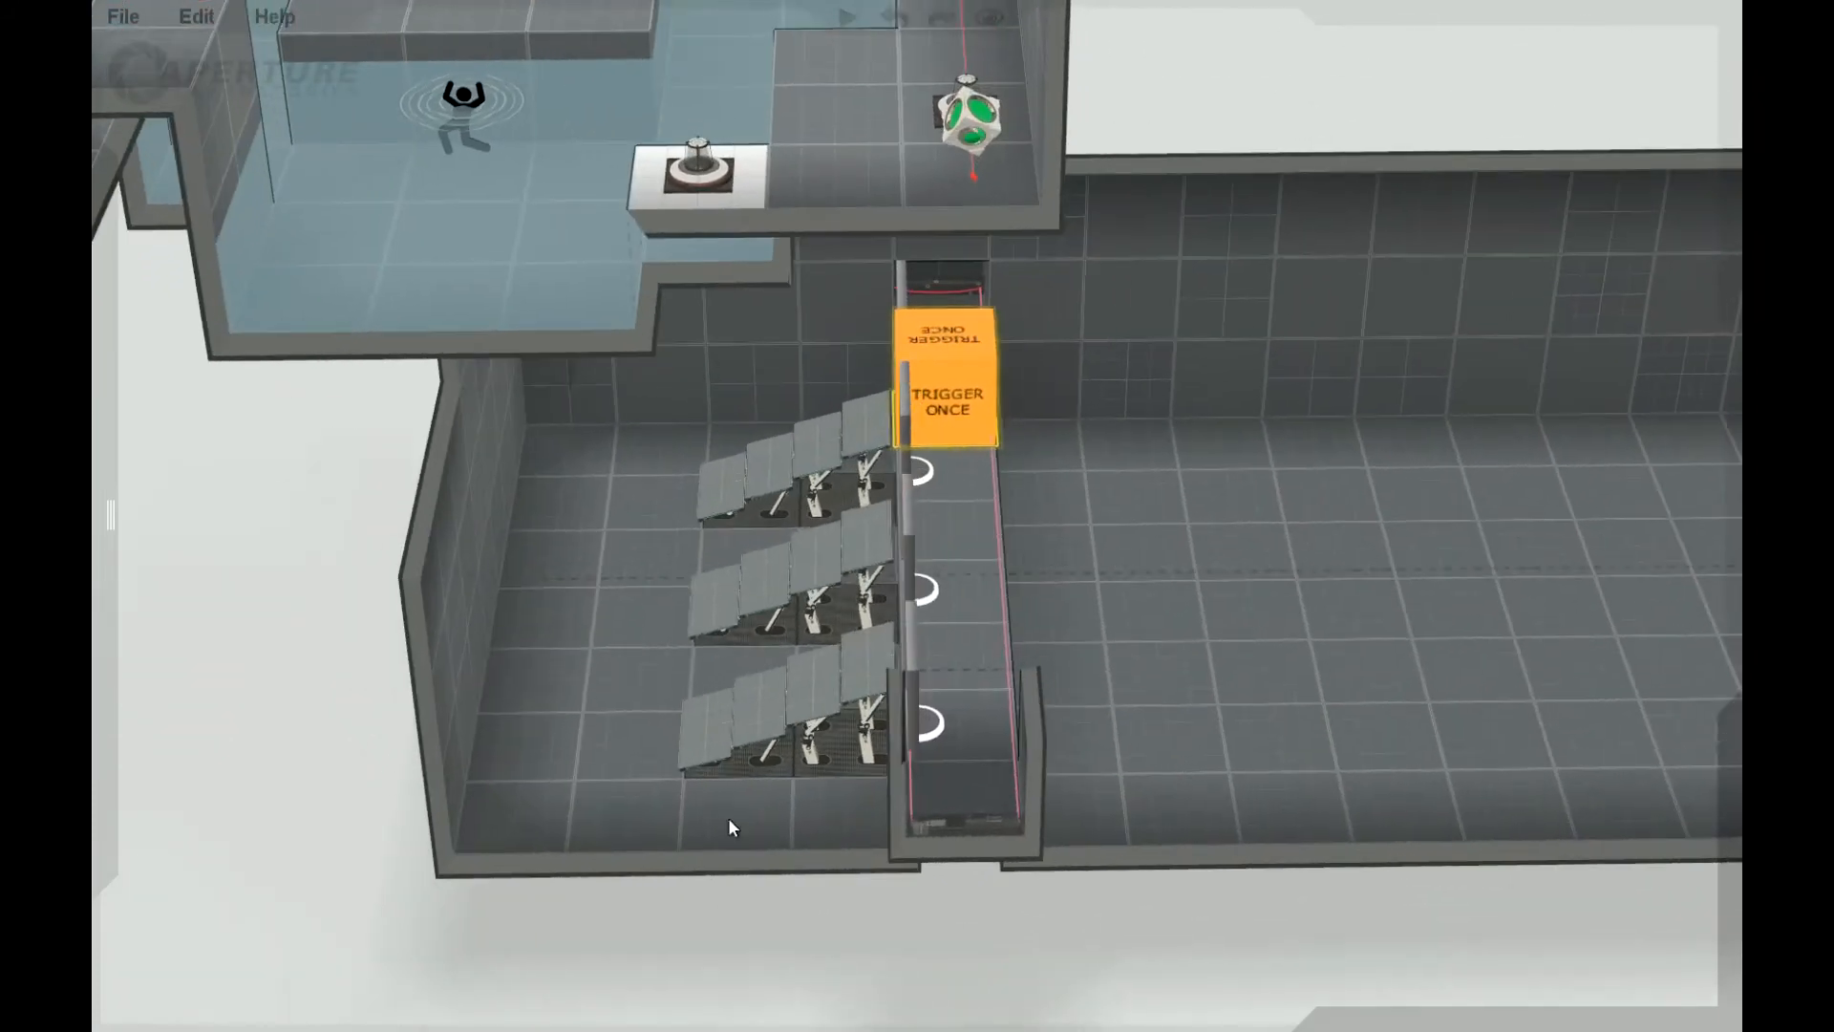
mouse_move(153, 812)
left_click_drag(158, 812, 592, 634)
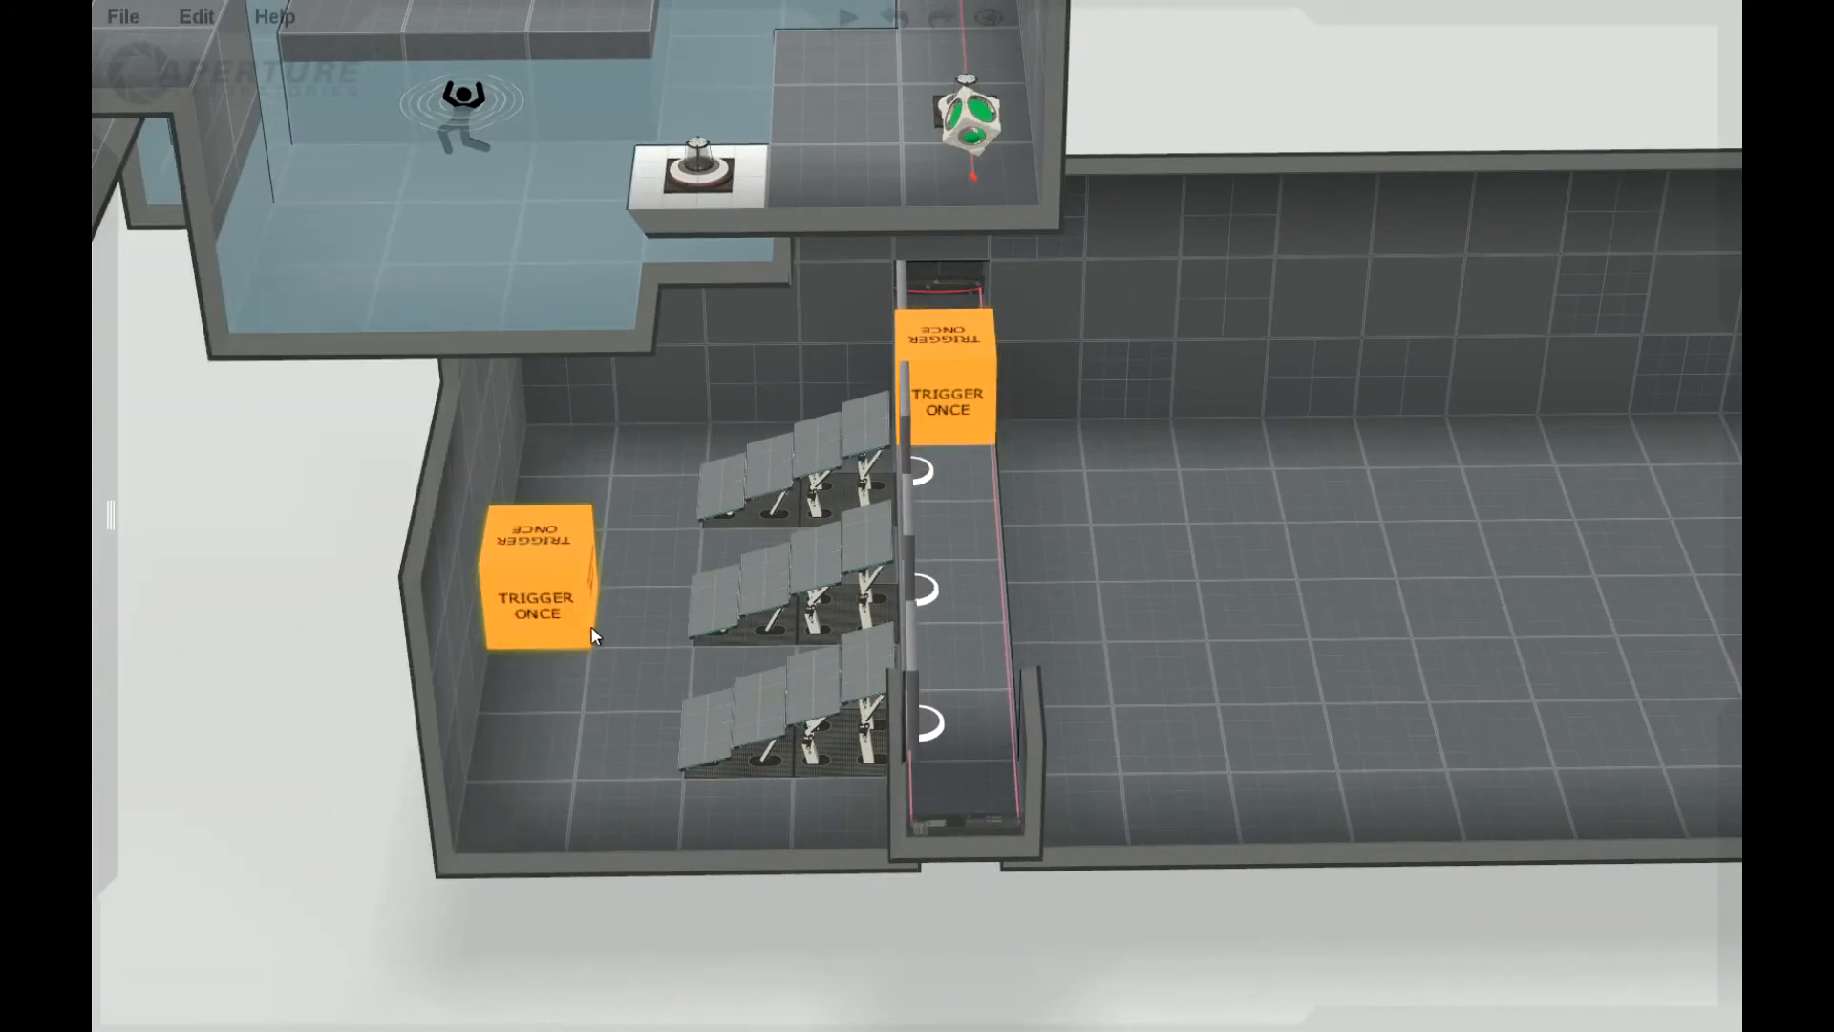
right_click(545, 594)
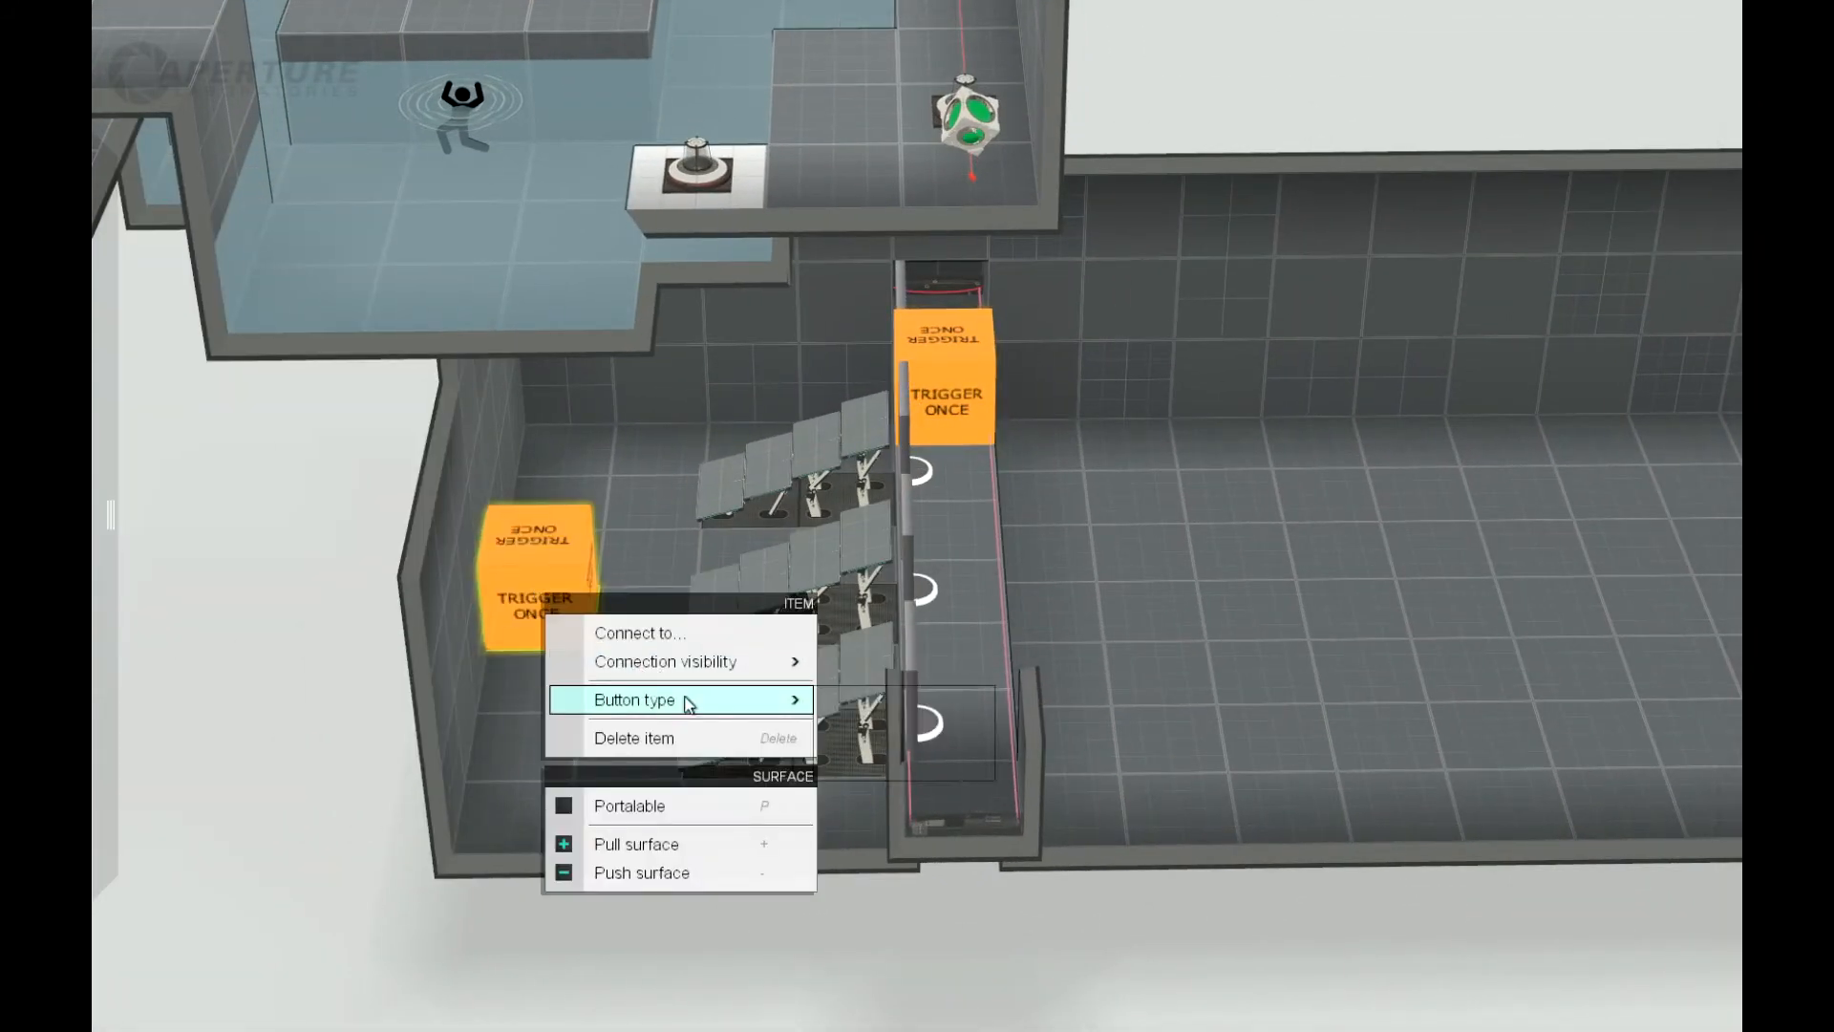
mouse_move(683, 702)
left_click(865, 734)
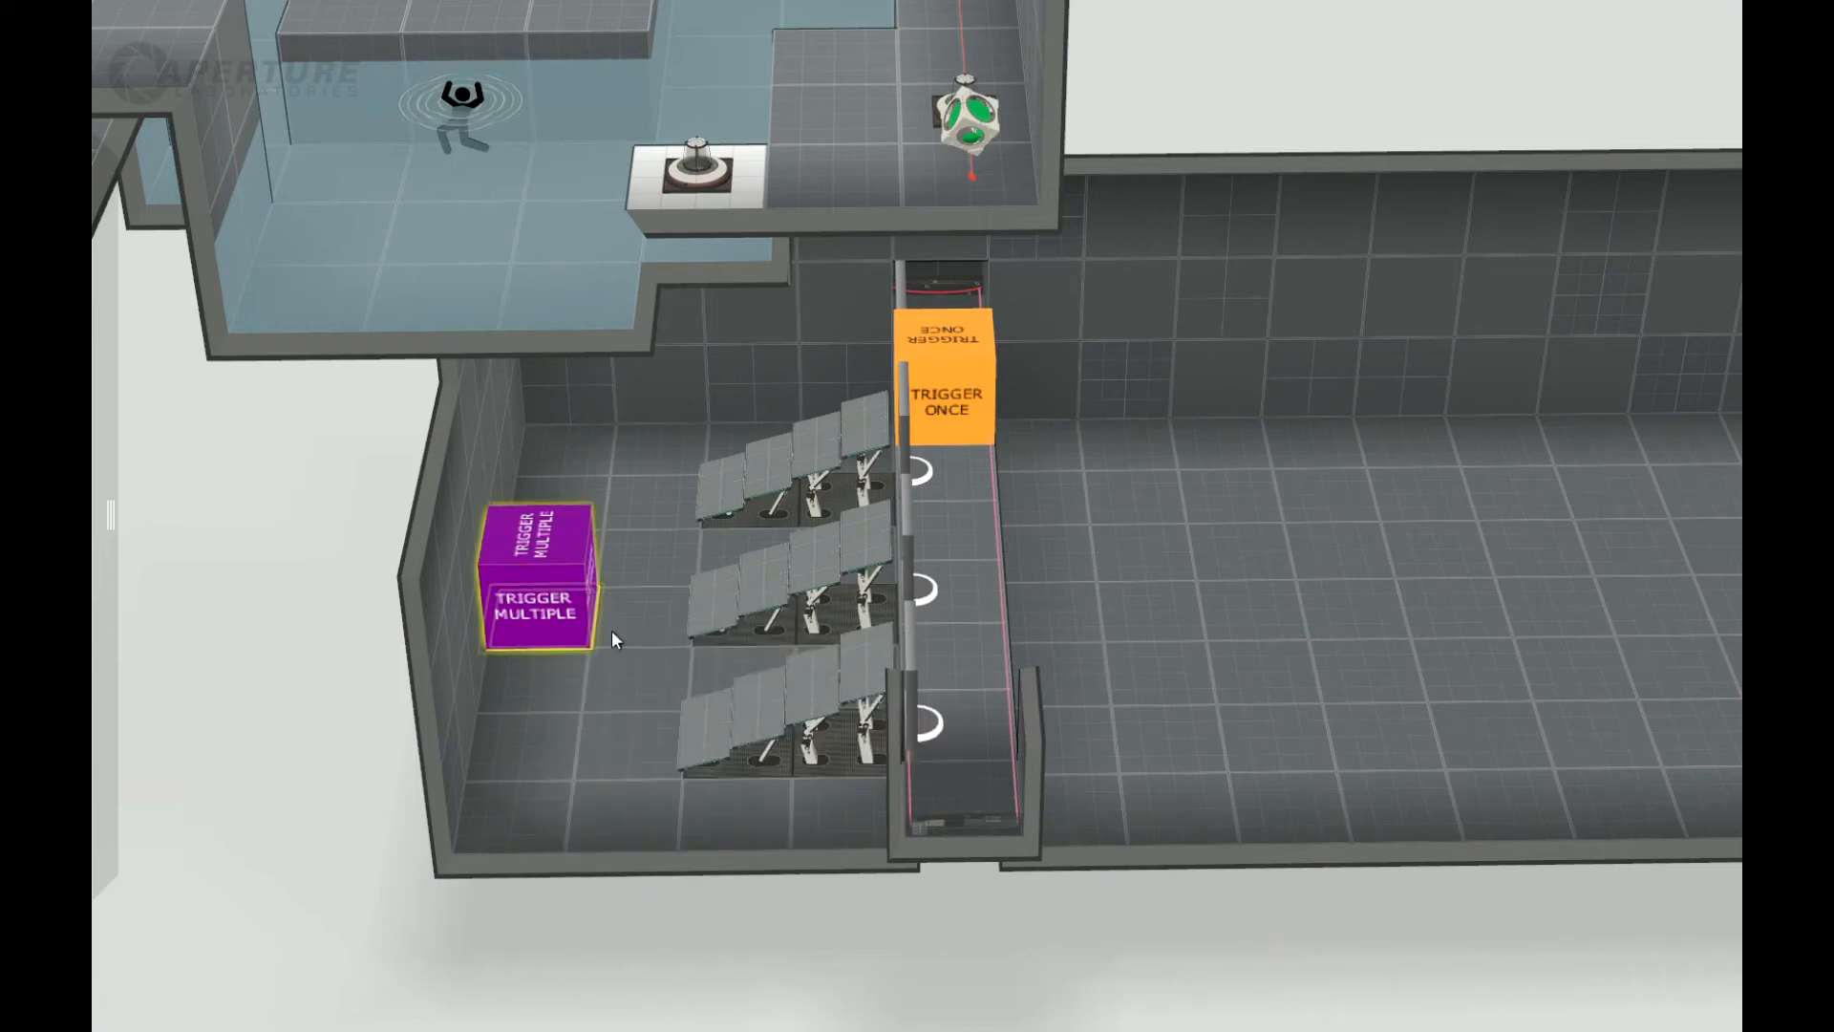
Step: Move the Trigger Multiple block onto the middle staircase and duplicate it onto that staircase's upper half and the foot of the neighbouring staircase
left_click_drag(550, 604, 721, 602)
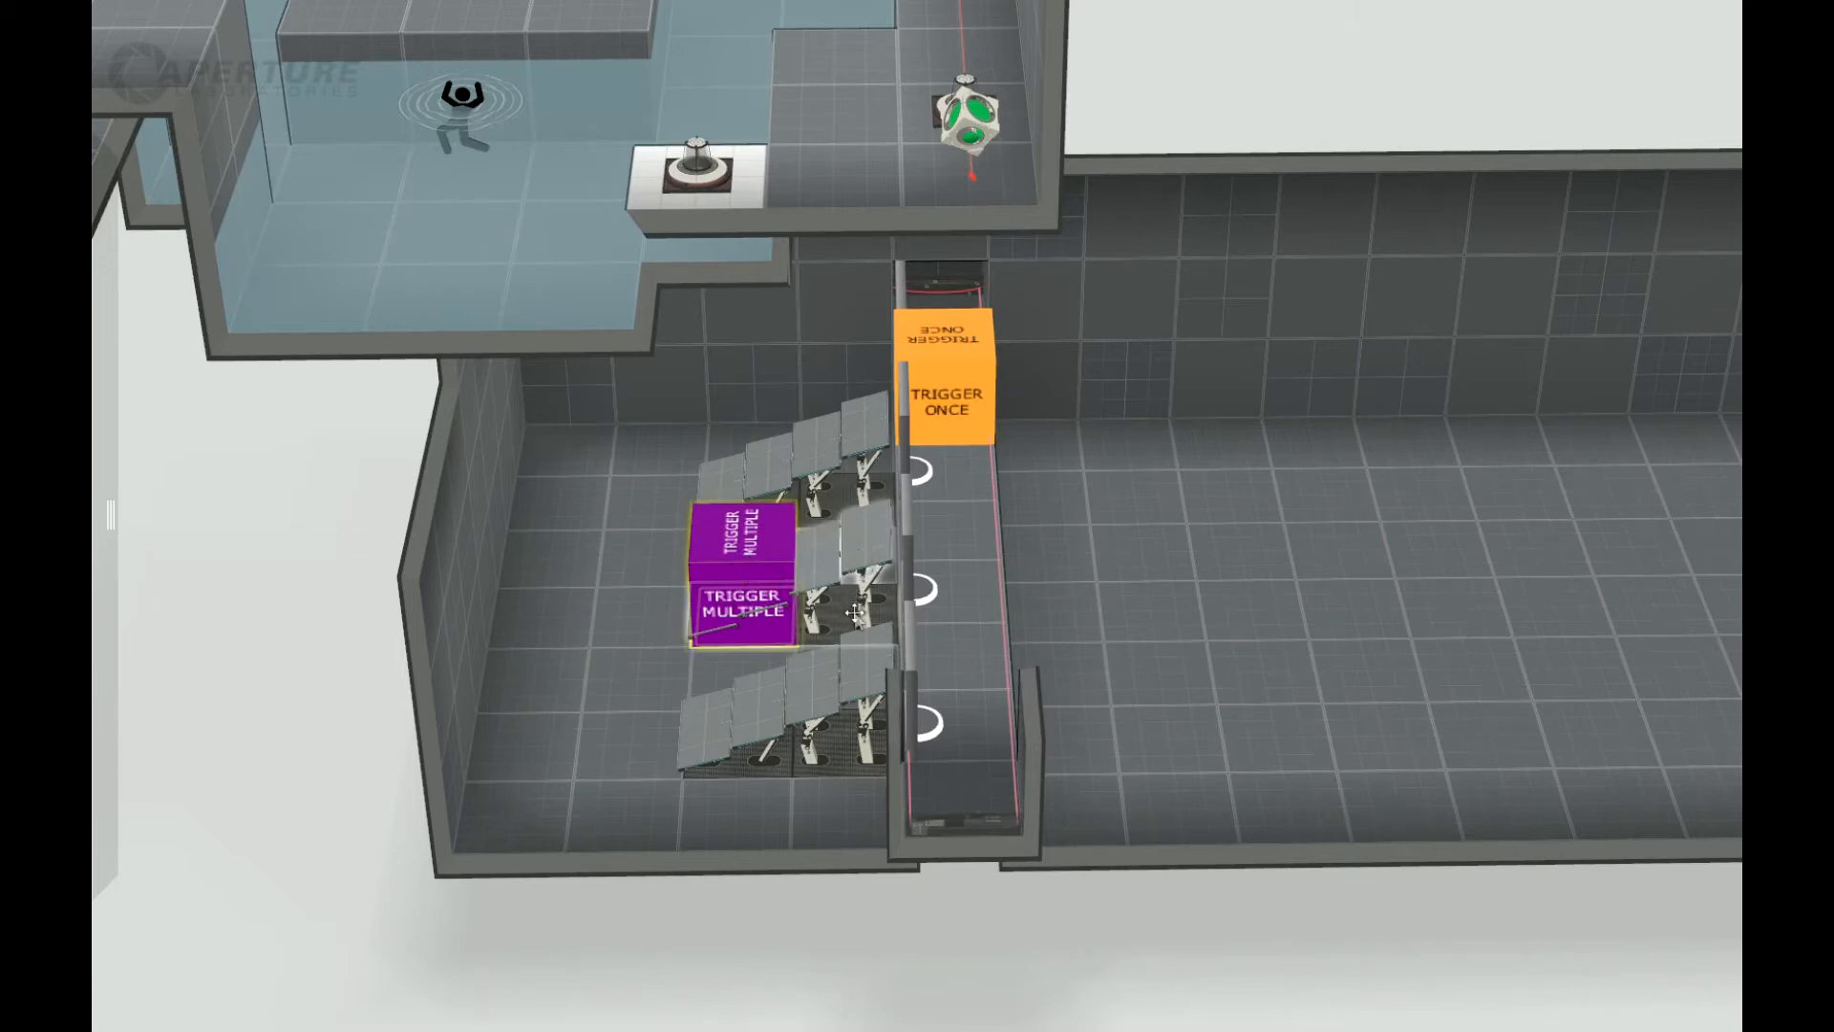
left_click_drag(763, 580, 839, 622, "shift")
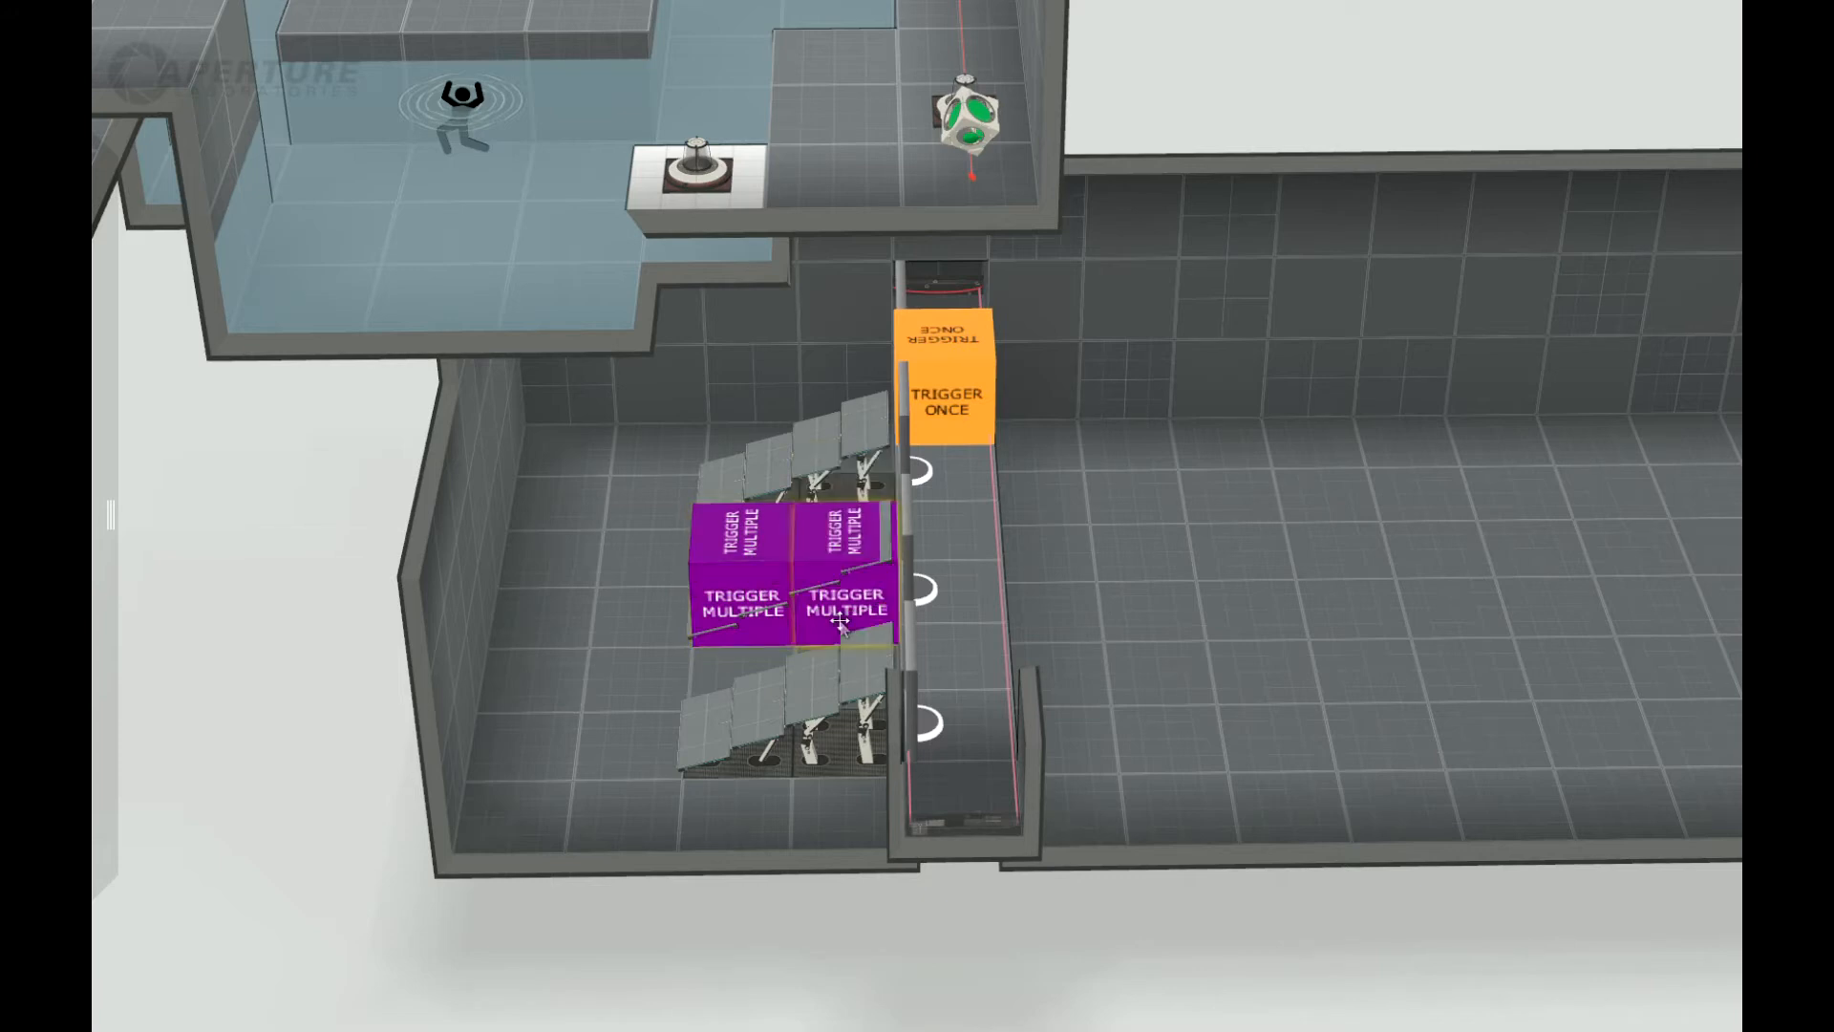
right_click_drag(802, 835, 860, 770)
left_click_drag(807, 381, 851, 617, "shift")
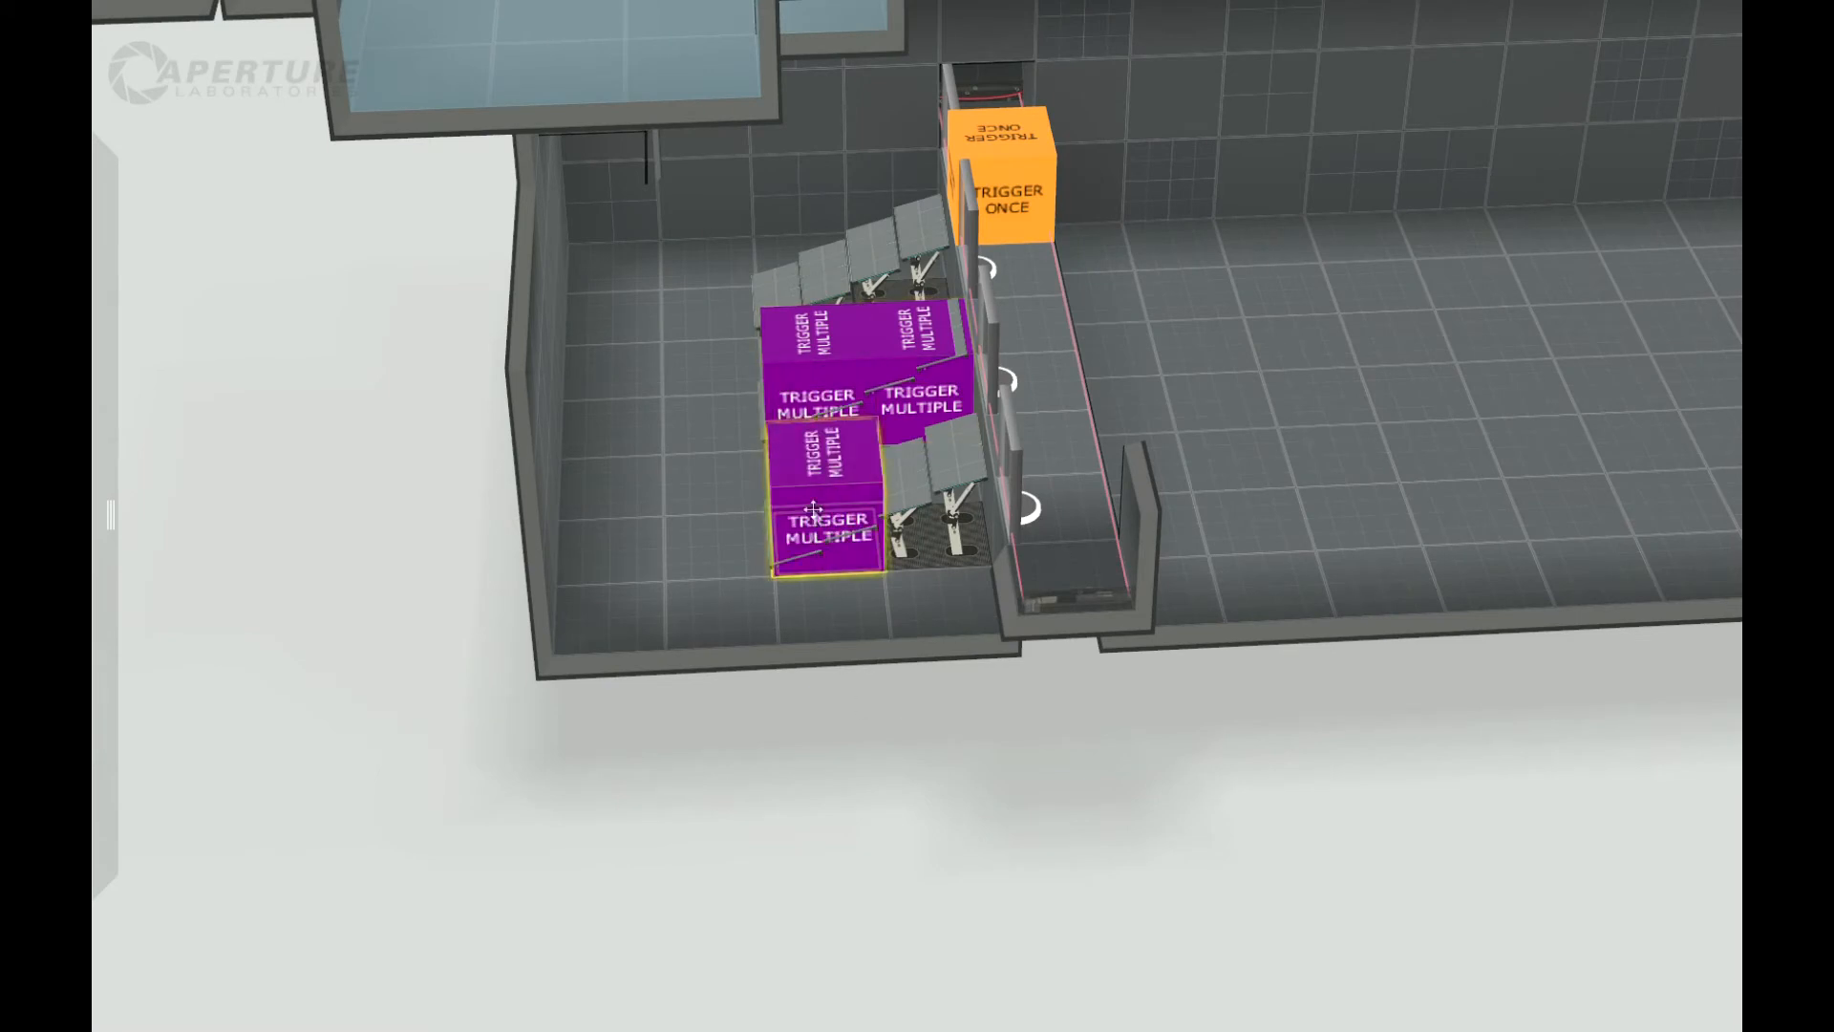
right_click_drag(887, 772, 1162, 622)
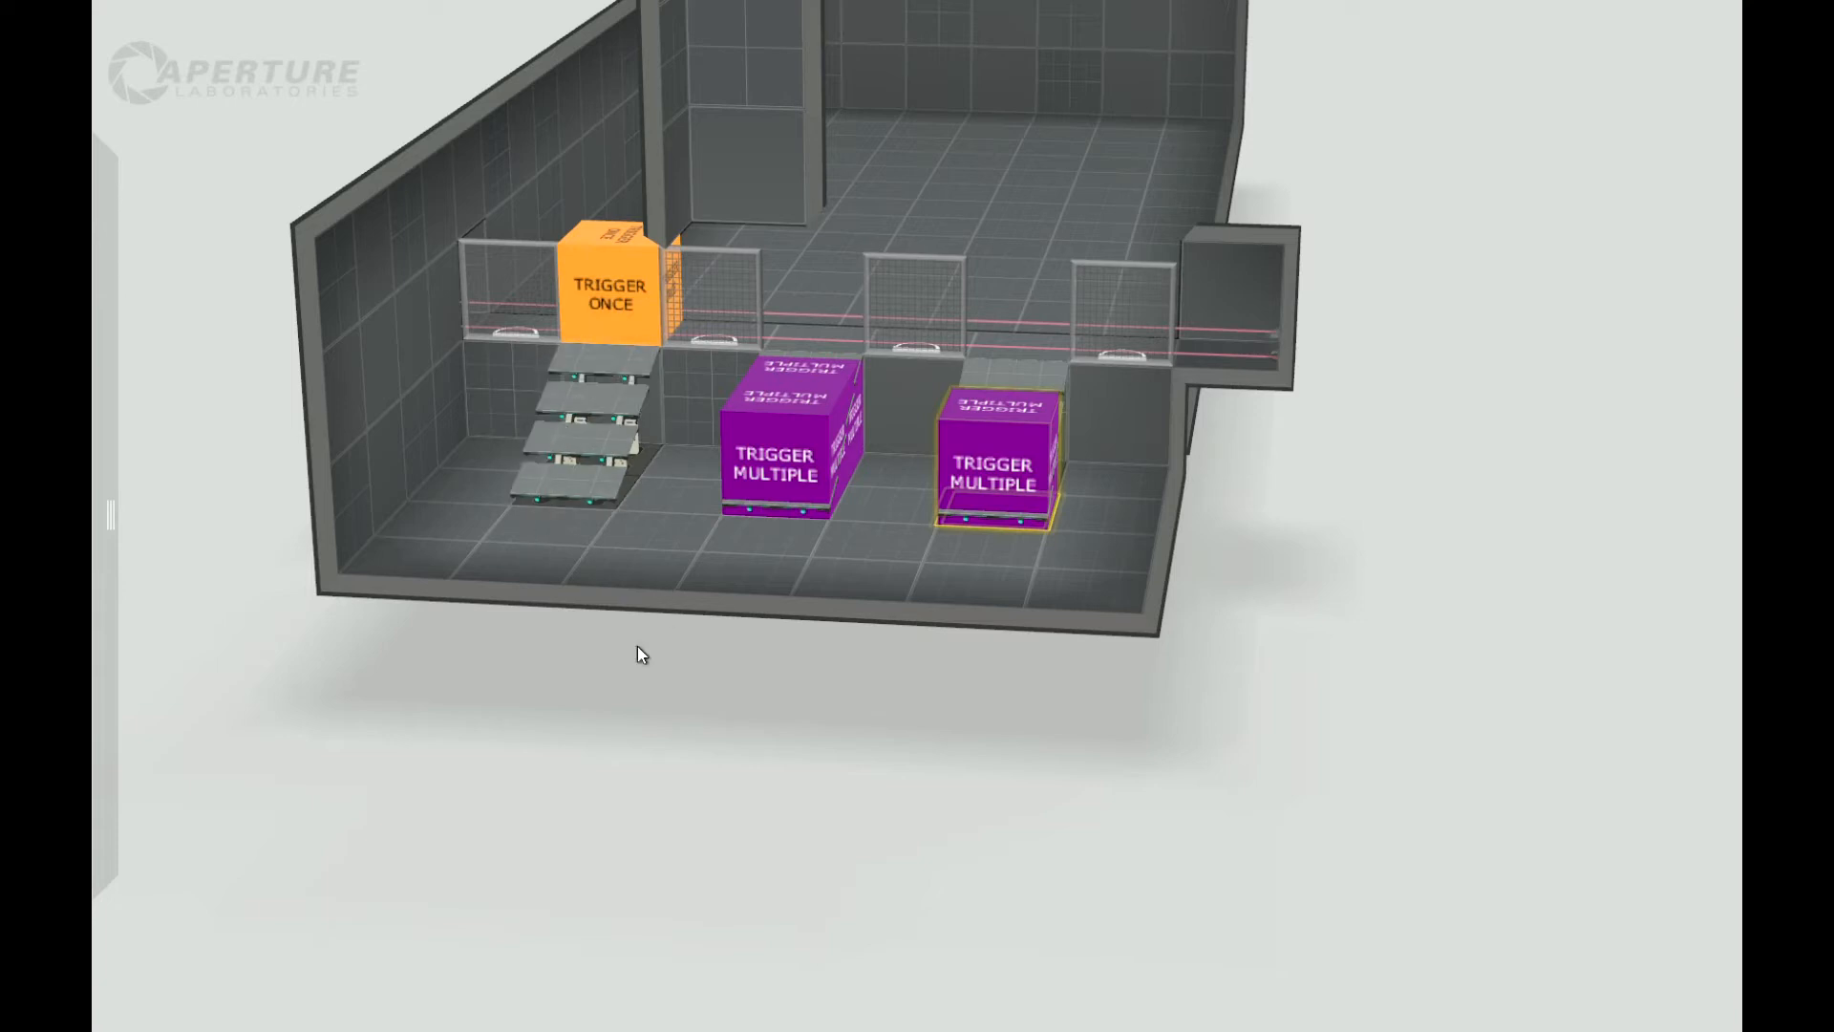
right_click_drag(1324, 612, 909, 711)
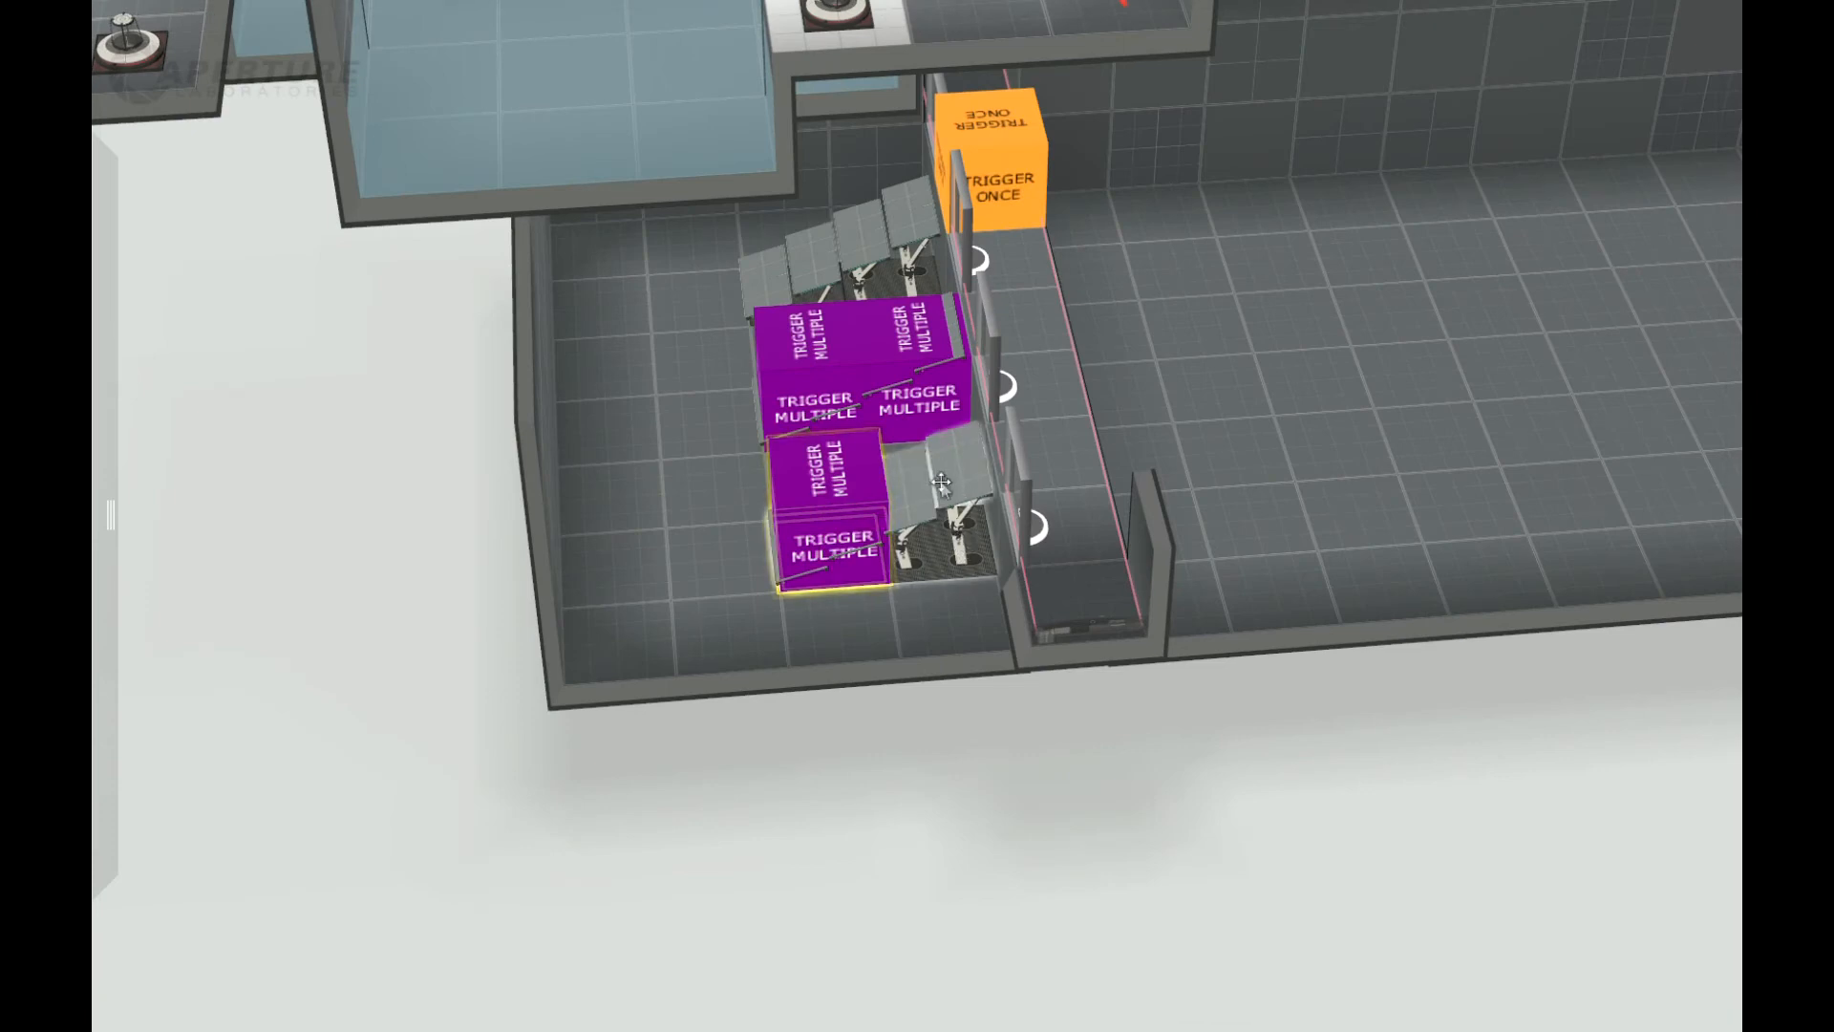
left_click_drag(1085, 775, 1145, 764)
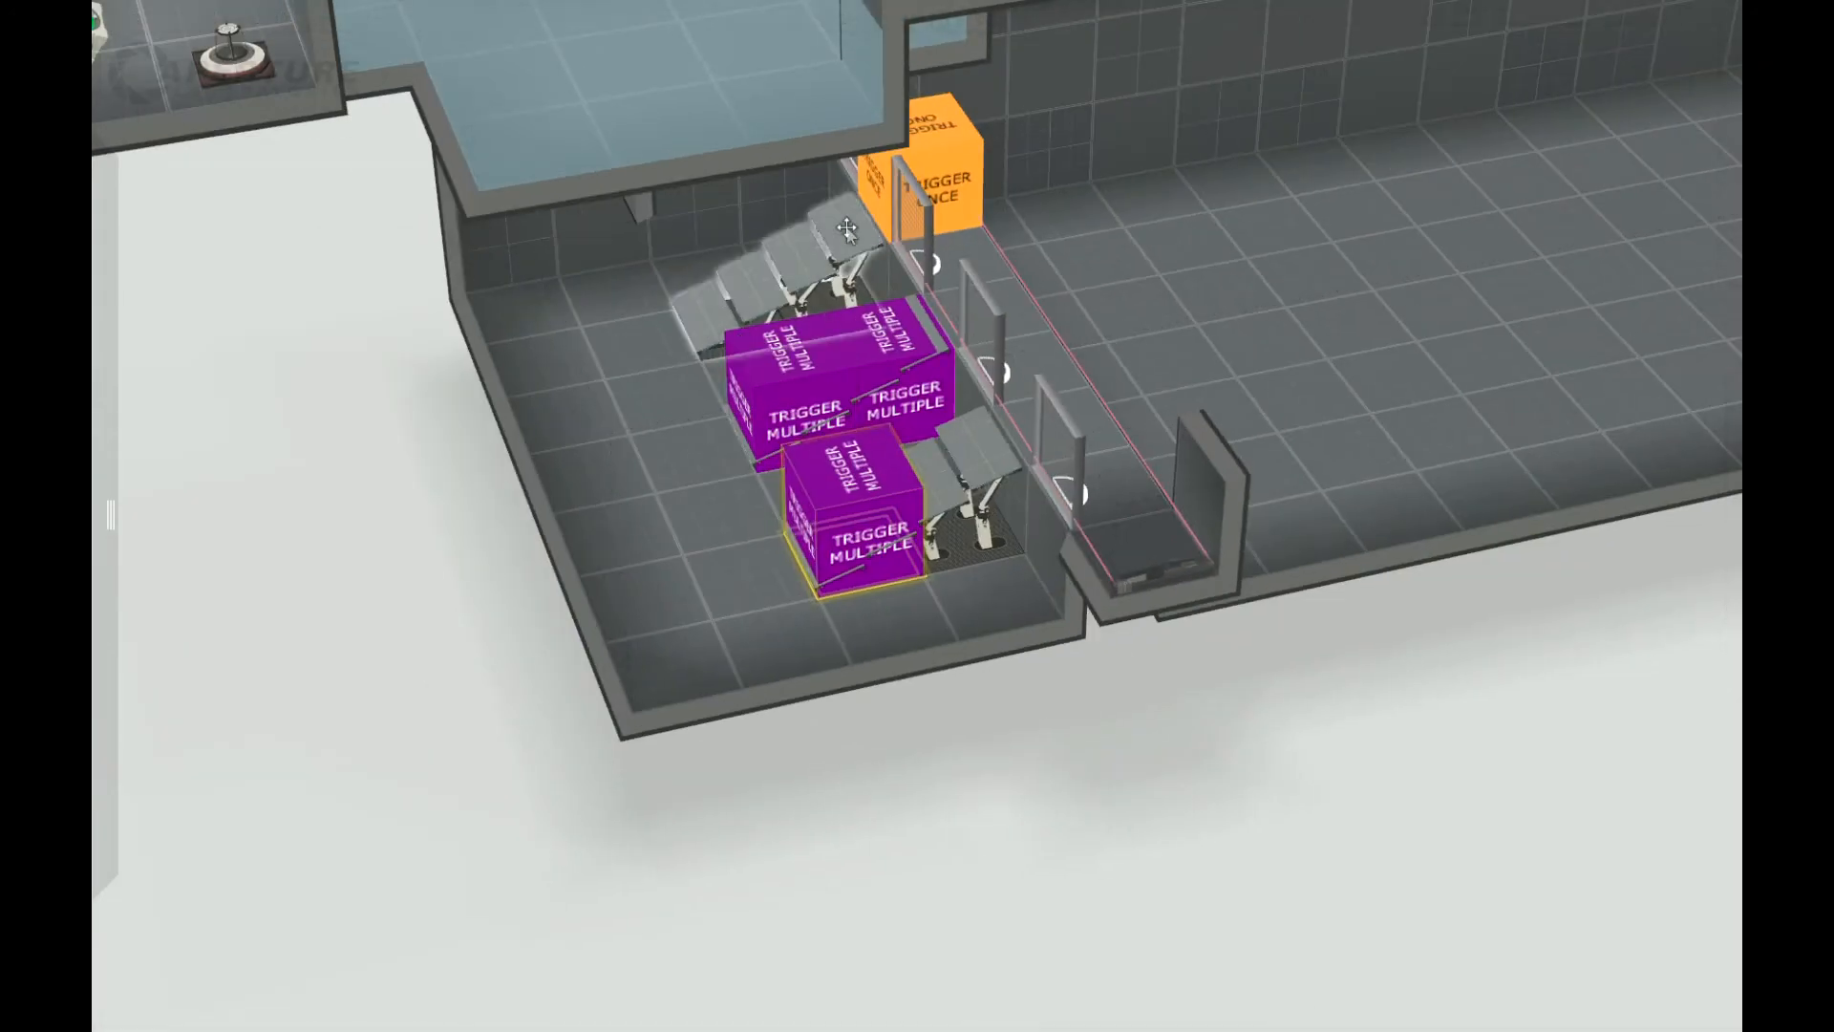
left_click_drag(1120, 779, 1121, 505)
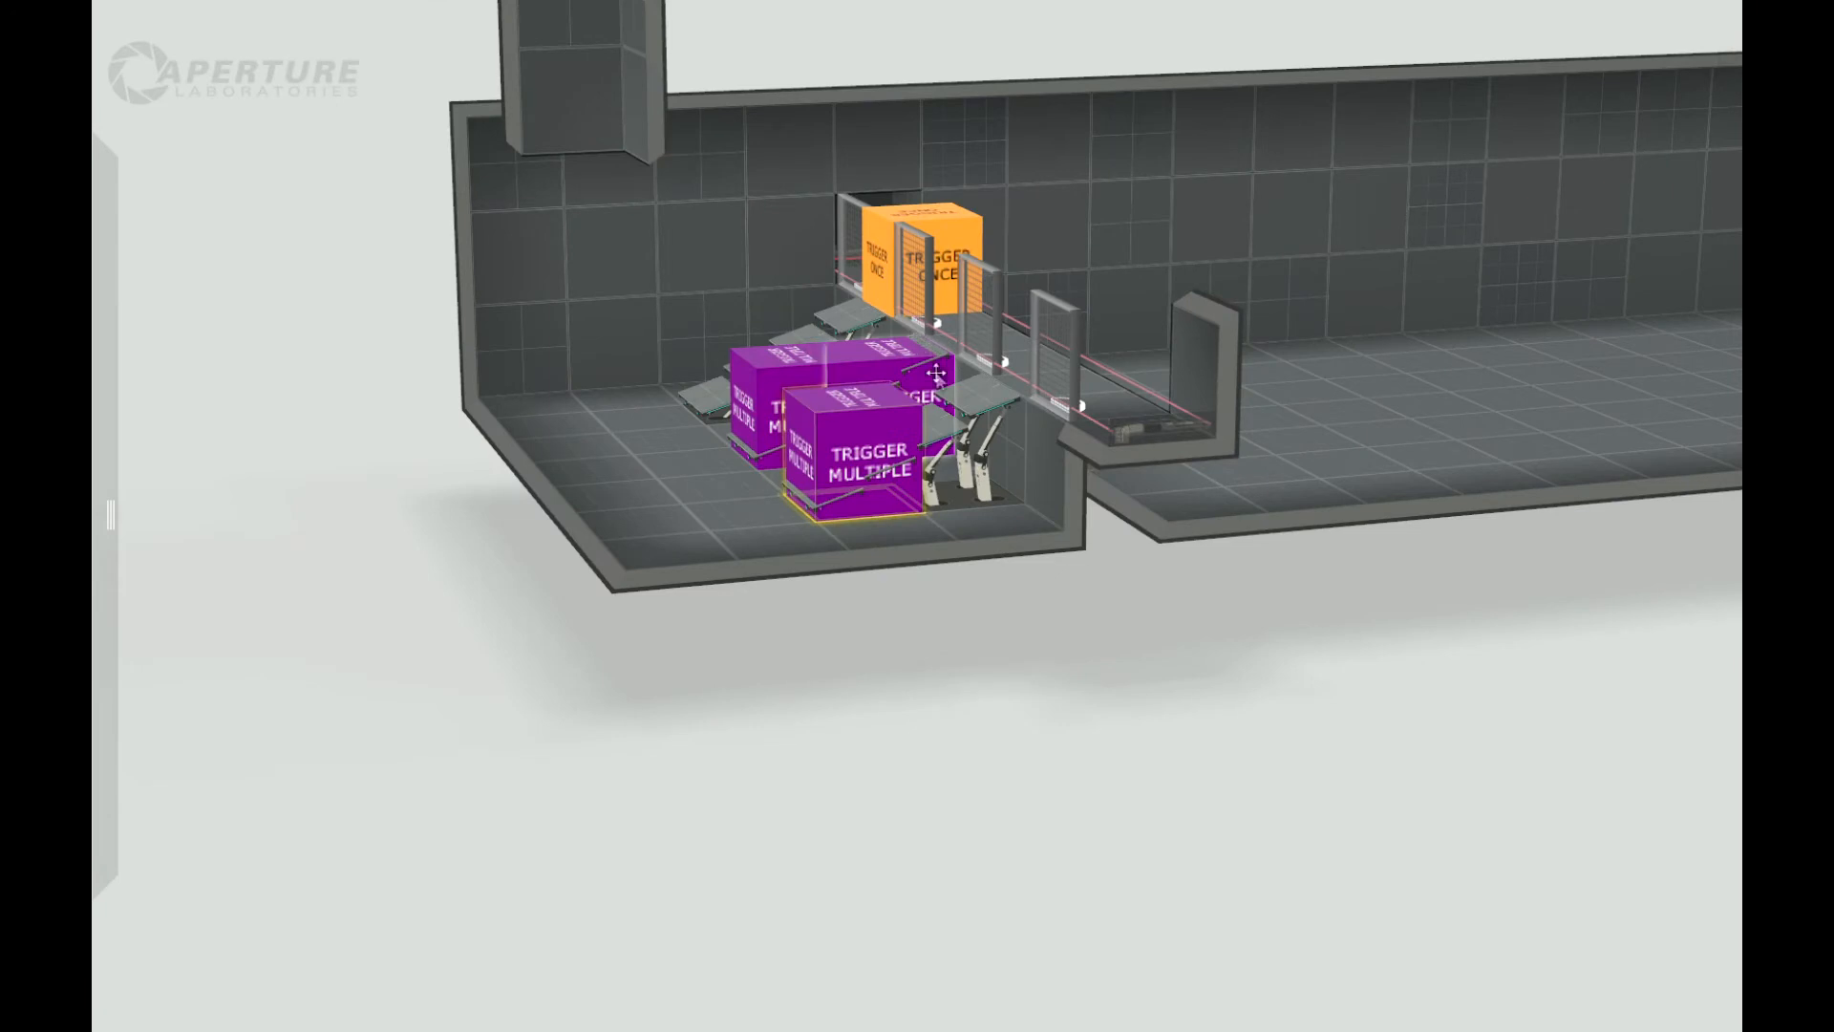
left_click_drag(1207, 729, 1118, 847)
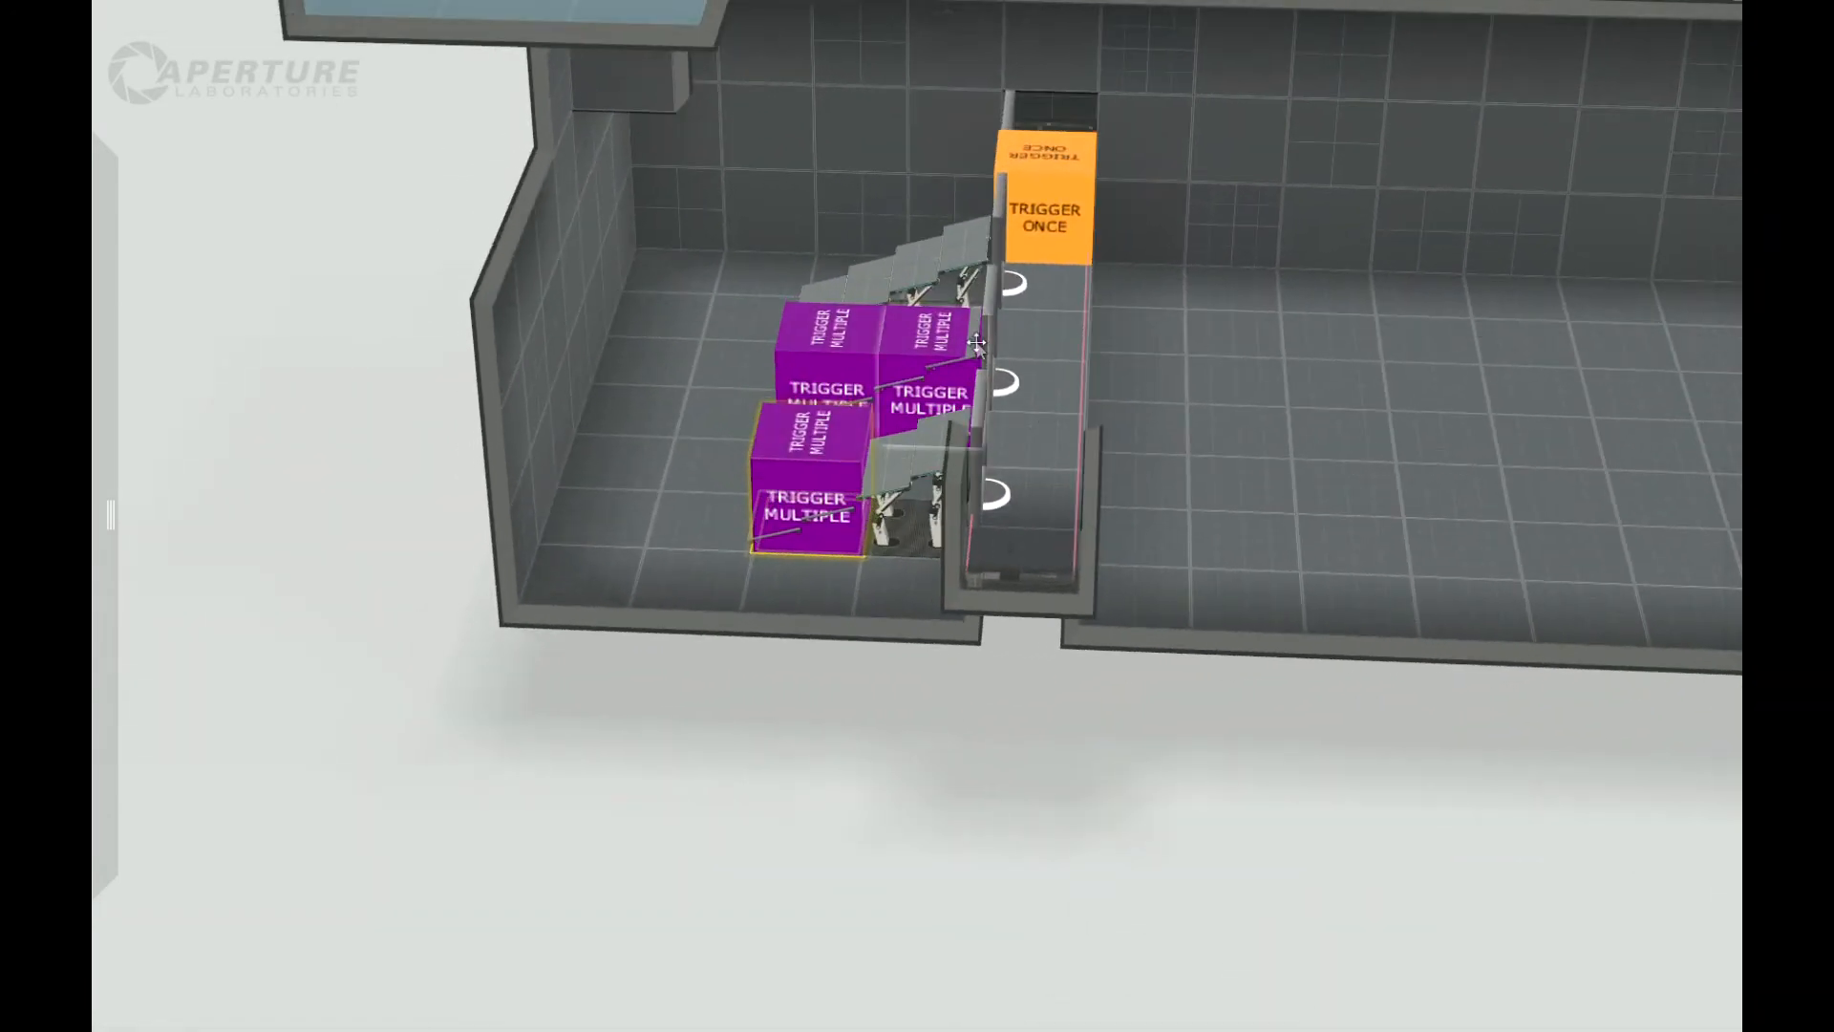
Step: Place four light bridge emitters on every other tile of the ledge's front face, projecting down the long hall
left_click_drag(1357, 774, 1398, 780)
middle_click_drag(1398, 781, 1082, 695)
left_click_drag(1113, 798, 630, 811)
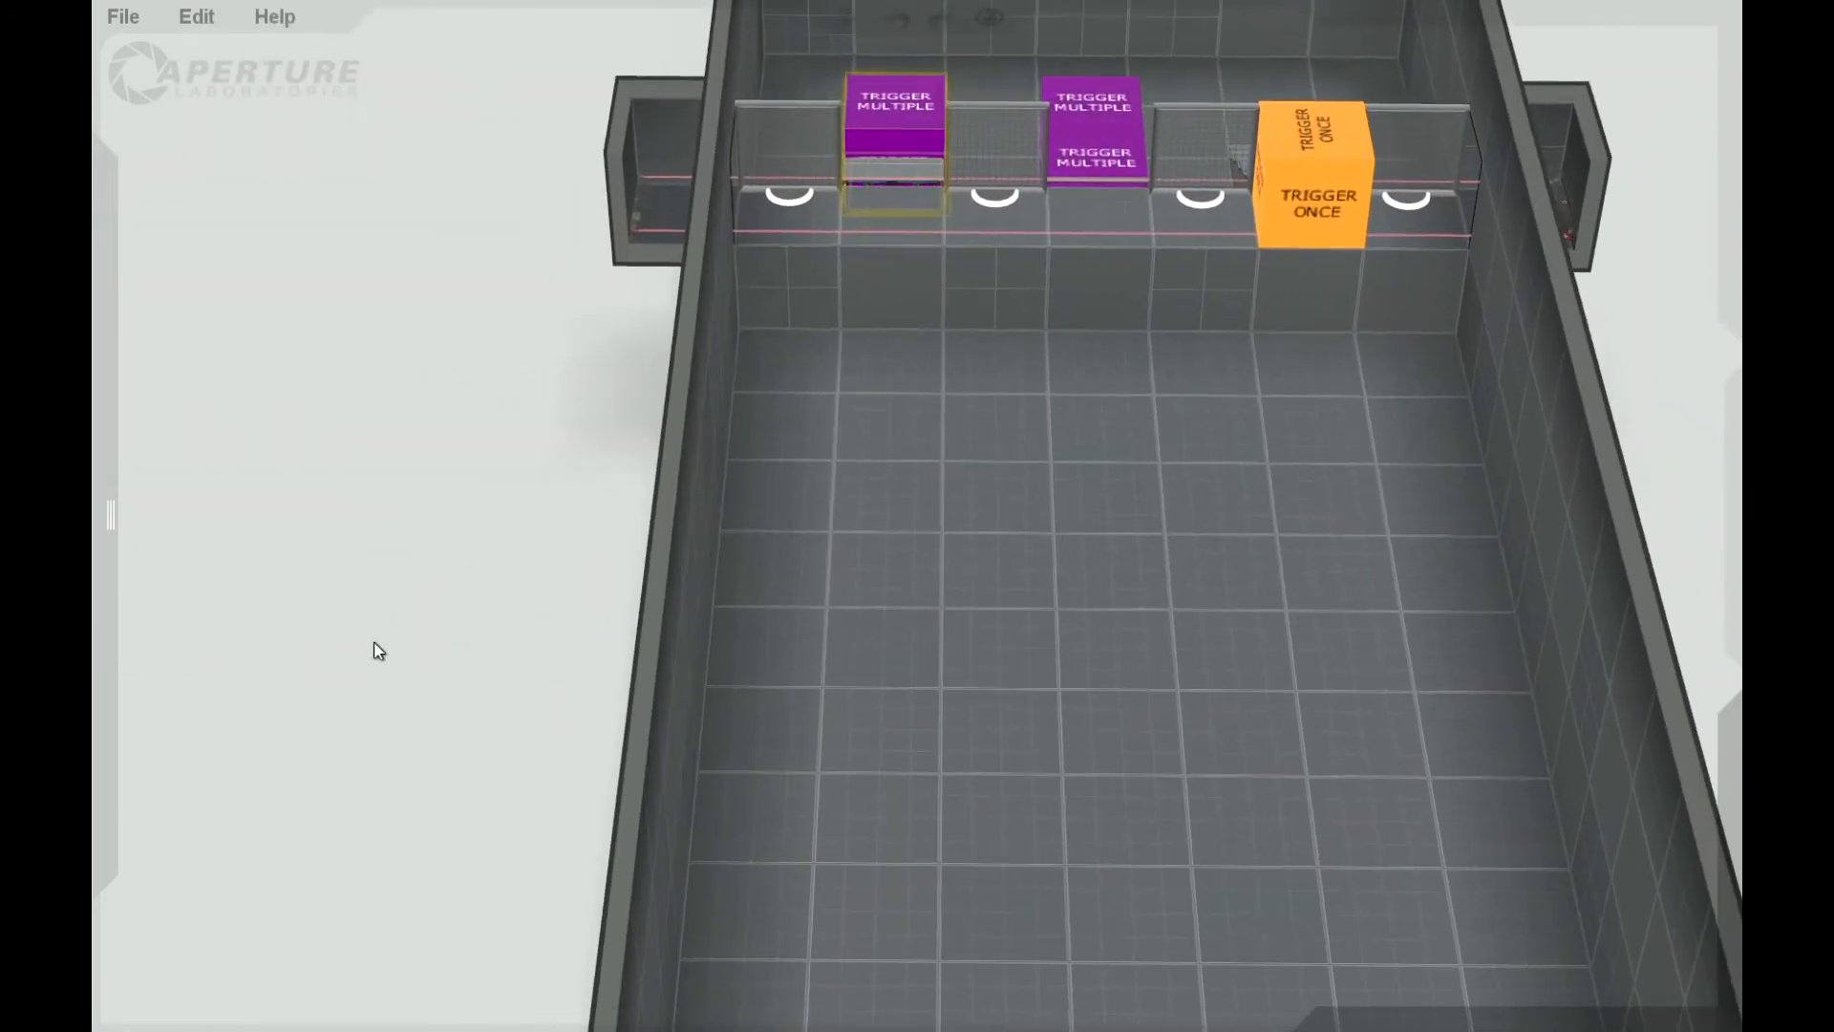
middle_click_drag(1692, 522, 1596, 398)
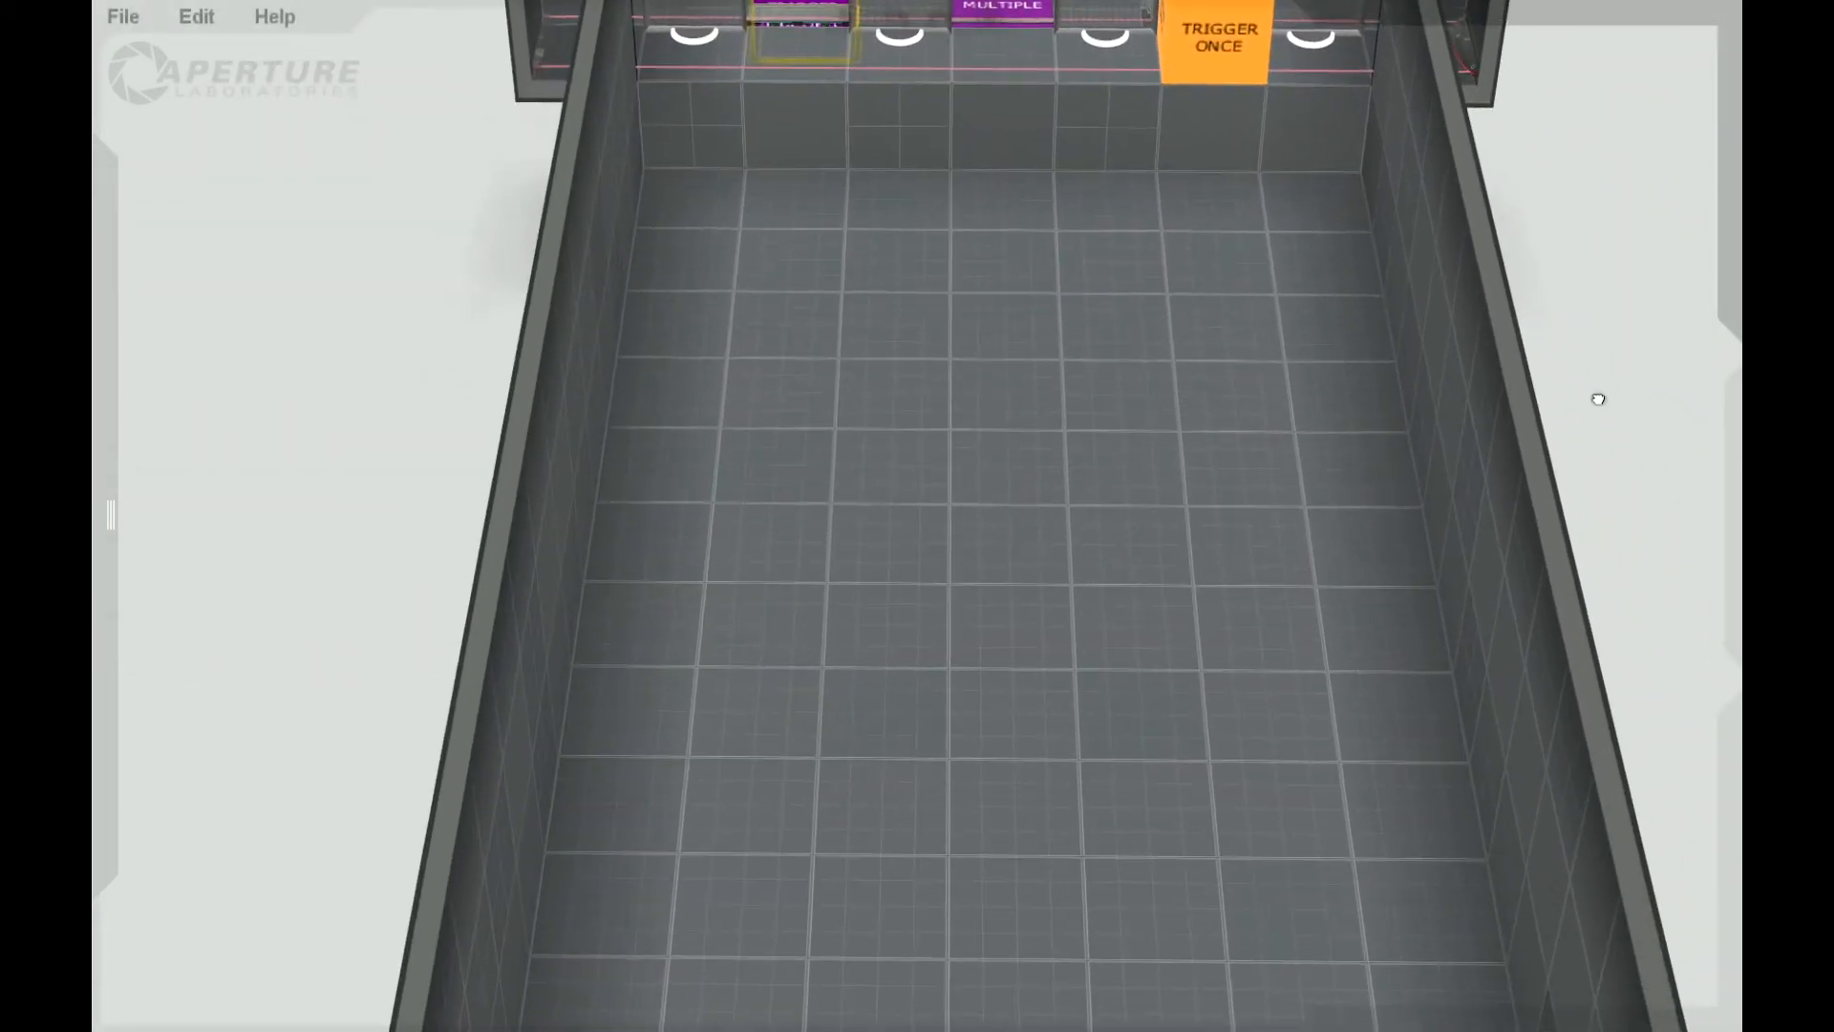
mouse_move(141, 428)
left_click_drag(475, 334, 1280, 95)
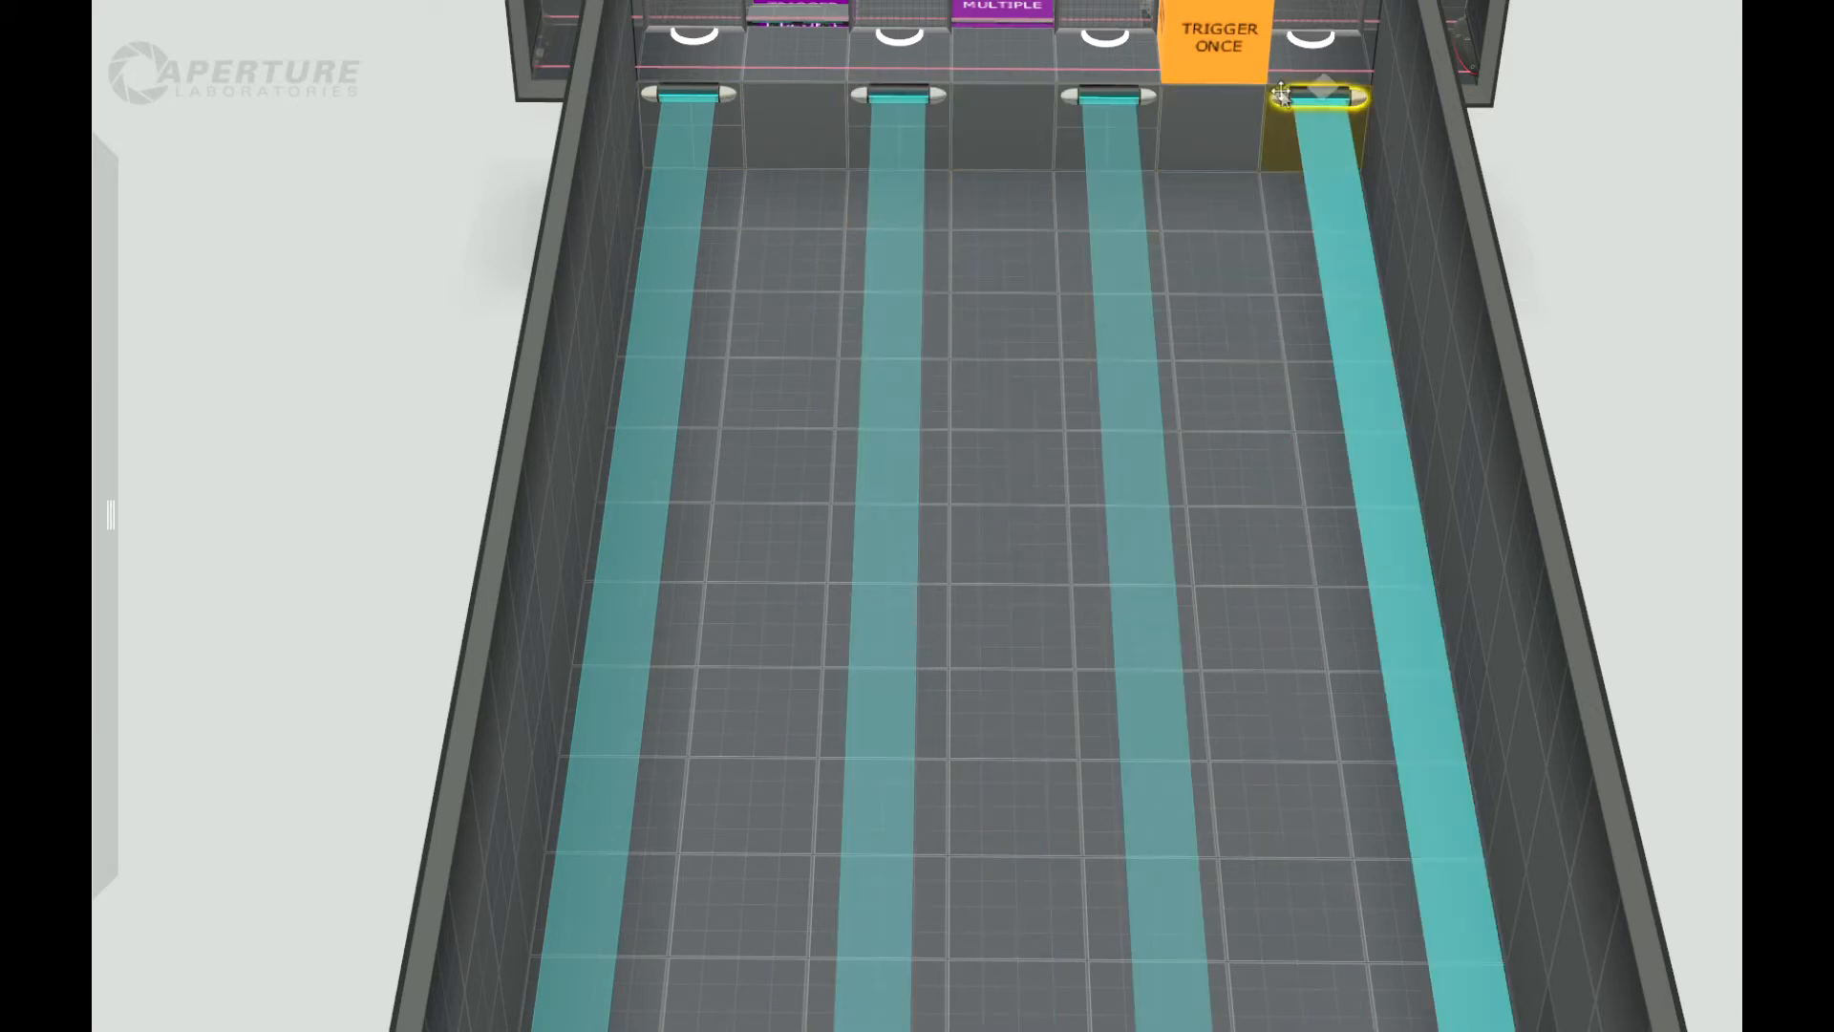
Step: Place three spiked plates in a row across the hall floor, a short distance in front of the ledge
left_click_drag(1565, 245, 1490, 220)
left_click_drag(1345, 135, 1376, 107)
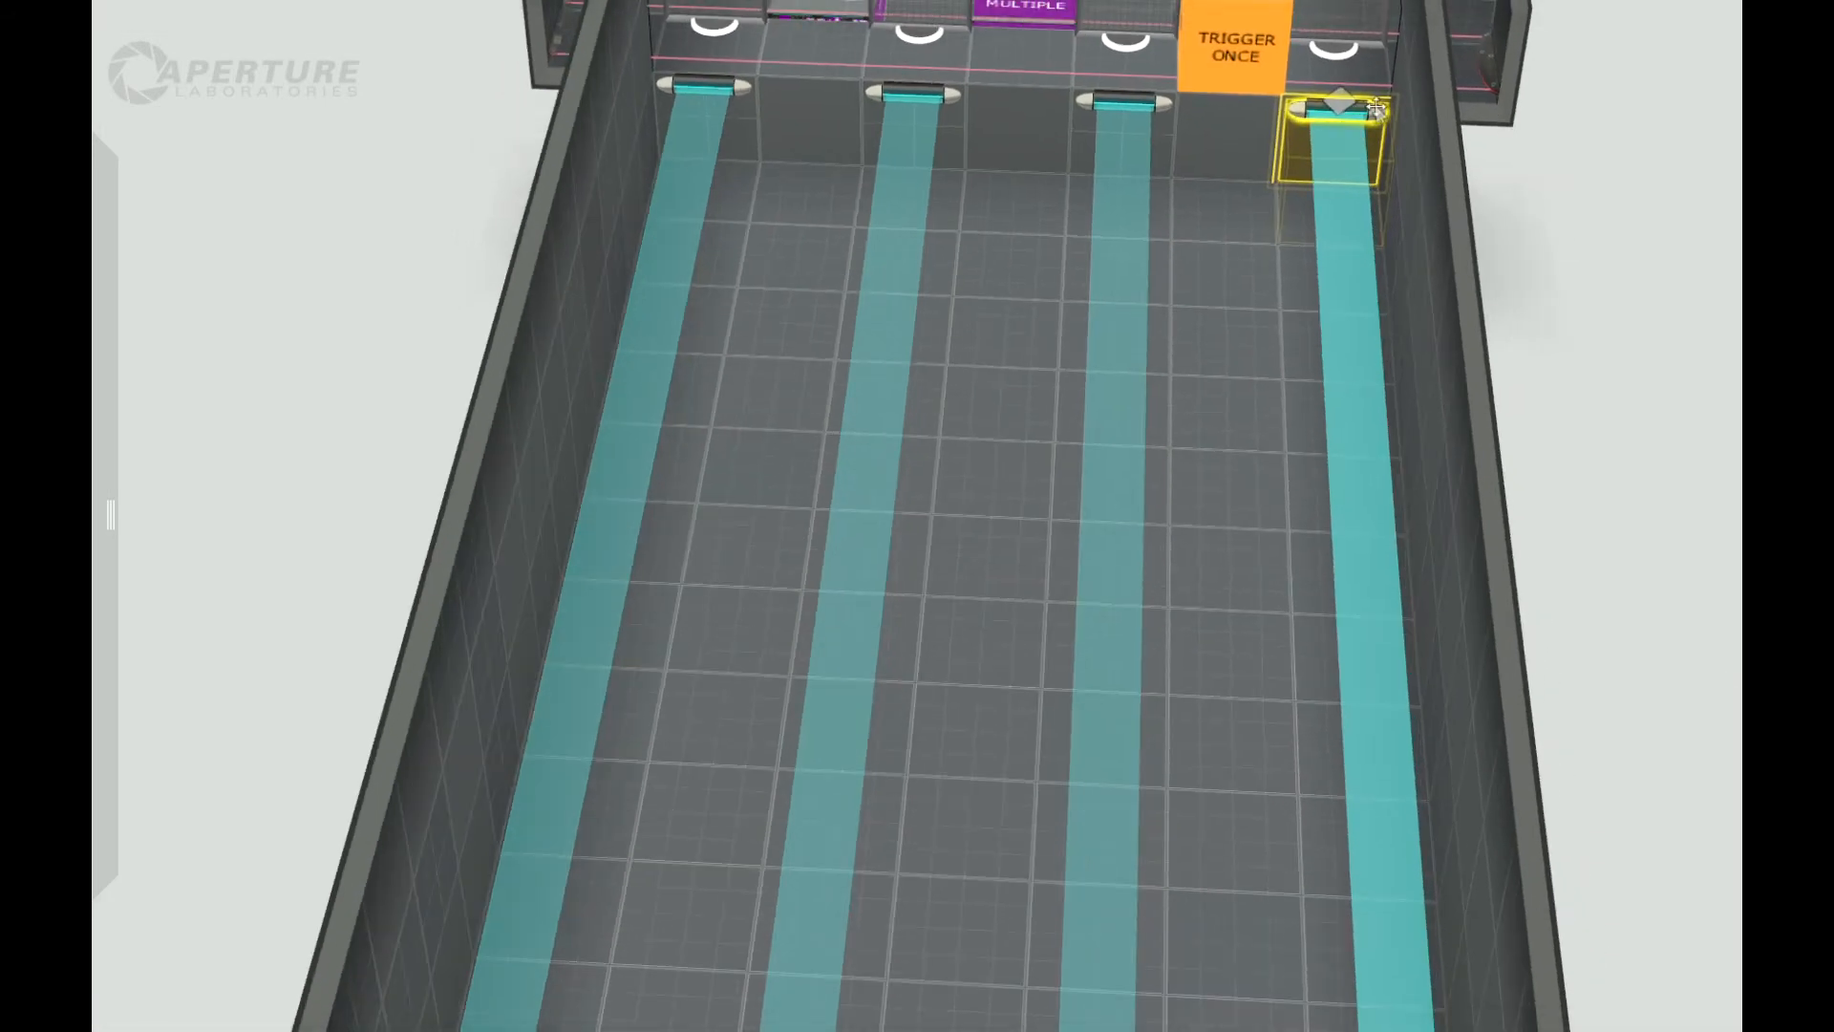
scroll(1548, 284, "down", 2)
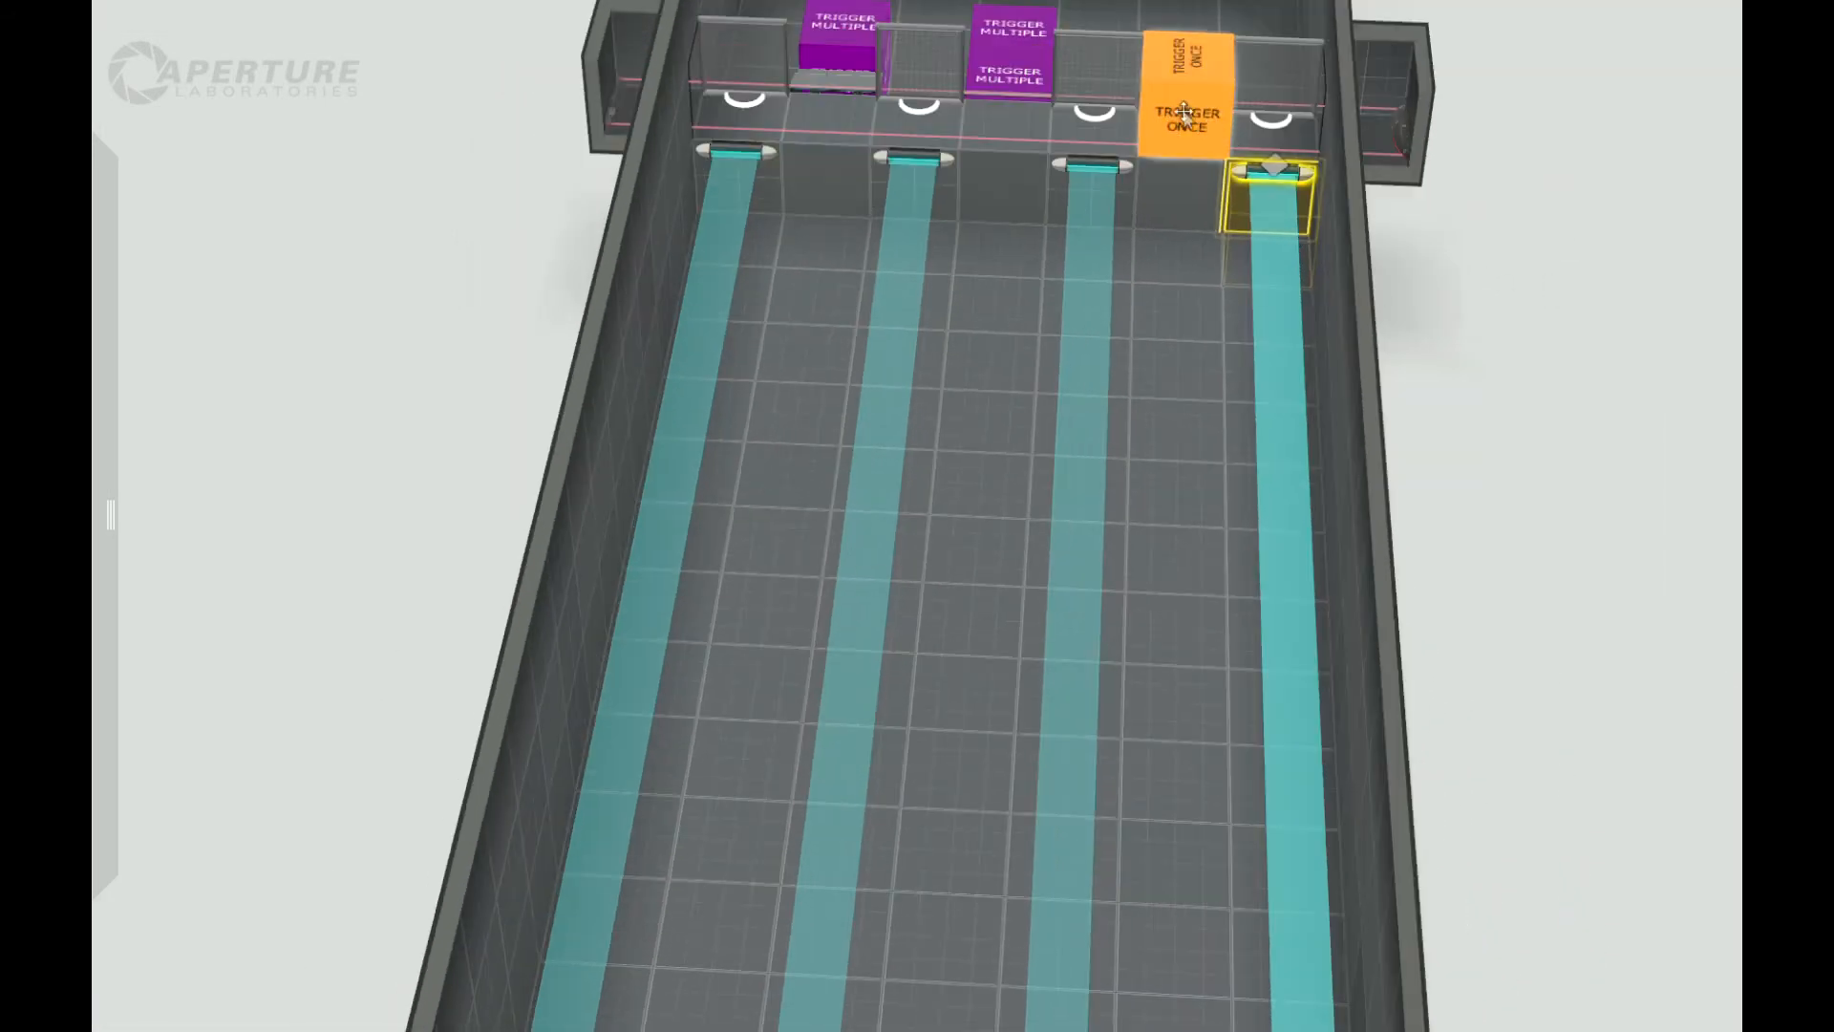
left_click_drag(1433, 291, 1495, 287)
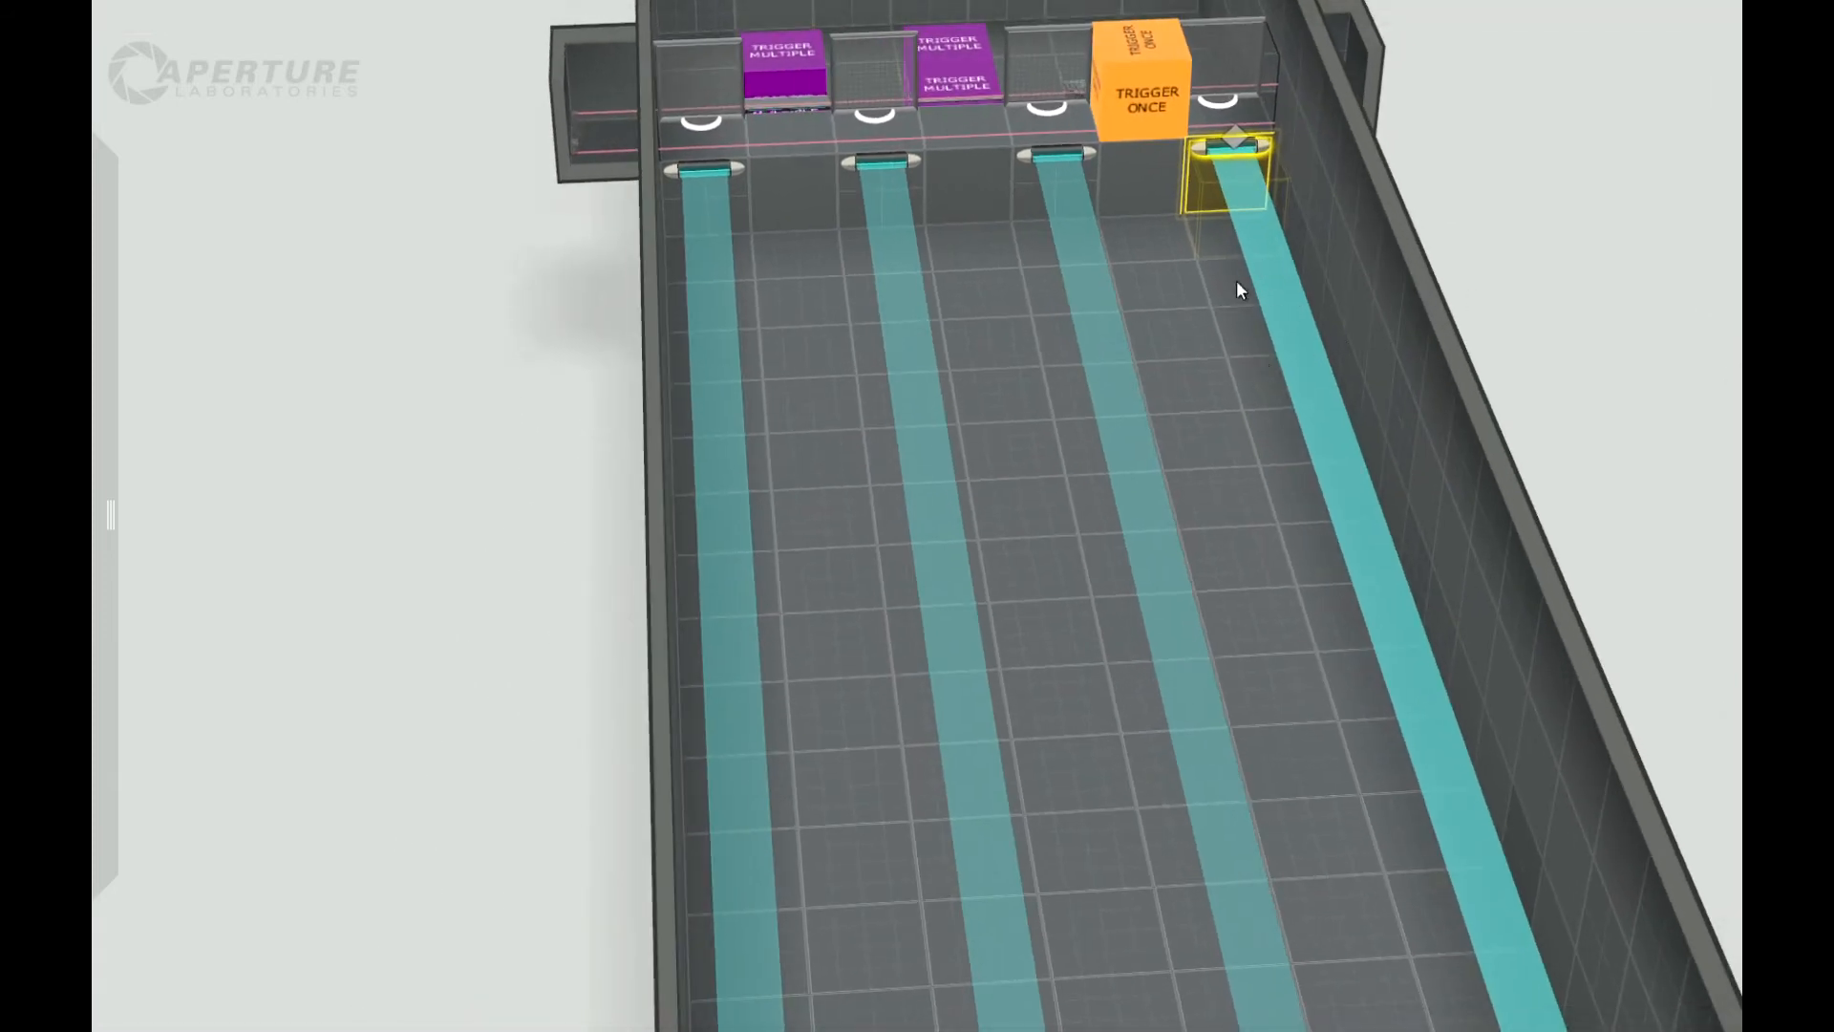
left_click_drag(1597, 222, 1525, 311)
mouse_move(113, 282)
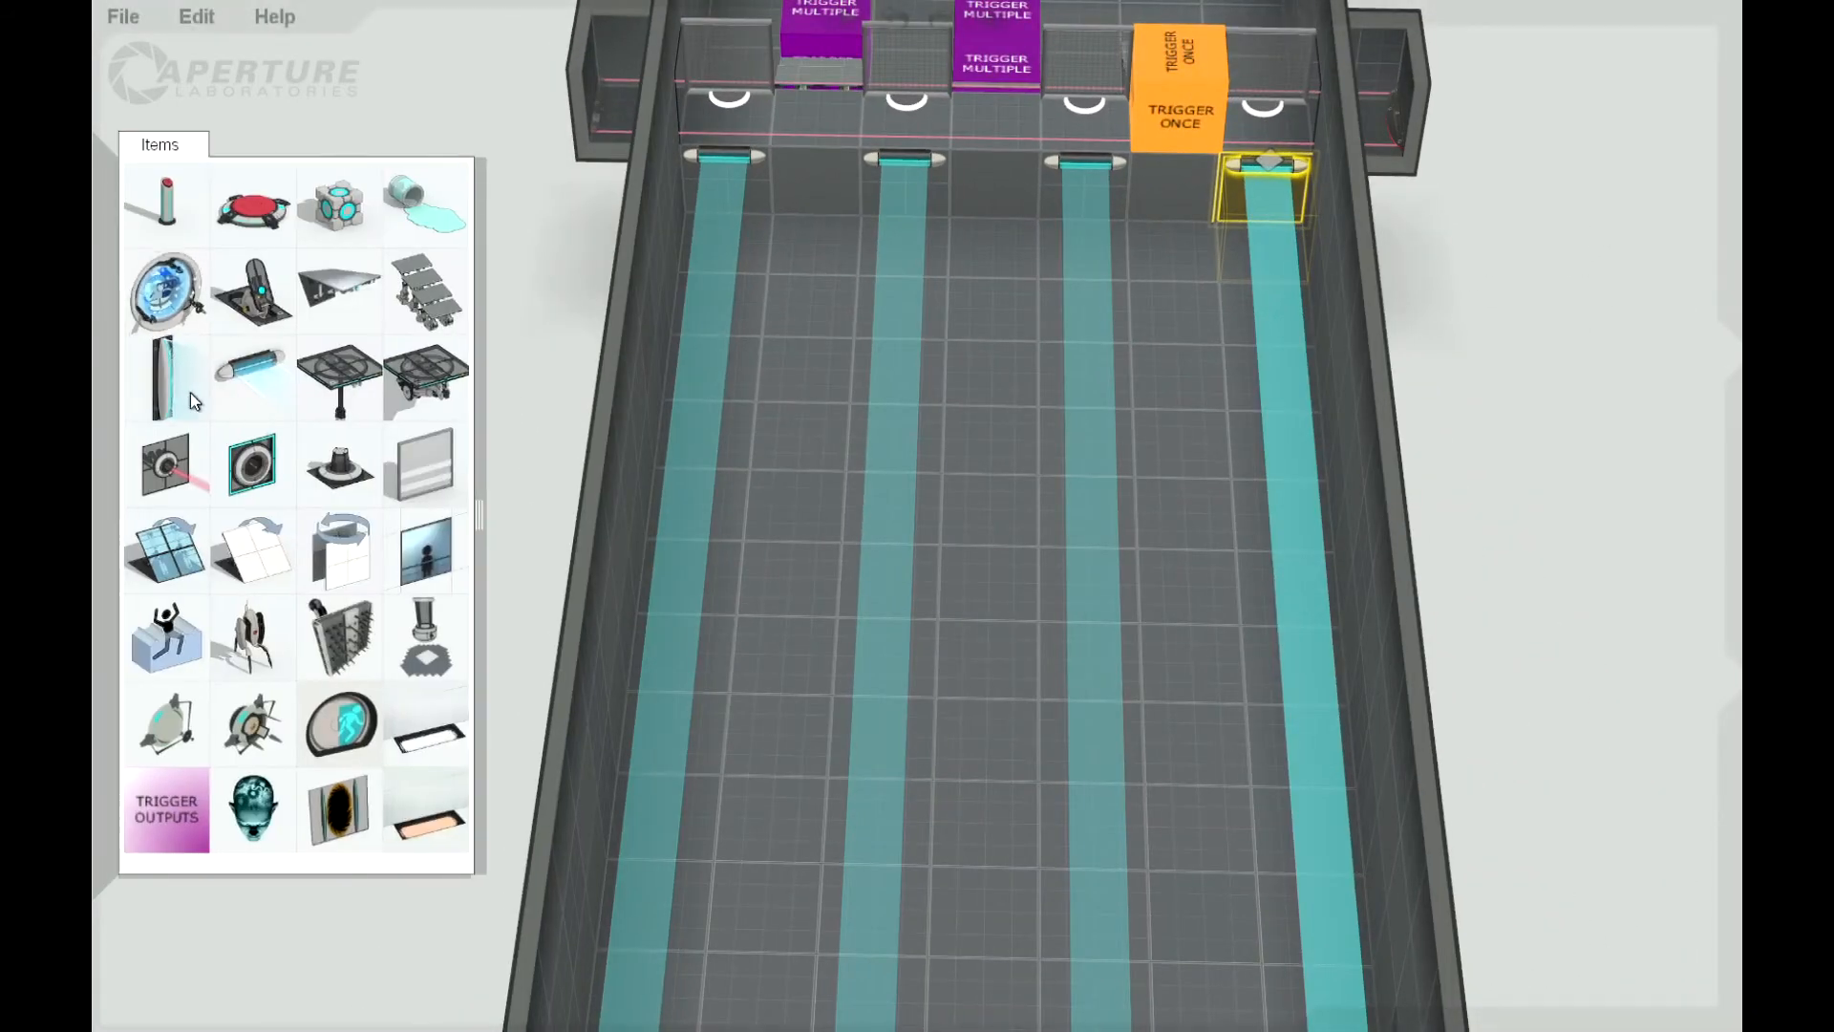
left_click_drag(379, 595, 1163, 310)
left_click_drag(1467, 434, 1022, 317)
scroll(950, 112, "down", 3)
Step: Pull the side wall tile beside the spiked plates across the hall to form a full-width row of blocks
left_click(950, 112)
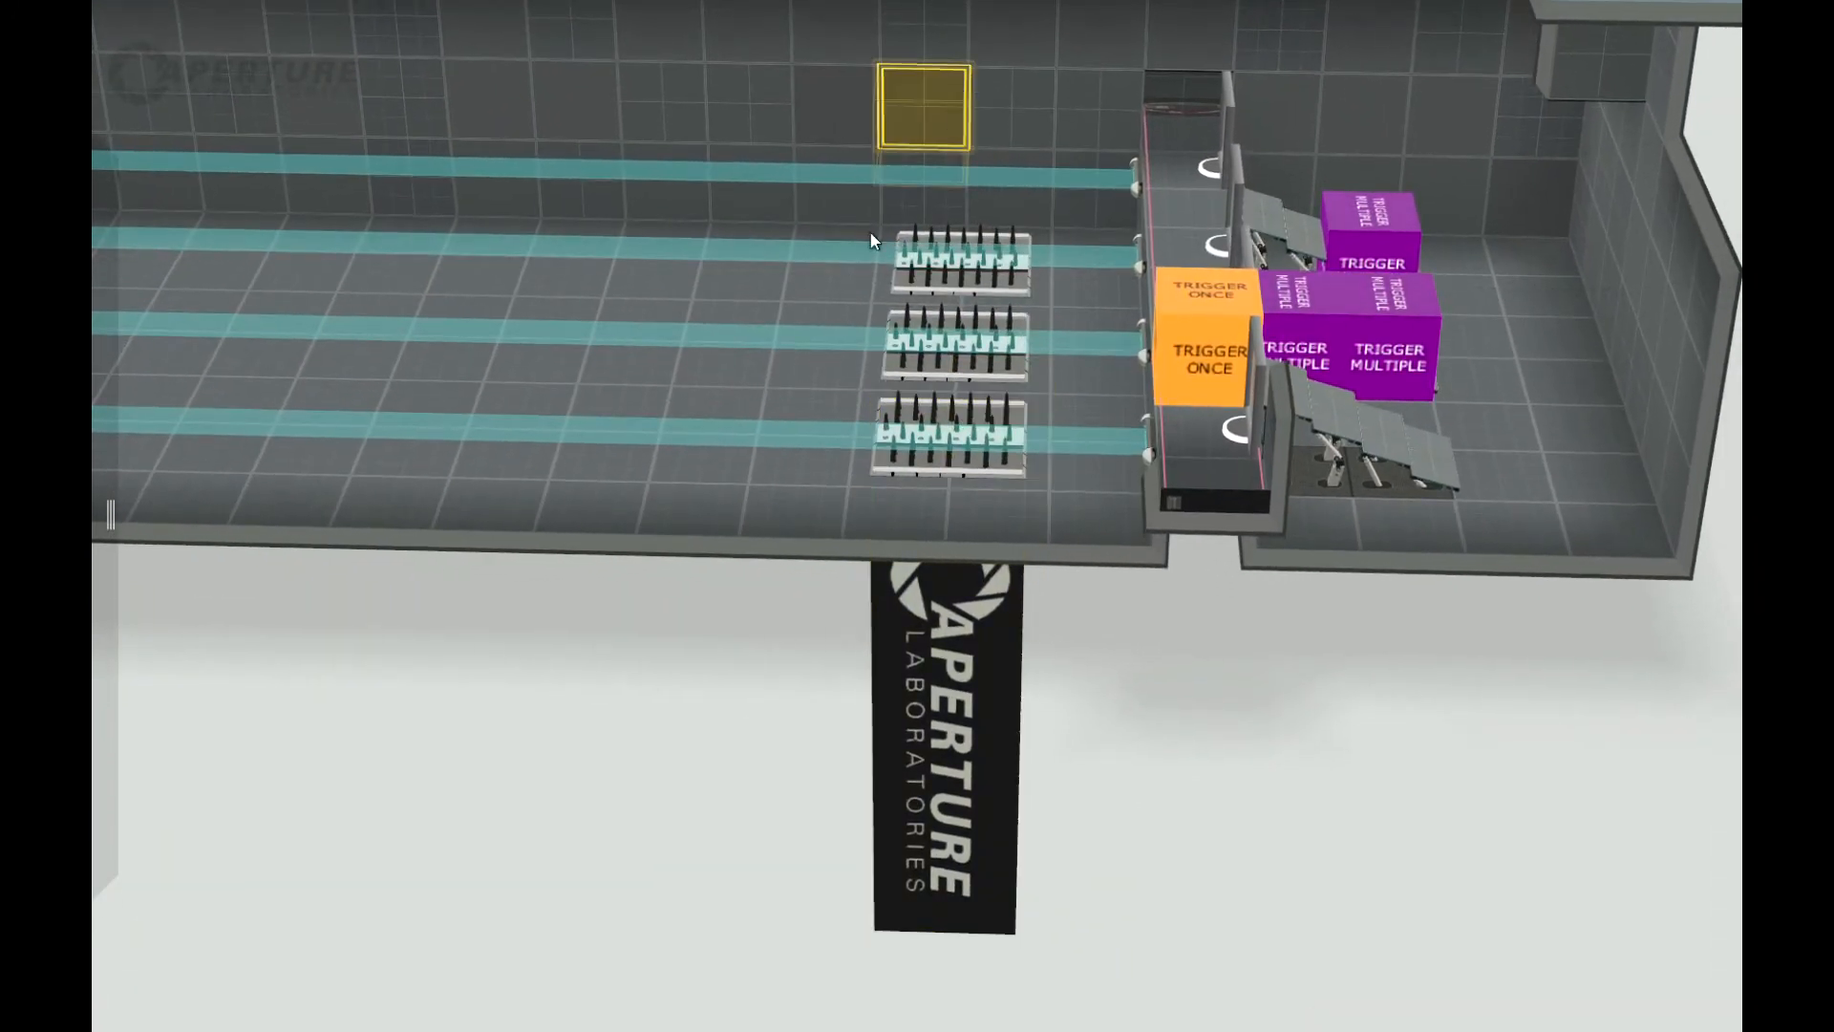
right_click_drag(776, 803, 1083, 846)
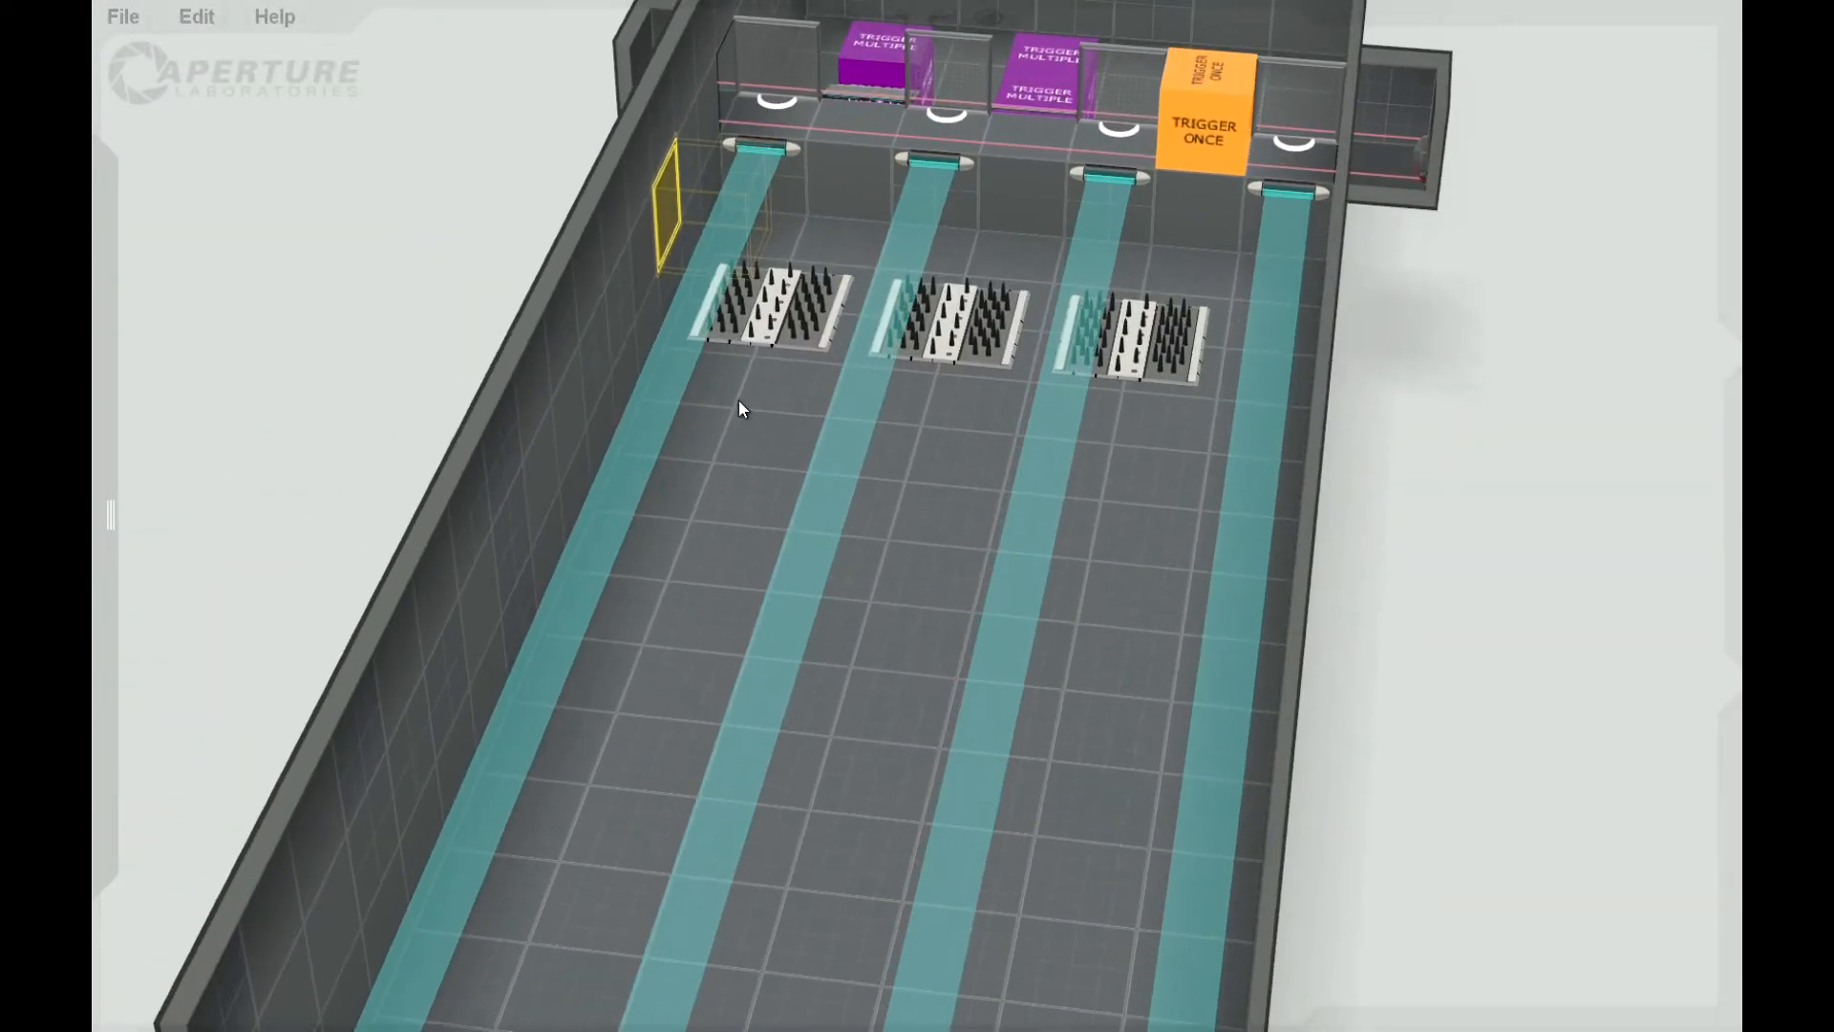
left_click_drag(657, 229, 1357, 428)
right_click_drag(1356, 428, 1419, 532)
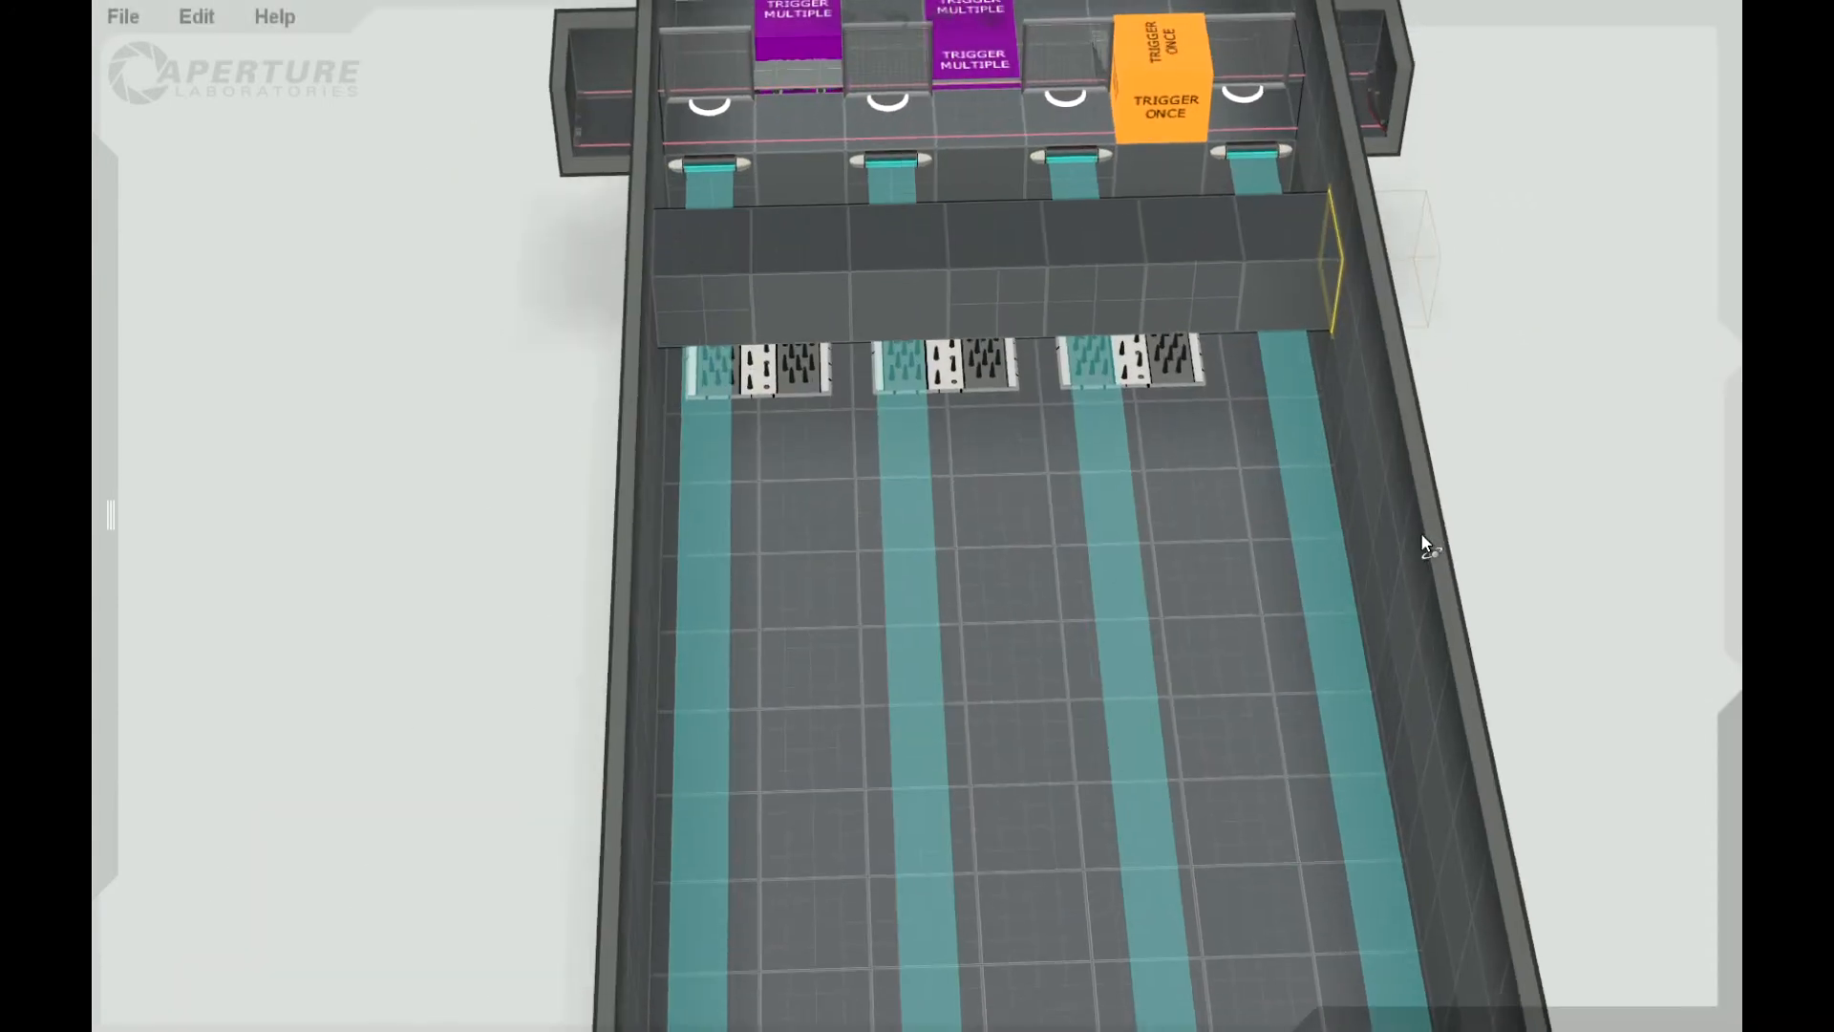
Step: Lower the four blocks of the row standing in the light bridges' paths back to floor level
left_click(724, 268)
left_click_drag(707, 276, 720, 331)
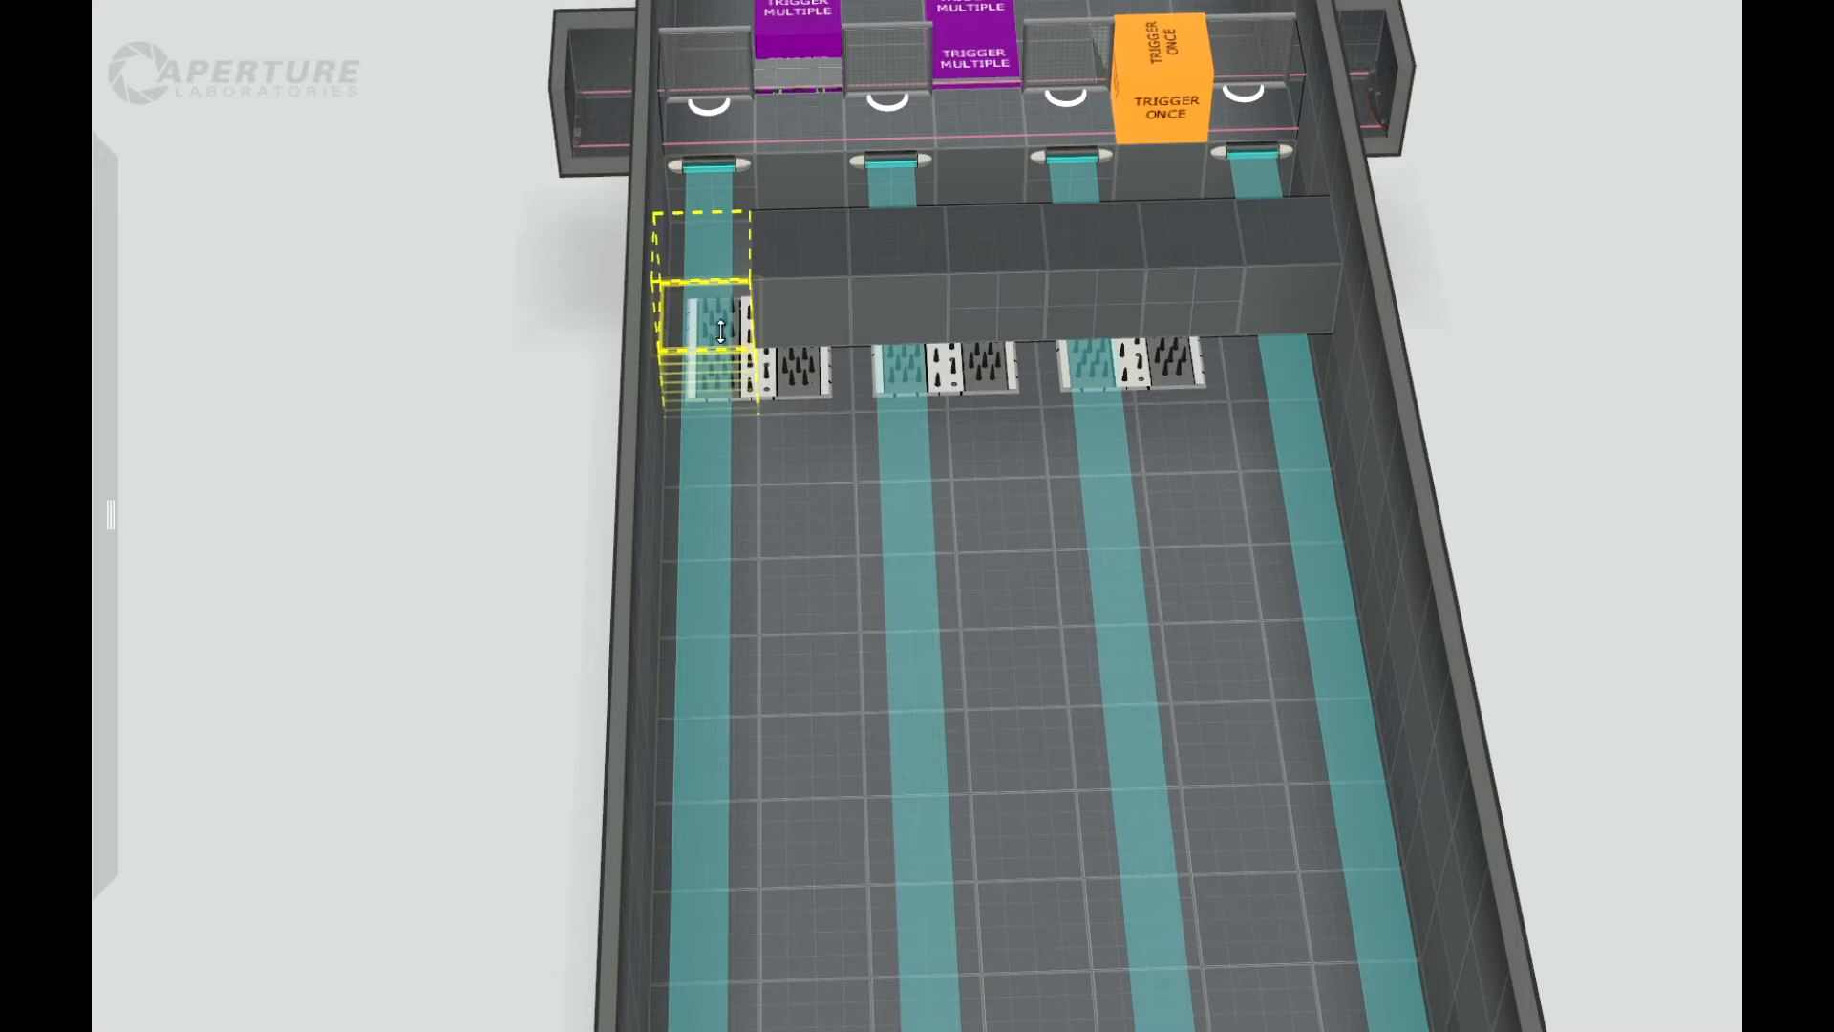
left_click(916, 267)
left_click_drag(916, 267, 917, 323)
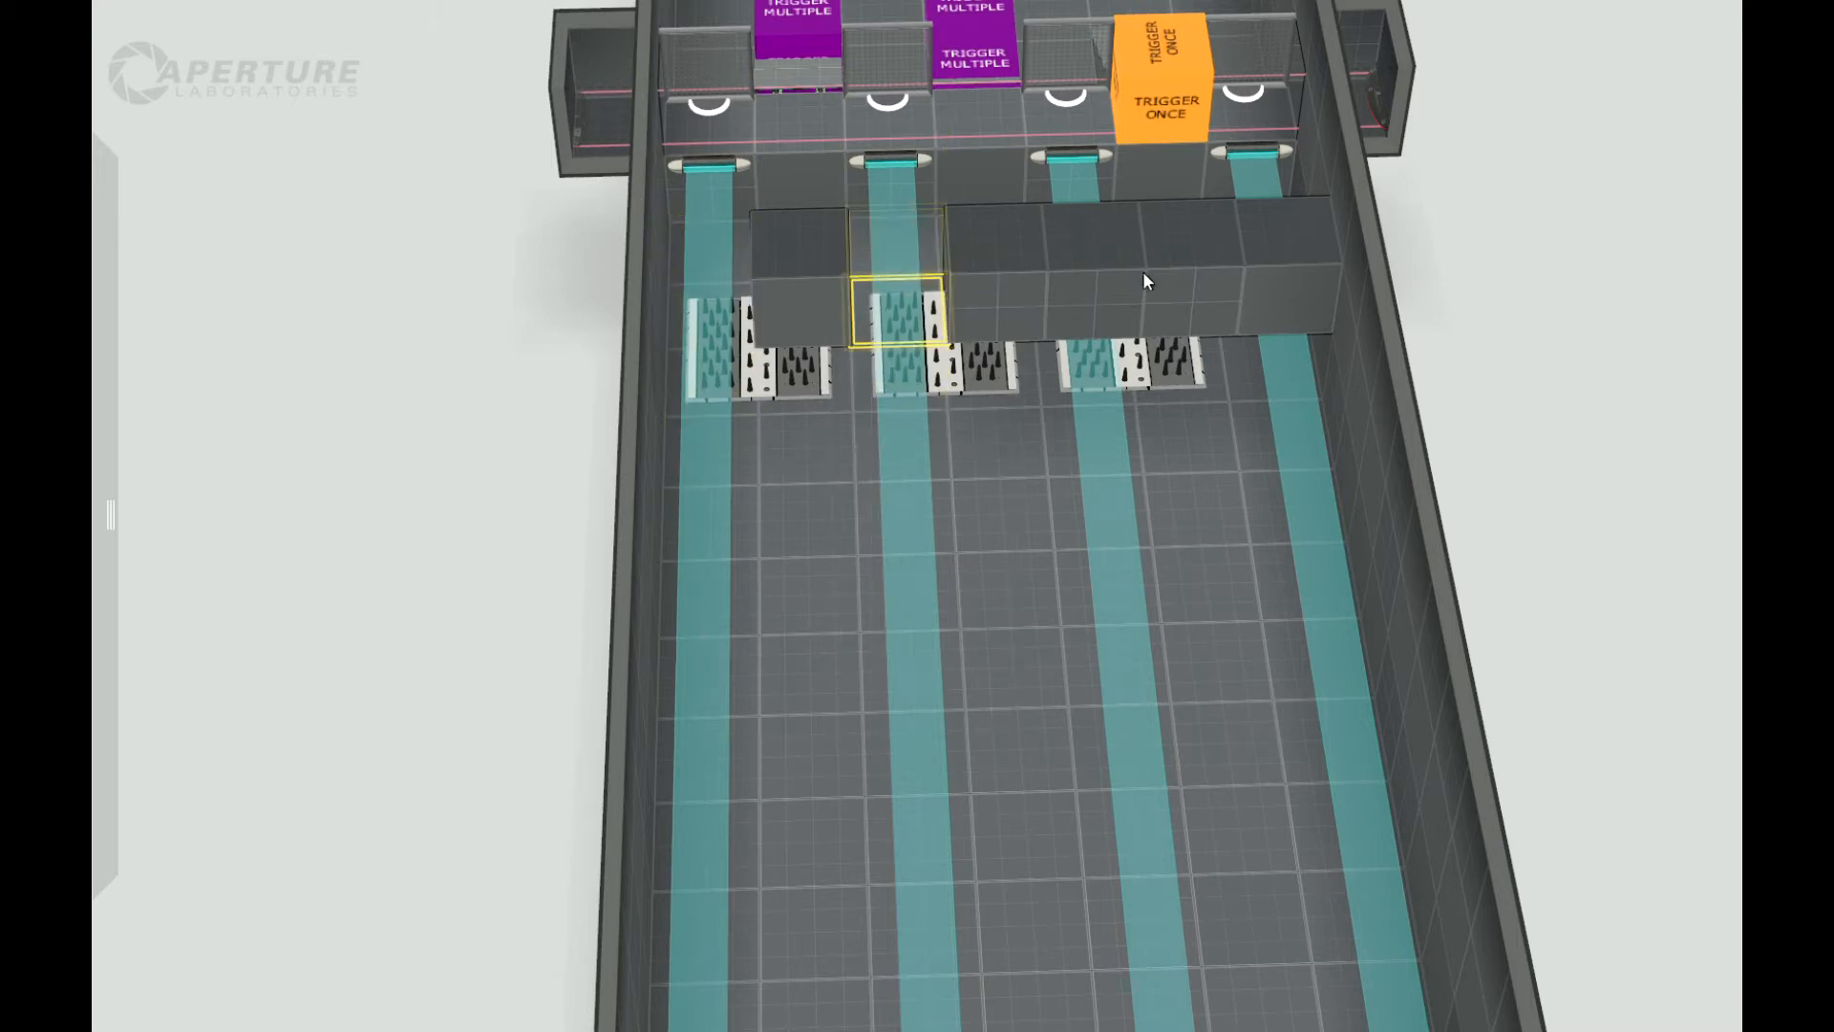
left_click_drag(1102, 270, 1119, 314)
left_click(1287, 267)
left_click_drag(1286, 268, 1294, 324)
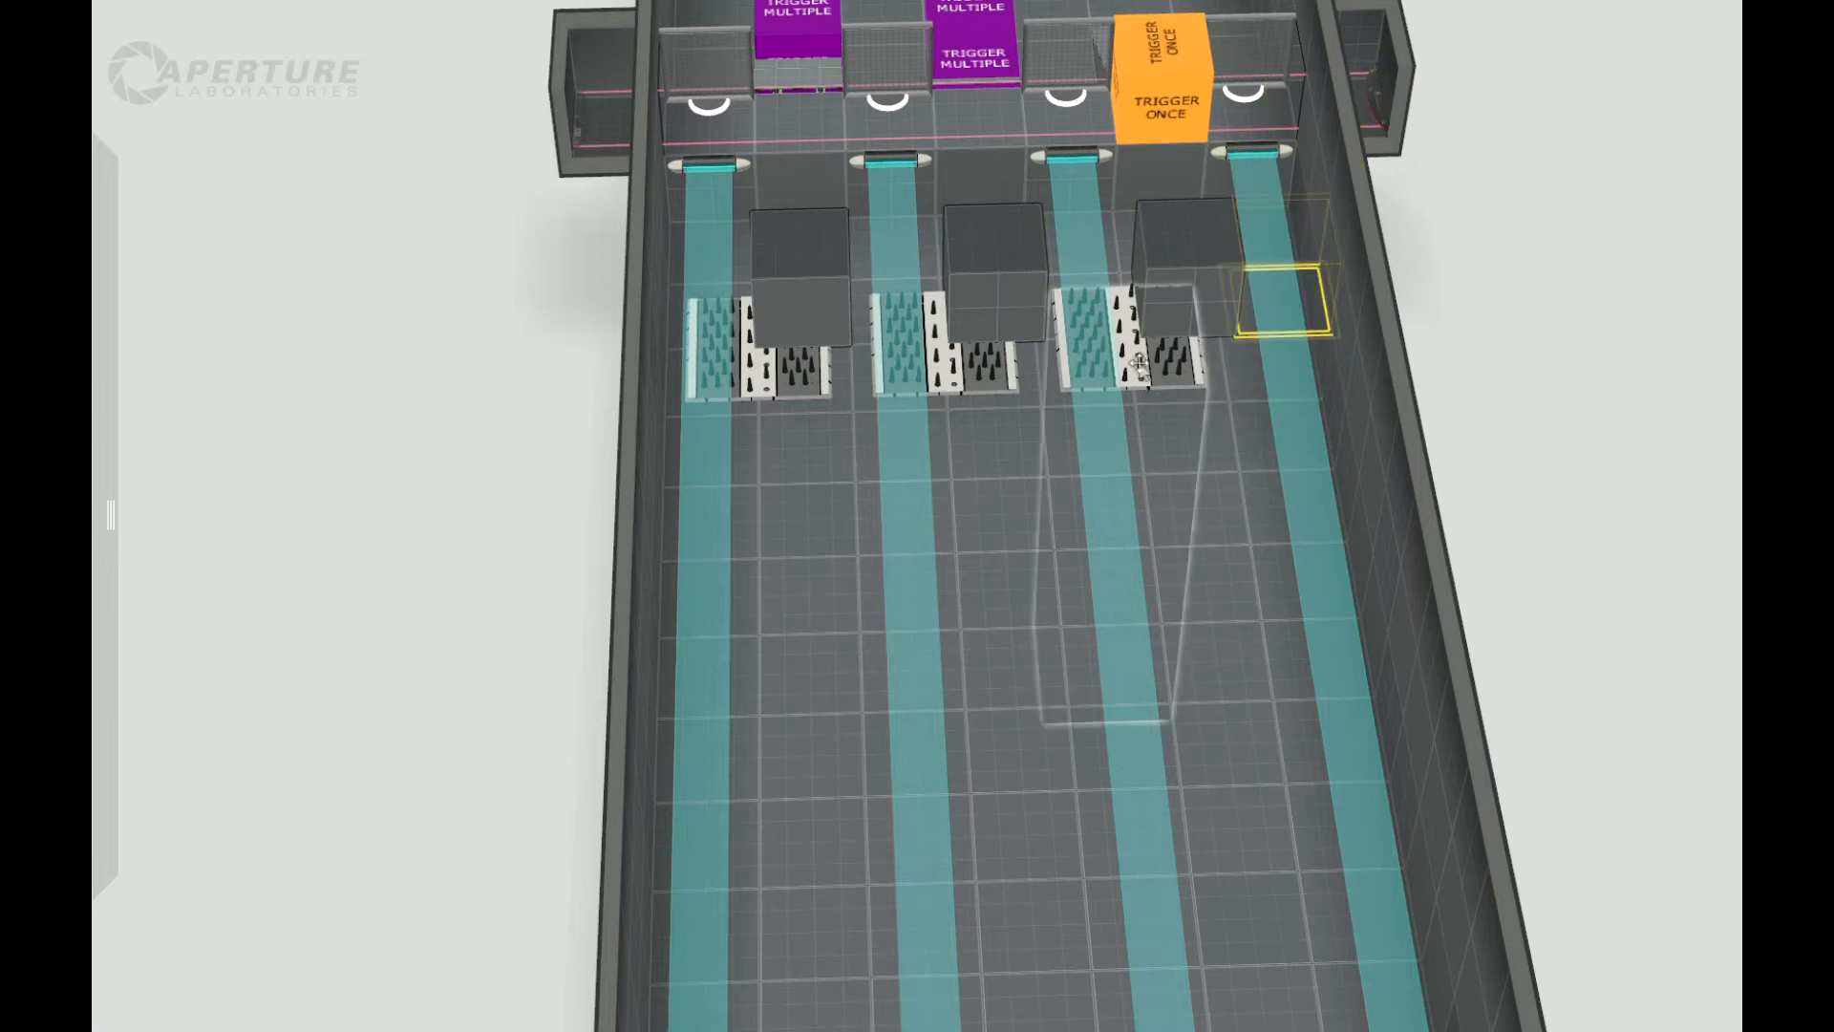
Step: Place Trigger Once blocks in the first two light-bridge gaps of the block row and delete the spare copy in front
left_click_drag(1430, 351, 867, 585)
left_click_drag(465, 875, 1351, 468)
right_click_drag(1302, 650, 1556, 631)
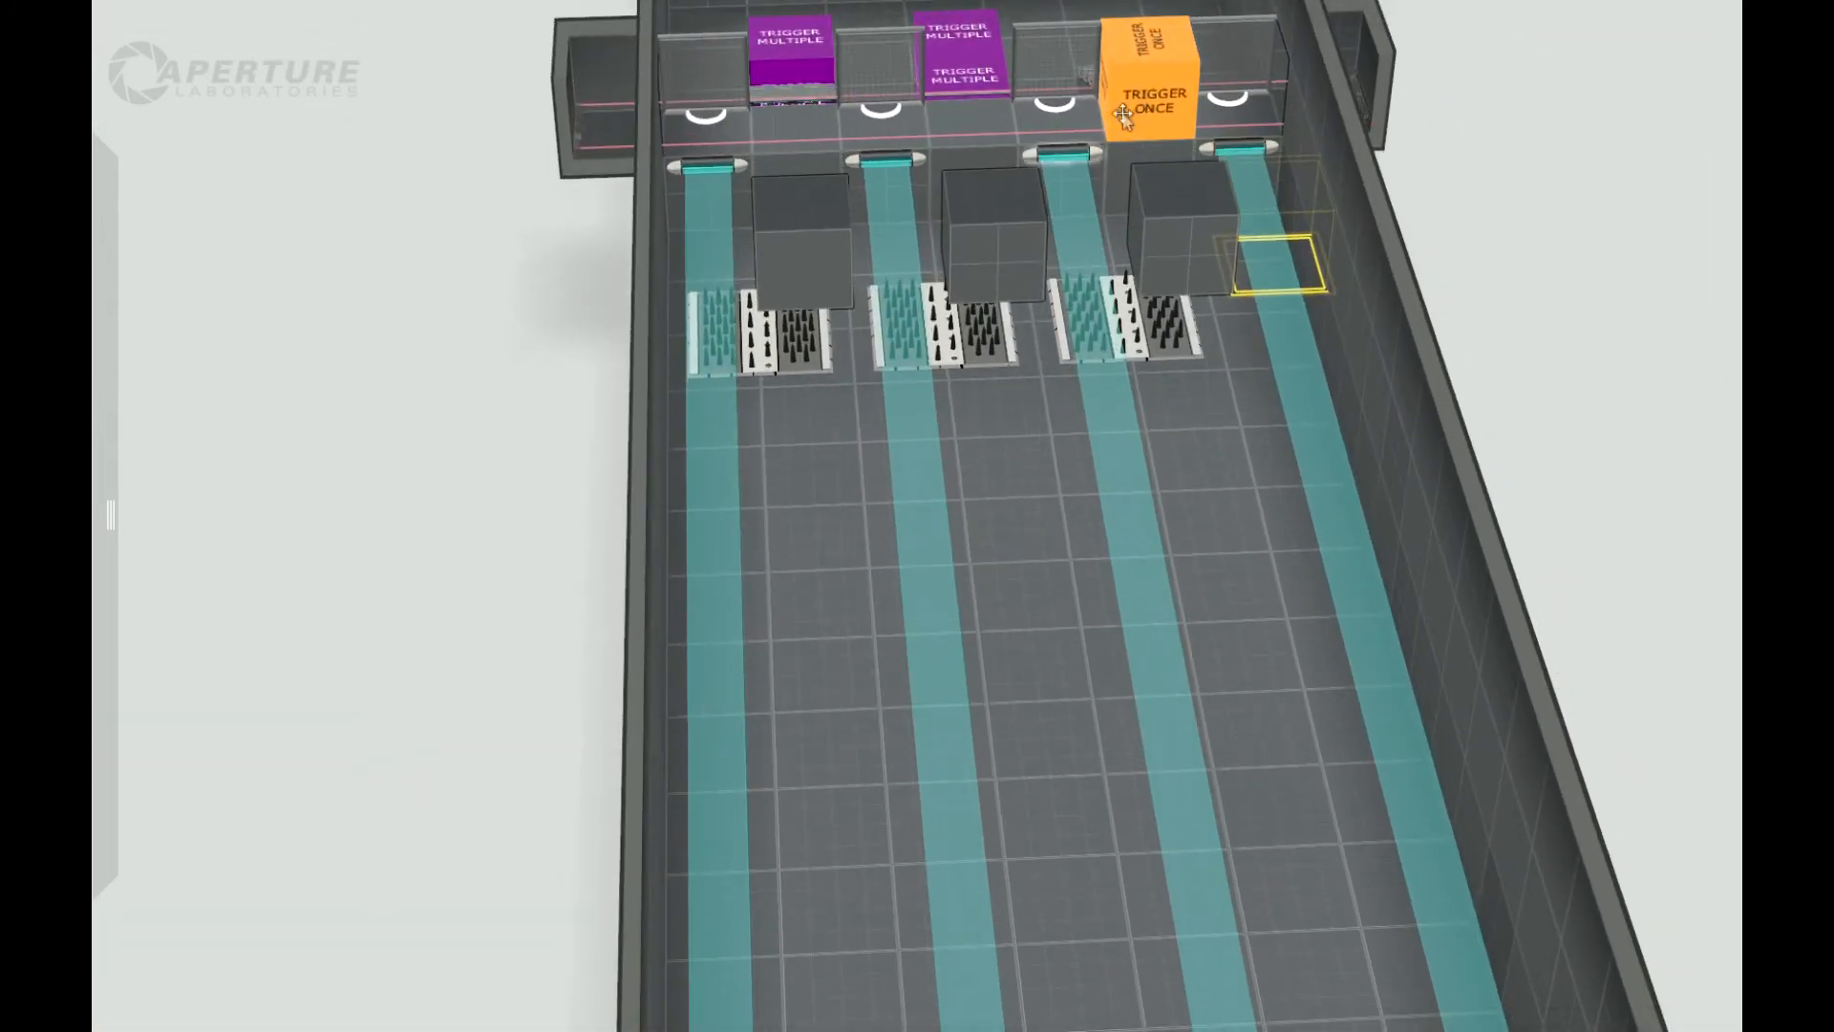
left_click_drag(1158, 86, 796, 399)
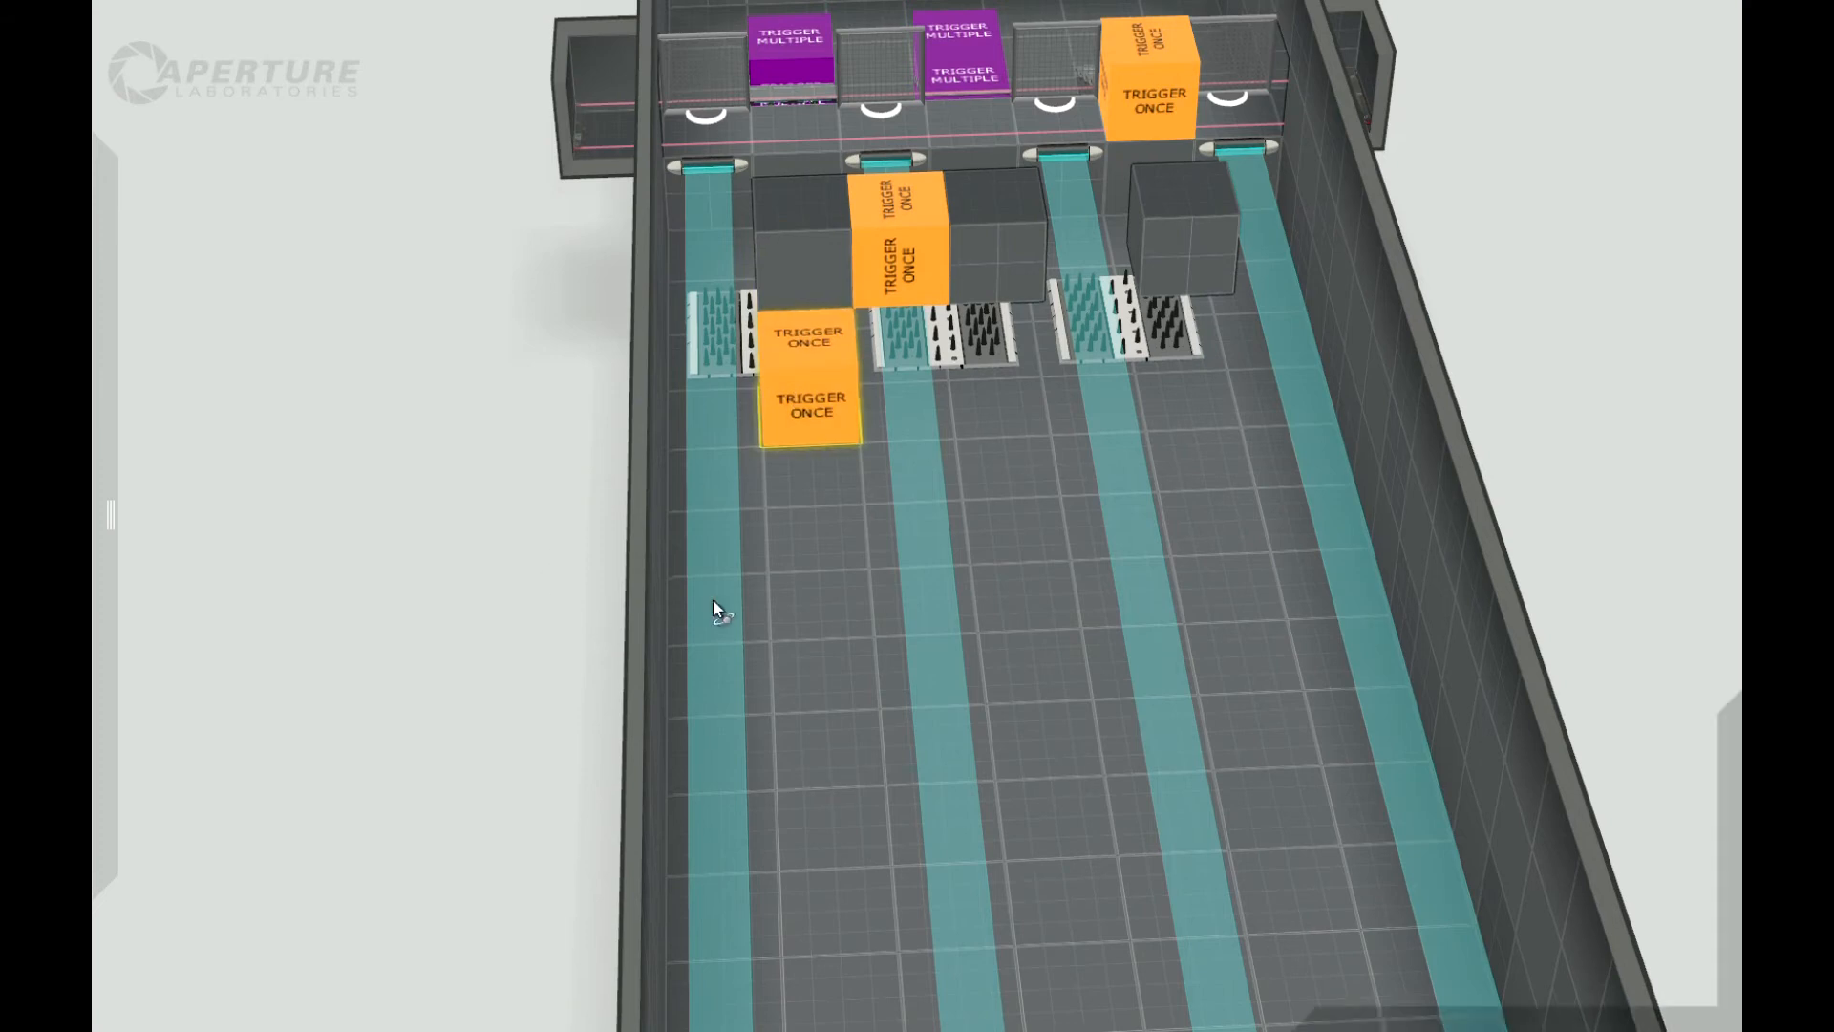
middle_click_drag(712, 600, 896, 439)
left_click_drag(896, 440, 811, 339)
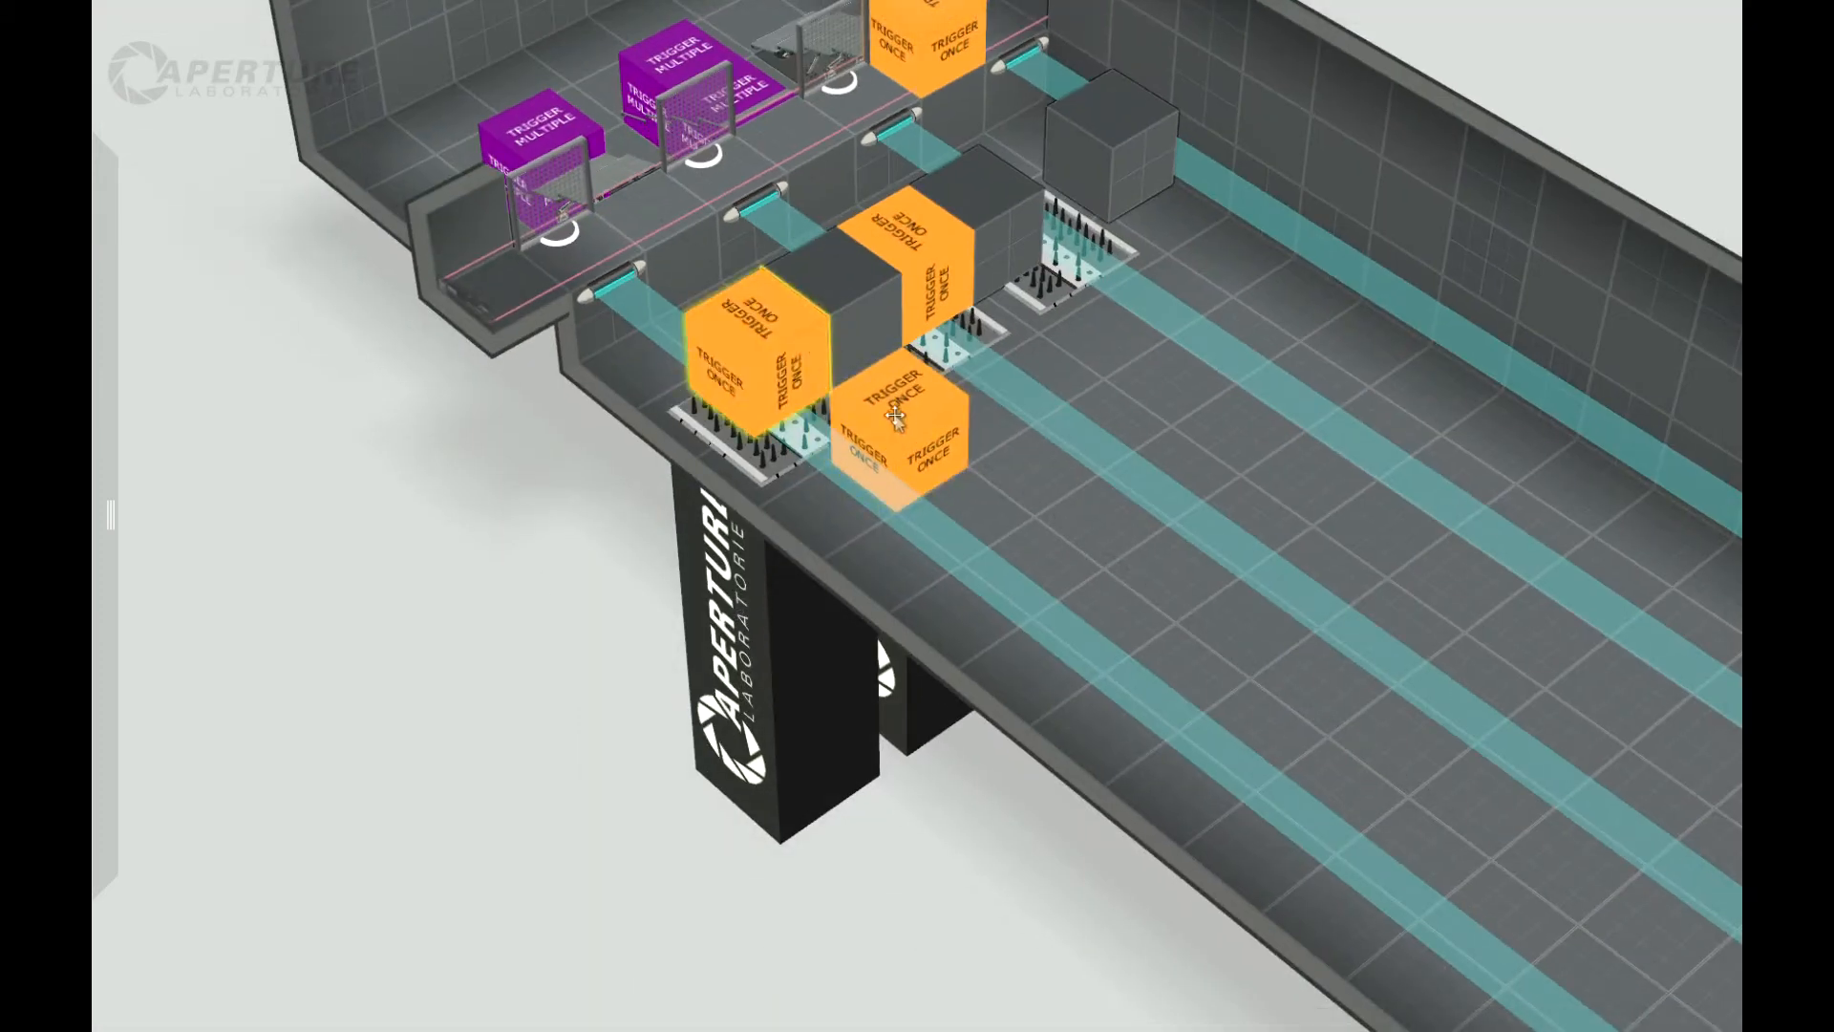
key("Delete")
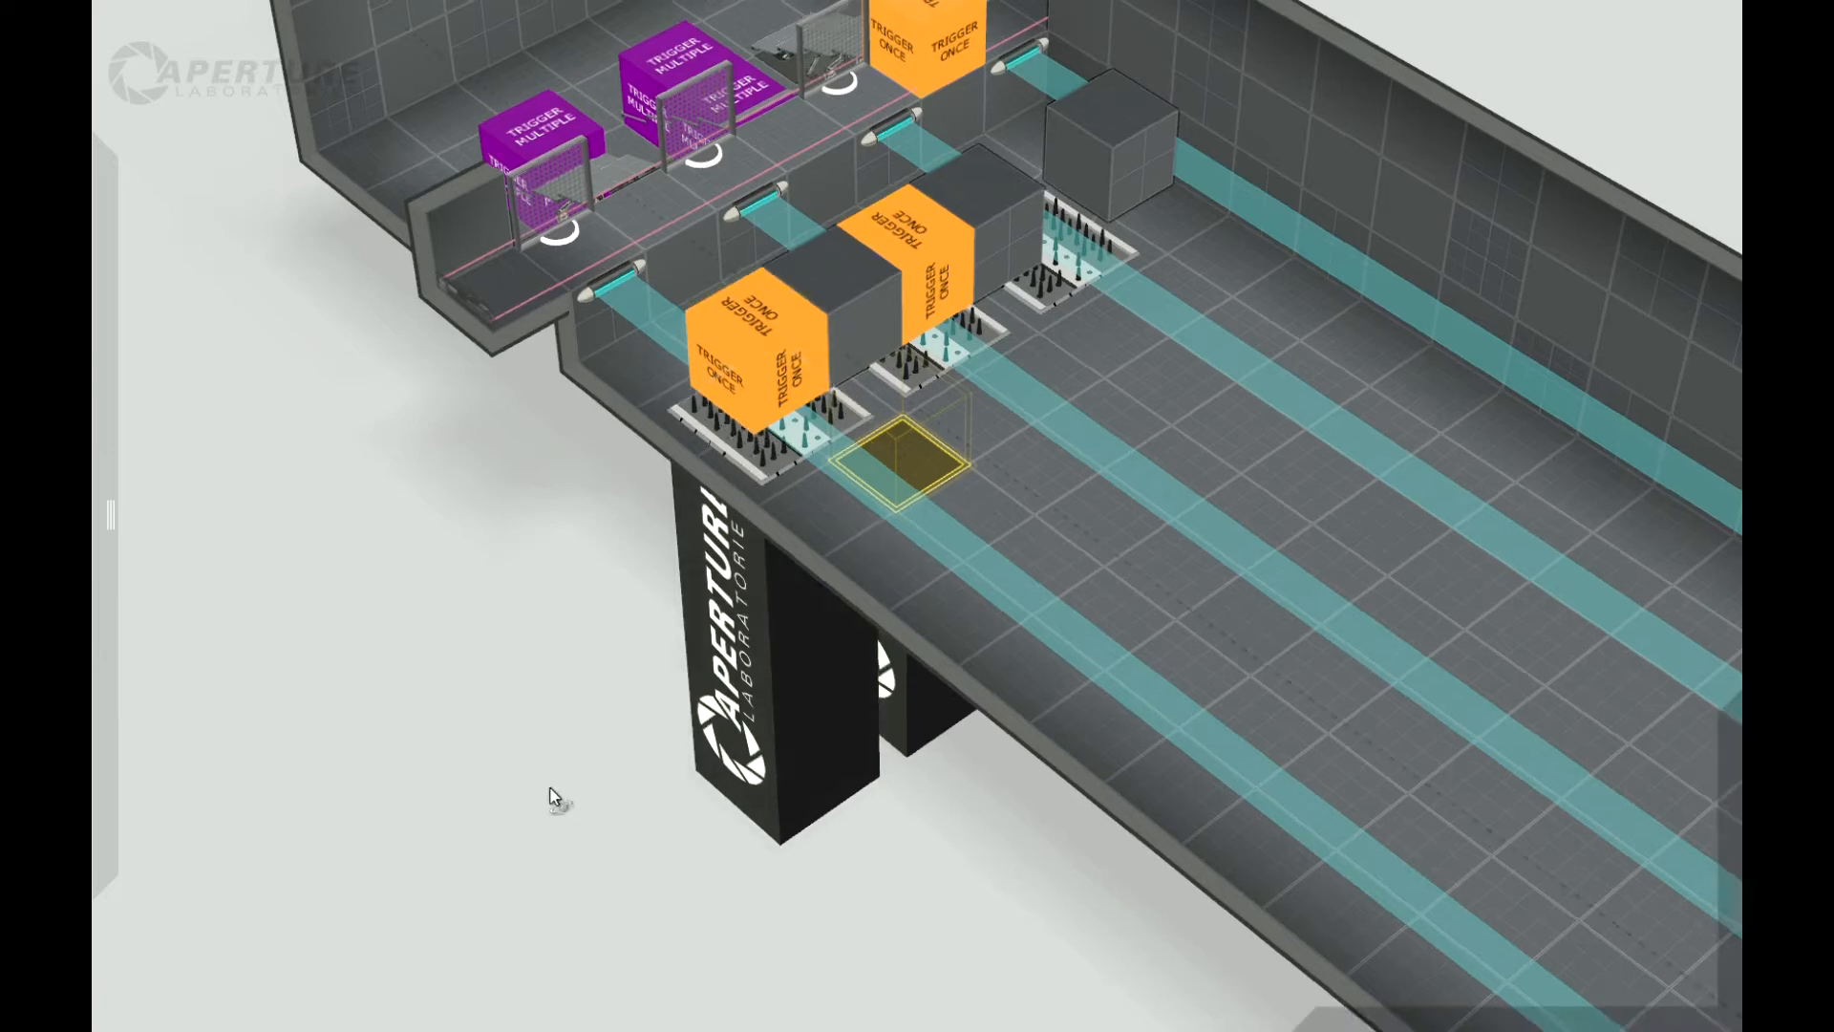
Step: Raise a full-width row of floor tiles beyond the spiked plates so it blocks the four light bridges
right_click_drag(553, 799, 668, 602)
left_click_drag(1552, 439, 1521, 485)
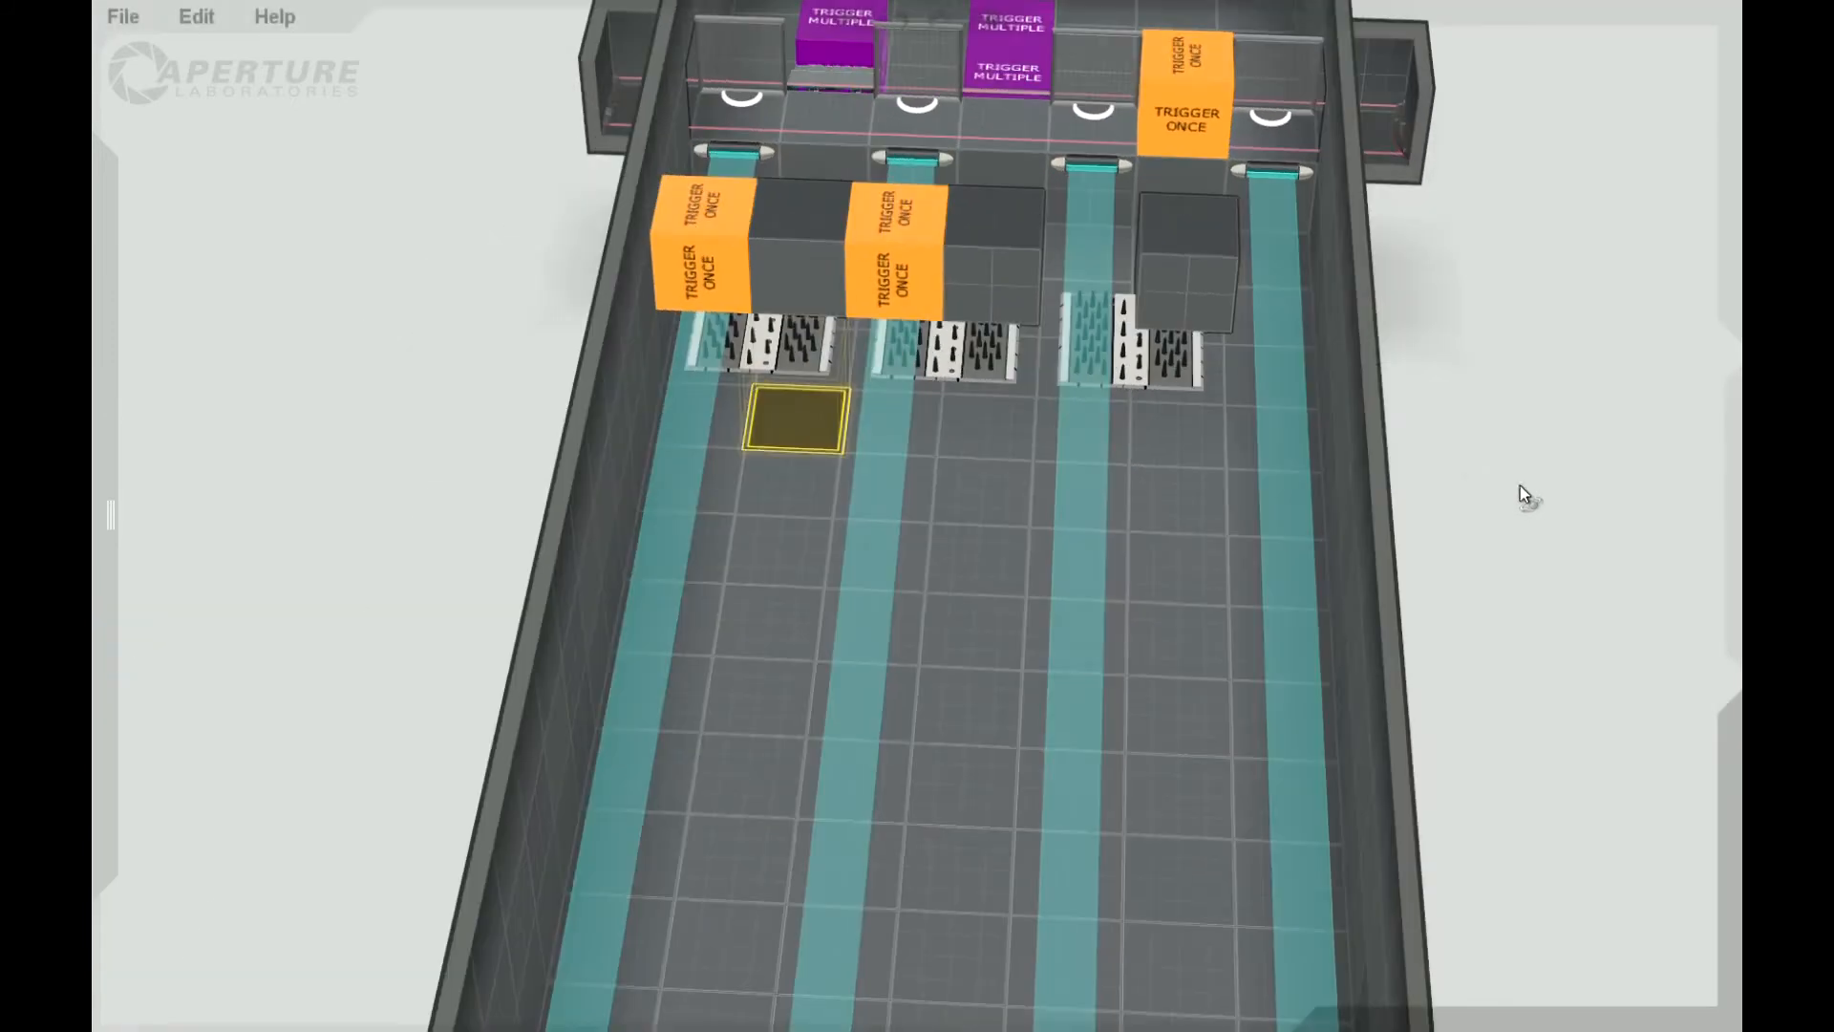
right_click_drag(1521, 485, 1263, 314)
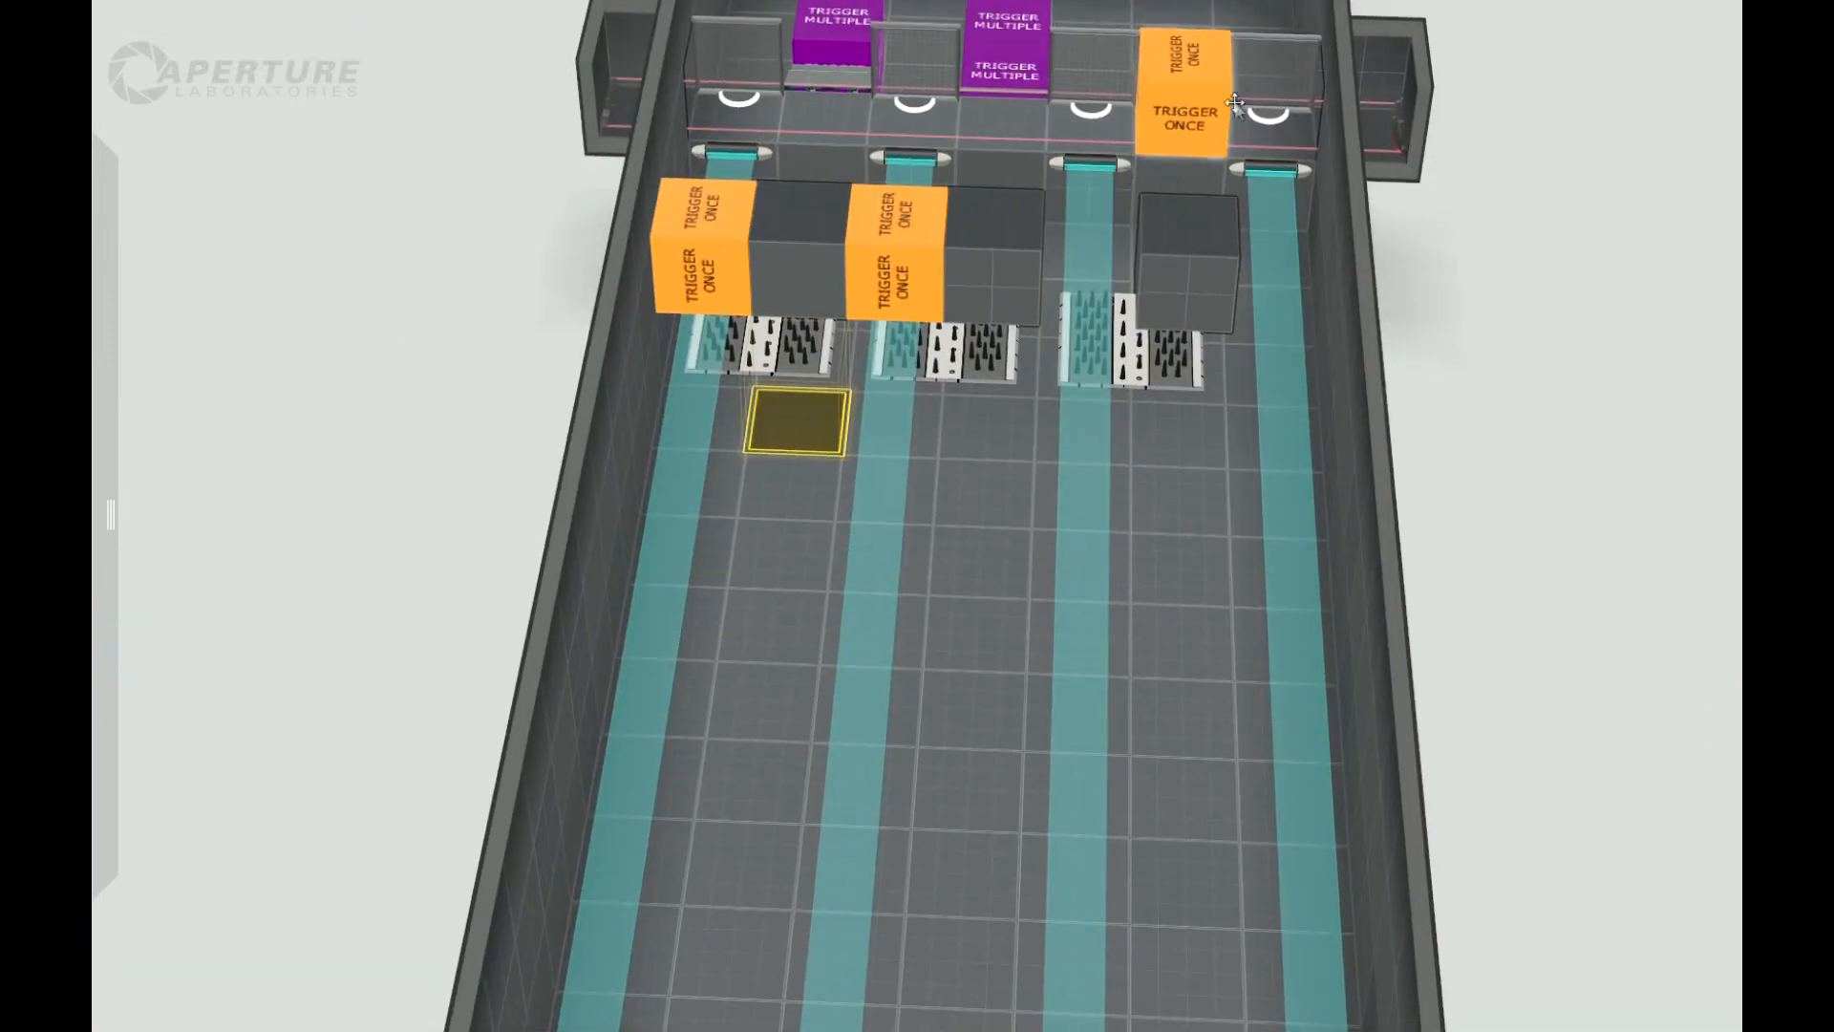
mouse_move(1580, 447)
left_mouse_down()
mouse_move(1563, 399)
mouse_move(1466, 583)
mouse_move(1555, 474)
left_mouse_up()
right_click_drag(1498, 545, 1087, 581)
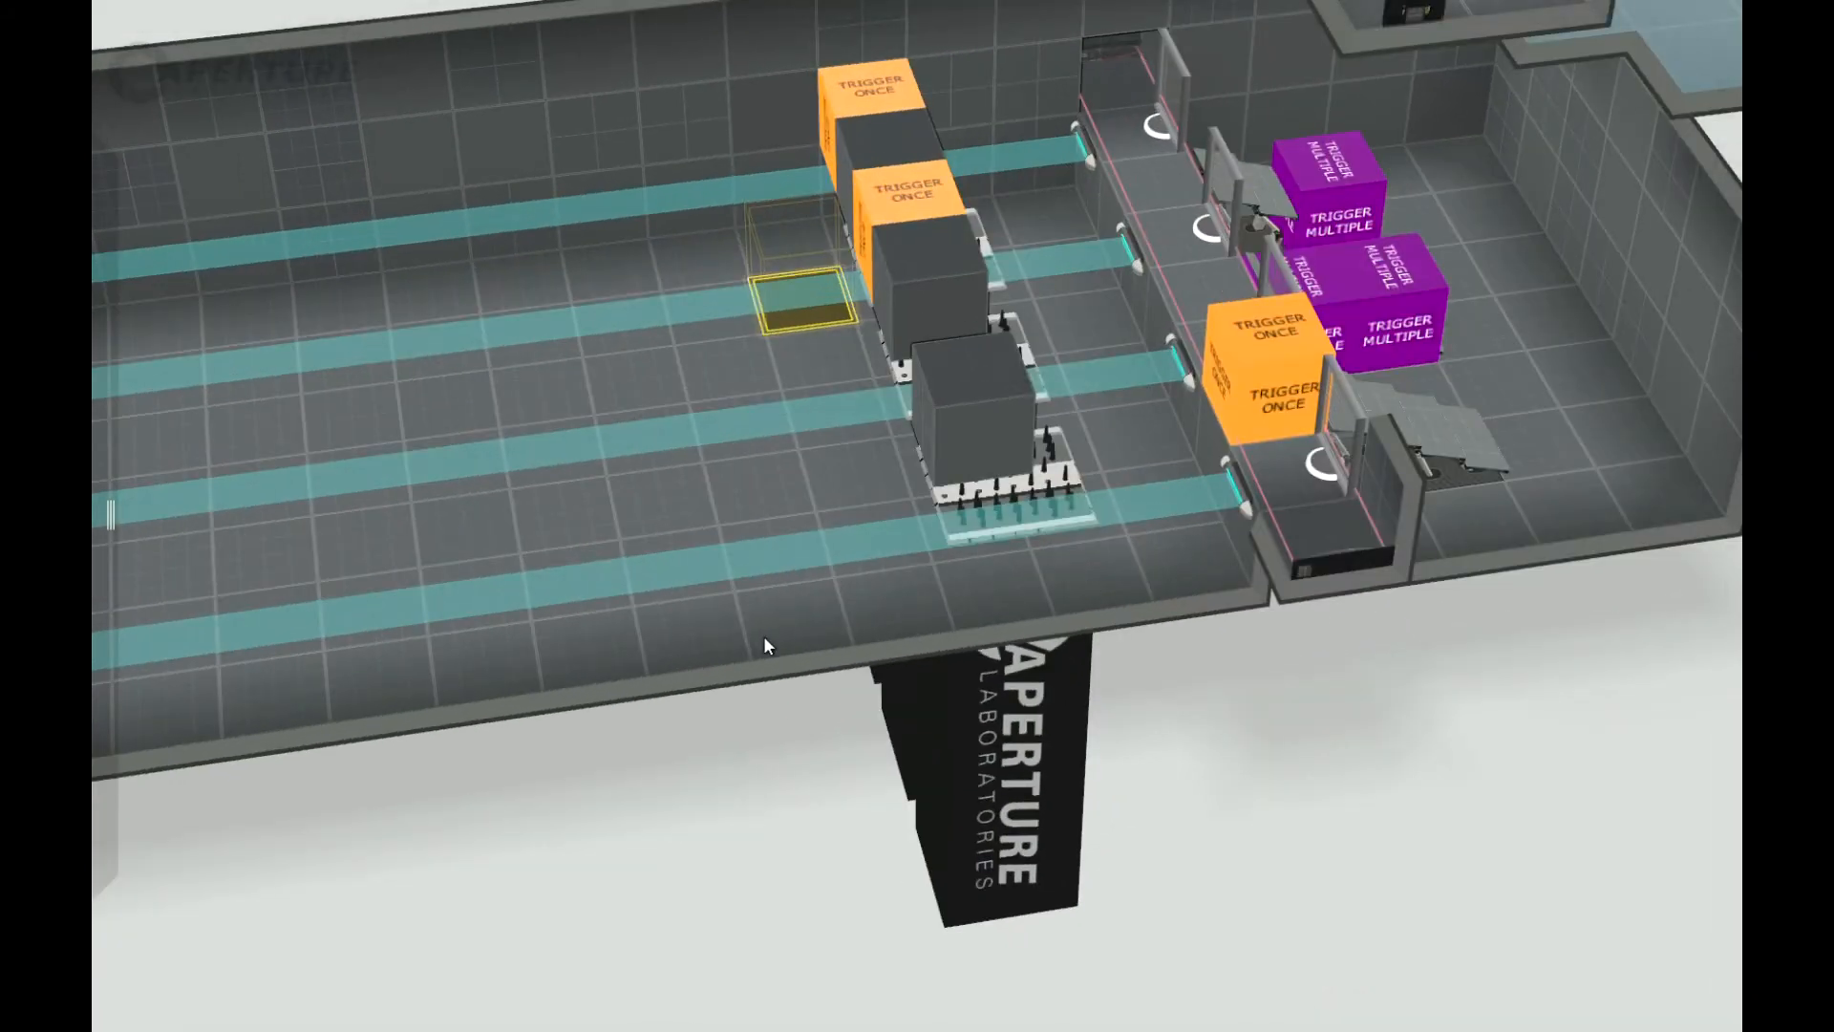
left_click_drag(607, 253, 716, 592)
right_click_drag(801, 674, 849, 478)
scroll(1412, 630, "down", 3)
left_click_drag(800, 711, 660, 949)
right_click_drag(1310, 659, 1127, 802)
right_click_drag(417, 759, 287, 487)
Step: Pull the hall's end wall in close to the raised row and raise the remaining floor strip level with it
double_click(174, 128)
middle_click_drag(277, 355, 590, 573)
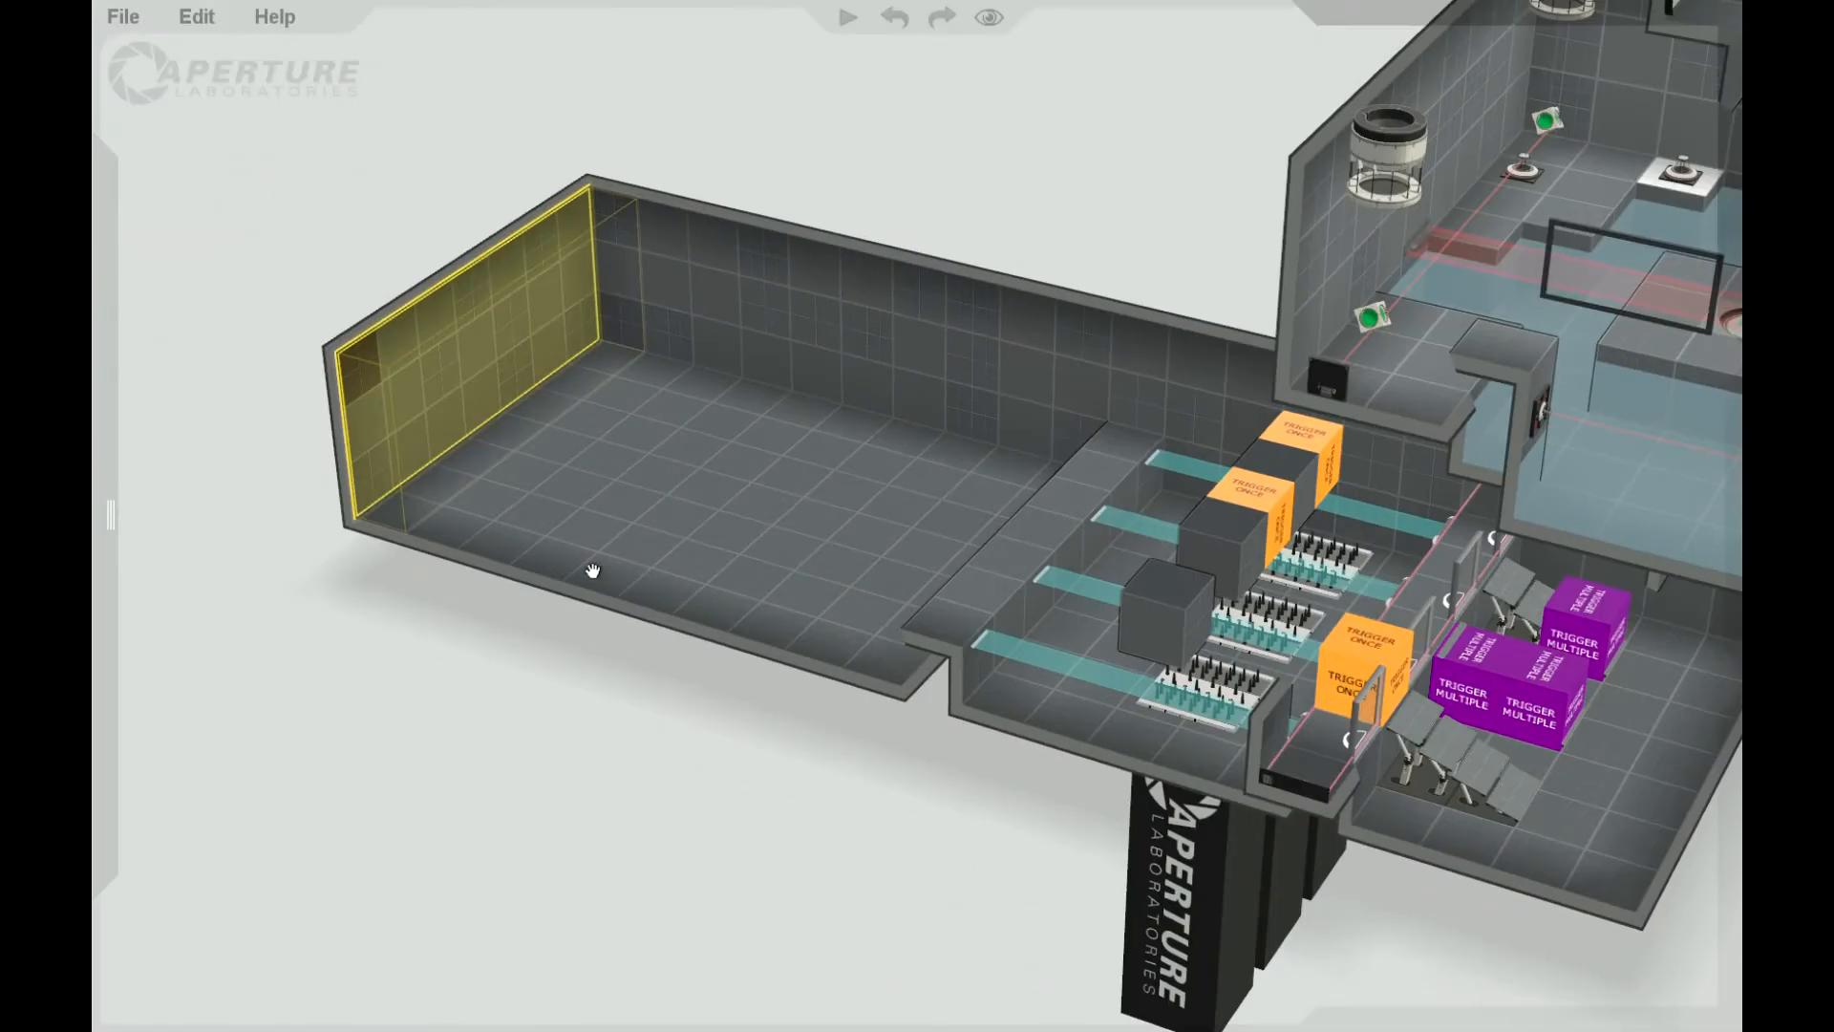
left_click_drag(500, 512, 896, 654)
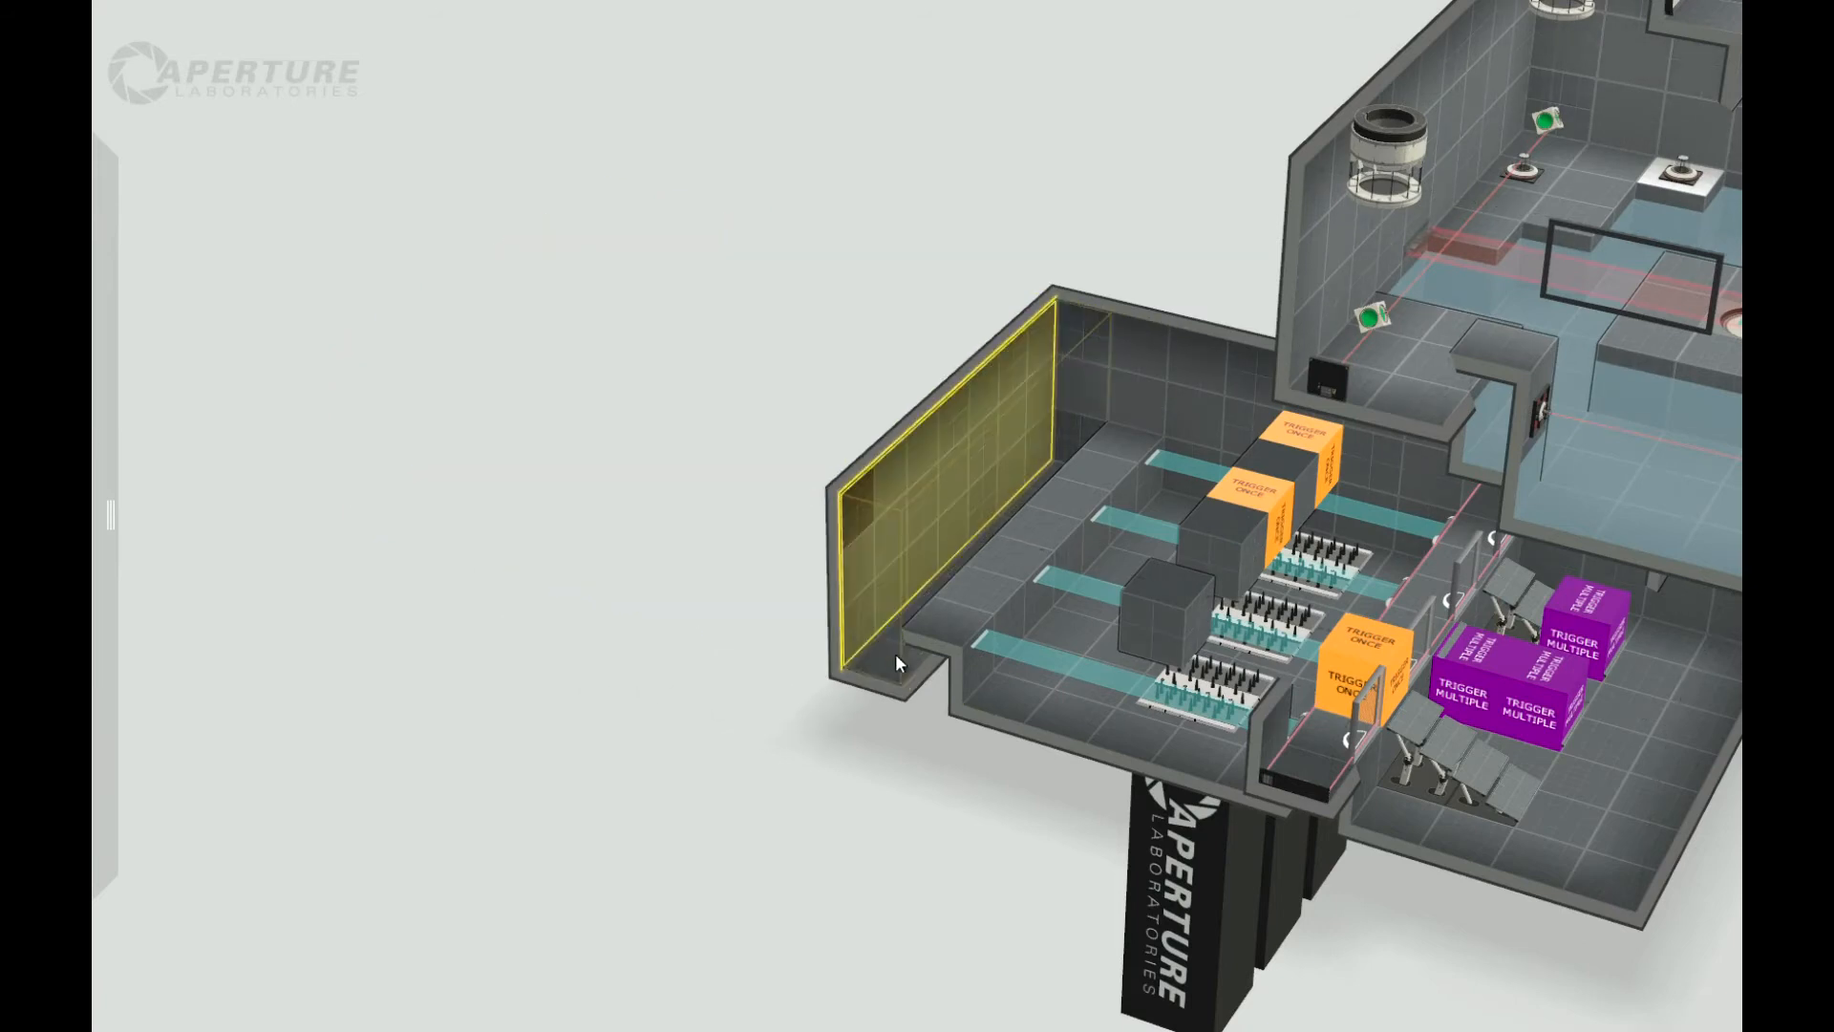
right_click_drag(839, 839, 894, 722)
double_click(919, 686)
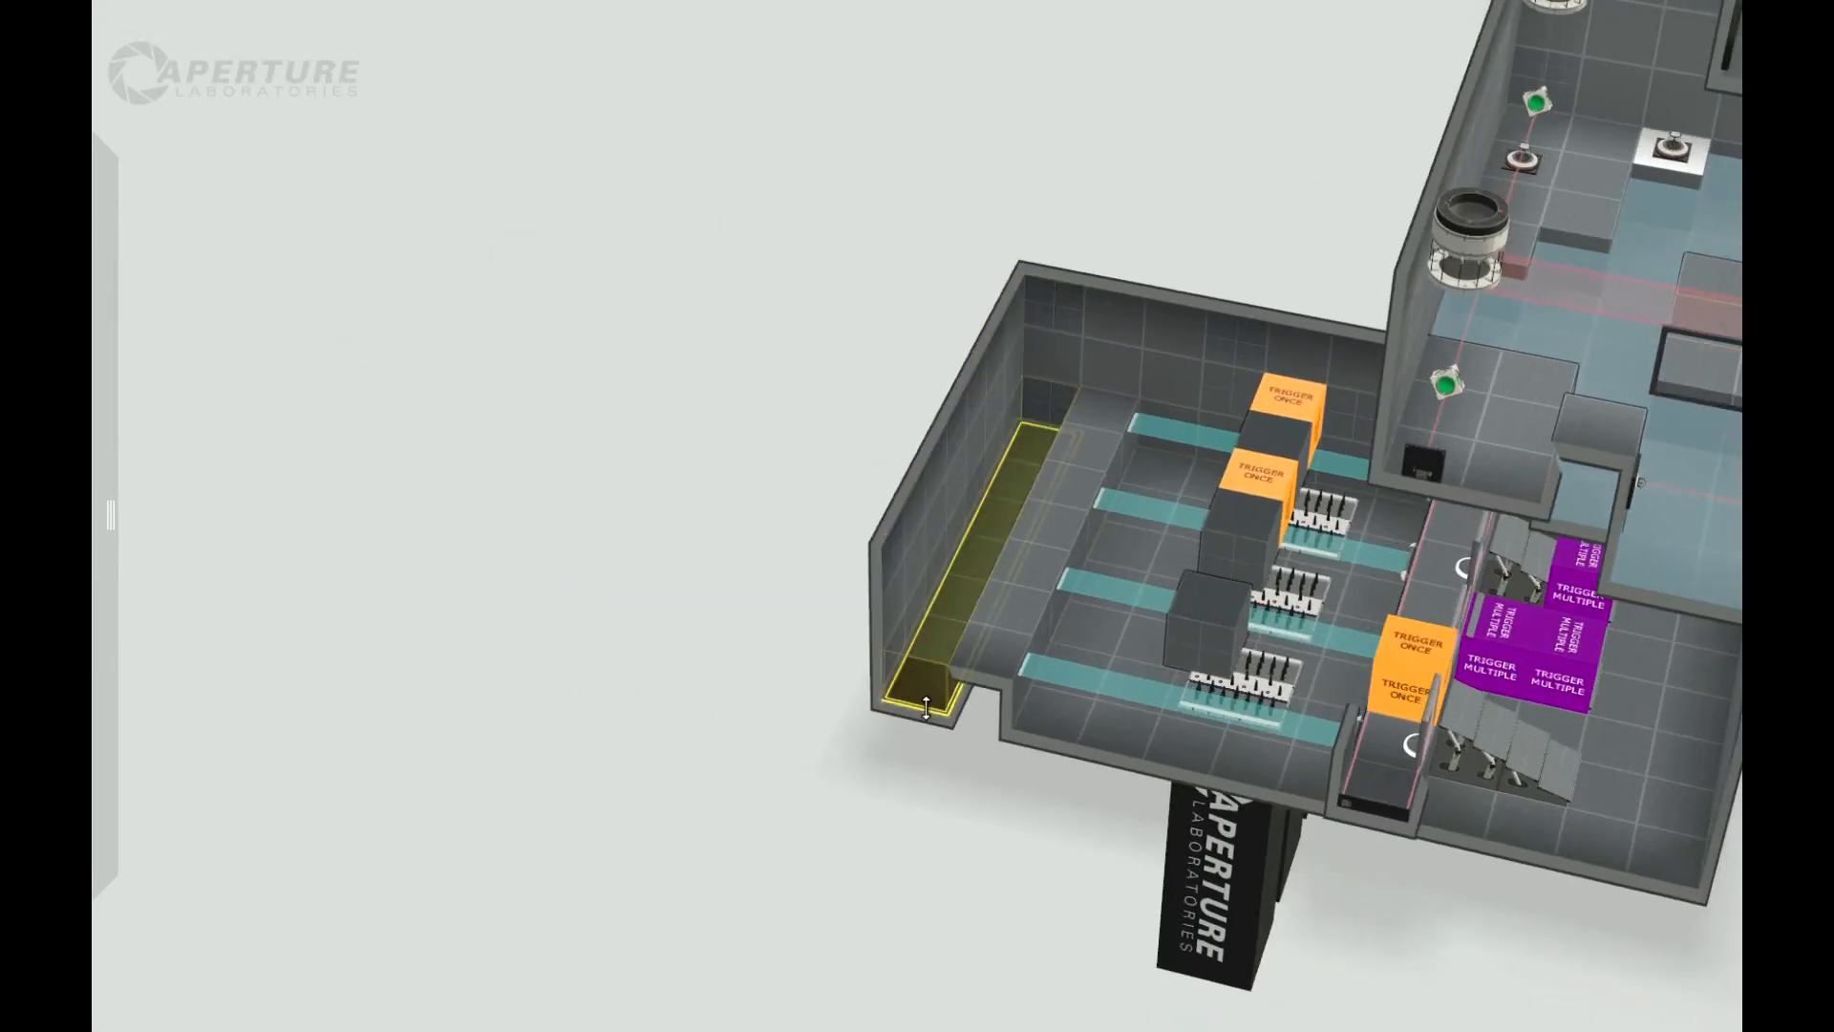
Step: Push a middle floor tile beside the end wall down to form a deep one-tile shaft
left_click(993, 514)
right_click_drag(810, 948, 846, 880)
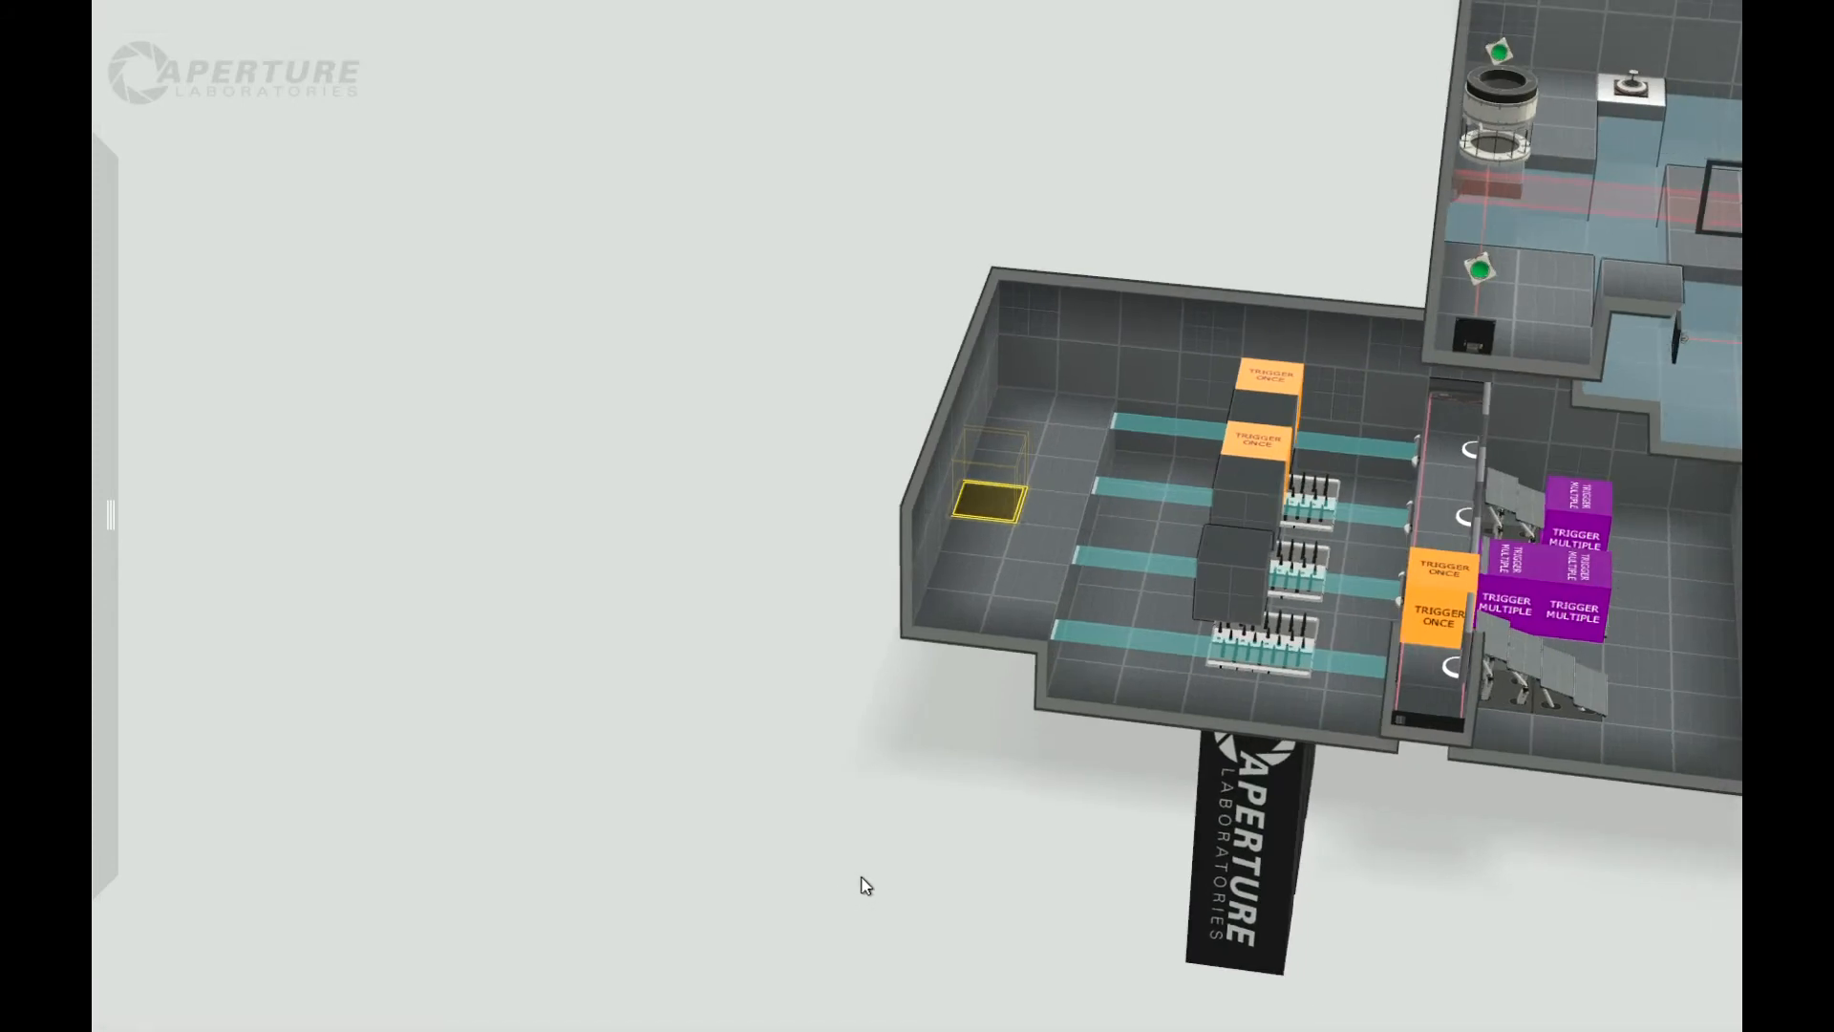
right_click_drag(959, 657, 955, 873)
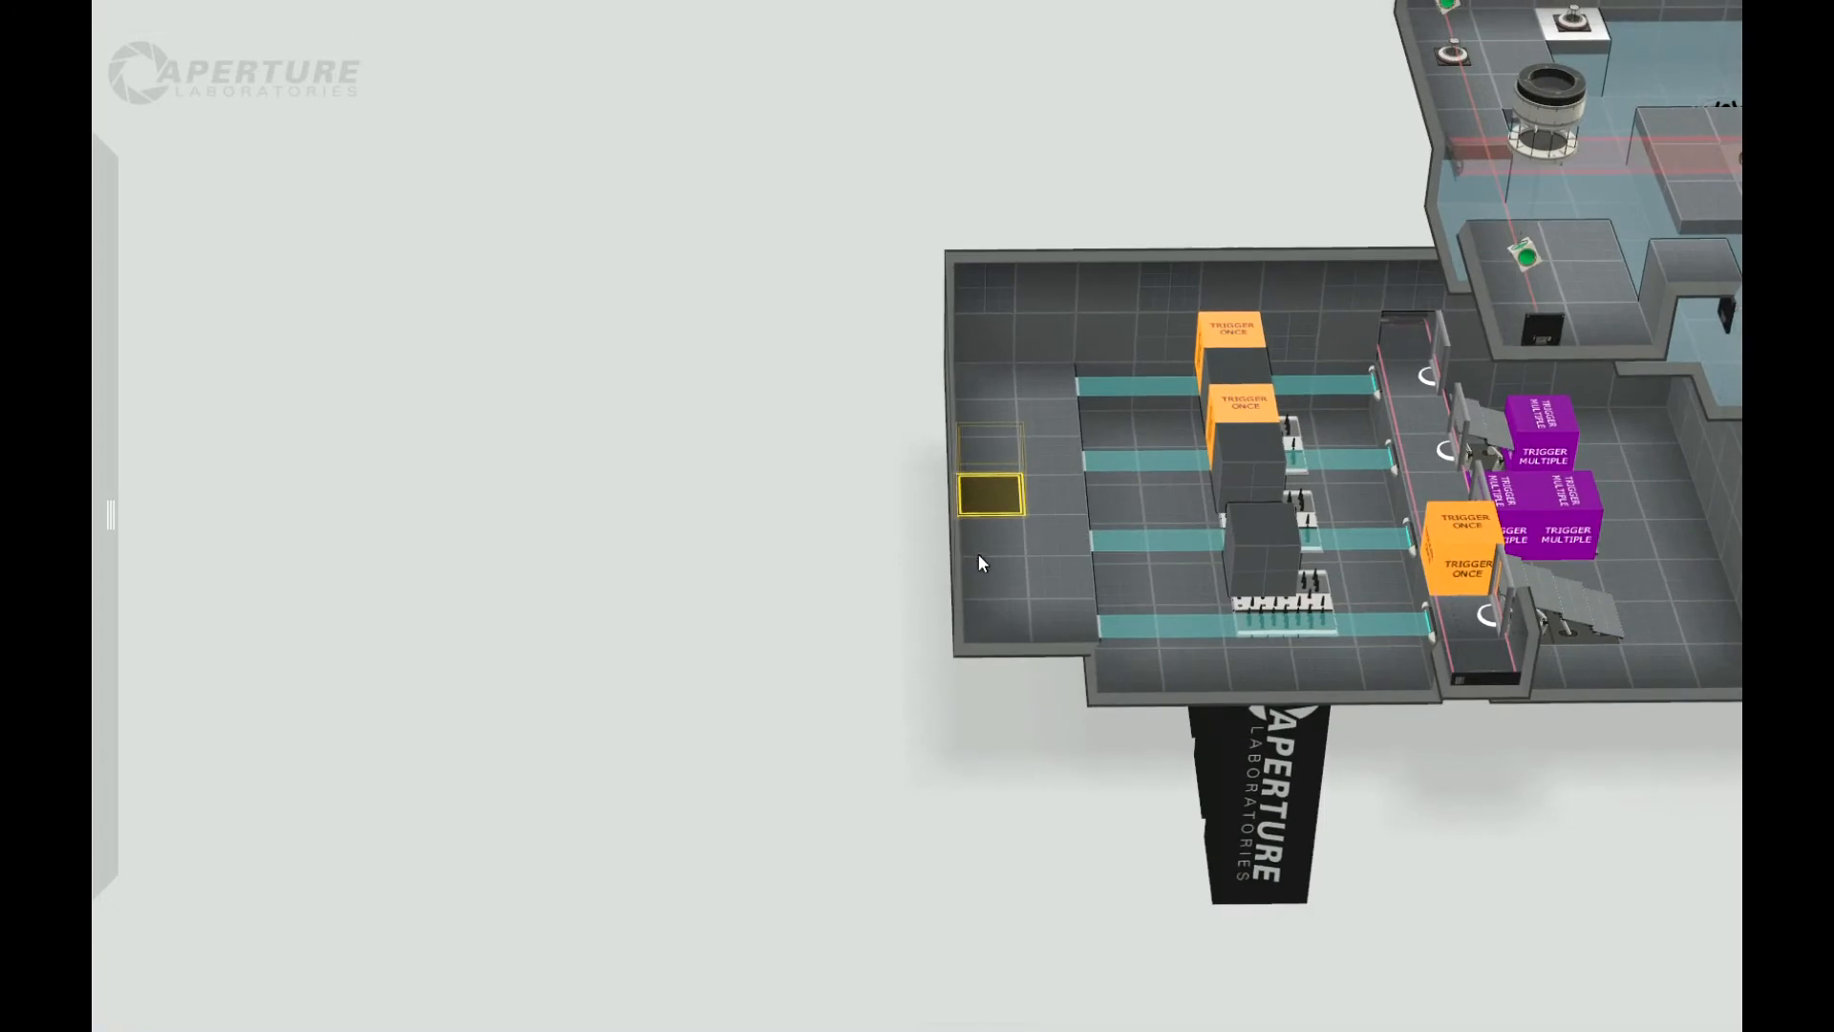
left_click_drag(1000, 514, 845, 854)
right_click_drag(846, 855, 1246, 544)
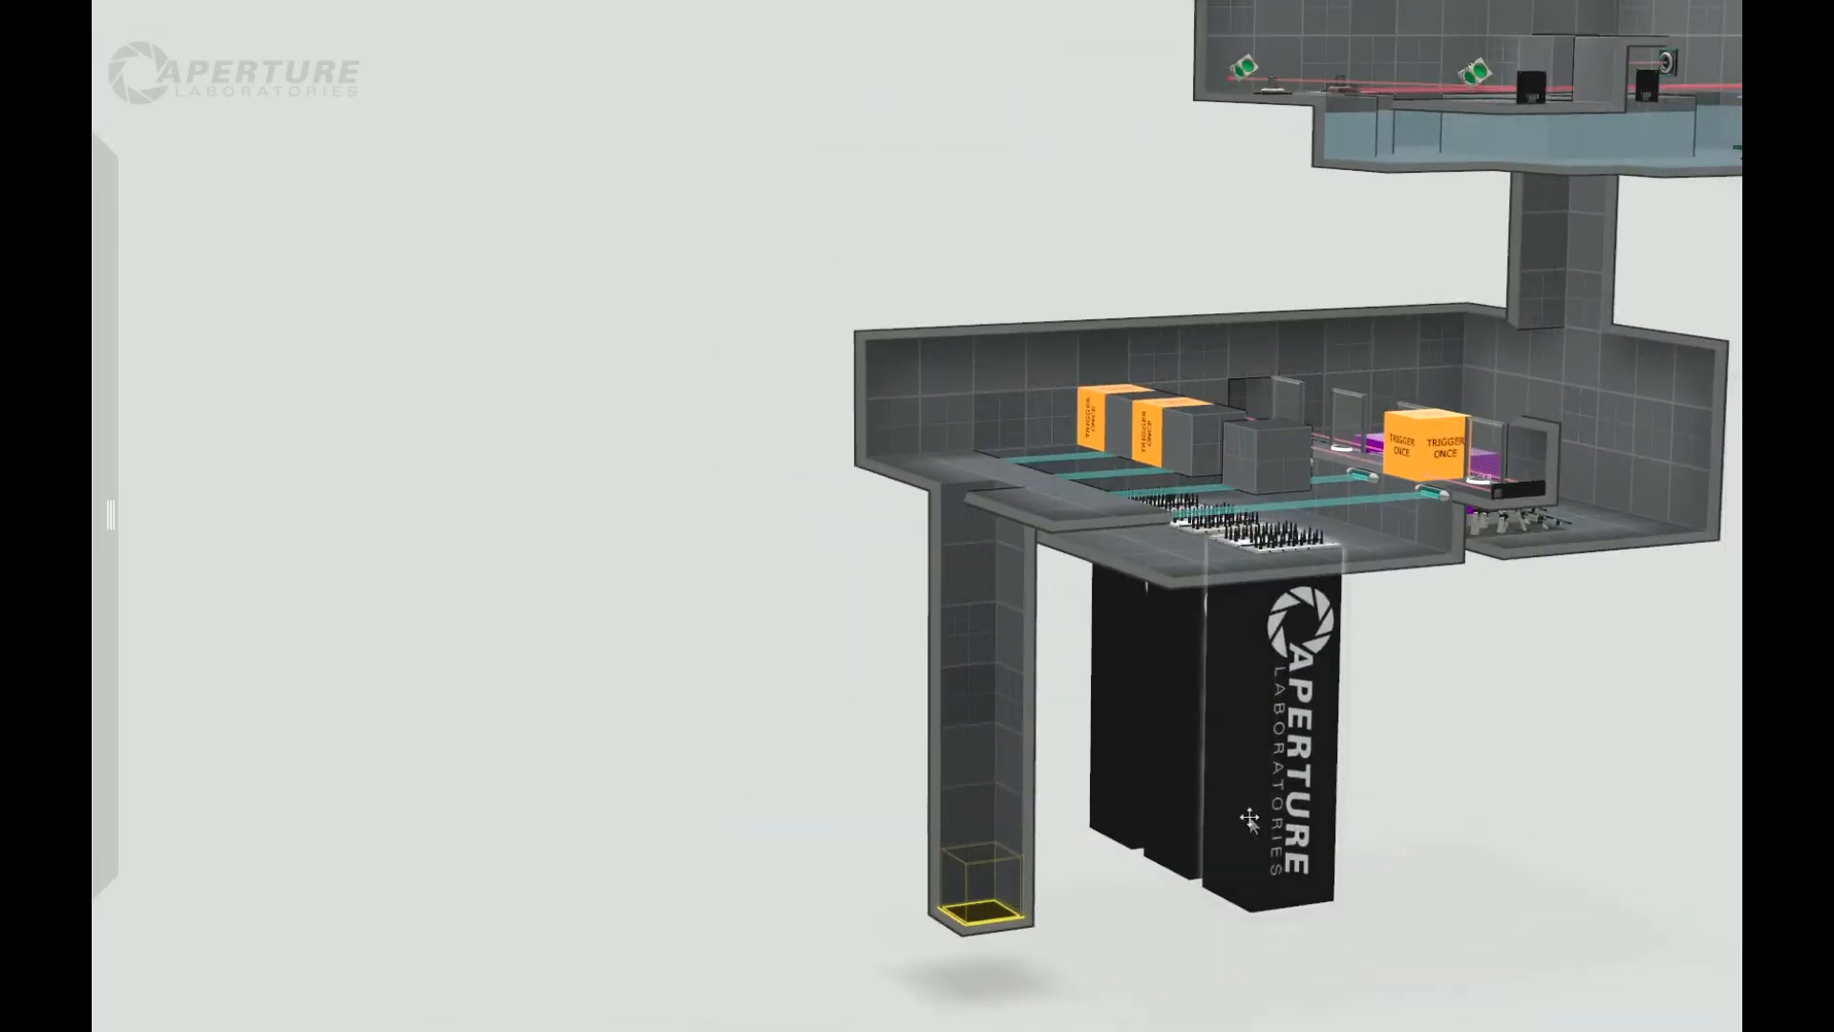
Step: Dig a one-tile-wide corridor sideways from the shaft's bottom and continue it around a right-angle corner
right_click_drag(1181, 936, 922, 874)
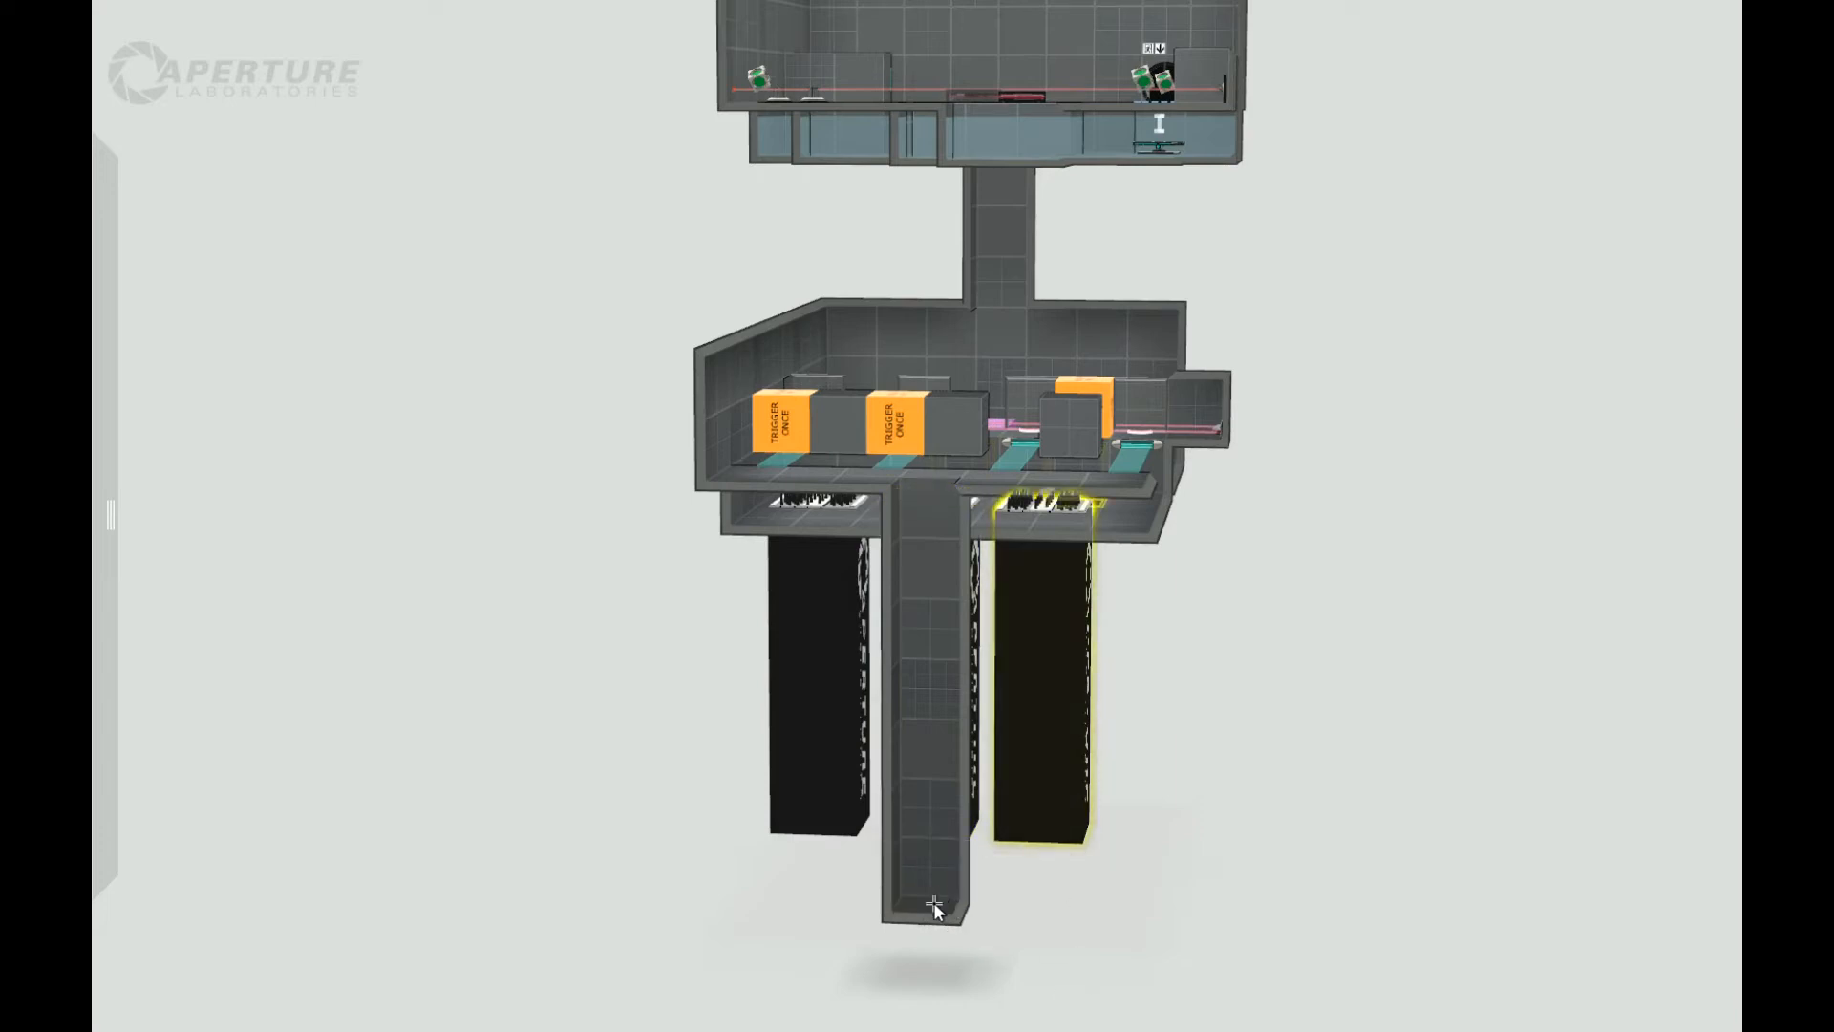
left_click_drag(934, 908, 523, 843)
right_click_drag(496, 997, 470, 845)
left_click_drag(516, 837, 463, 619)
right_click_drag(688, 795, 1234, 972)
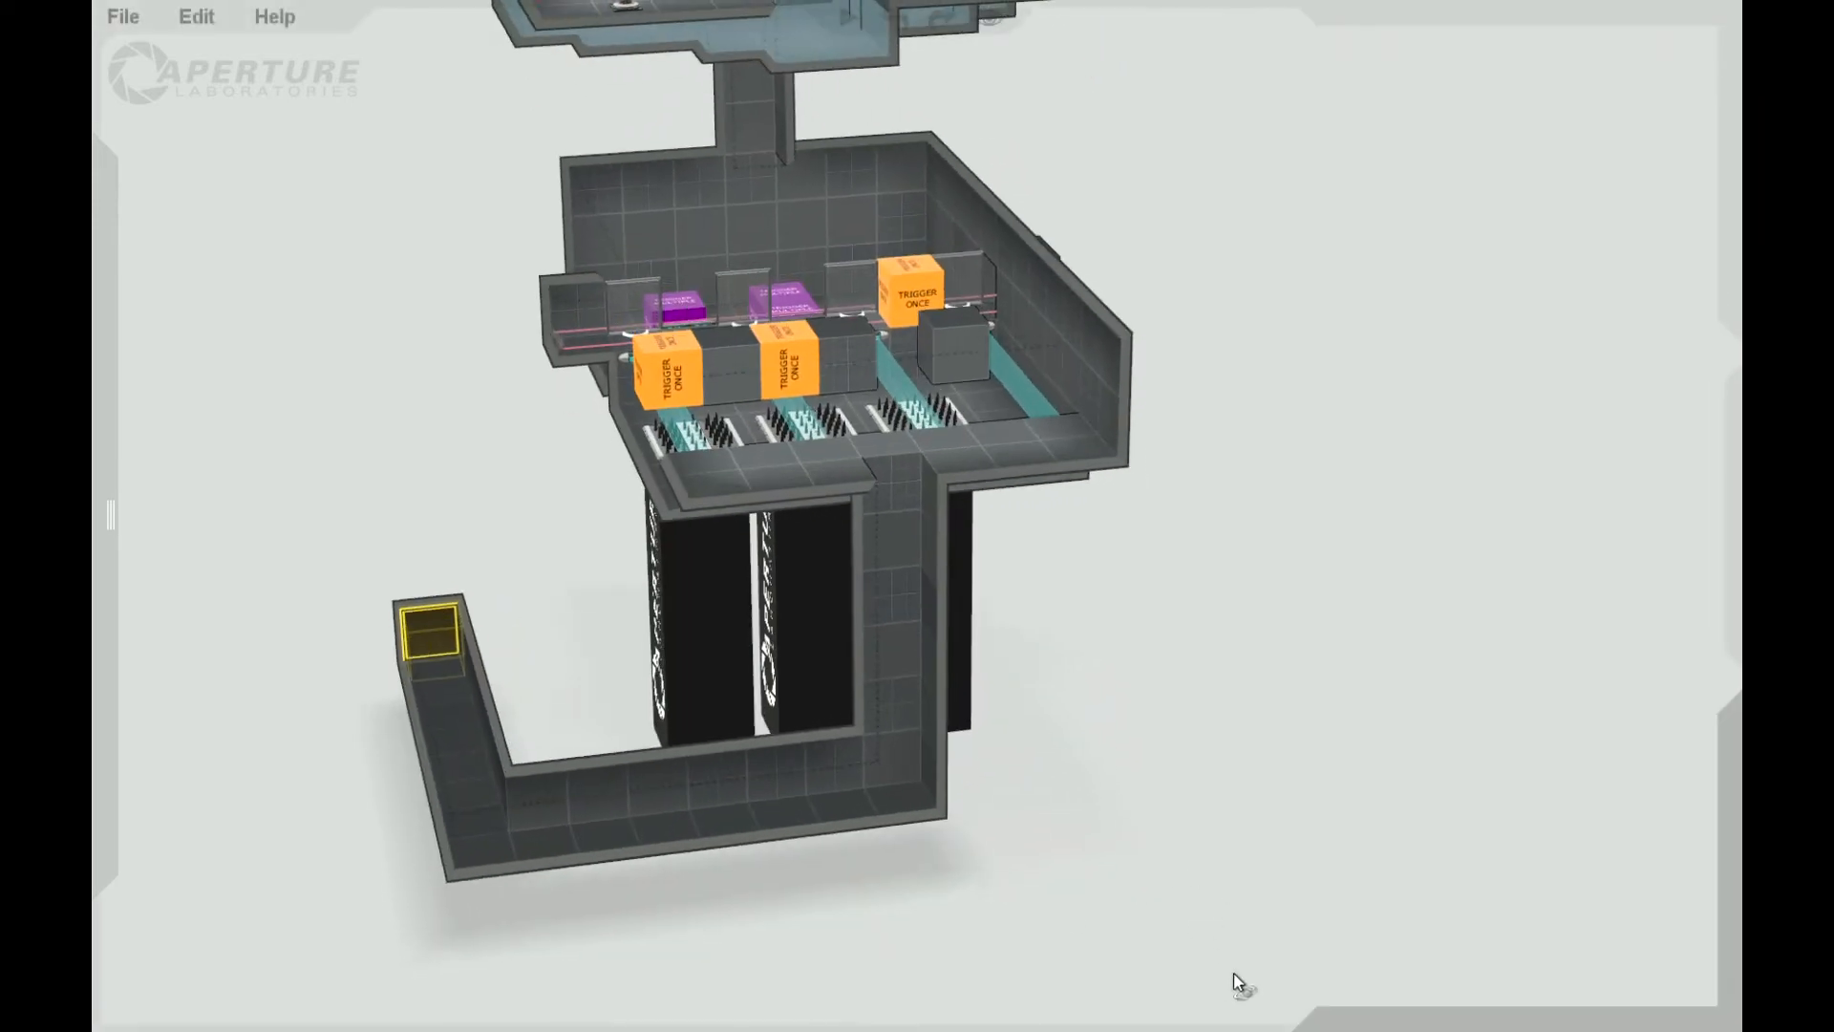
Step: Dig a two-tile alcove opposite the corridor at the shaft's bottom and place a turret at its end
left_click(932, 785)
left_click_drag(941, 785, 1049, 764)
mouse_move(97, 793)
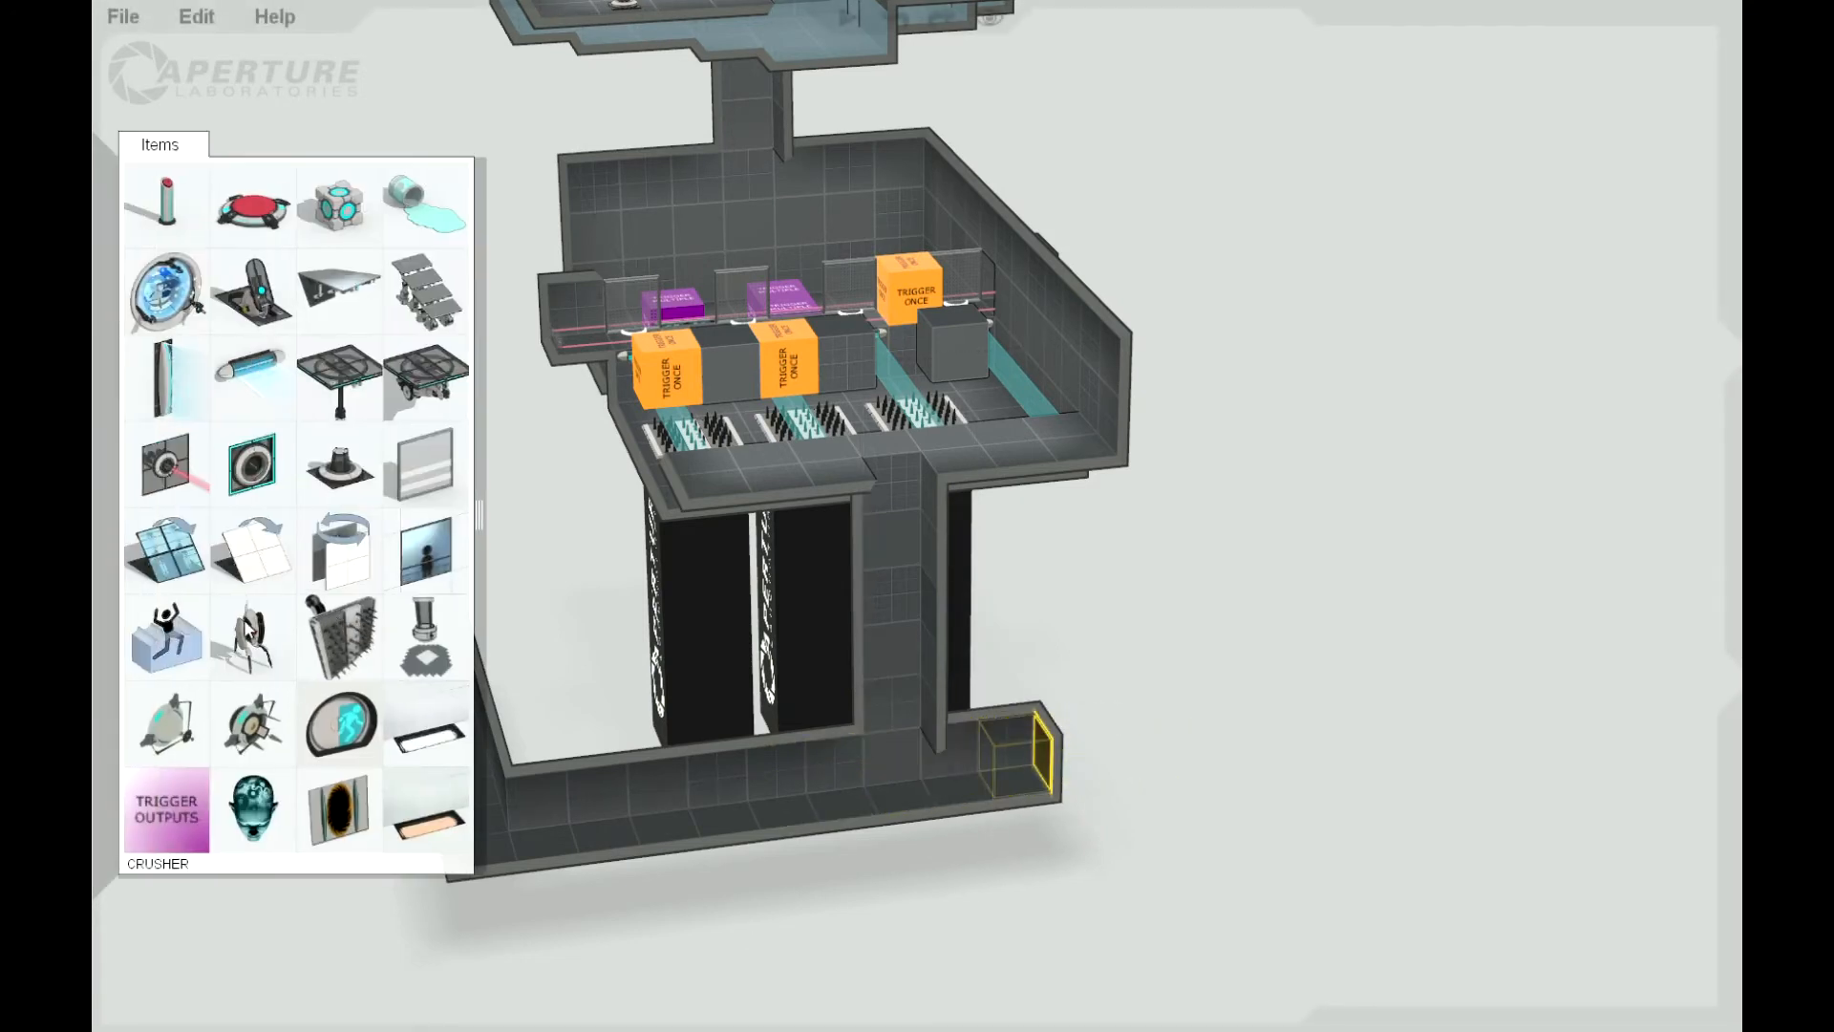
left_click_drag(250, 635, 1022, 792)
left_click_drag(1104, 910, 1018, 917)
Step: Place an angled panel on the floor between the turret and the shaft, and set its angle to 90
mouse_move(97, 466)
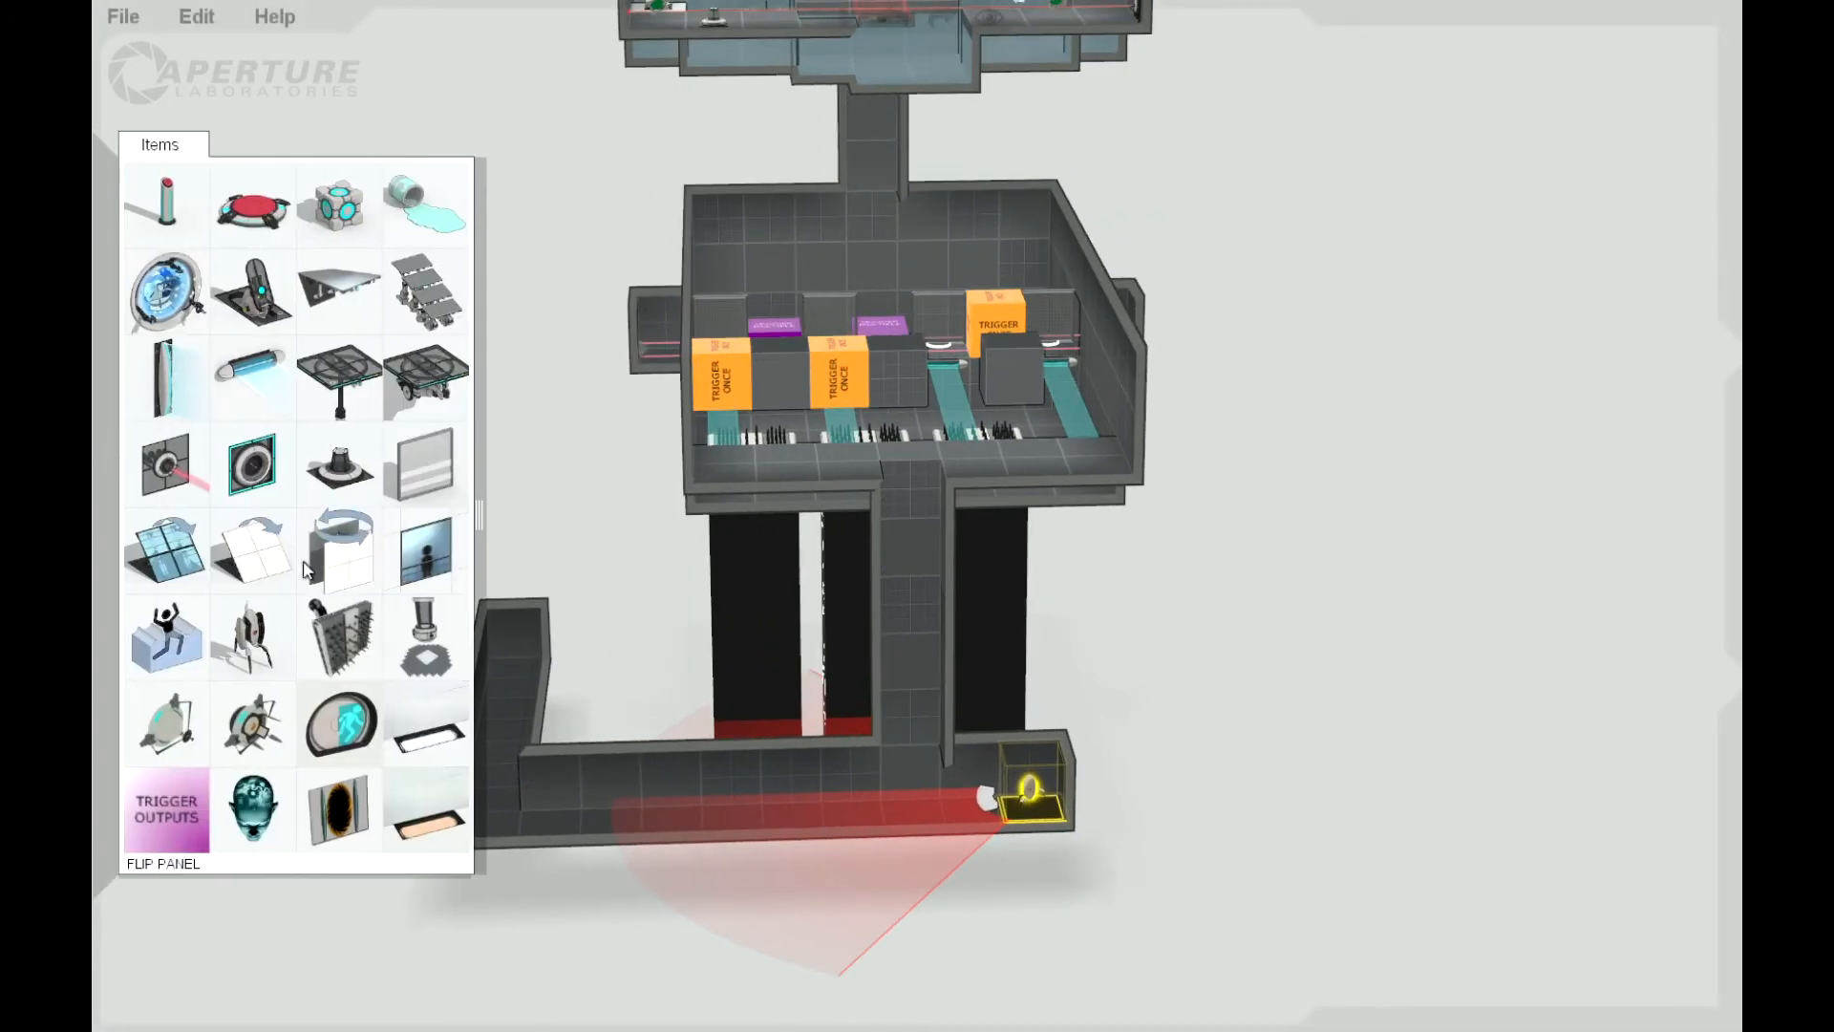
left_click_drag(251, 549, 990, 820)
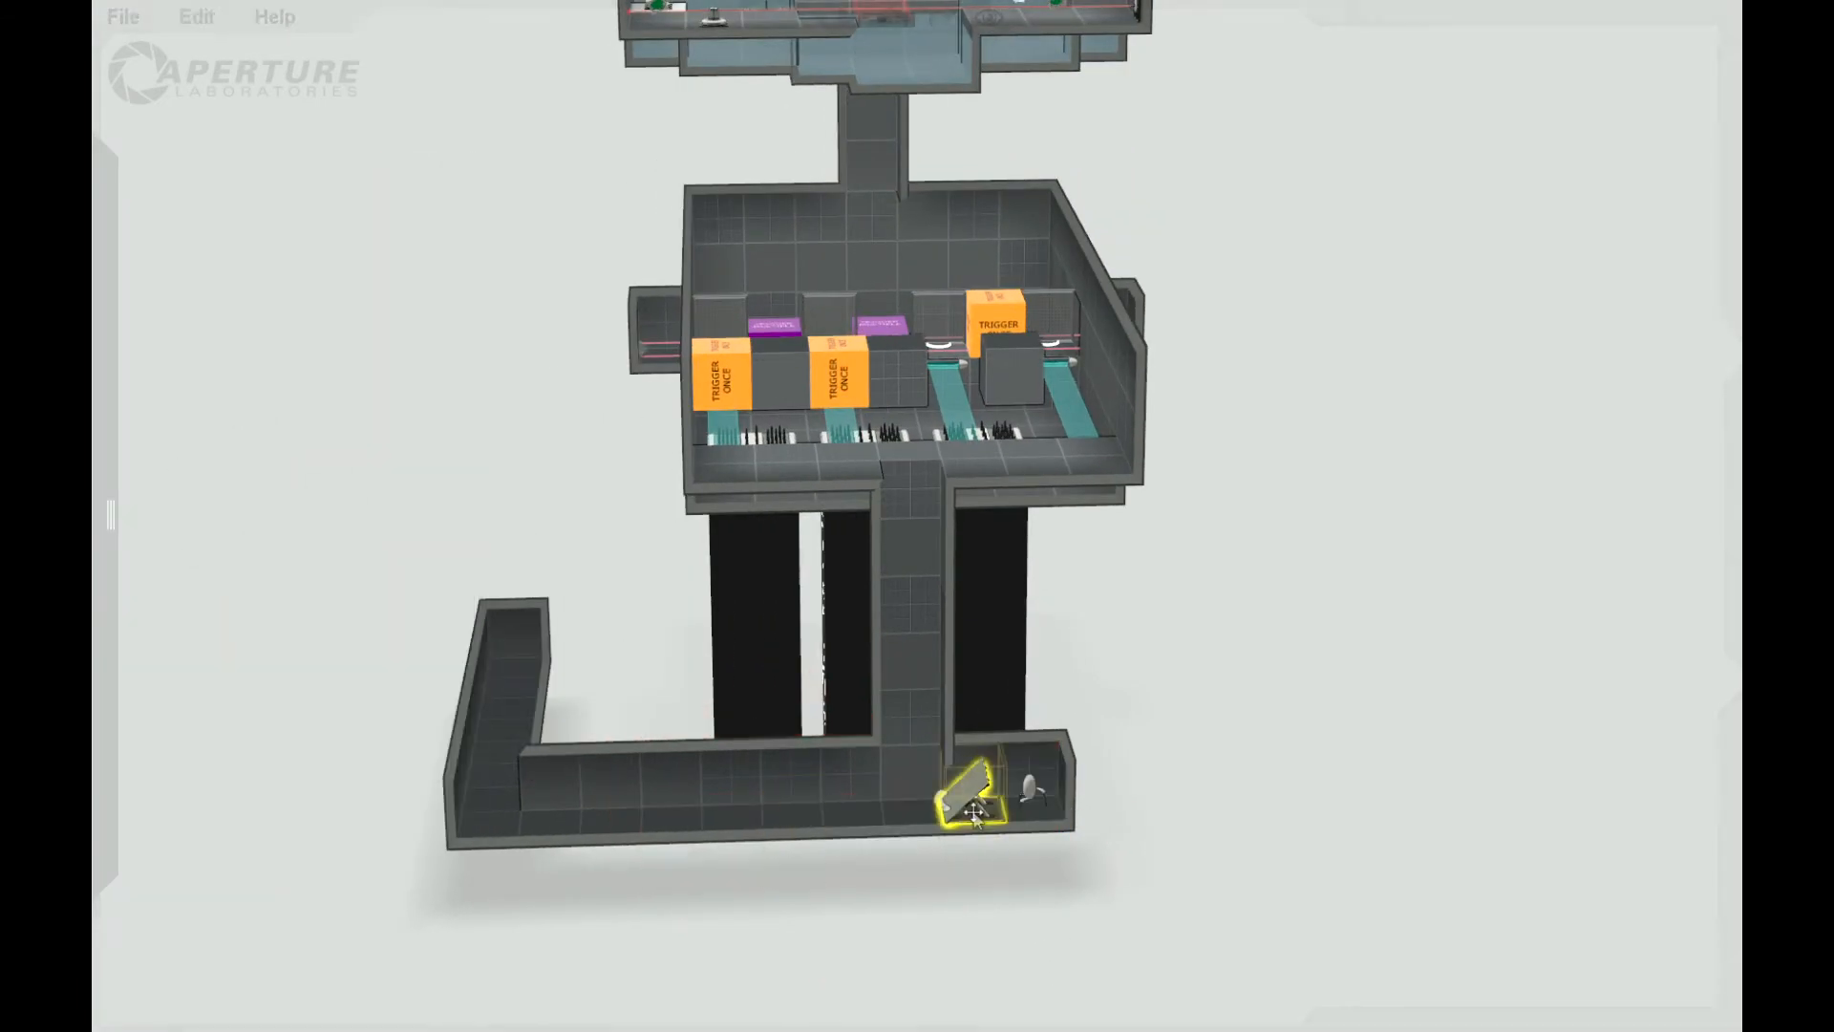
right_click(988, 812)
mouse_move(1142, 607)
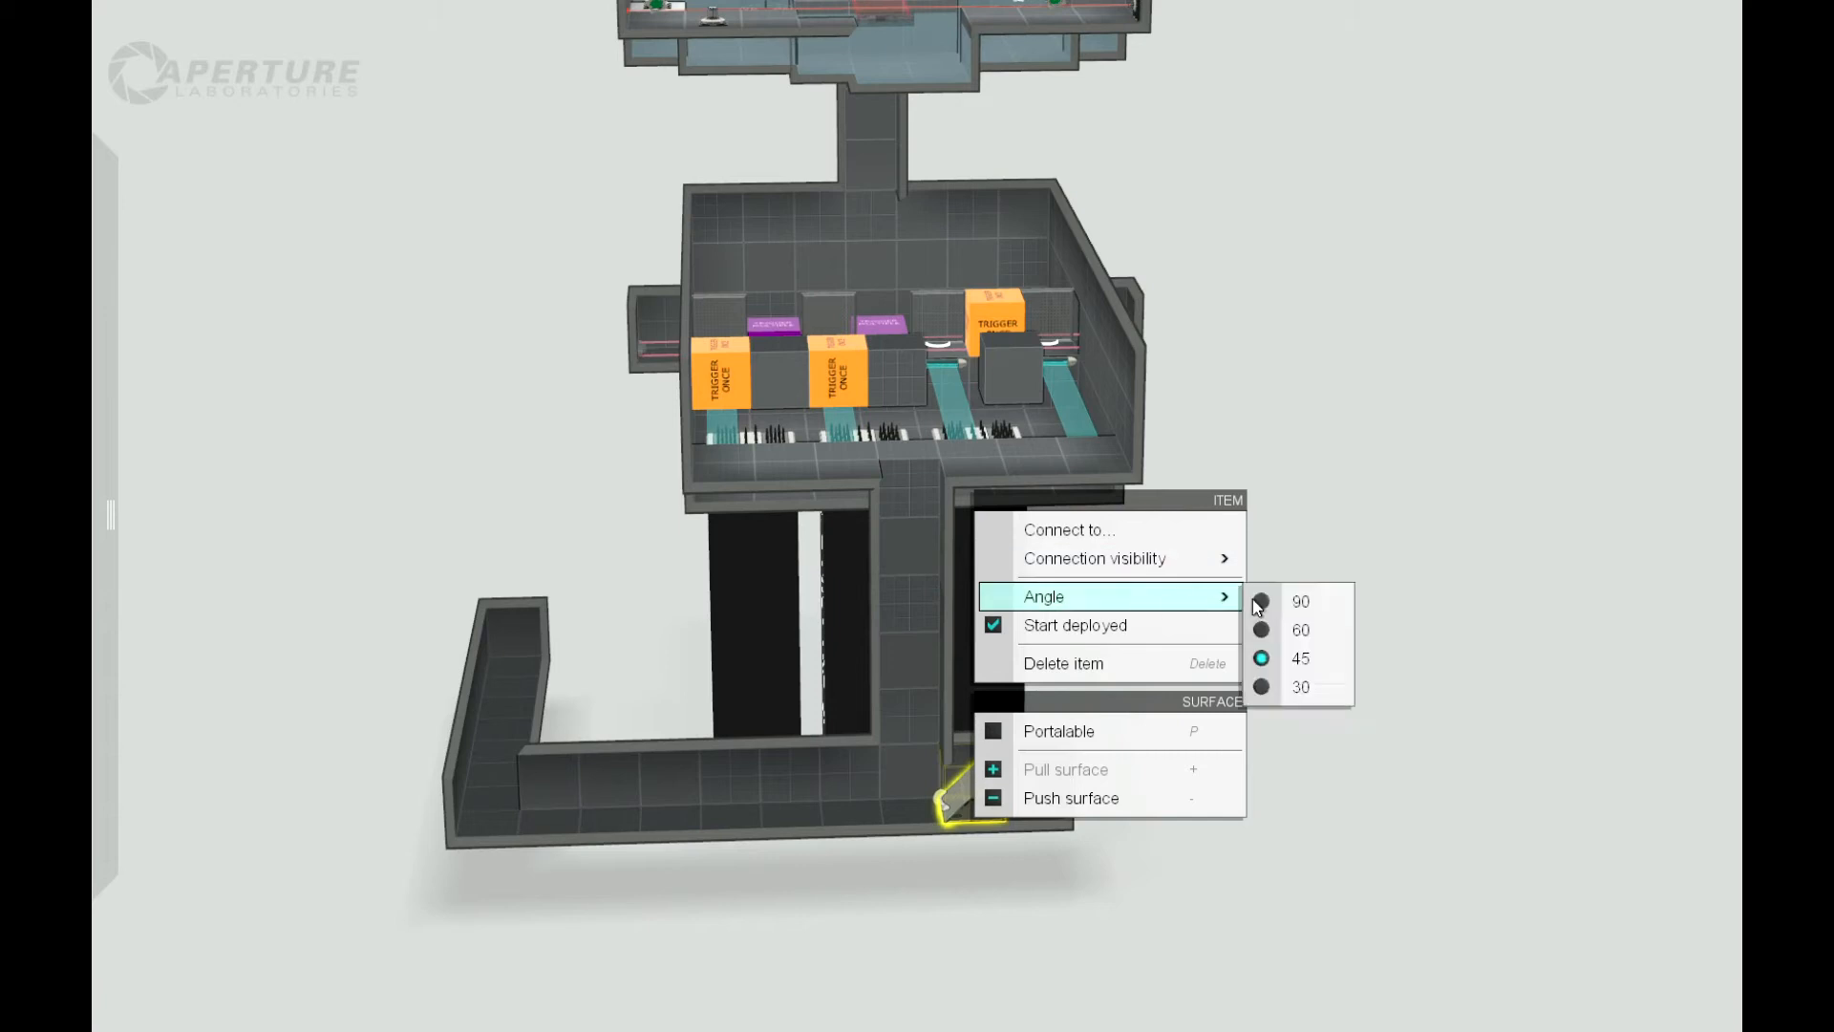
left_click(1286, 605)
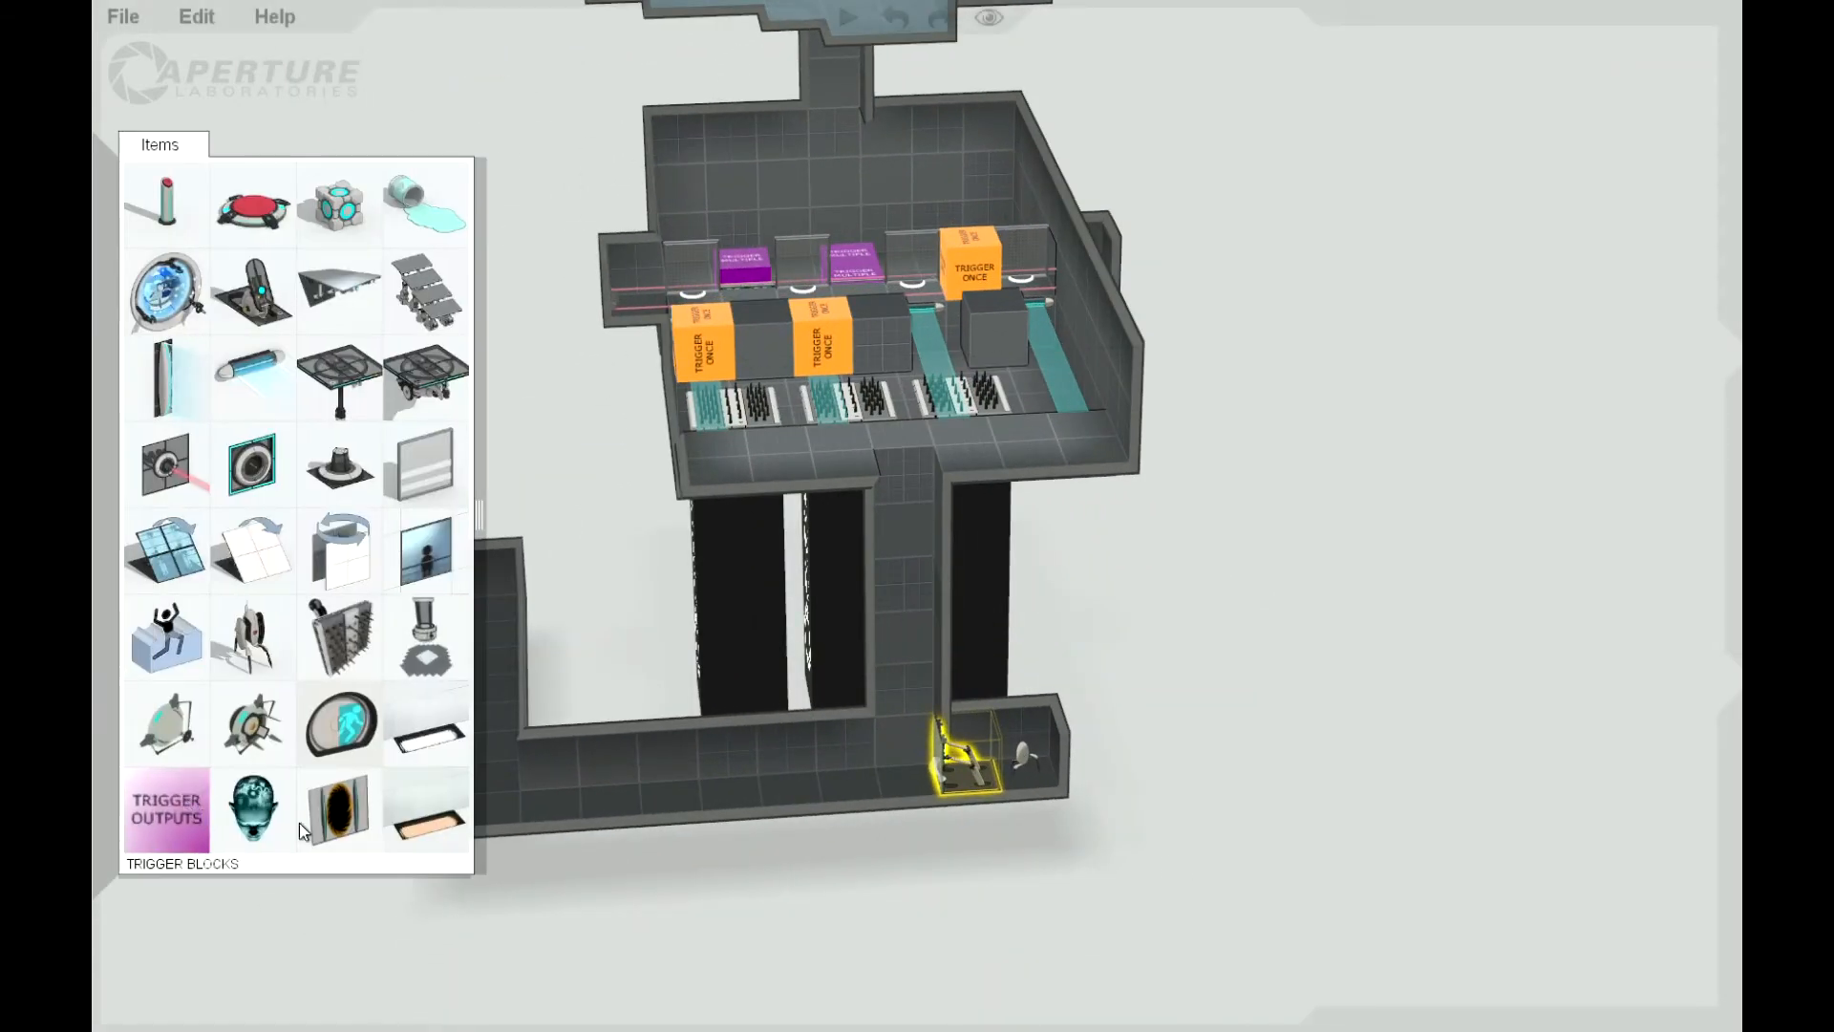
Step: Place a Trigger Once block at the bottom of the shaft, beside the angled panel
left_click_drag(300, 822, 888, 787)
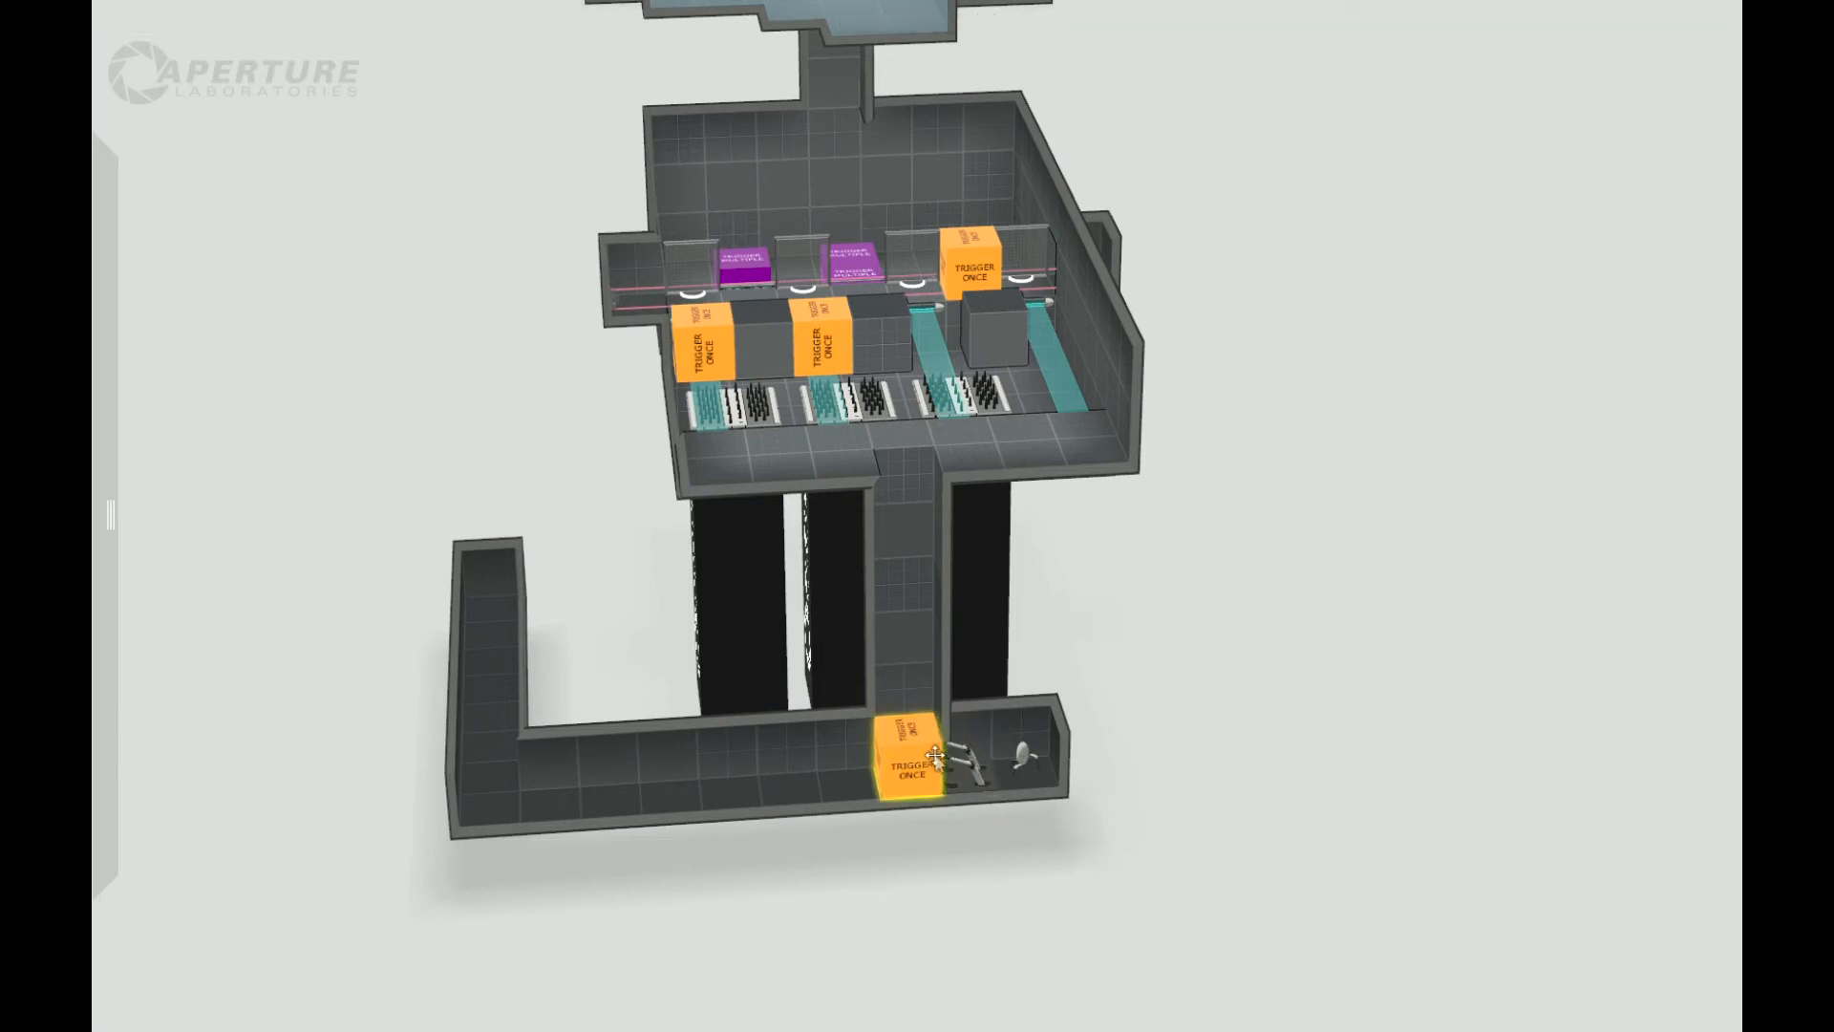
middle_click_drag(977, 904, 960, 778)
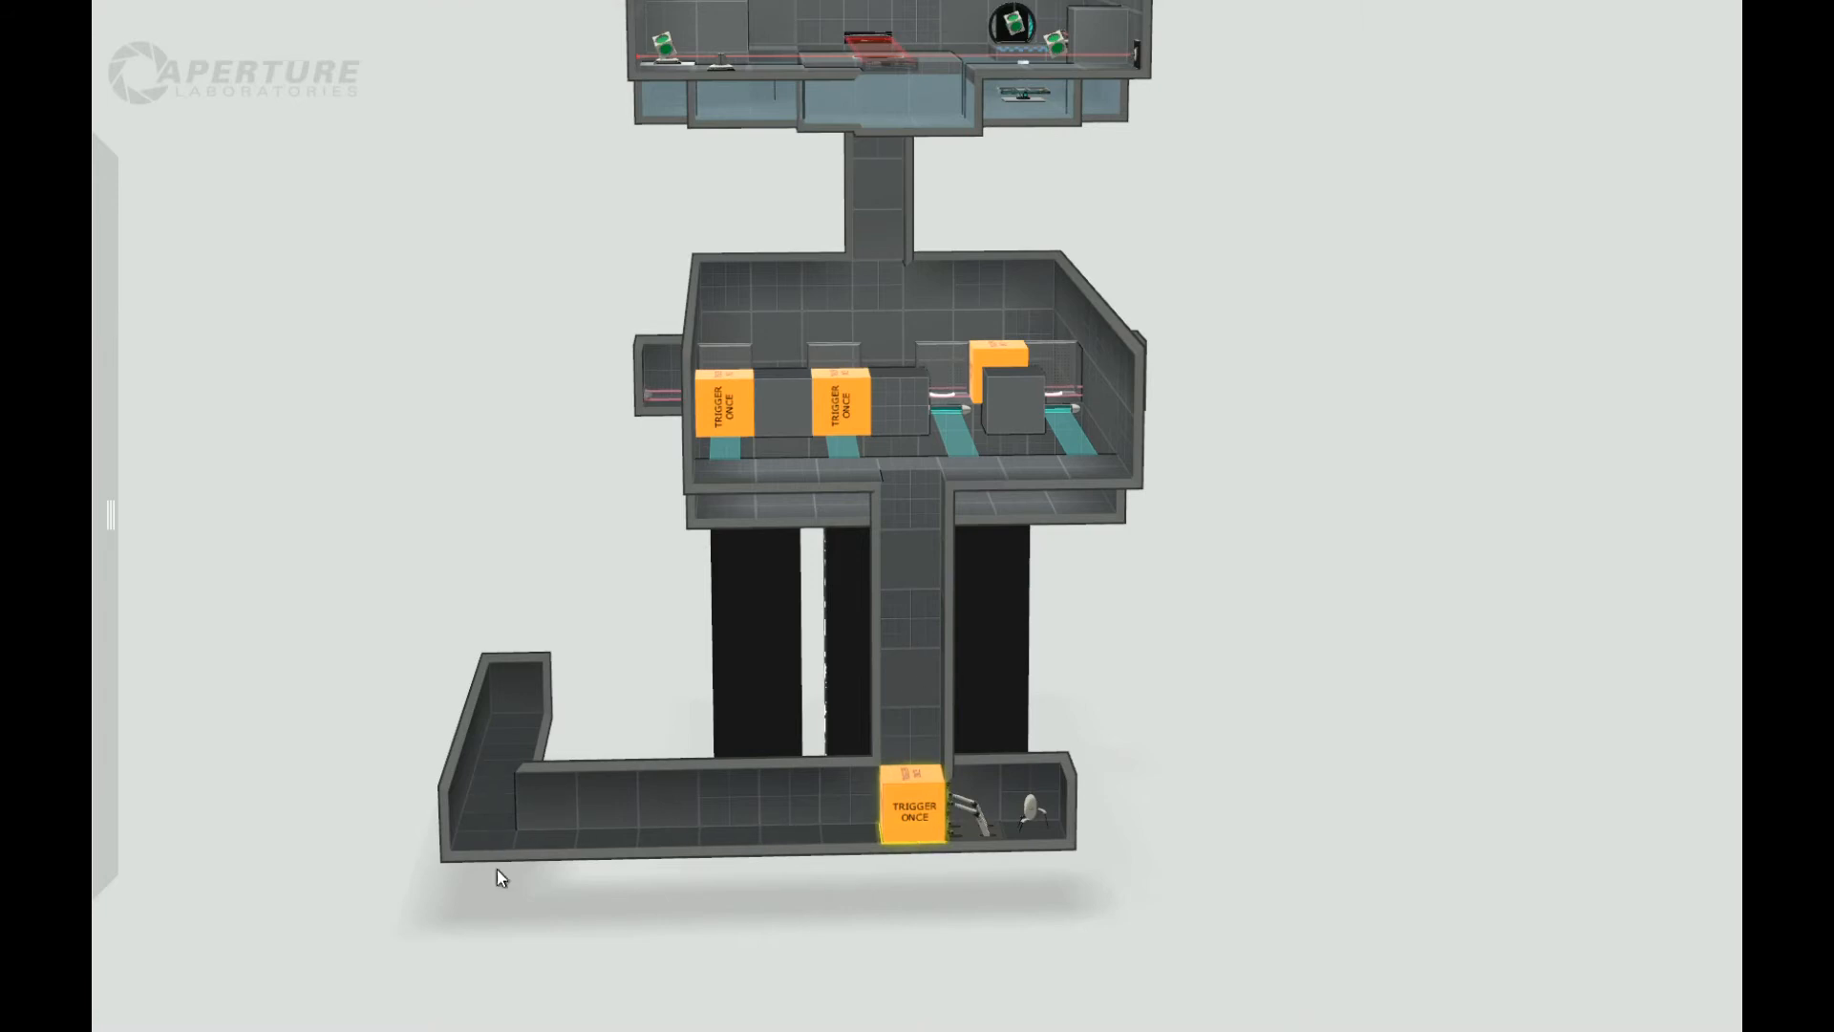
middle_click_drag(1242, 724, 1190, 792)
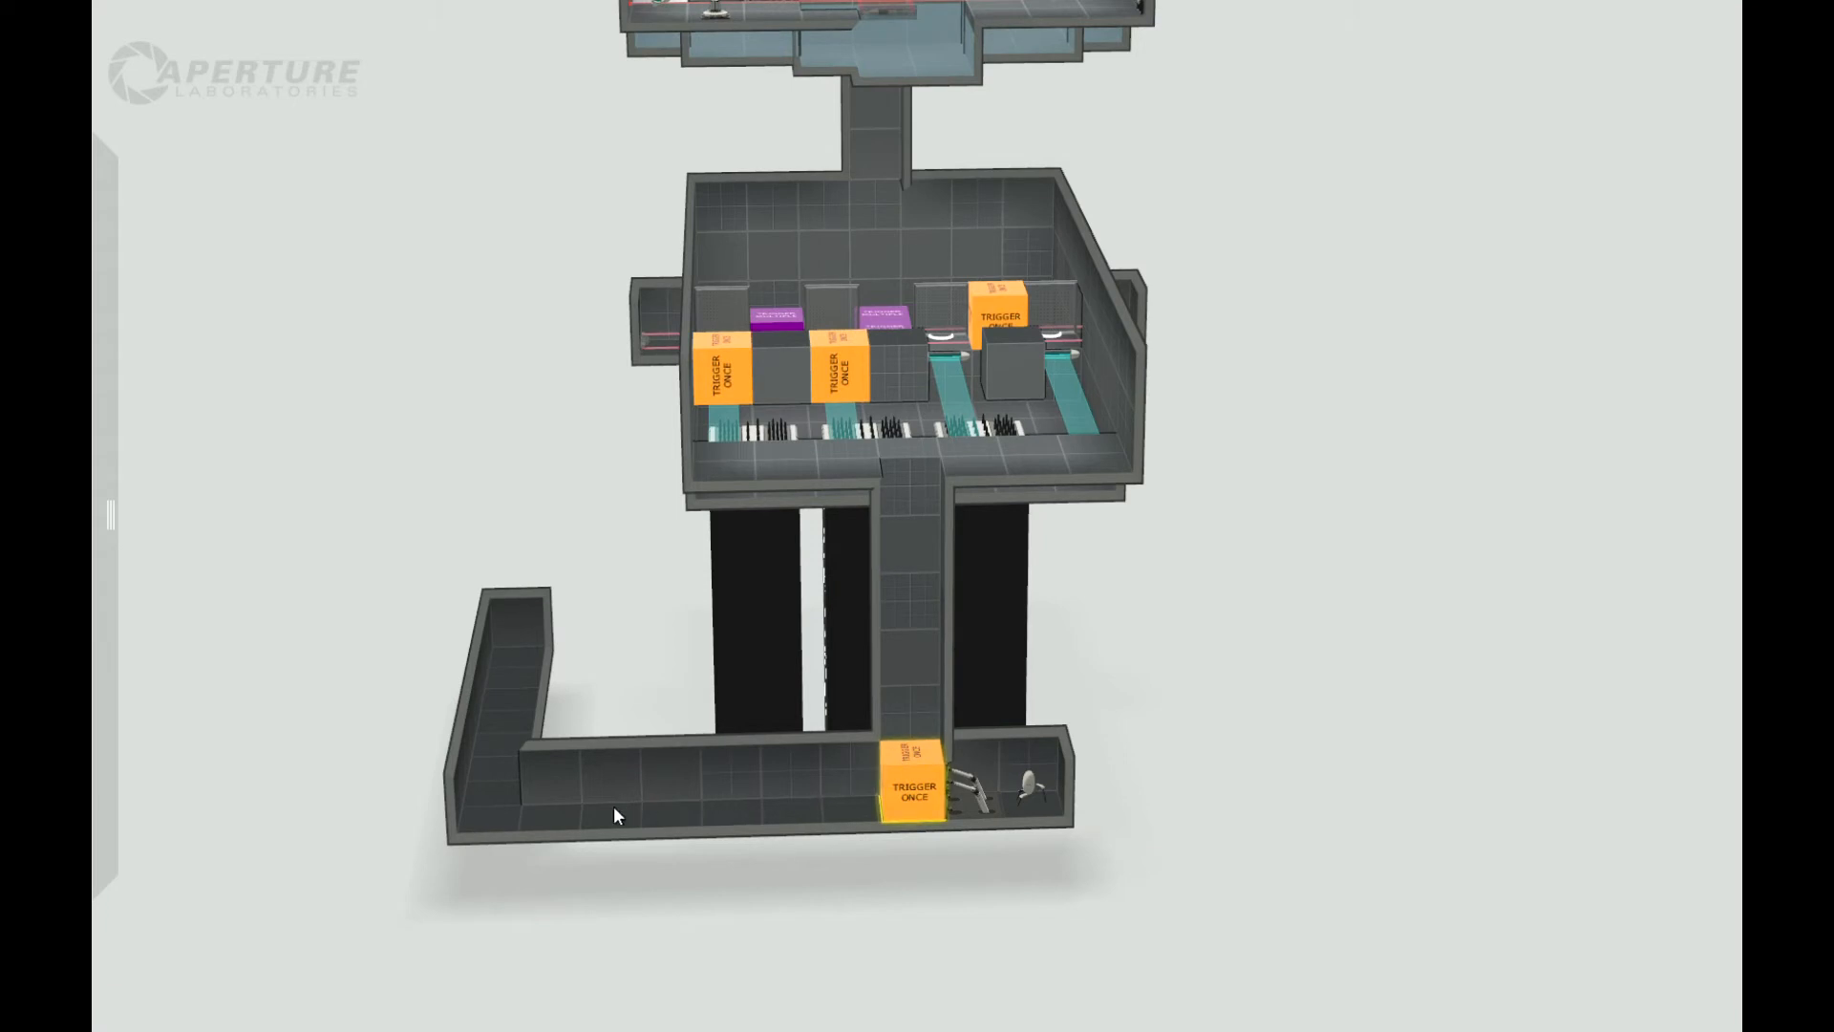
middle_click_drag(632, 923, 642, 955)
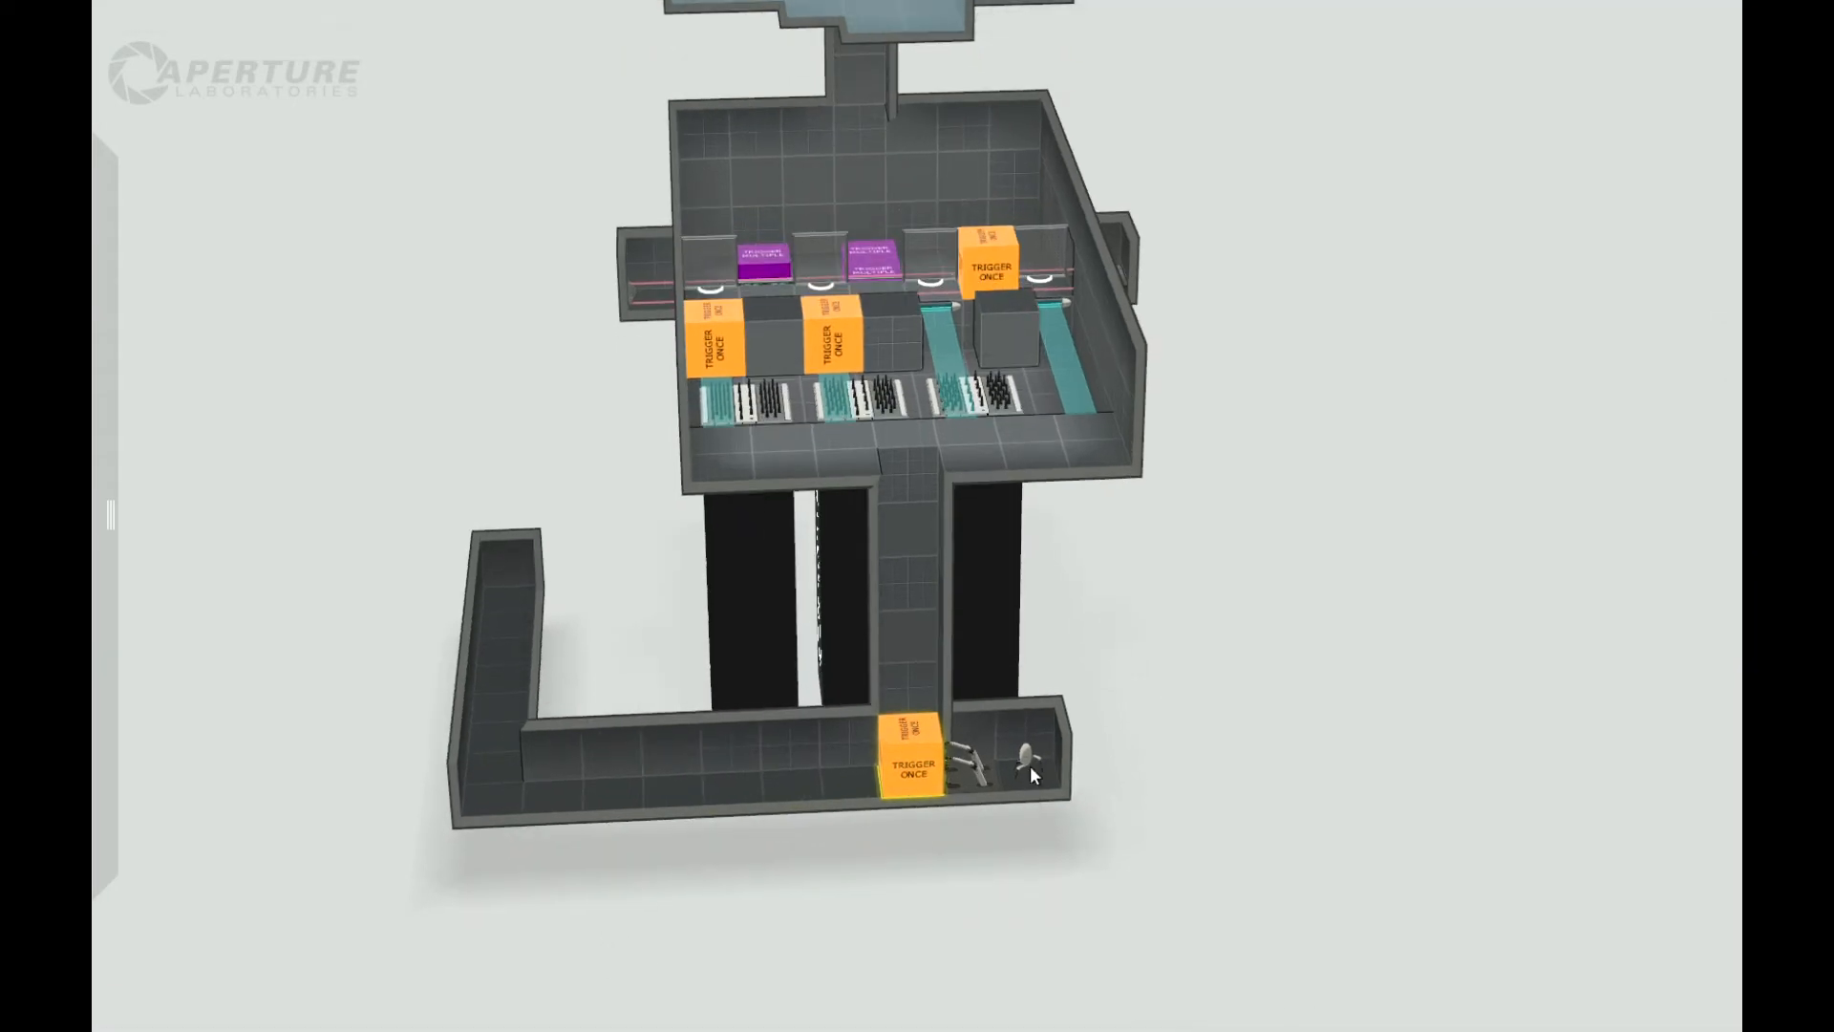
Step: Place a fizzler across the lower corridor and change its hazard type to Laserfield
mouse_move(93, 563)
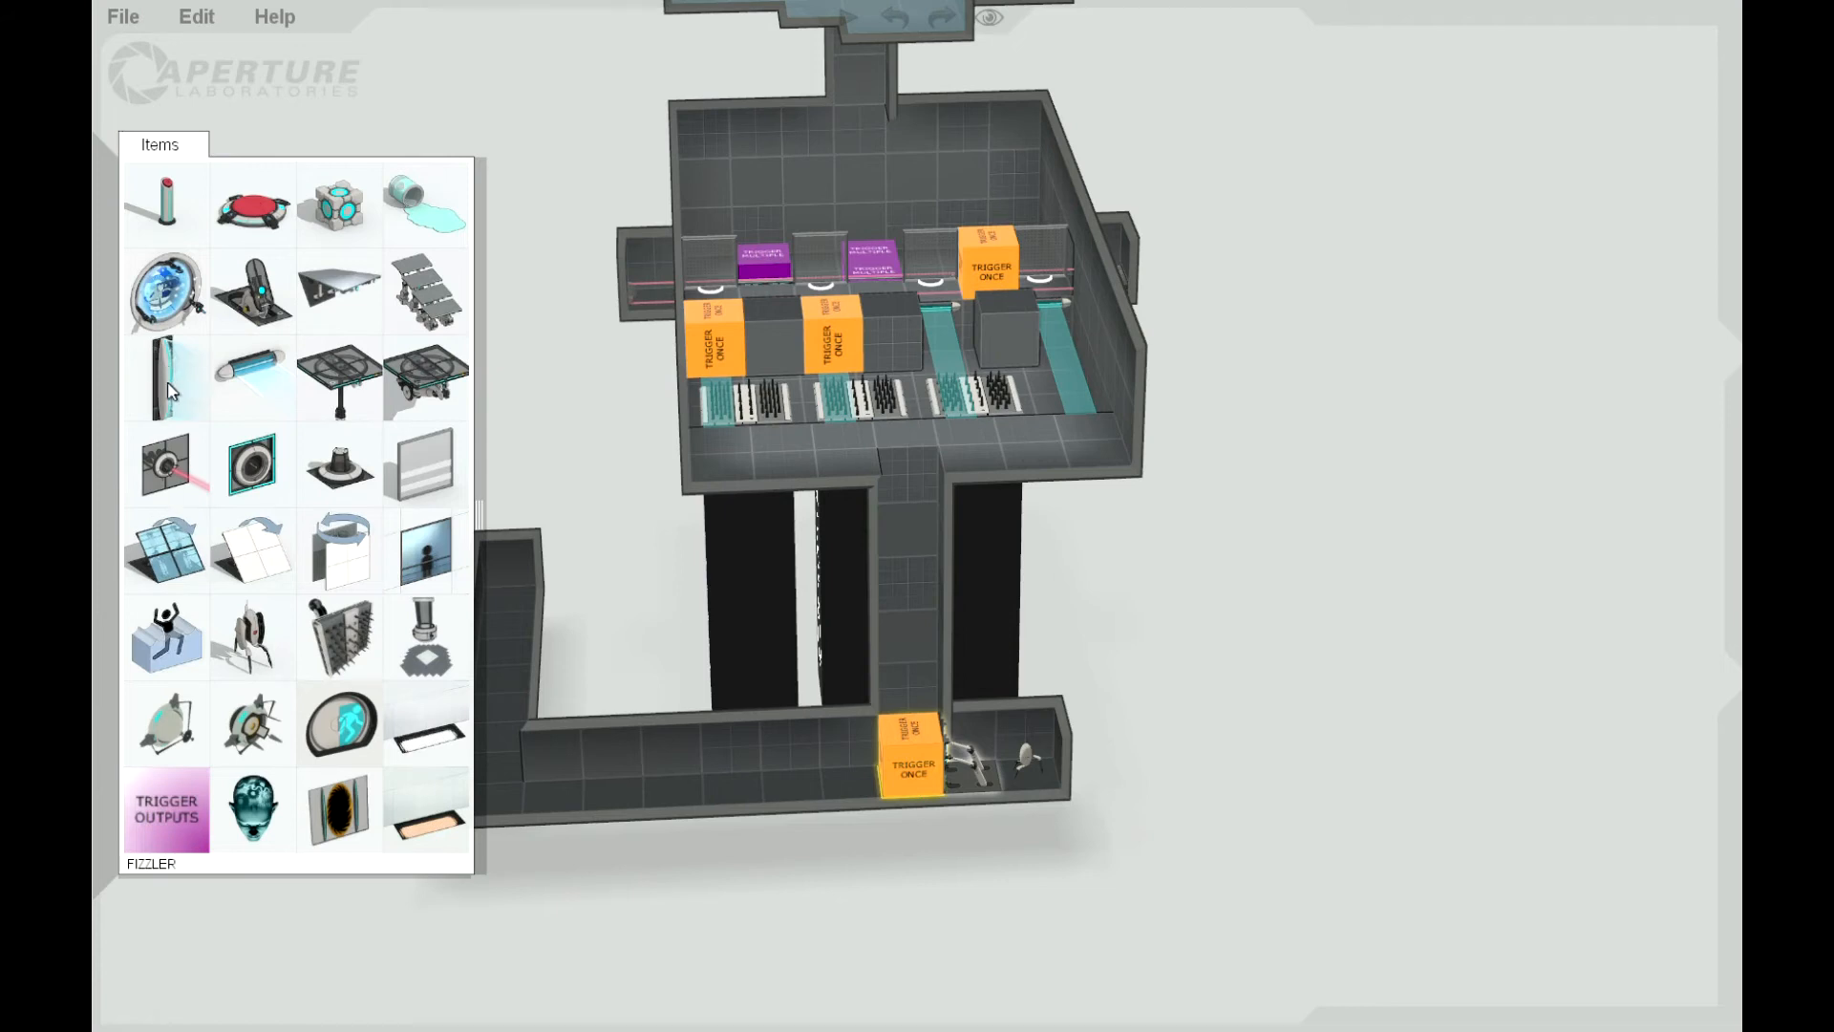
left_click_drag(167, 382, 742, 749)
left_click(738, 737)
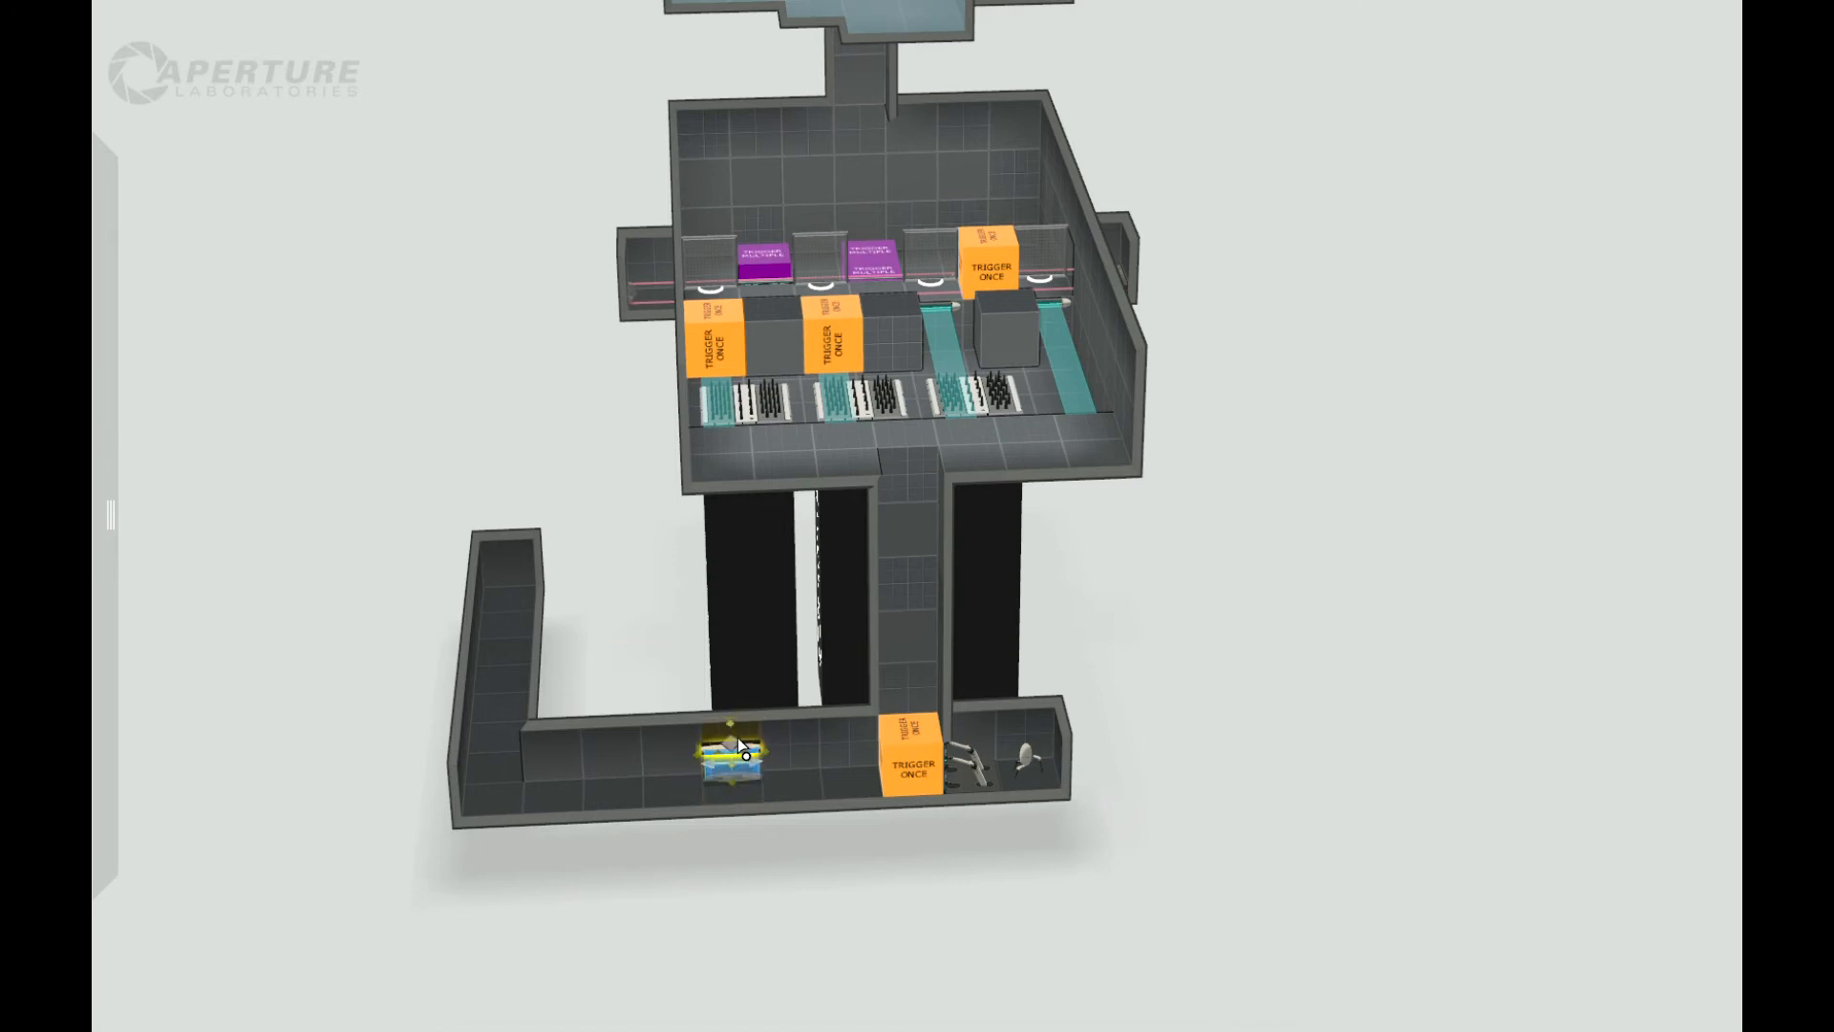
right_click(740, 747)
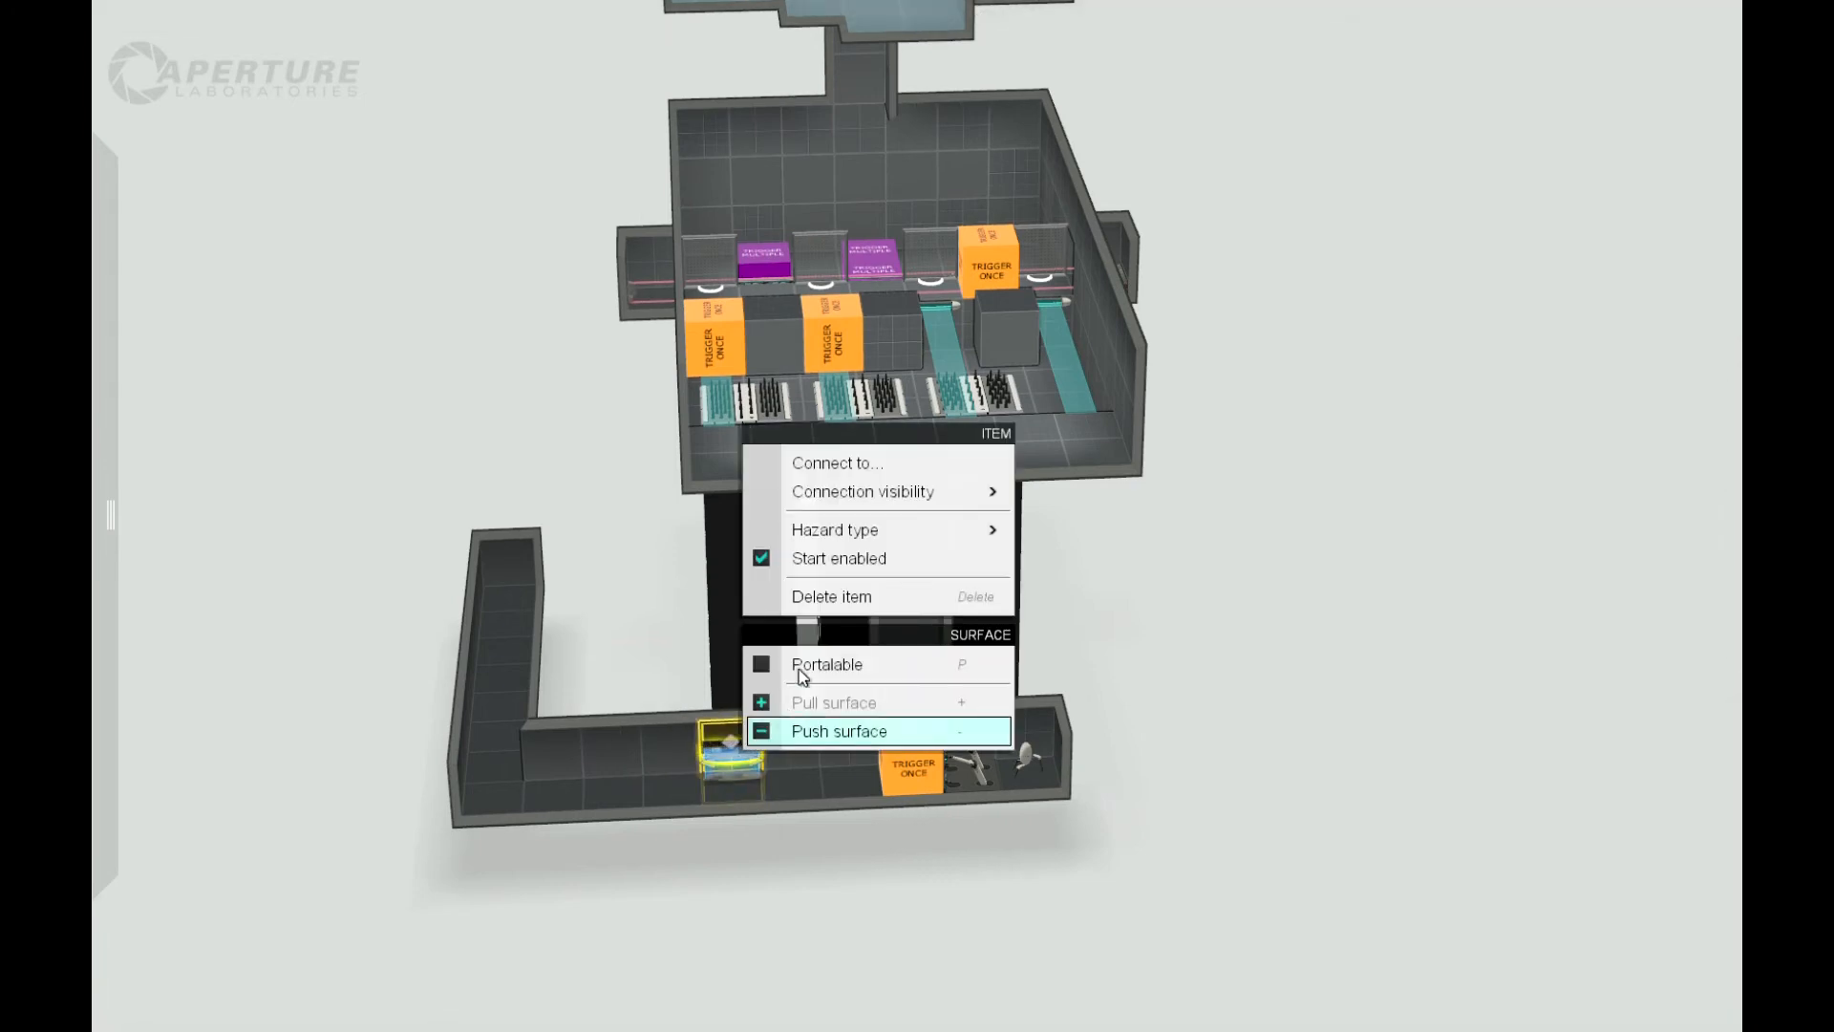
mouse_move(923, 525)
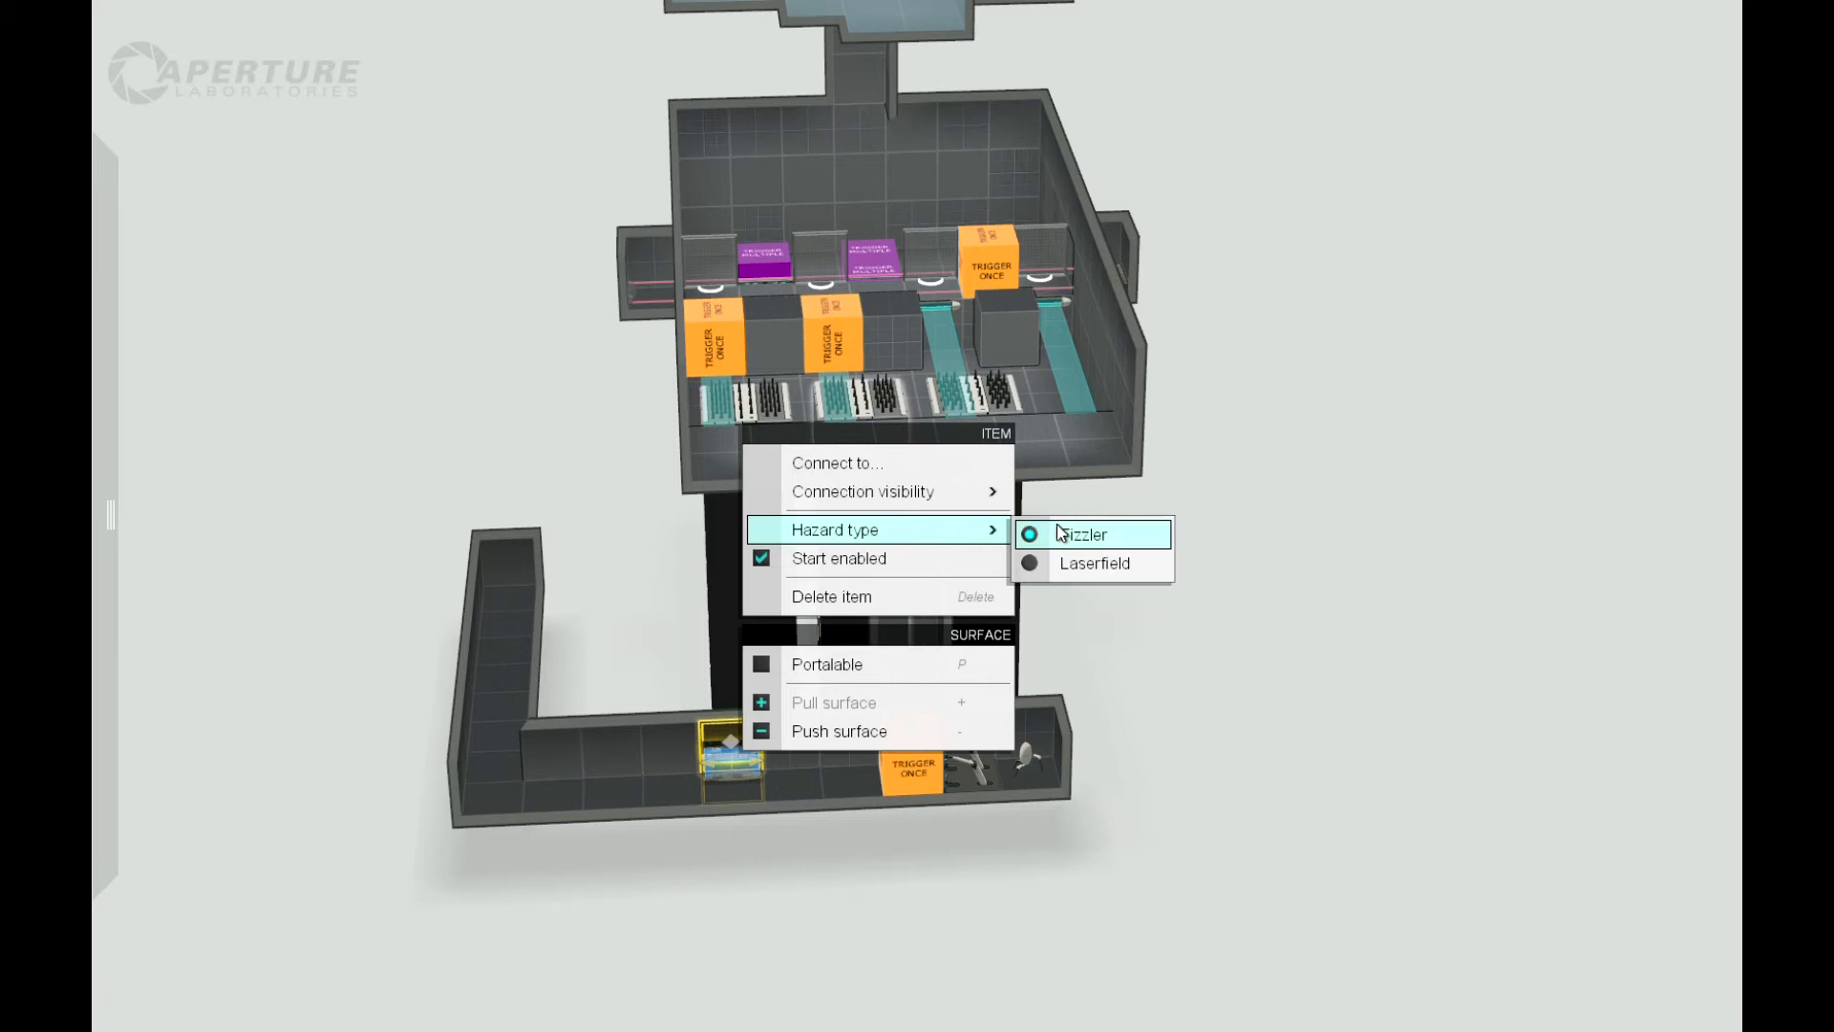
left_click(1082, 562)
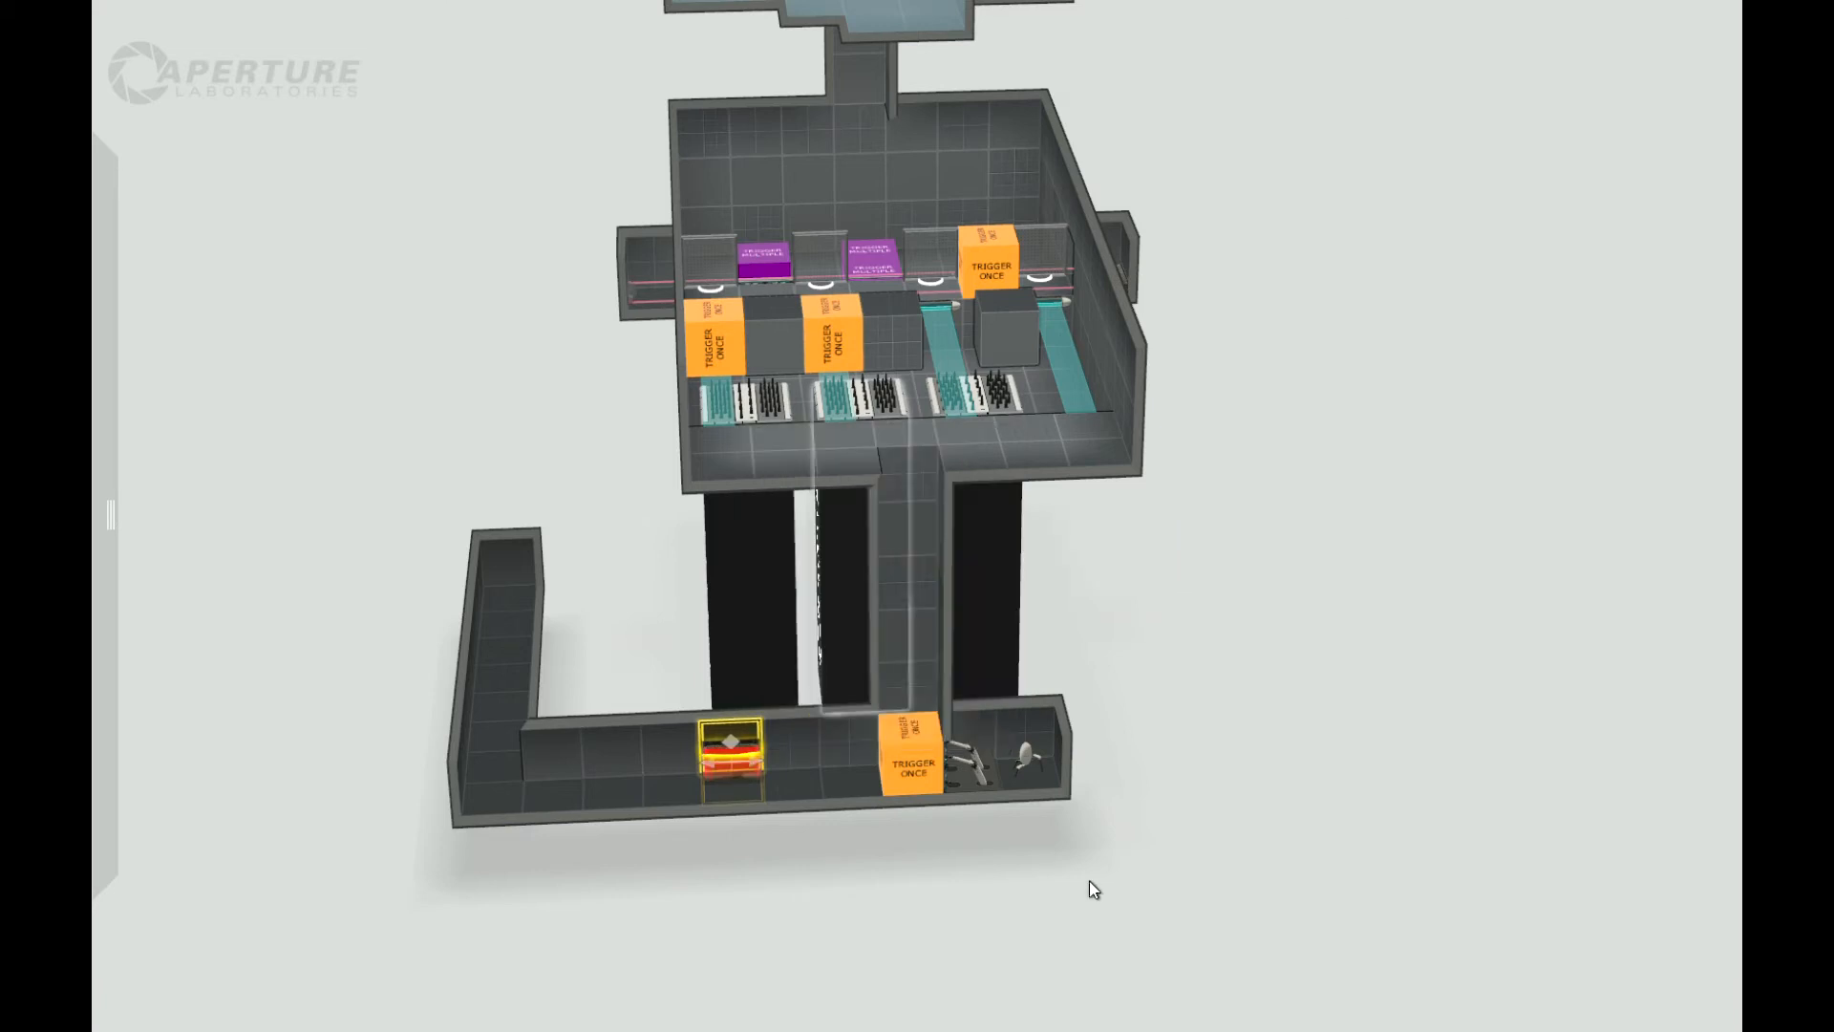
Step: Examine the shaft, the lower corridor and the hall above from several angles
middle_click_drag(1089, 881, 1108, 805)
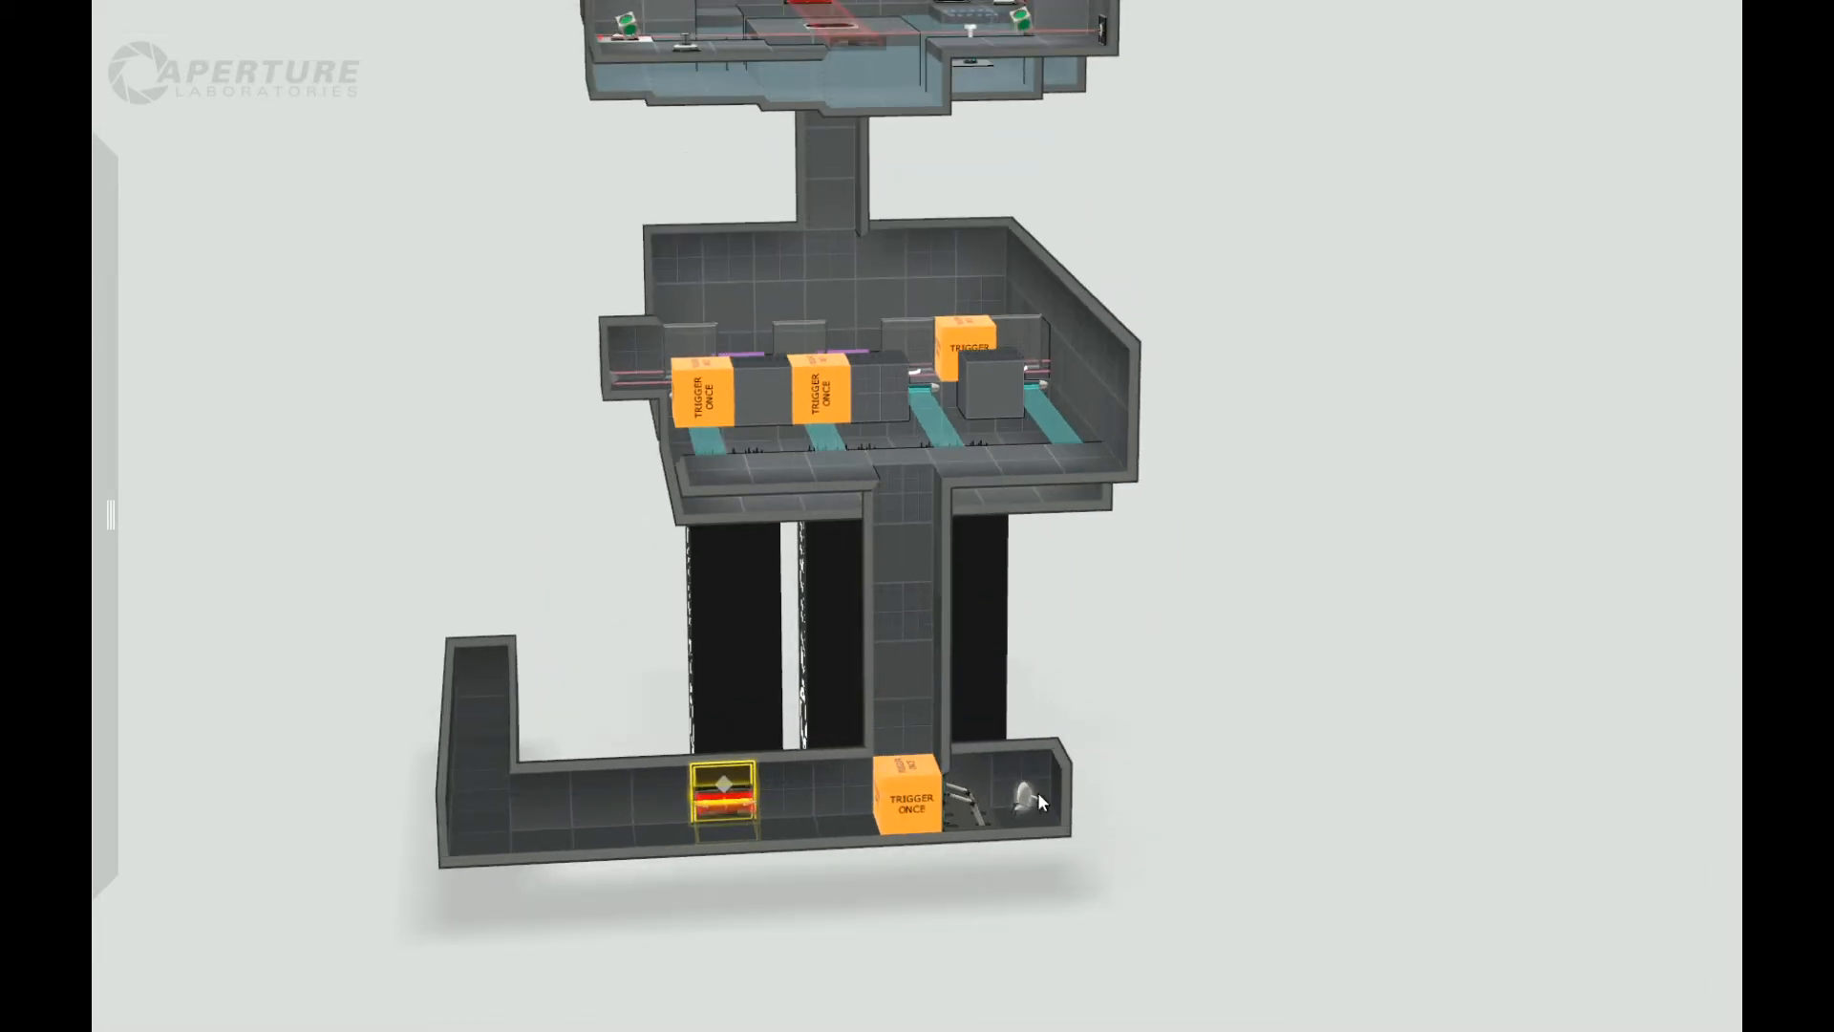
middle_click_drag(933, 911, 894, 839)
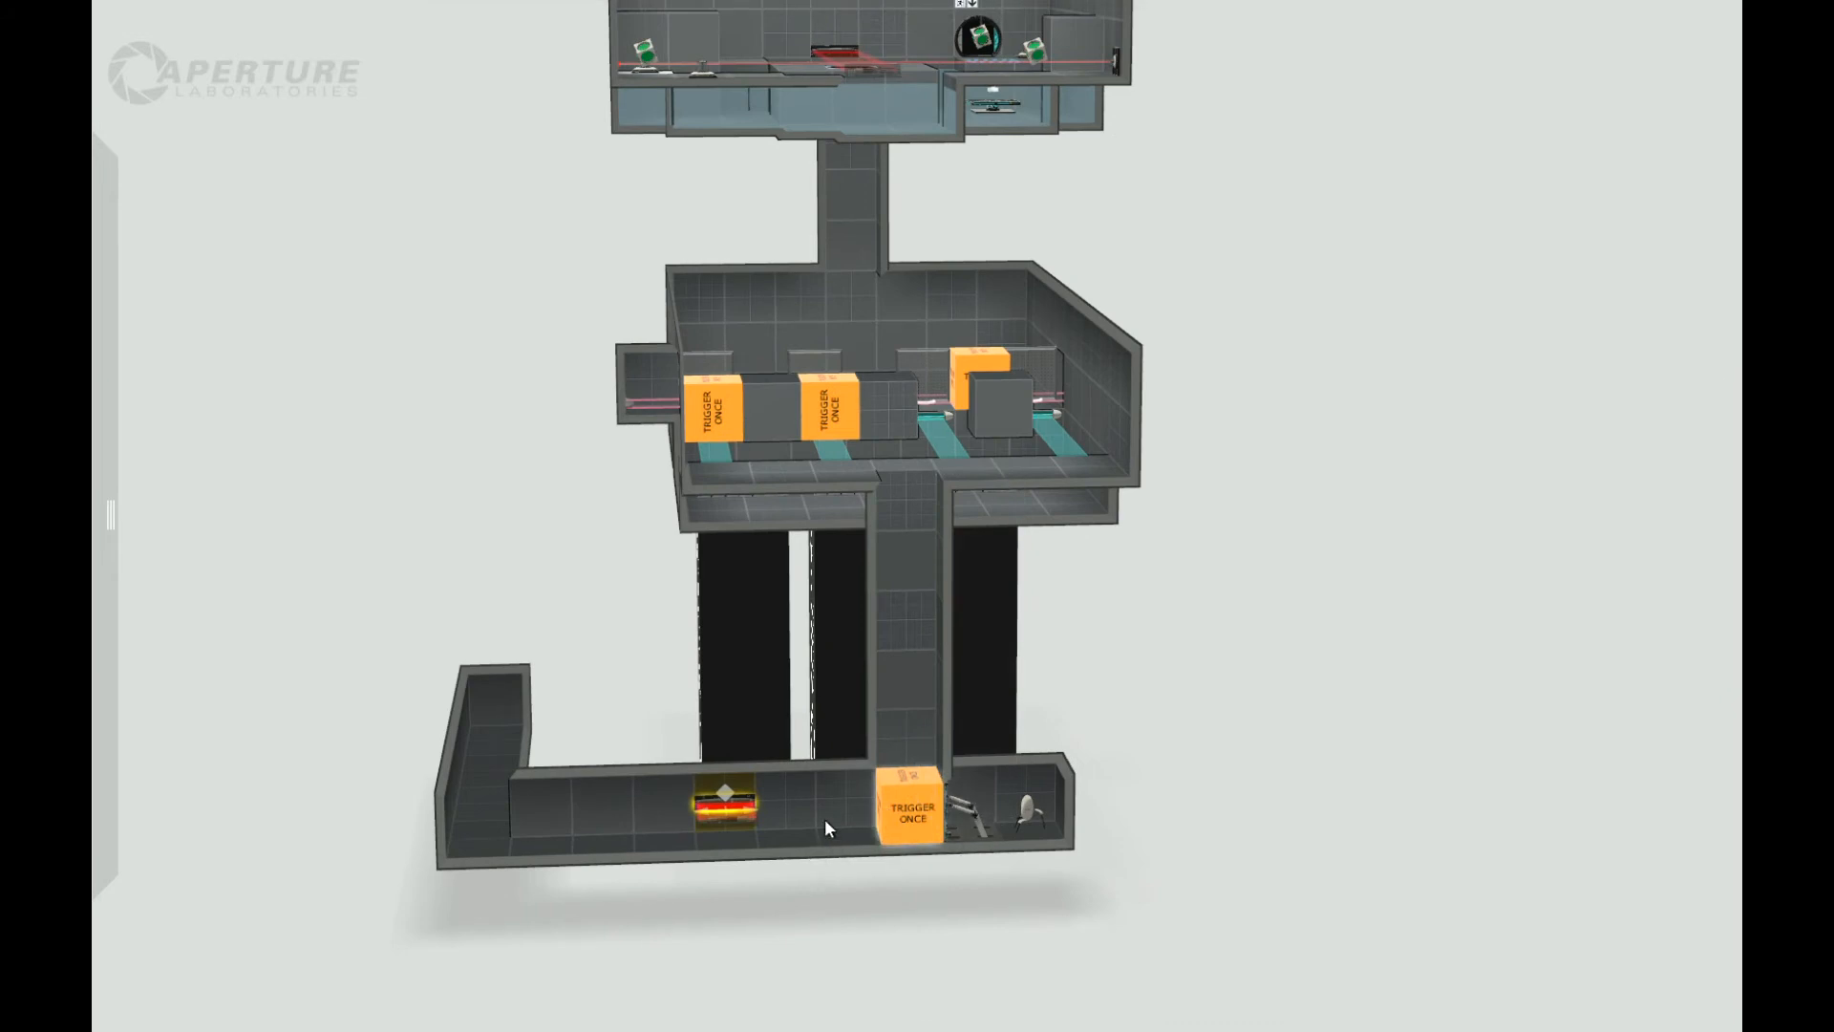
left_click_drag(1190, 845, 1155, 884)
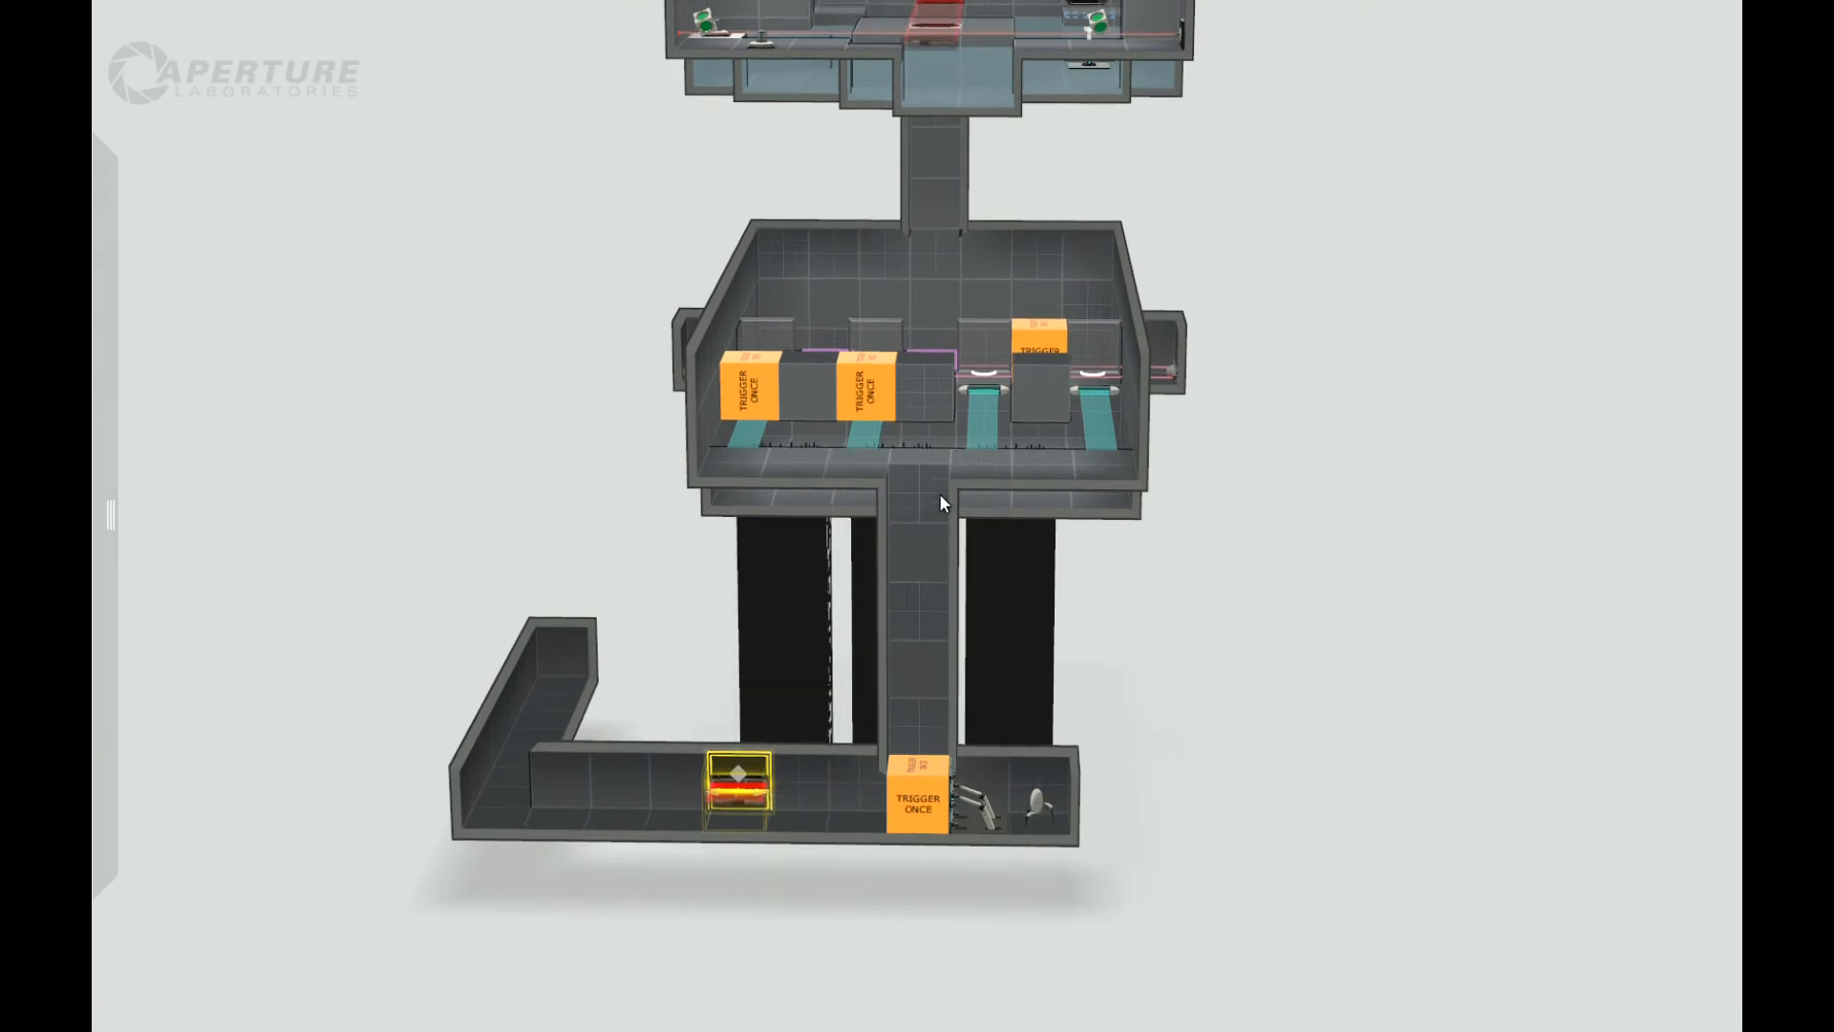
left_click_drag(869, 929, 740, 959)
middle_click_drag(840, 929, 1186, 803)
left_click_drag(836, 801, 1300, 788)
left_click_drag(413, 839, 491, 905)
middle_click_drag(589, 864, 808, 696)
right_click_drag(663, 826, 758, 553)
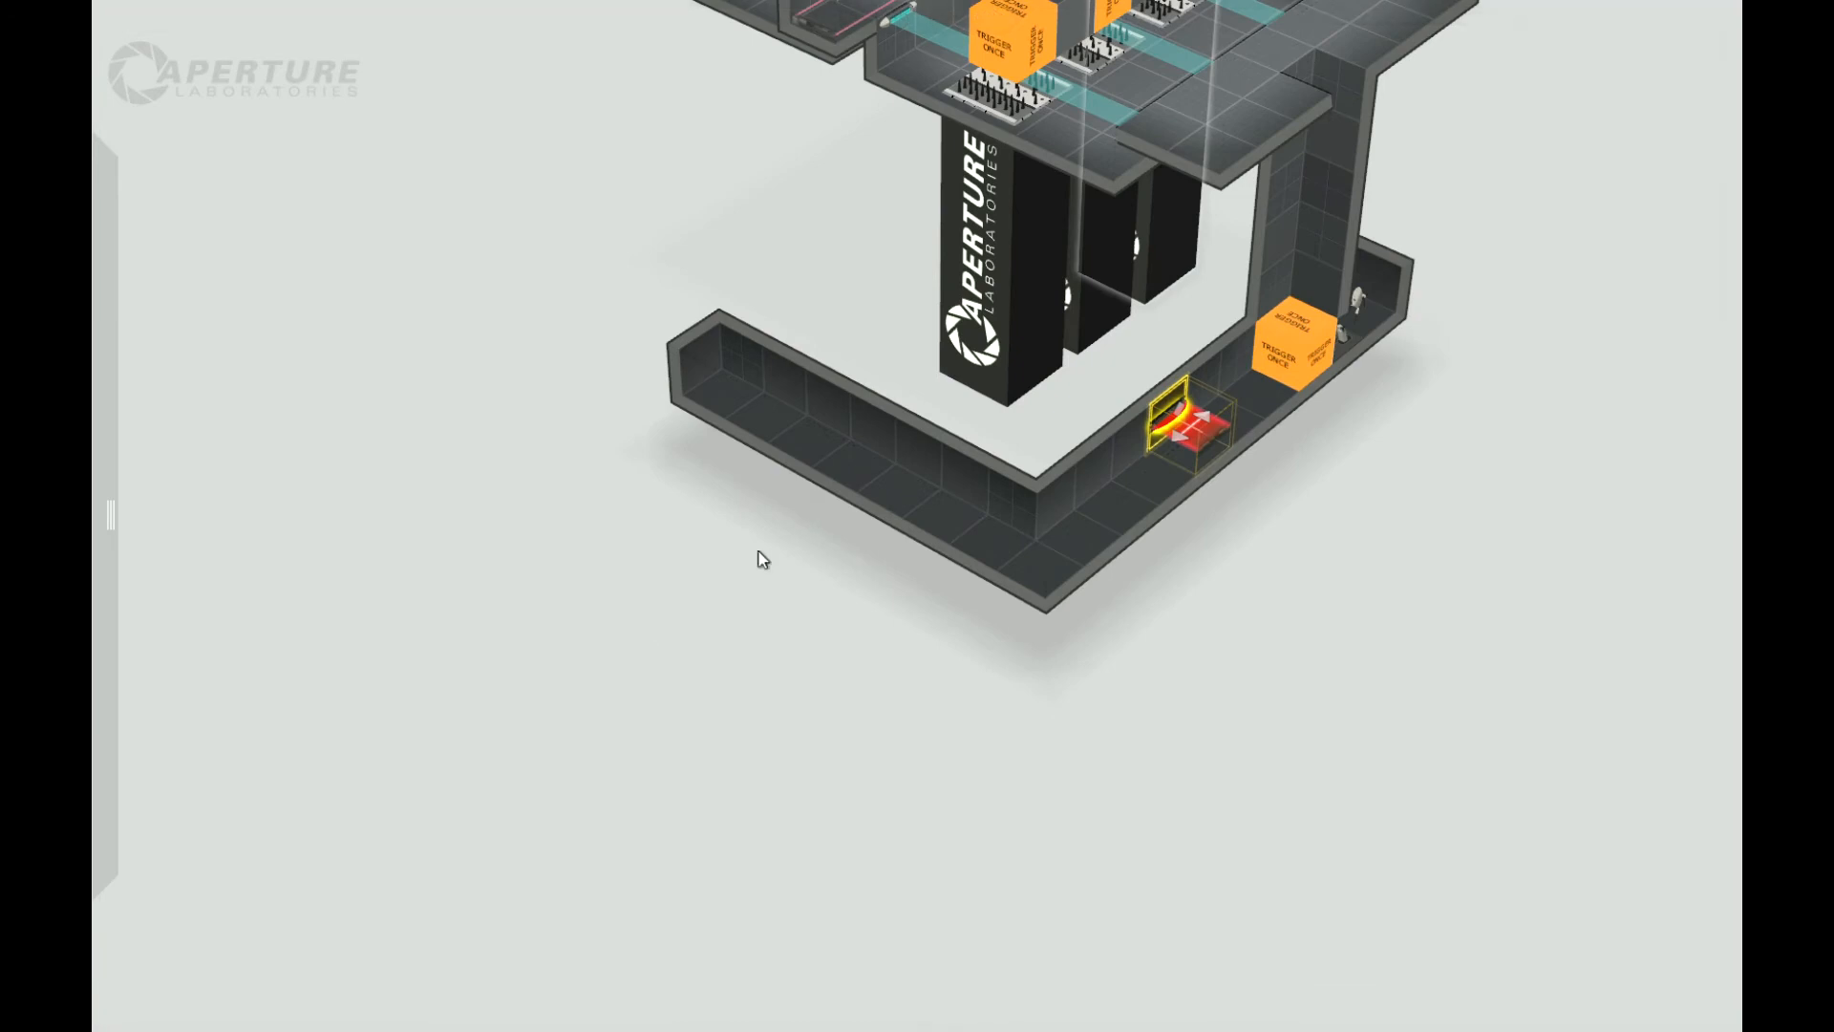
scroll(742, 640, "down", 3)
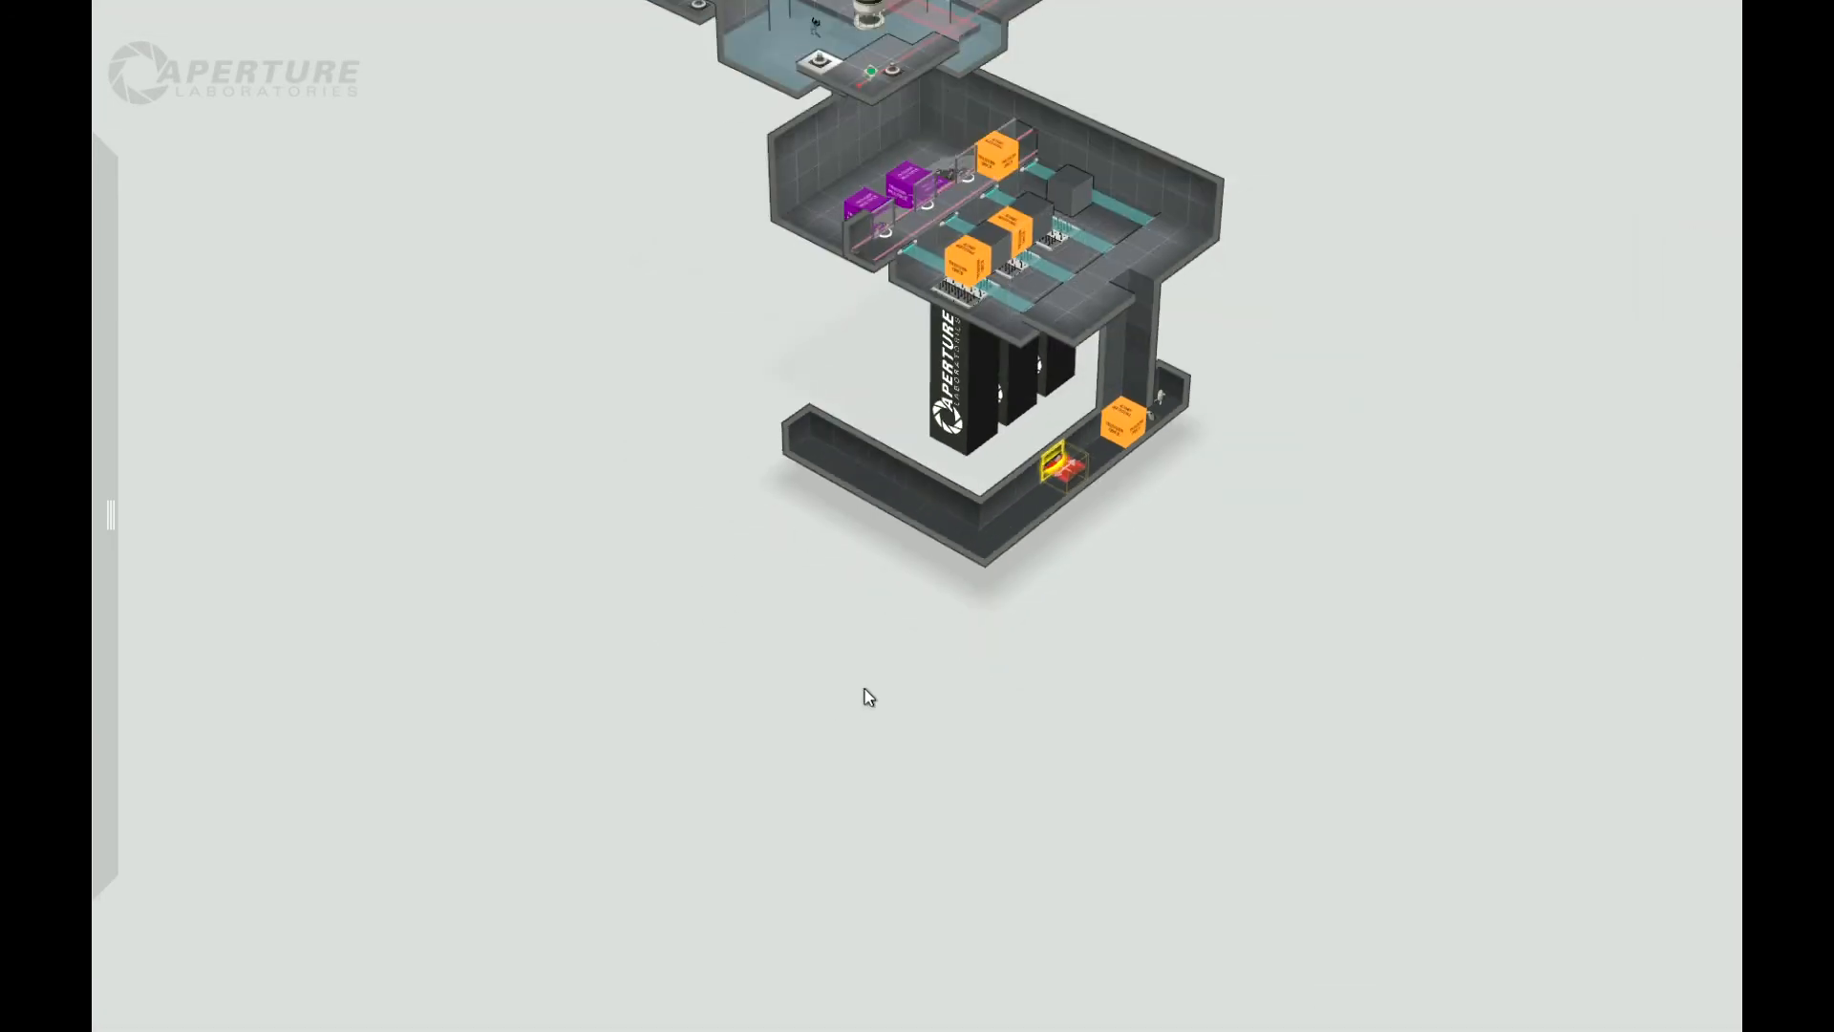
scroll(864, 690, "up", 2)
scroll(840, 659, "down", 3)
scroll(863, 723, "up", 3)
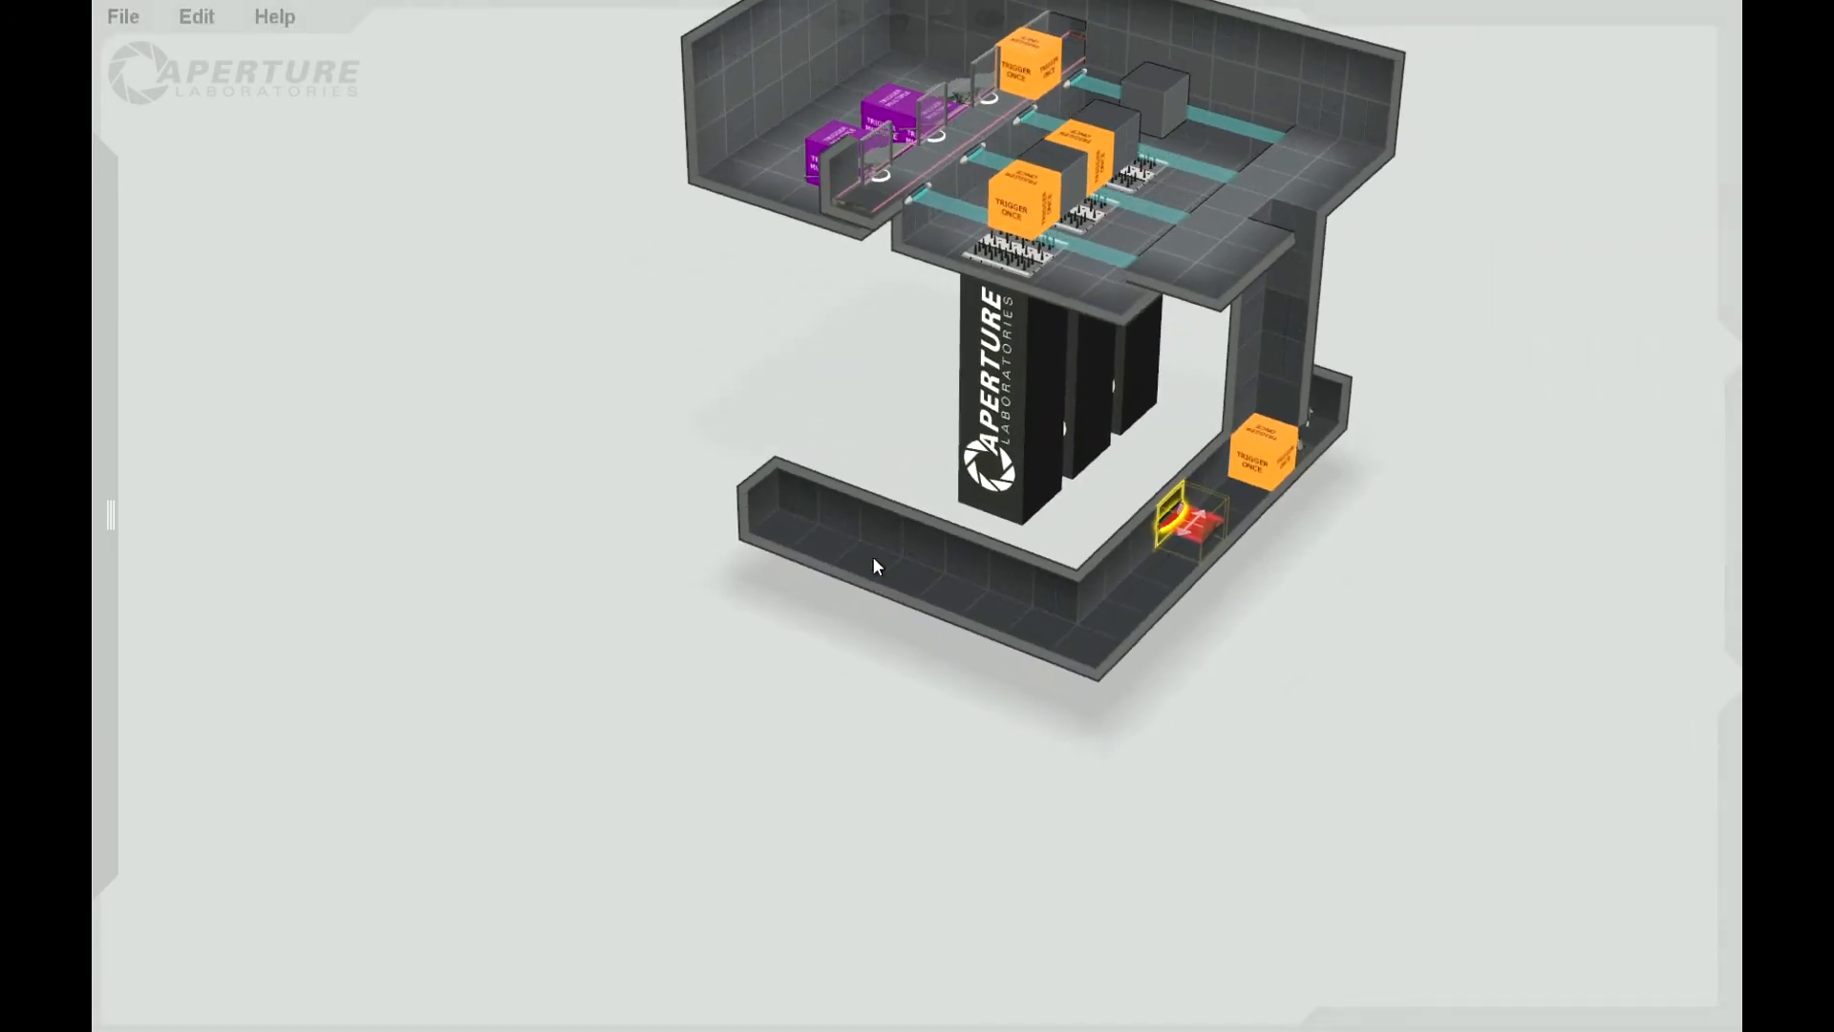
Step: Widen the far end of the lower corridor into a large rectangular room by moving its walls outward
left_click_drag(802, 506, 952, 559)
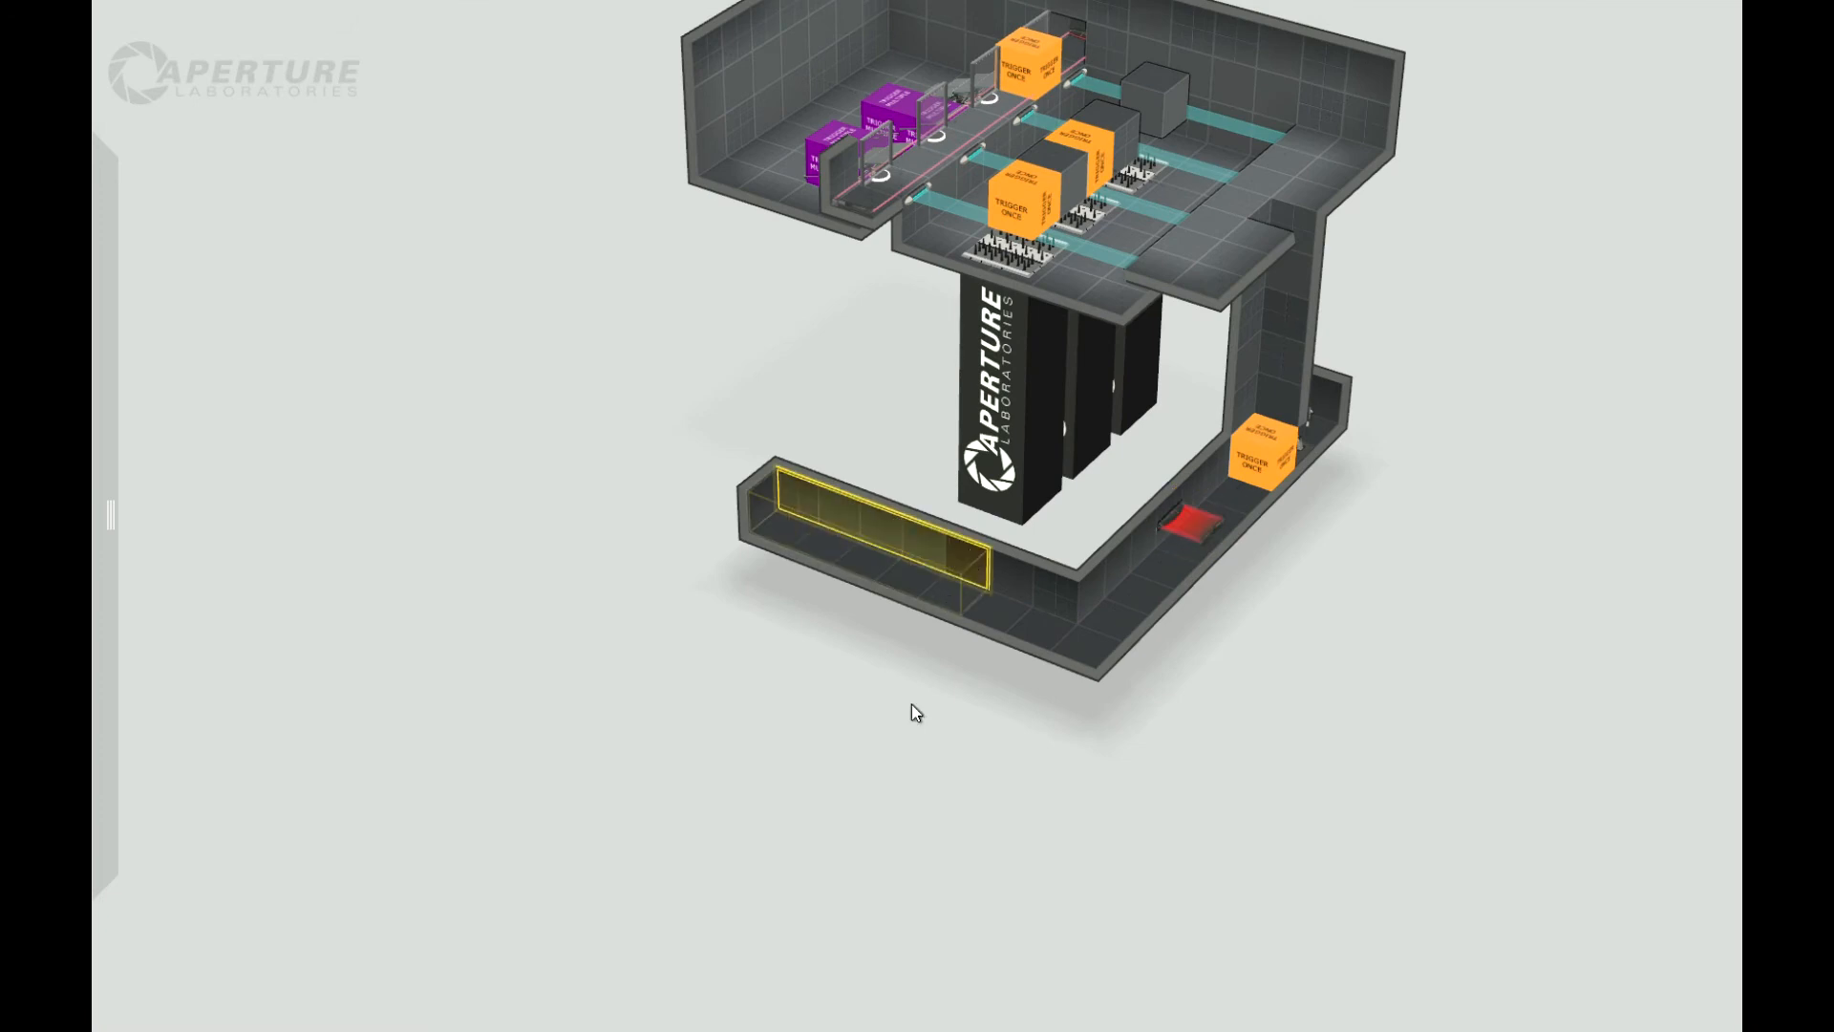
scroll(611, 871, "down", 3)
scroll(707, 871, "up", 3)
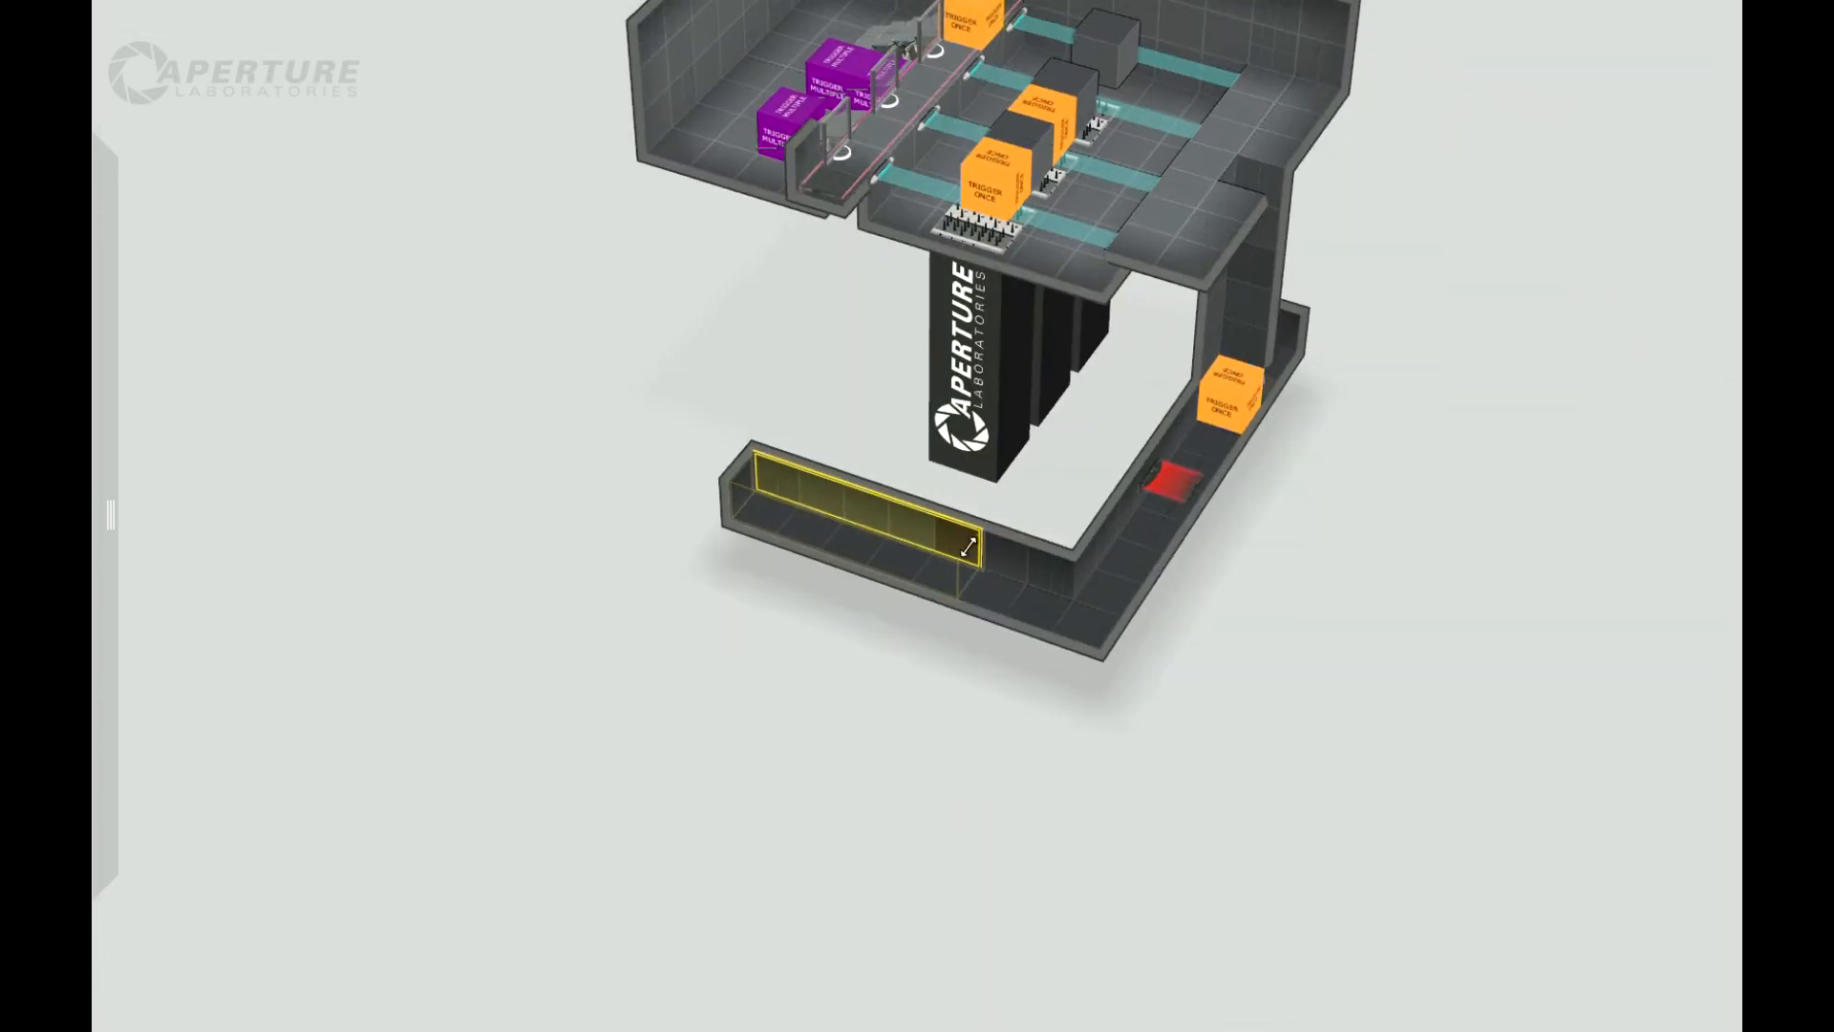
left_click_drag(967, 538, 947, 417)
middle_click_drag(833, 816, 919, 626)
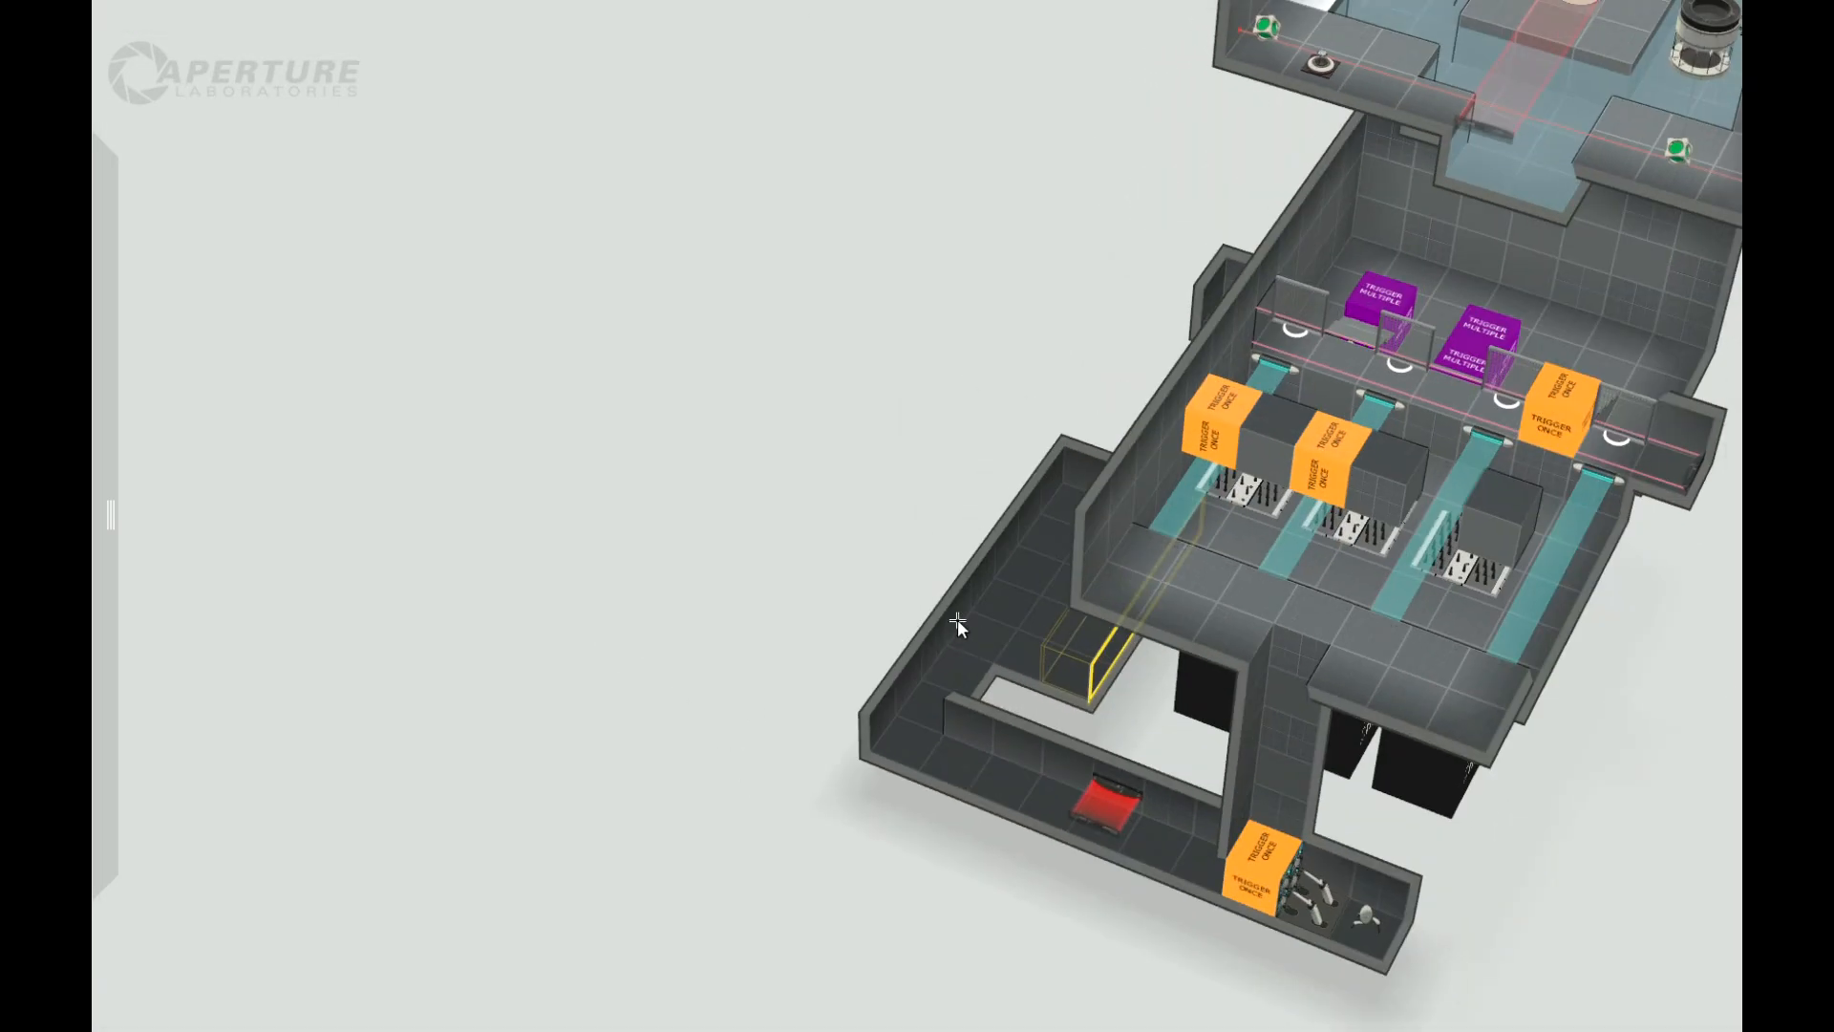
left_click_drag(979, 530, 587, 731)
middle_click_drag(769, 889, 995, 479)
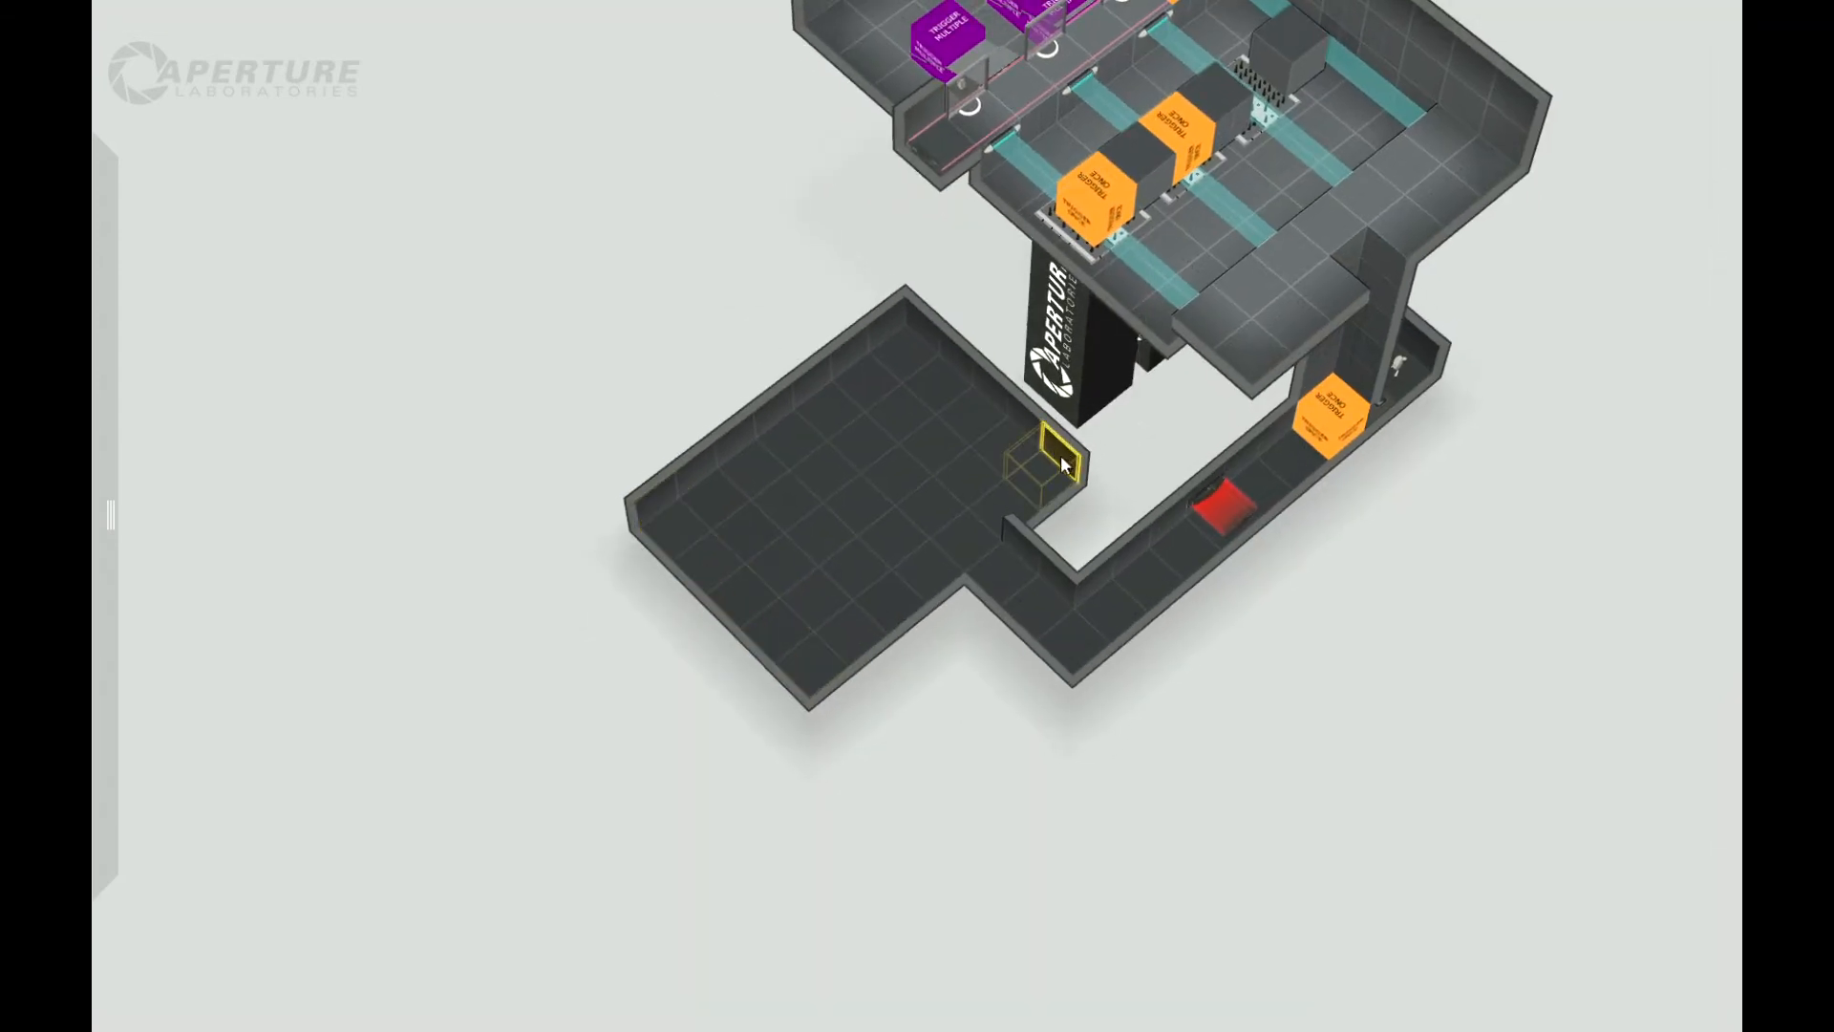
left_click_drag(1005, 405, 1041, 382)
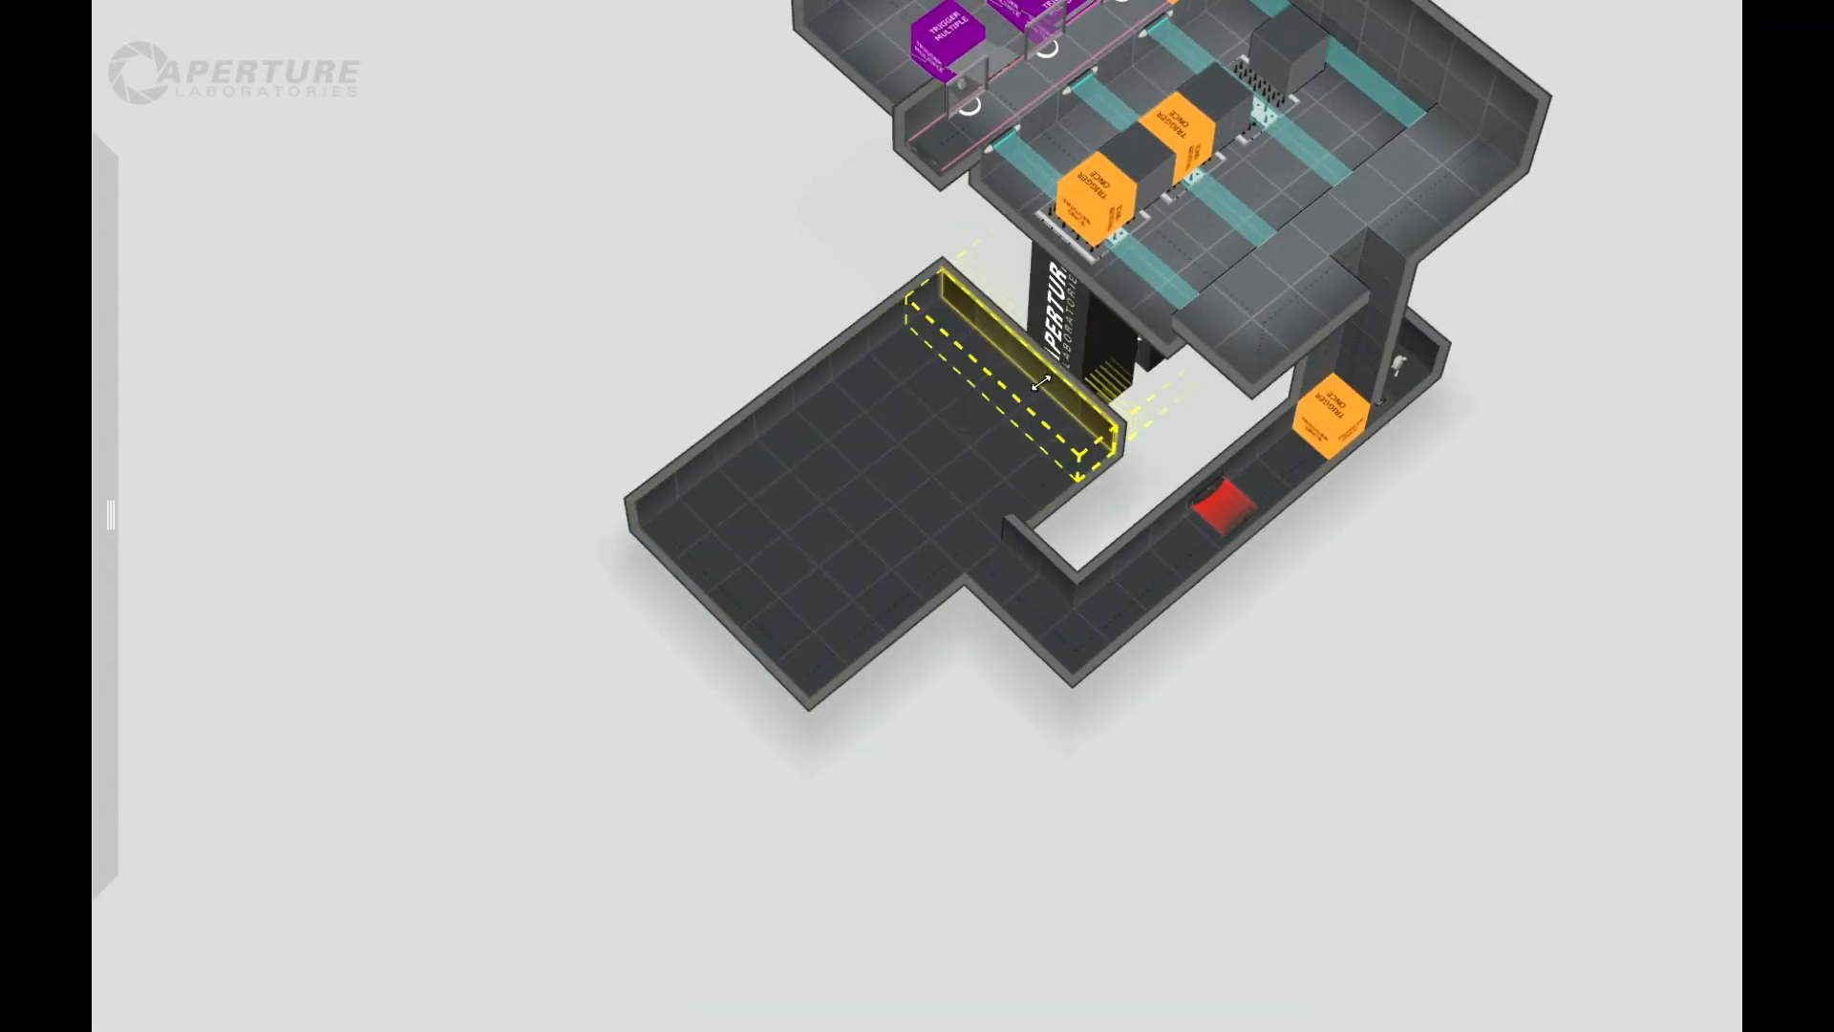
Step: Raise the entire ceiling of the new room so it stands several tiles above the corridor
middle_click_drag(943, 927, 738, 845)
middle_click_drag(761, 575, 733, 621)
left_click(772, 504)
left_click_drag(774, 507, 806, 507)
left_click_drag(999, 837, 1276, 487)
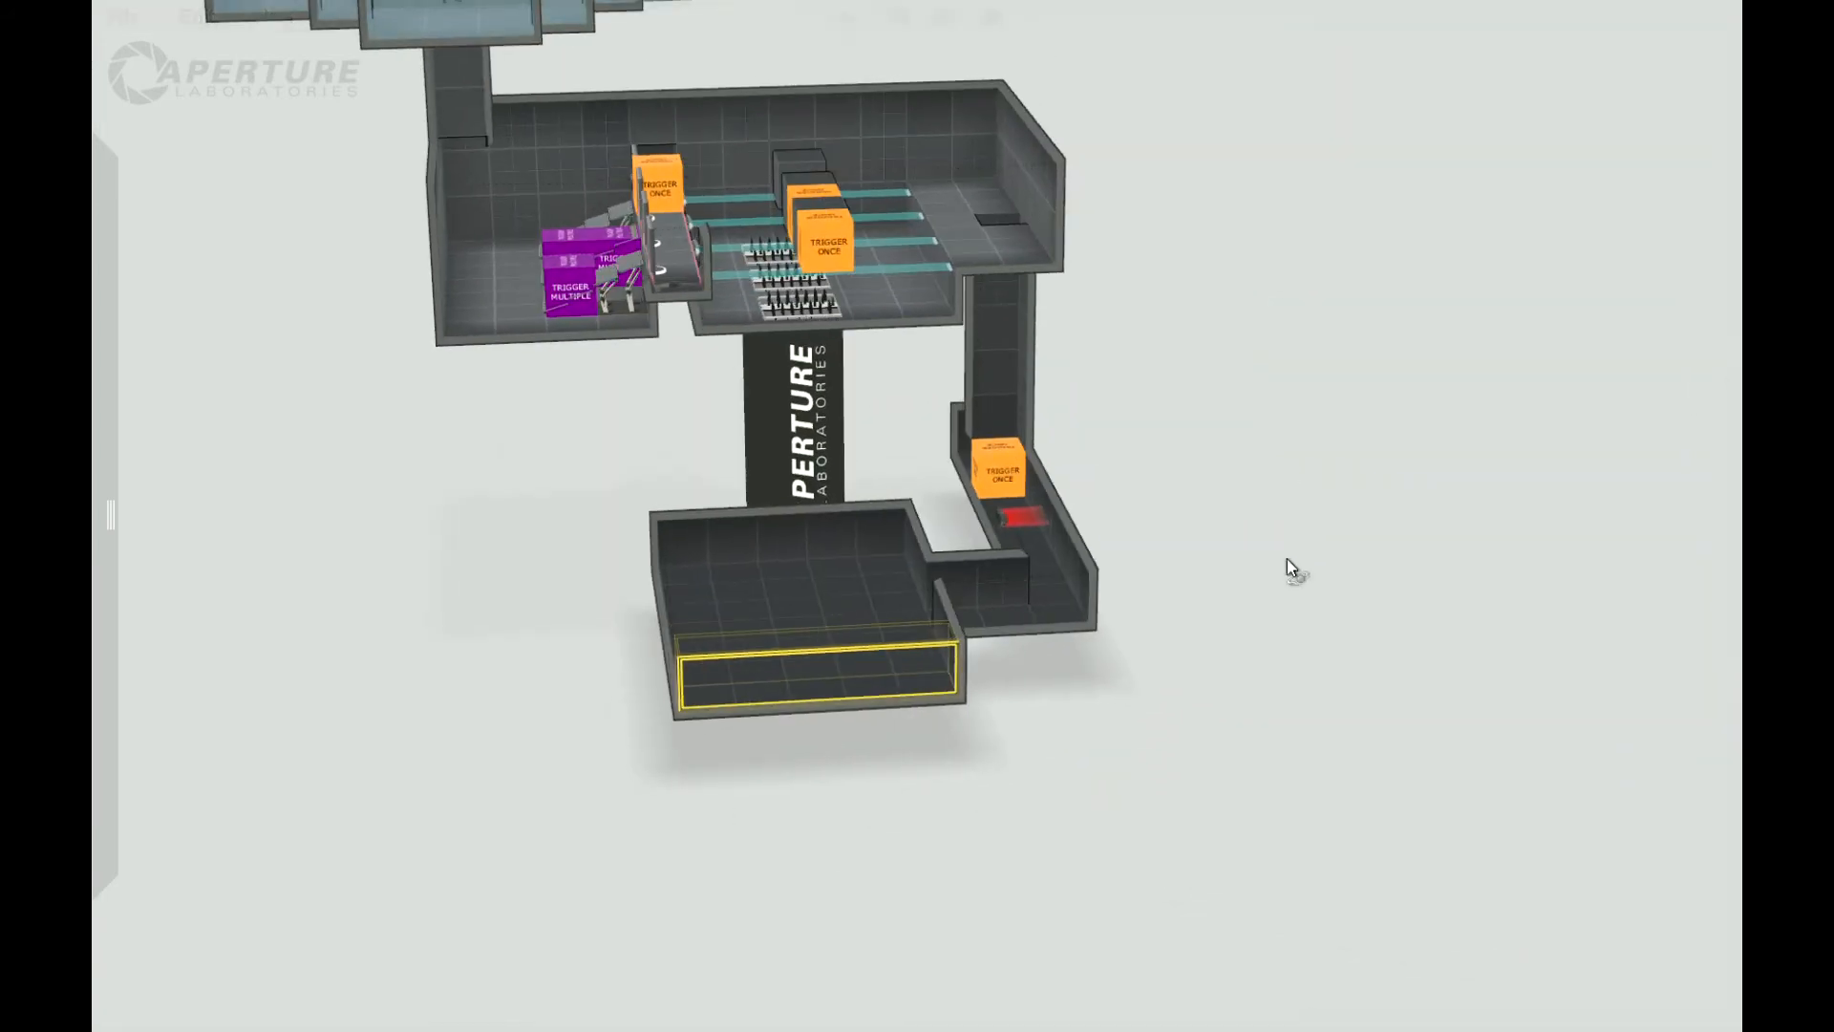
left_click_drag(1287, 559, 1075, 367)
left_click_drag(312, 824, 831, 564)
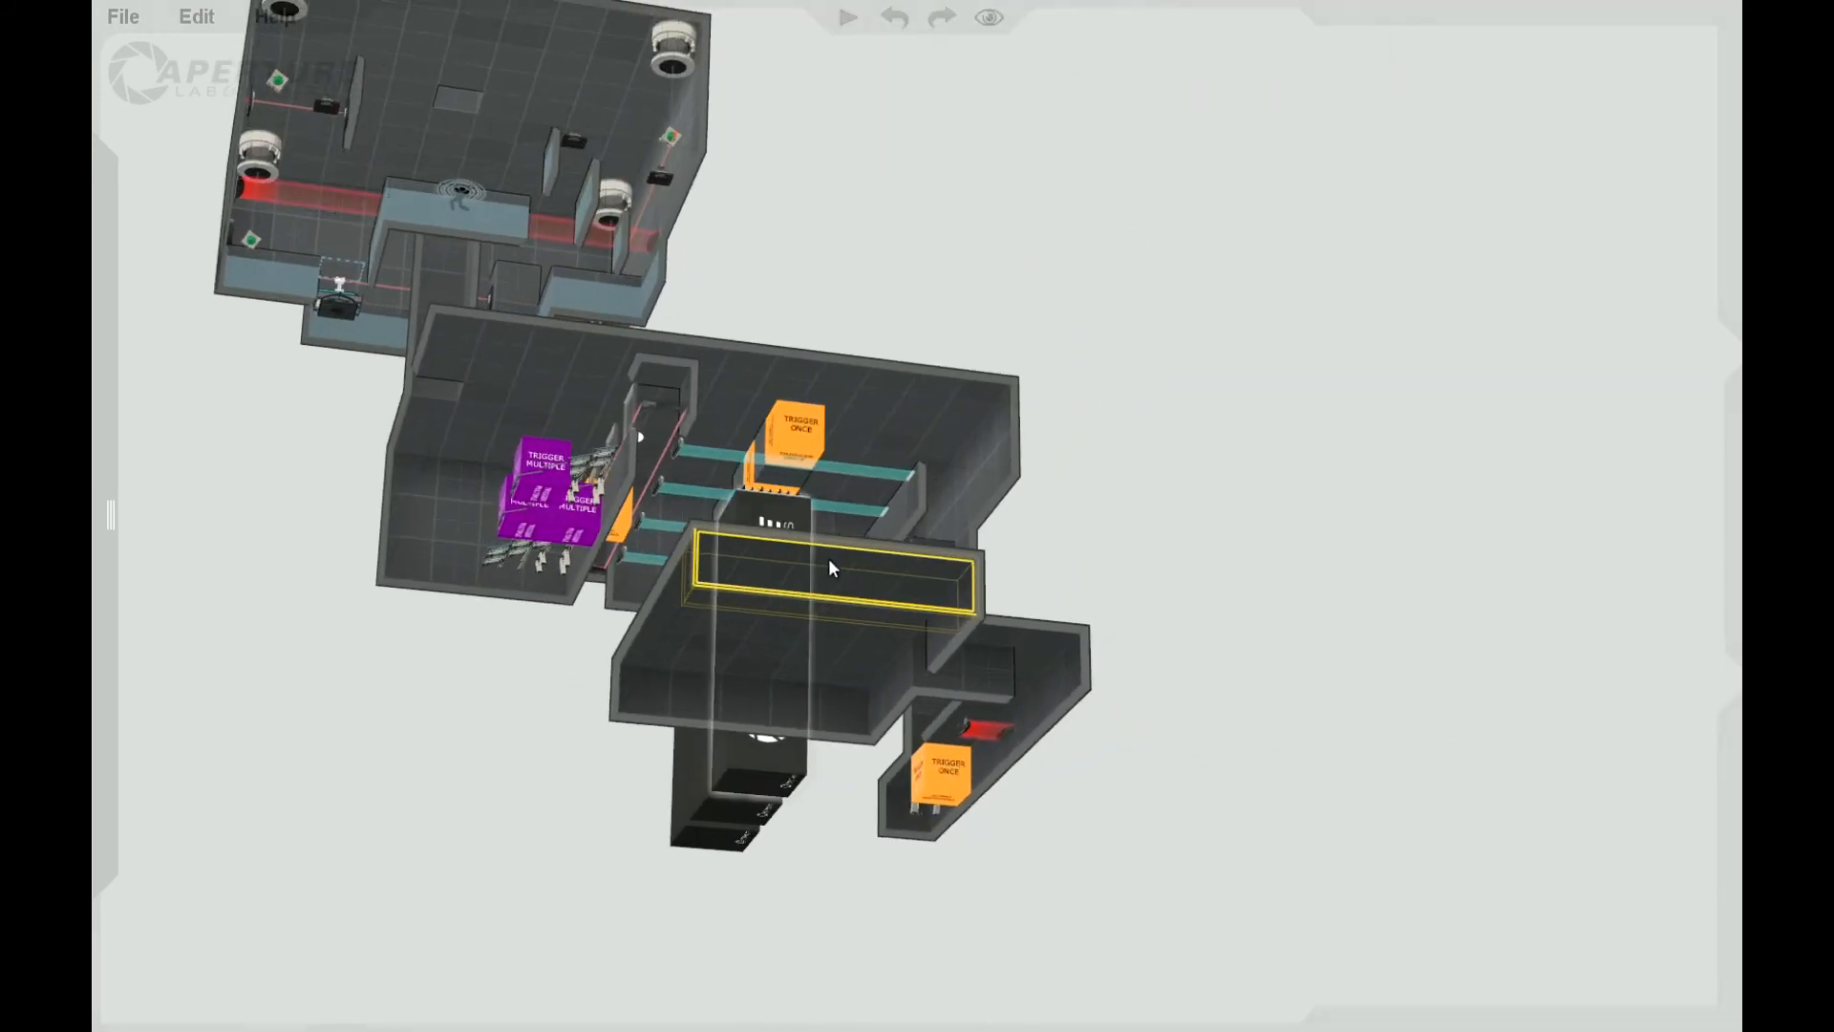
left_click(855, 676)
left_click(723, 550, "shift")
left_click_drag(1229, 479, 995, 729)
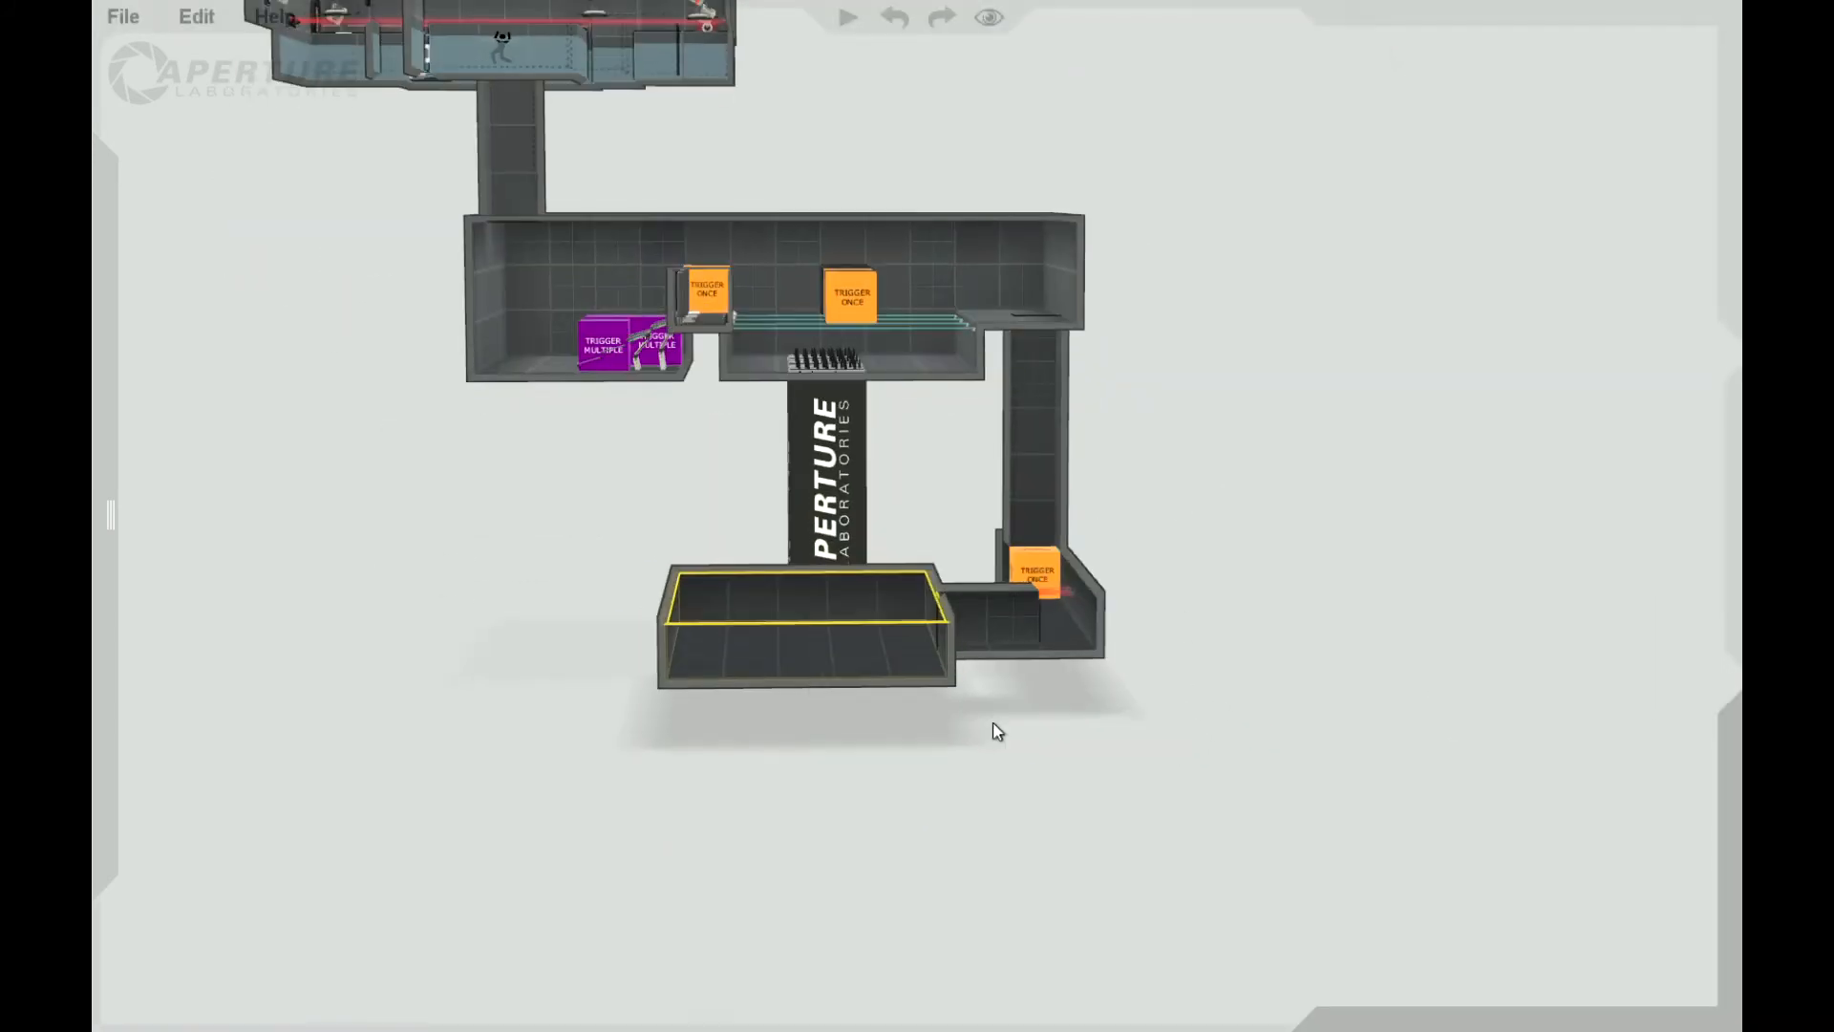
left_click_drag(820, 627, 837, 510)
Step: Lengthen the room by moving the wall opposite the corridor entrance several tiles outward
right_click_drag(908, 968, 1020, 785)
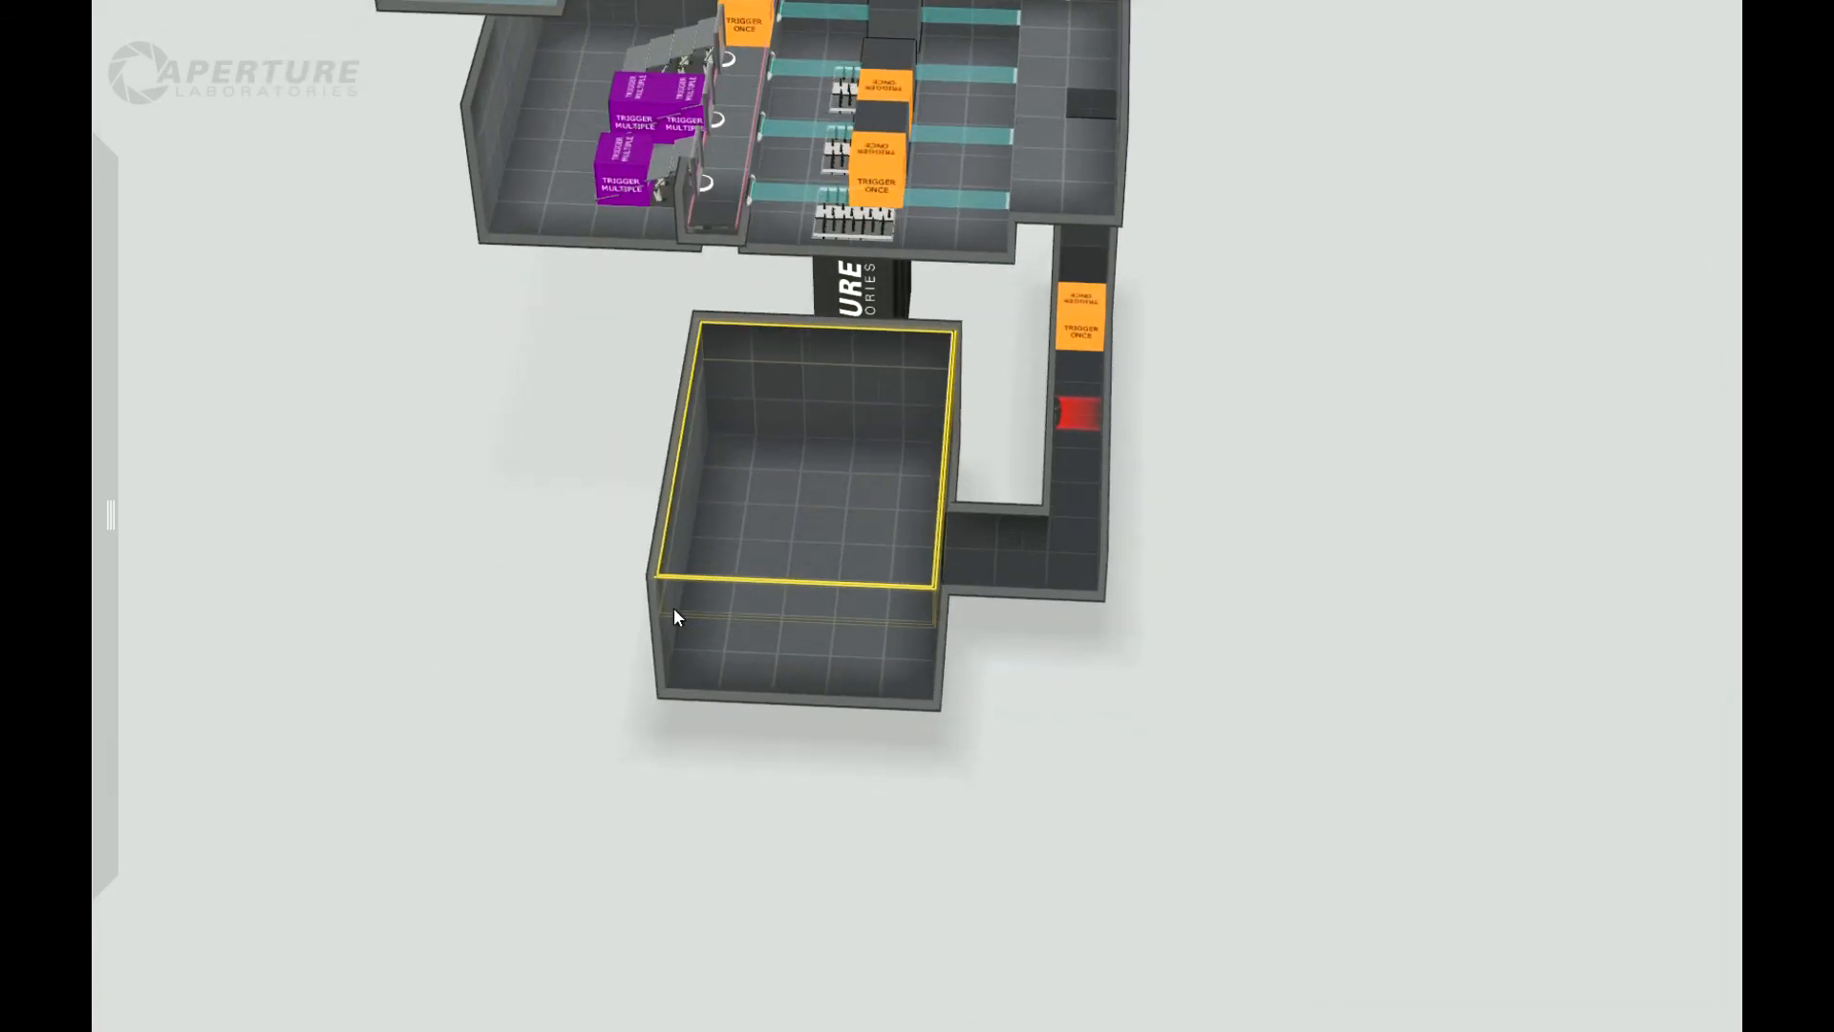
left_click(674, 607)
left_click_drag(663, 621, 323, 672)
Step: Sink the middle of the room's floor by one tile, leaving a raised ledge at each end
right_click_drag(770, 785, 1039, 659)
left_click(1045, 676)
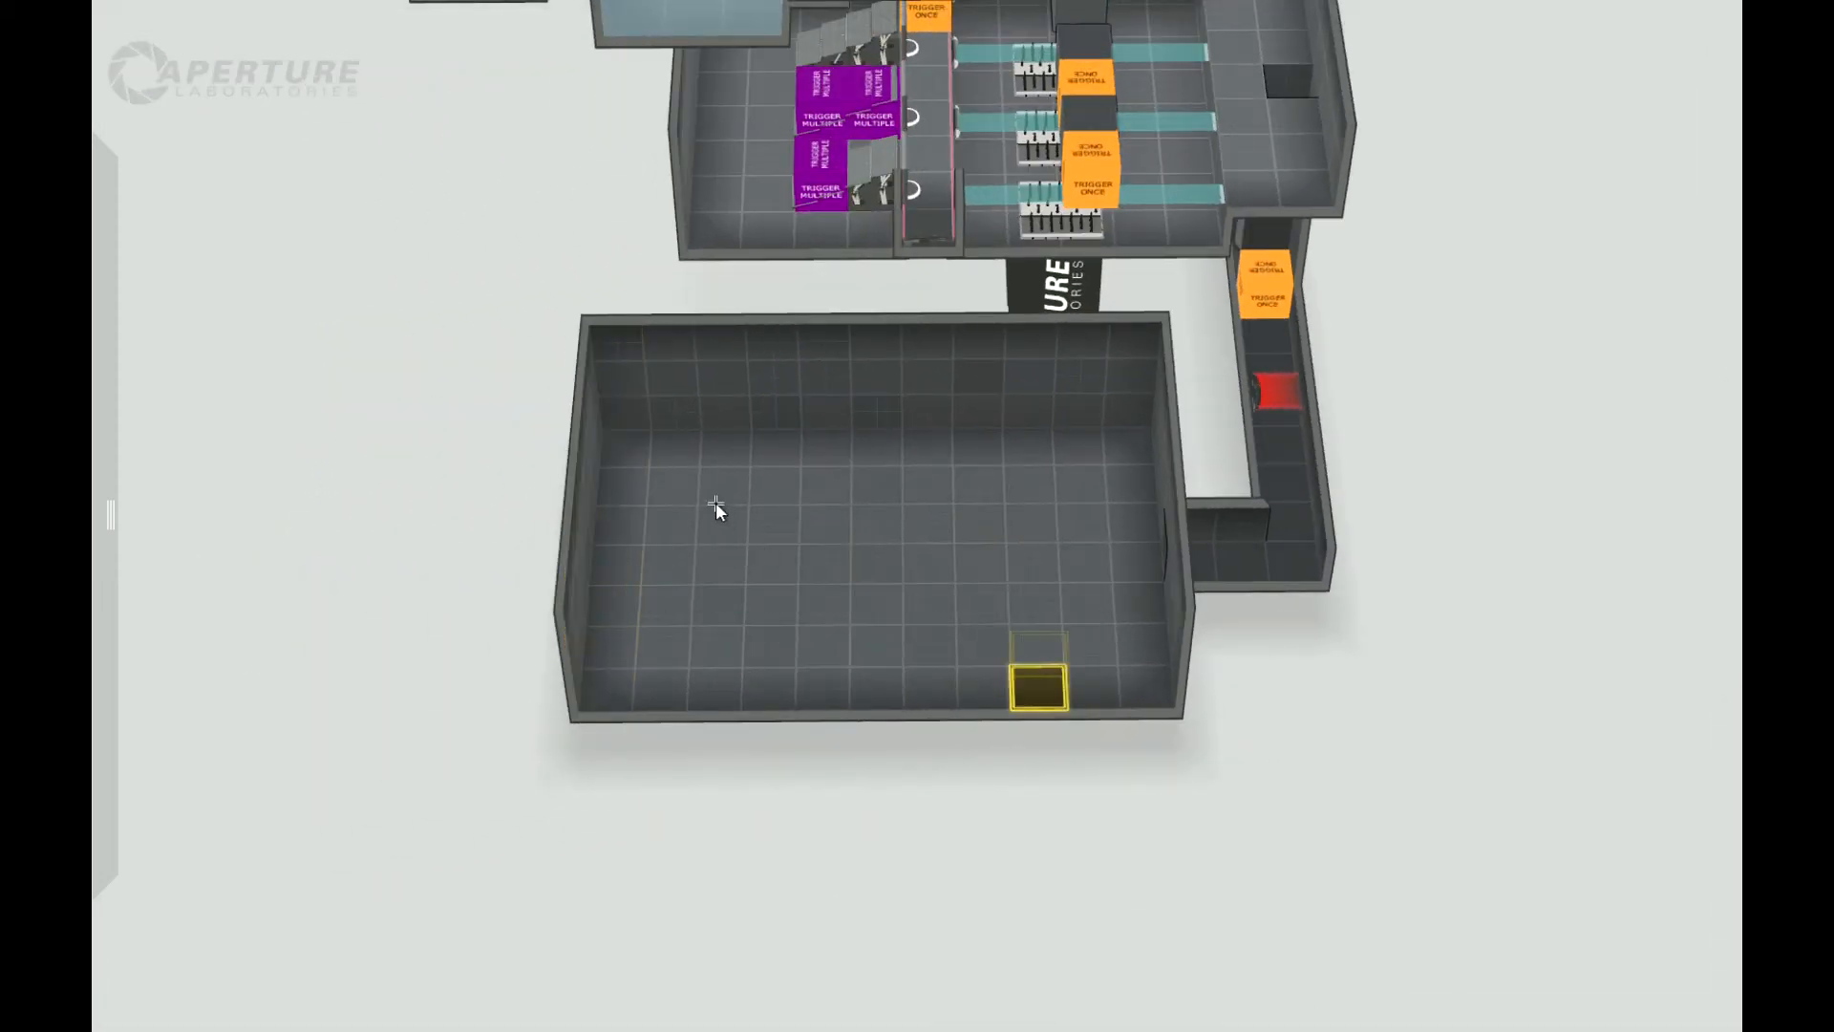
left_click(685, 461, "shift")
left_click_drag(879, 718, 881, 751)
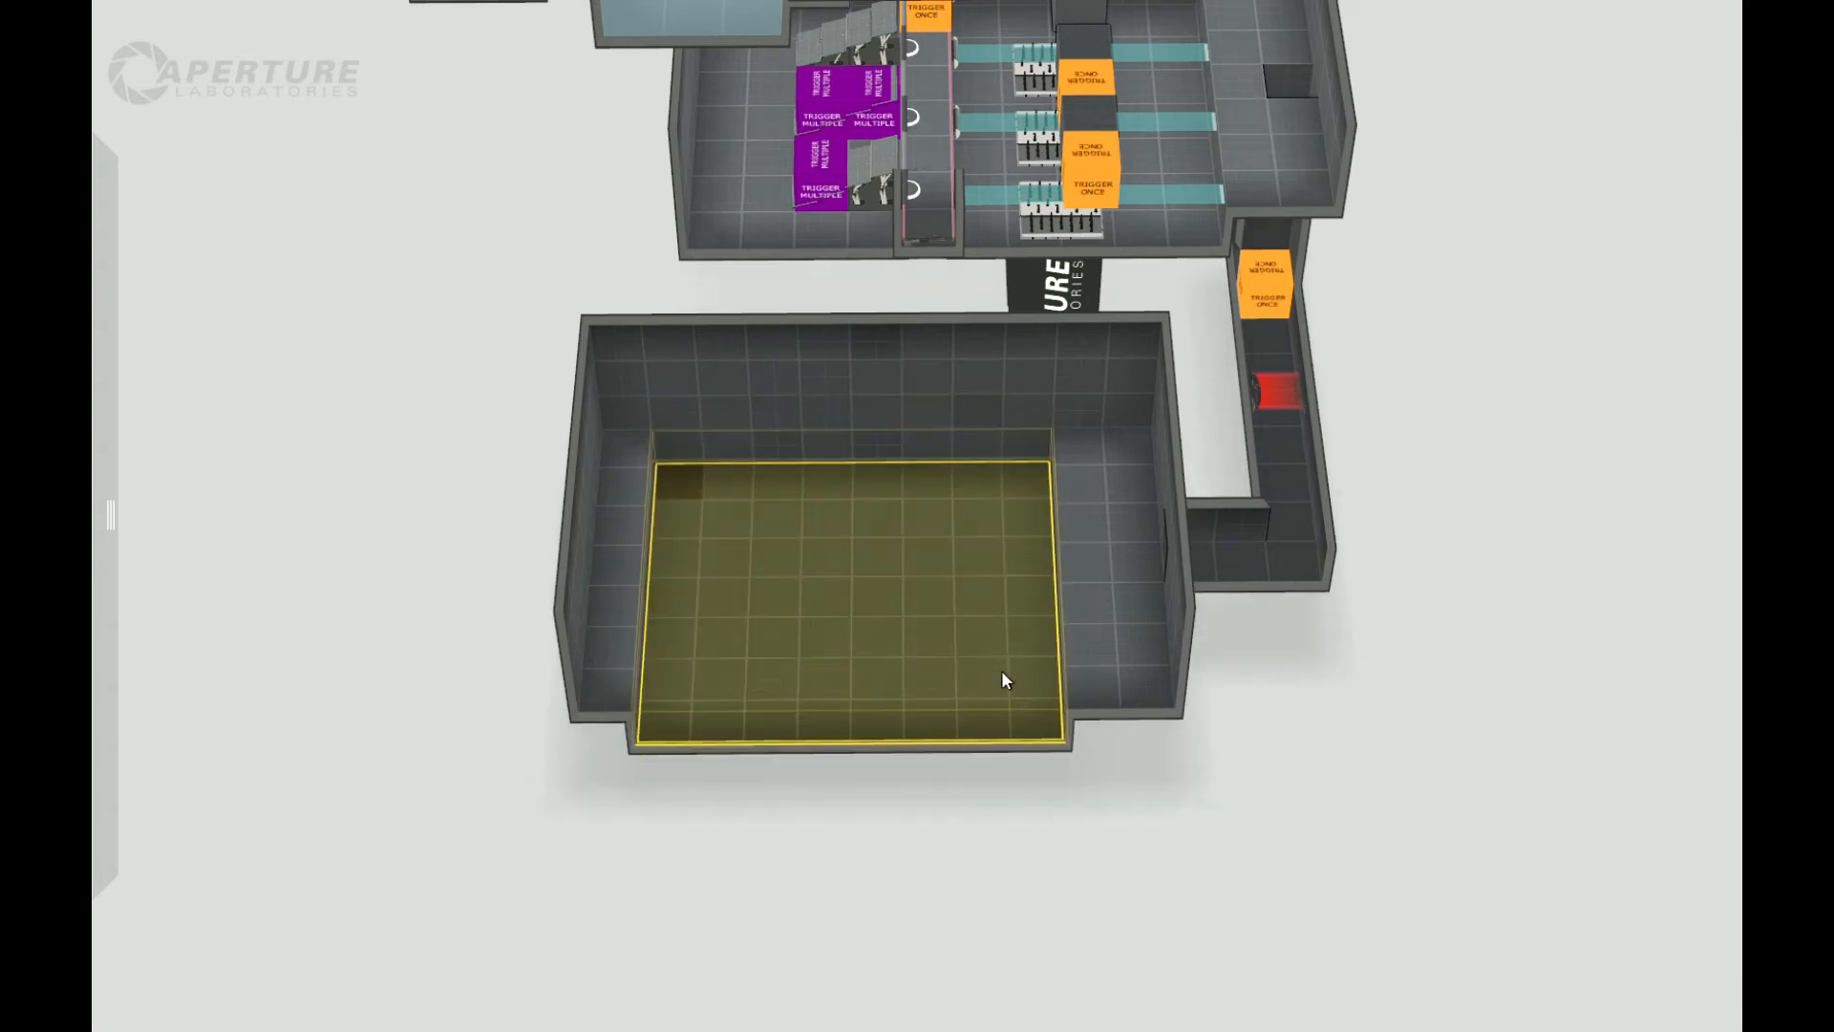
Step: Raise a row of three single-tile pillars in the pit near the corridor end, spaced one tile apart
left_click(988, 684)
left_click_drag(989, 695, 992, 679)
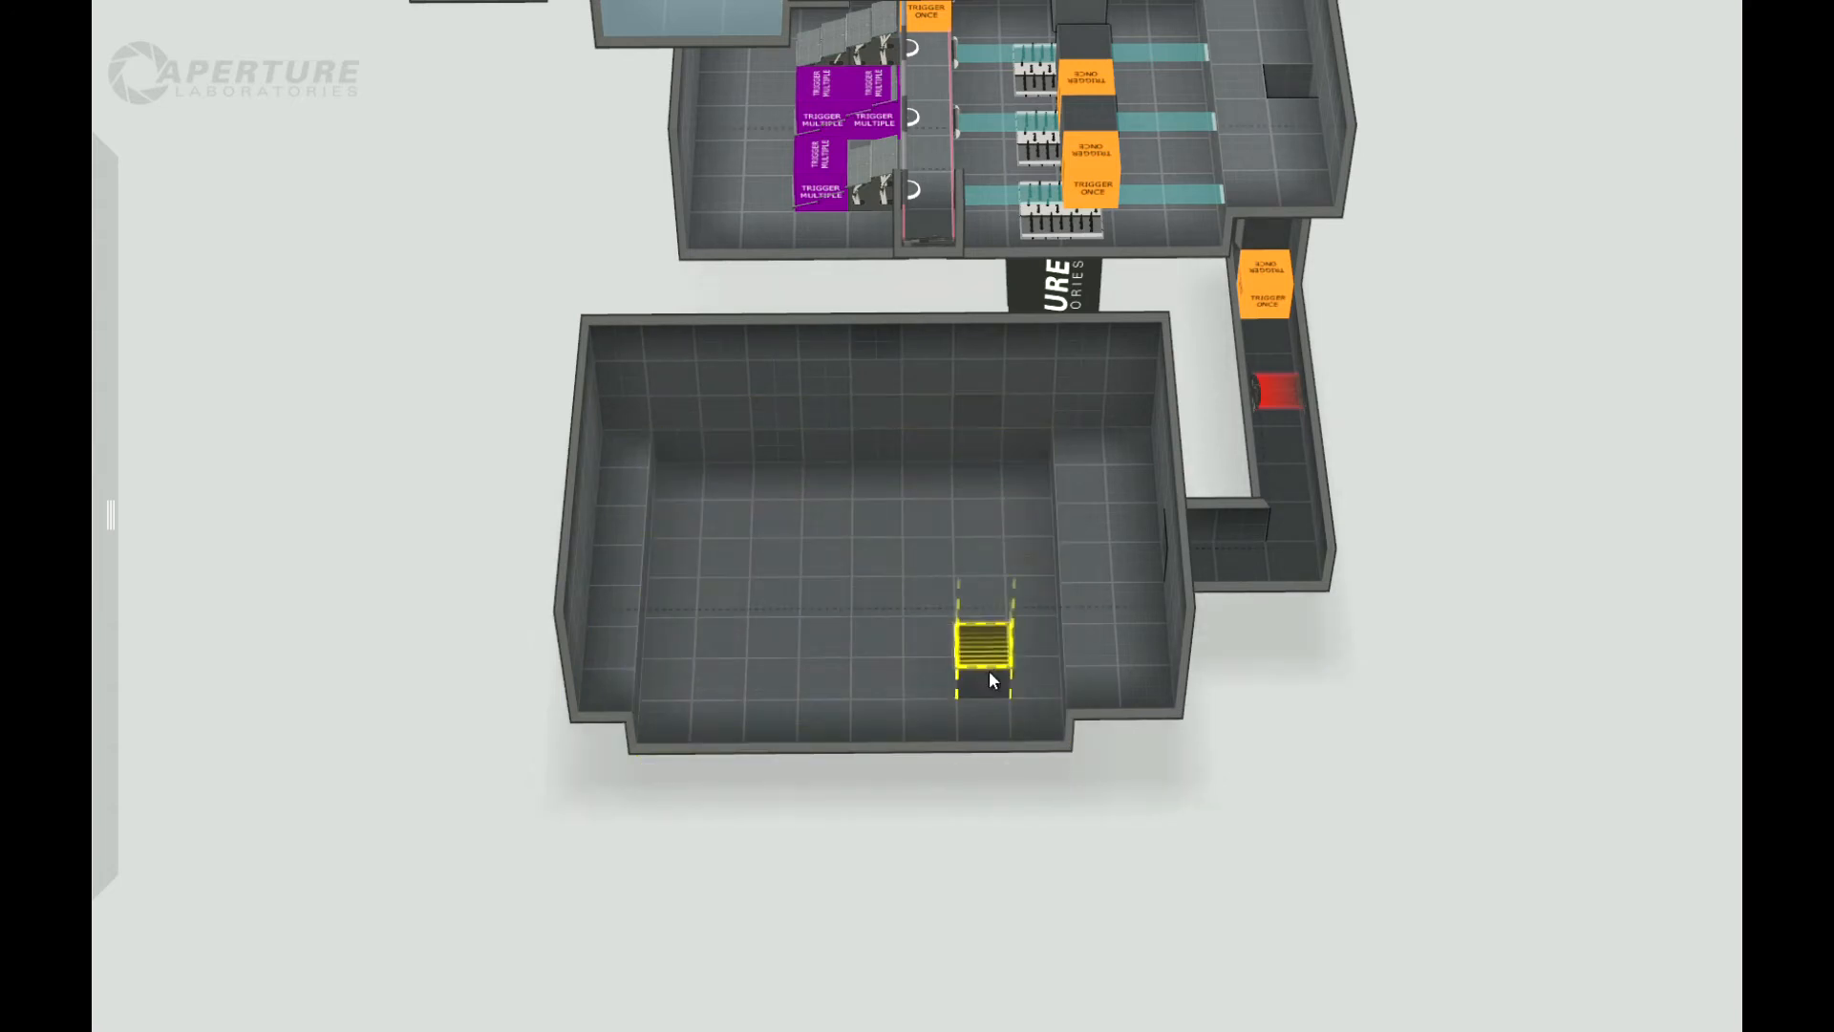
left_click_drag(995, 605, 990, 506)
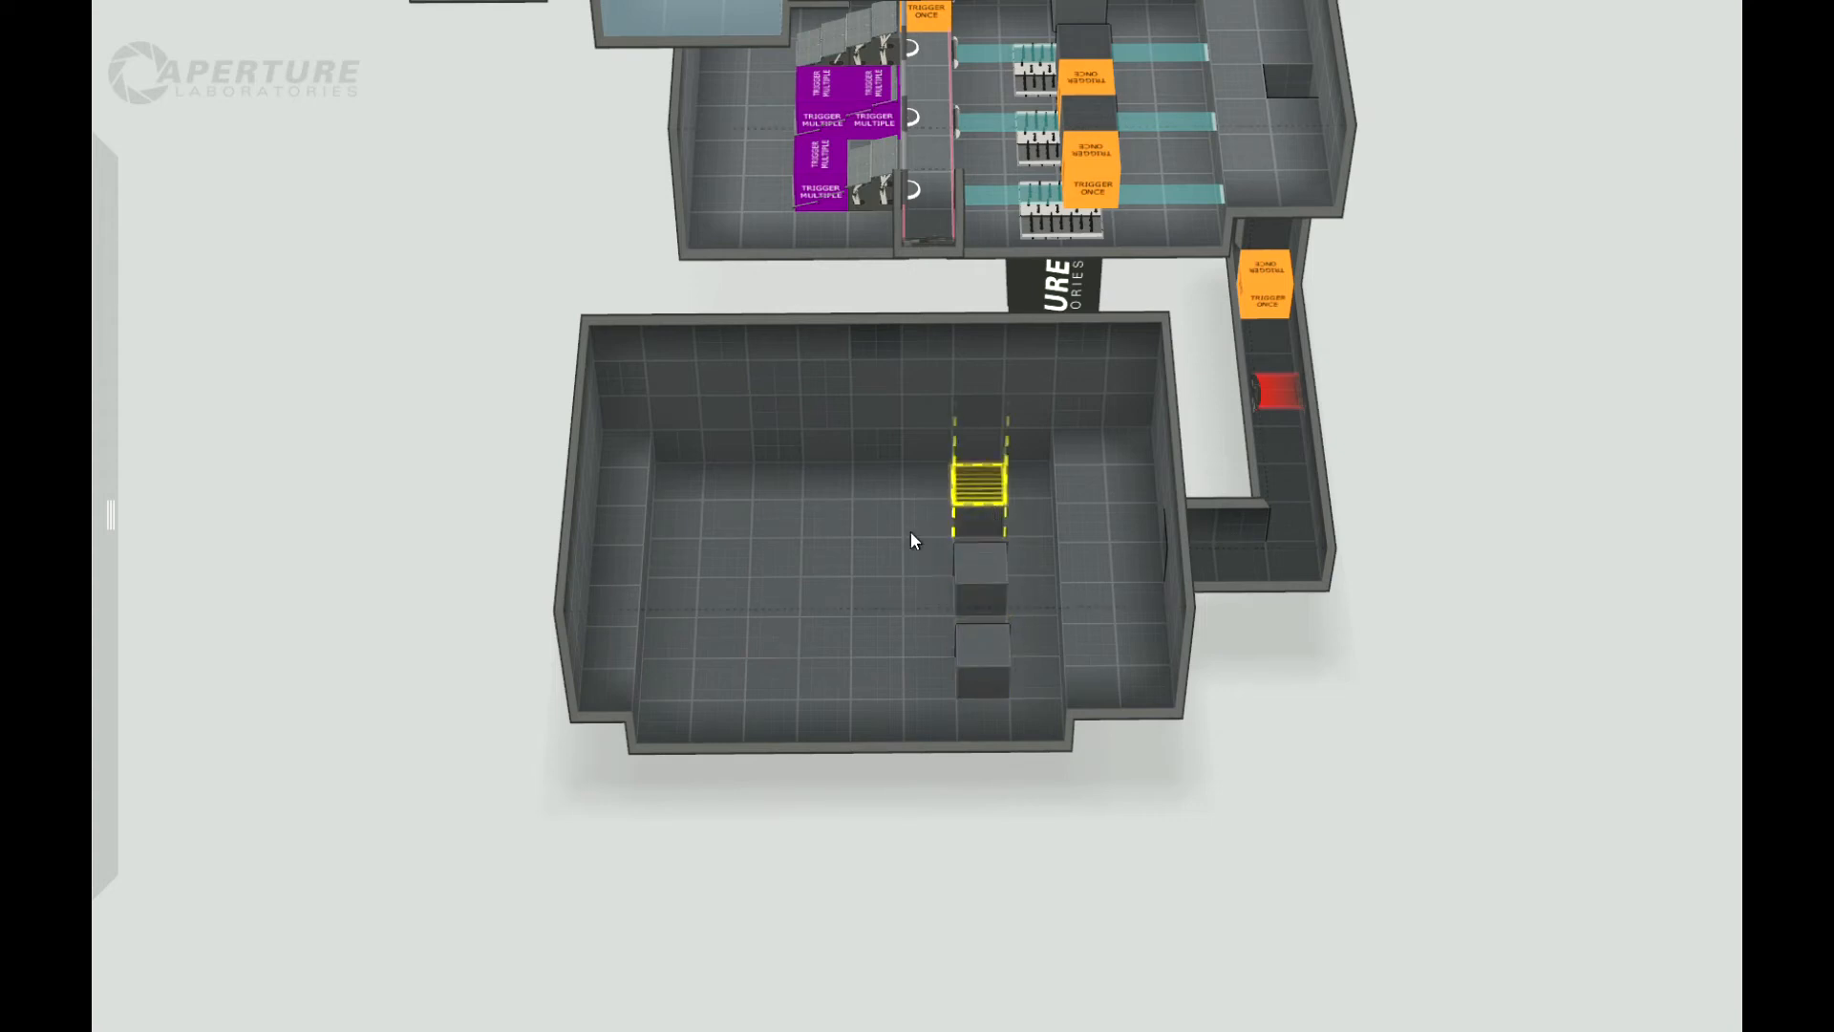
Step: Raise a second row of three pillars in the middle of the pit, one tile away from the first row
left_click(880, 533)
left_click_drag(881, 529, 880, 502)
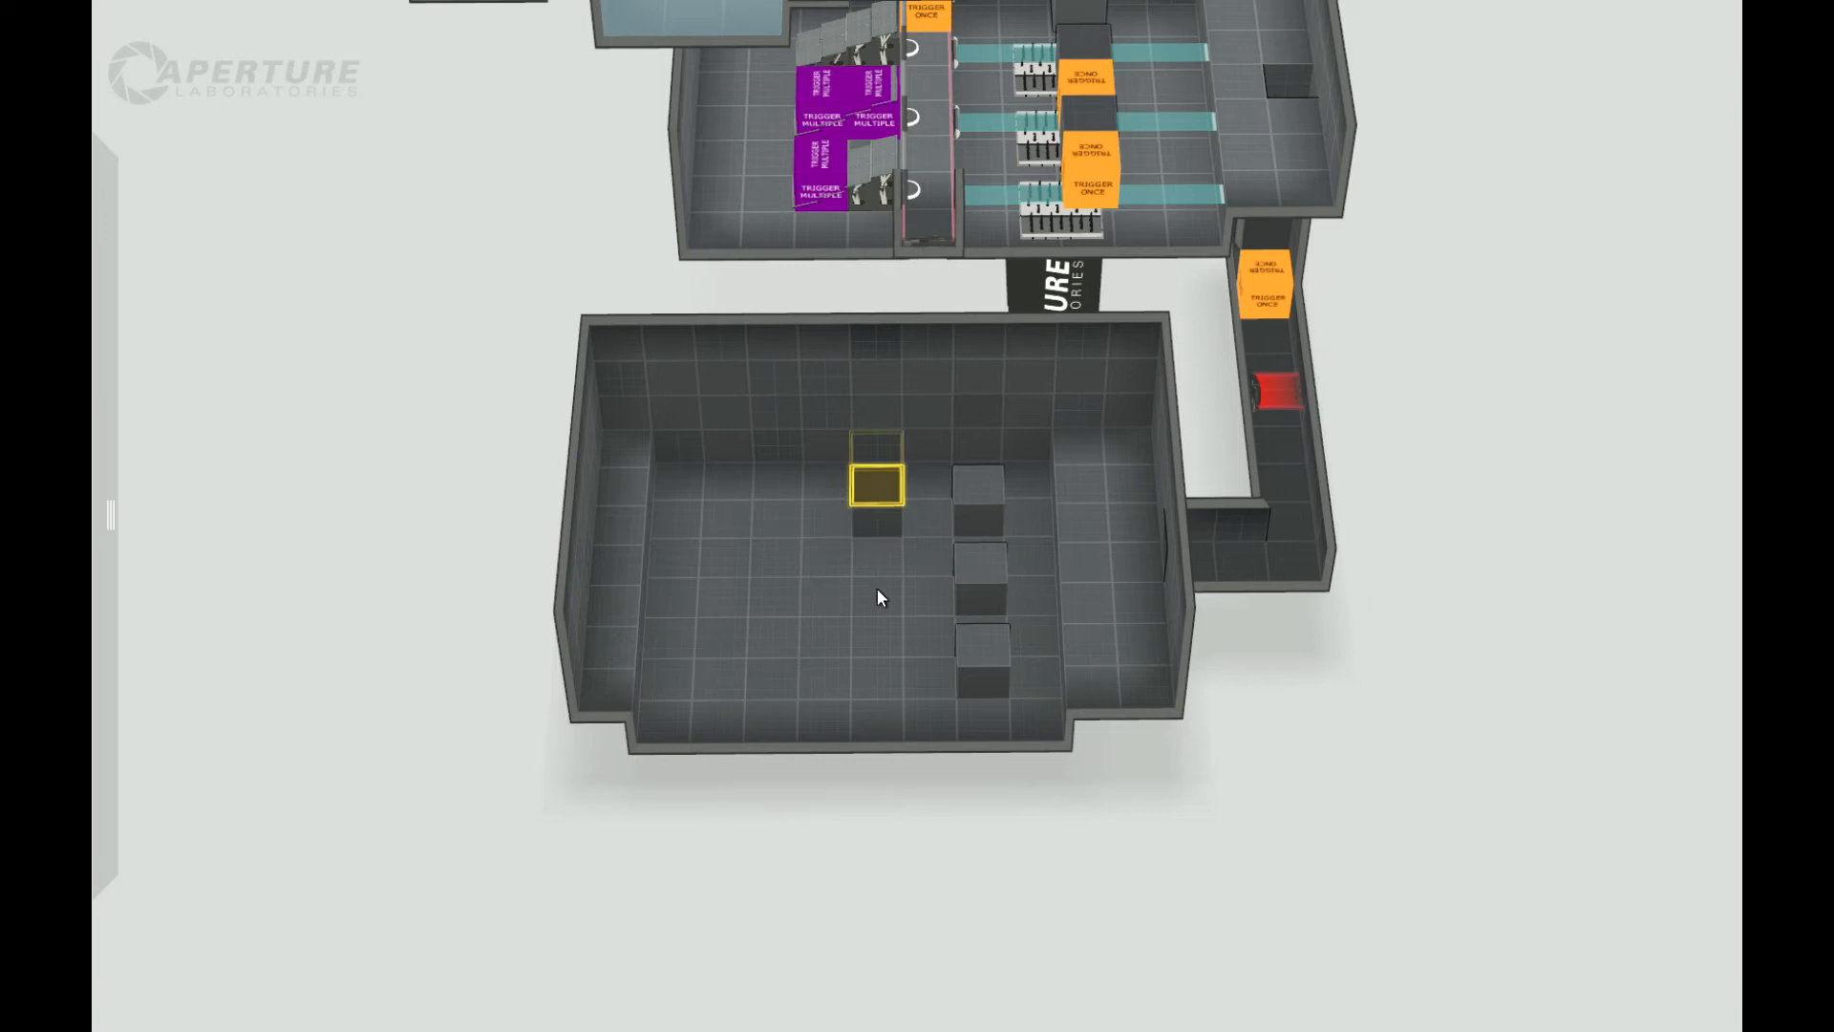
left_click(885, 609)
left_click_drag(891, 621, 895, 549)
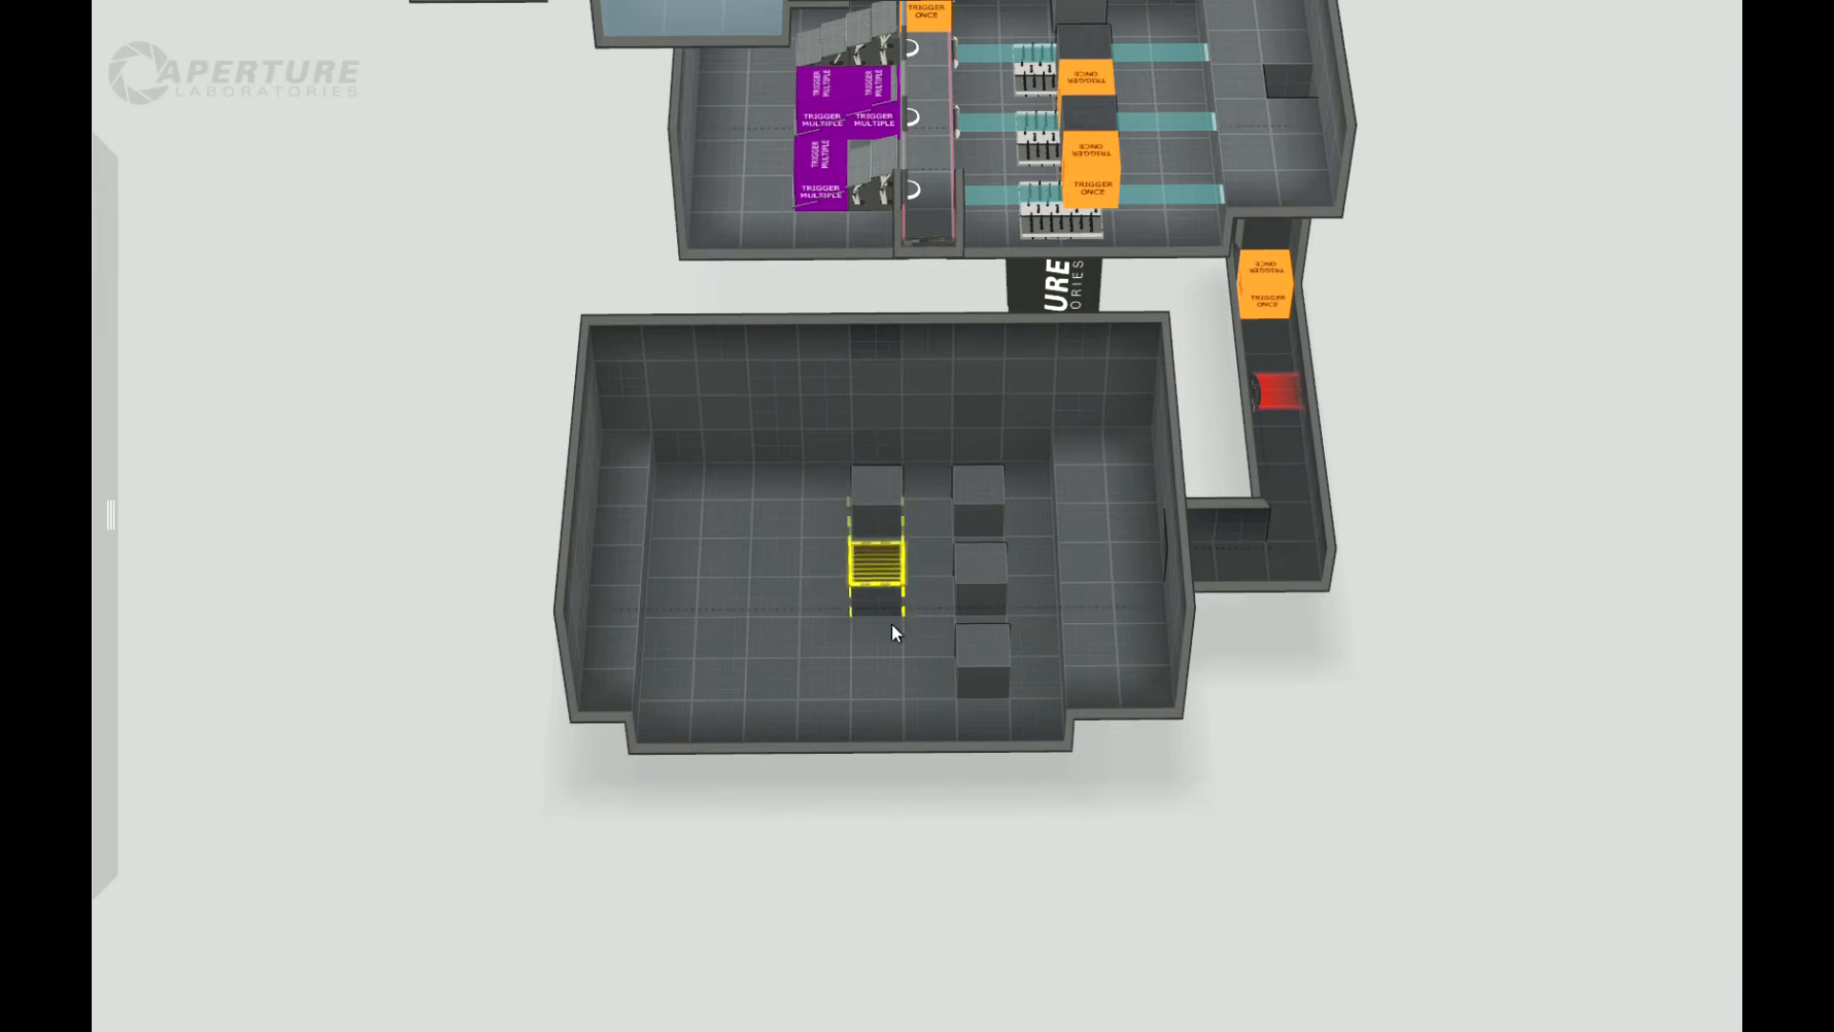
left_click(890, 692)
left_click_drag(887, 700, 889, 635)
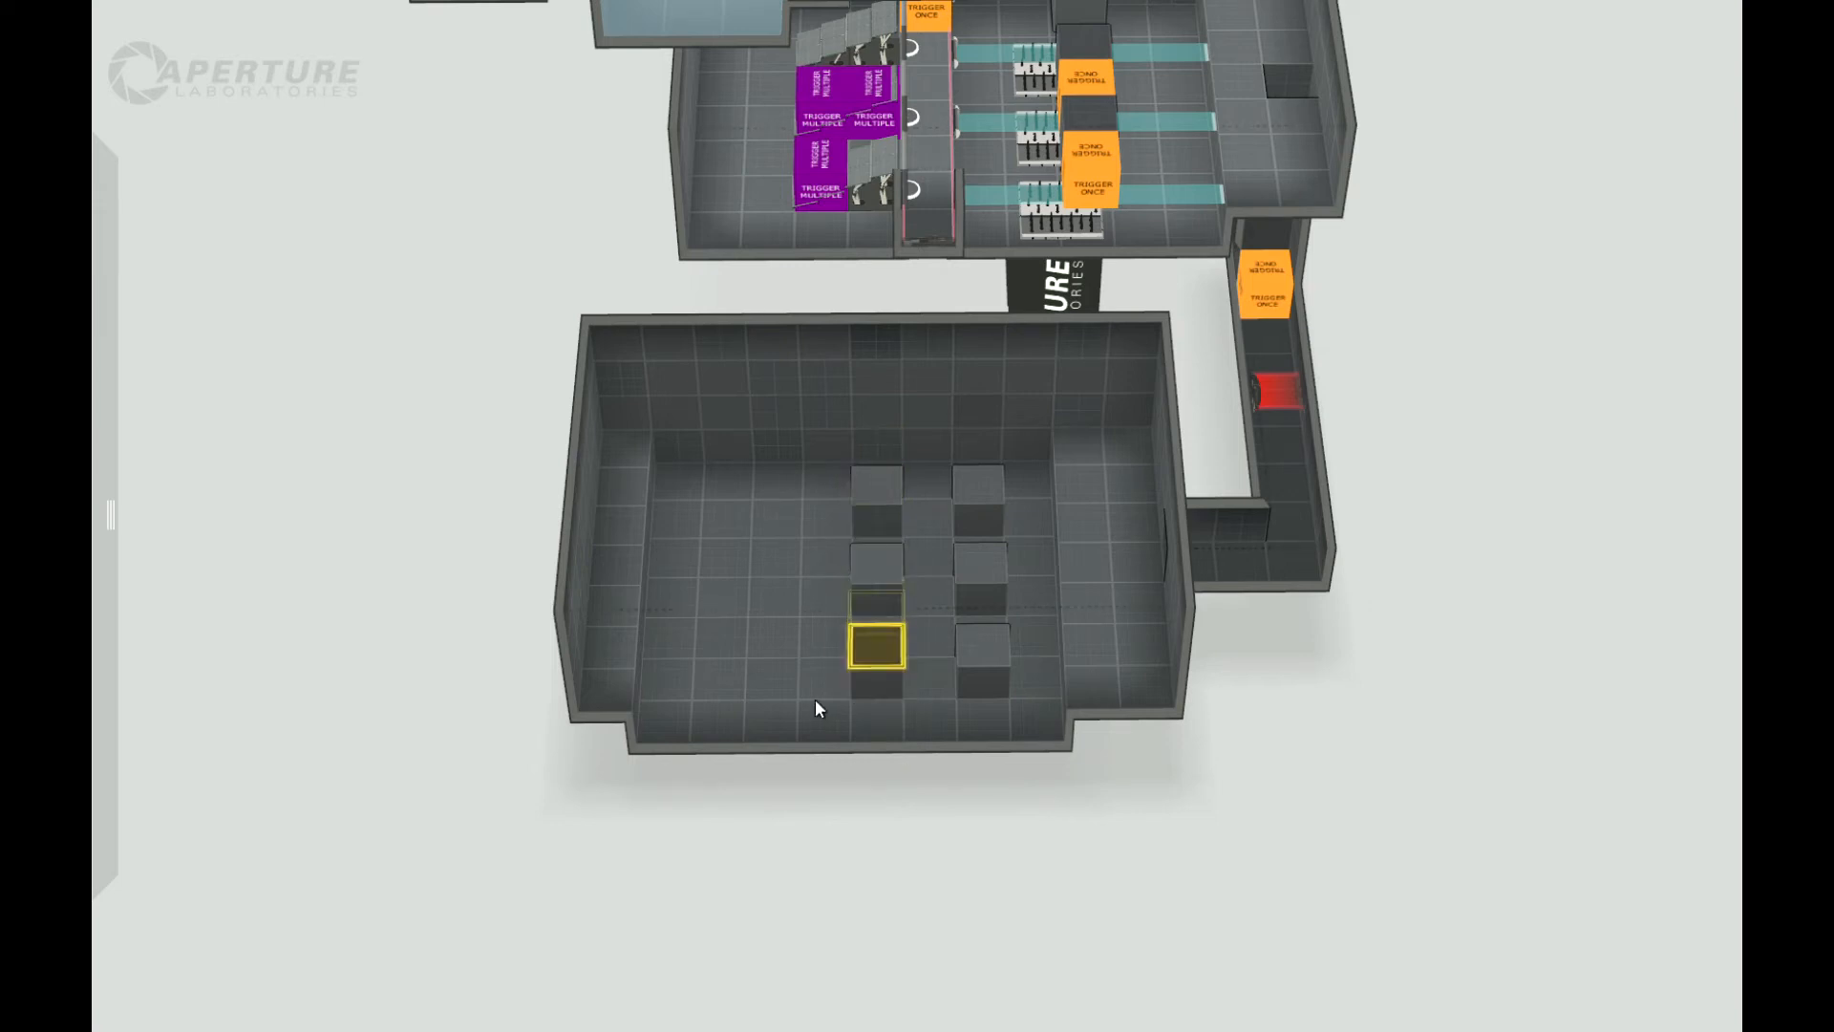
Step: Raise a third row of three pillars toward the far ledge to complete a three-by-three grid
left_click(776, 690)
left_click_drag(776, 695, 788, 496)
left_click(776, 580)
left_click_drag(708, 919, 726, 819)
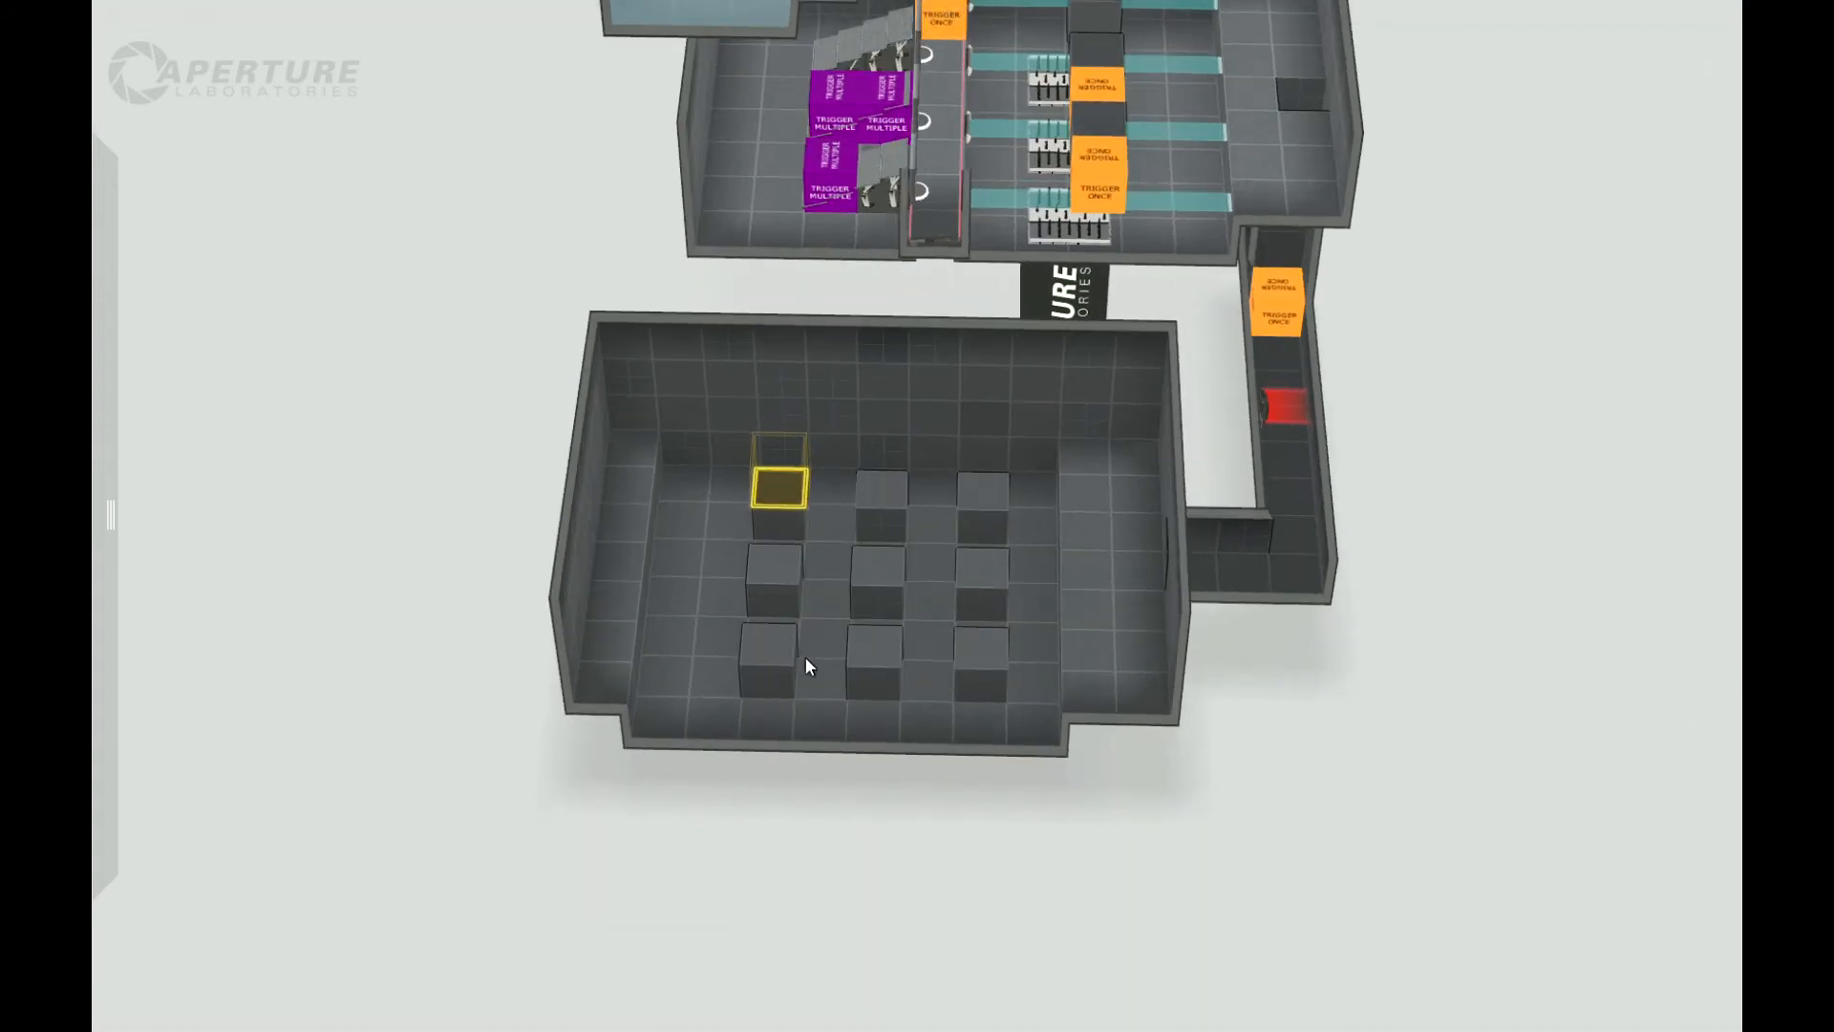
Step: Fill the pit around the pillars with Deadly Goo
mouse_move(880, 856)
left_mouse_down()
mouse_move(858, 871)
mouse_move(874, 863)
left_mouse_up()
mouse_move(100, 559)
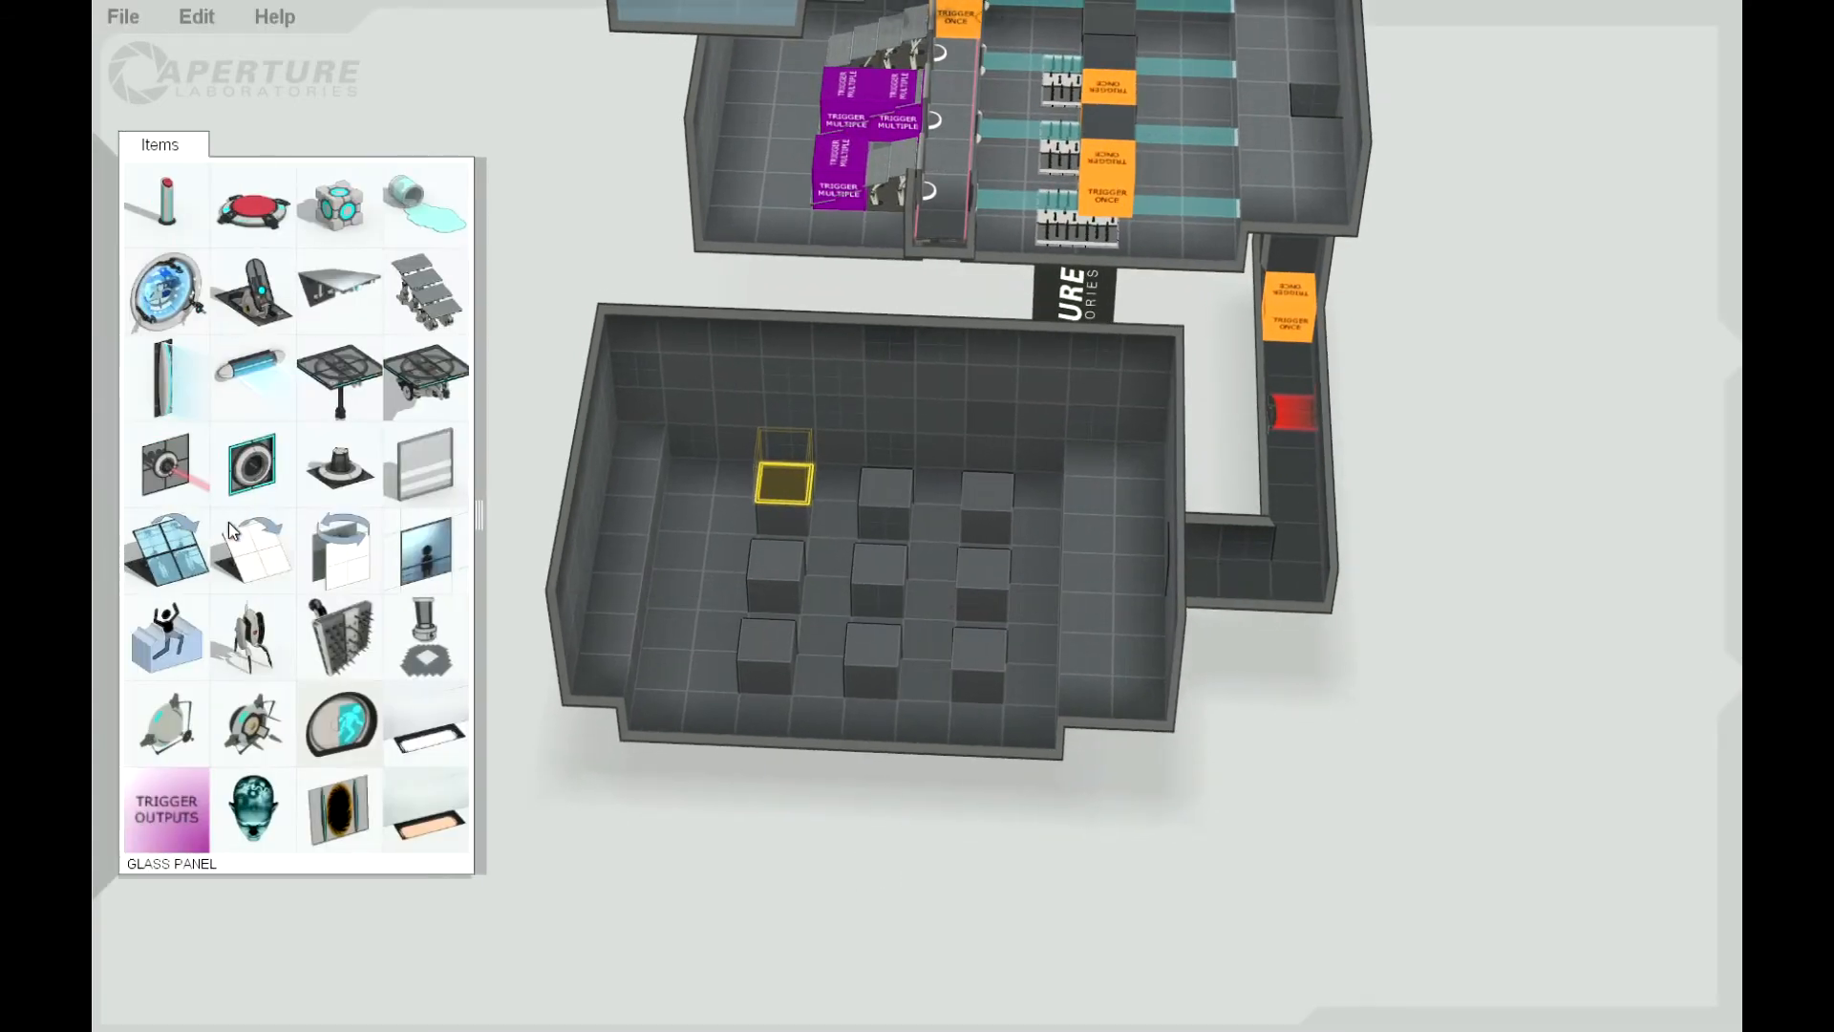
left_click_drag(621, 705, 701, 669)
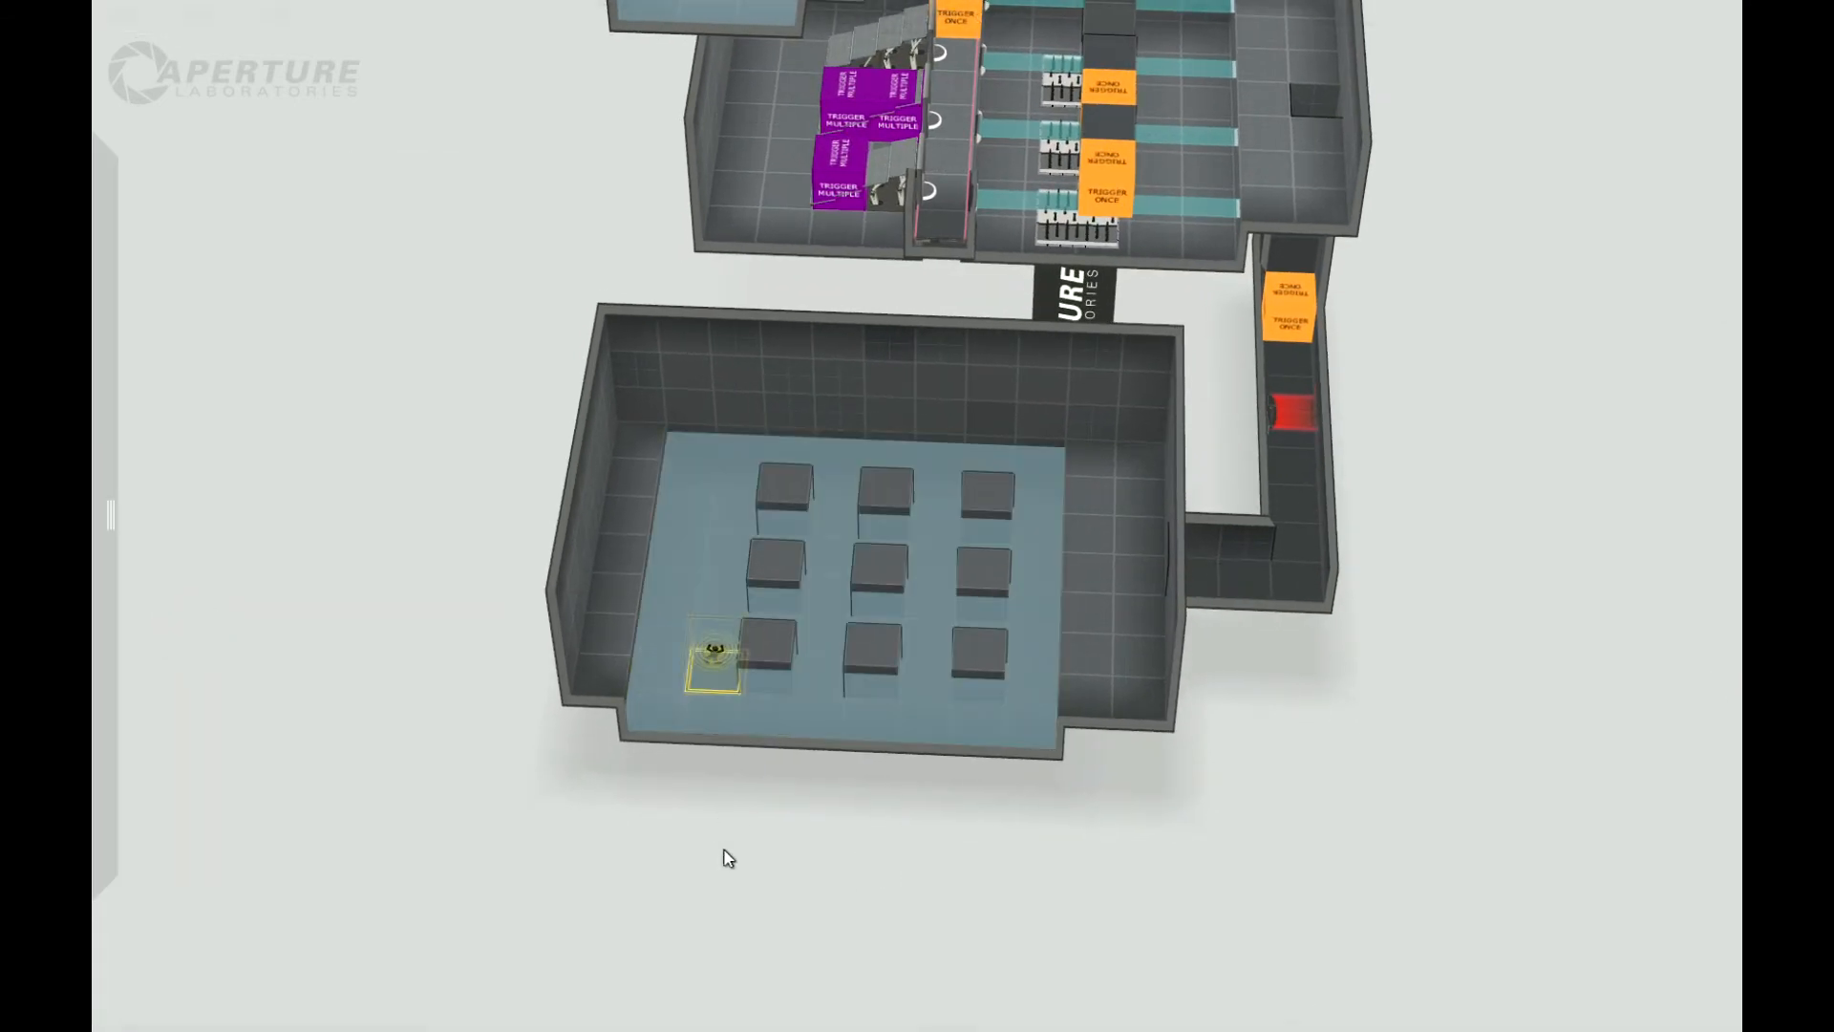
Step: Raise the outermost strip of the goo pit beside the far ledge to floor level, widening that ledge
left_click(657, 715)
left_click(704, 471, "shift")
left_click_drag(665, 729, 702, 782)
middle_click_drag(714, 535, 777, 461)
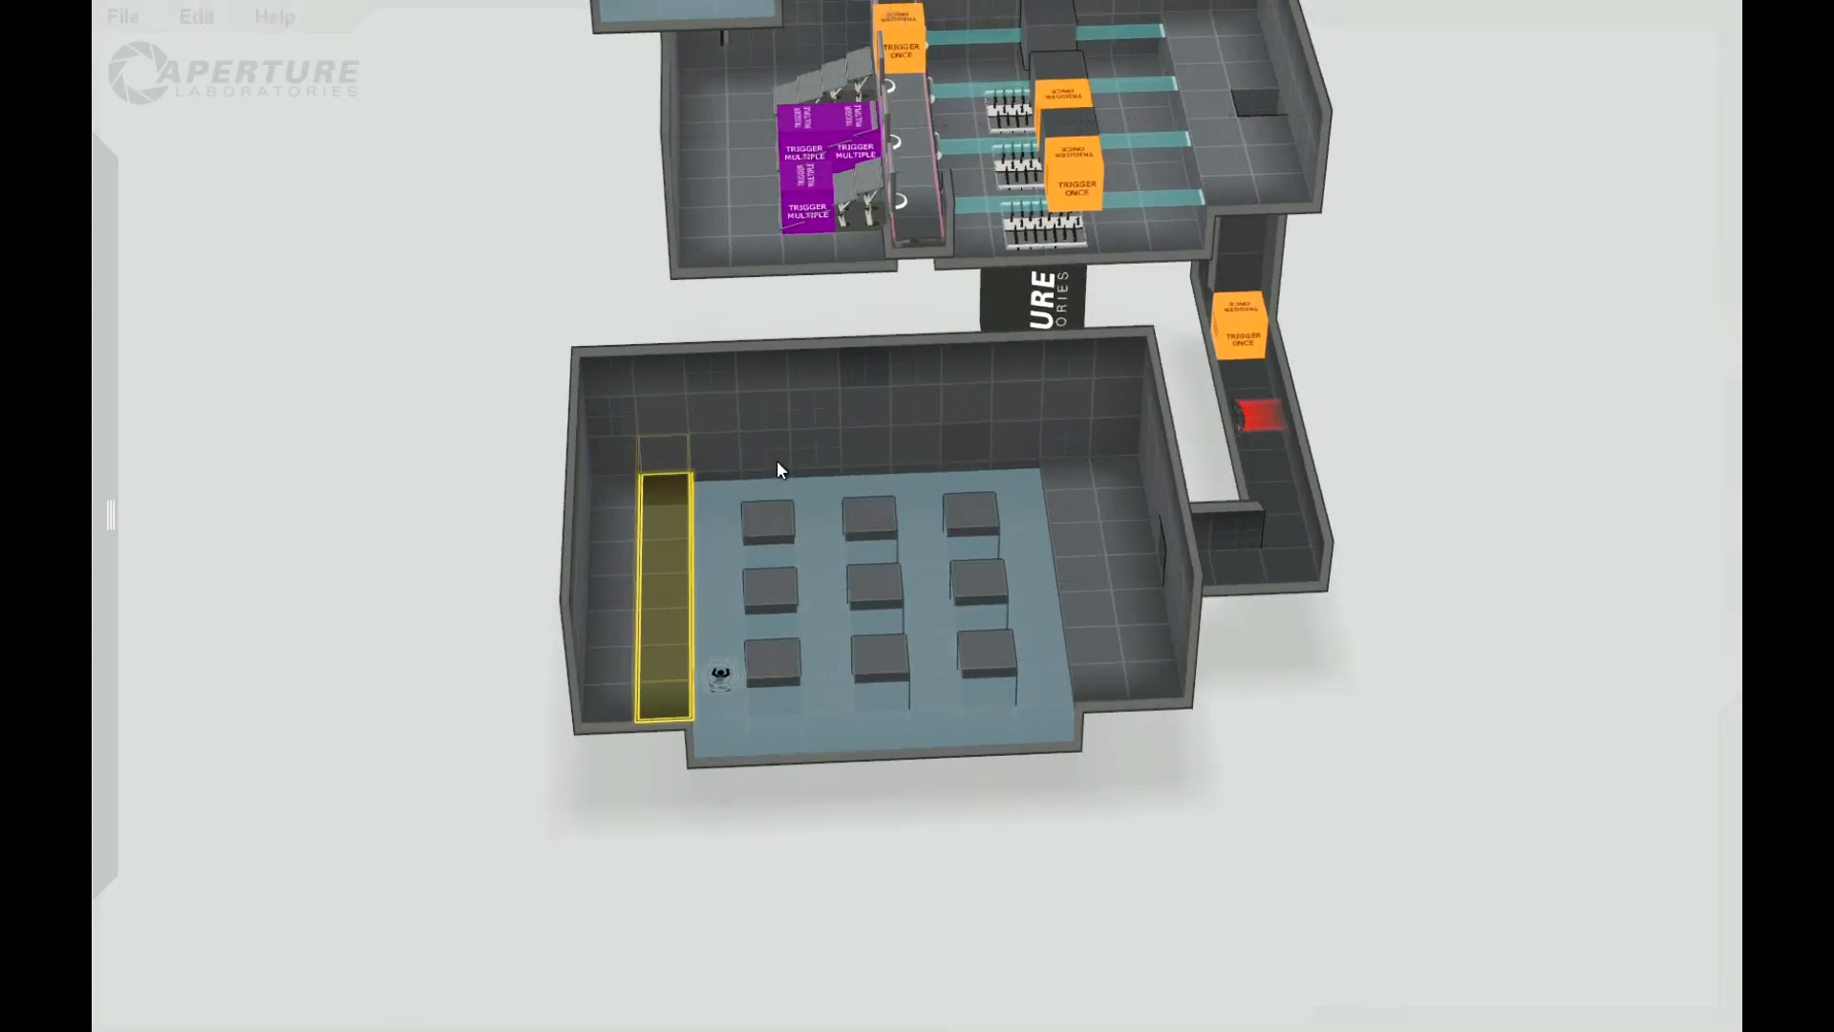
Step: Recess three single-tile niches into the long back wall, one in line with each row of pillars
left_click(777, 449)
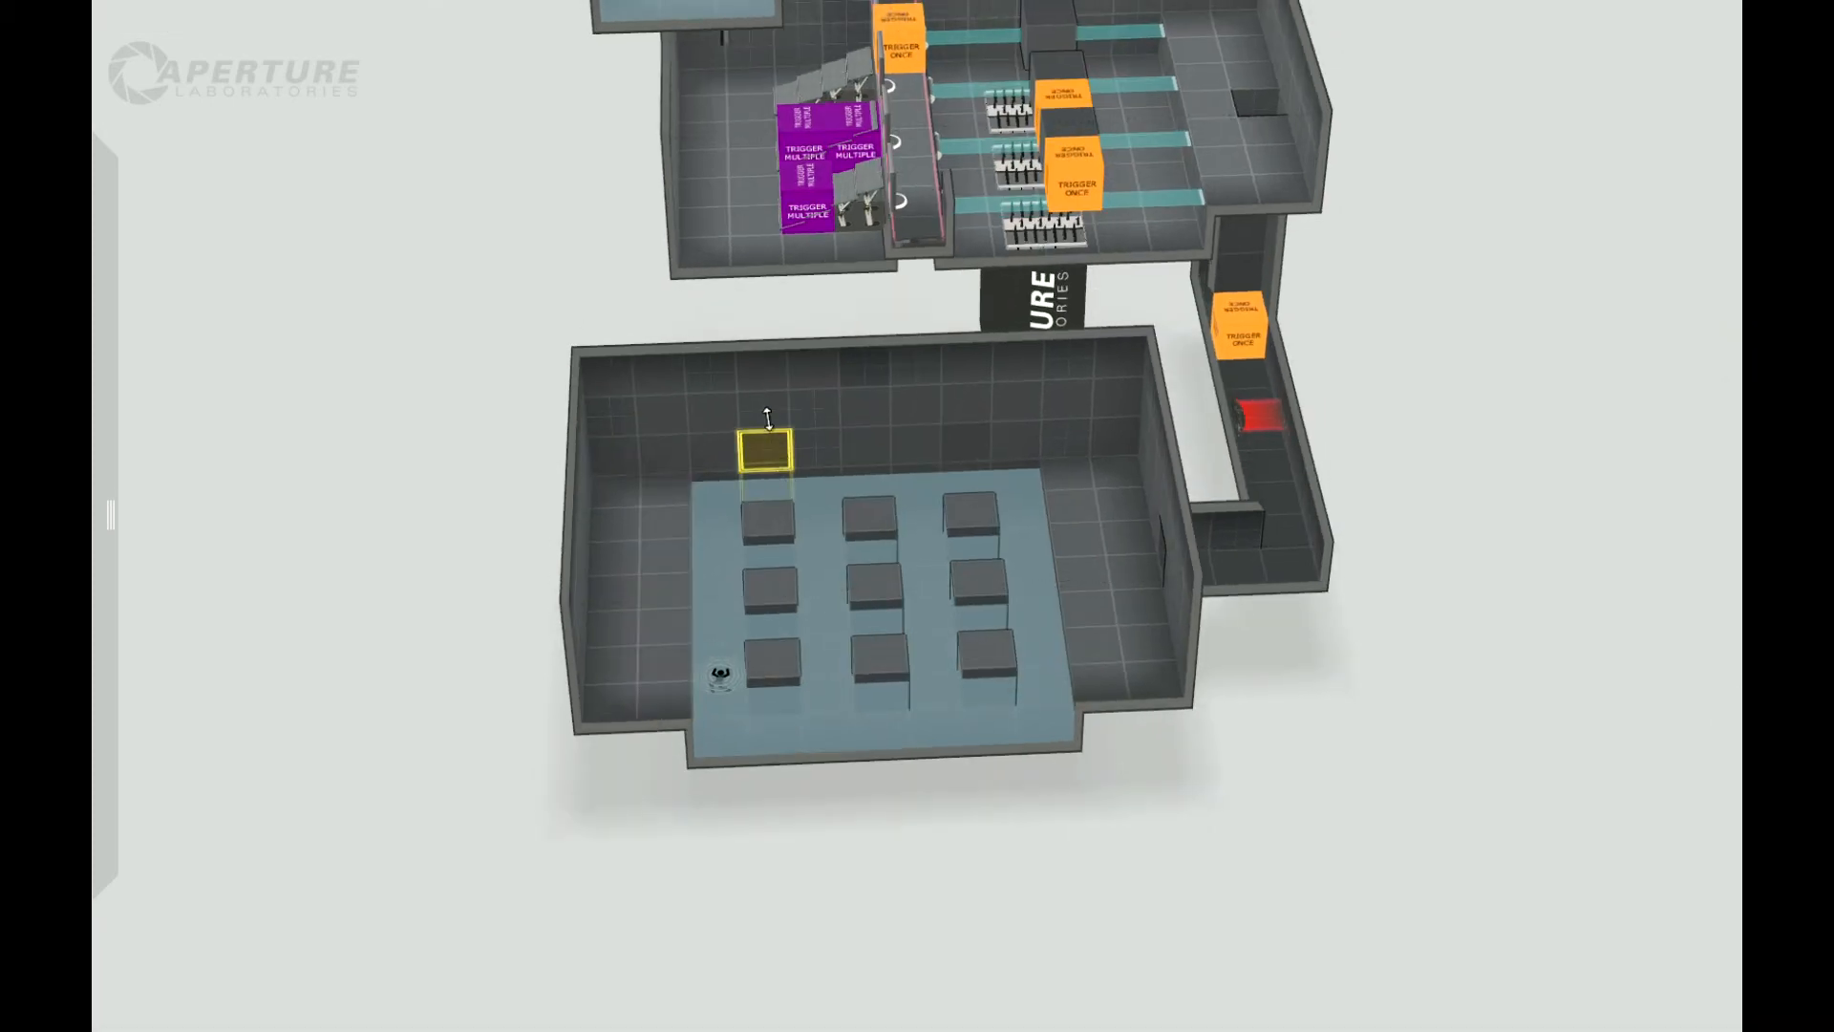
left_click_drag(767, 408, 768, 408)
middle_click_drag(788, 759, 789, 712)
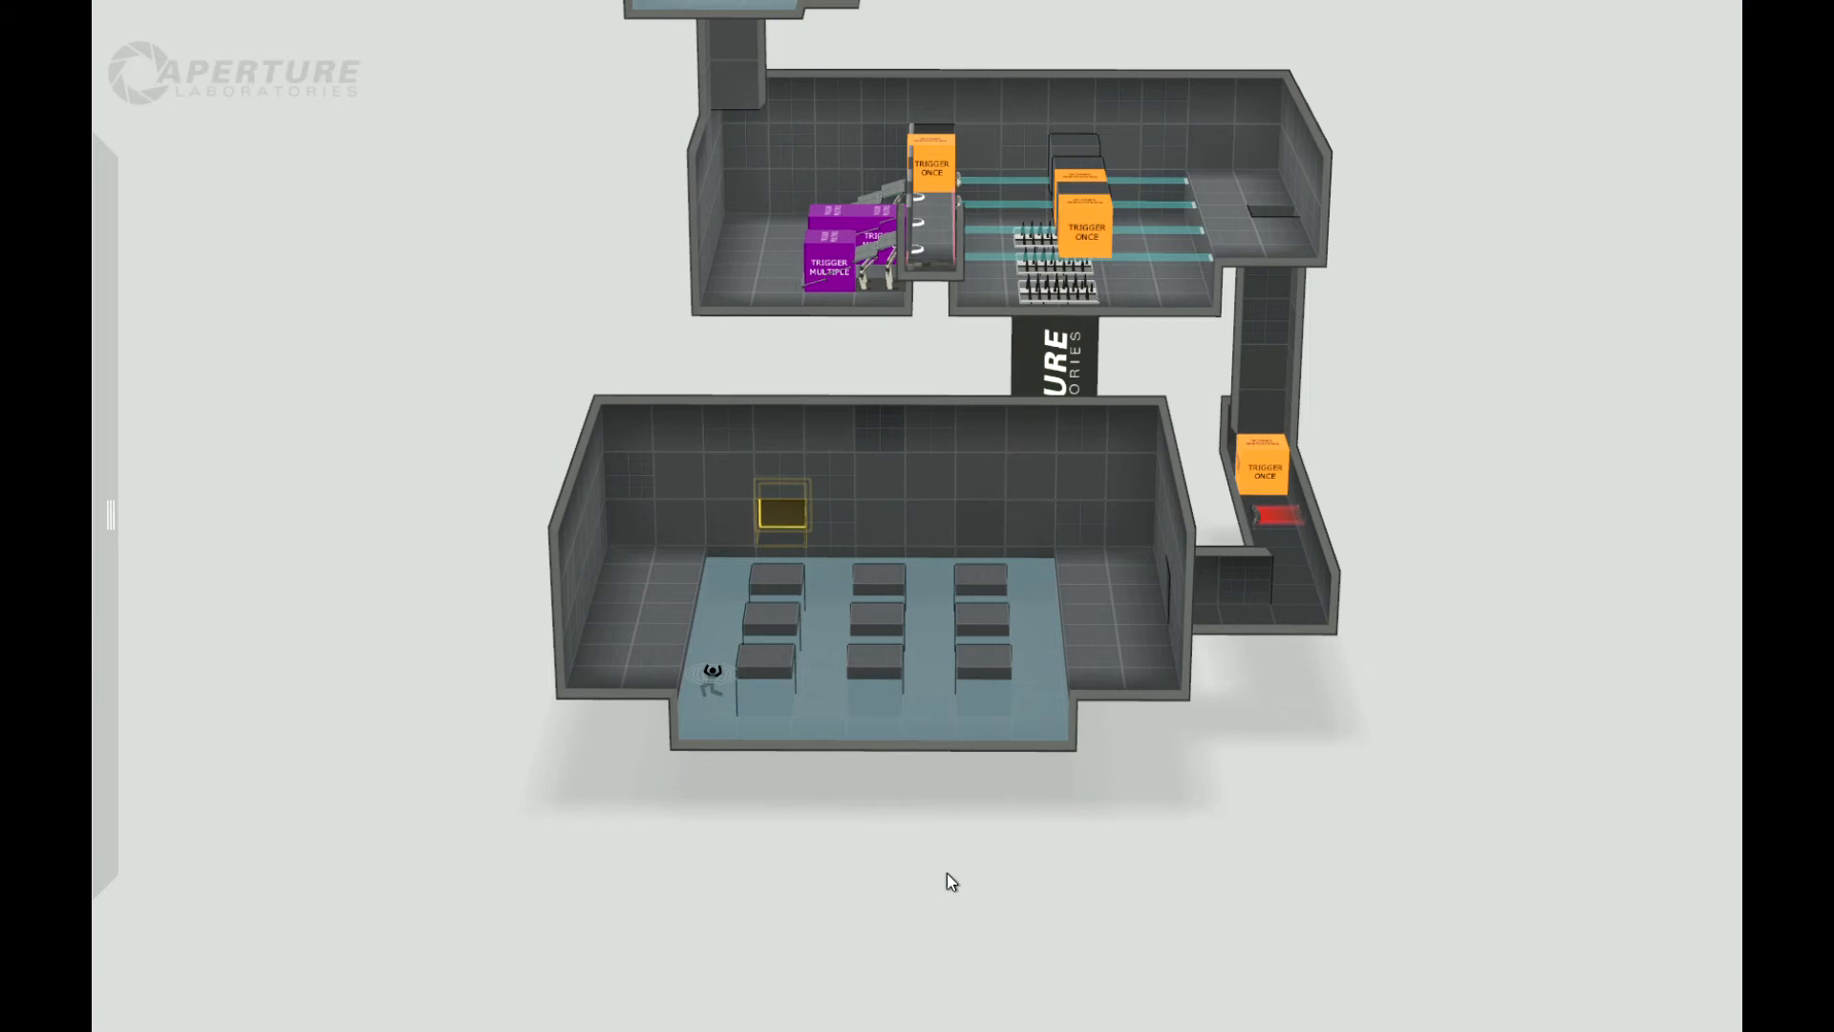
left_click(890, 529)
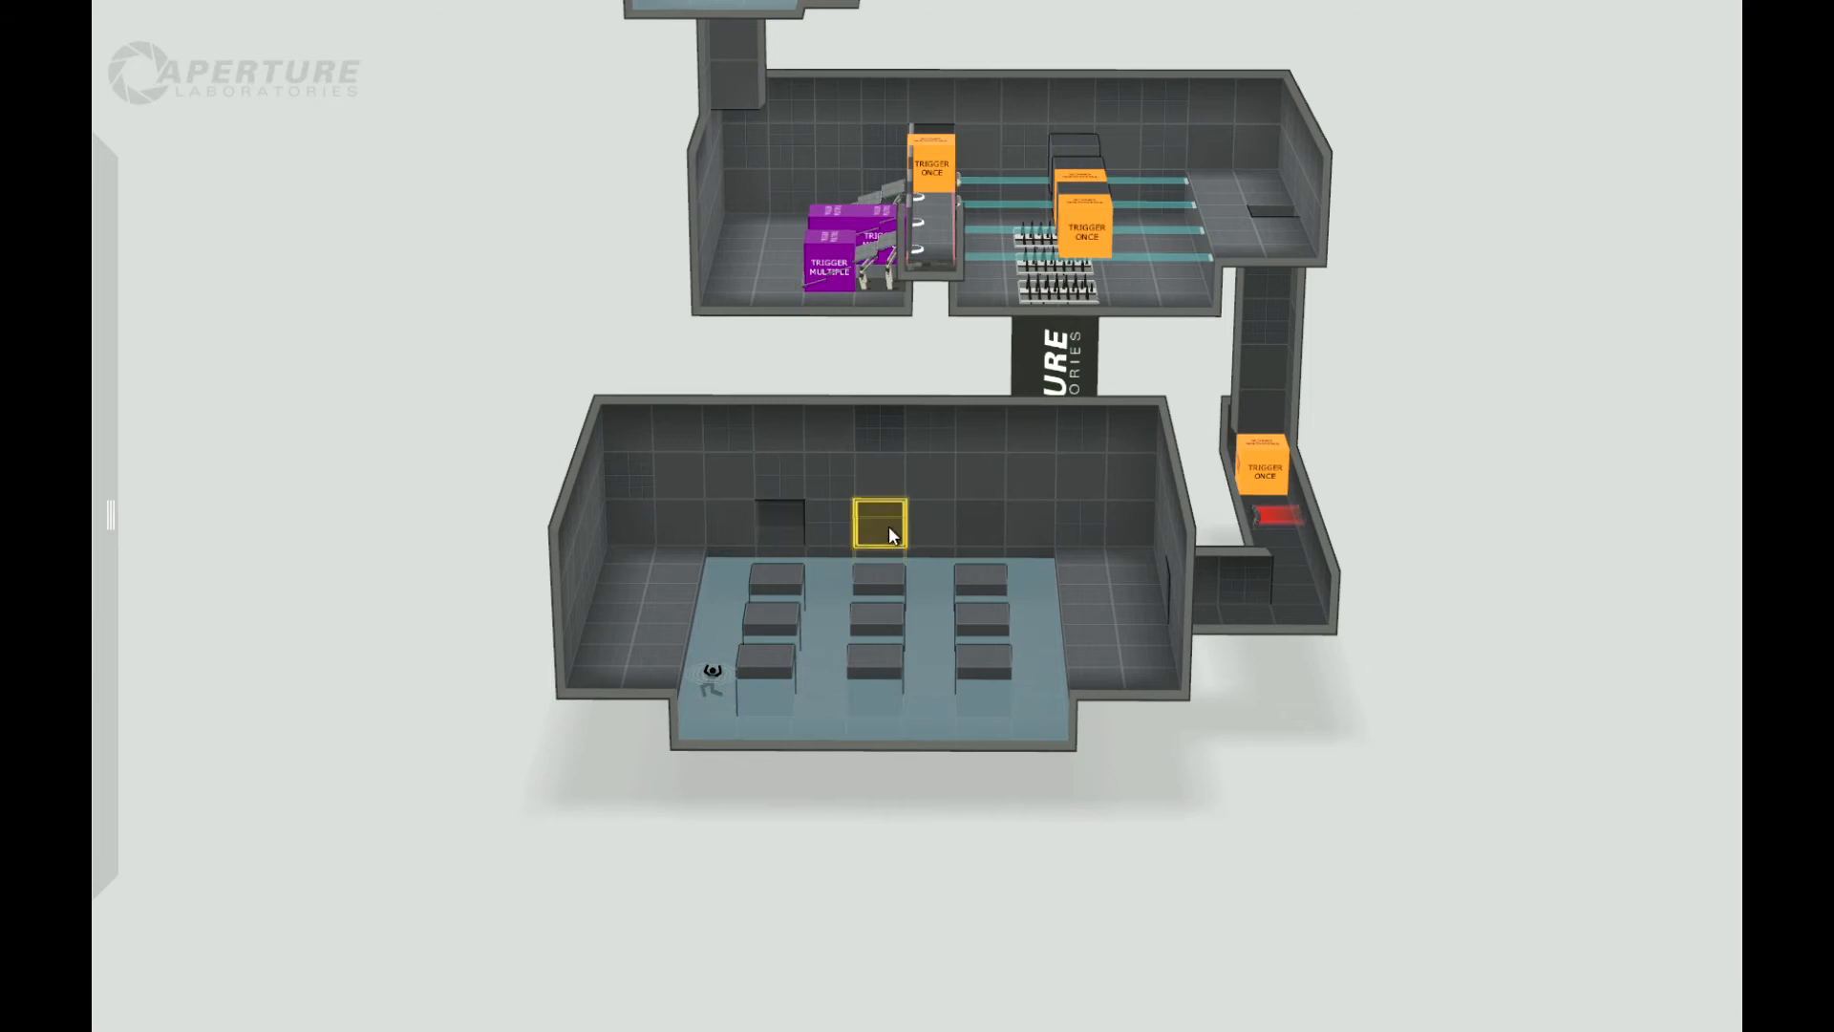
left_click_drag(891, 474, 902, 473)
key("plus")
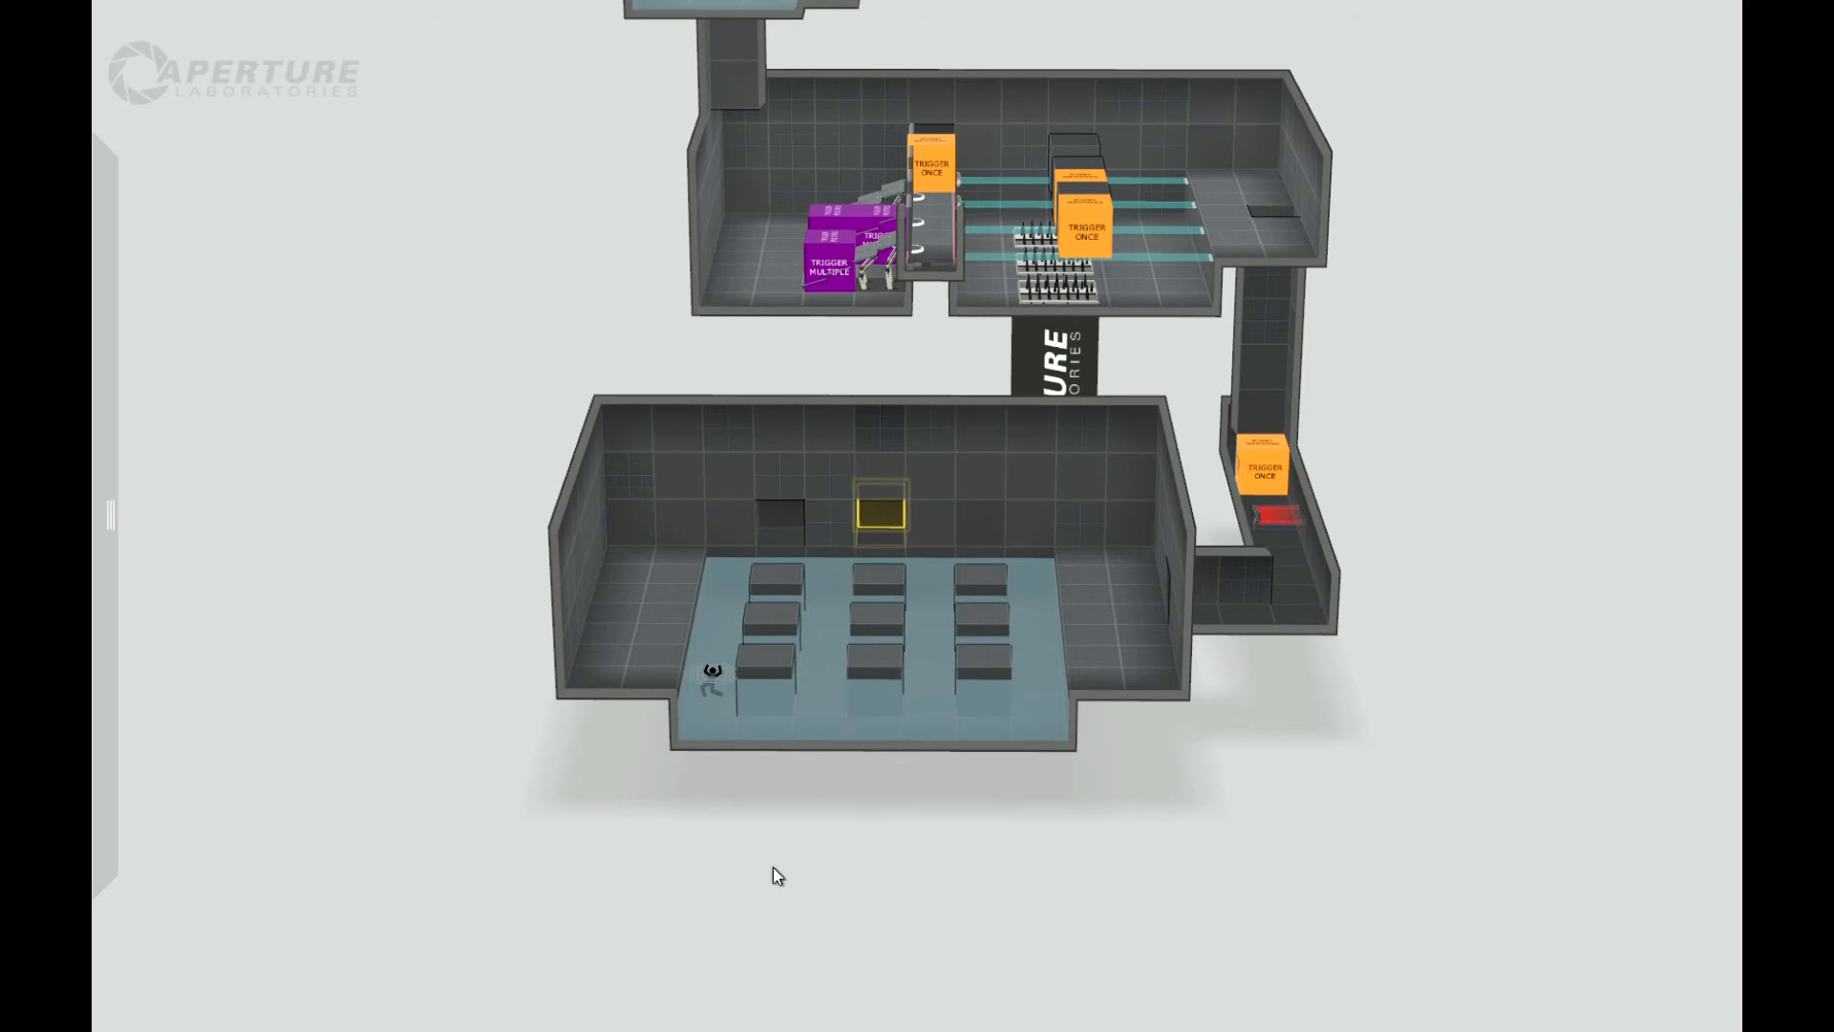
left_click(987, 511)
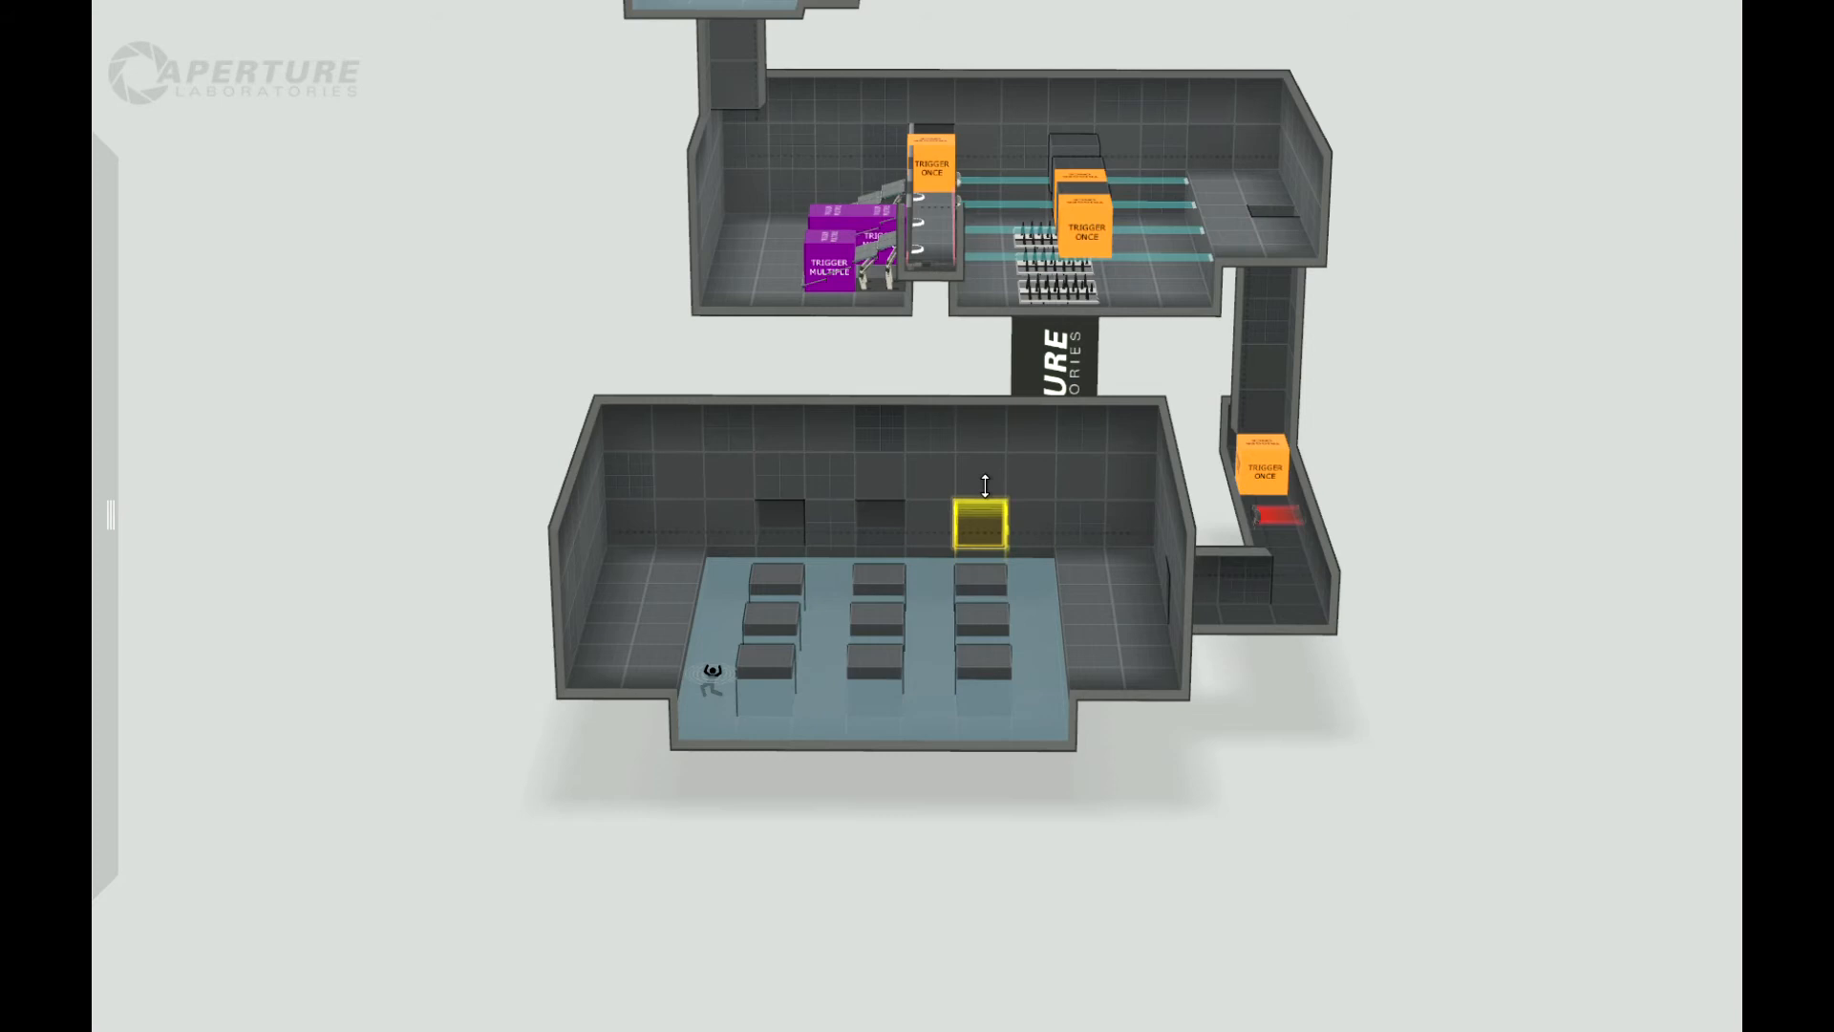
left_click_drag(1076, 882, 1017, 1026)
Step: Place a fizzler with hazard type Laserfield in each of the three back-wall niches, running over the pillar rows
mouse_move(95, 576)
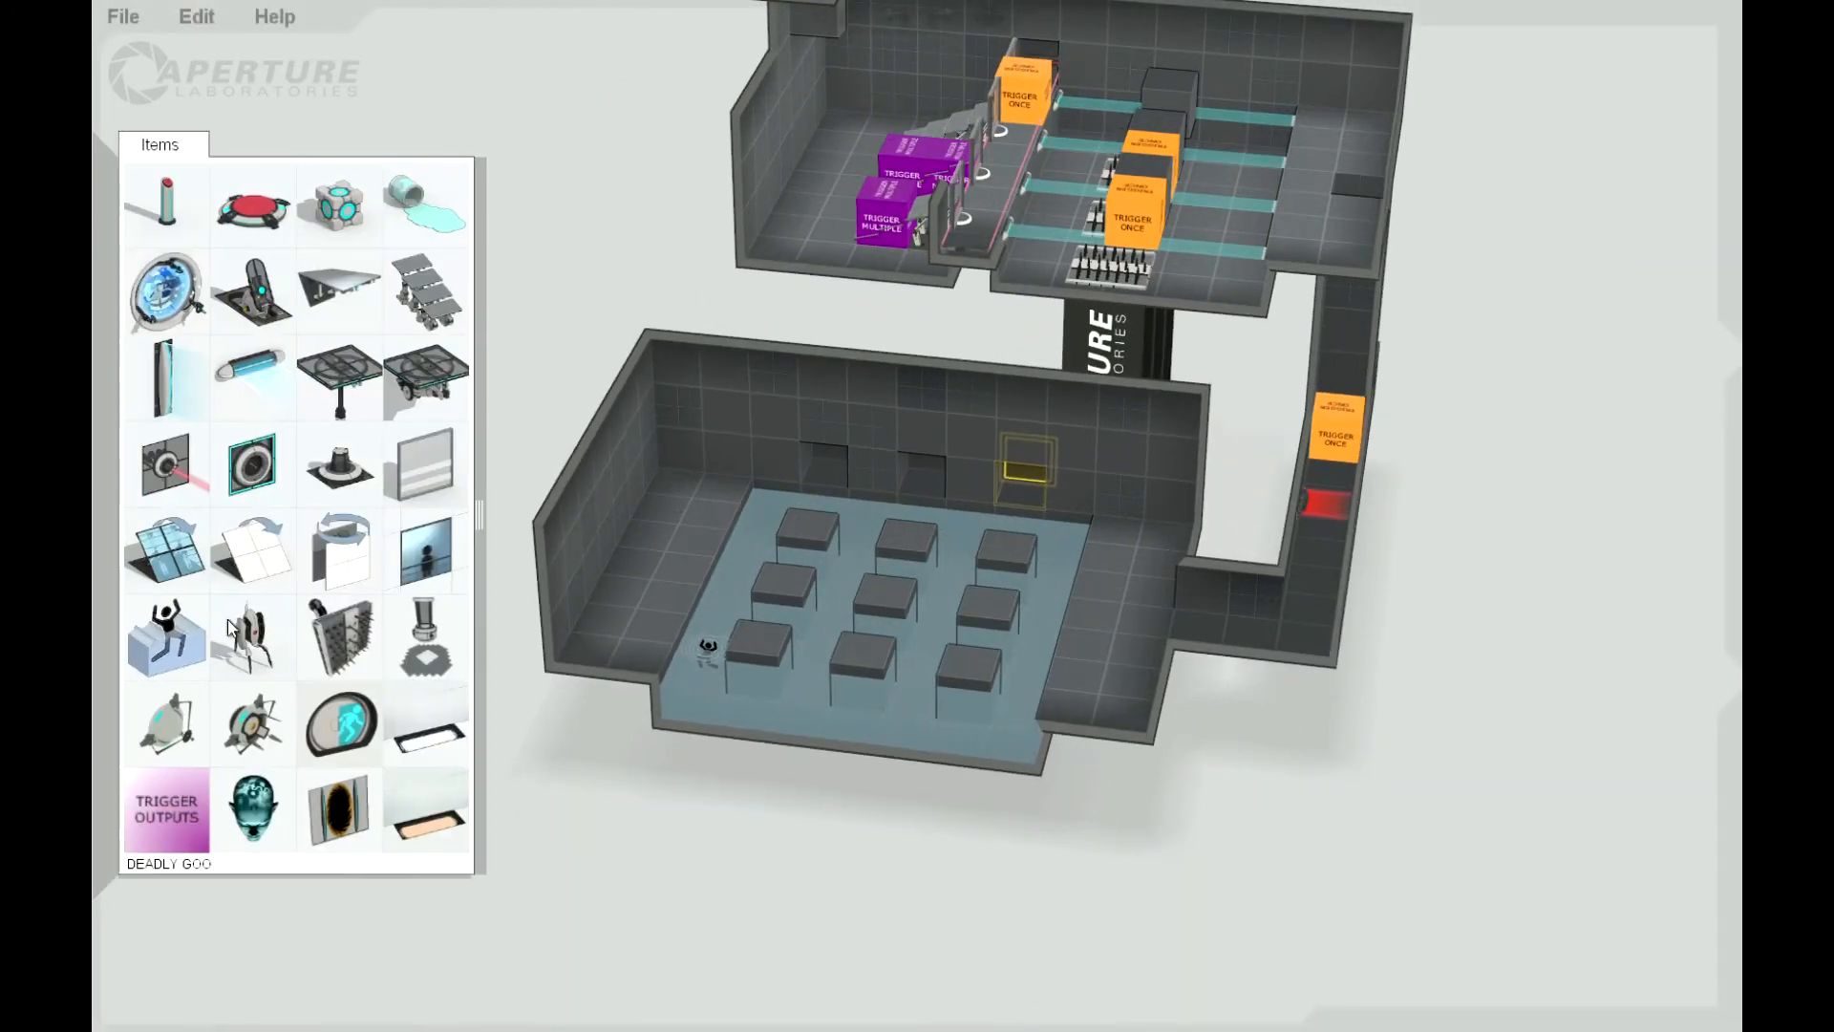
left_click_drag(181, 386, 828, 454)
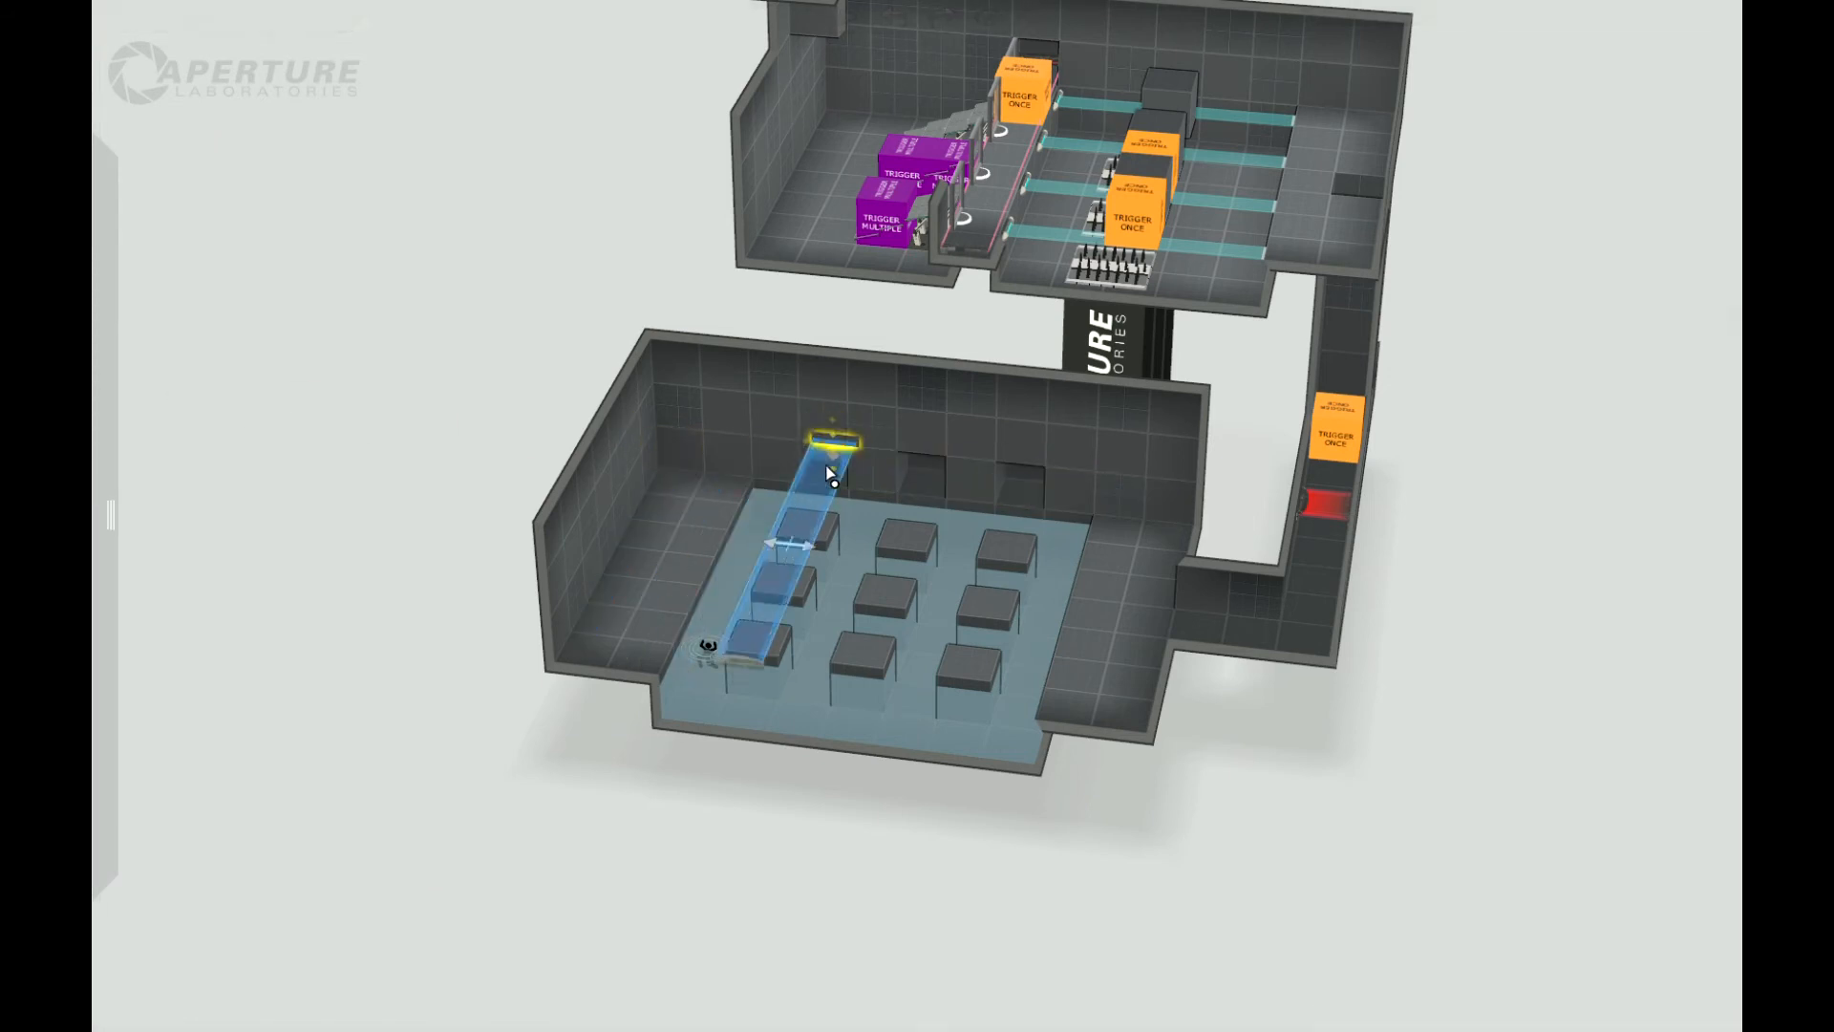
right_click(830, 457)
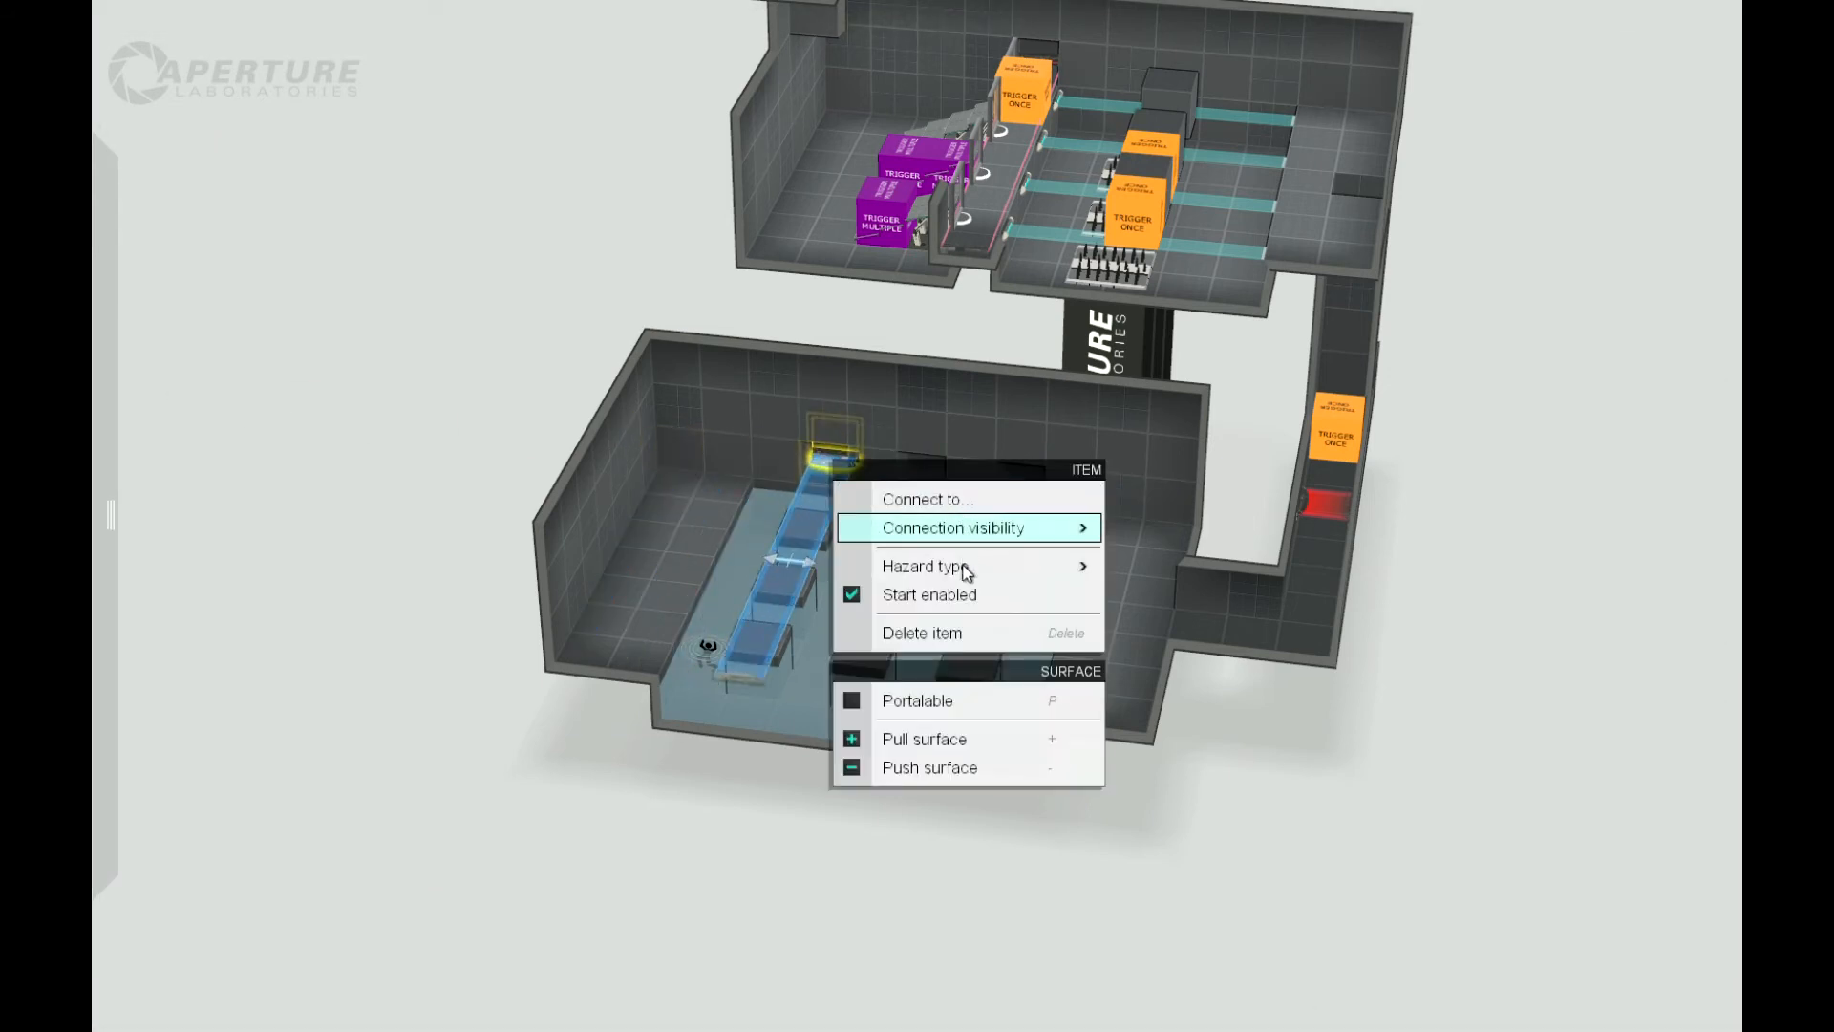
mouse_move(1006, 563)
left_click(1145, 602)
left_click(836, 463)
left_click_drag(839, 449, 936, 490)
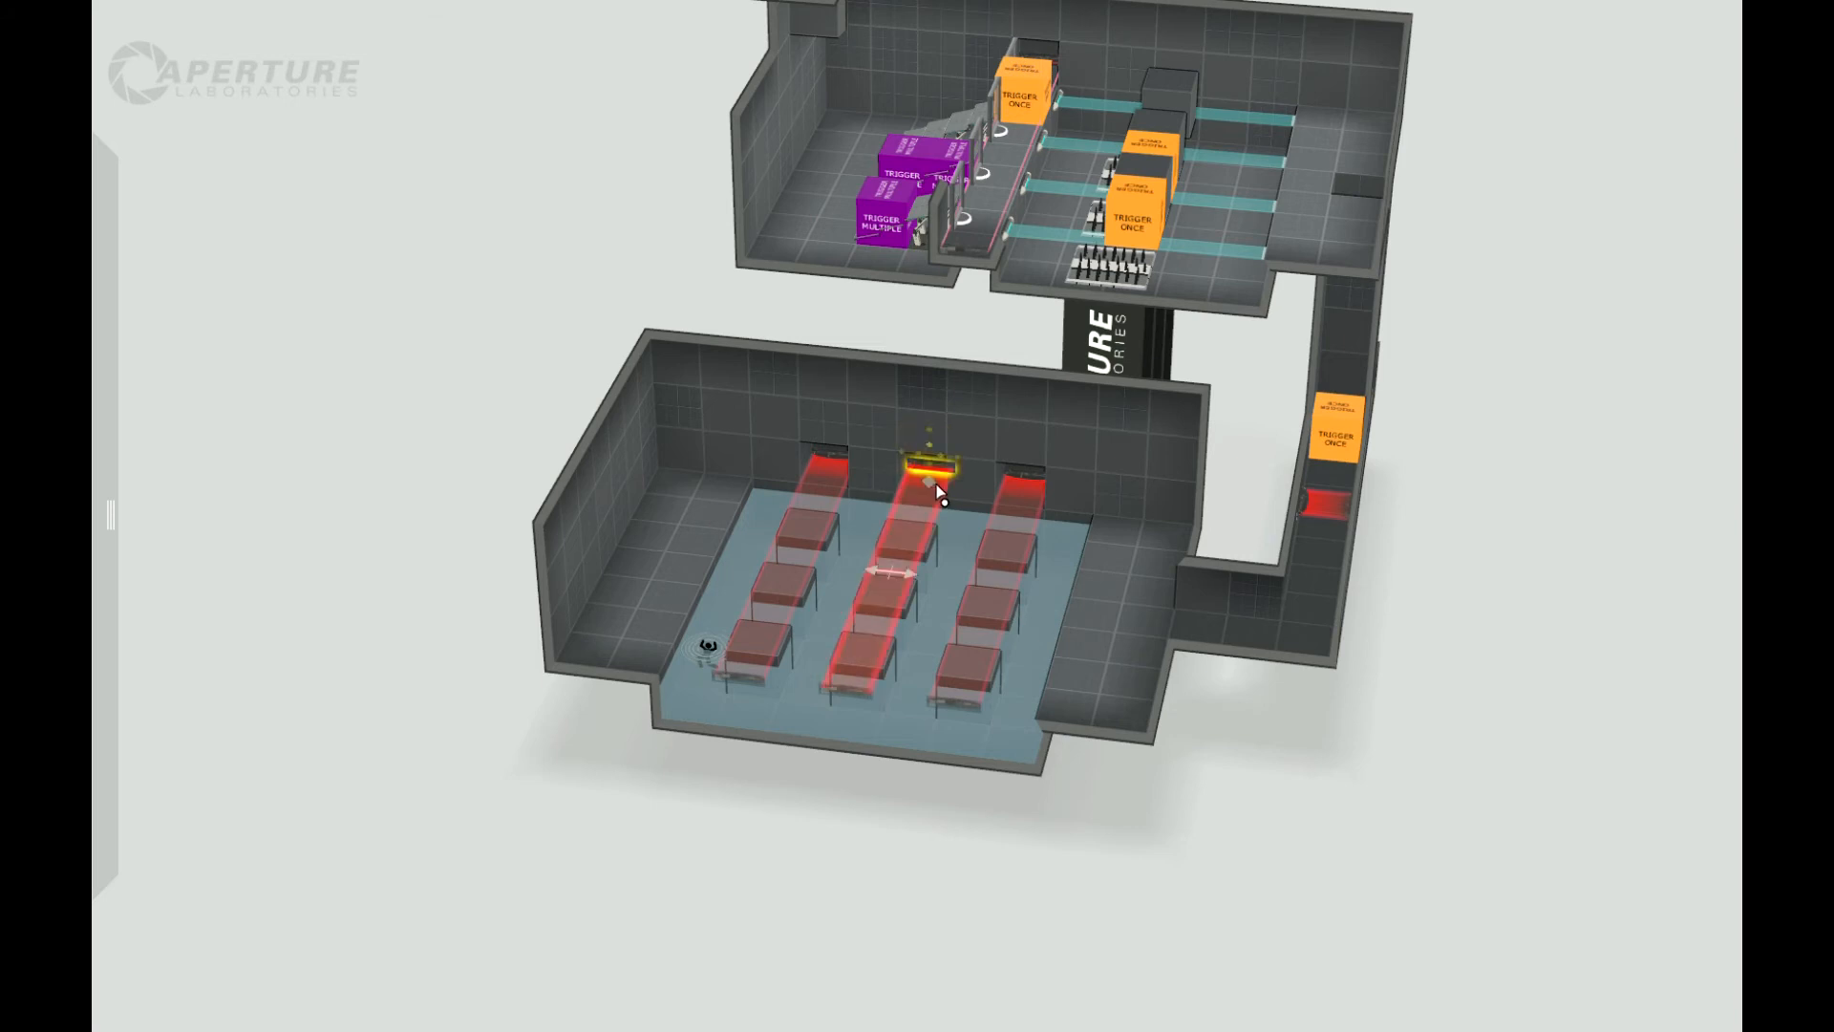
Step: Recess three matching single-tile niches into the opposite long wall where the laserfields end
left_click_drag(915, 875, 999, 749)
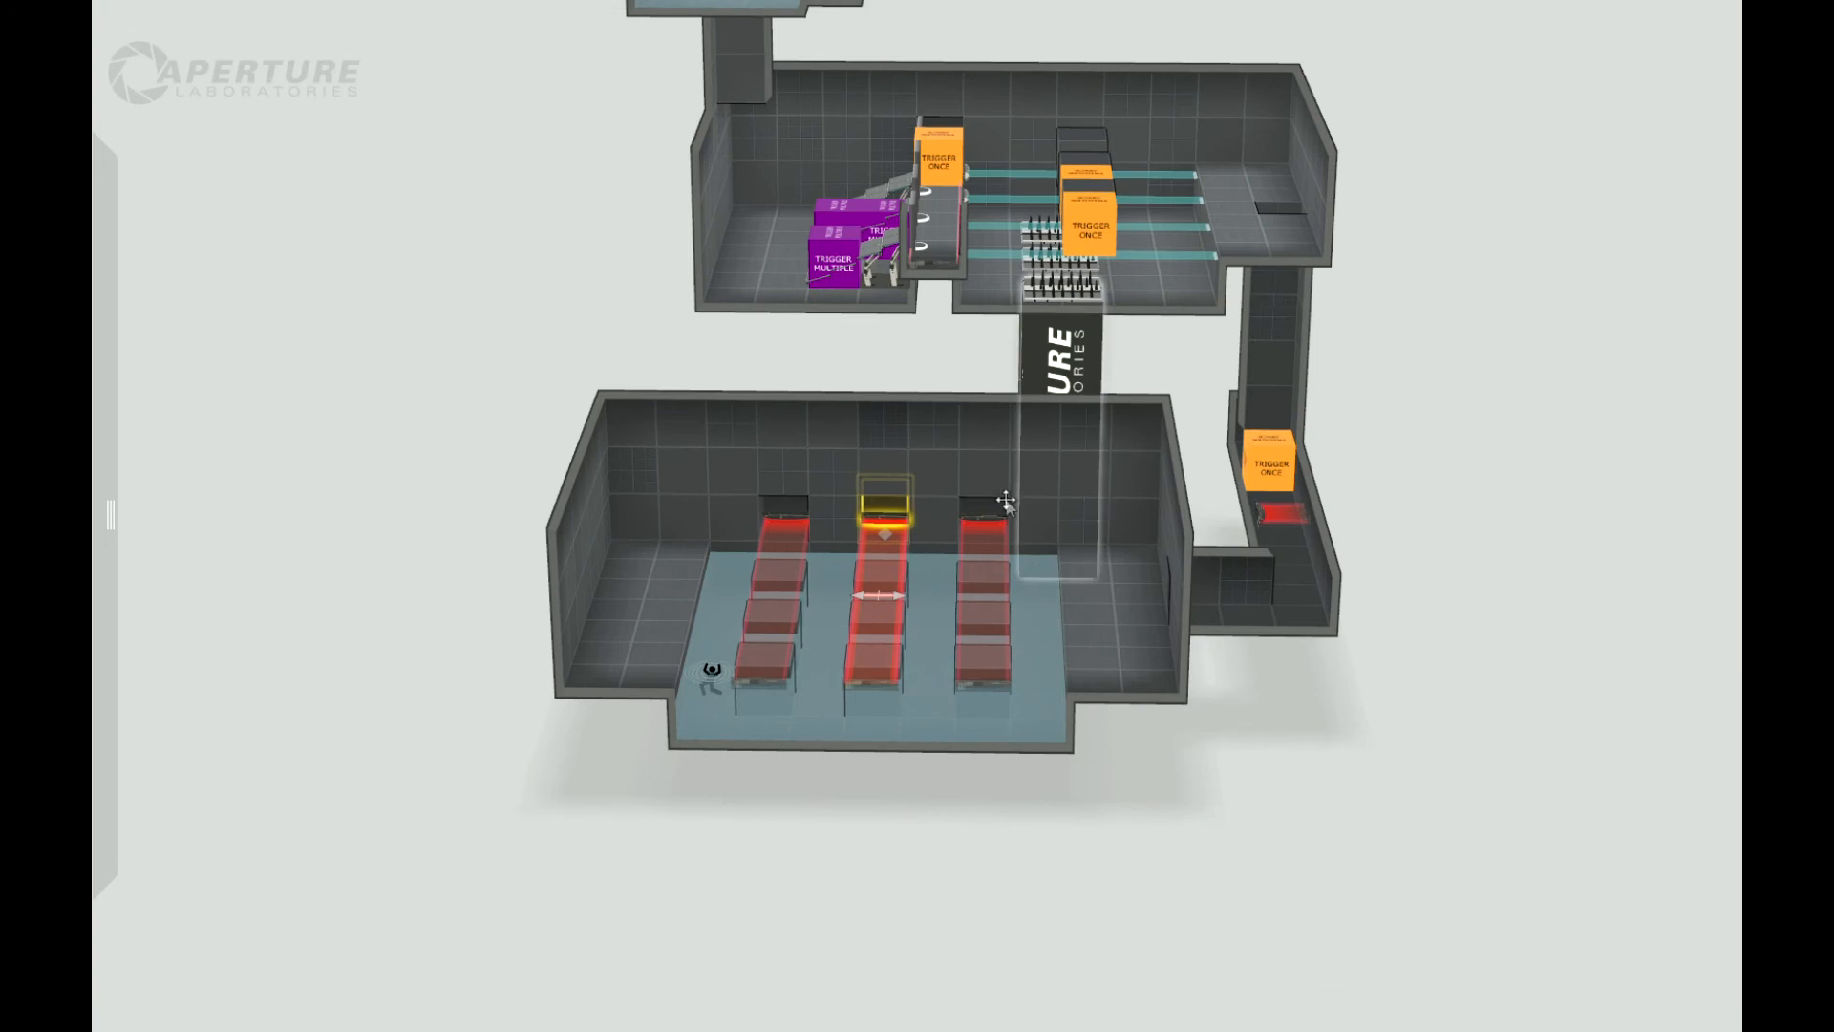
left_click_drag(1138, 831, 963, 898)
right_click_drag(963, 898, 663, 754)
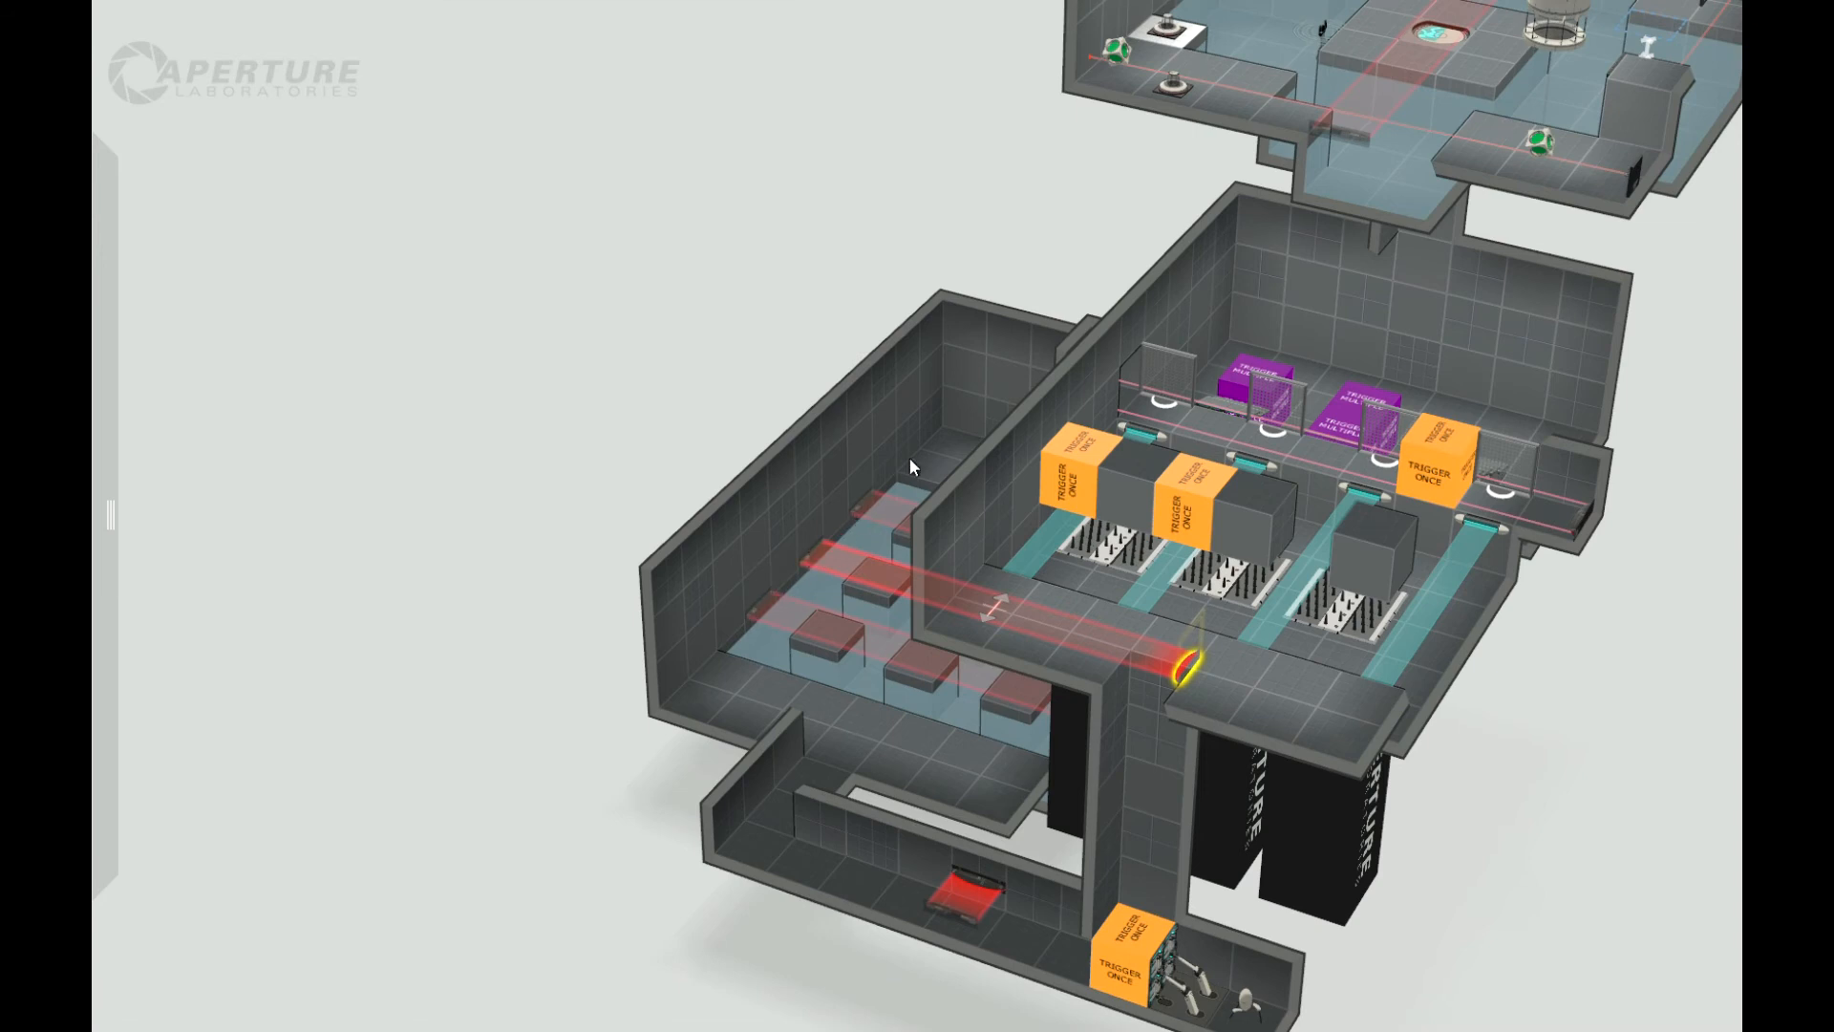
left_click_drag(535, 807, 566, 940)
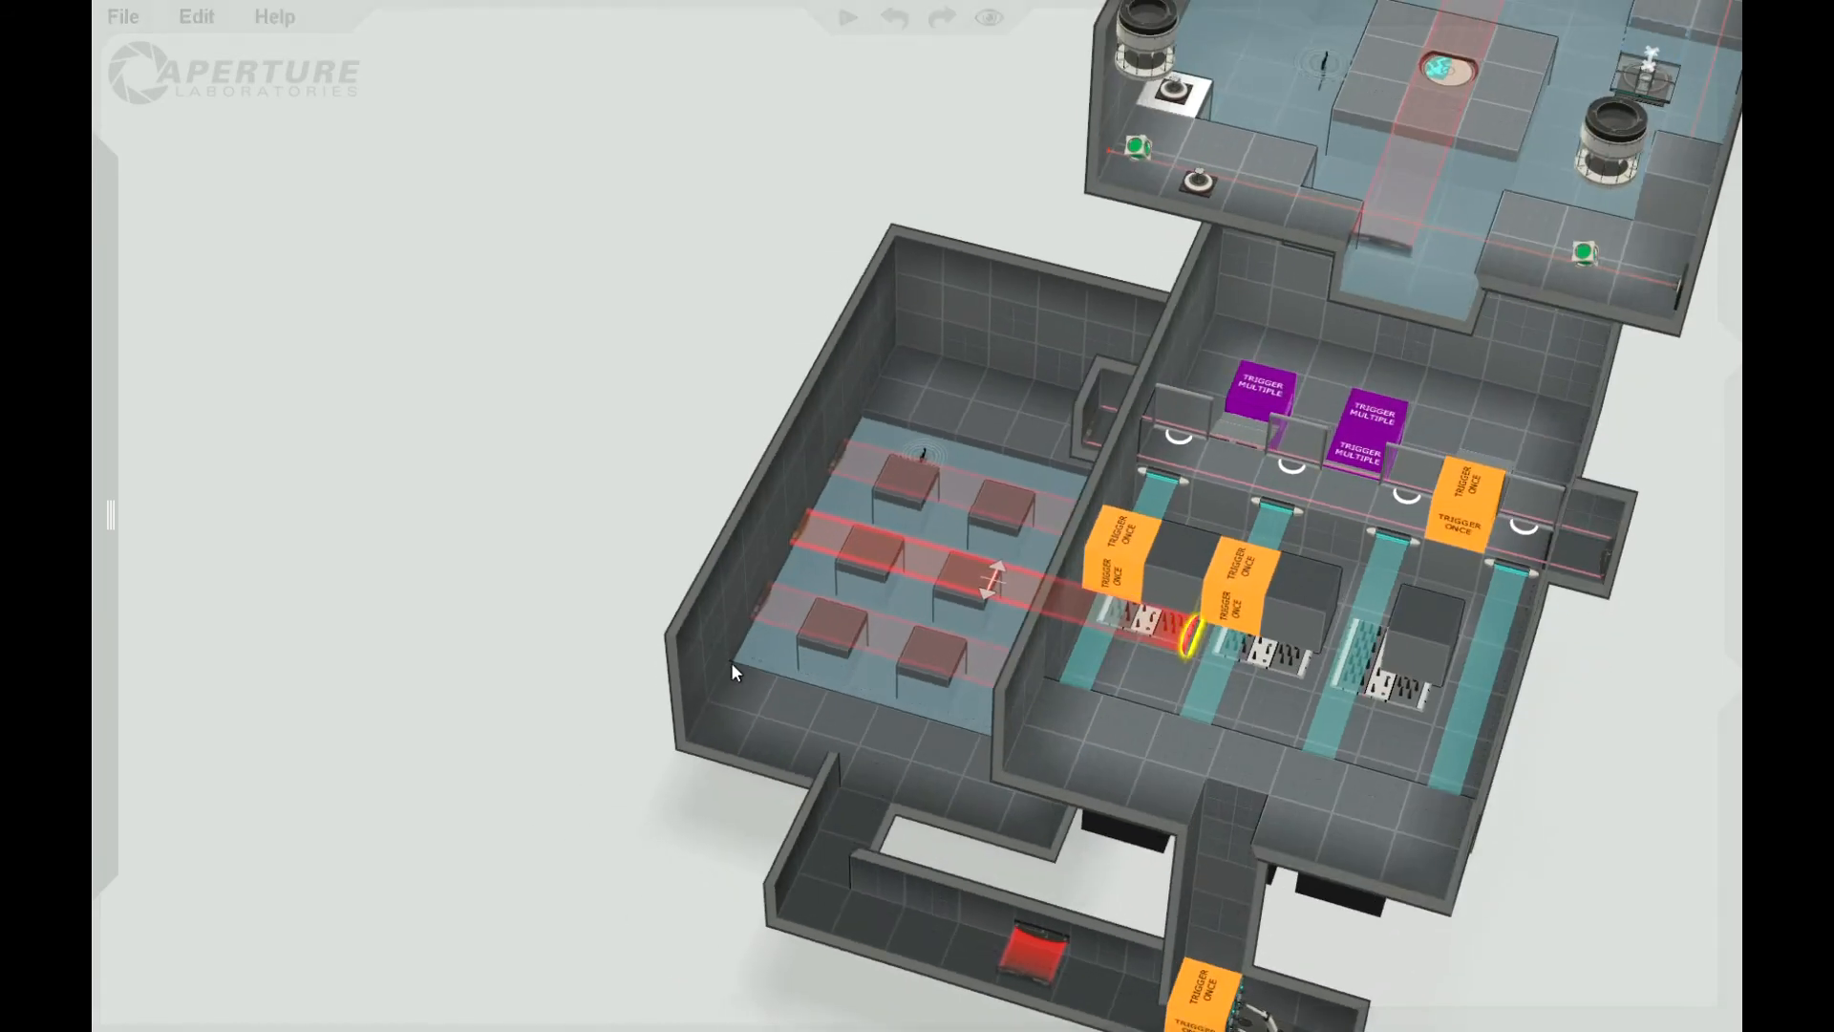
left_click(753, 590)
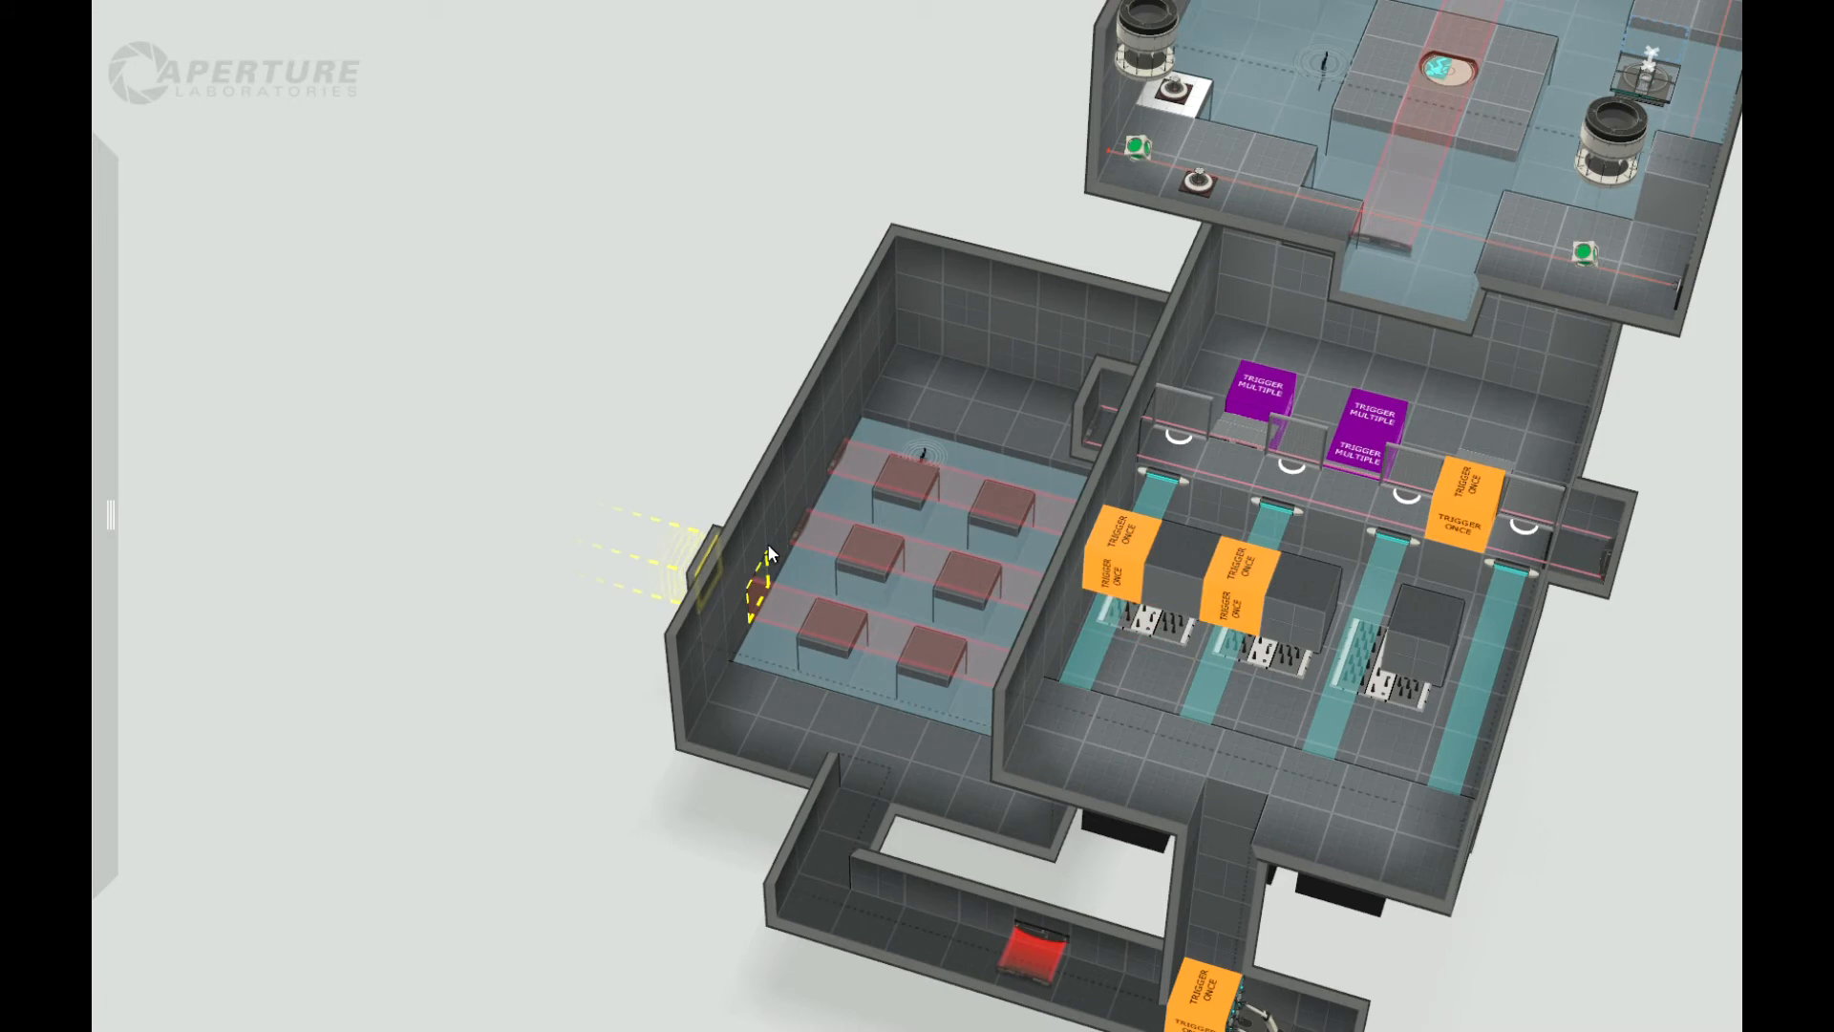
left_click_drag(795, 526, 788, 511)
left_click(766, 502)
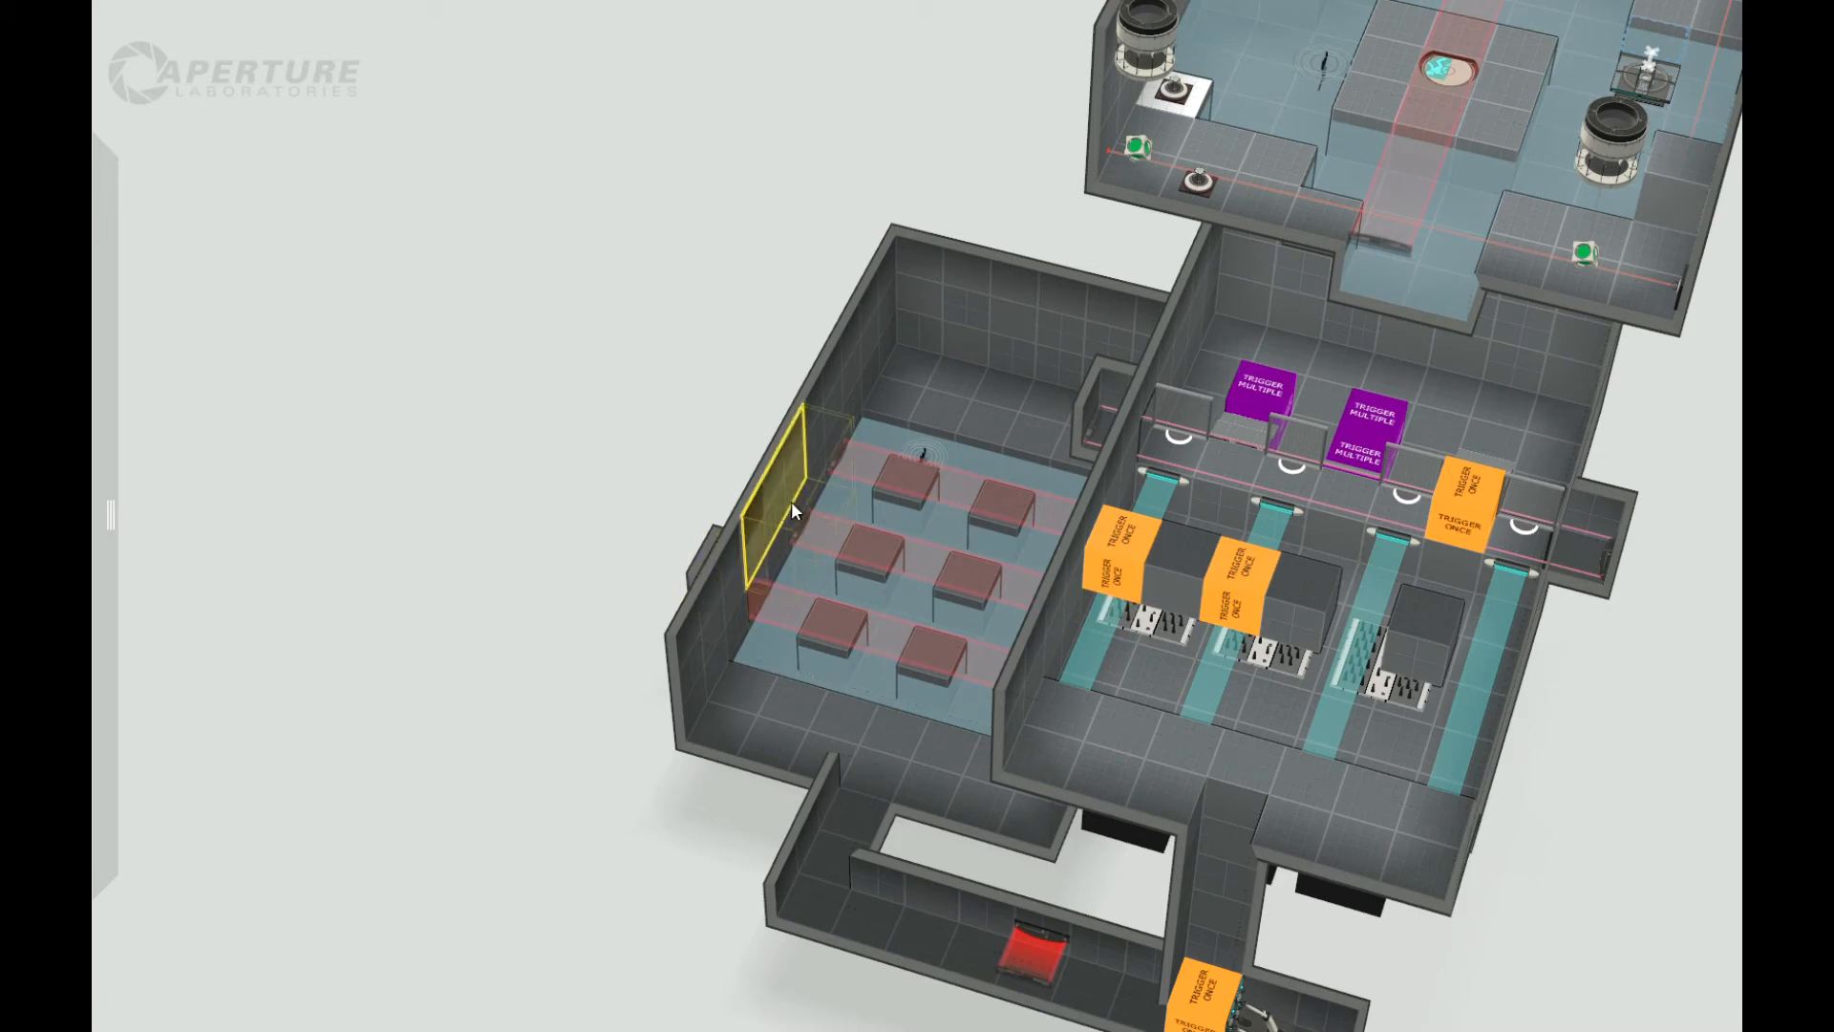
left_click(801, 513)
left_click_drag(797, 509, 759, 509)
left_click(834, 453)
left_click_drag(834, 453, 810, 429)
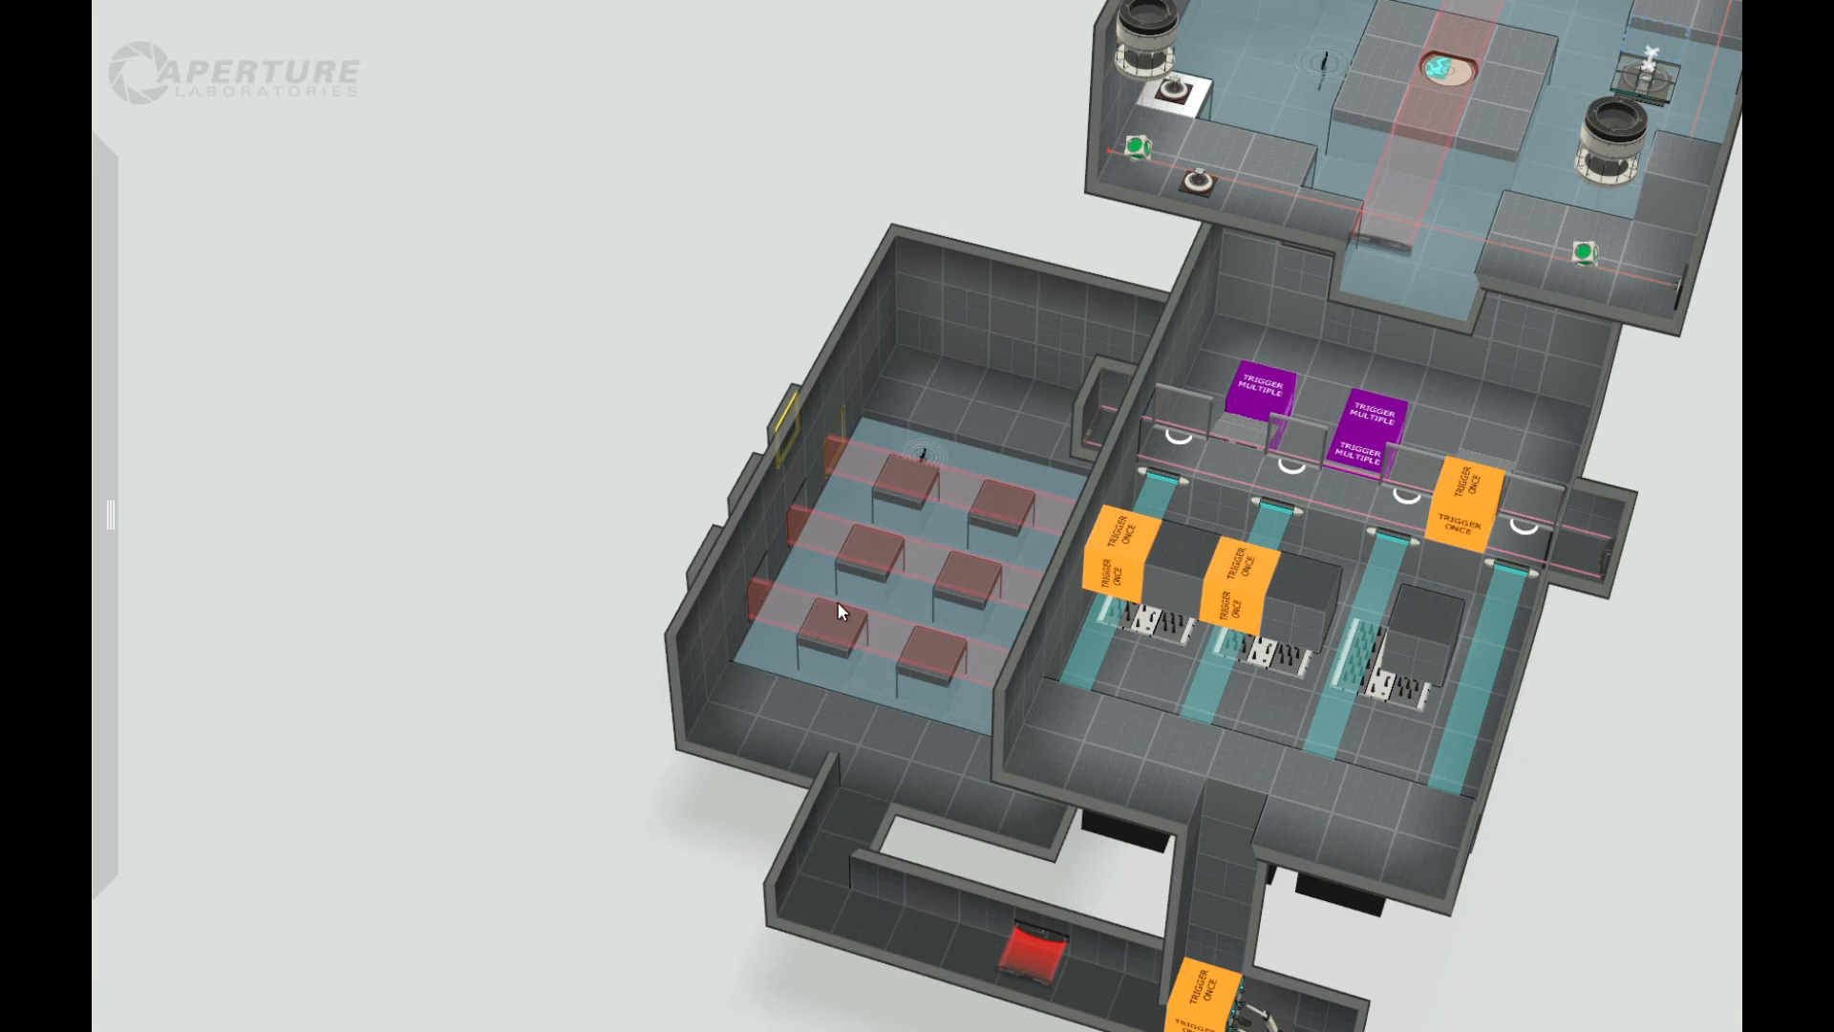
Step: Place four Trigger Once volumes on the pillars: two on the row nearest the entrance and two on the far row
left_click_drag(574, 894, 753, 916)
mouse_move(107, 659)
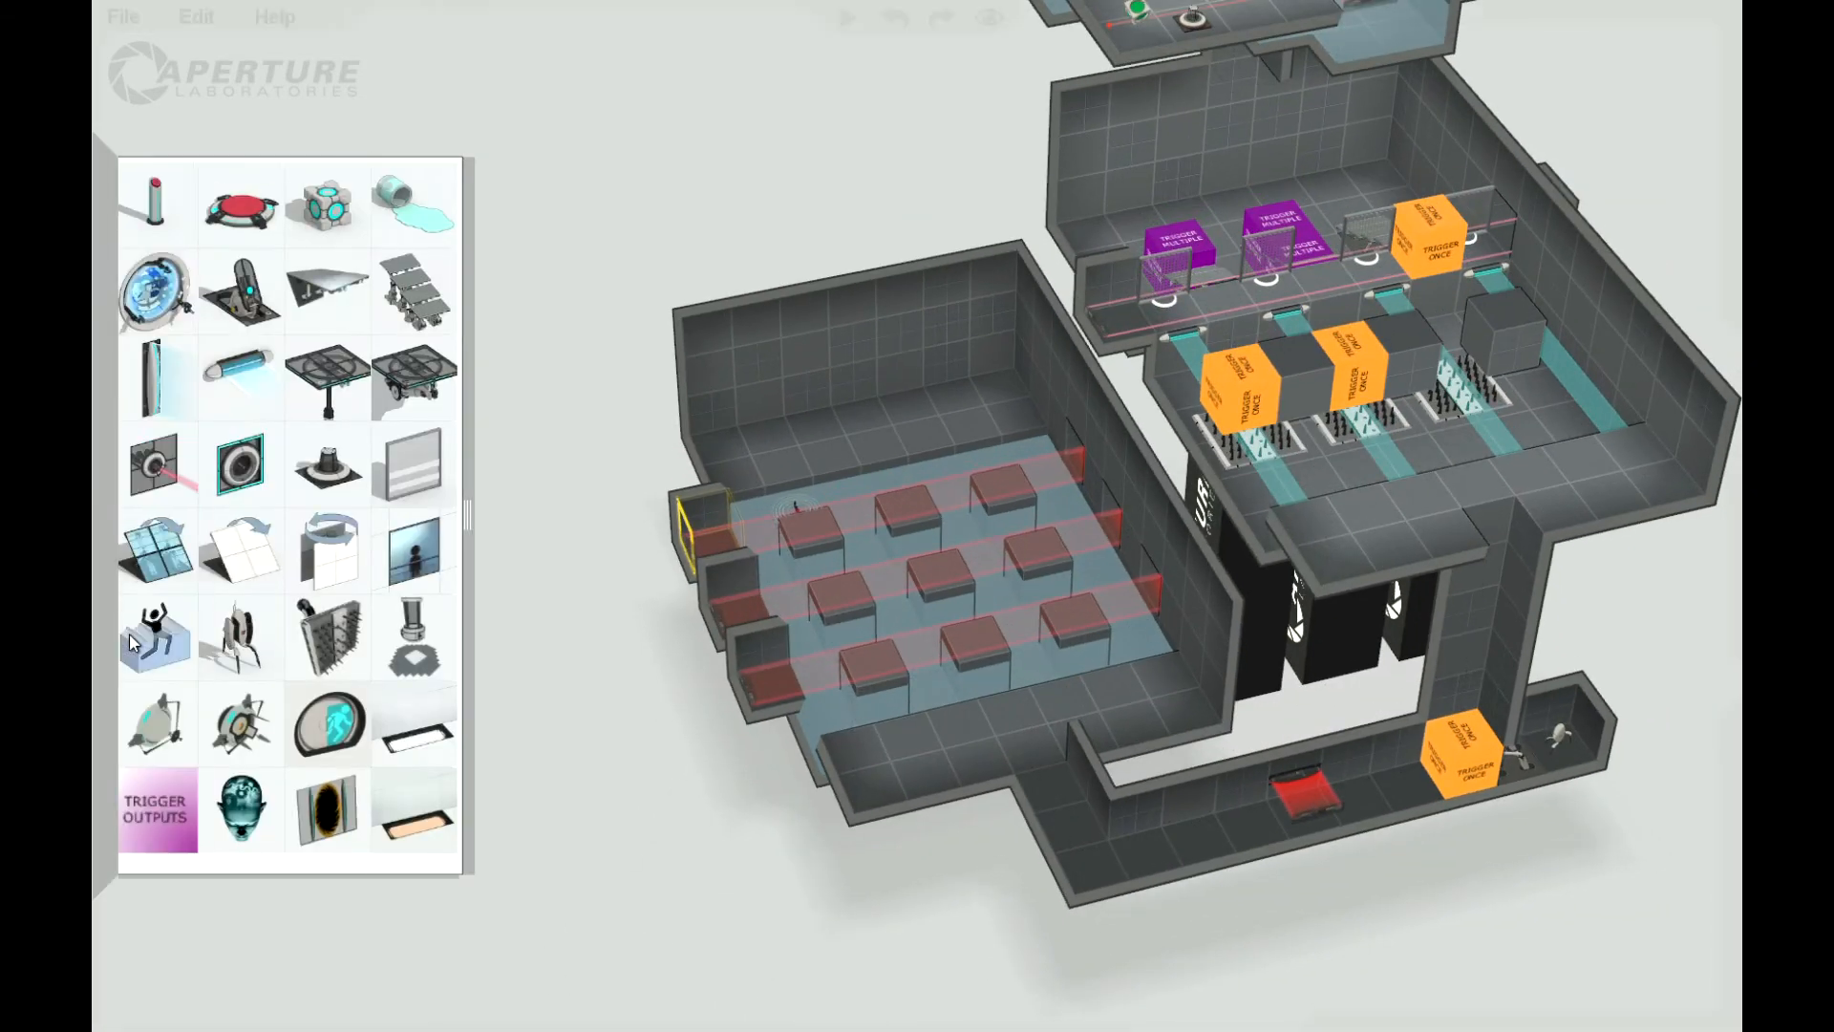
left_click_drag(166, 809, 968, 635)
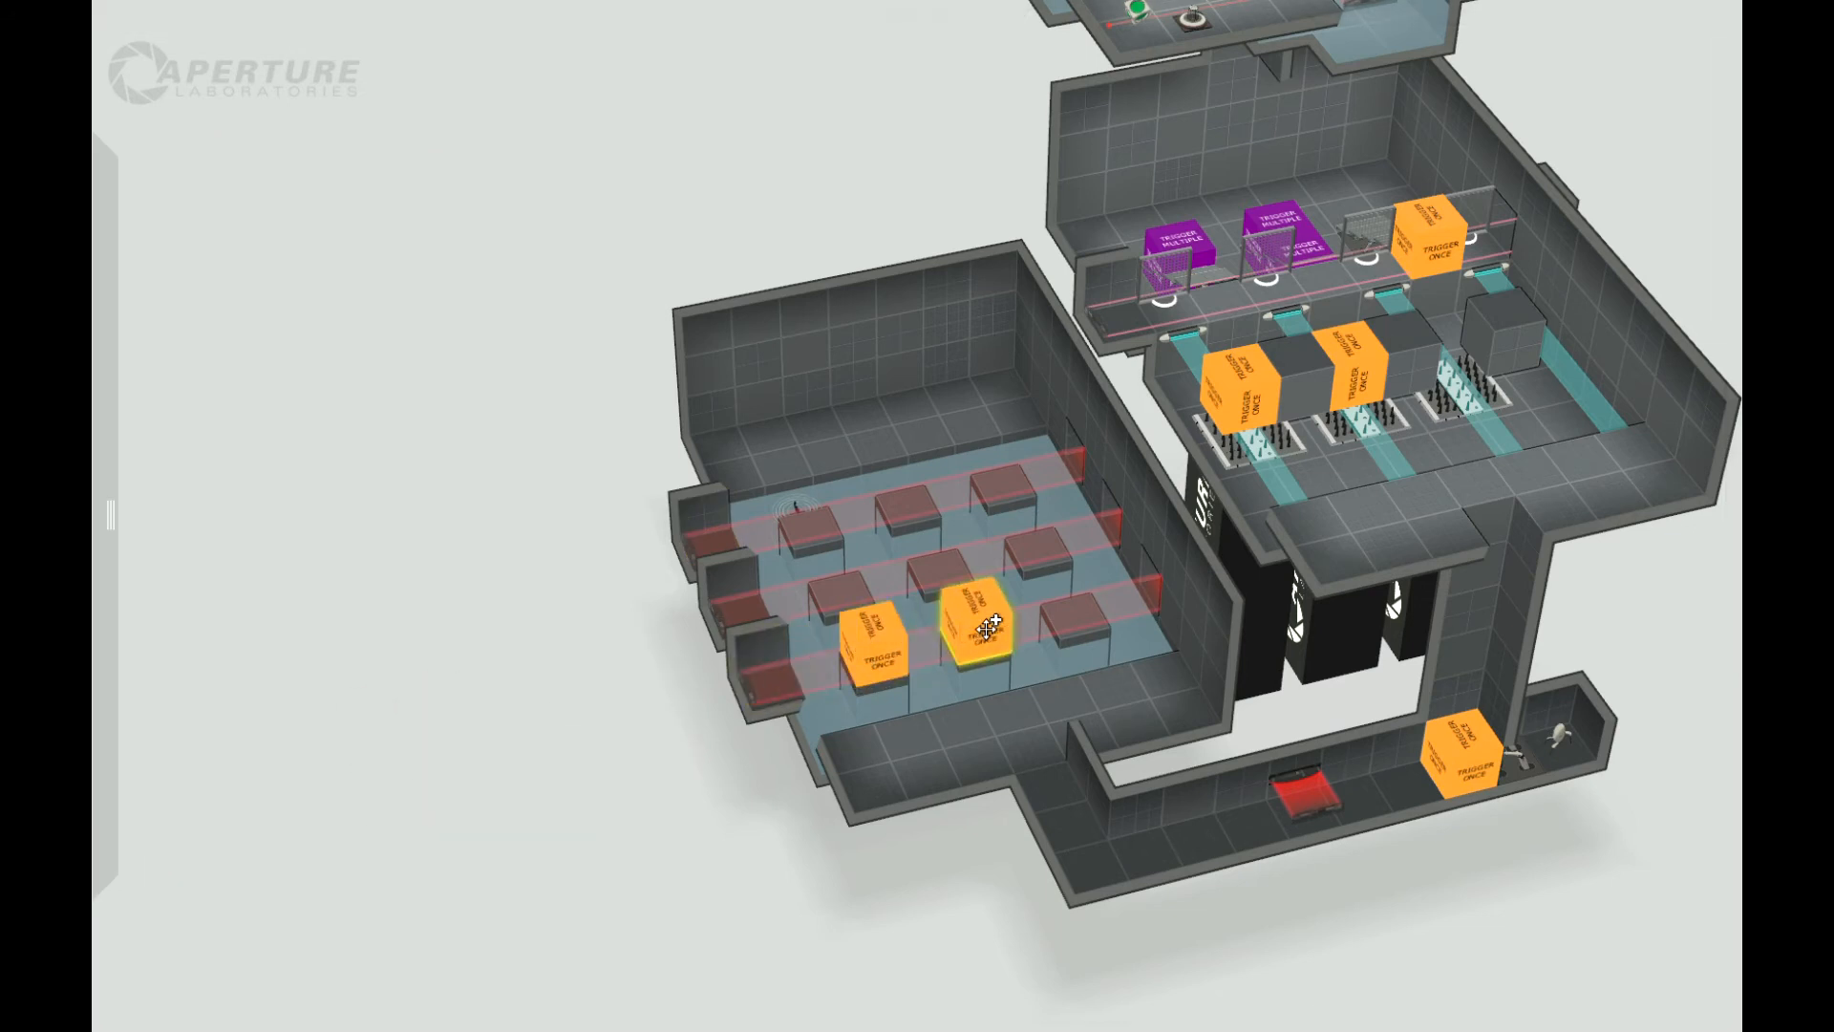
left_click_drag(948, 538, 1003, 486, "shift")
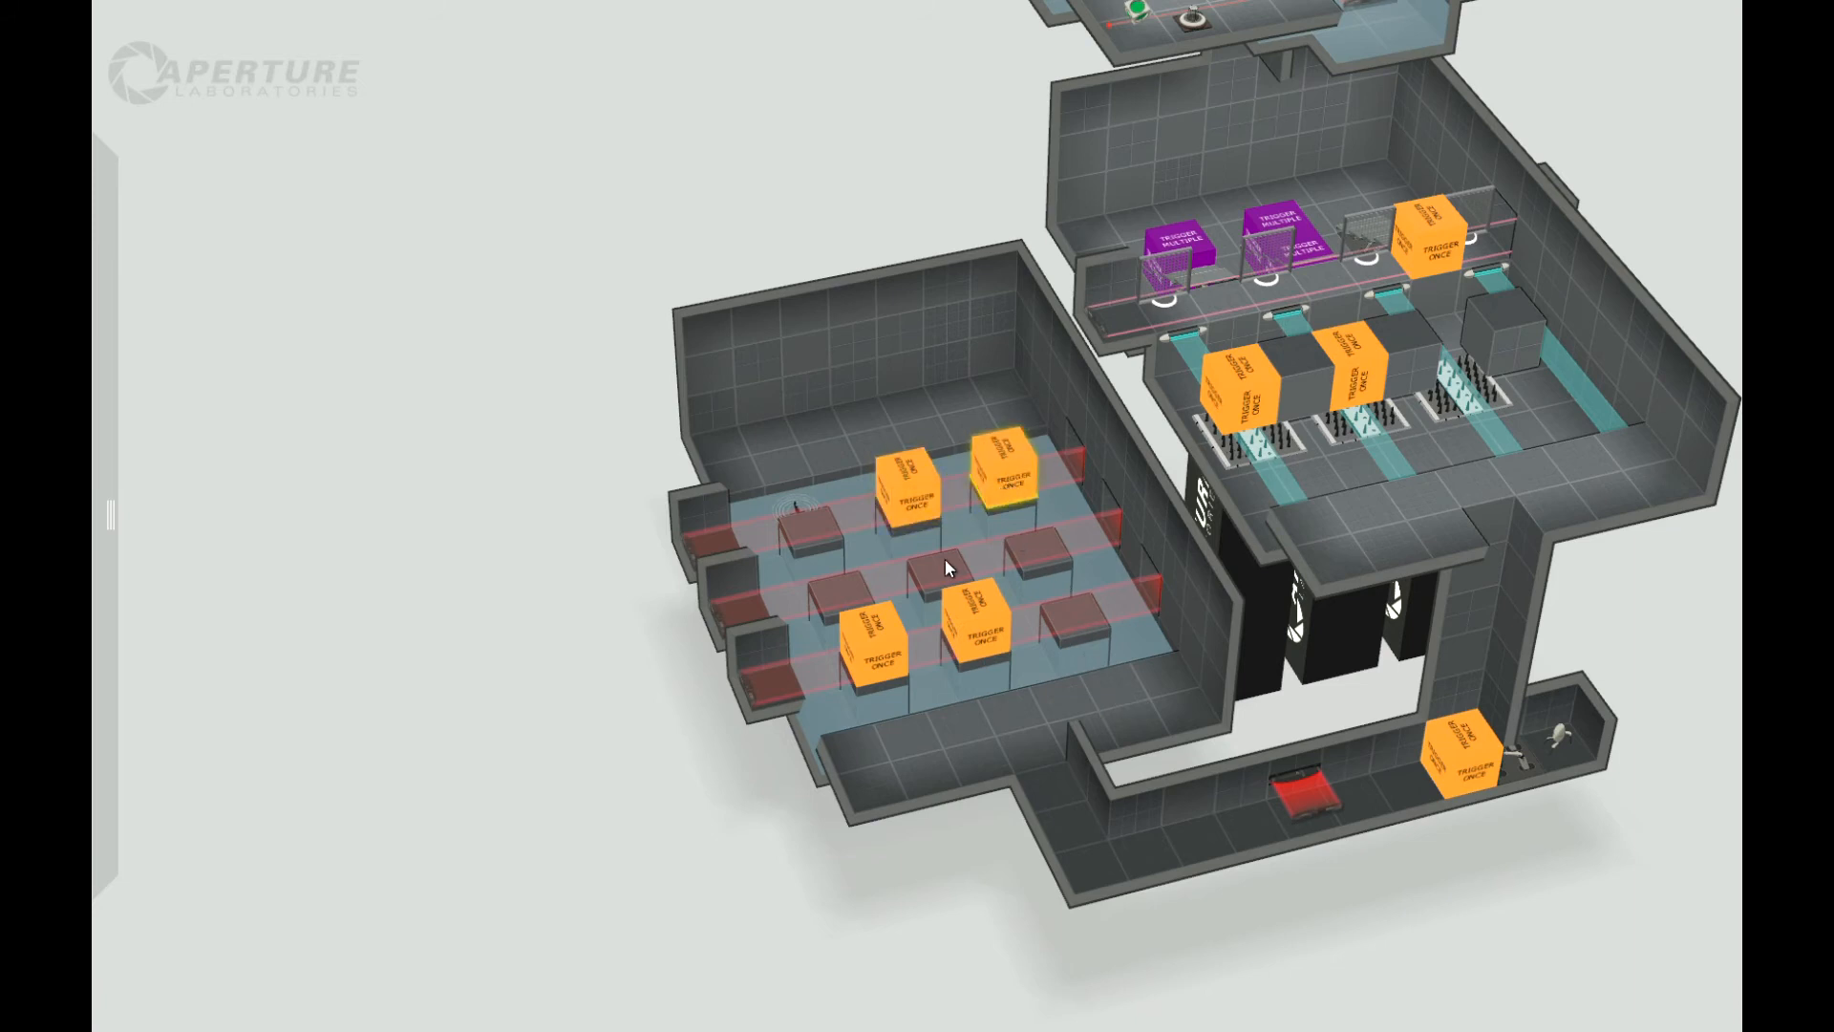
Step: Try a different arrangement of the Trigger Once volumes, with an extra one covering pillars in the middle row
left_click_drag(611, 810, 640, 984)
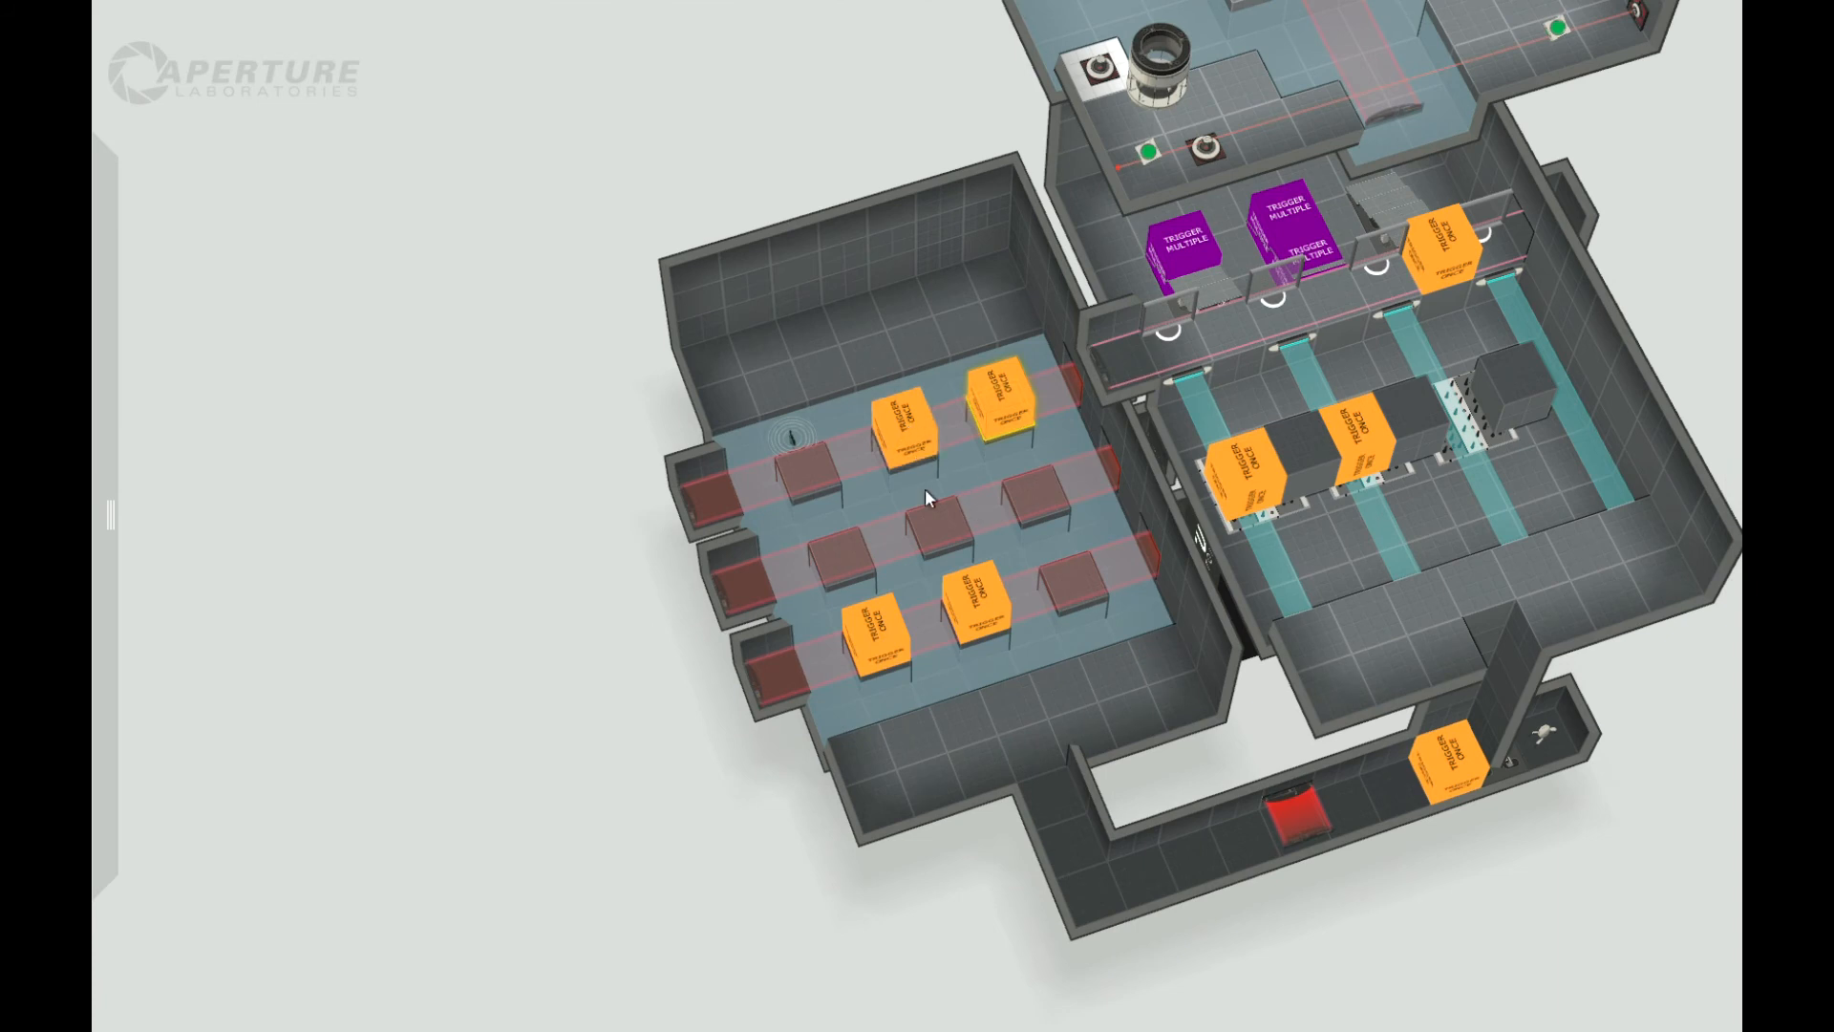
left_click_drag(901, 427, 940, 507, "shift")
left_click_drag(906, 438, 808, 472)
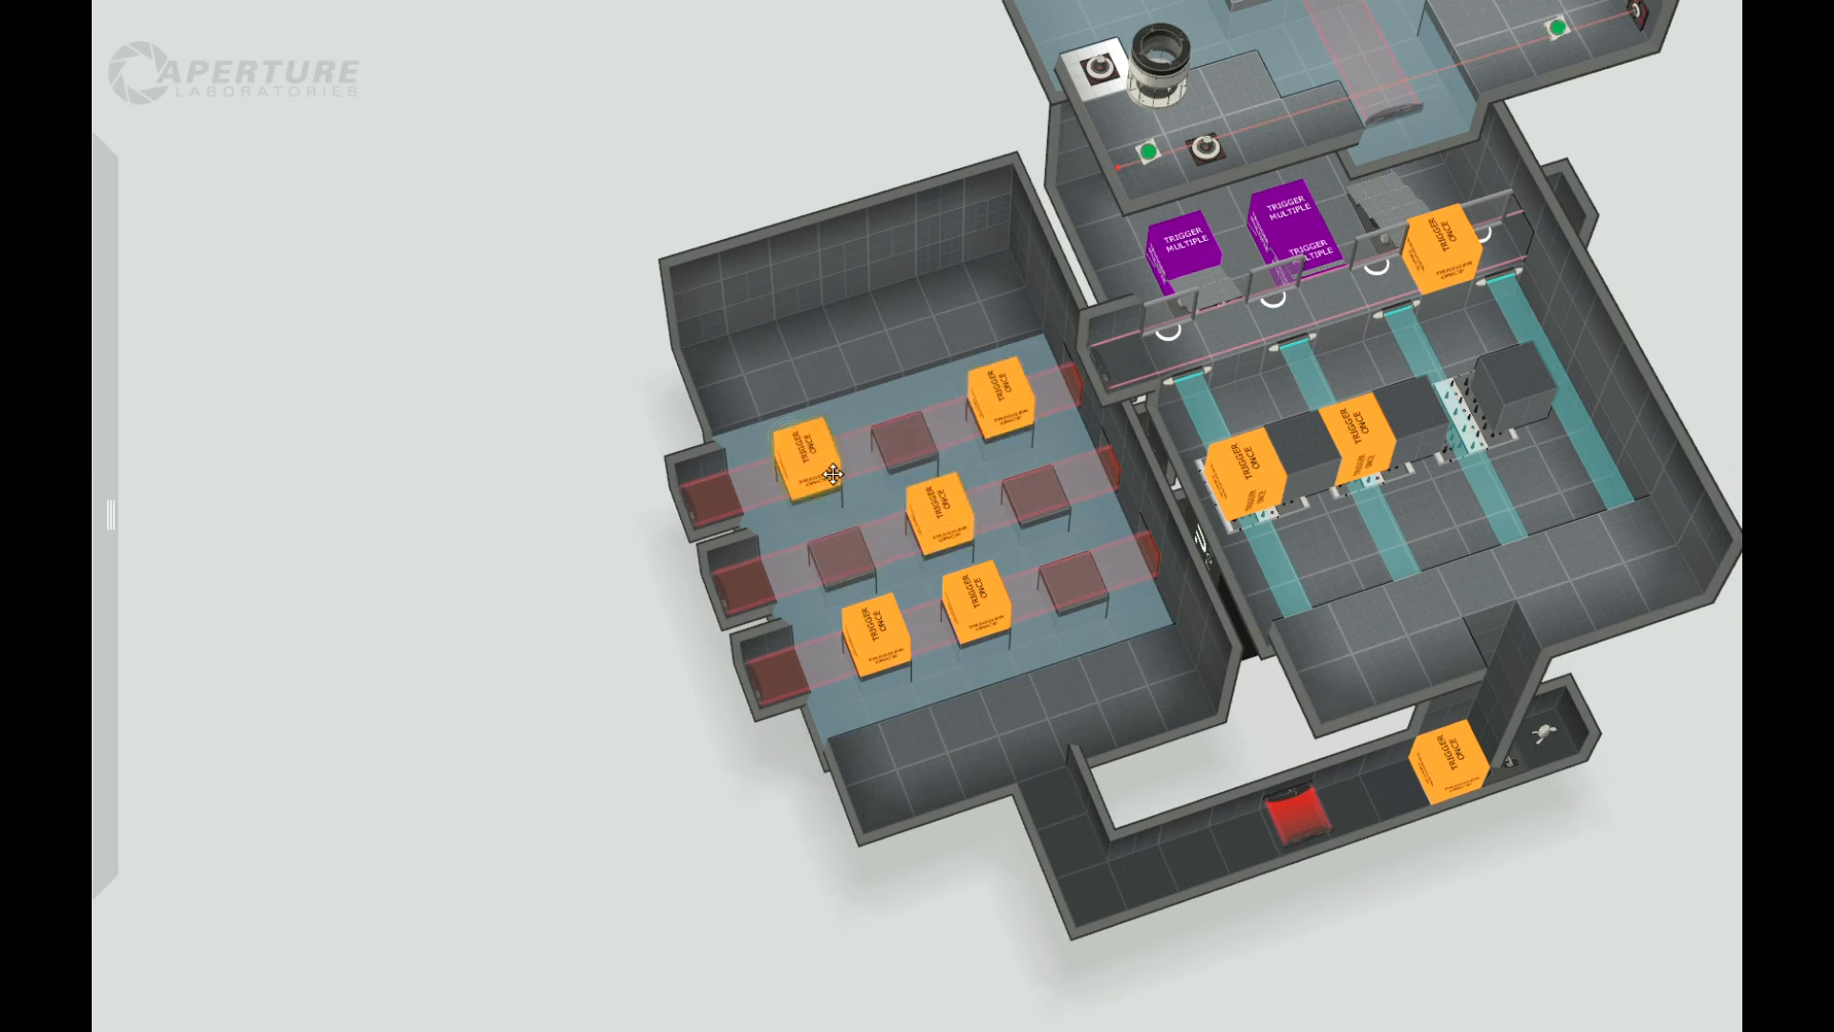
left_click_drag(941, 516, 848, 543)
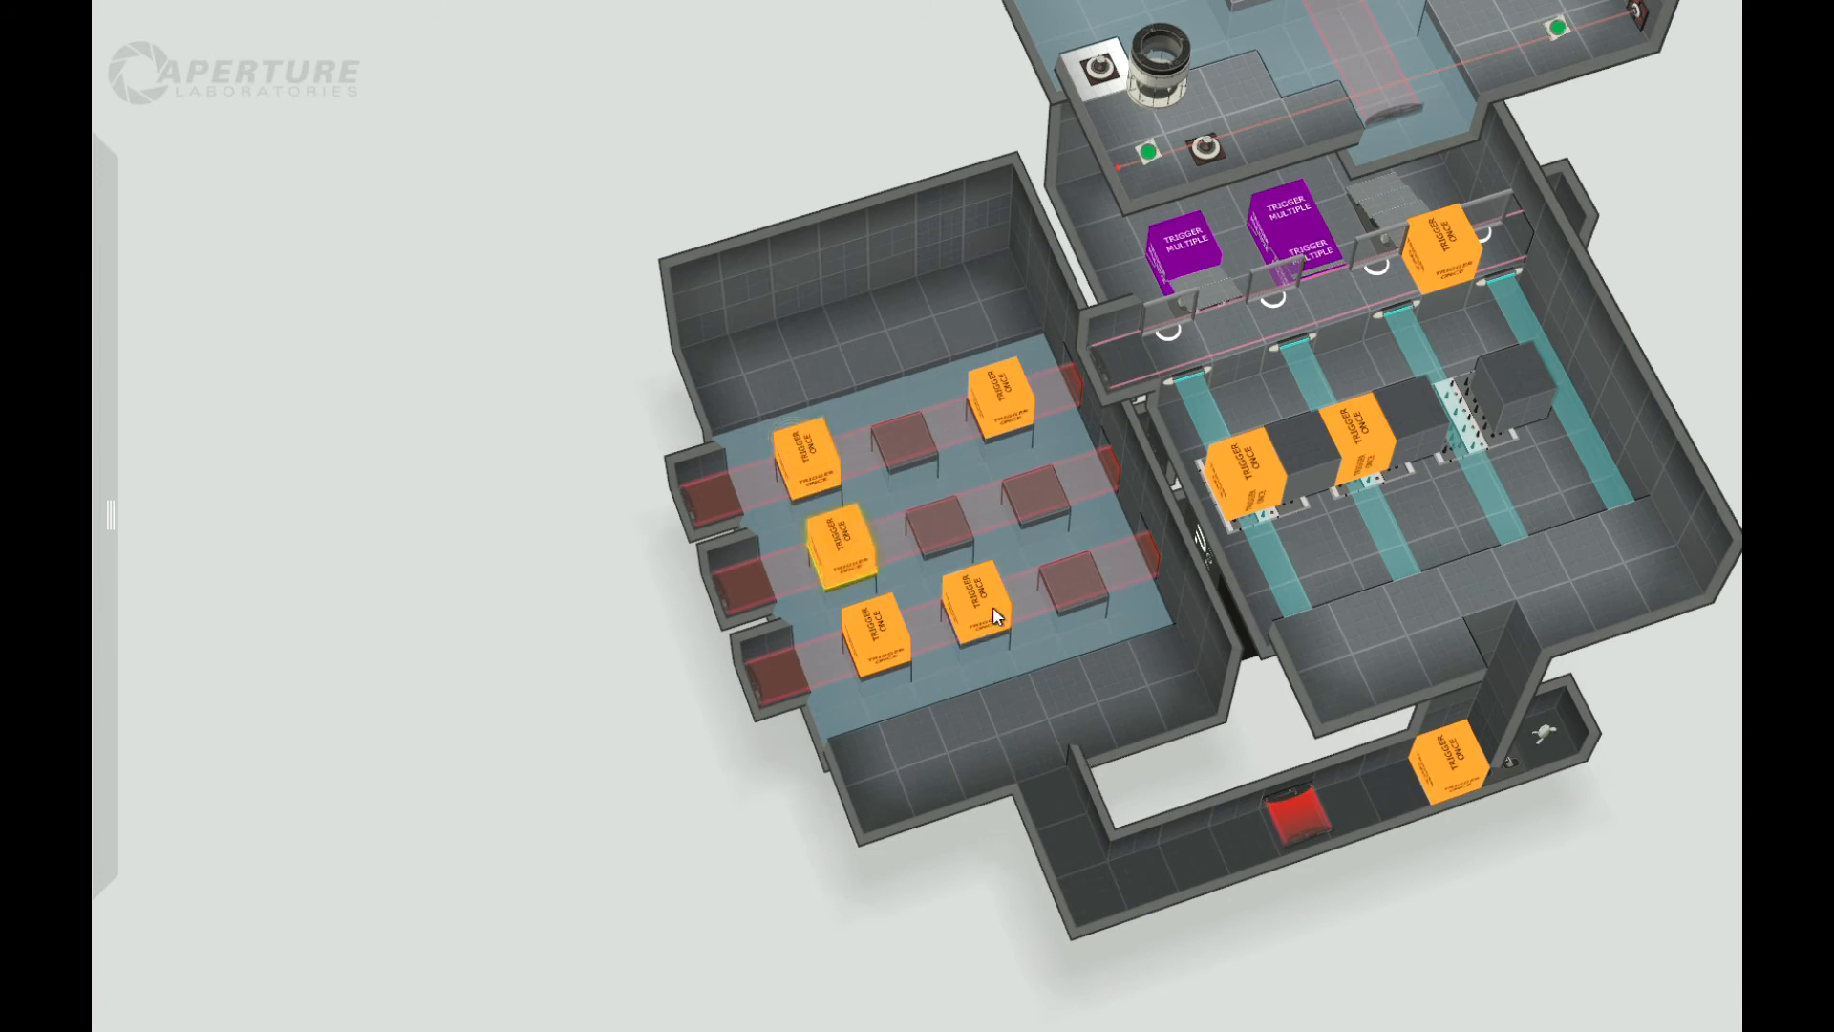
left_click_drag(810, 459, 904, 432)
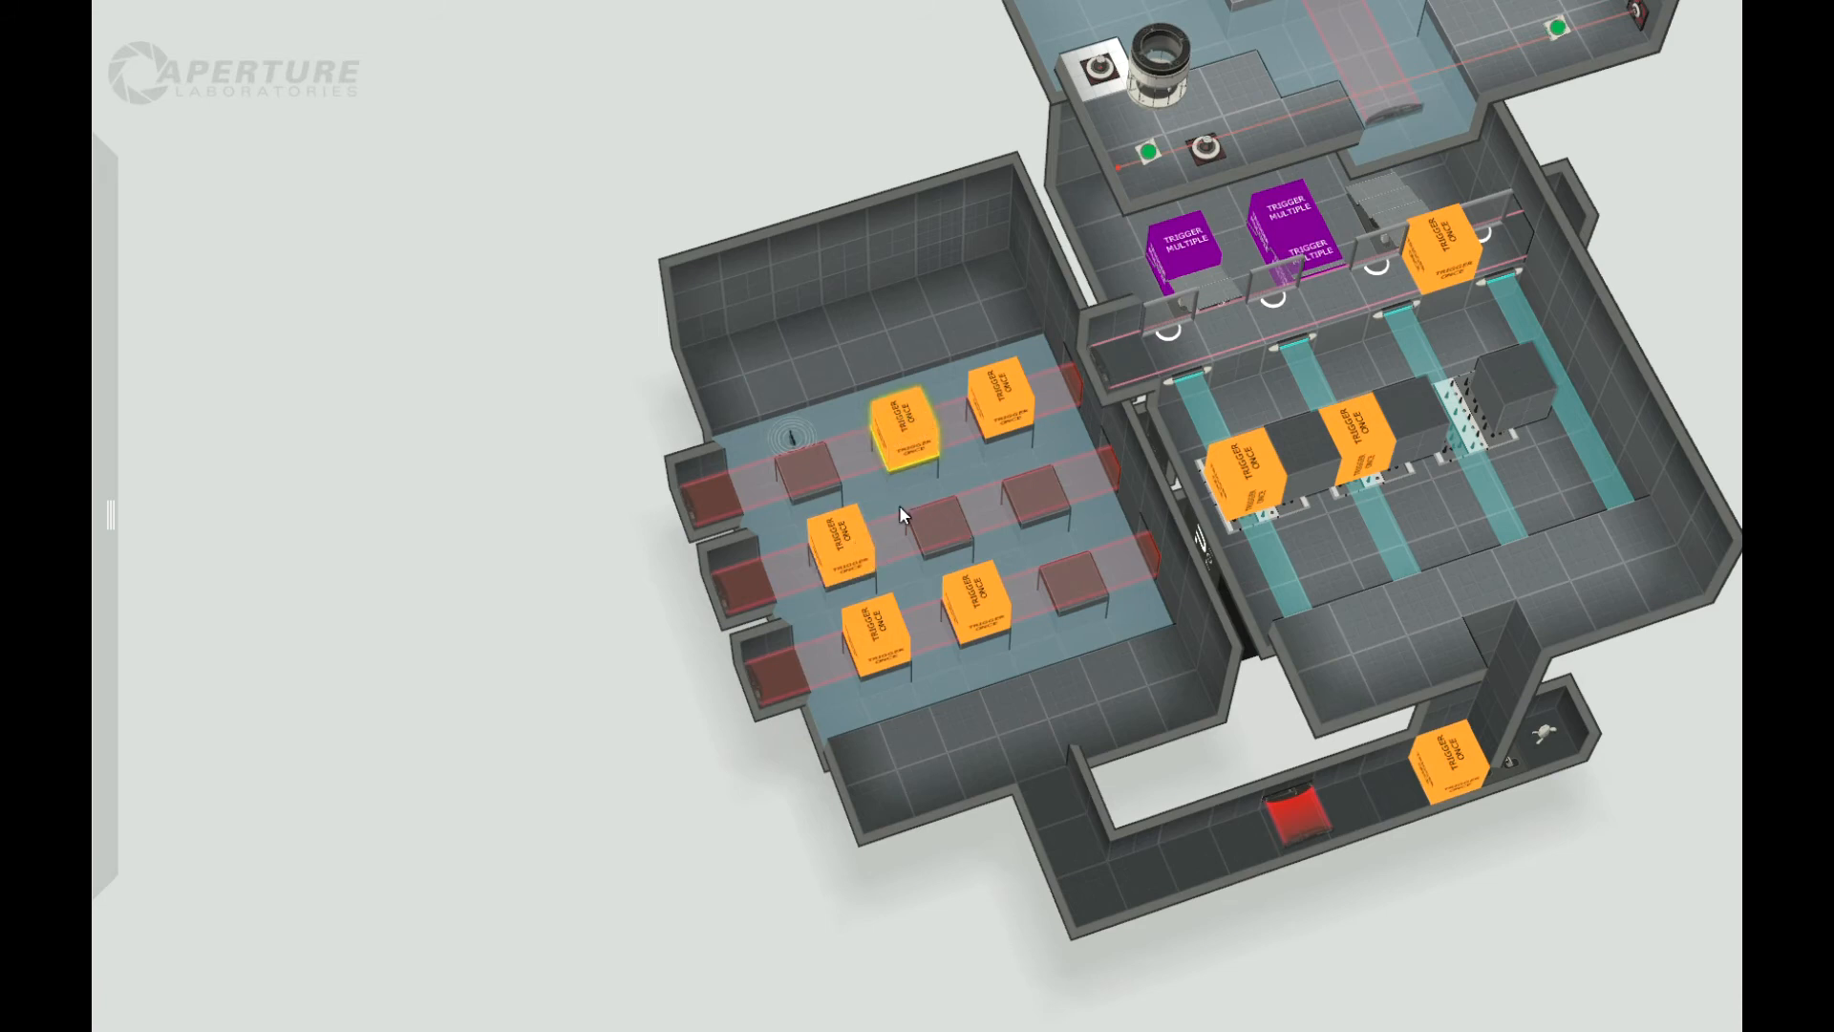
left_click(855, 549)
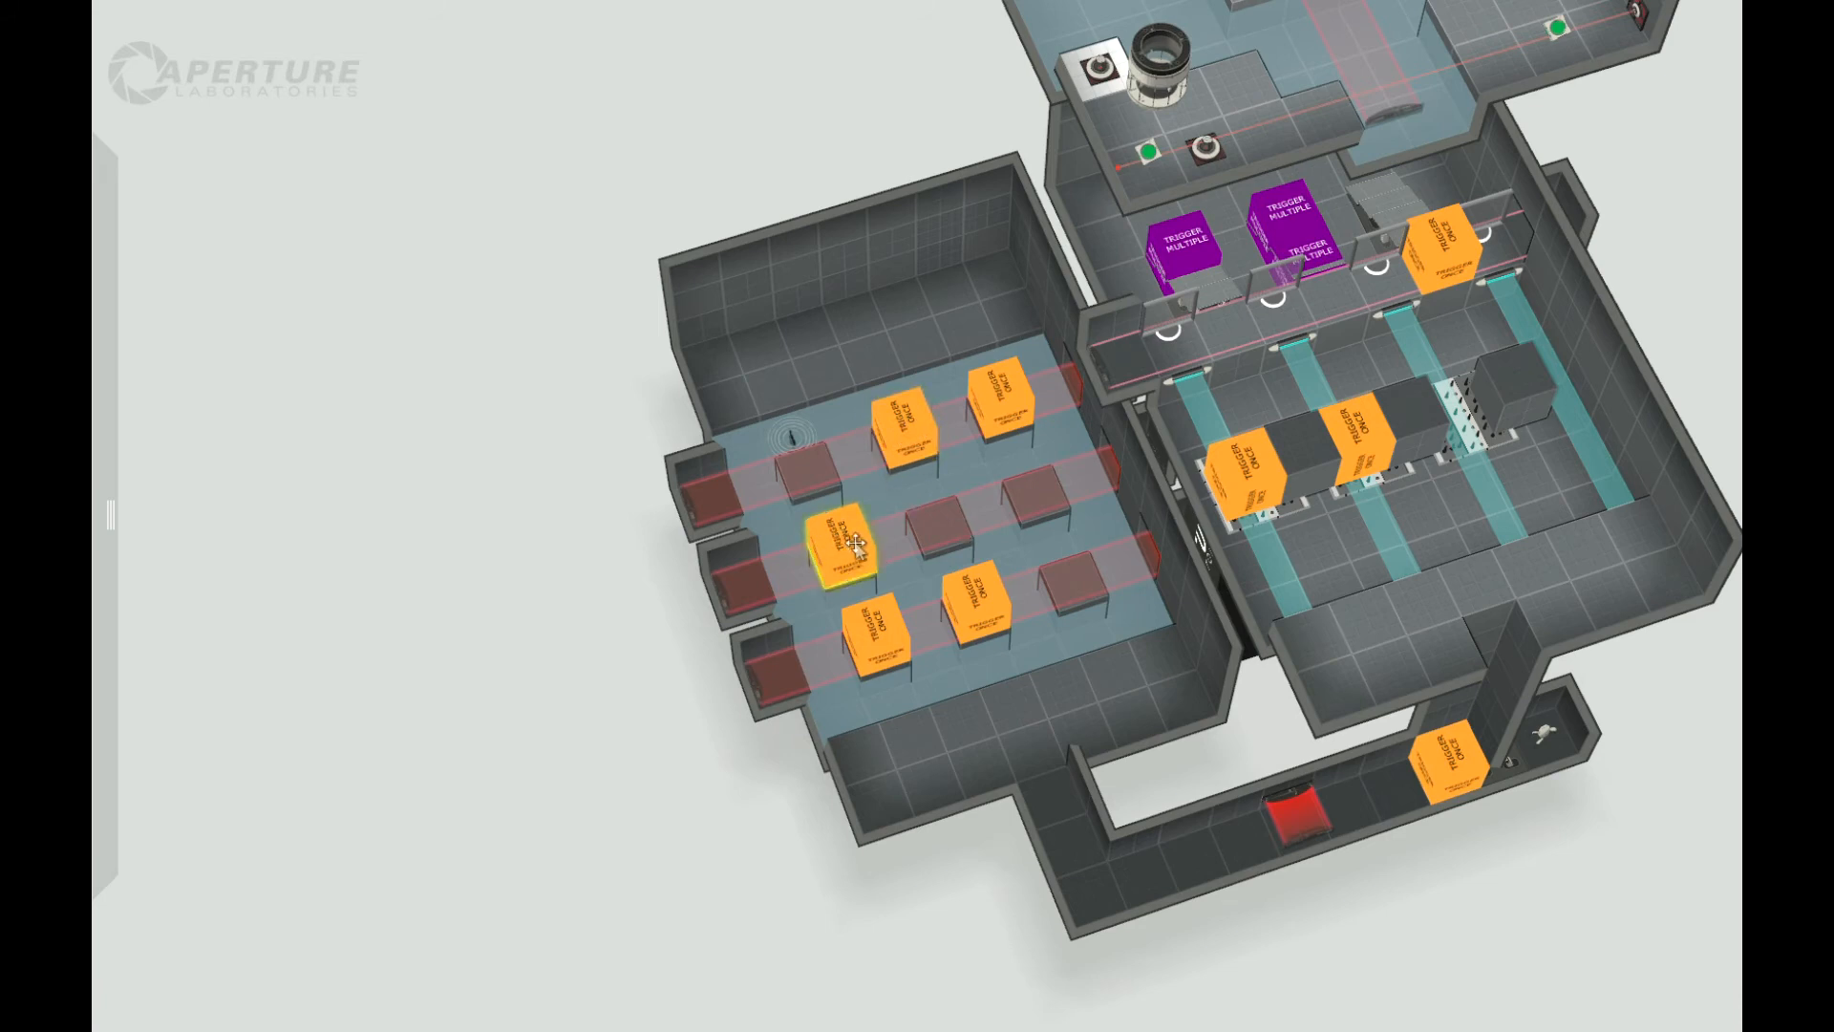
left_click_drag(848, 453, 808, 456)
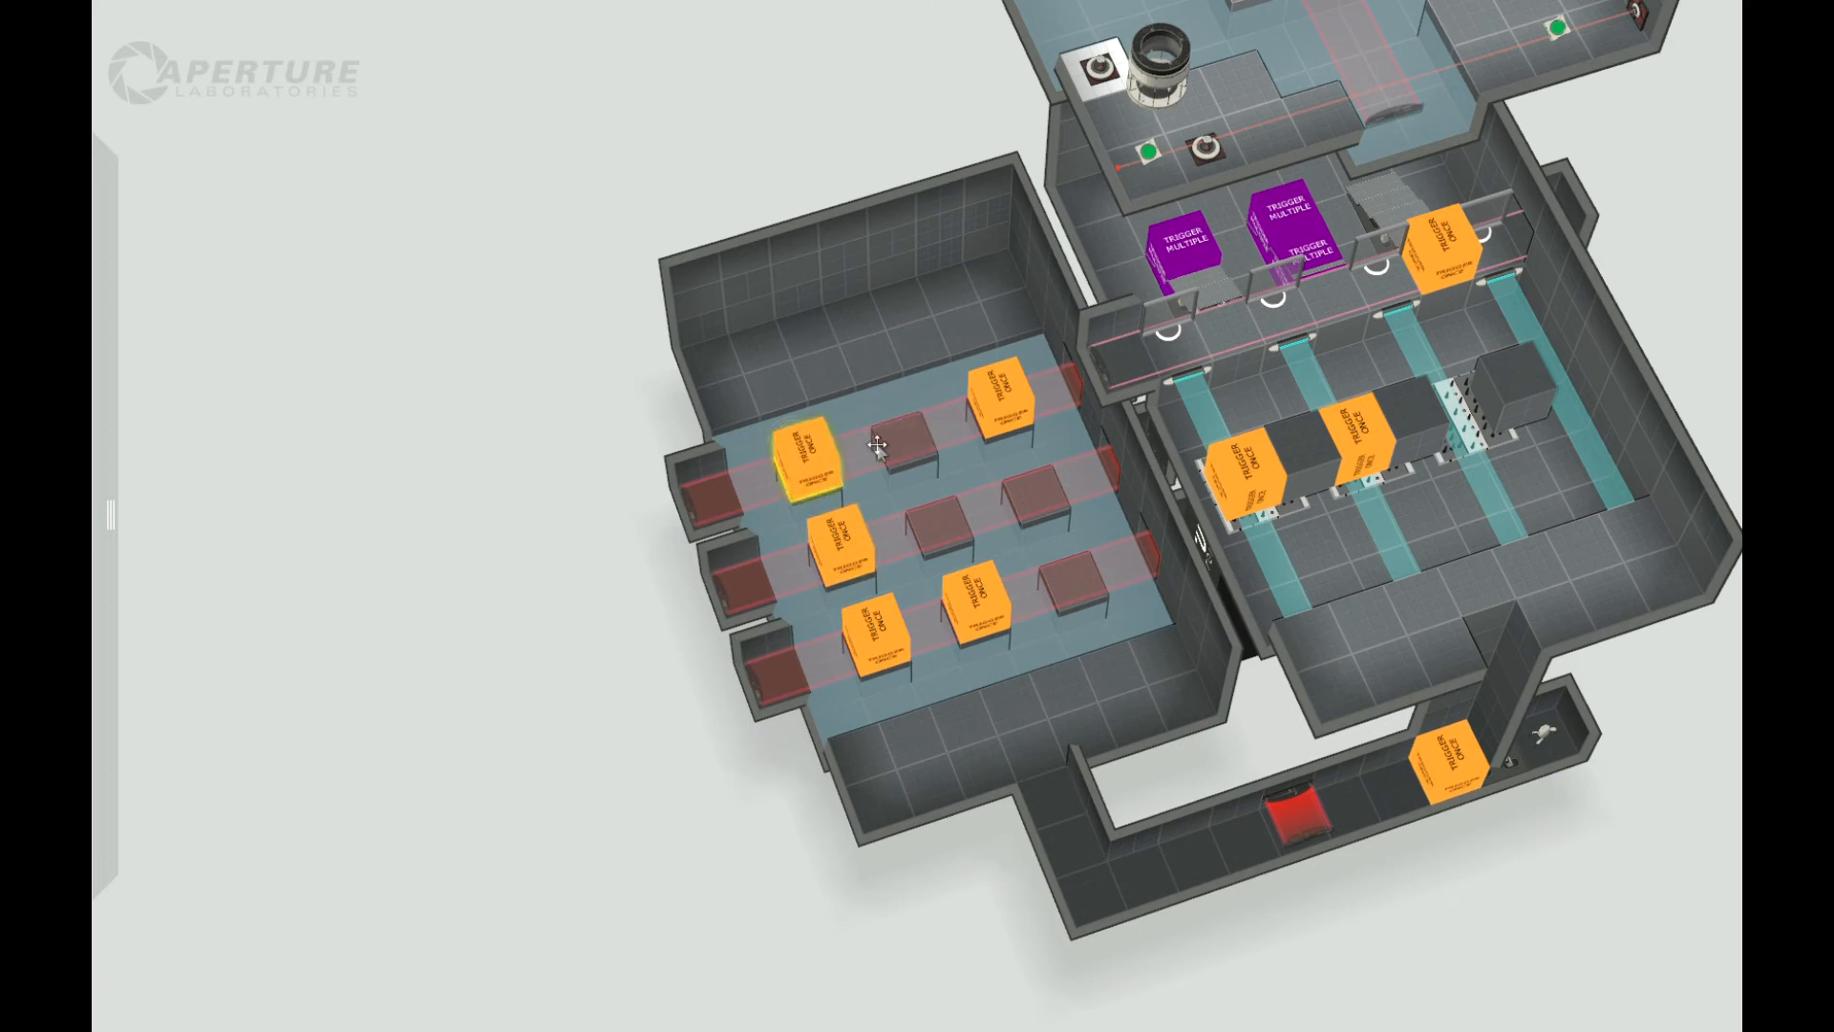
left_click(845, 561)
key("Delete")
left_click_drag(815, 462, 905, 440)
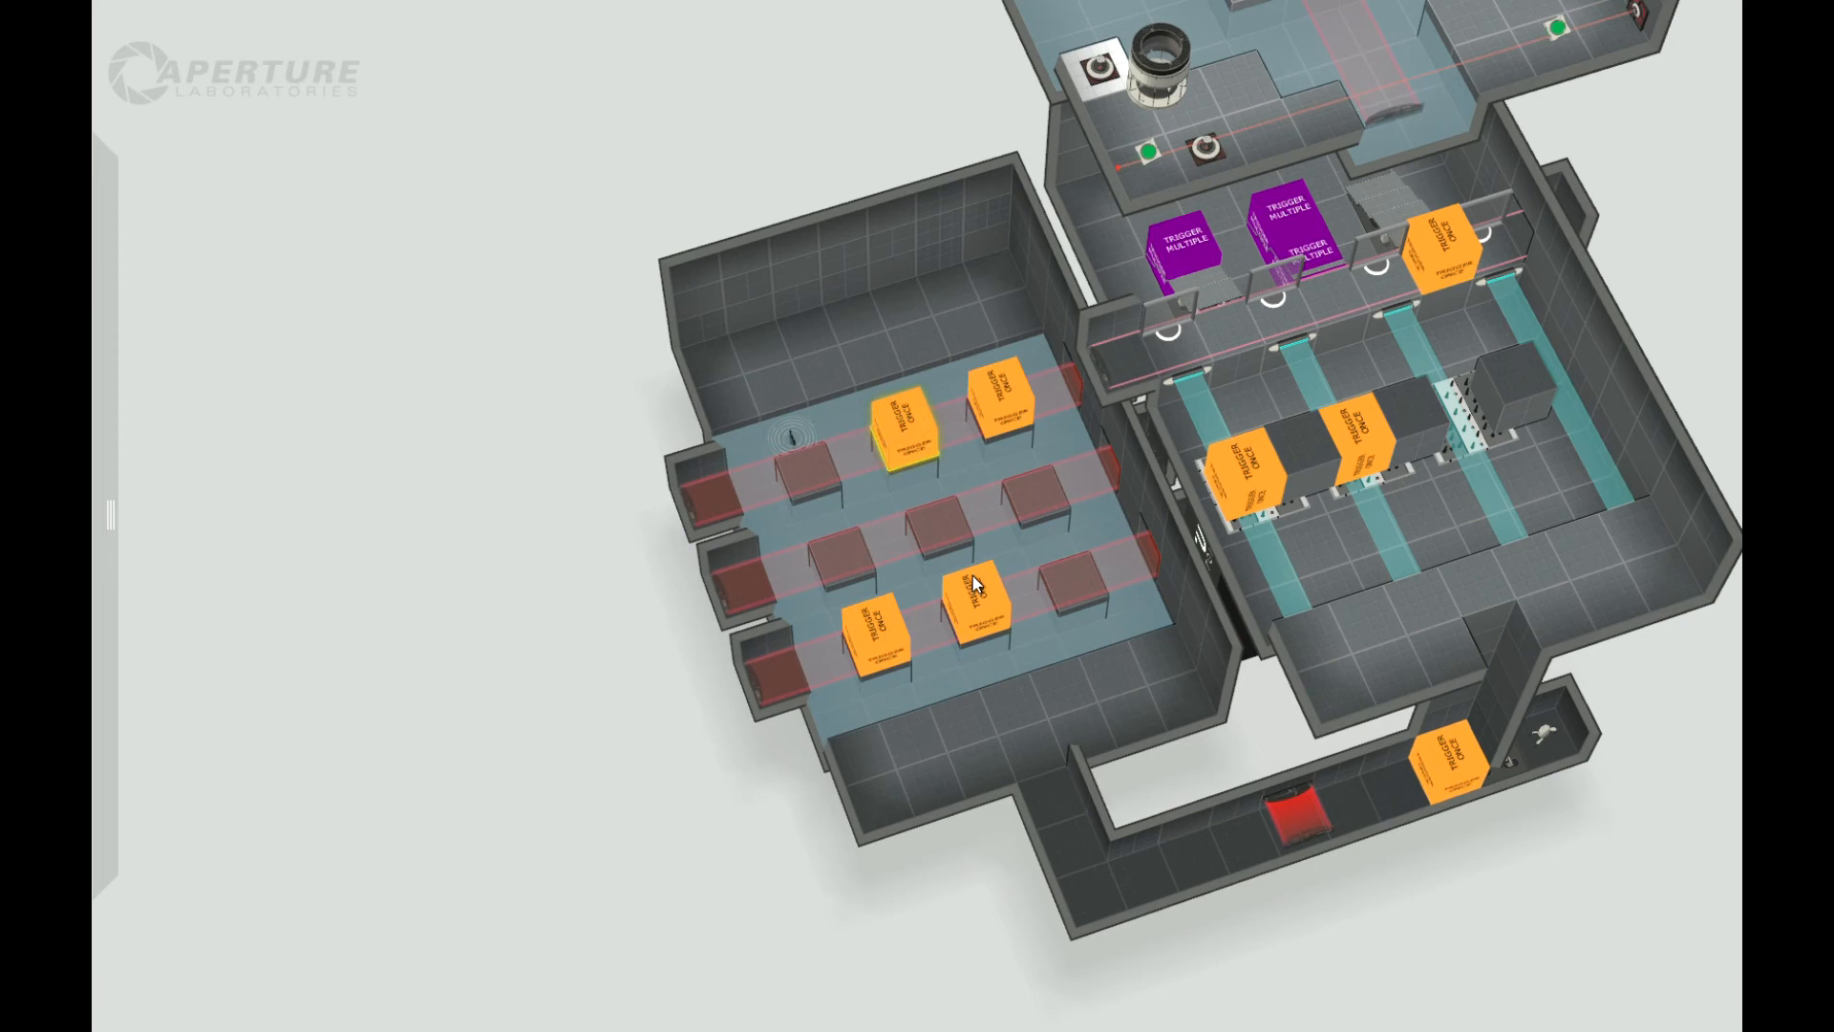
right_click_drag(591, 676, 544, 655)
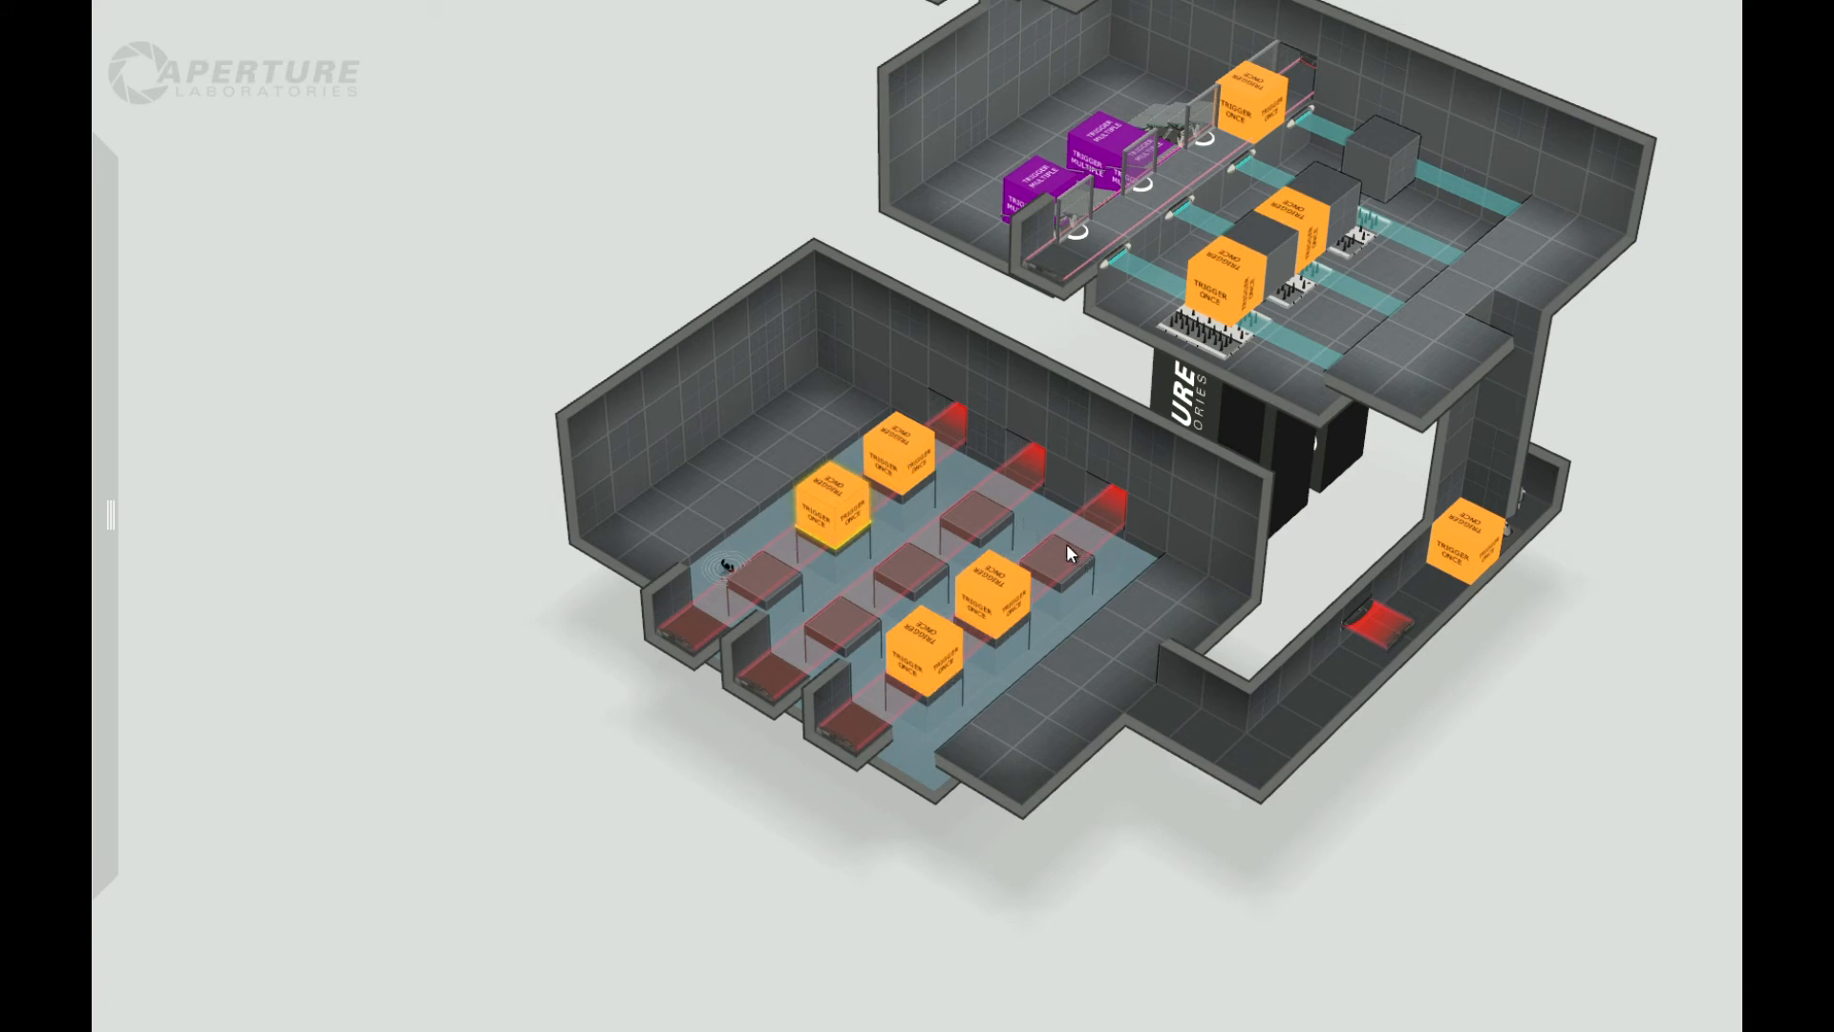
right_click_drag(536, 754, 663, 872)
right_click_drag(742, 770, 720, 627)
right_click(639, 667)
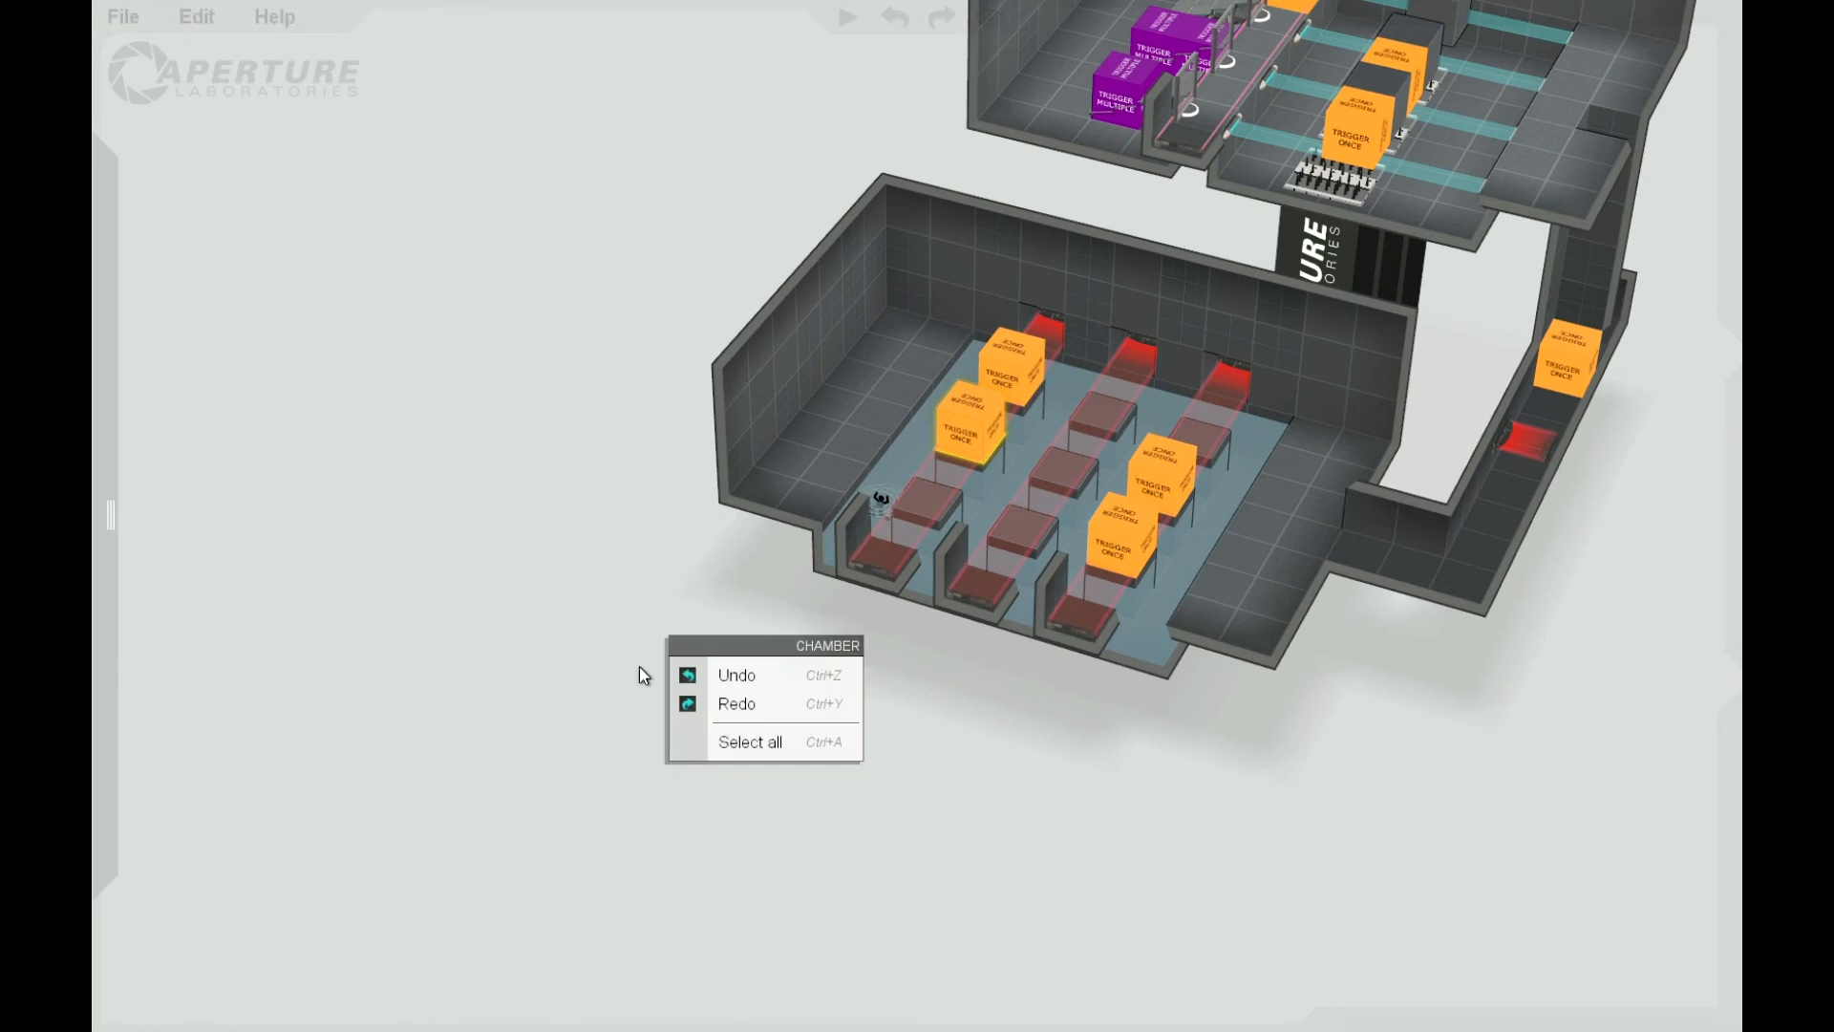
left_click(597, 620)
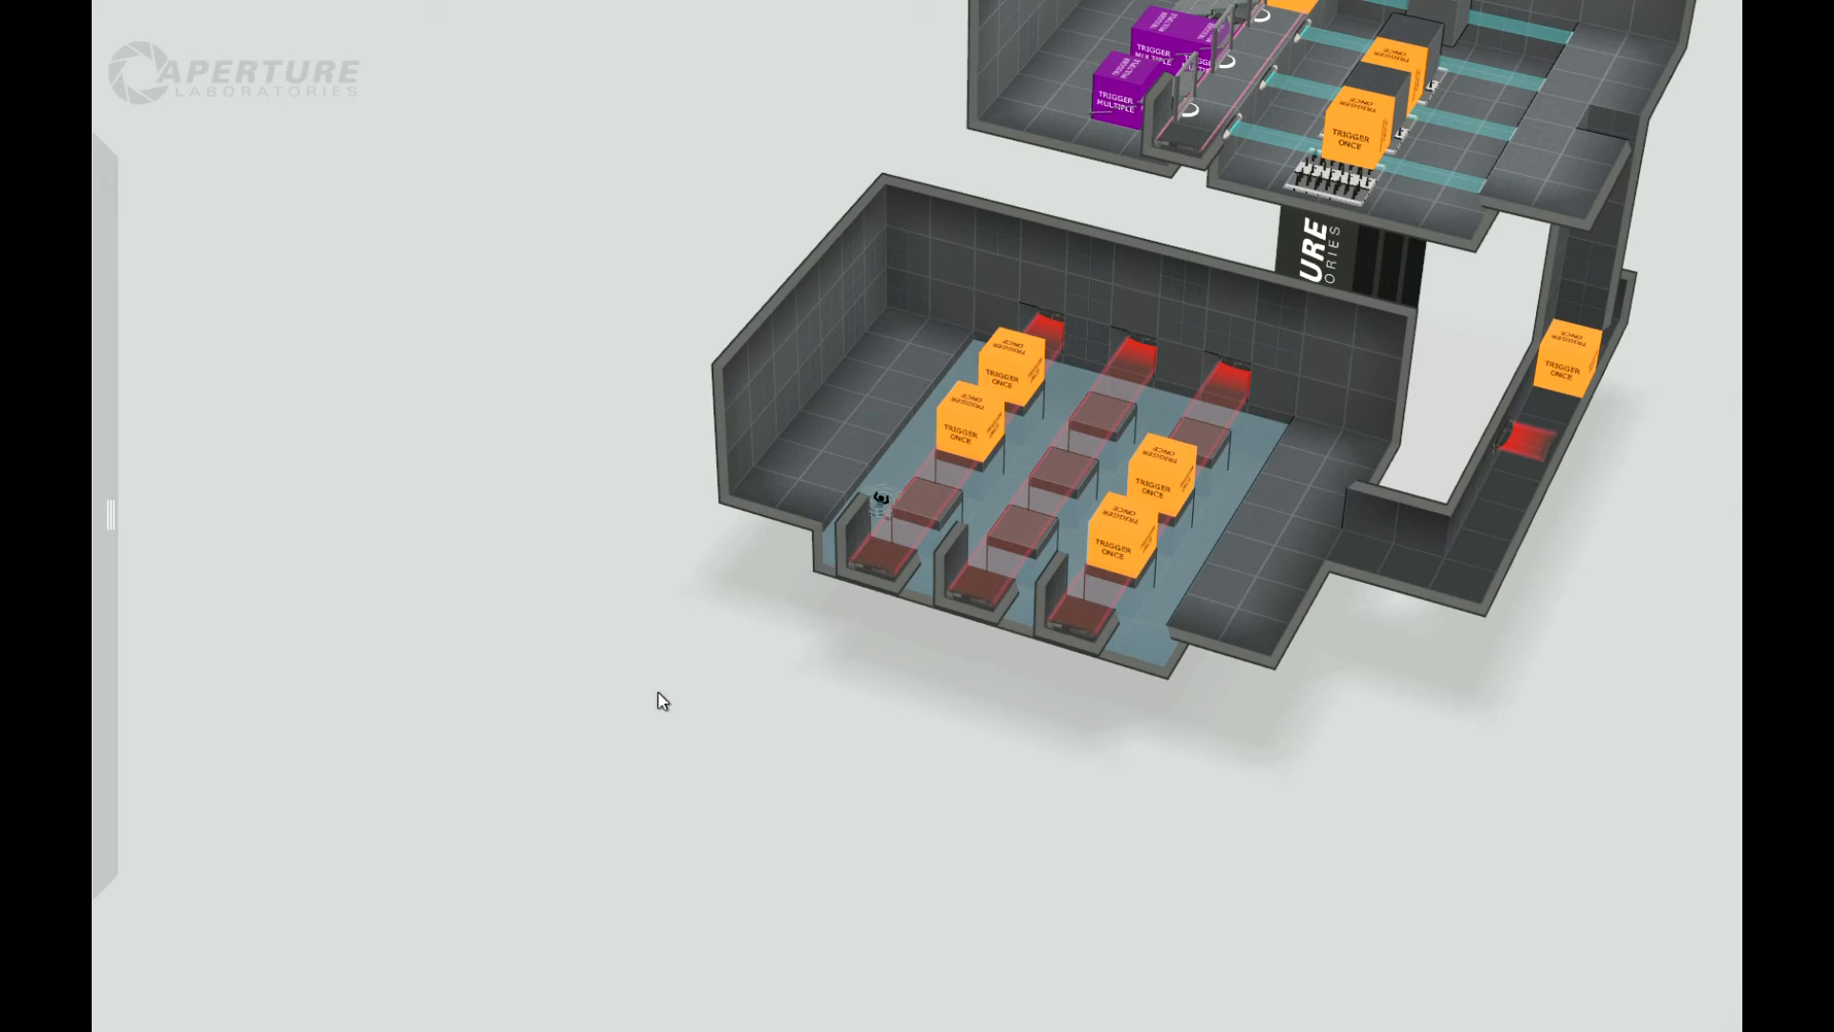
Step: Sink a deep single-tile shaft into the floor of the goo room's far ledge
left_click_drag(668, 718, 874, 891)
right_click_drag(873, 891, 873, 890)
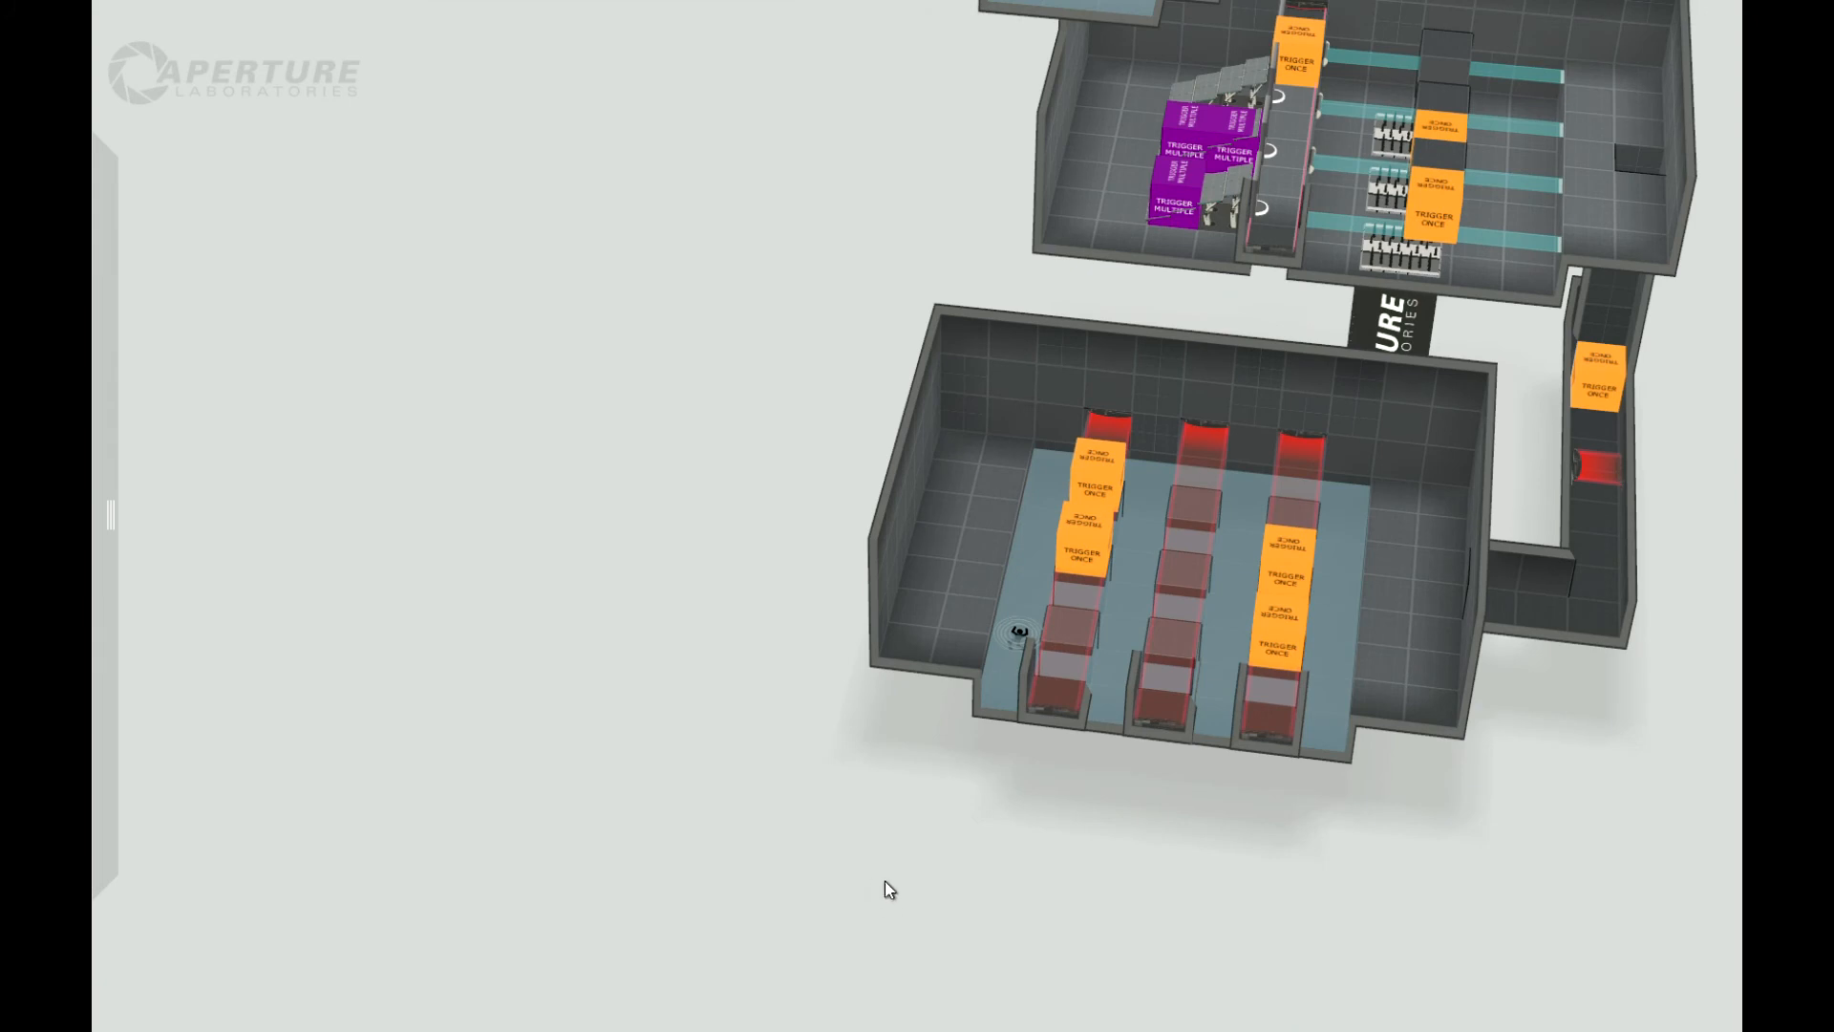
left_click_drag(933, 552, 925, 886)
right_click_drag(993, 890, 949, 767)
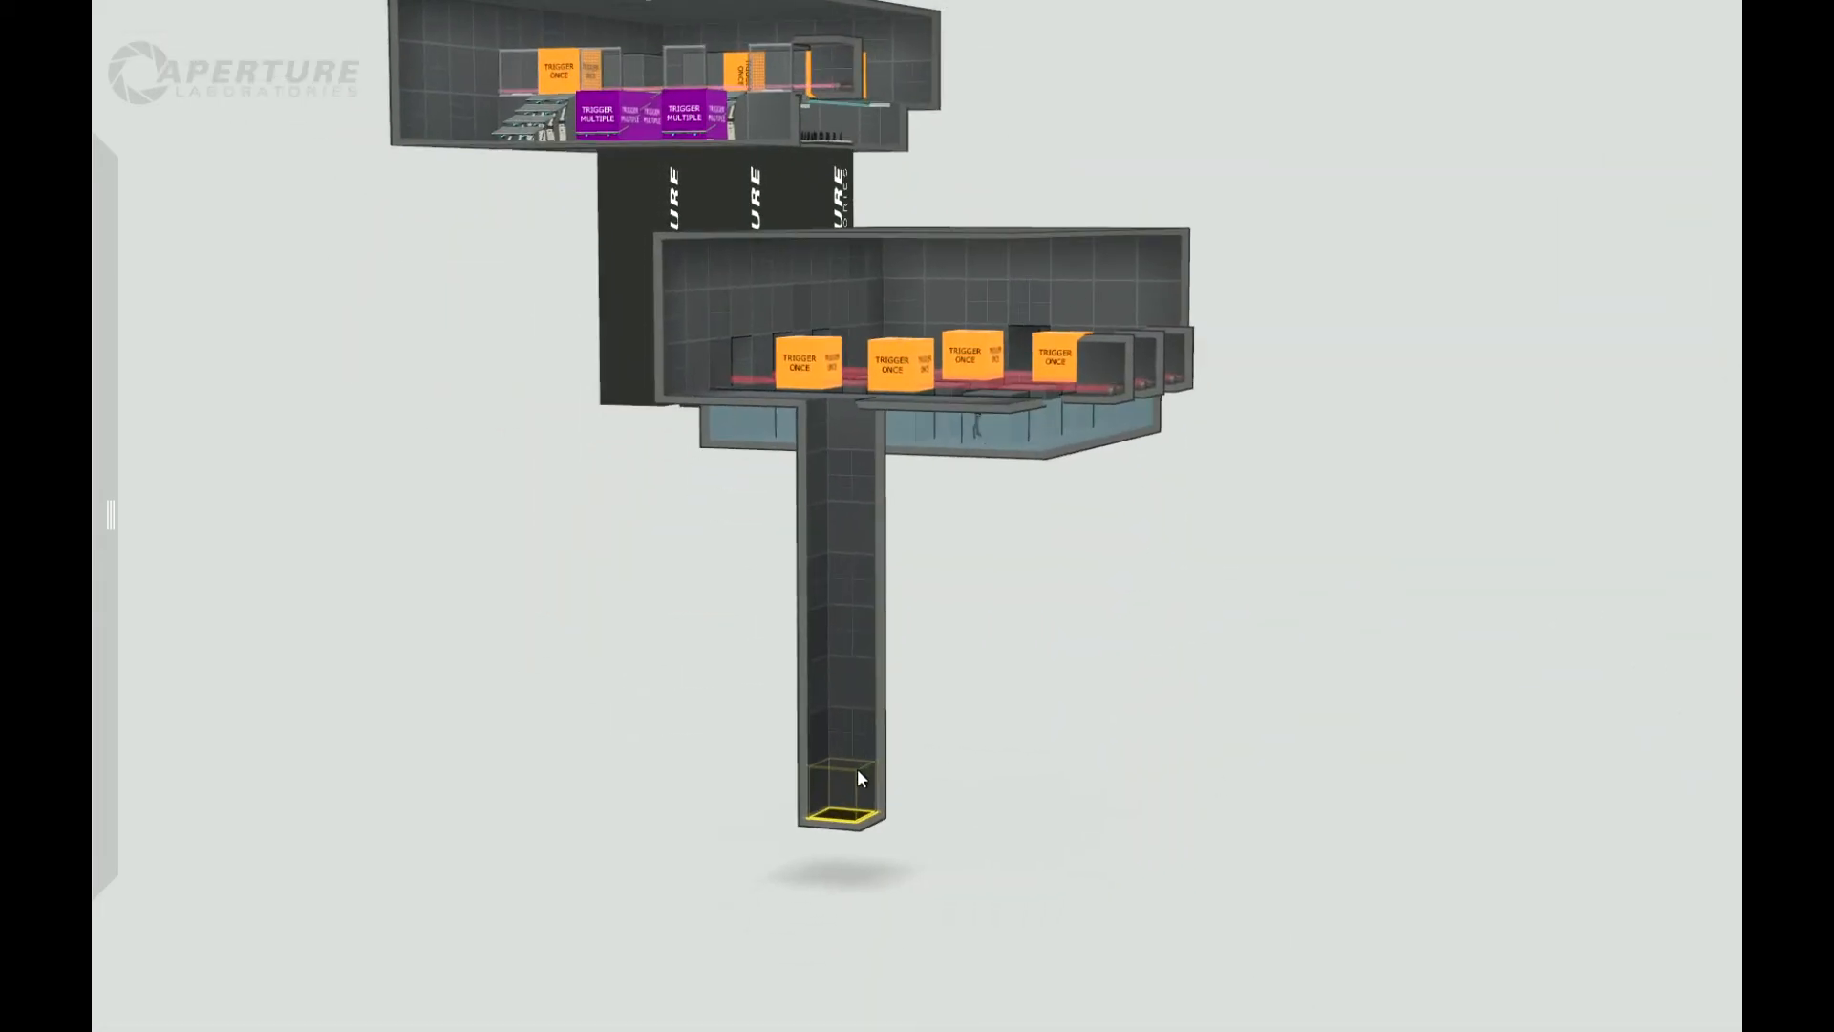
Step: Extend the bottom of the shaft sideways into a long corridor running beneath the goo room
left_click_drag(856, 691, 1149, 614)
right_click_drag(1150, 614, 937, 859)
middle_click_drag(937, 859, 611, 901)
left_click_drag(1275, 650, 1200, 690)
right_click_drag(1214, 805, 827, 709)
Step: Widen the long lower corridor by pulling its entire long wall outward
left_click(791, 688)
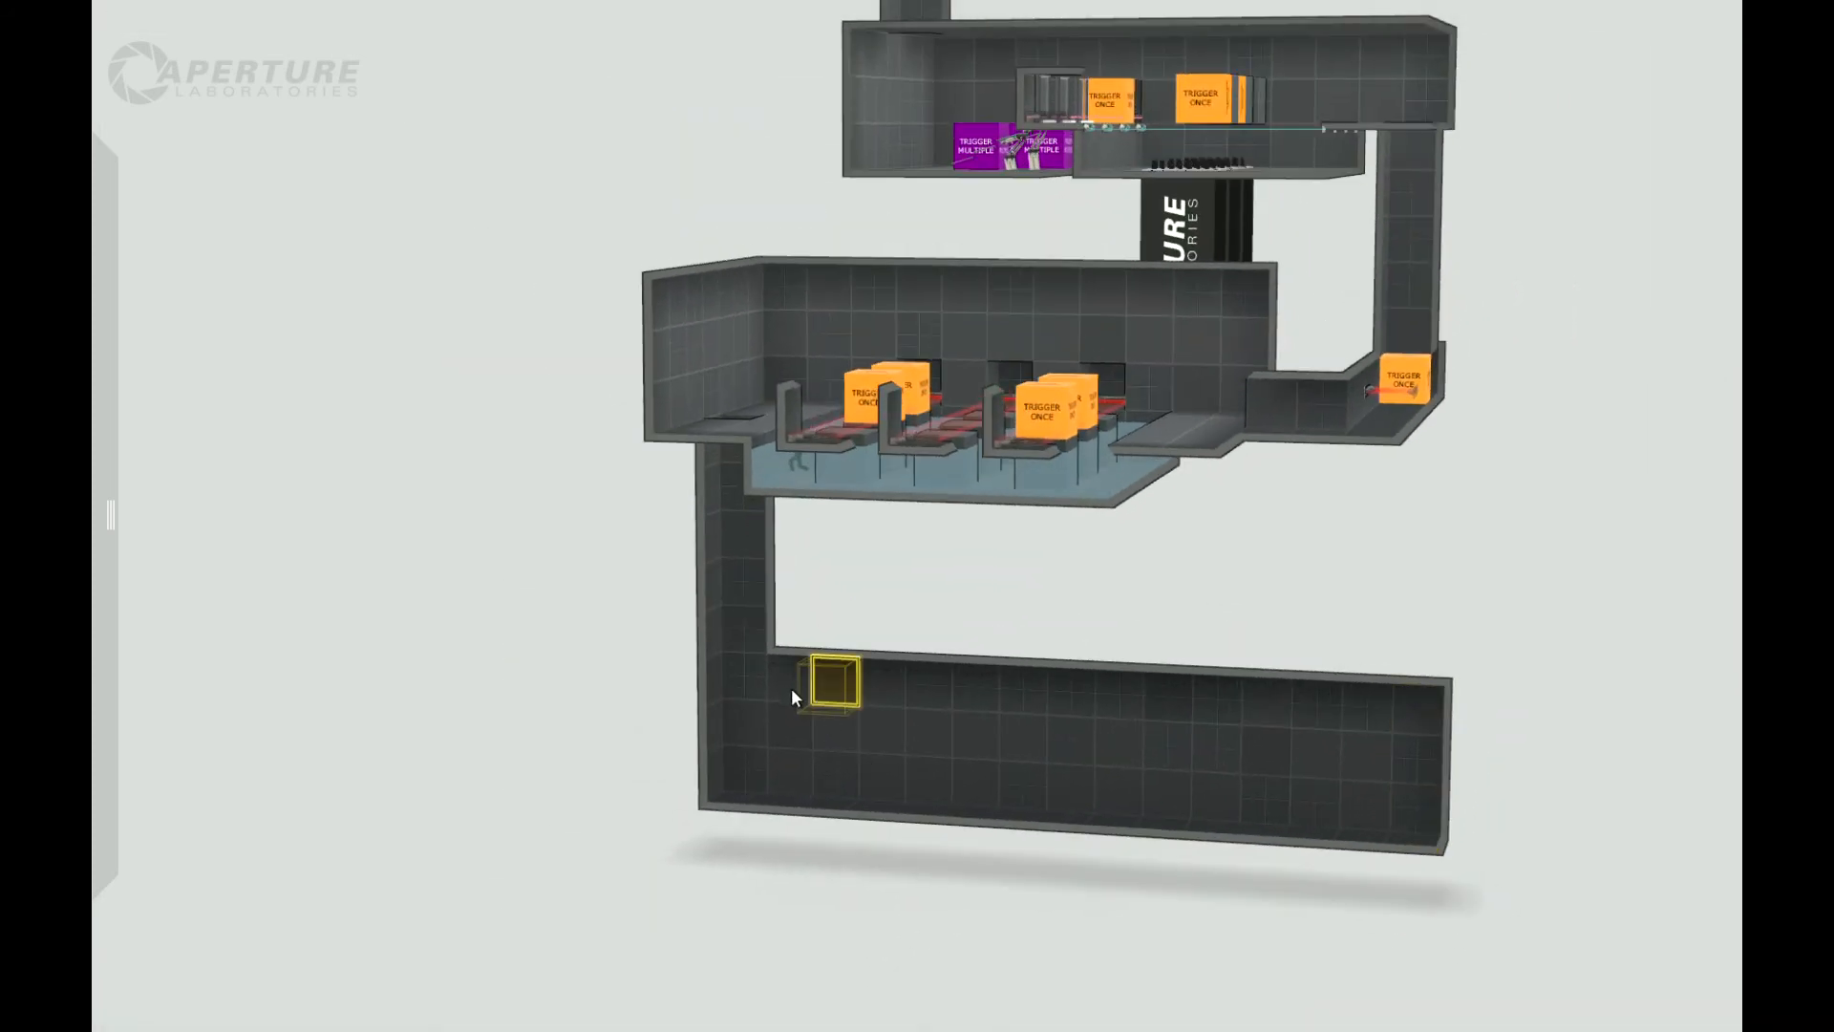
left_click(1414, 807, "shift")
right_click_drag(1470, 919, 1165, 862)
left_click_drag(1441, 852, 1486, 835)
right_click_drag(1137, 912, 1410, 1026)
Step: Try to lower the long corridor's floor beyond the shaft's base
left_click(802, 741)
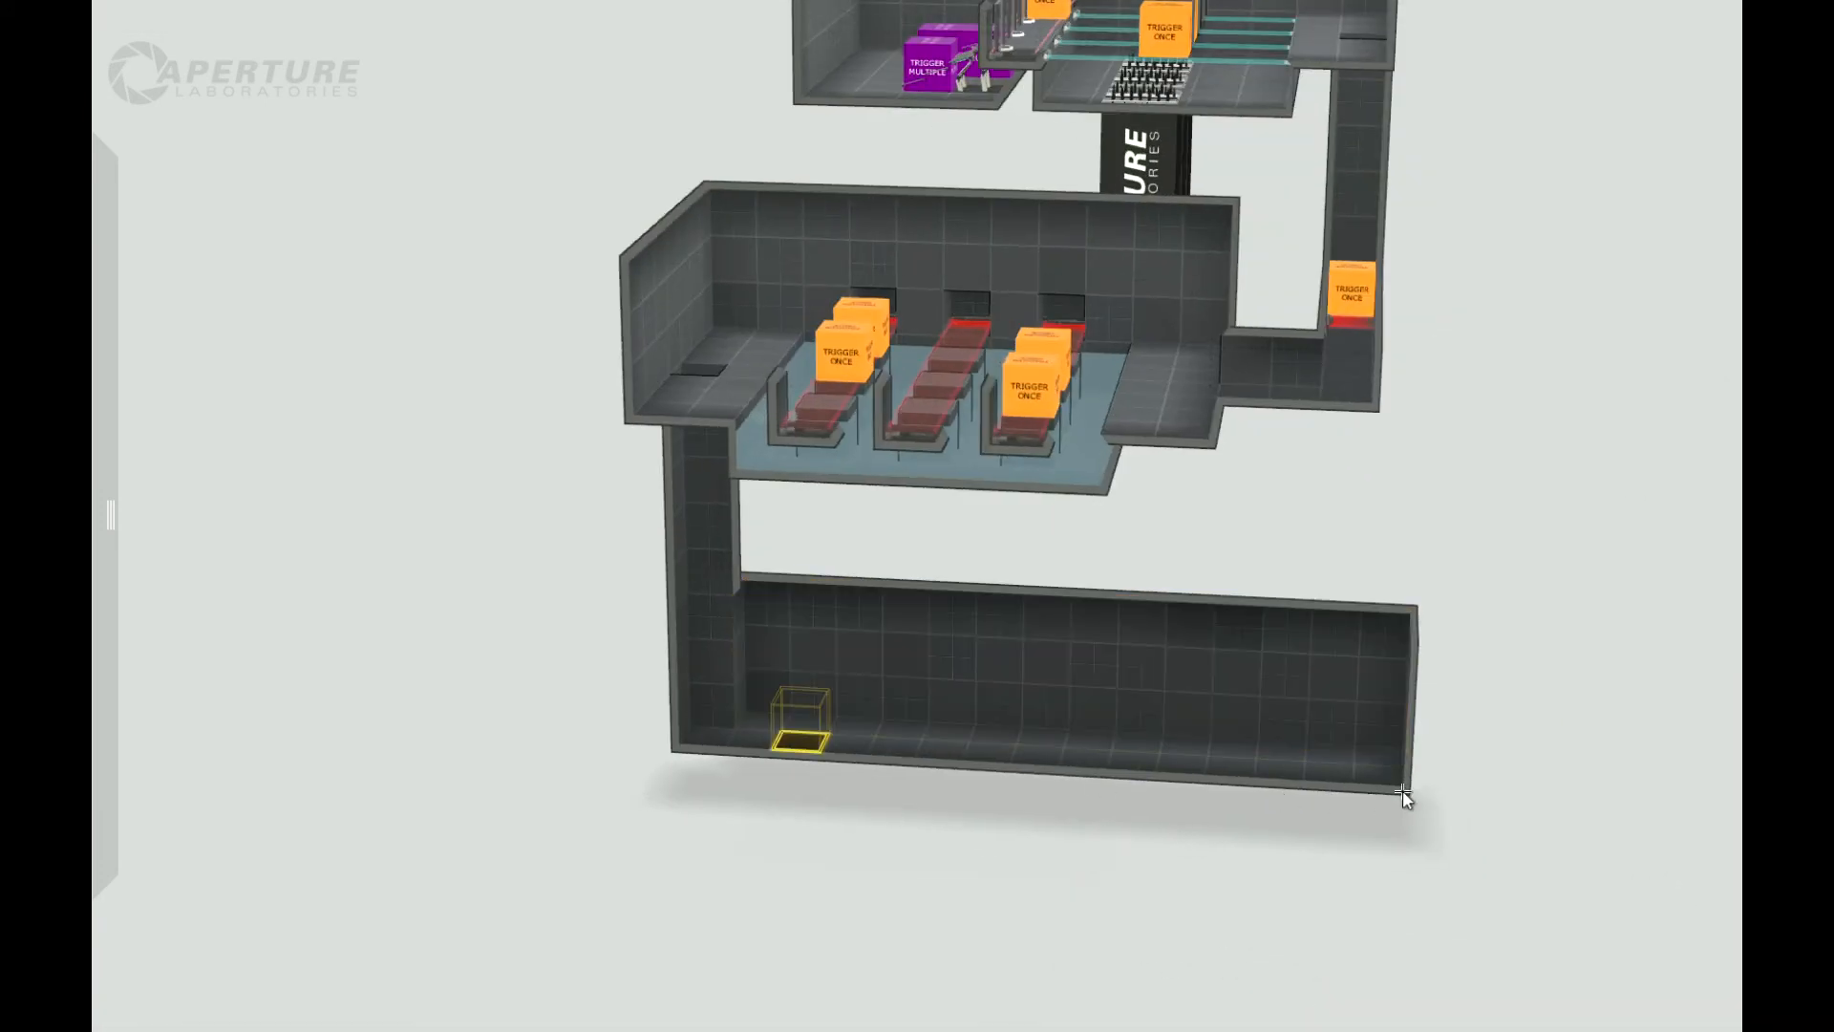
left_click(1382, 765, "shift")
left_click_drag(1382, 781, 1384, 966)
Step: Raise the floor beneath the shaft one tile as an entry ledge, and raise the long corridor's ceiling by one tile
left_click(755, 742)
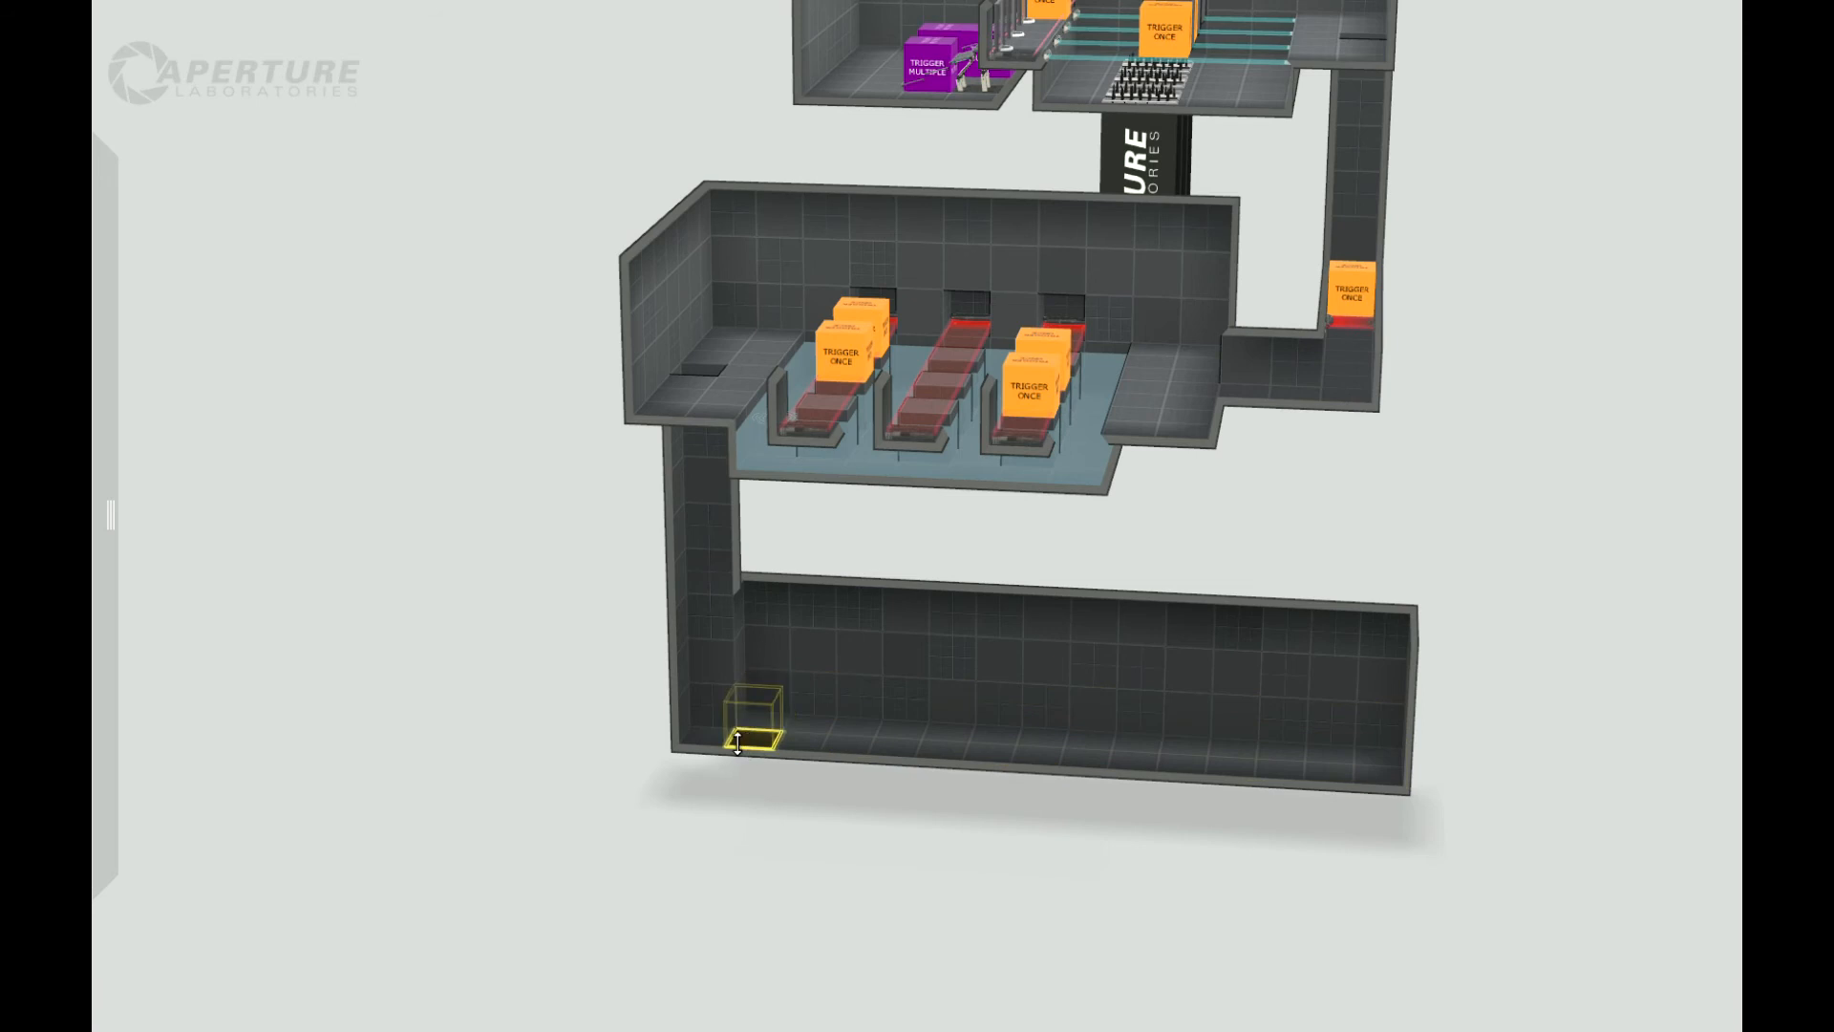
left_click_drag(701, 732, 758, 712)
middle_click_drag(916, 708, 959, 730)
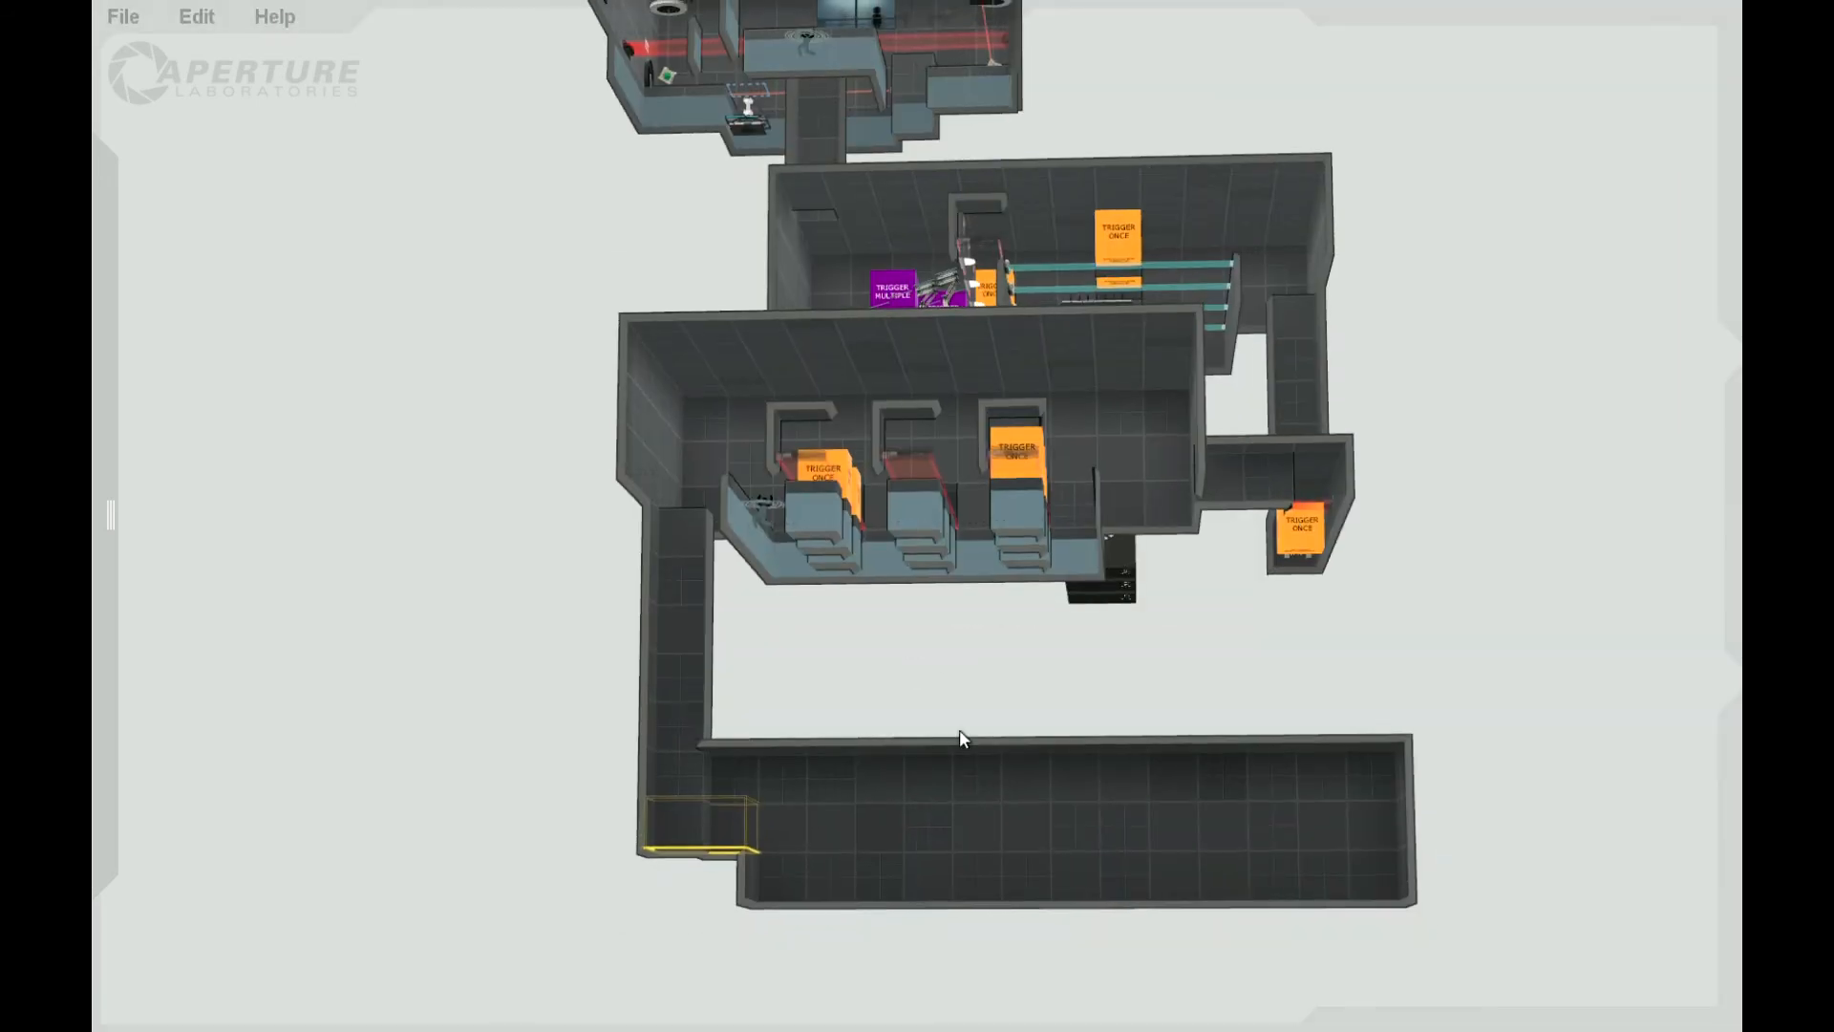
double_click(958, 753)
left_click_drag(957, 752, 962, 705)
left_click_drag(1561, 728, 1533, 829)
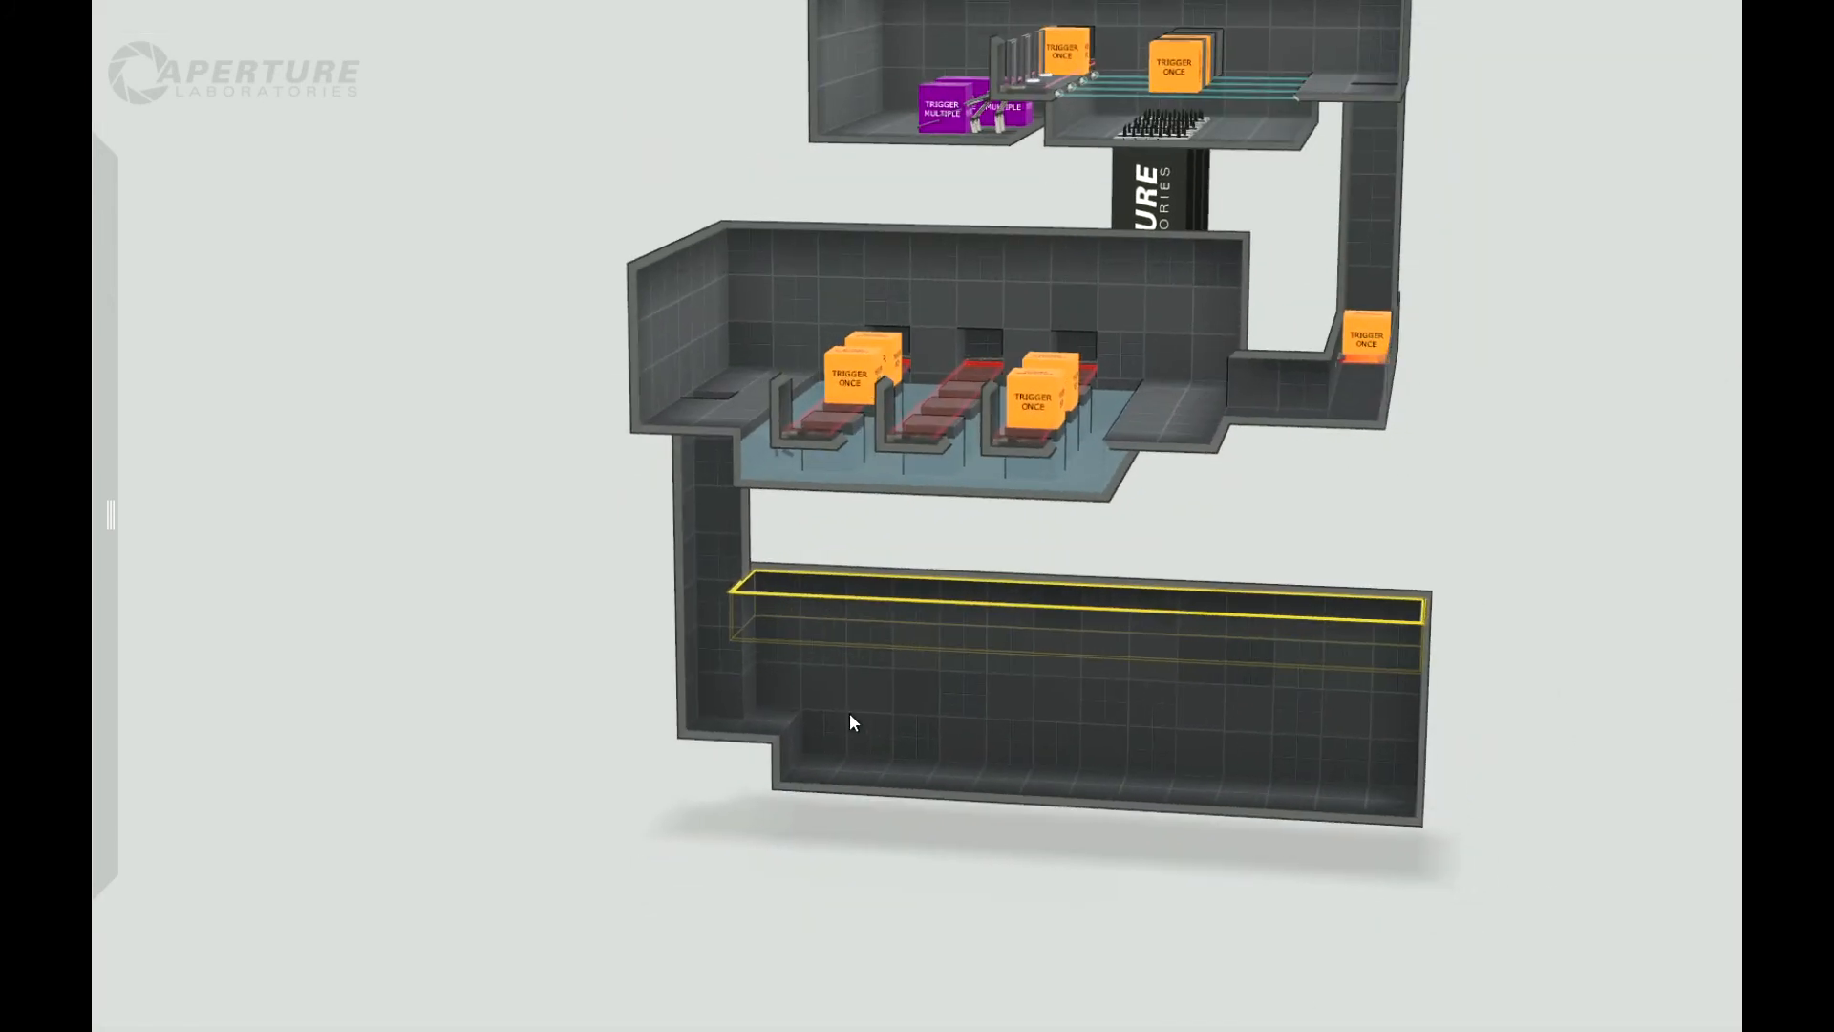
Step: Make a one-tile-high strip along both long walls of the lower hall portalable
left_click(809, 695)
left_click(1385, 716, "shift")
key("p")
left_click_drag(1592, 749, 736, 707)
right_click_drag(737, 707, 421, 877)
left_click(1075, 865, "shift")
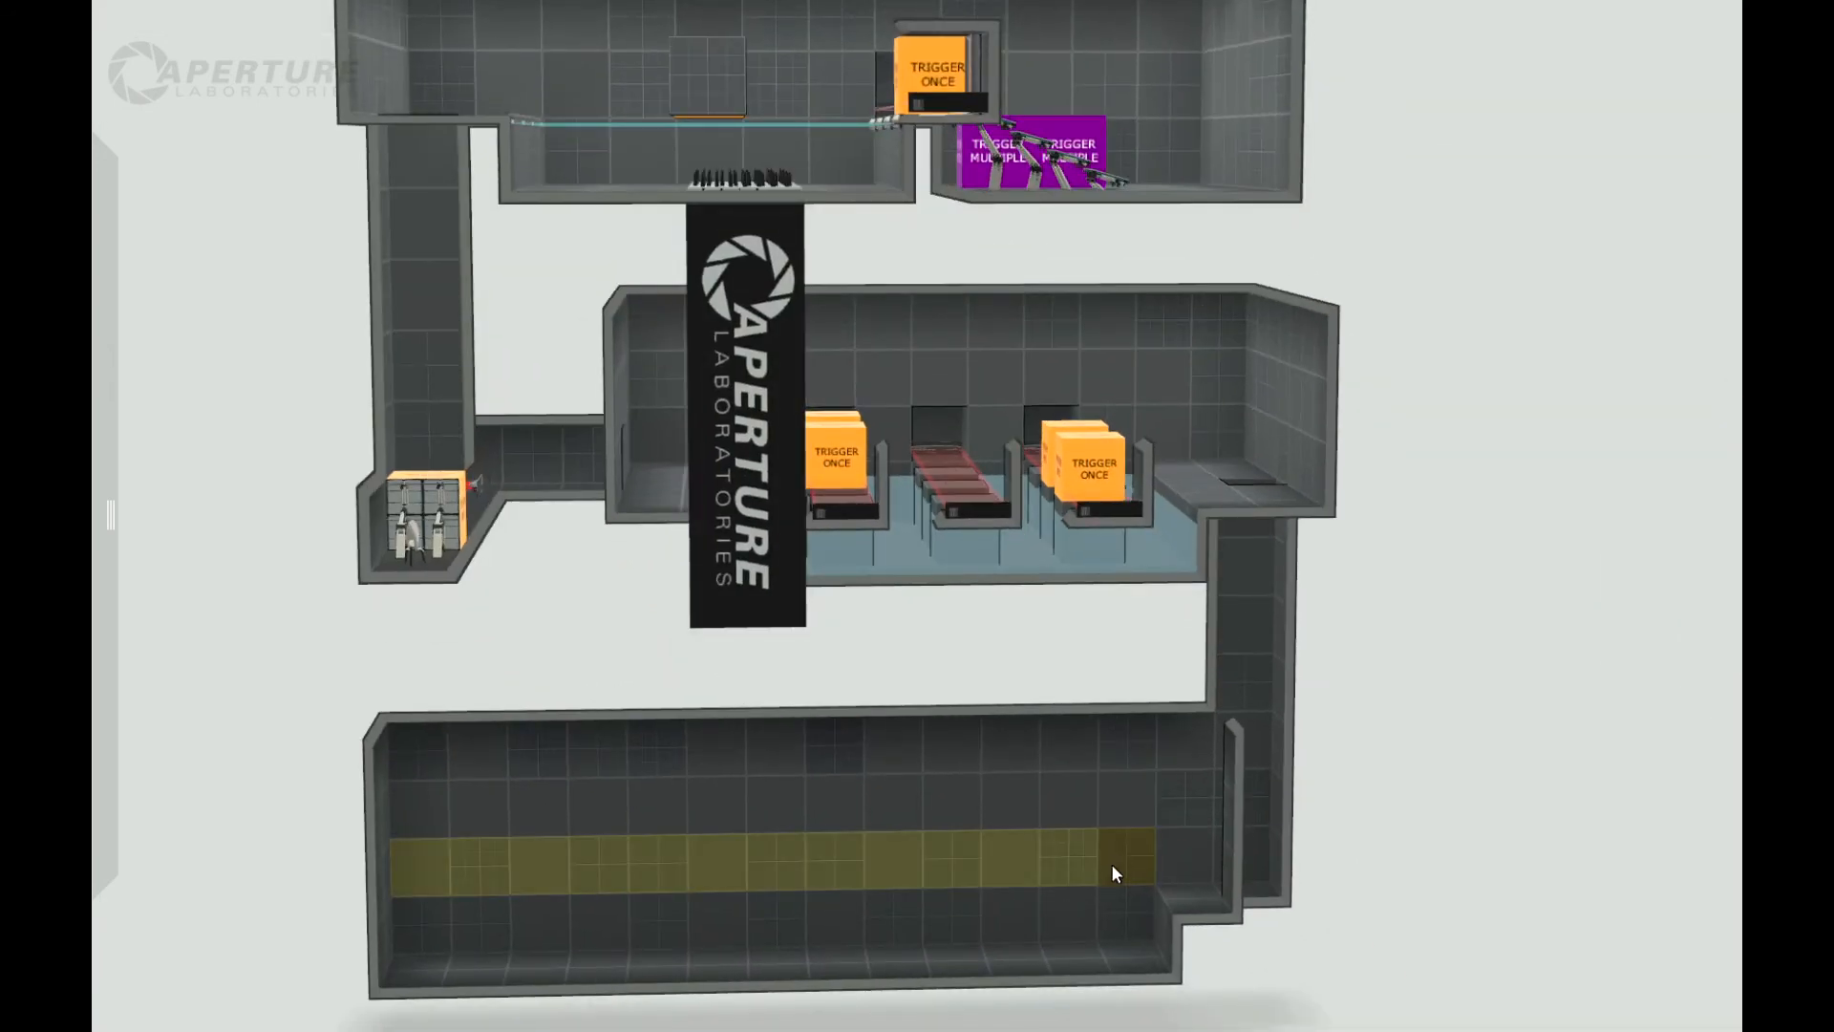
right_click_drag(1504, 855, 1466, 850)
Step: Fill the lower hall's sunken floor with goo and pull the end wall above it outward to form a dry far ledge
mouse_move(95, 776)
left_click_drag(167, 635, 504, 999)
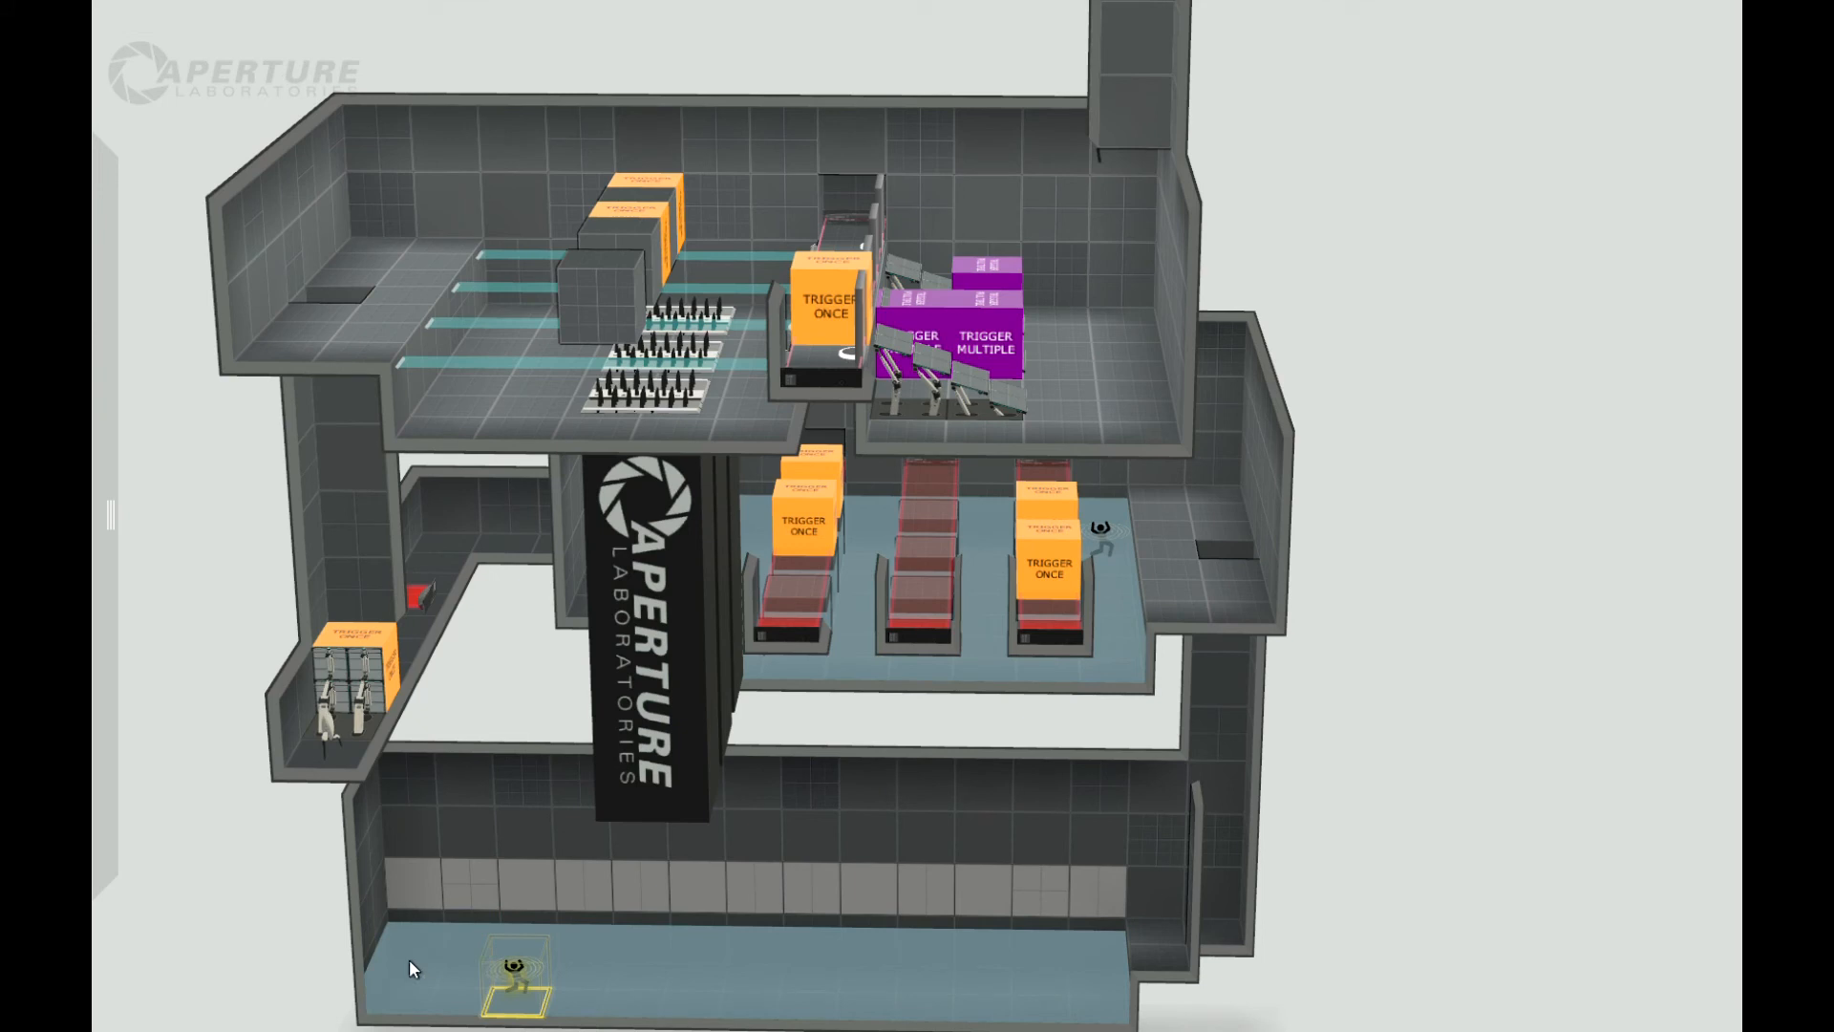
left_click(350, 863)
left_click_drag(327, 868, 277, 867)
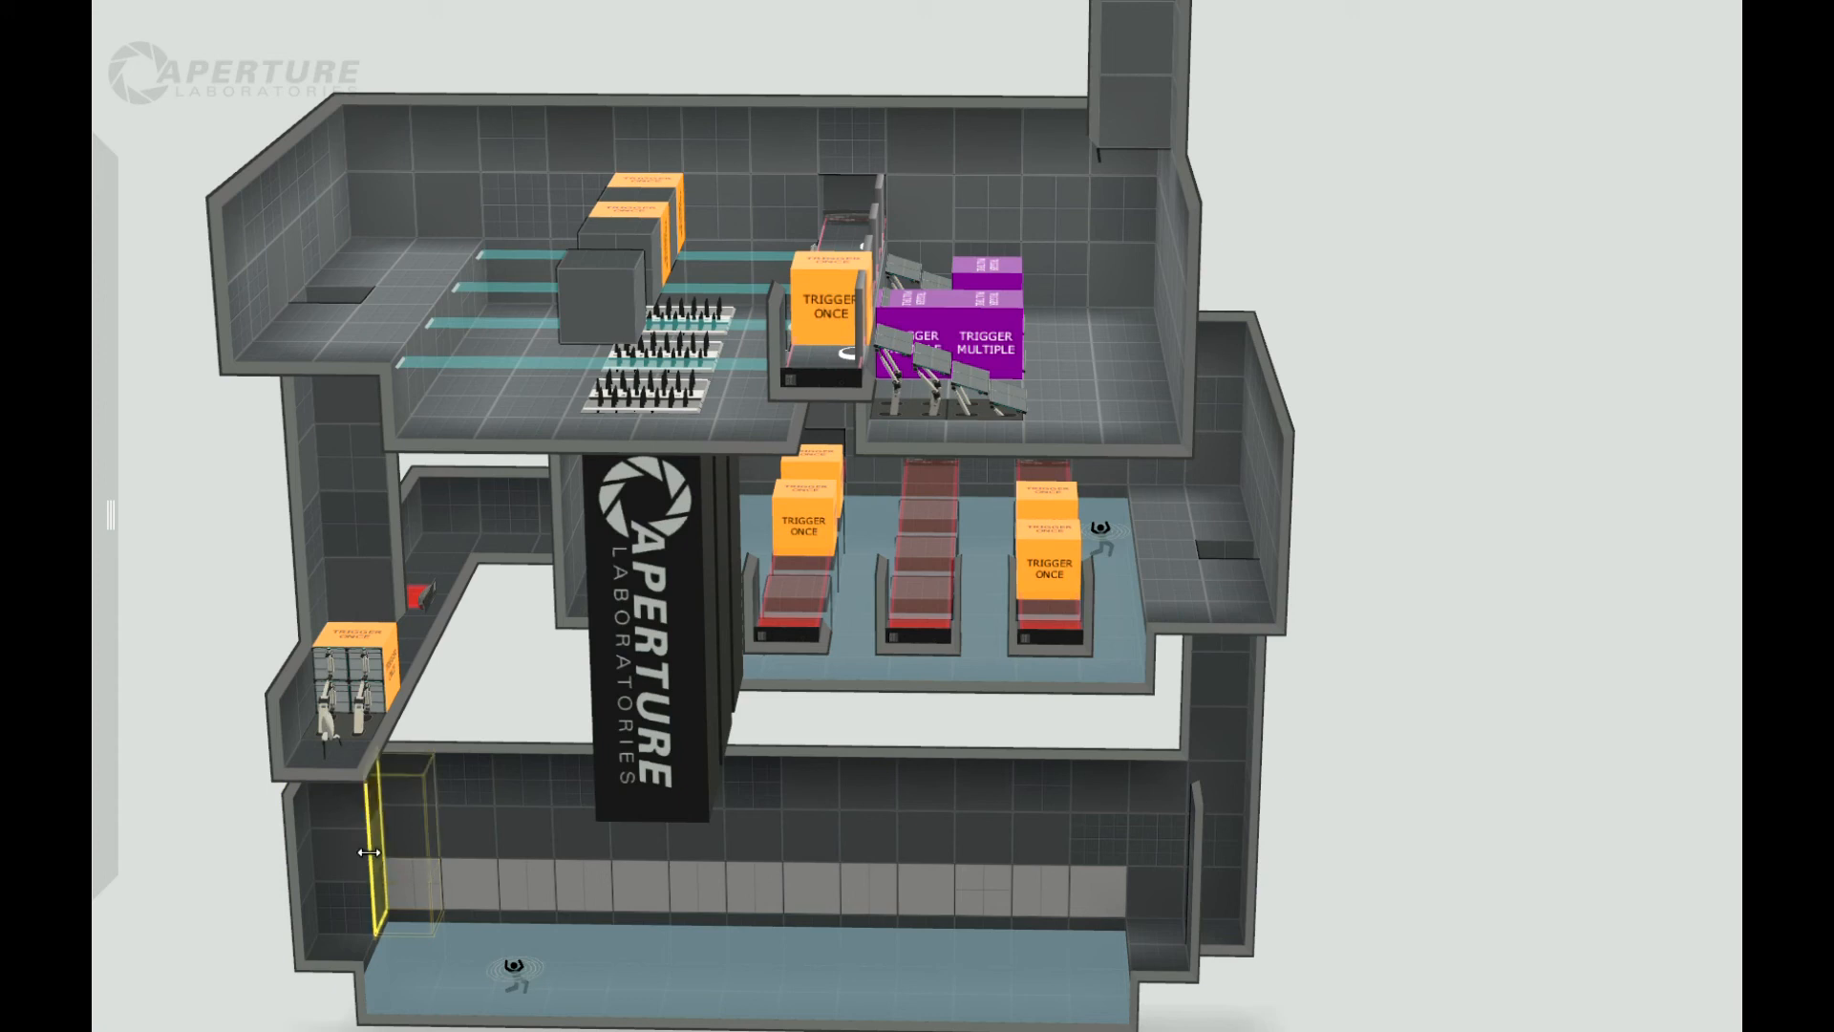
left_click(342, 858)
left_click(357, 885)
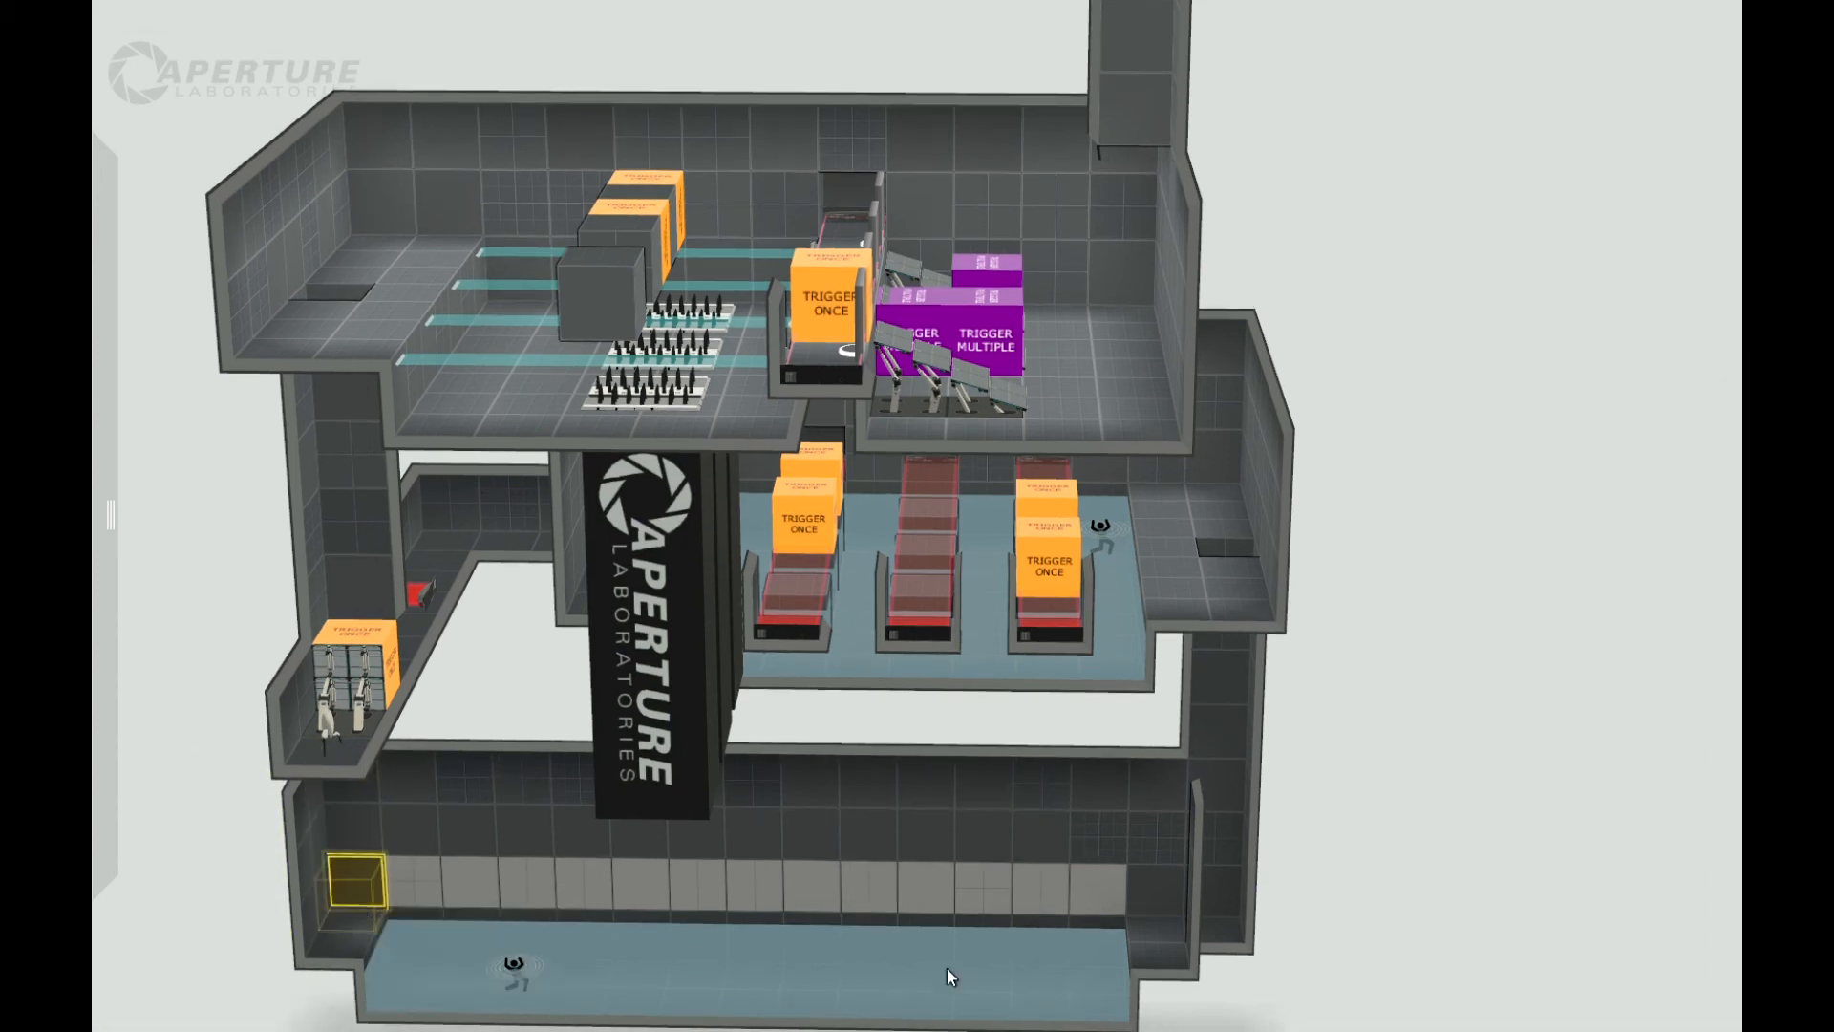
Step: Carve a small detached chamber two tiles long just outside the far end of the lower goo hall
right_click_drag(1391, 919, 753, 872)
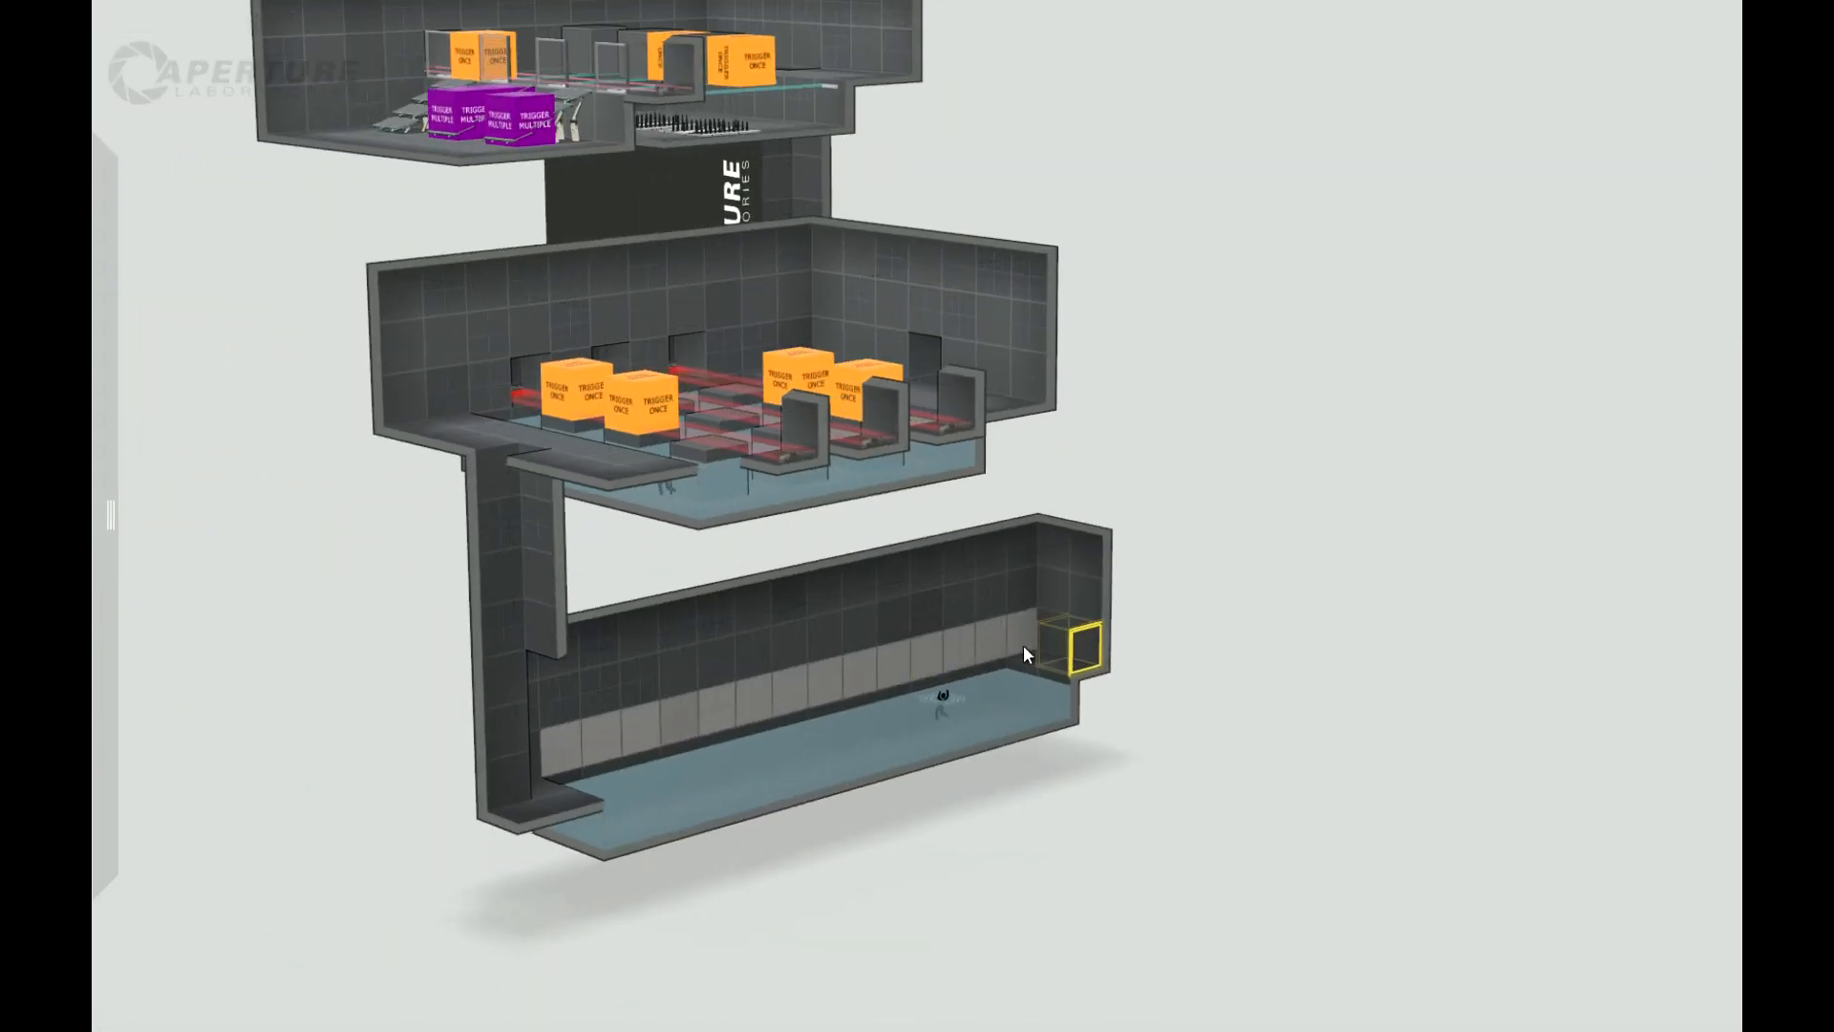
right_click_drag(1175, 893, 814, 933)
middle_click_drag(812, 925, 344, 804)
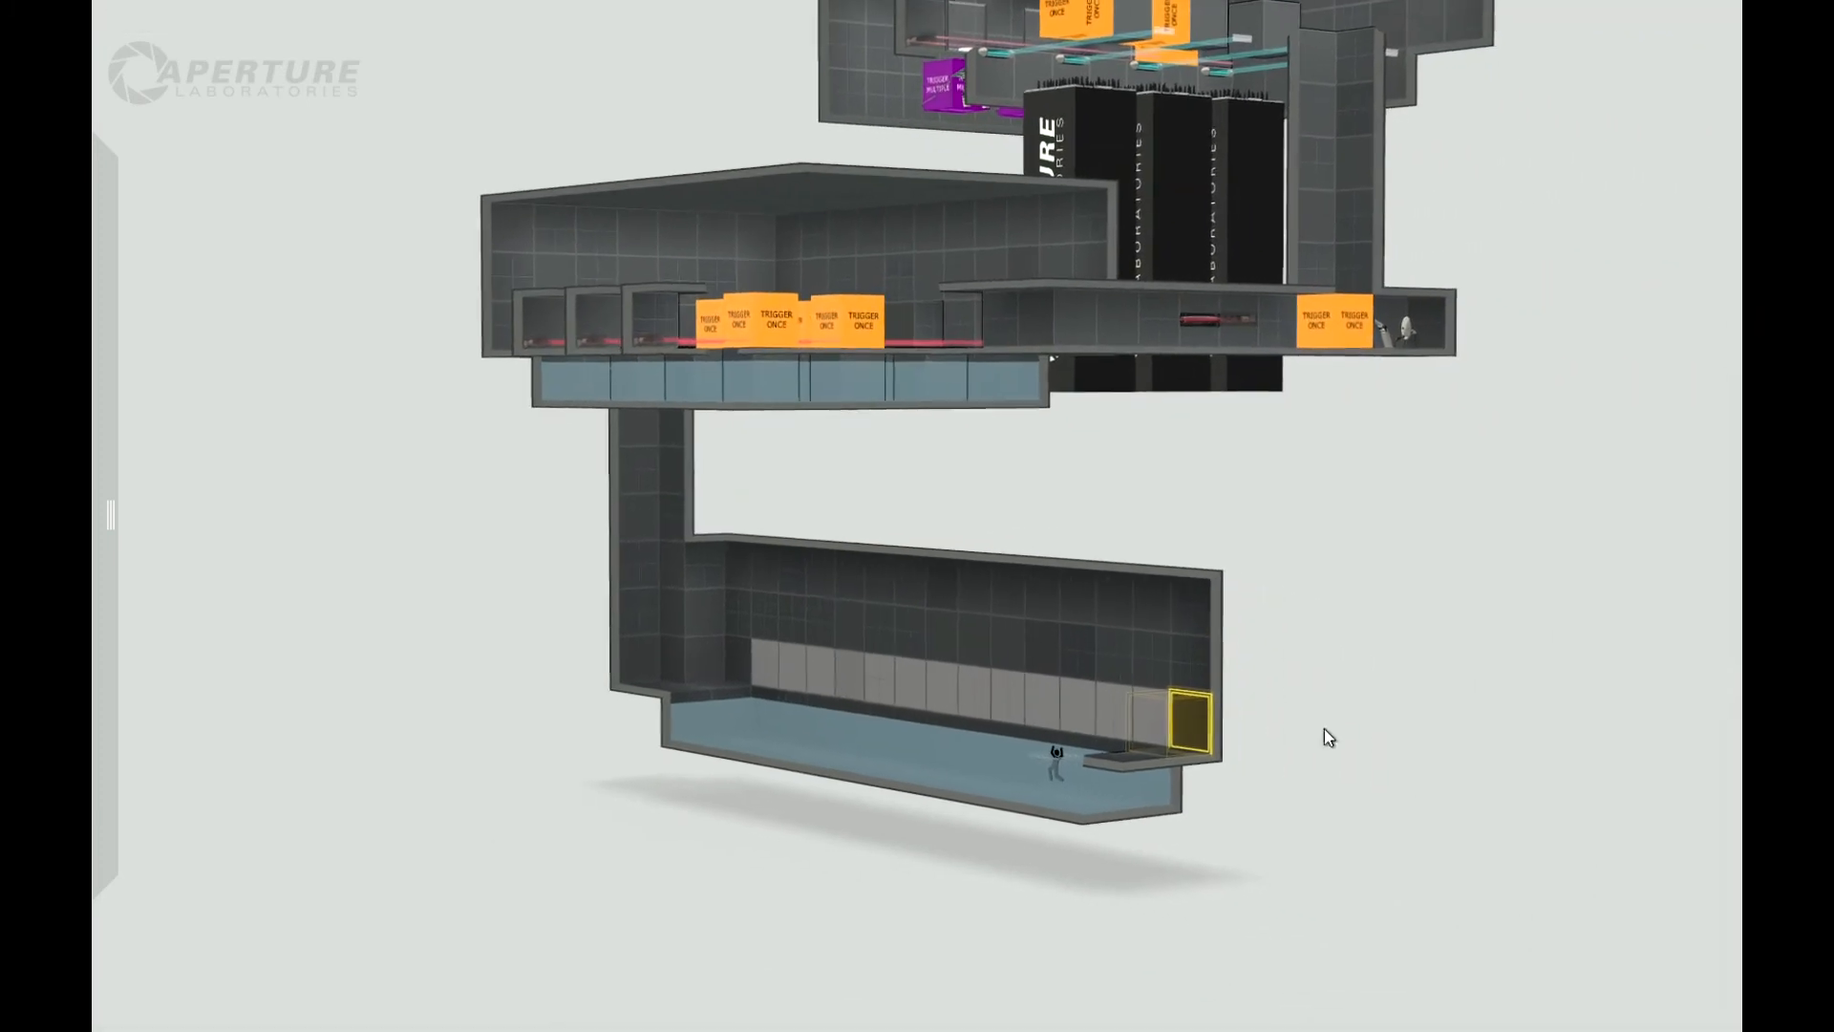
right_click_drag(1272, 604, 1176, 689)
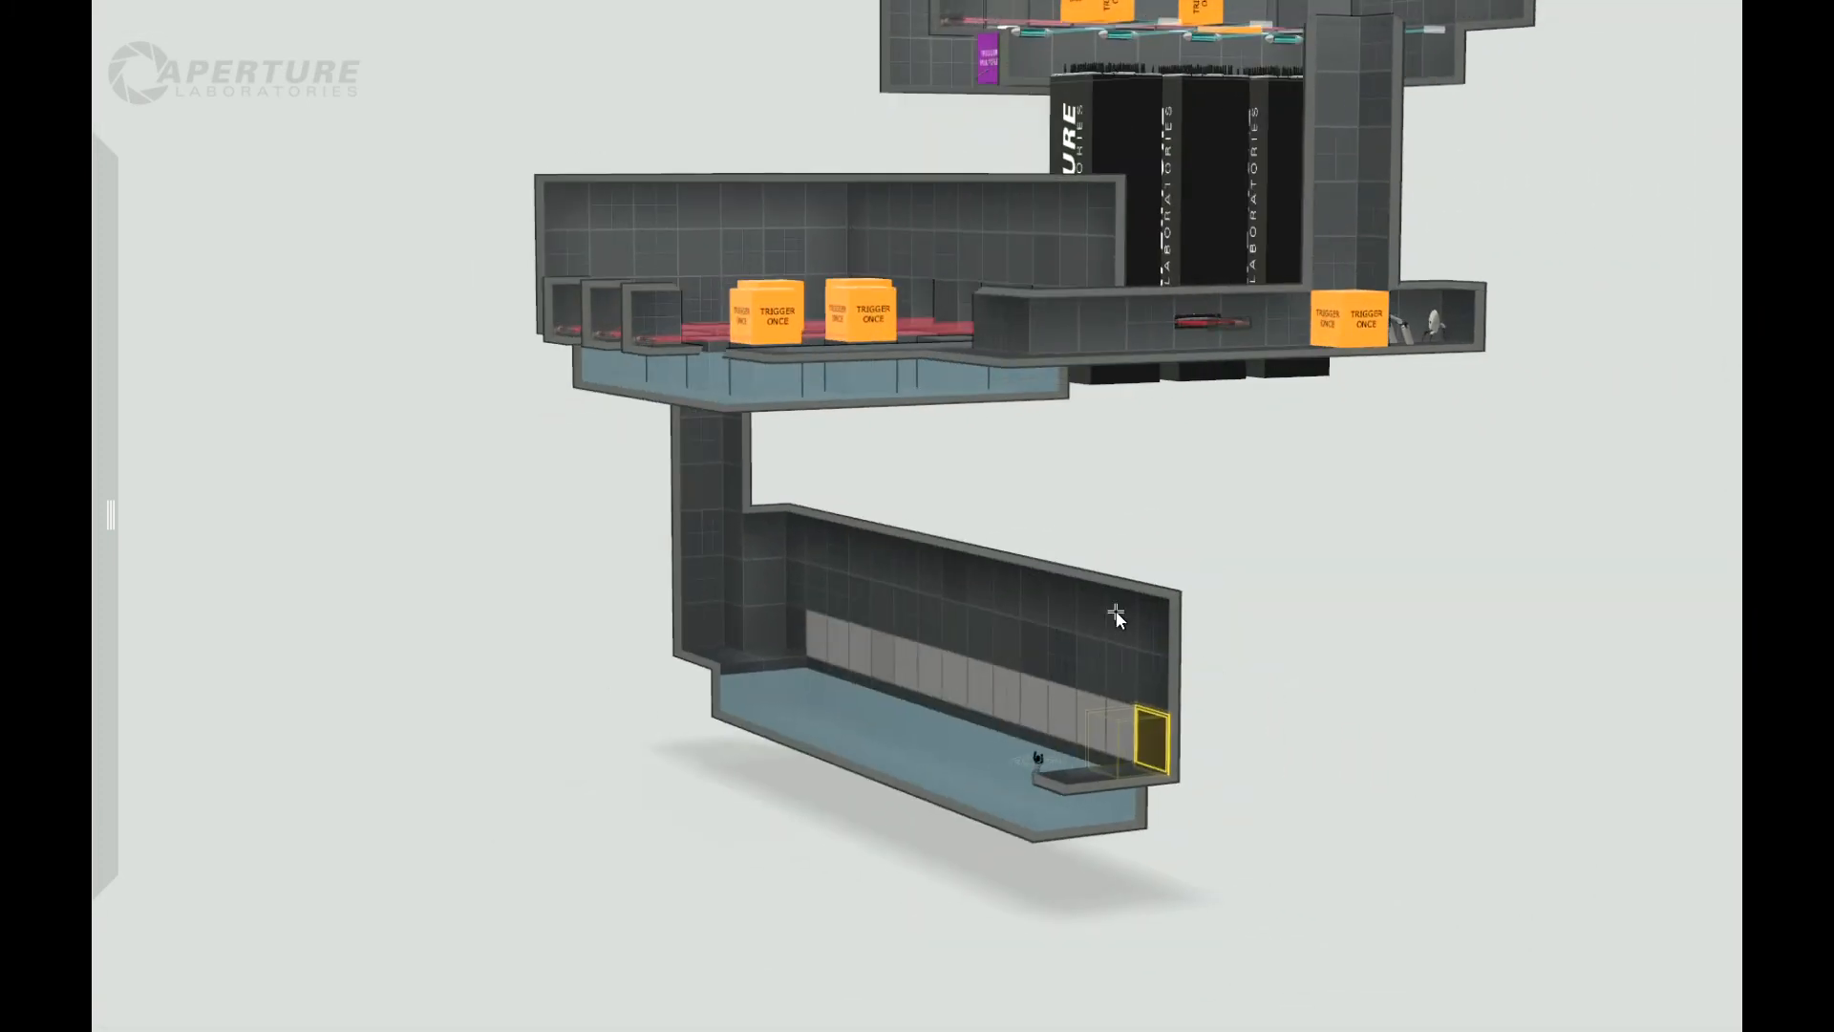
left_click_drag(1116, 610, 1221, 613)
right_click_drag(1302, 851, 1007, 677)
right_click_drag(1126, 774, 1018, 788)
left_click(1159, 660)
Step: Place a Light Bridge inside the small detached chamber, projecting along its length
mouse_move(113, 640)
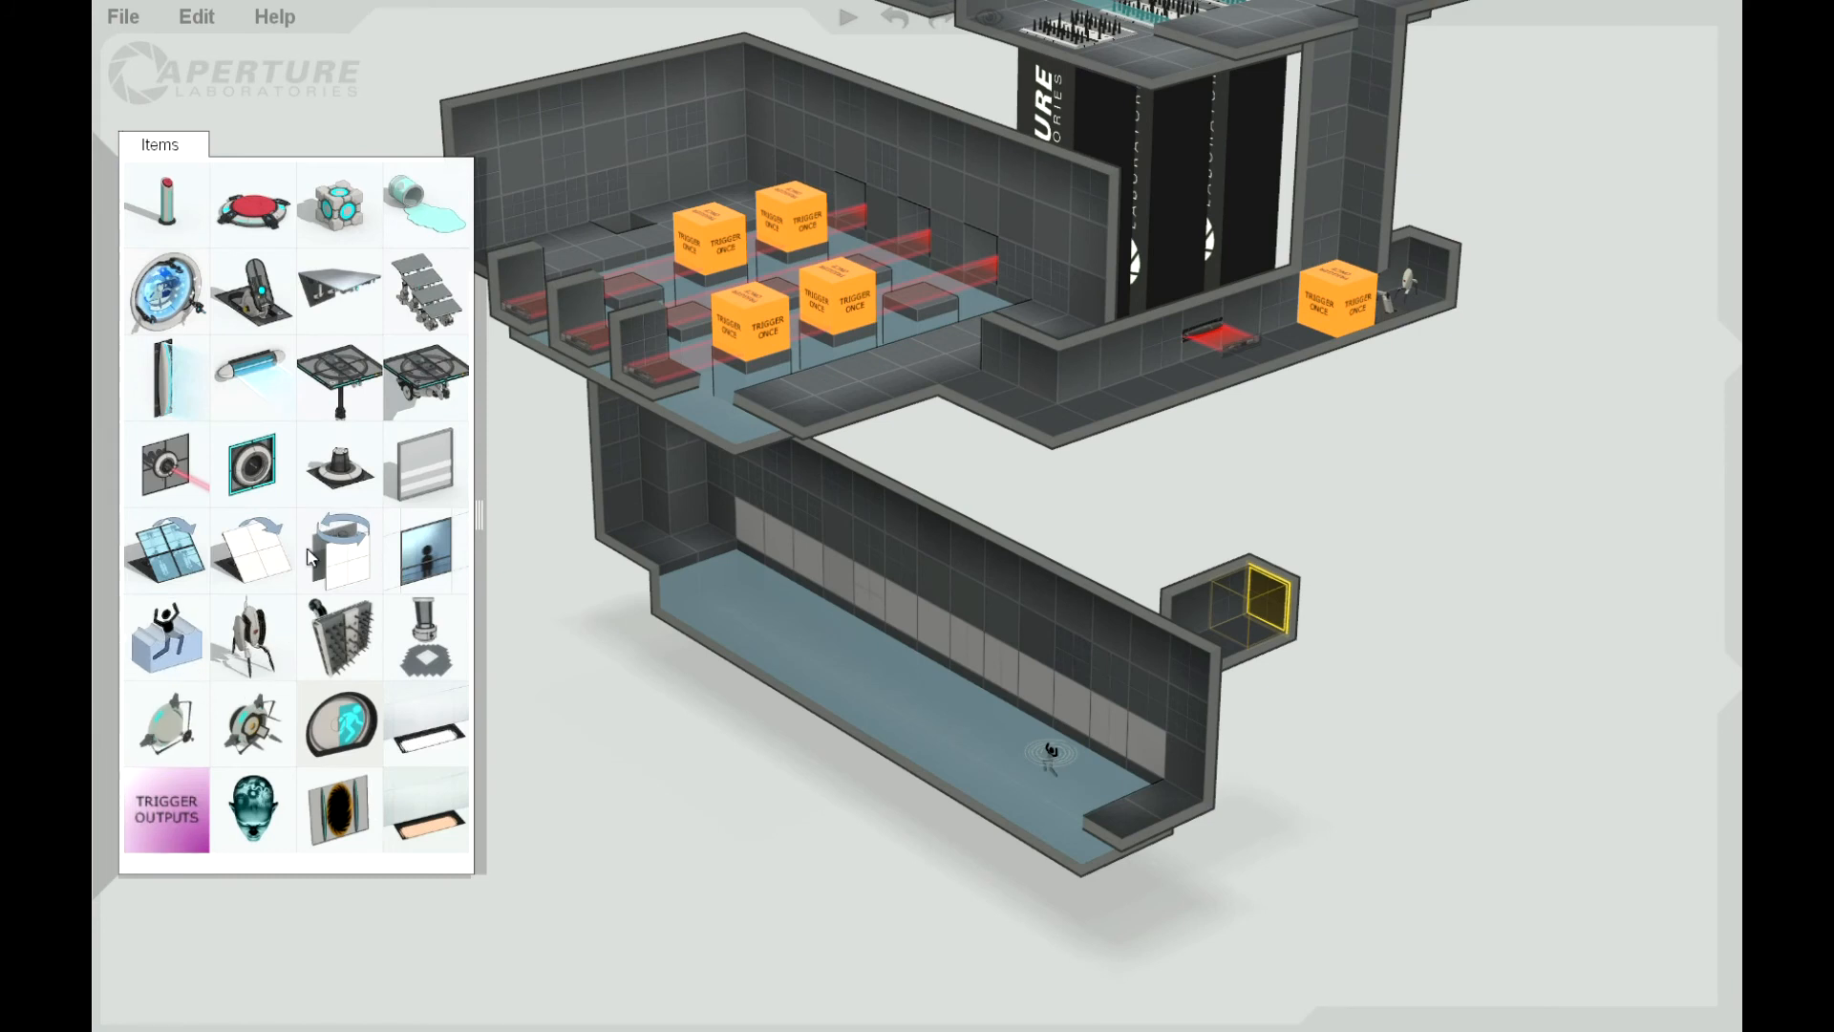
left_click_drag(269, 374, 1155, 559)
Step: Make the chamber wall facing the light bridge portalable and place a portal frame item on it
right_click_drag(1160, 570, 860, 734)
right_click_drag(995, 864, 1263, 611)
right_click_drag(1371, 655, 881, 714)
right_click(881, 726)
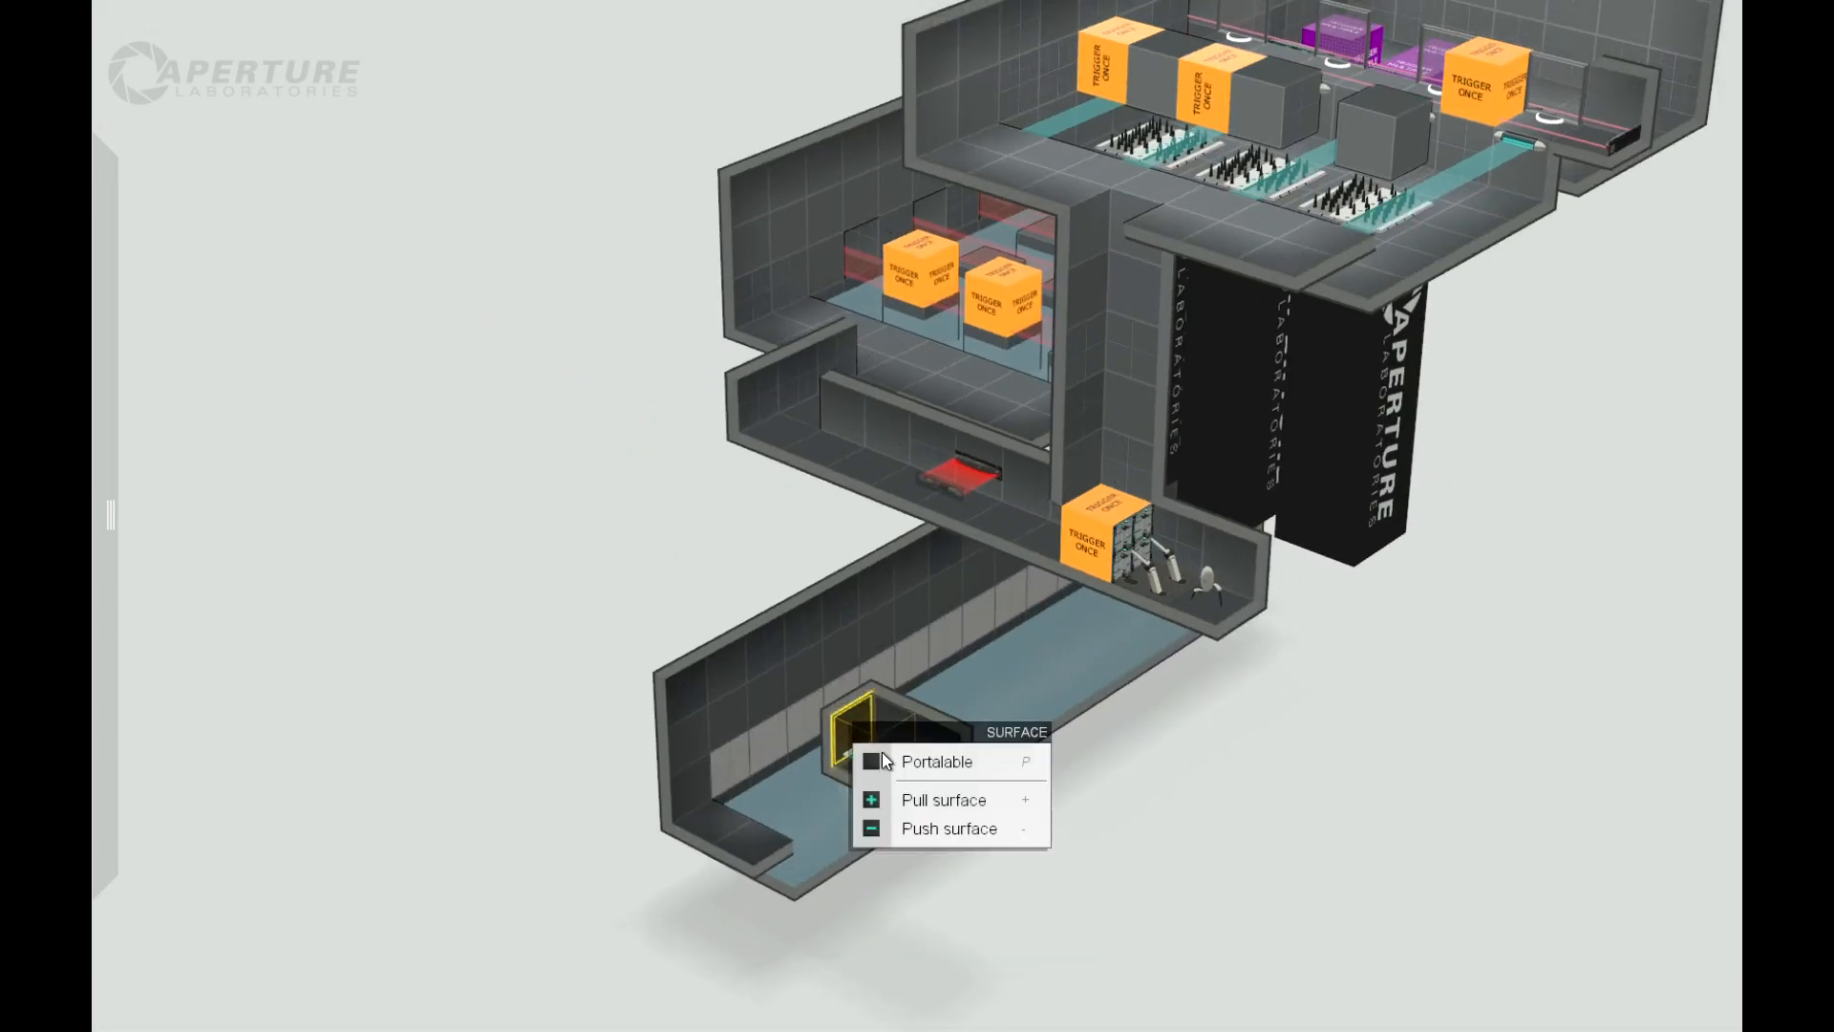
left_click(936, 761)
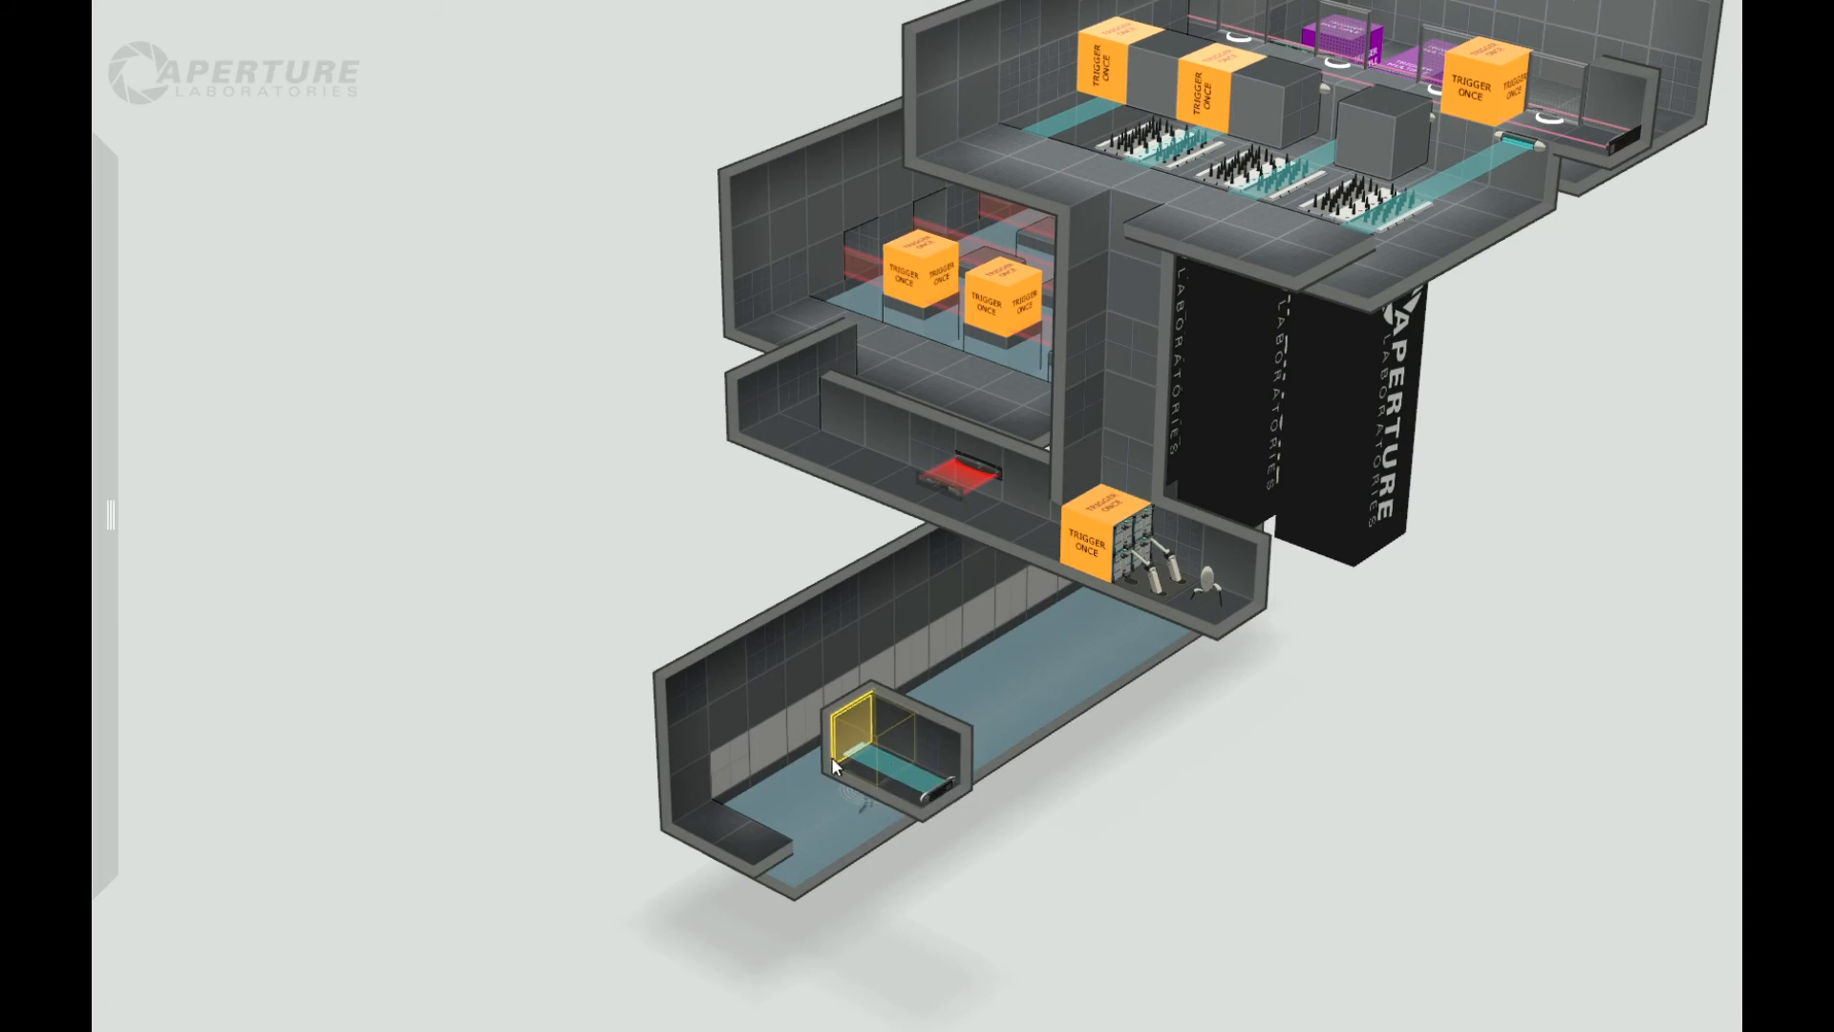
left_click_drag(887, 763, 854, 732)
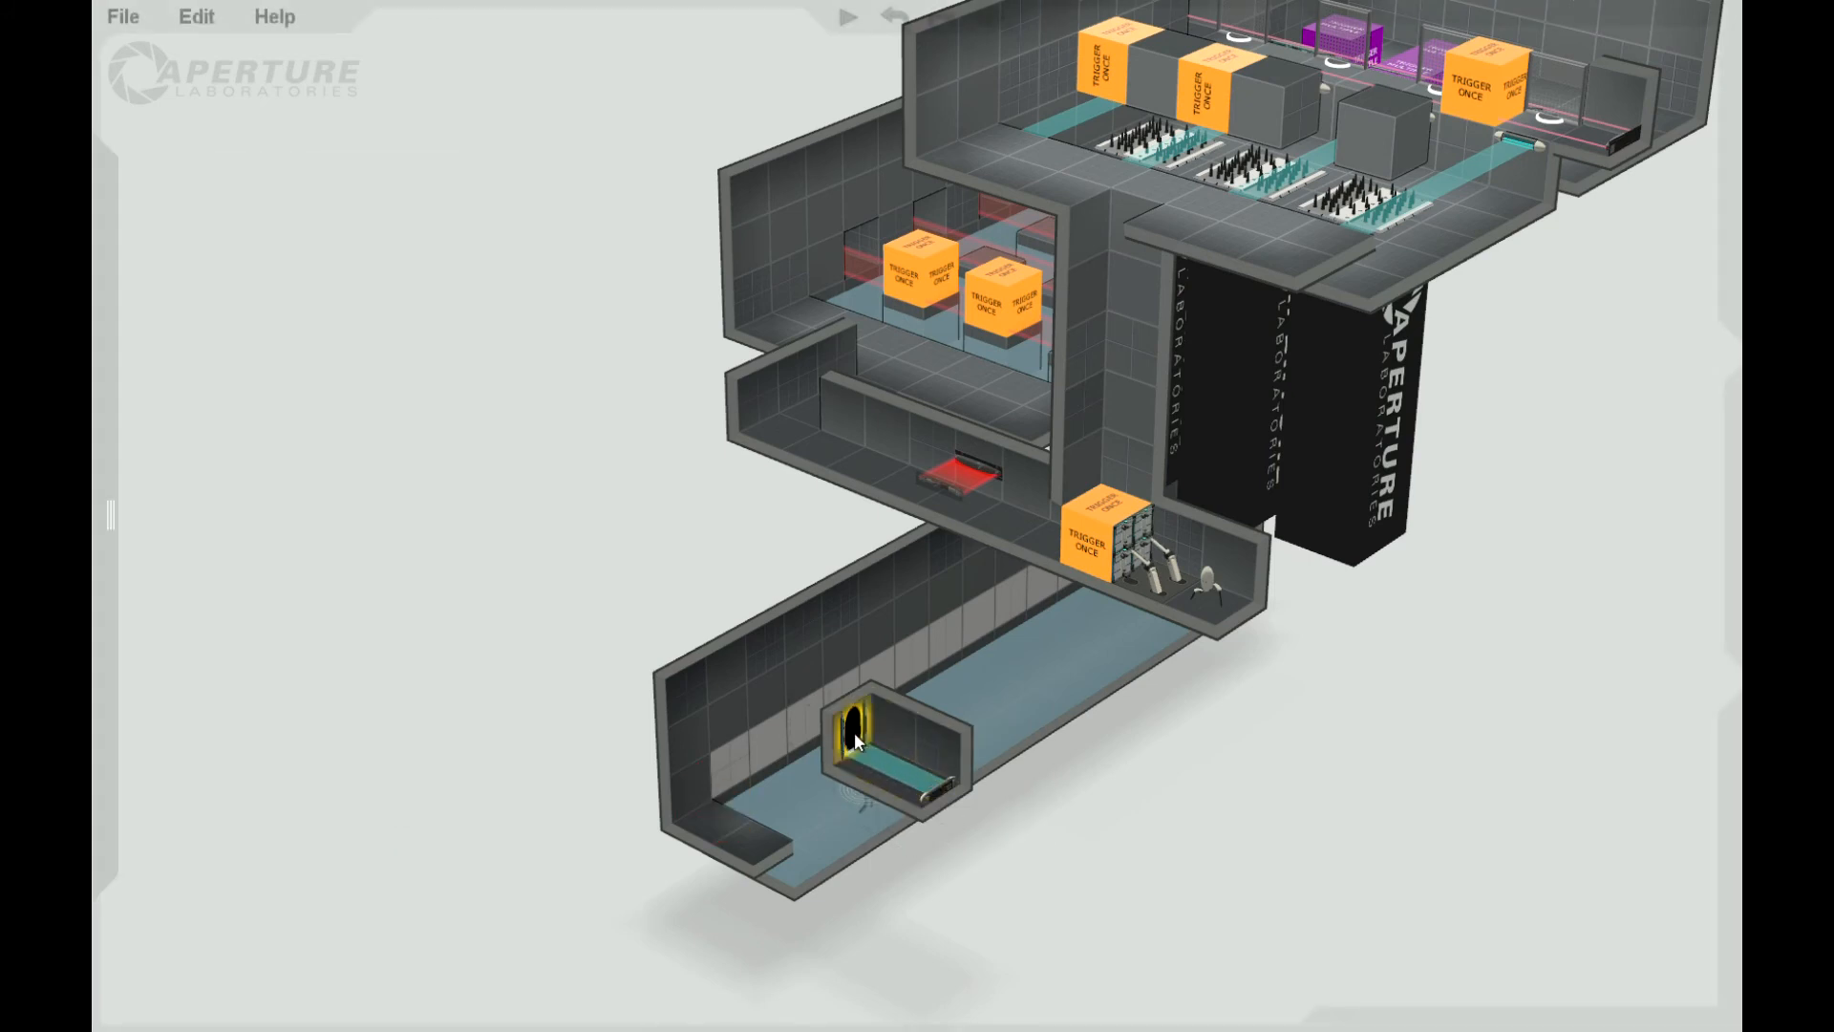
Step: Carve a second, single-tile detached chamber beside the light-bridge chamber and place a portal frame item on its wall
right_click_drag(1060, 845, 1070, 950)
left_click(944, 768)
left_click_drag(944, 768, 989, 717)
left_click(950, 743)
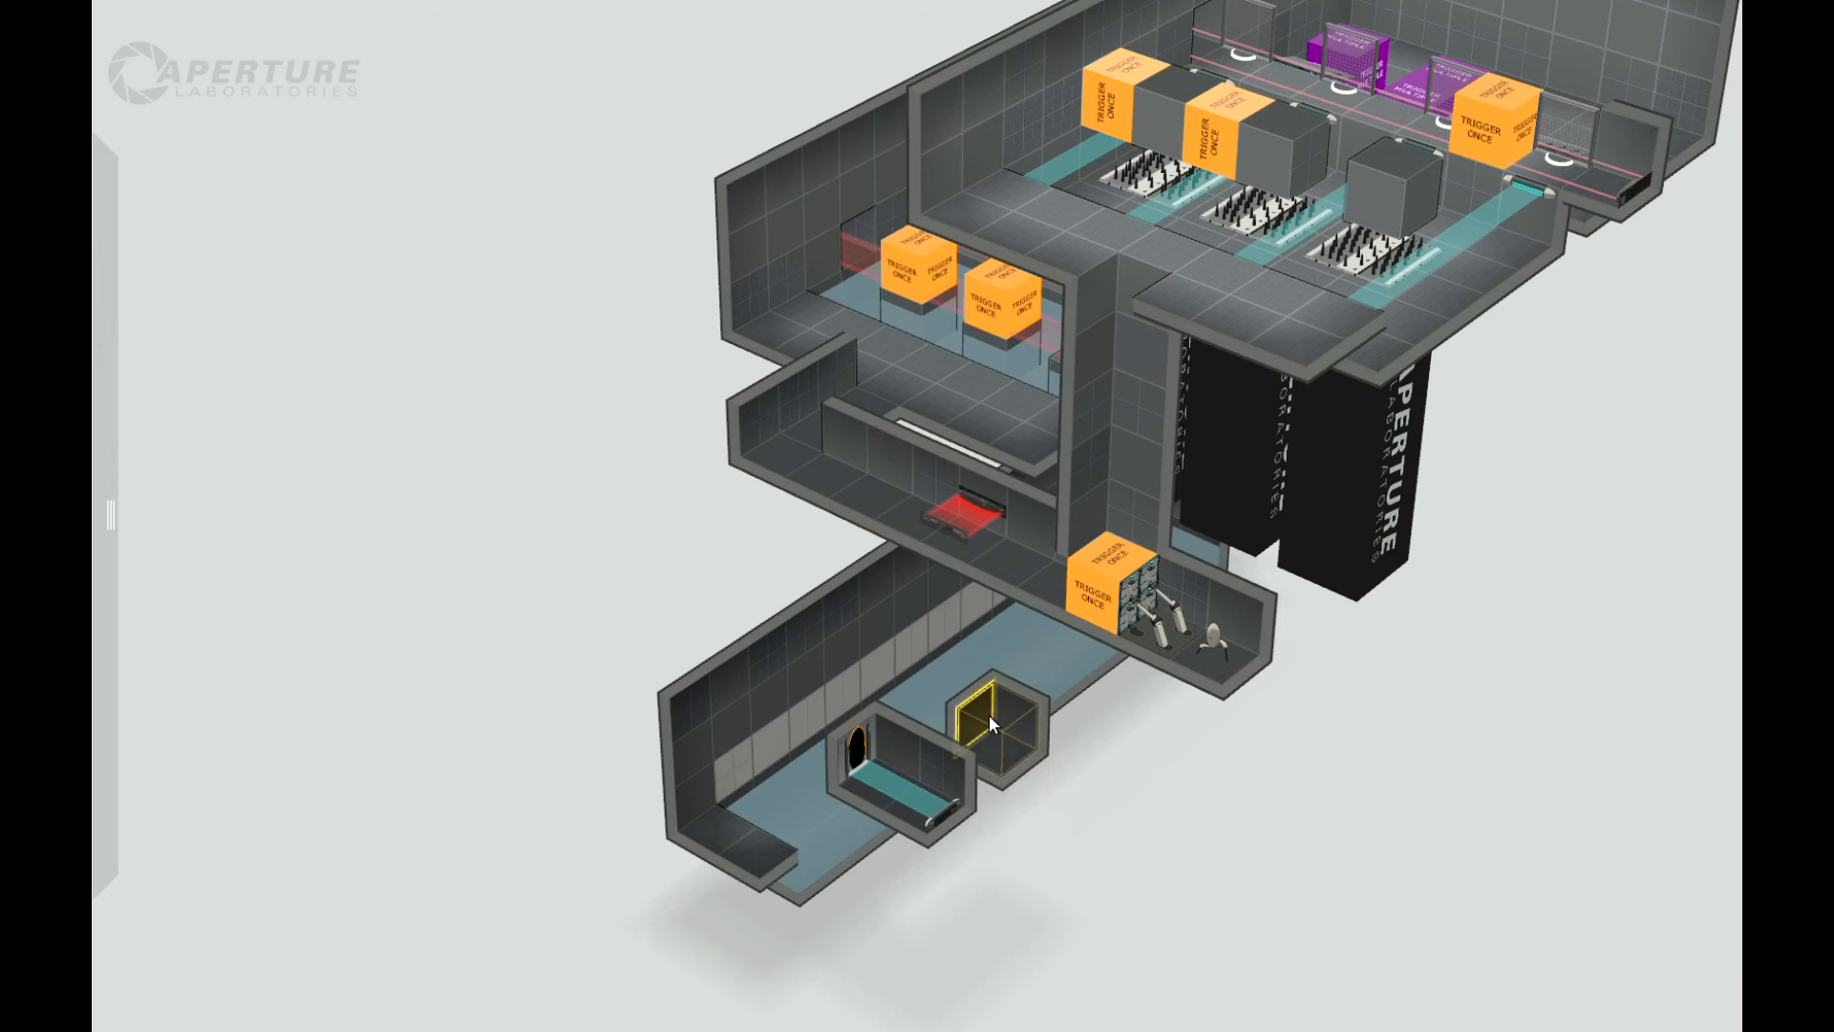
mouse_move(100, 702)
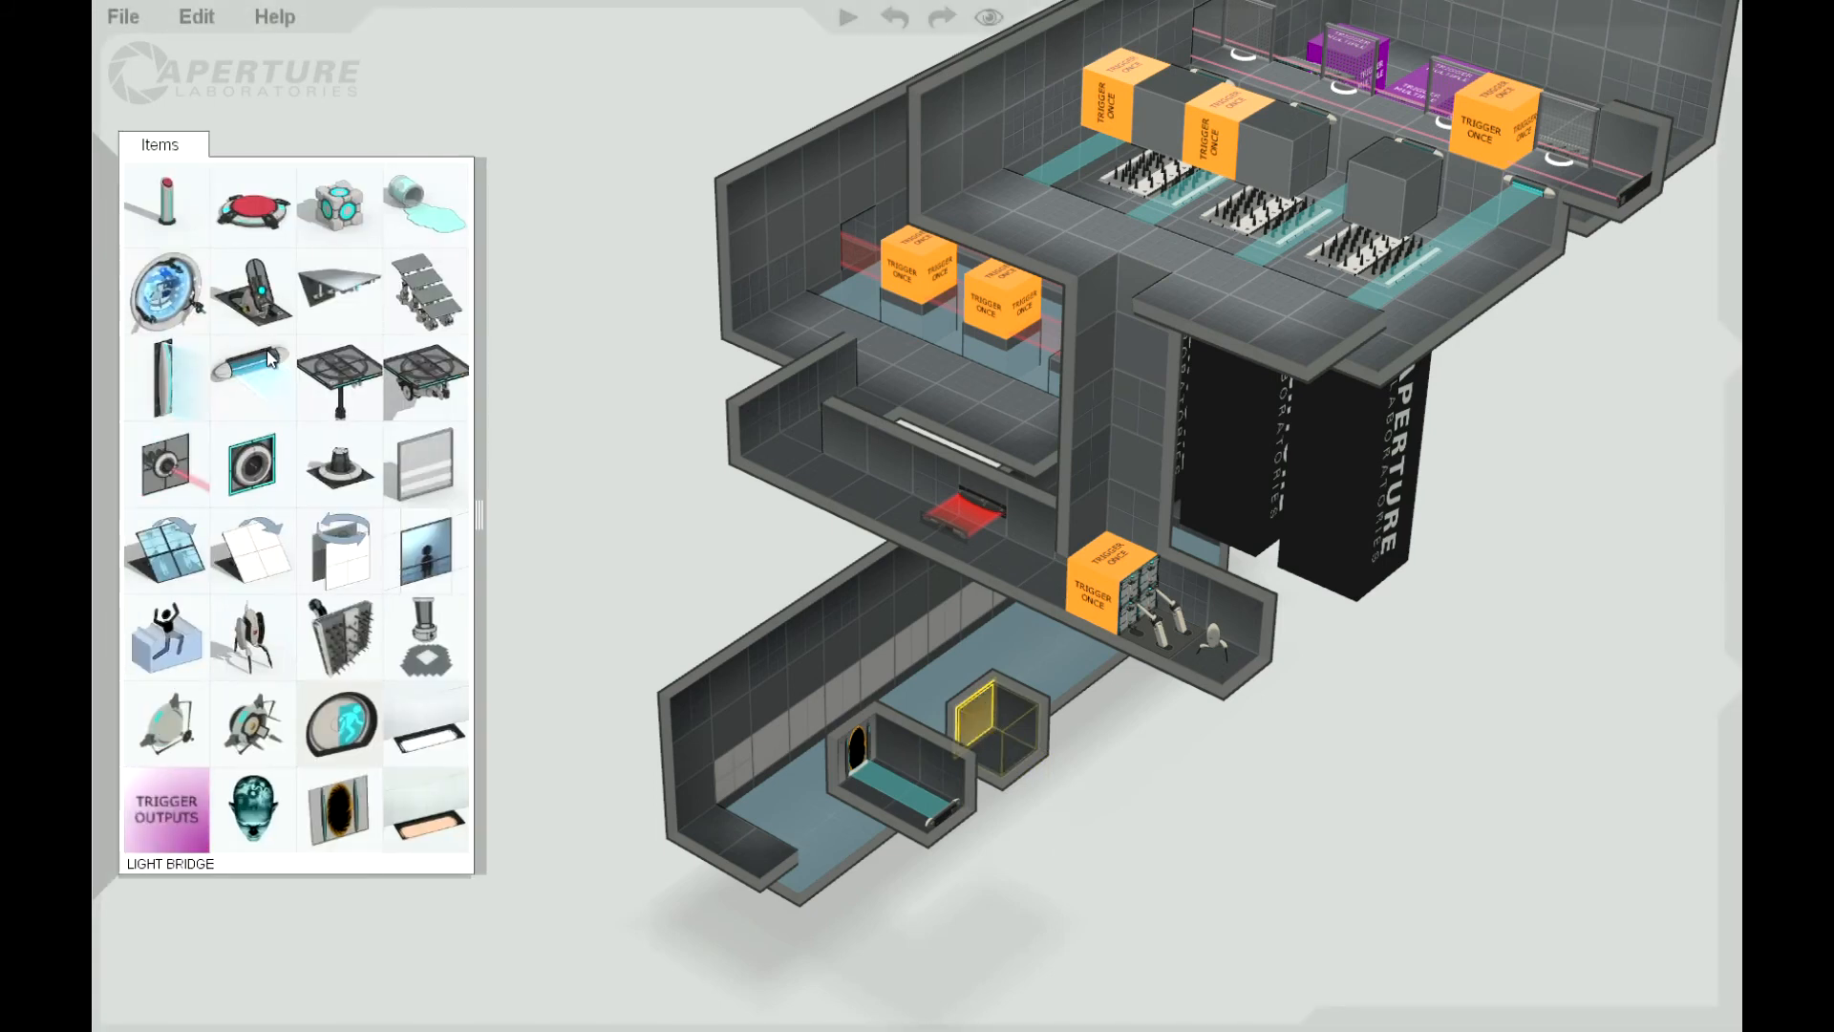
left_click_drag(363, 800, 984, 715)
Step: Place a Trigger Once volume in the vertical shaft leading down to the lower goo hall
left_click_drag(1127, 820, 931, 765)
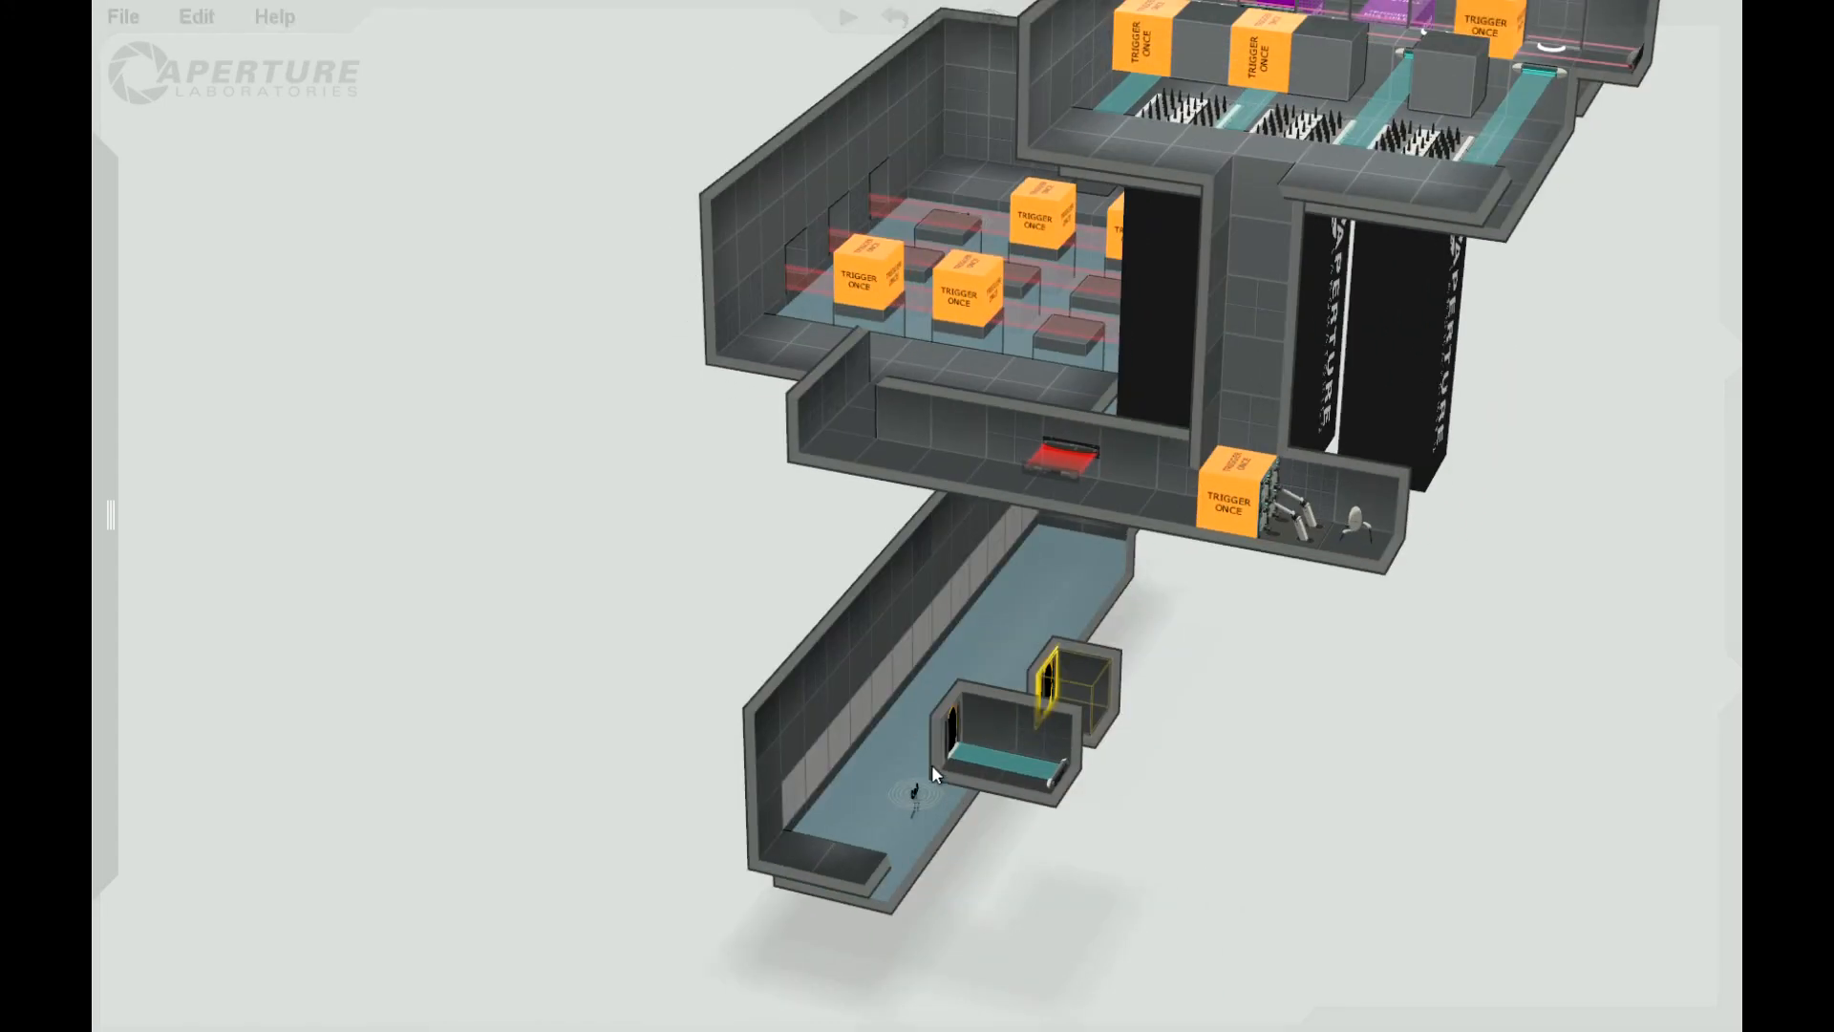
right_click_drag(1232, 876, 1199, 529)
mouse_move(109, 497)
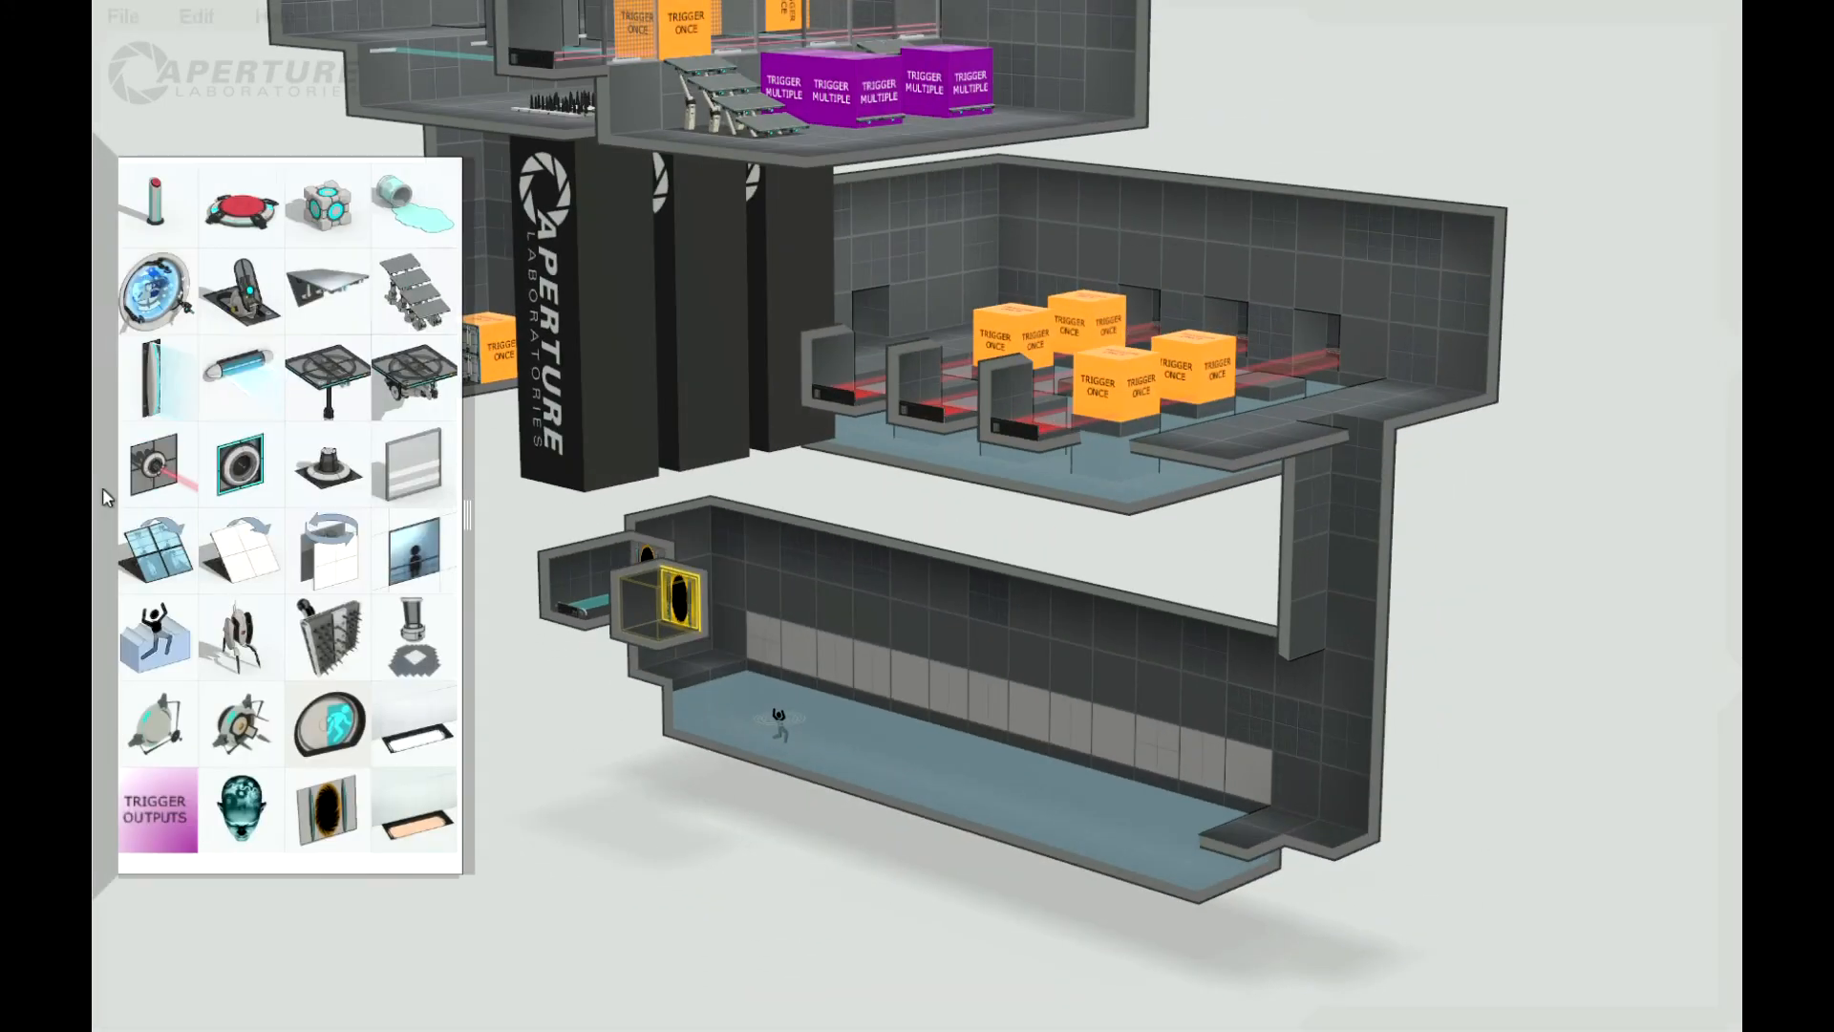
left_click_drag(199, 846, 1458, 764)
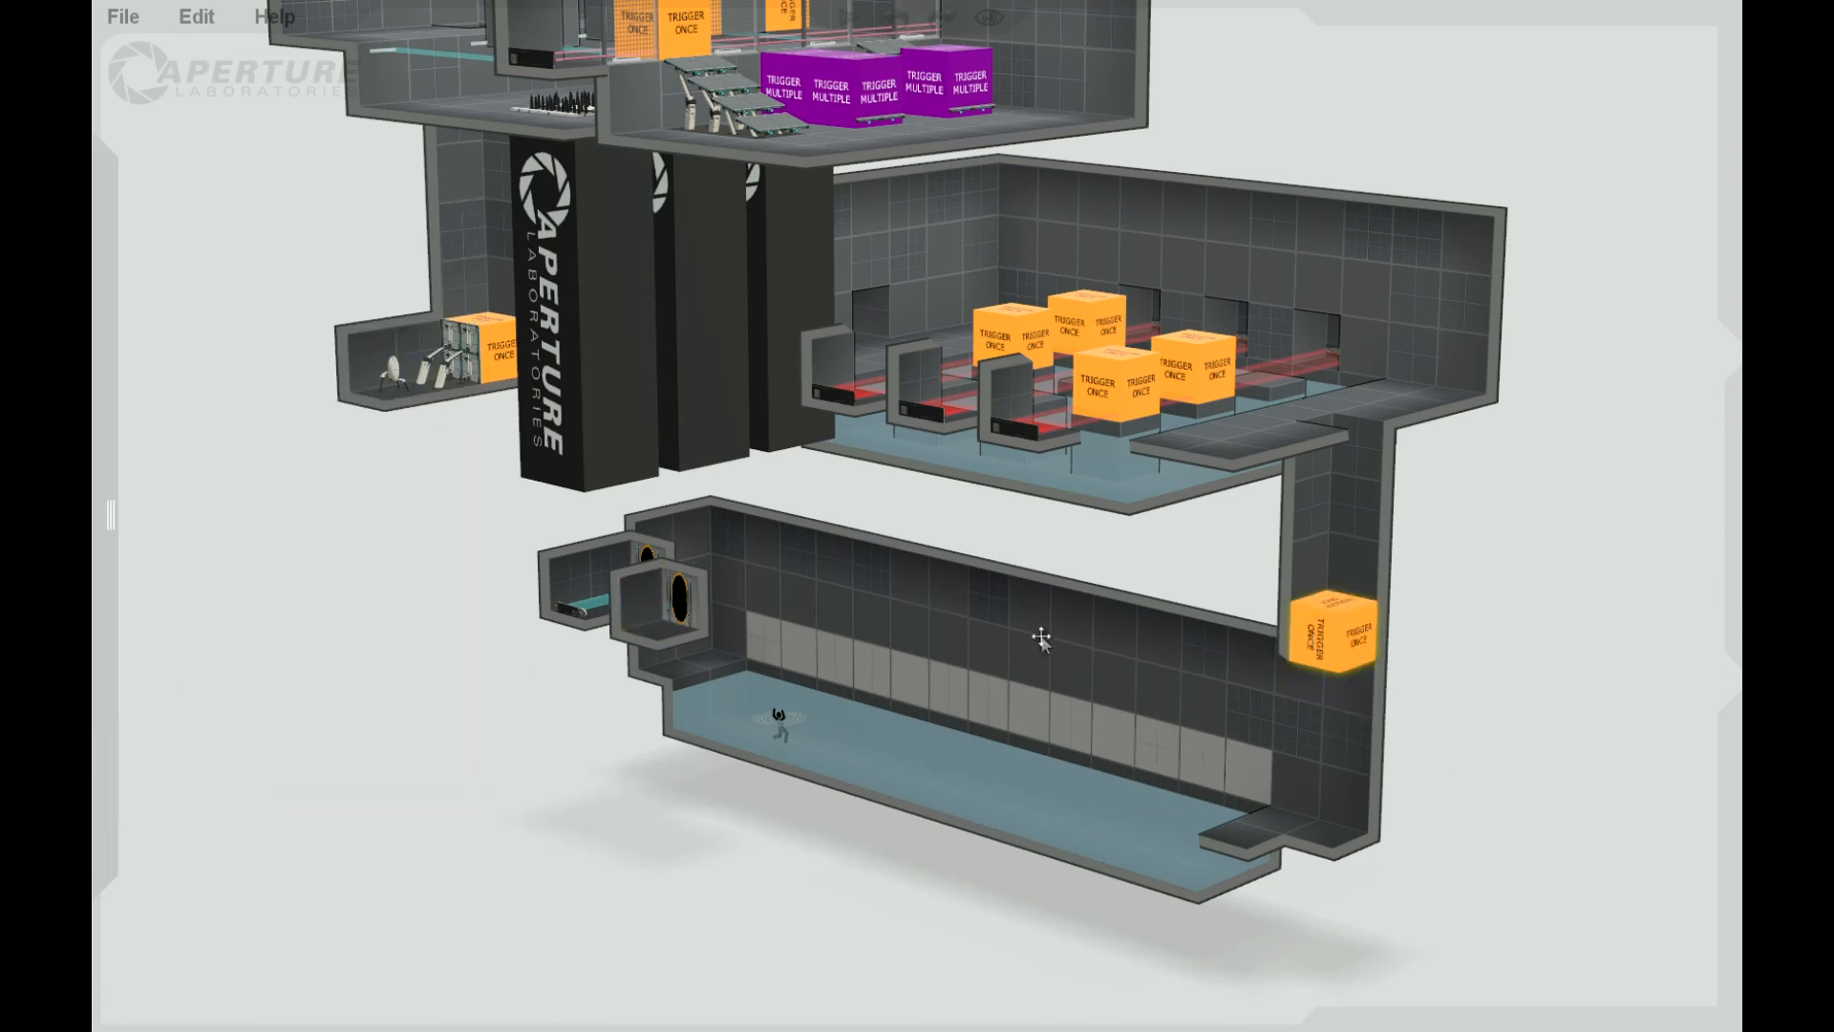
Step: Mount four light strips in a row on the lower goo hall's long wall, just above the portalable panels
right_click_drag(646, 542, 648, 662)
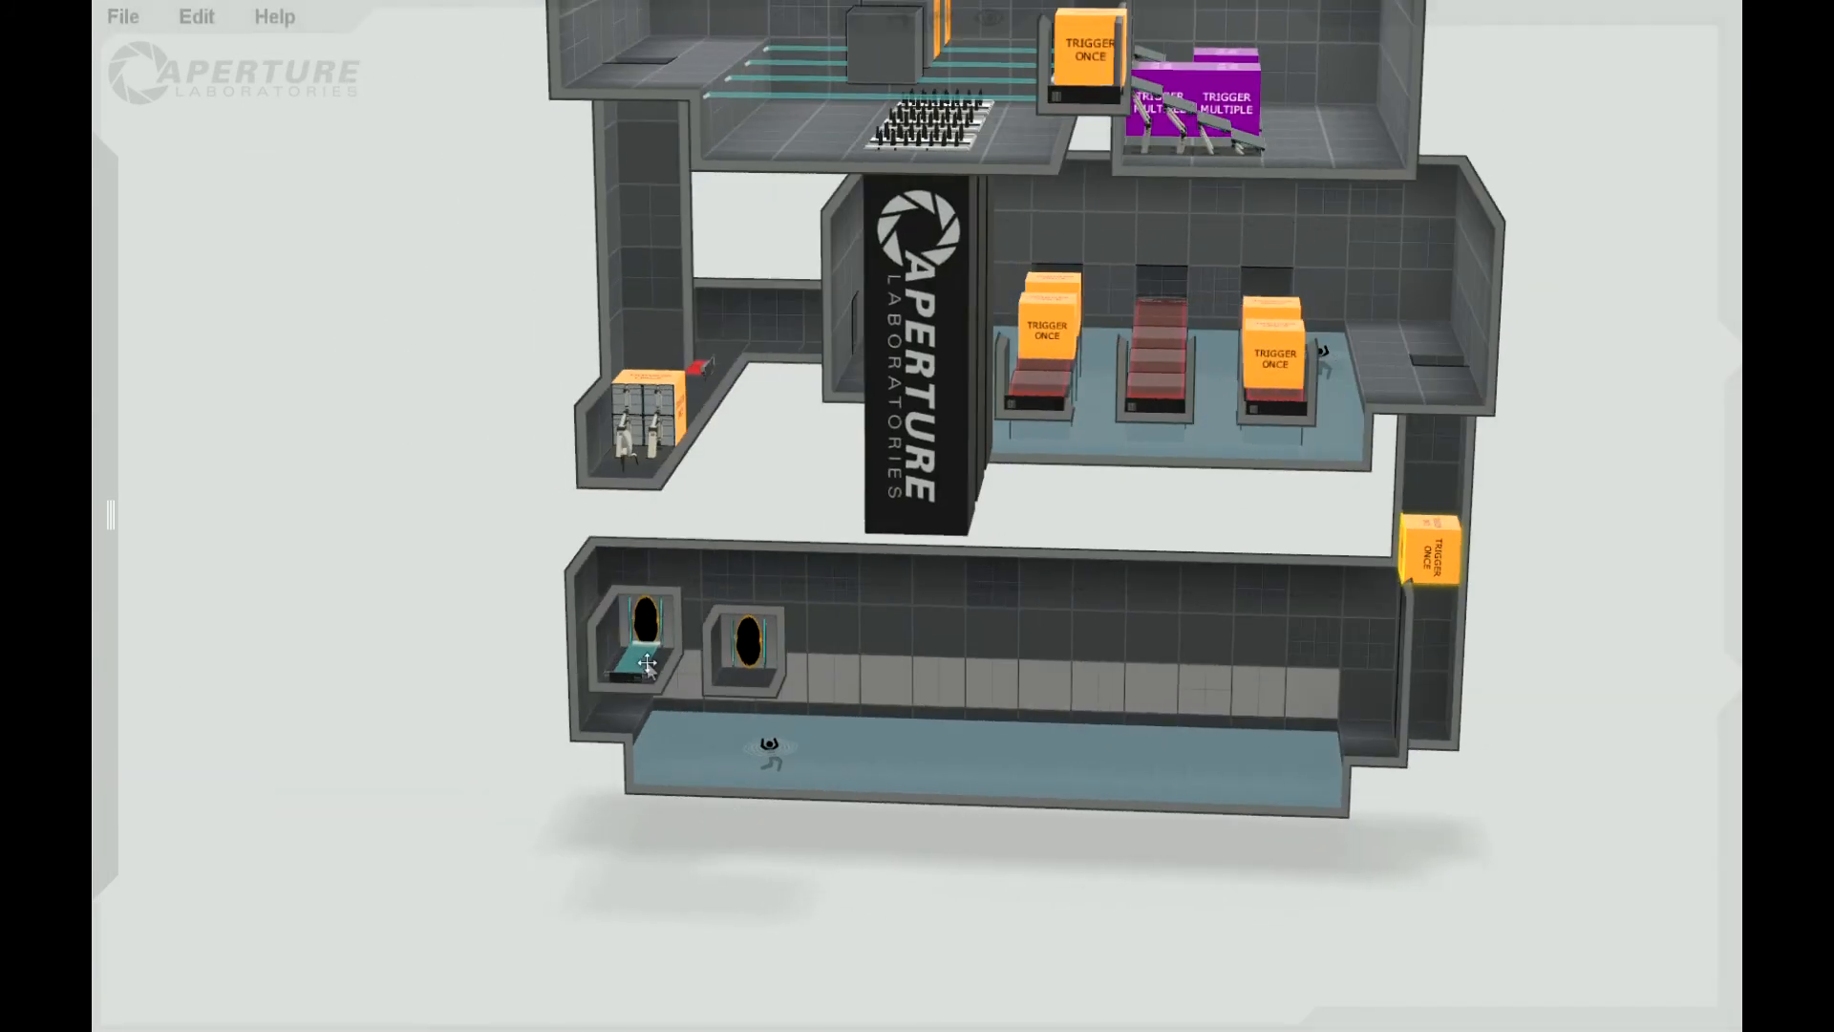
right_click_drag(980, 914, 1267, 718)
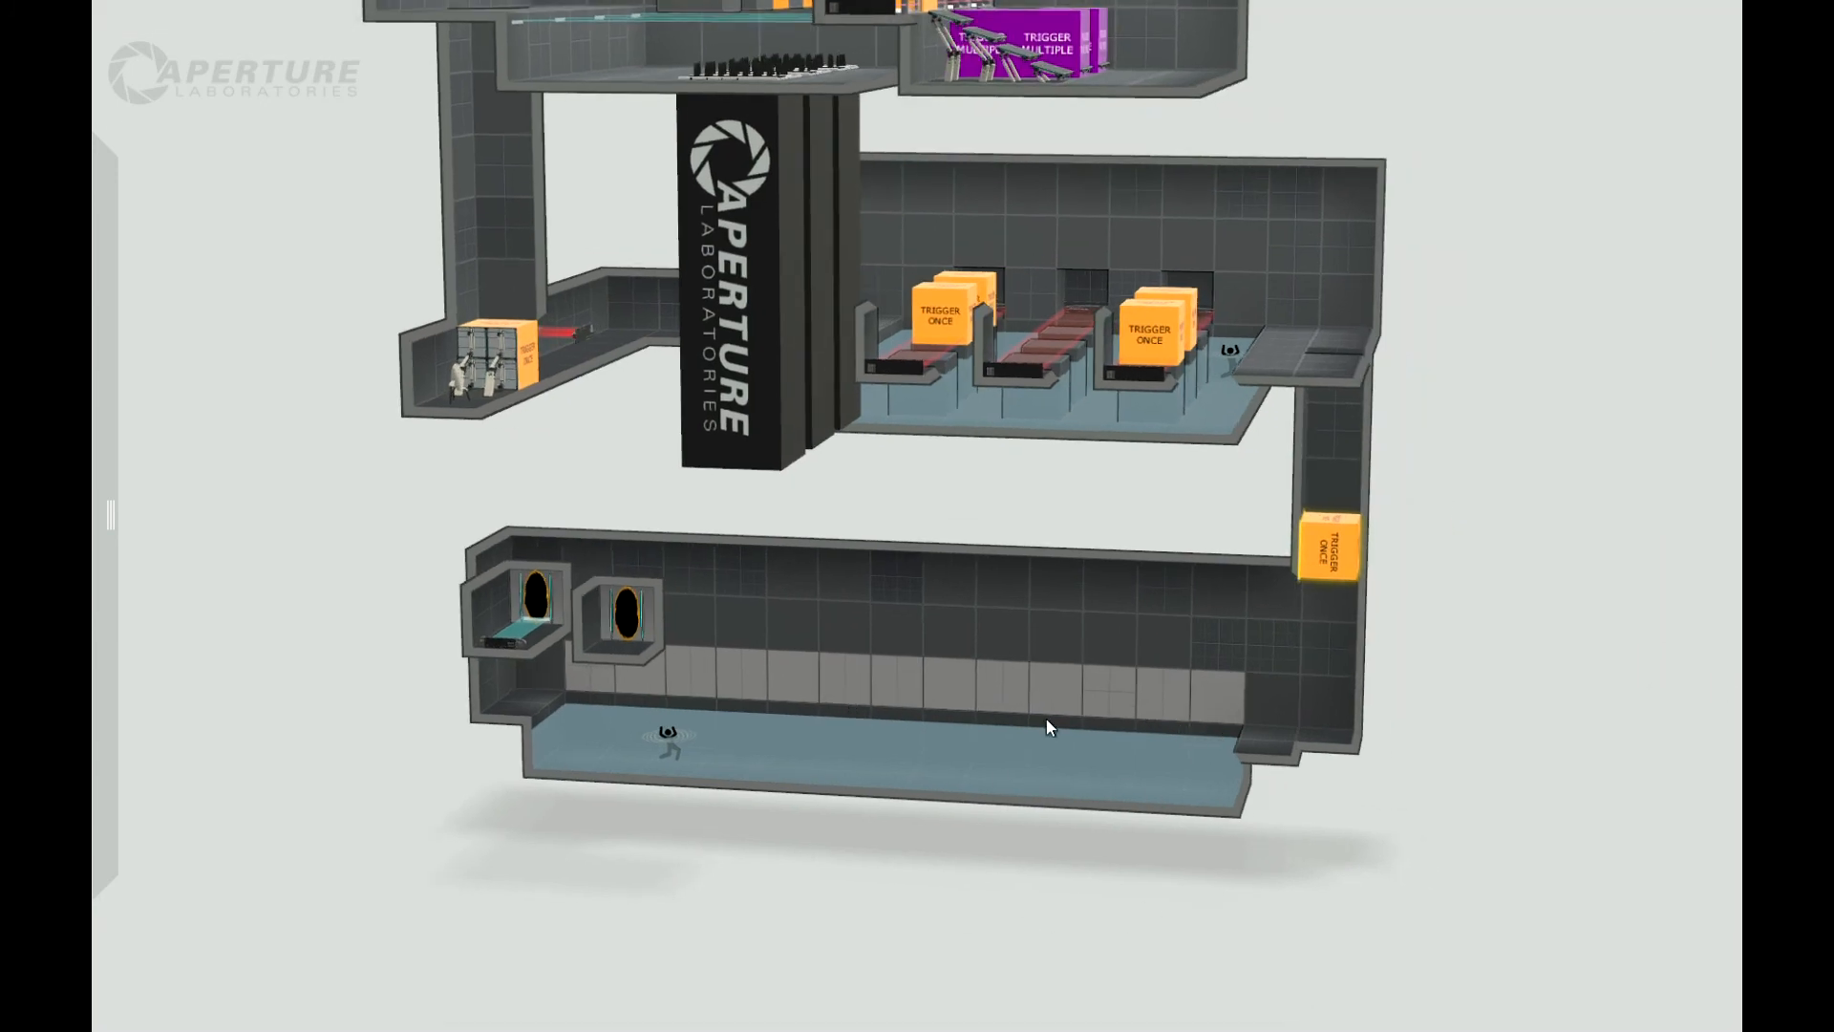
left_click_drag(1017, 934, 1003, 958)
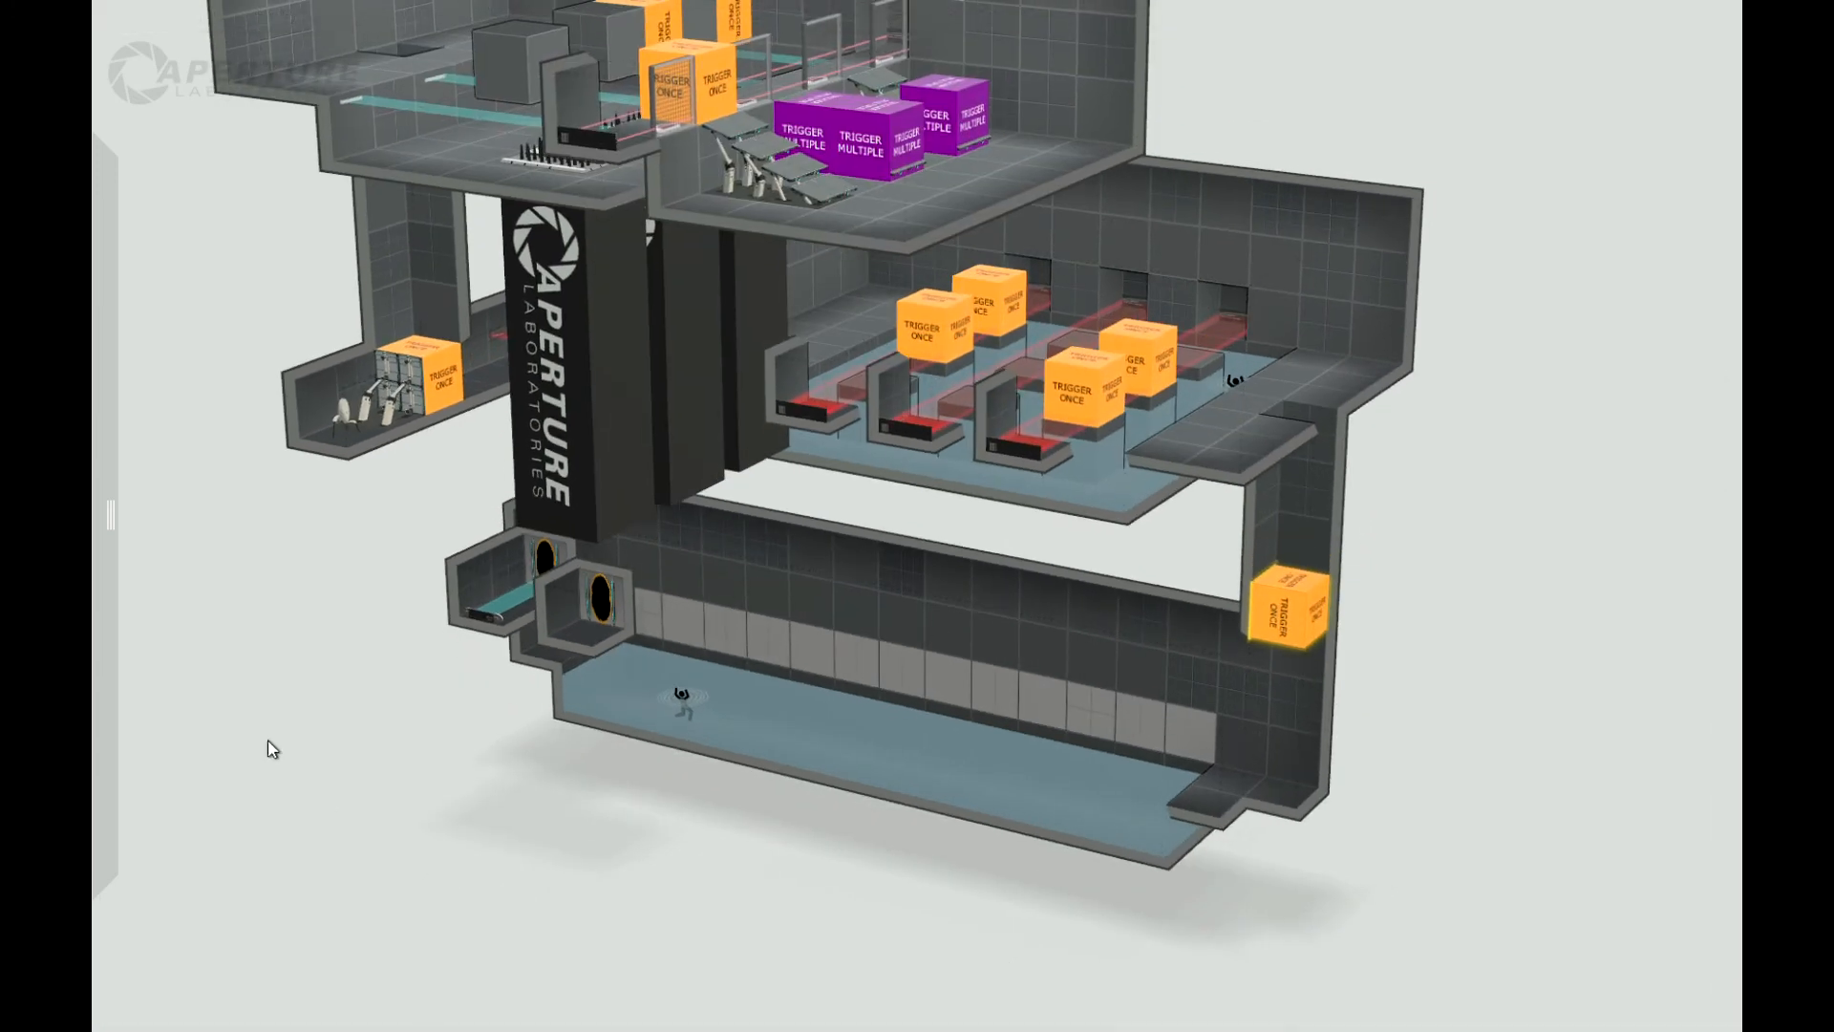
mouse_move(133, 791)
left_click_drag(415, 777, 1138, 669)
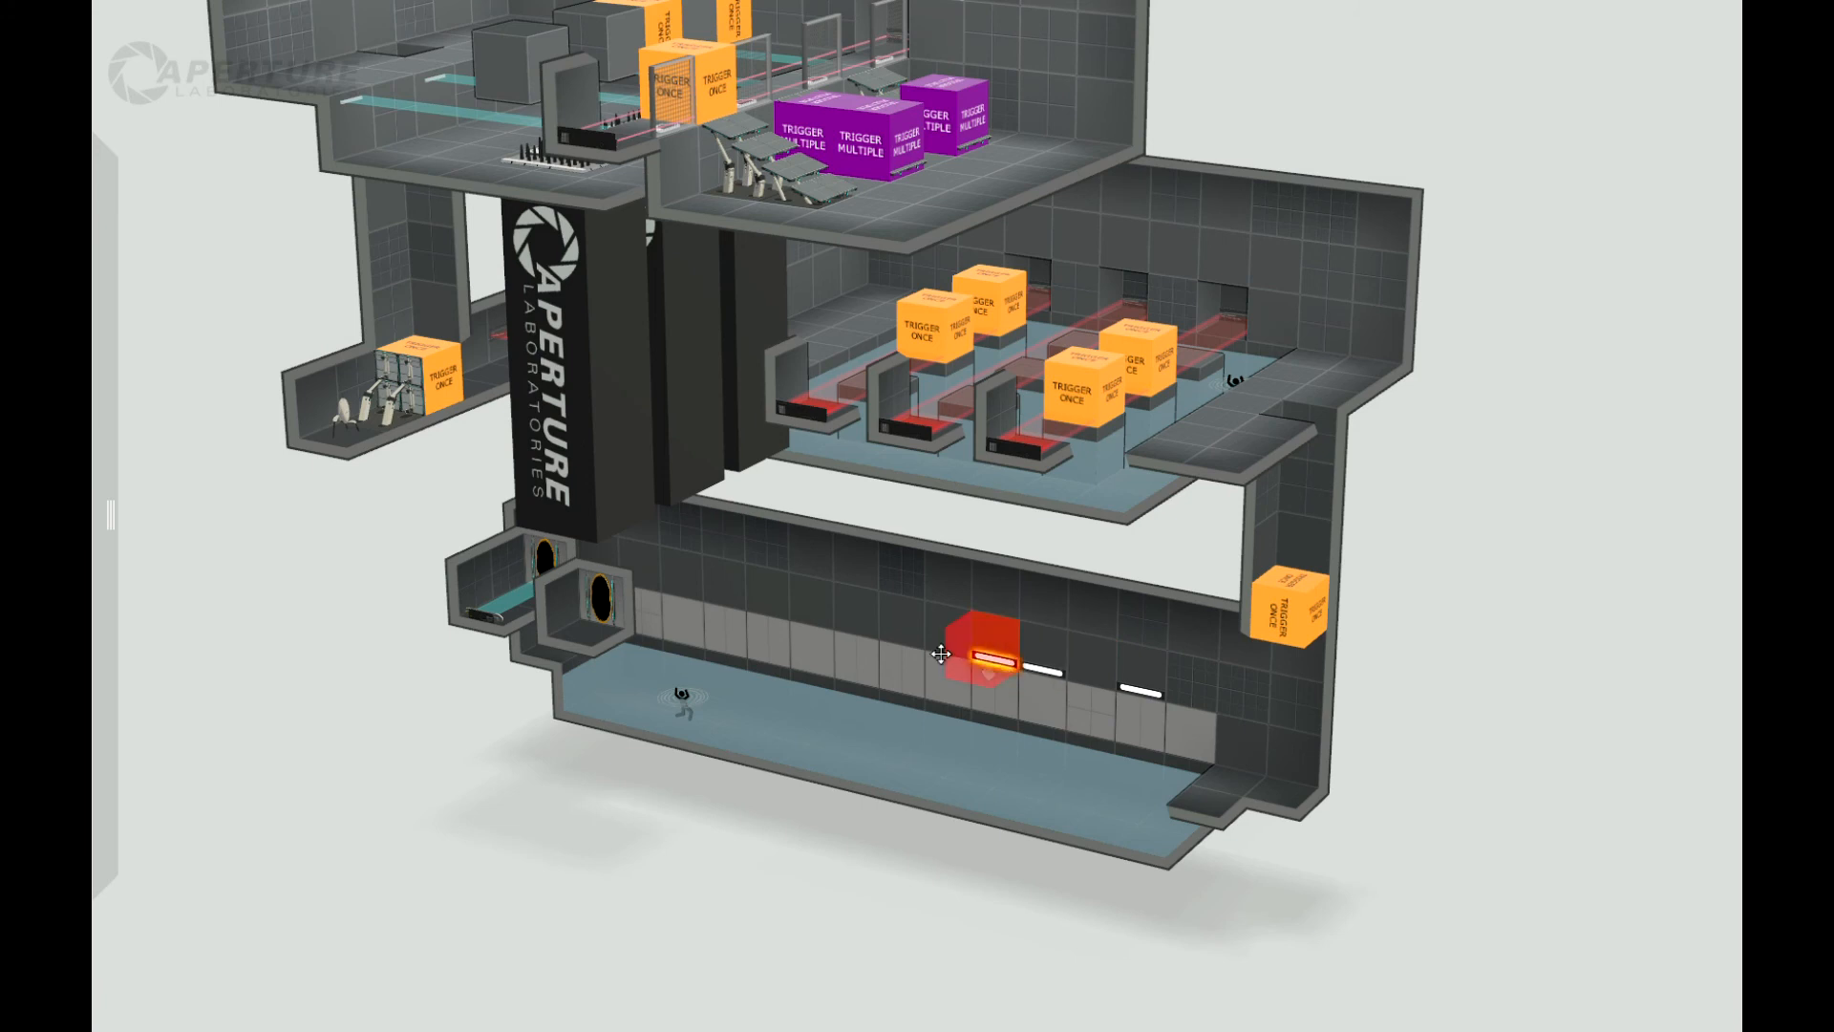
left_click_drag(945, 920, 1116, 699)
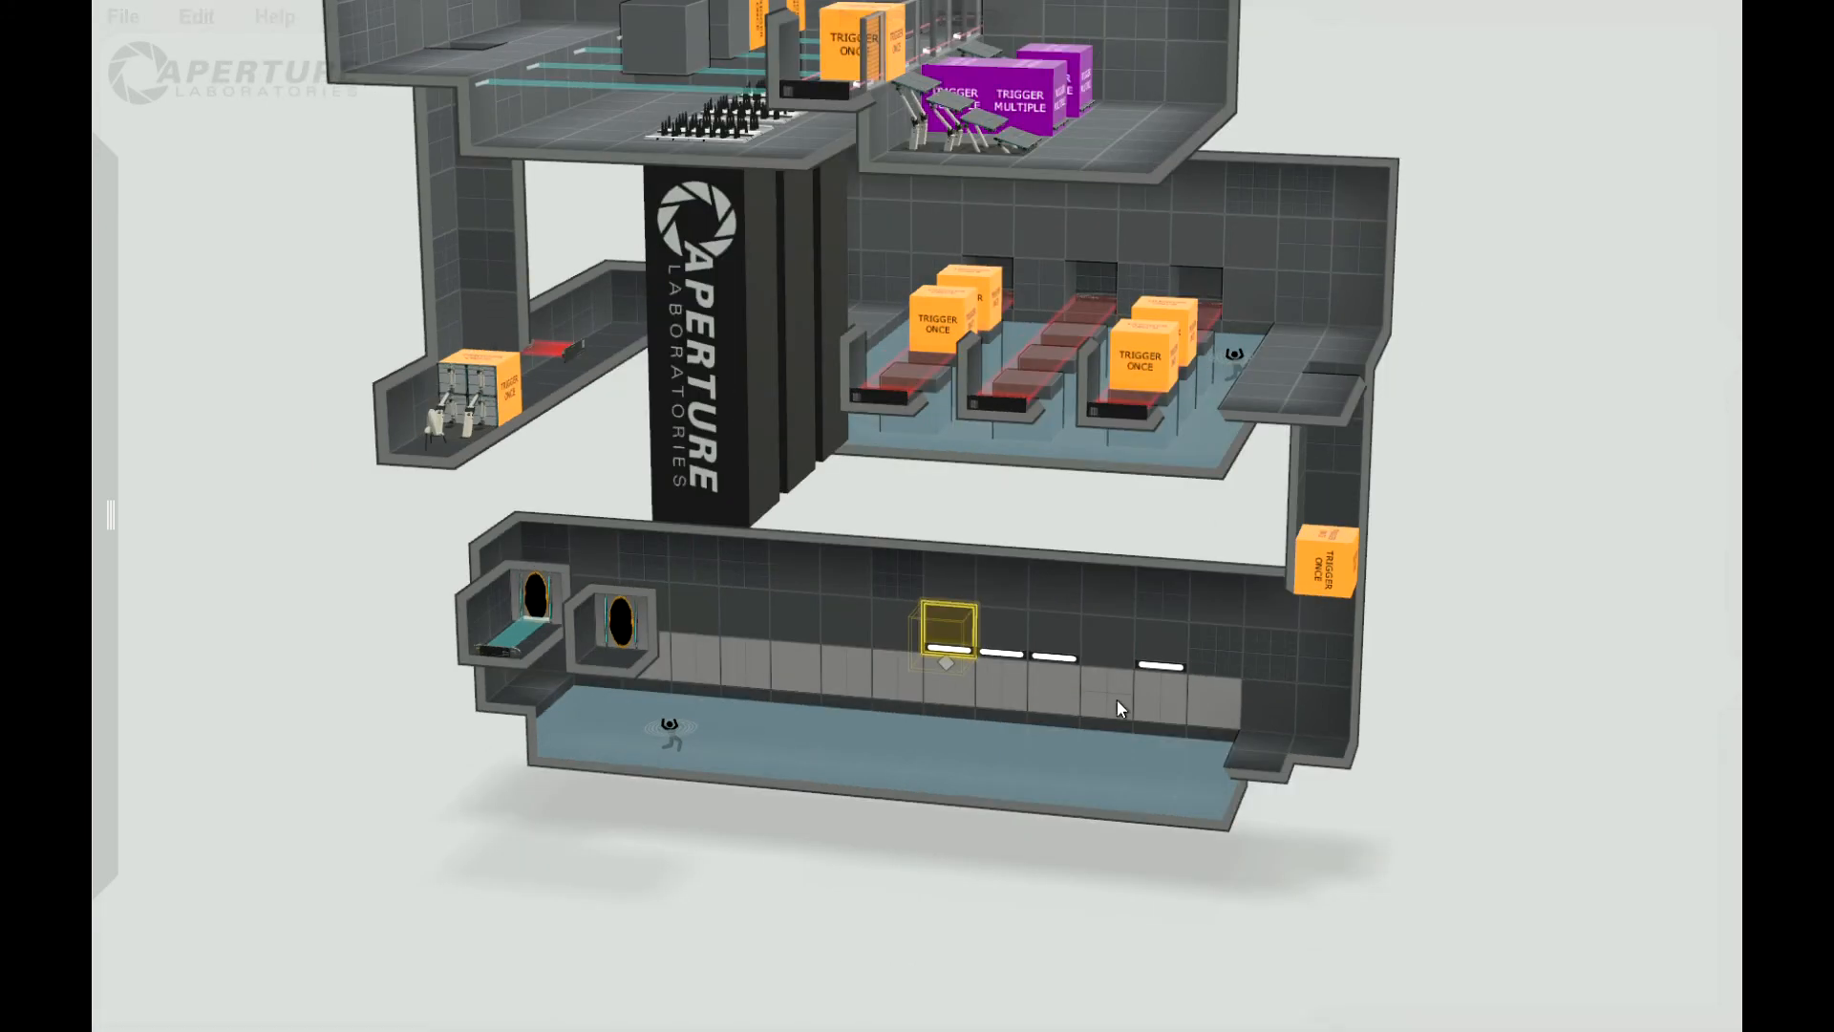
Step: Place a Trigger Once volume over the goo in the lower hall, near the shaft end of the portalable panels
mouse_move(123, 577)
left_click_drag(187, 799, 1123, 690)
left_click_drag(1011, 913, 929, 919)
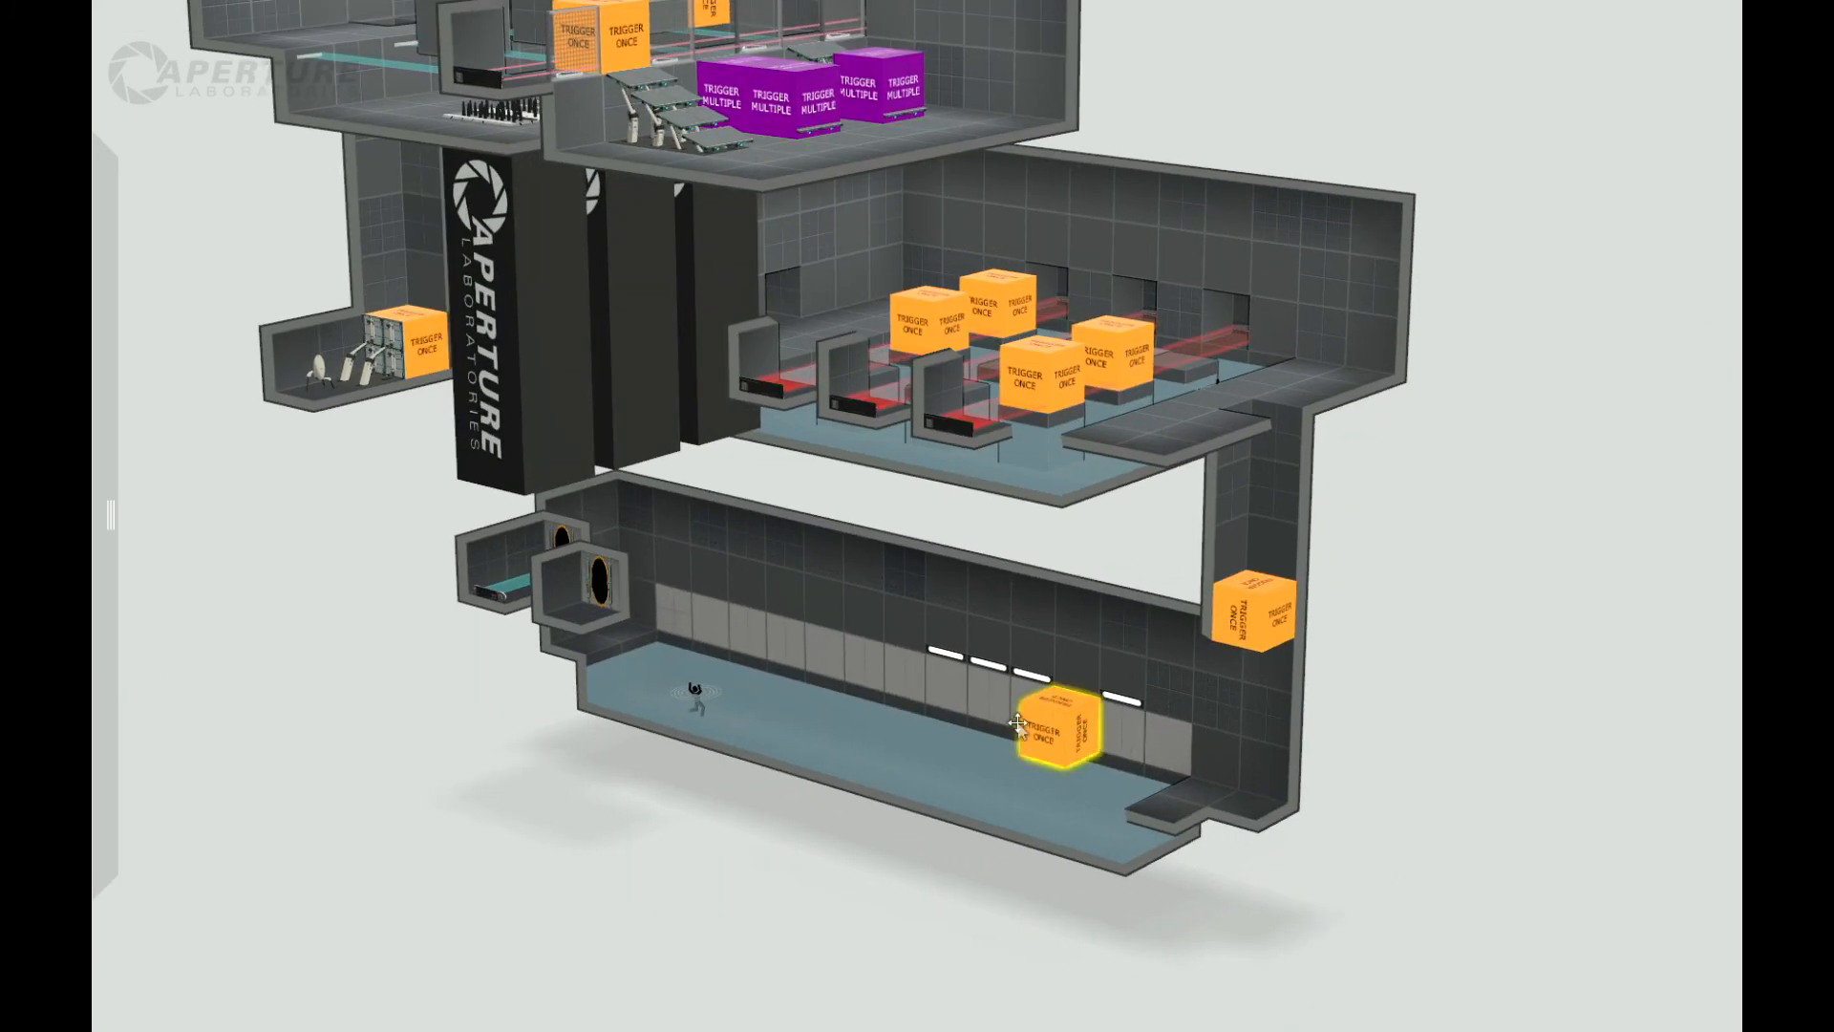
left_click_drag(587, 825, 576, 770)
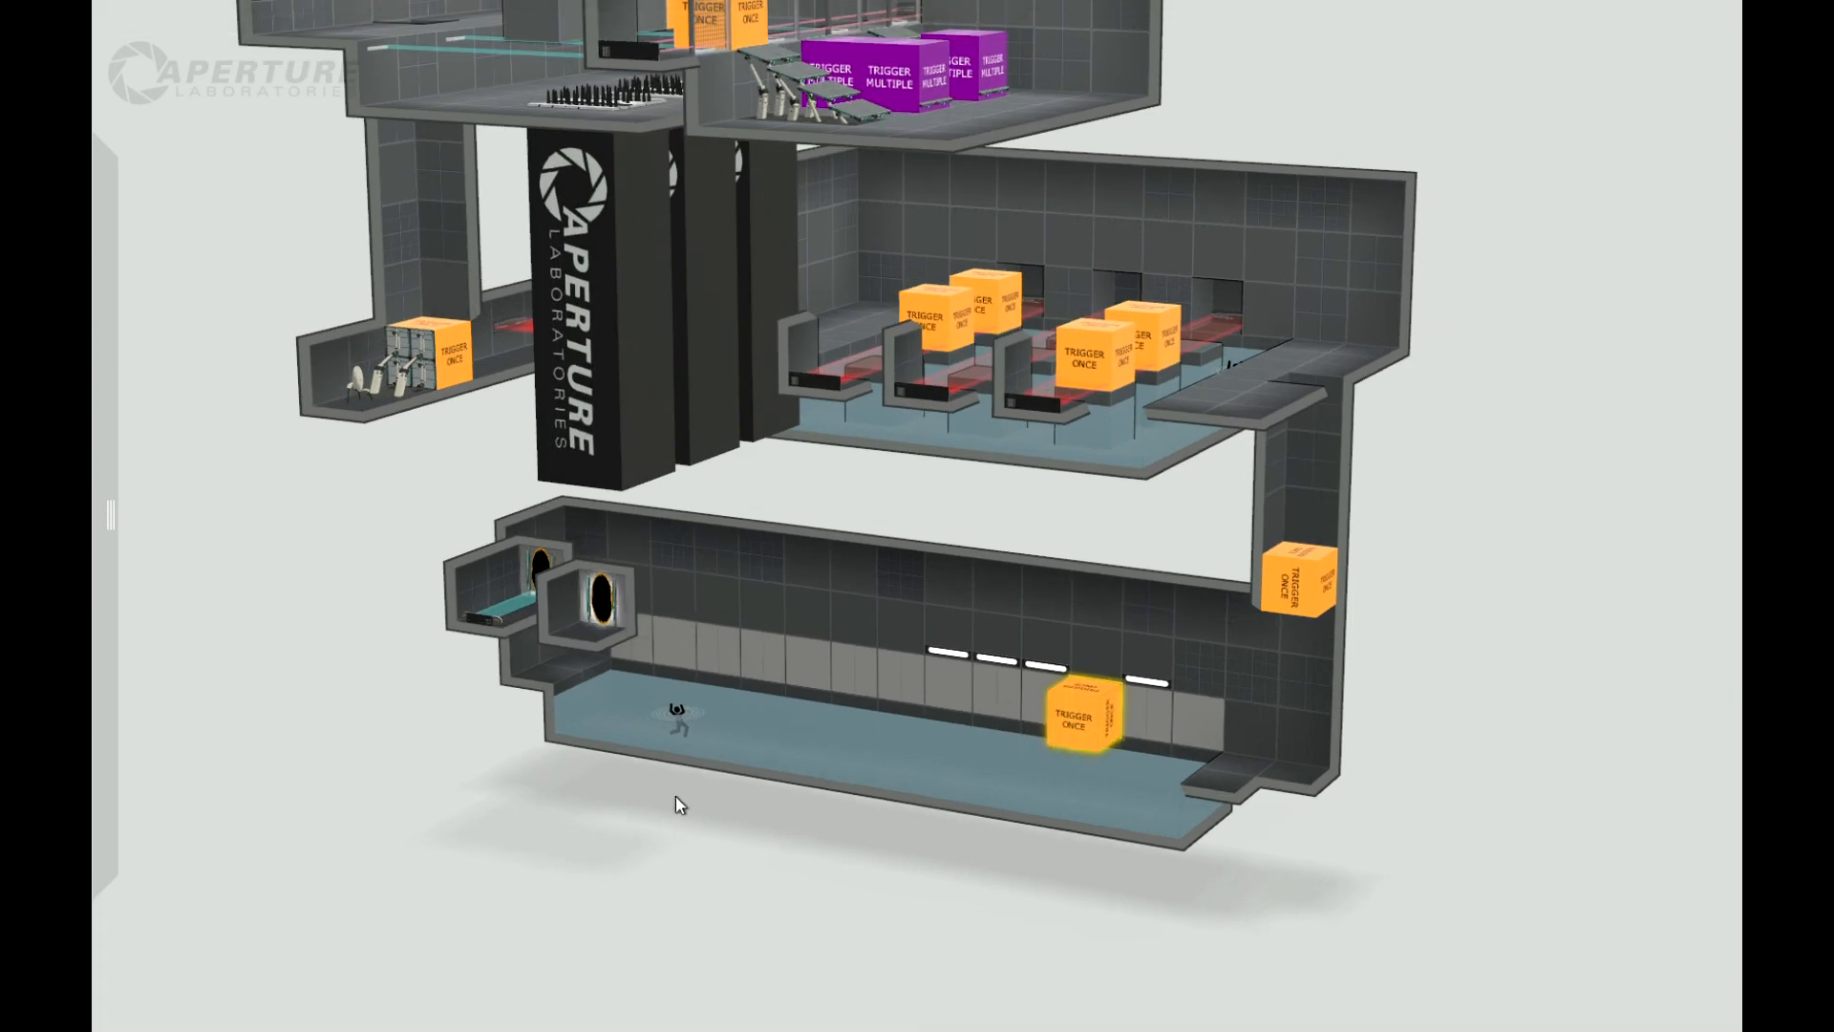
Step: Add three more Trigger Once volumes over the goo, spaced along the lower hall towards its far end
right_click_drag(1585, 762, 1100, 728)
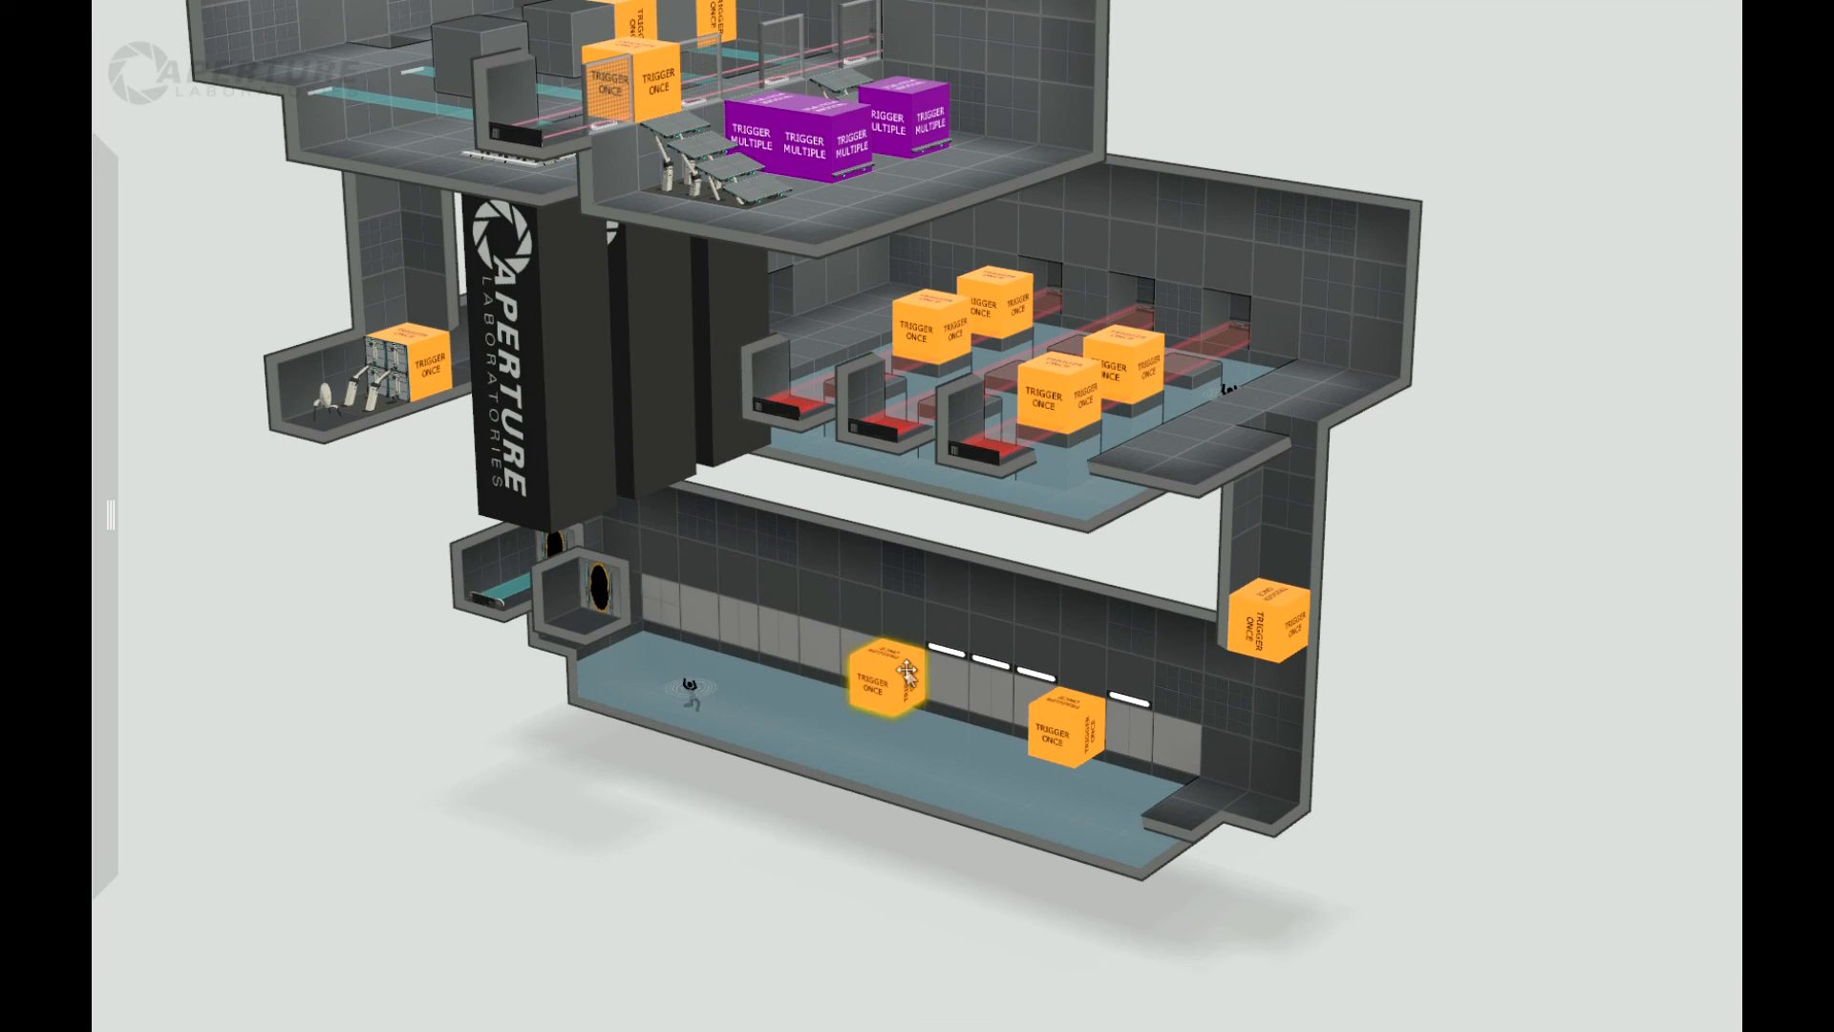
right_click_drag(606, 821, 596, 736)
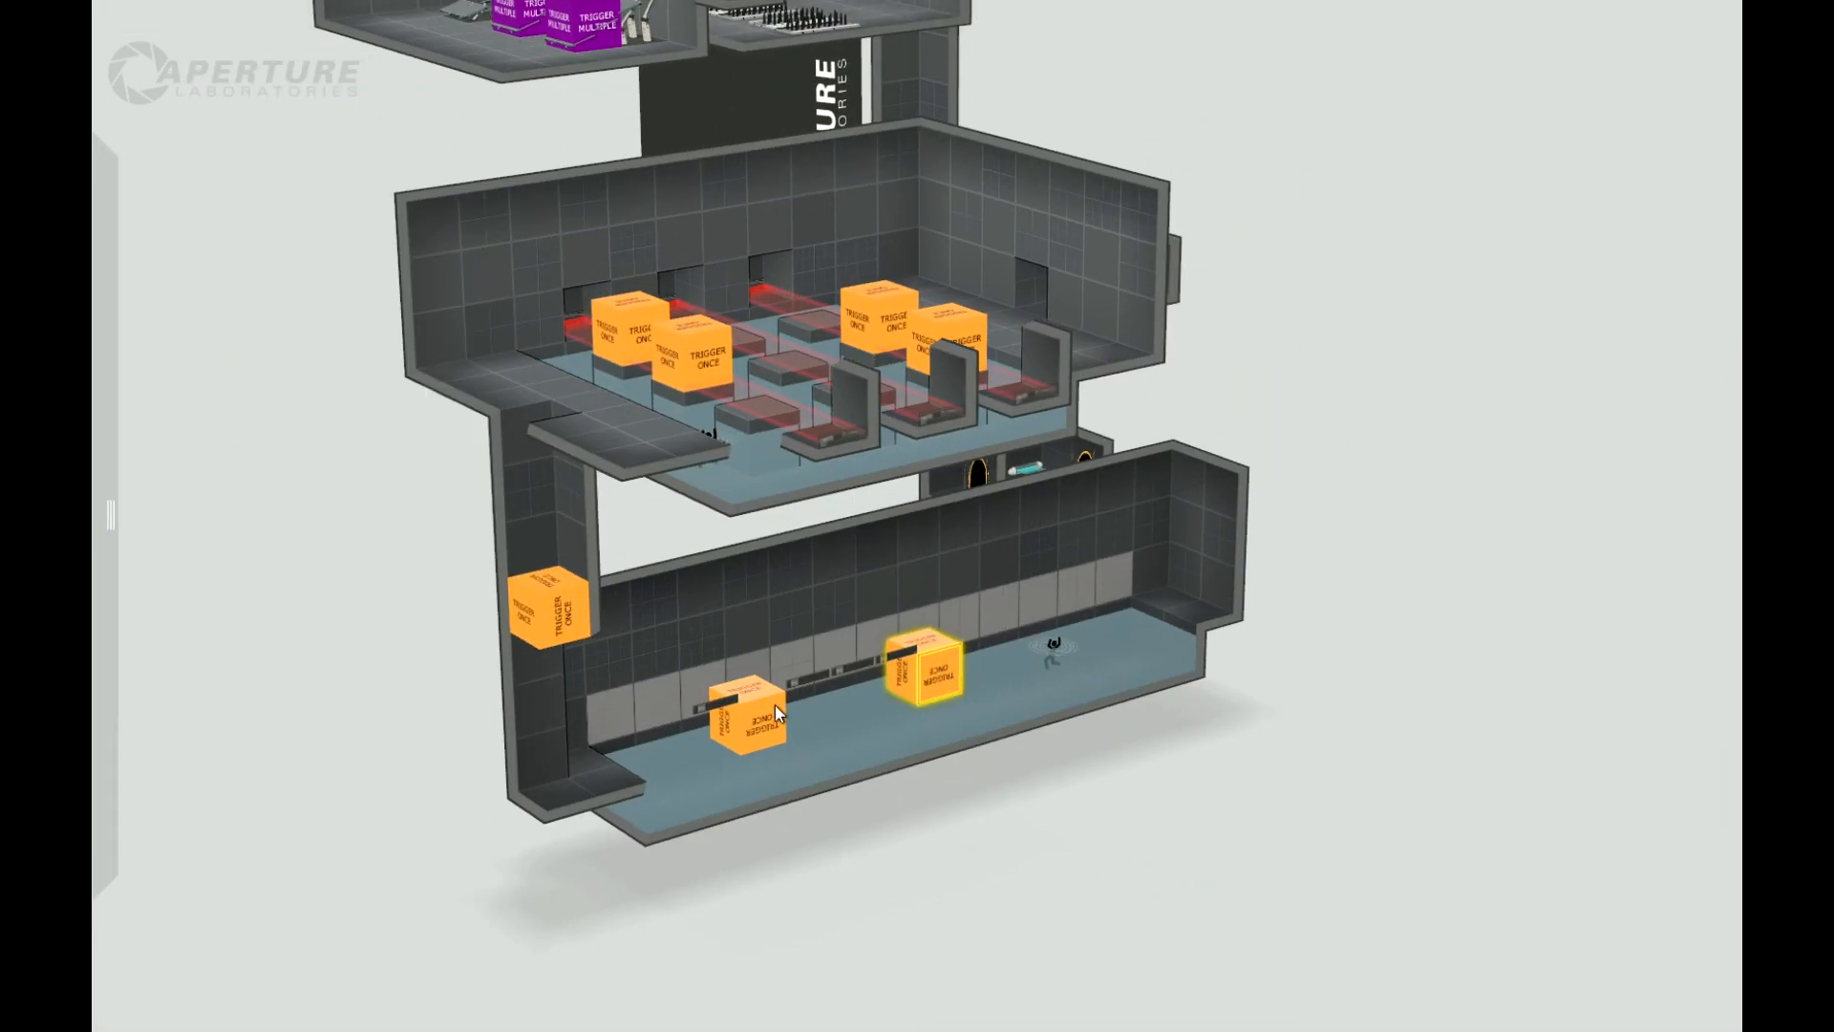
right_click_drag(350, 872, 747, 677)
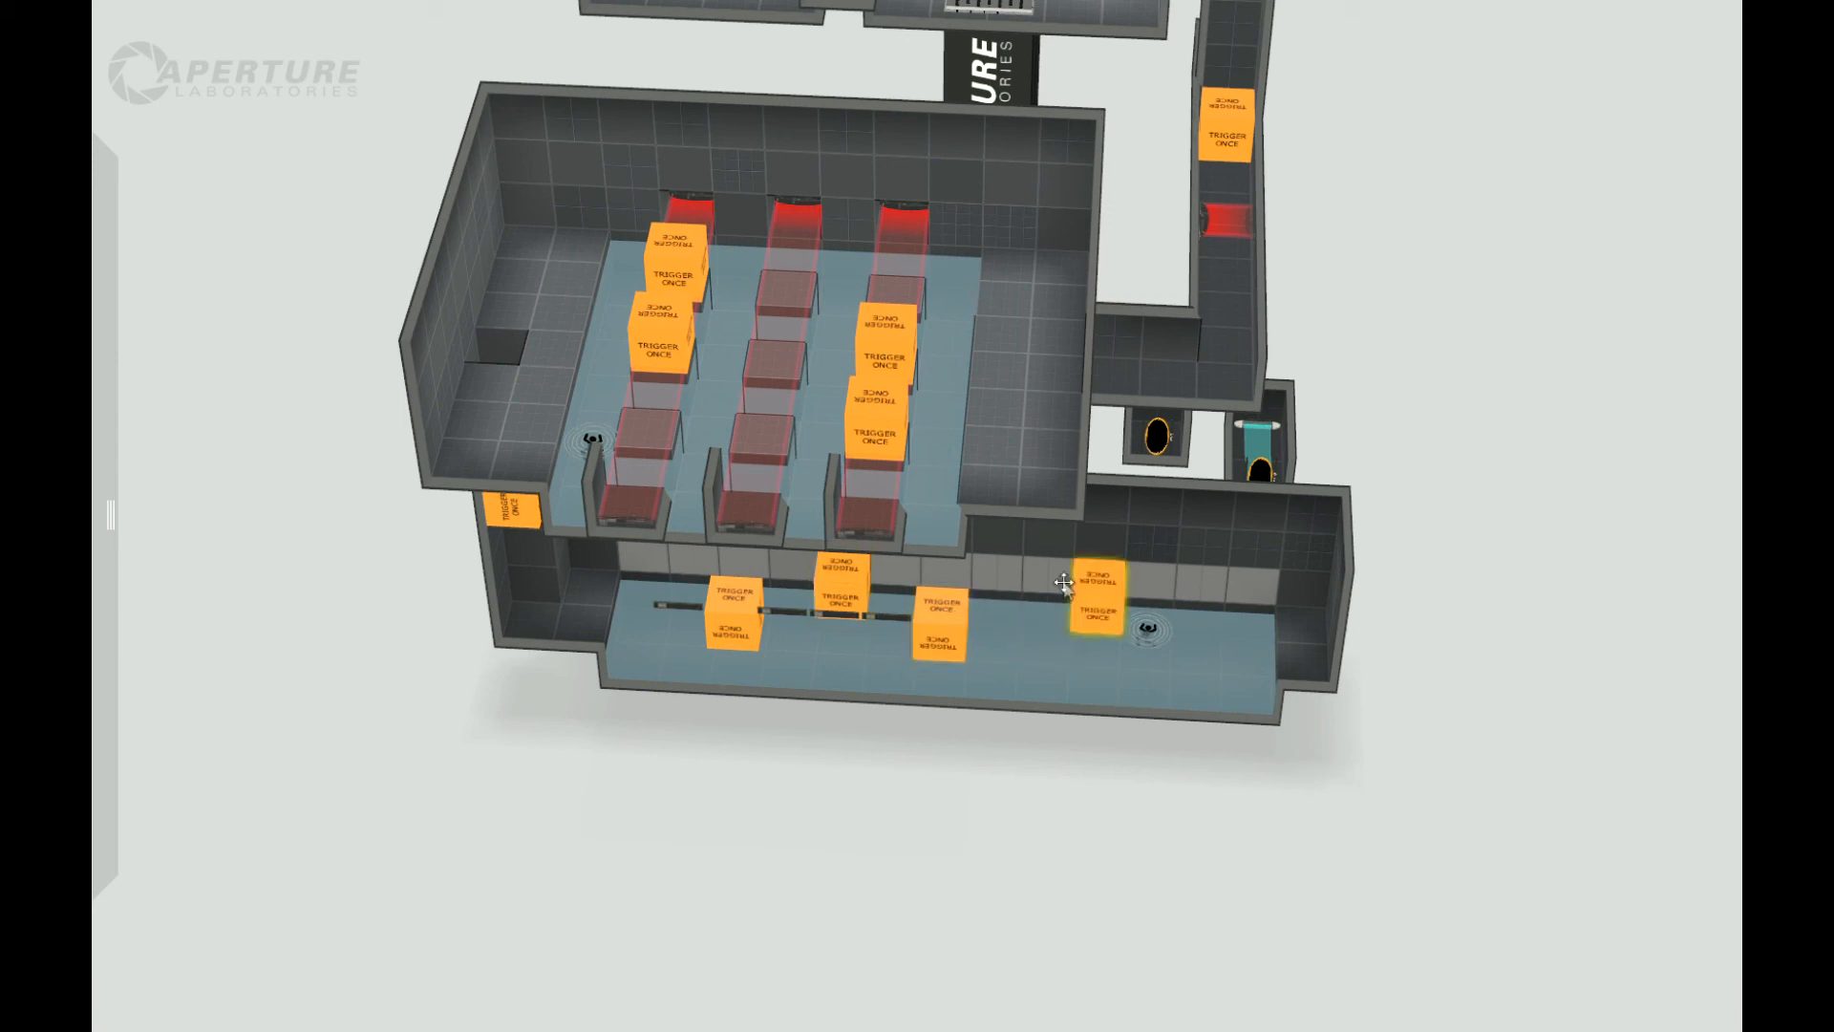
right_click_drag(880, 883, 741, 704)
right_click_drag(759, 945, 809, 707)
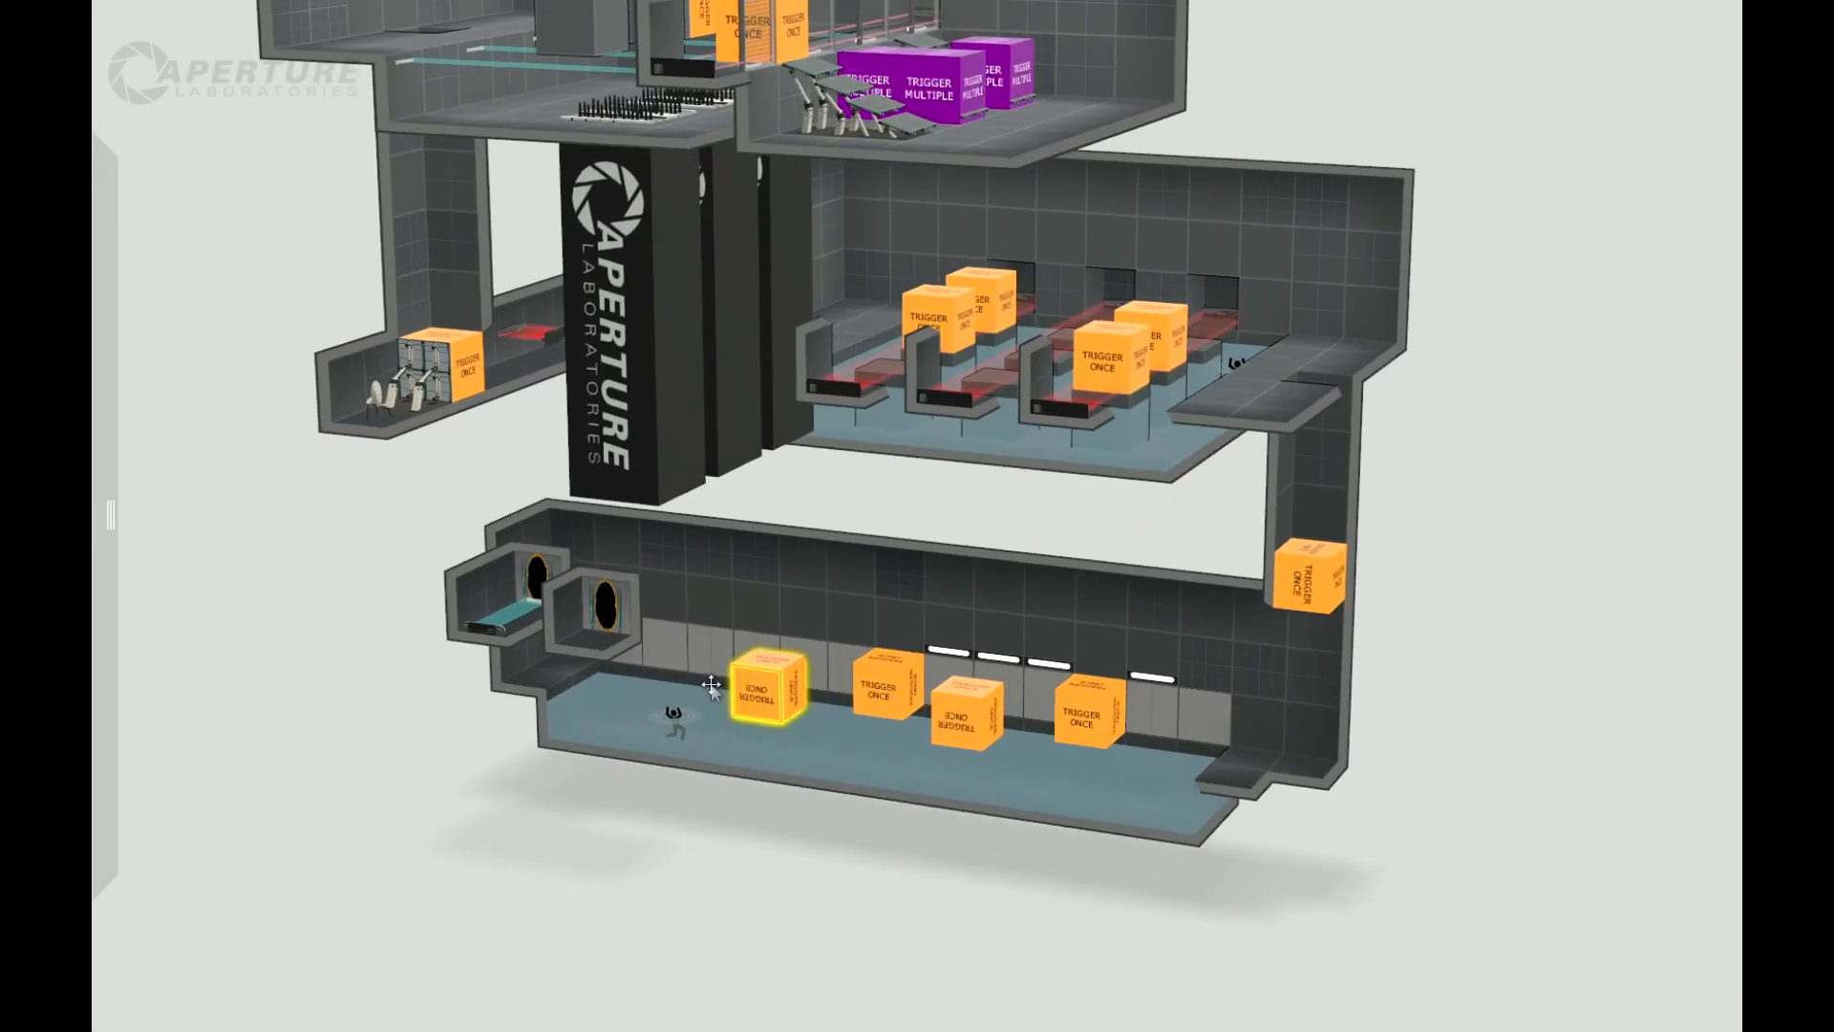
Step: Carve an alcove through the side wall beside the platform at the far end of the lower goo hall
right_click_drag(750, 898, 555, 674)
right_click_drag(530, 822, 1053, 927)
left_click(738, 810)
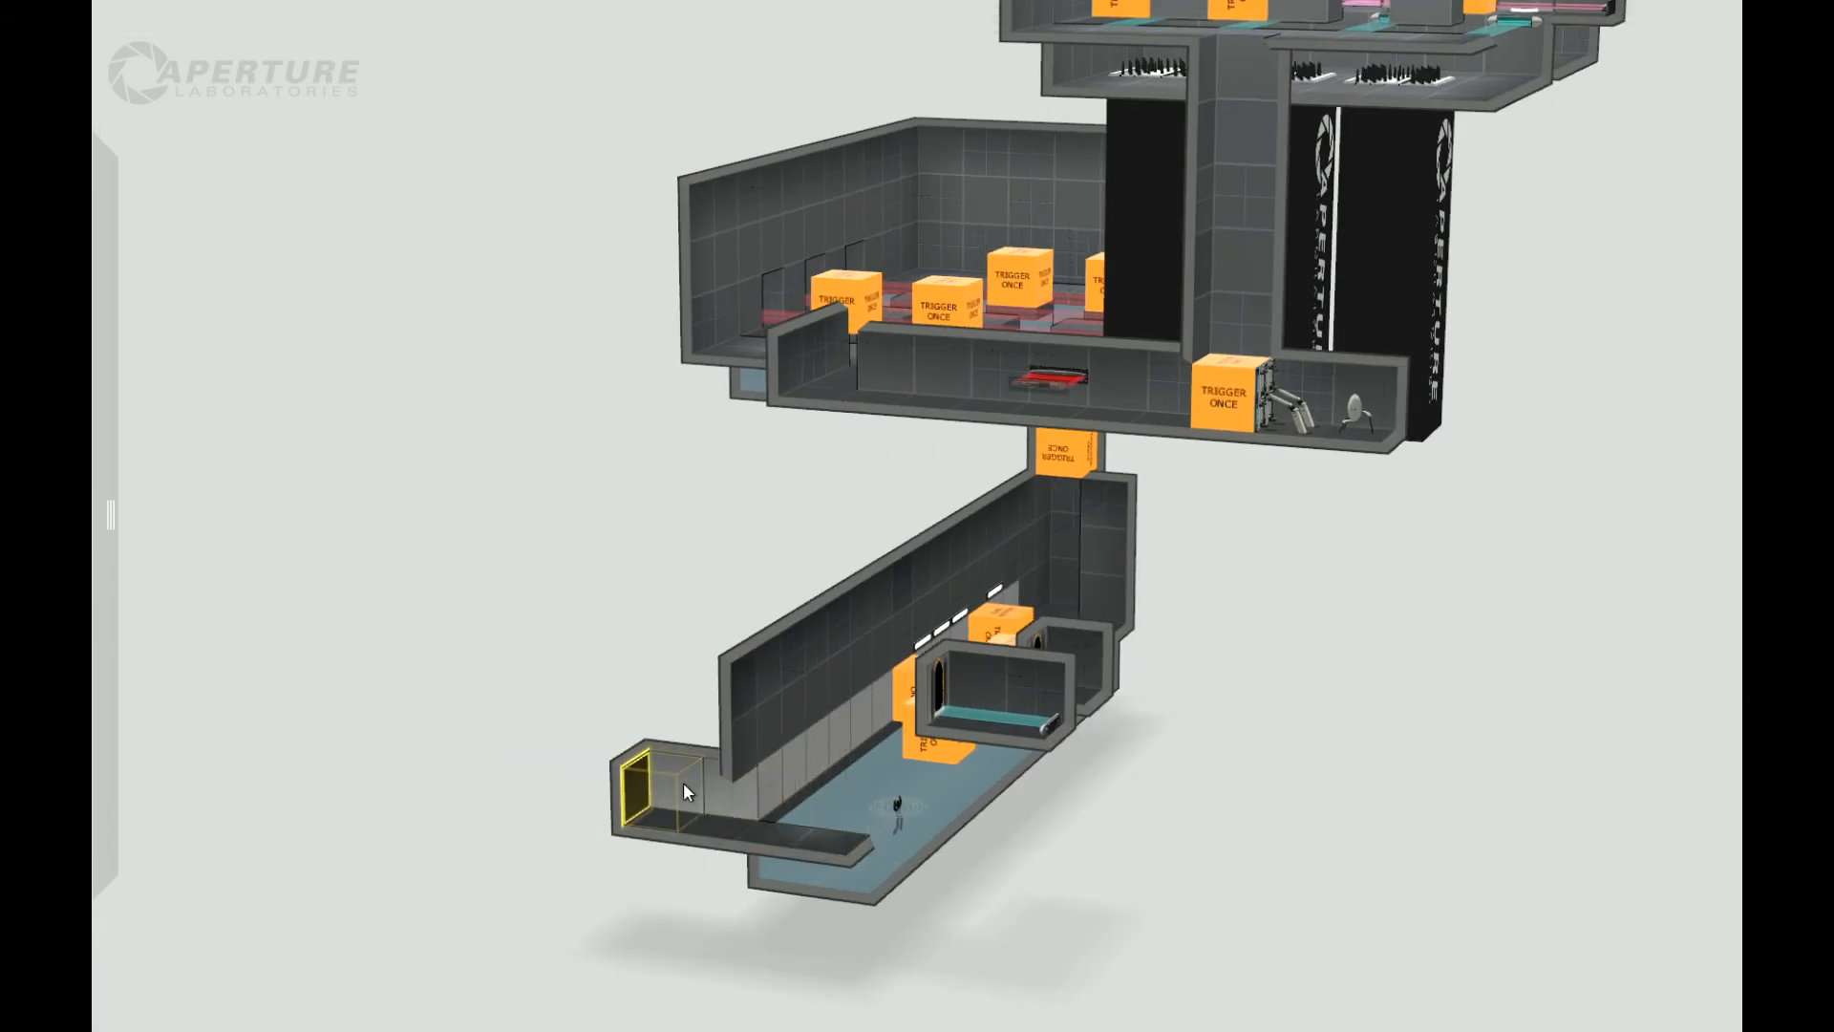
right_click_drag(1249, 962, 833, 892)
right_click_drag(1127, 867, 1308, 703)
right_click_drag(783, 833, 996, 857)
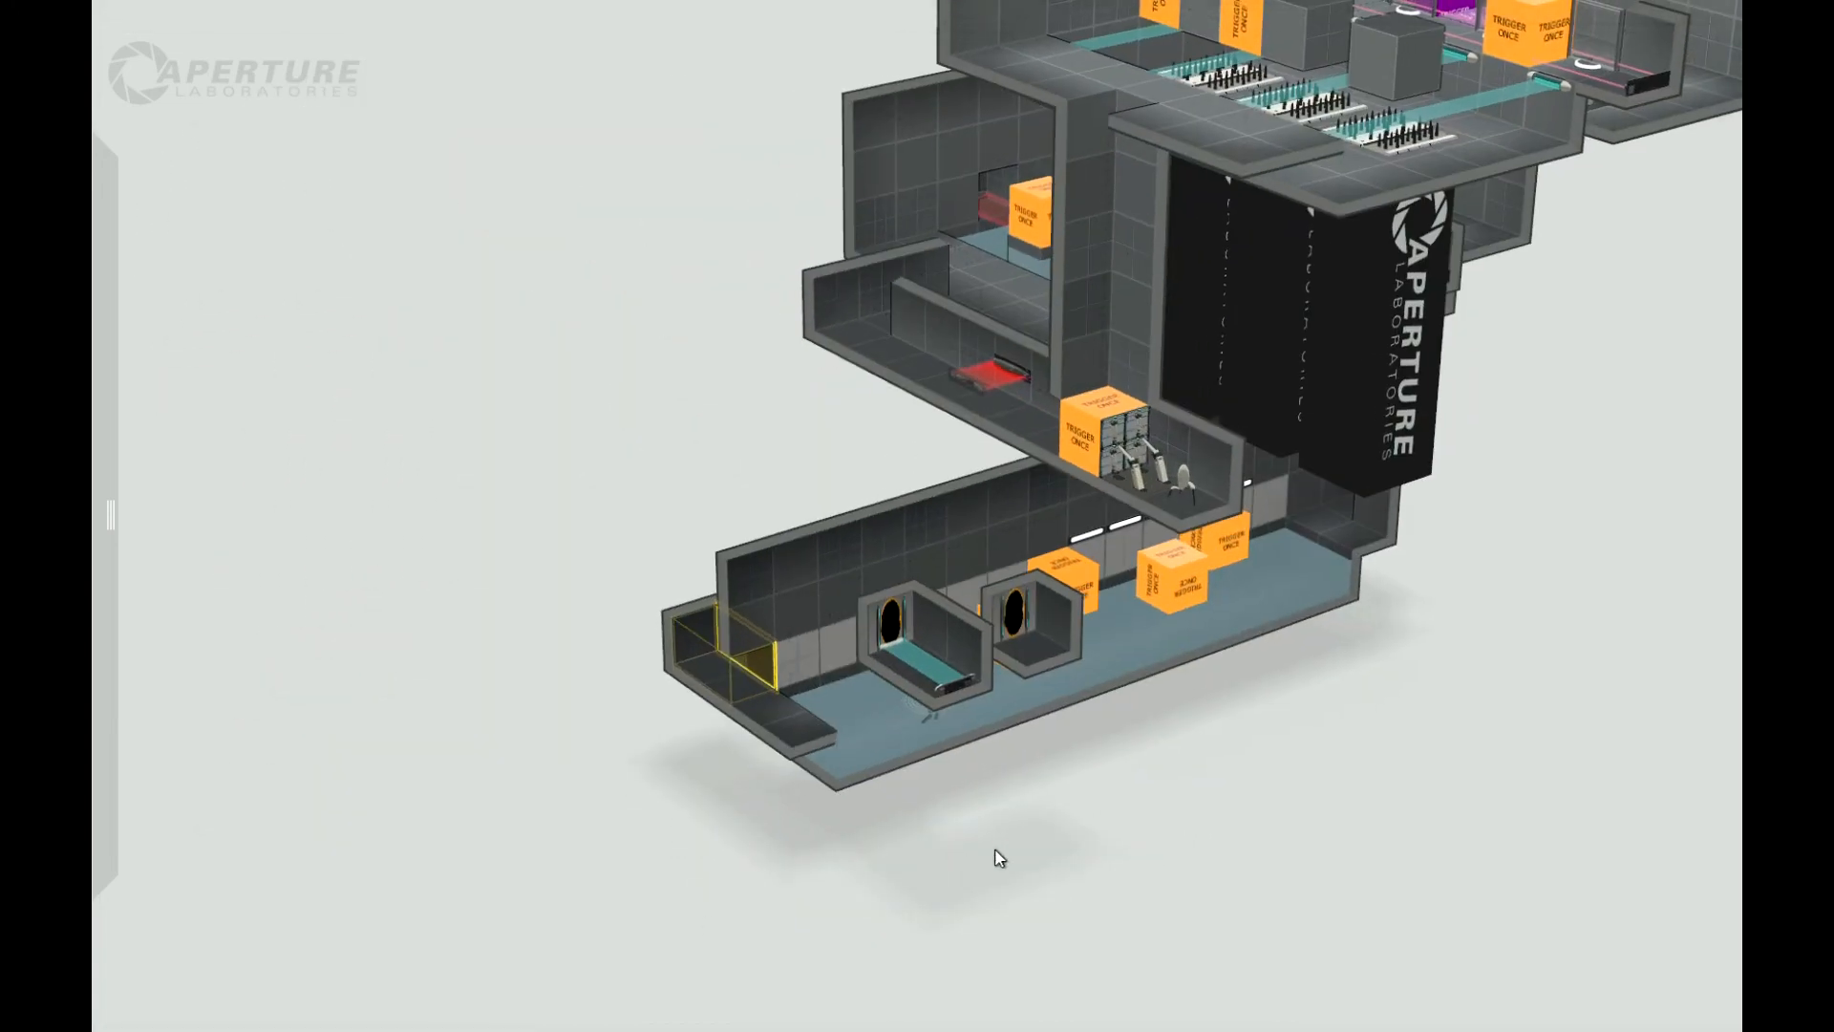
Step: Examine the lower goo hall and the whole stacked test chamber from all sides
right_click_drag(1242, 807, 731, 686)
right_click_drag(1376, 781, 832, 778)
right_click_drag(1335, 910, 600, 718)
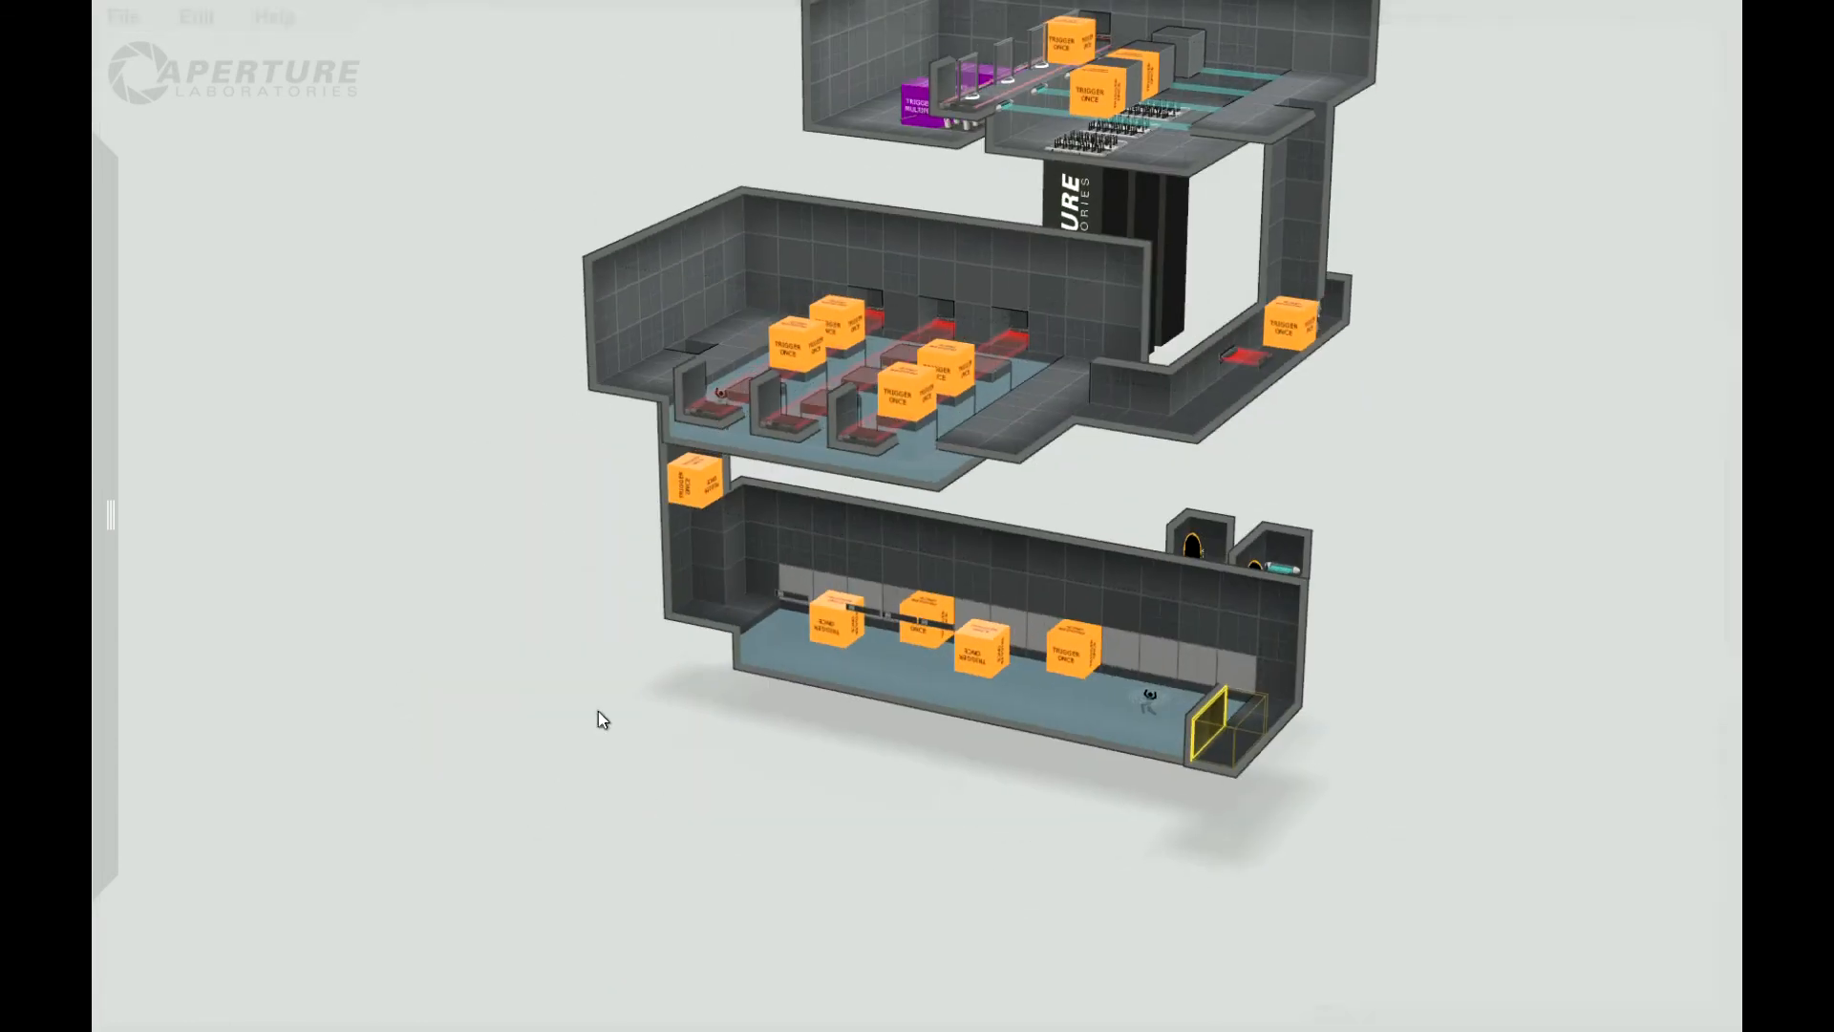
mouse_move(490, 495)
right_mouse_down()
mouse_move(520, 577)
mouse_move(519, 507)
right_mouse_up()
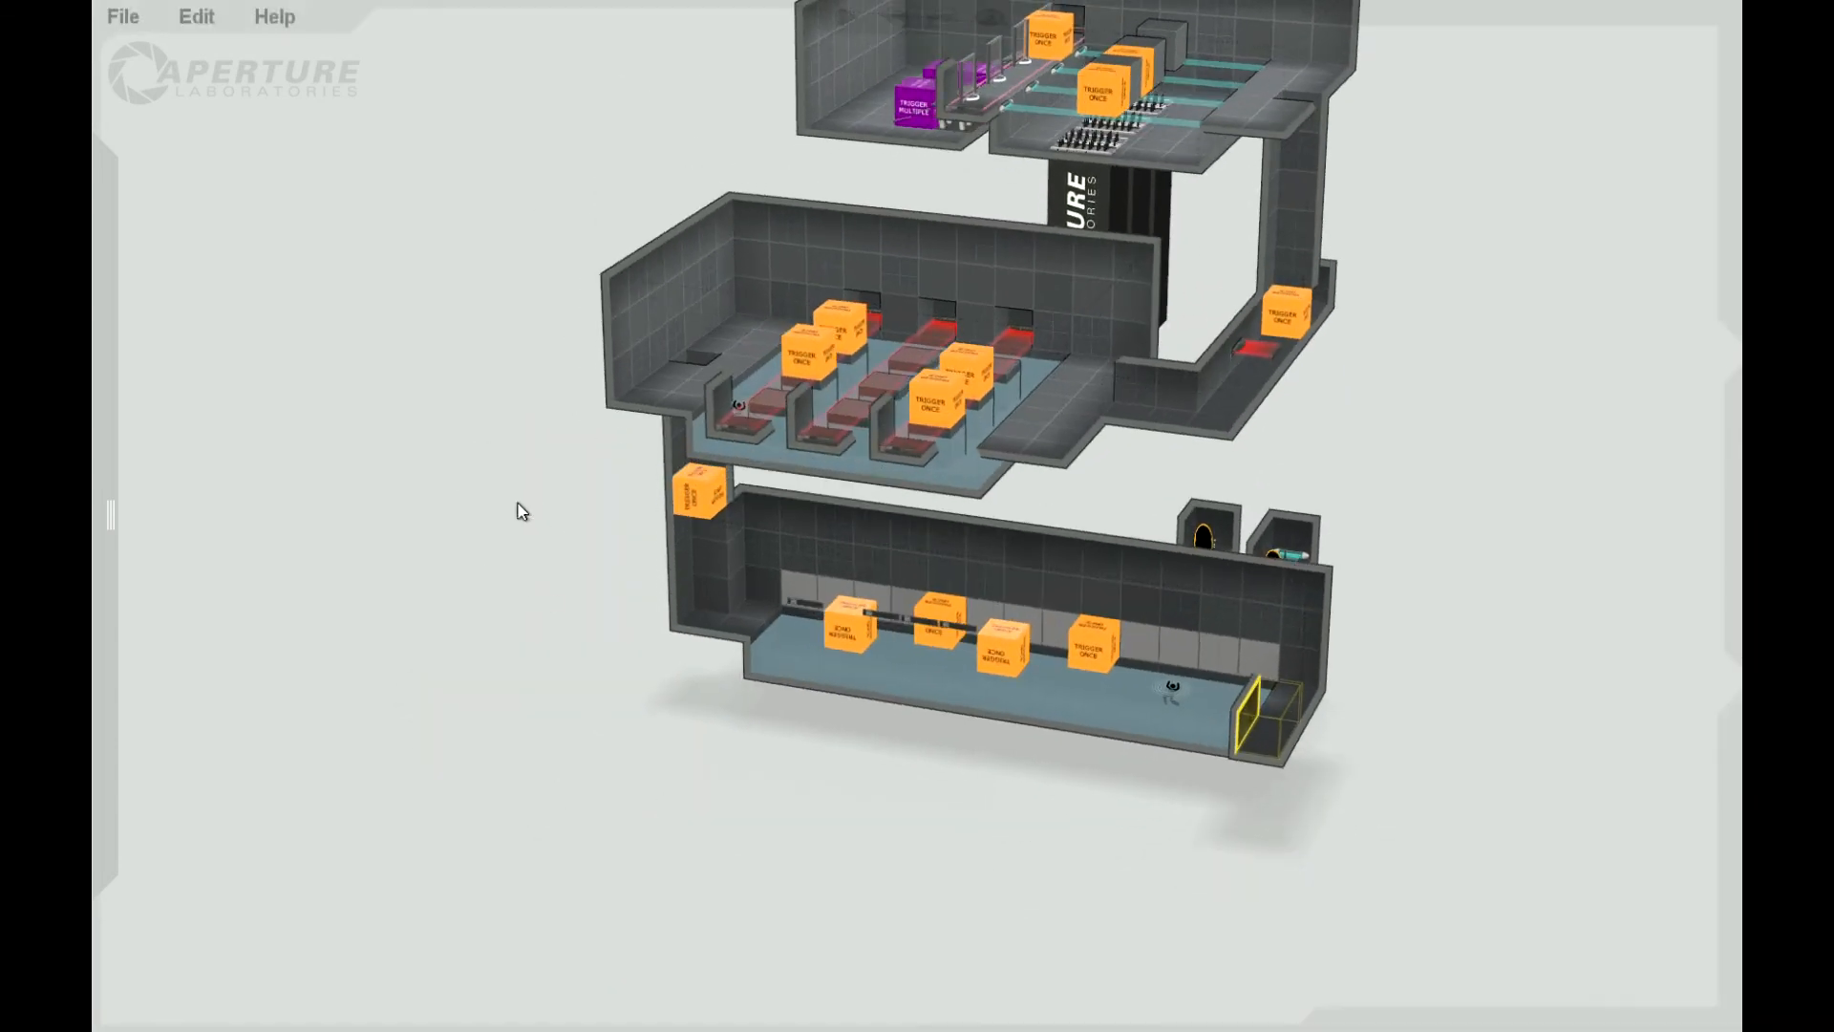
middle_click_drag(519, 507, 571, 754)
scroll(573, 754, "down", 3)
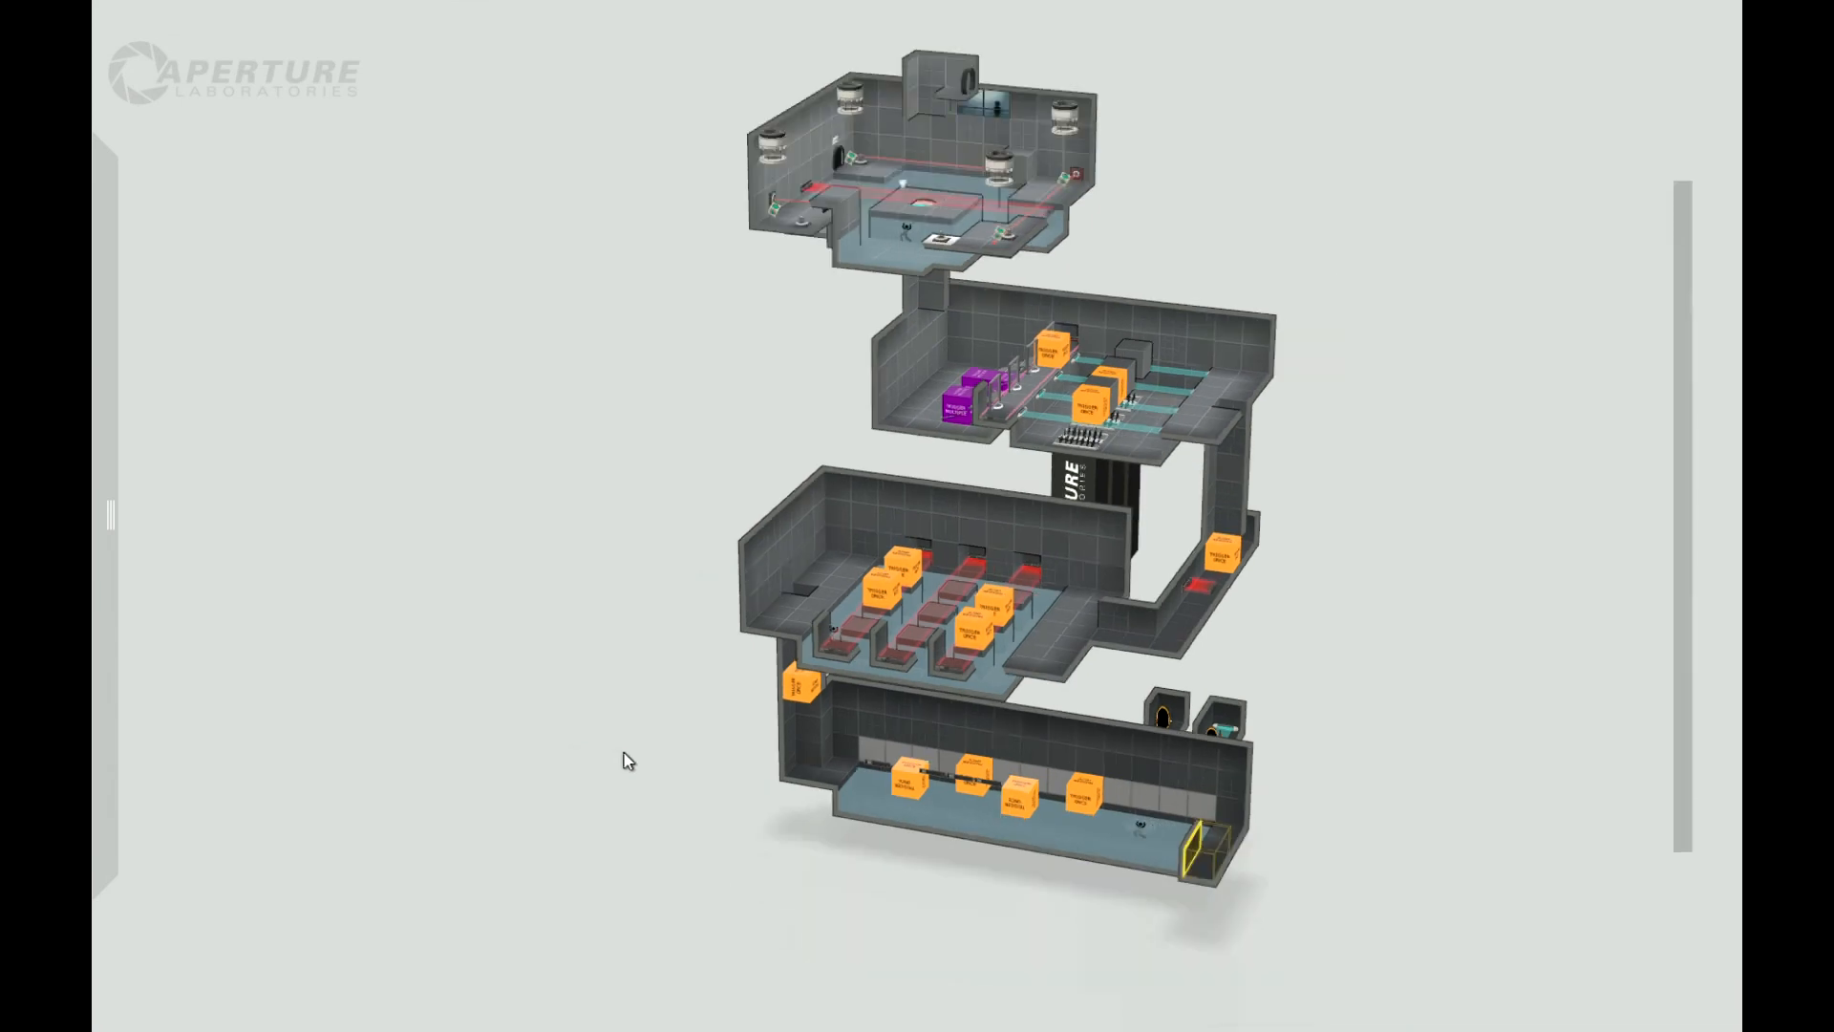
right_click_drag(1421, 722, 399, 672)
right_click_drag(1349, 656, 1264, 667)
right_click_drag(1175, 790, 1229, 513)
right_click_drag(1368, 542, 392, 457)
right_click_drag(1424, 688, 1361, 757)
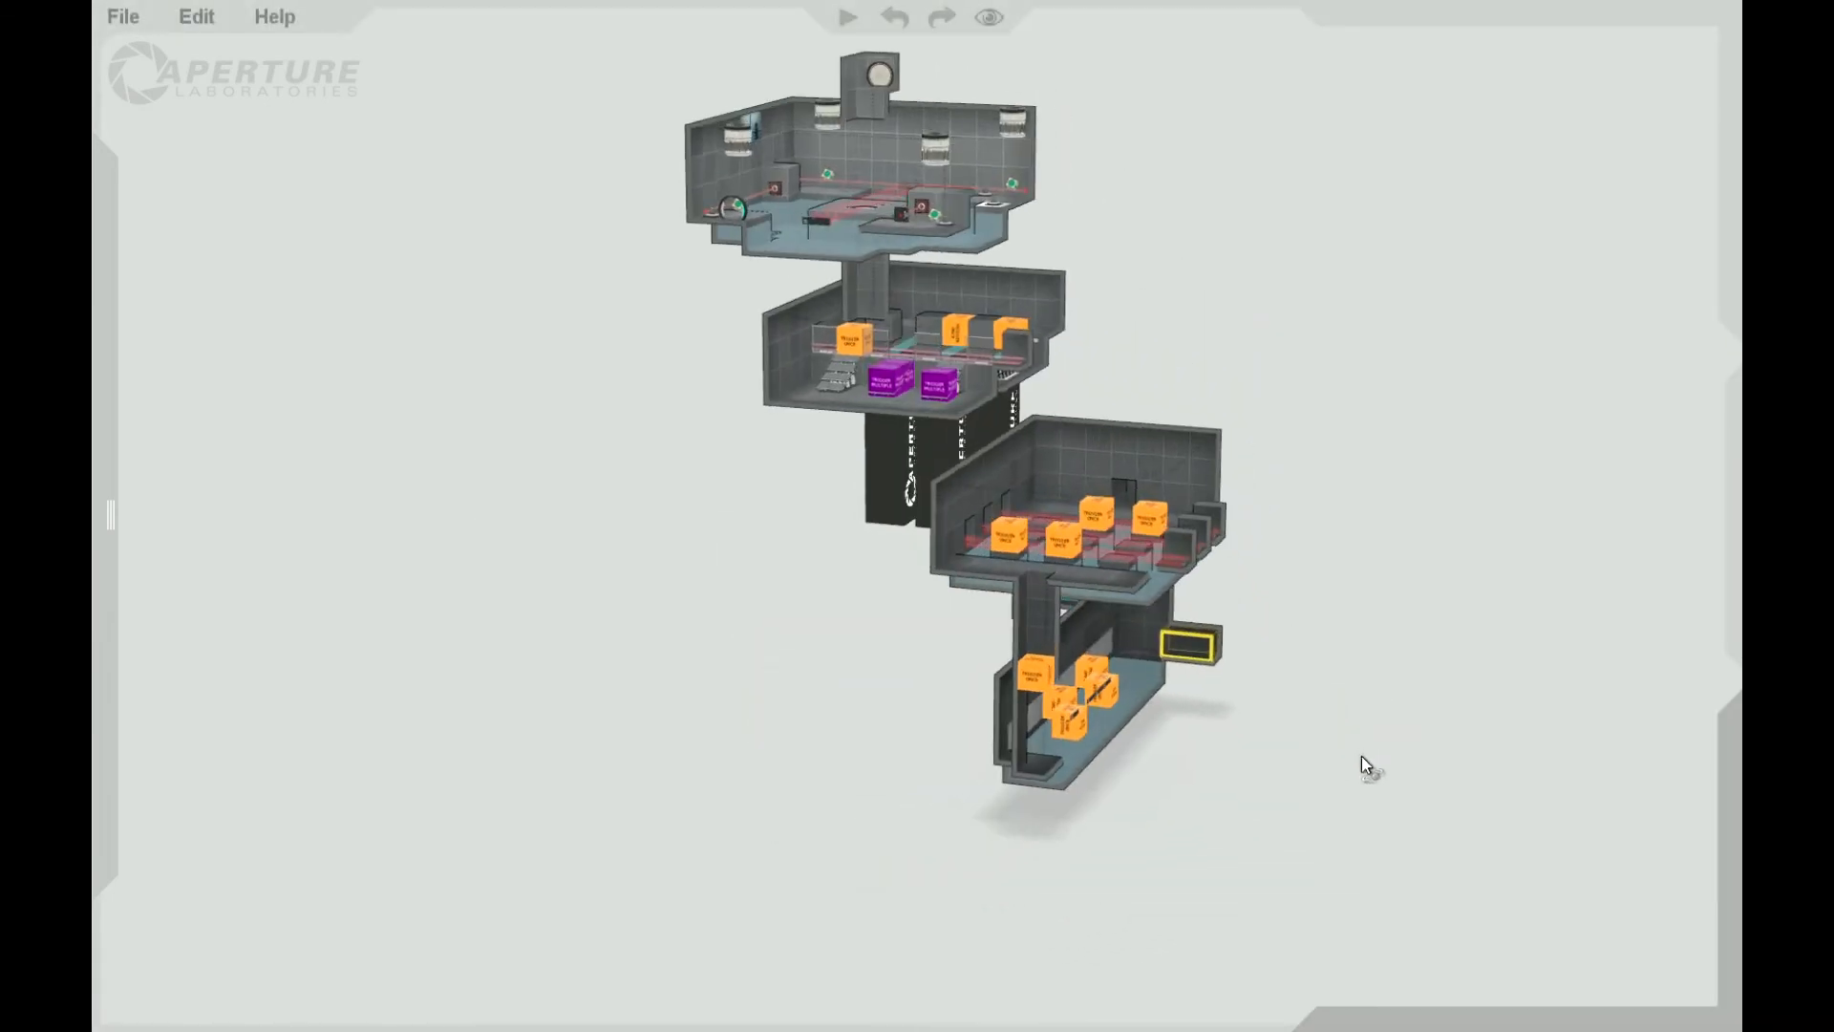
middle_click_drag(1458, 736, 1366, 758)
right_click_drag(1372, 754, 460, 661)
right_click_drag(1281, 688, 1586, 618)
middle_click_drag(1572, 617, 1418, 664)
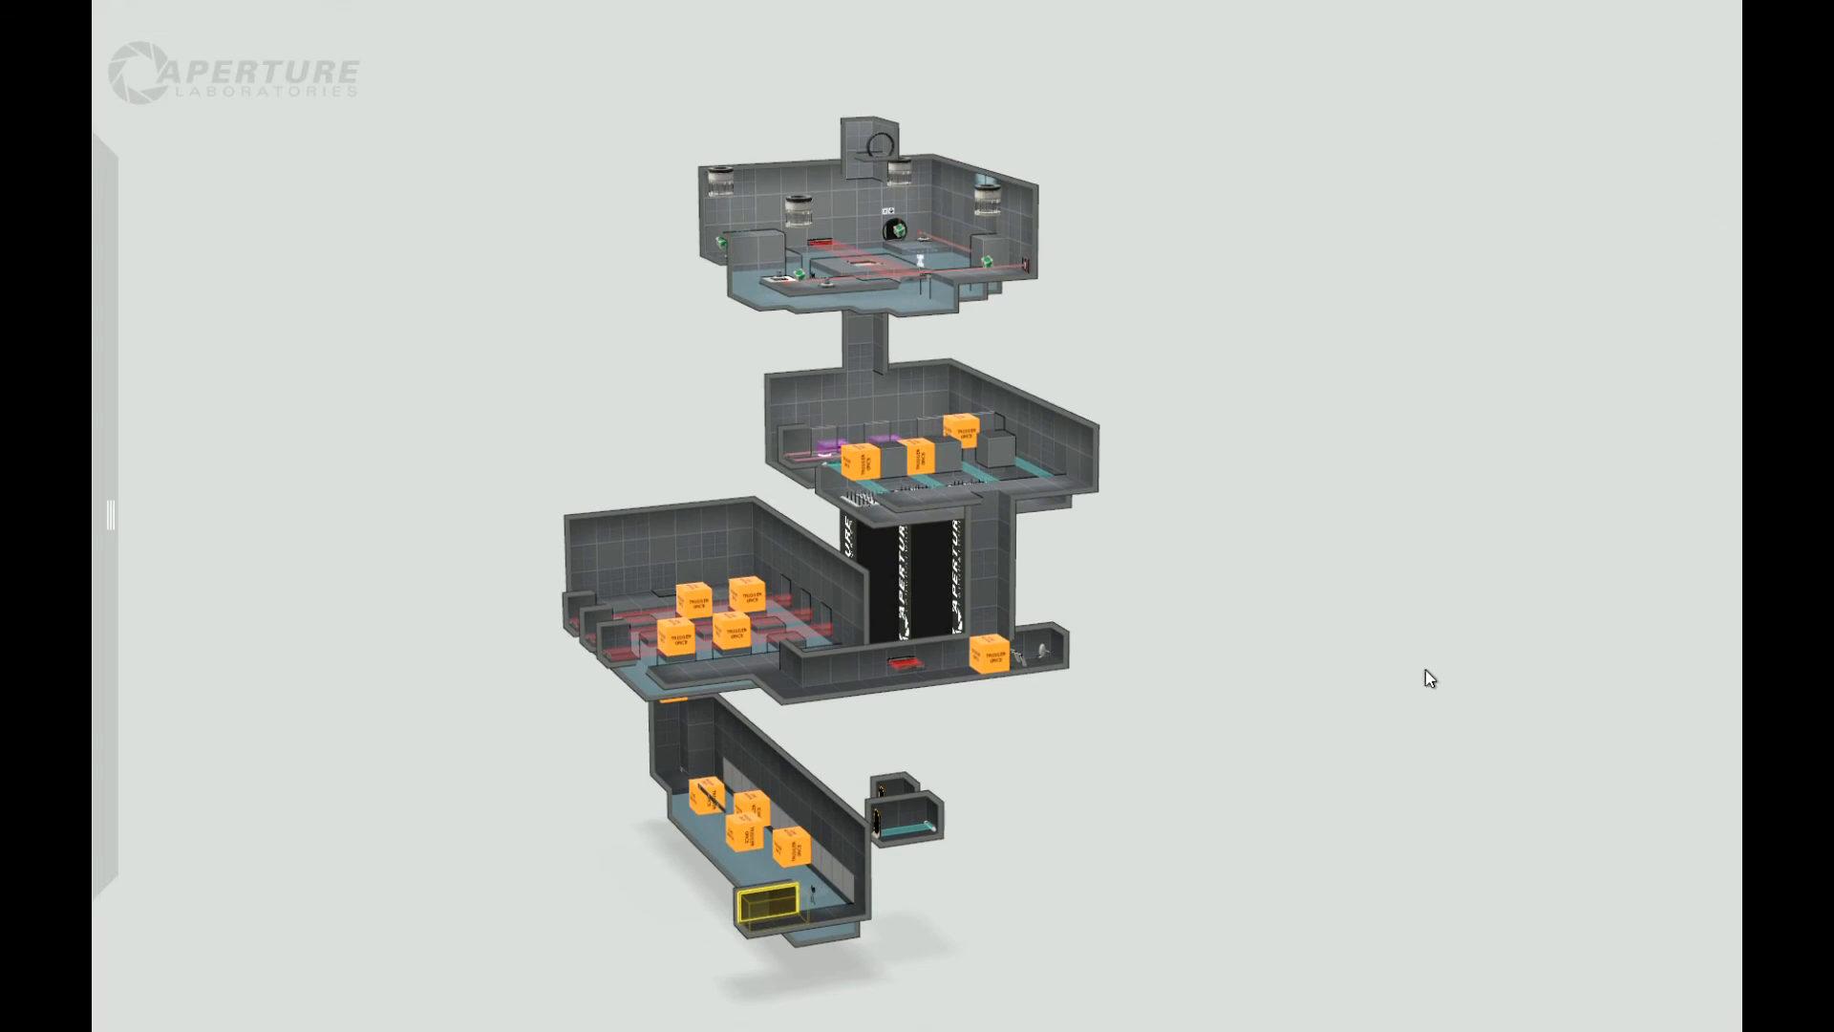